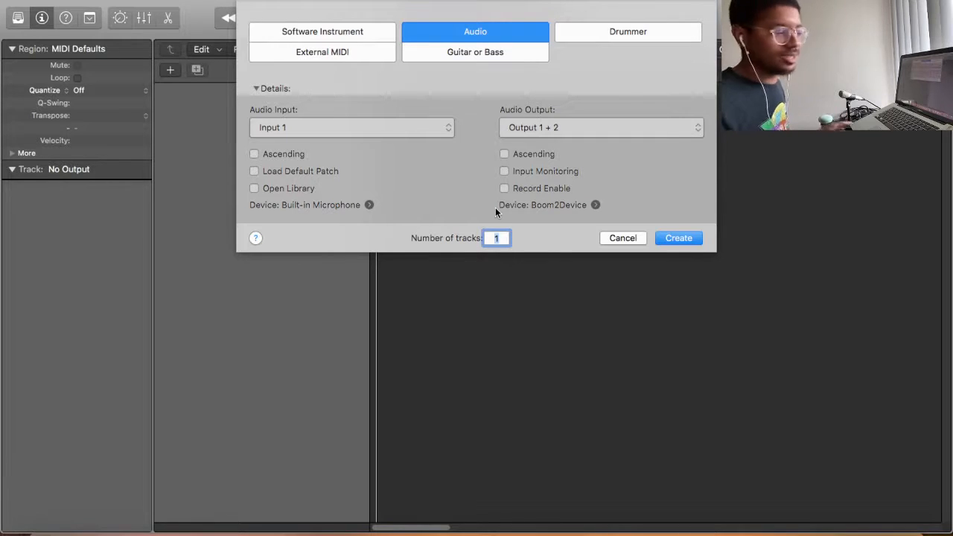
Step: Create one software instrument track with Retro Synth and close the Musical Typing keyboard
click(369, 33)
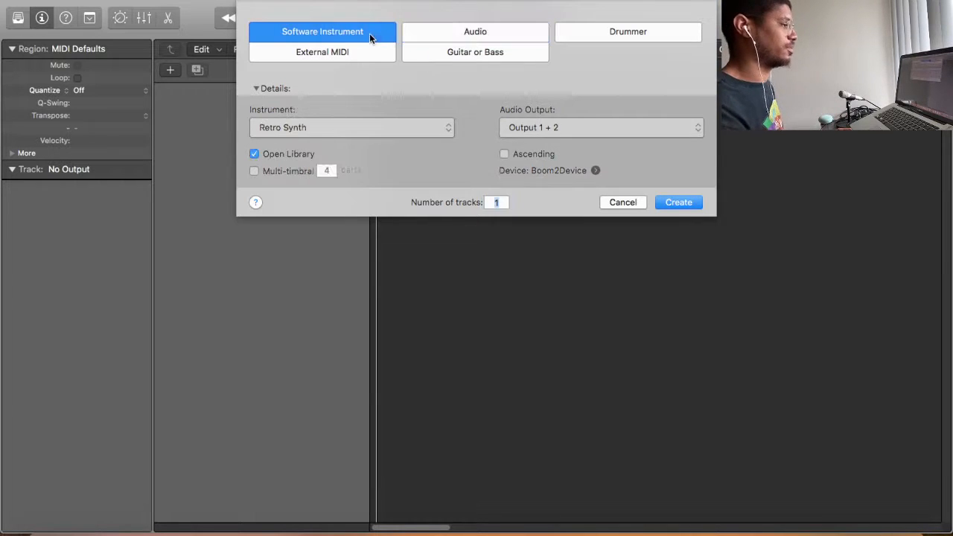
click(677, 202)
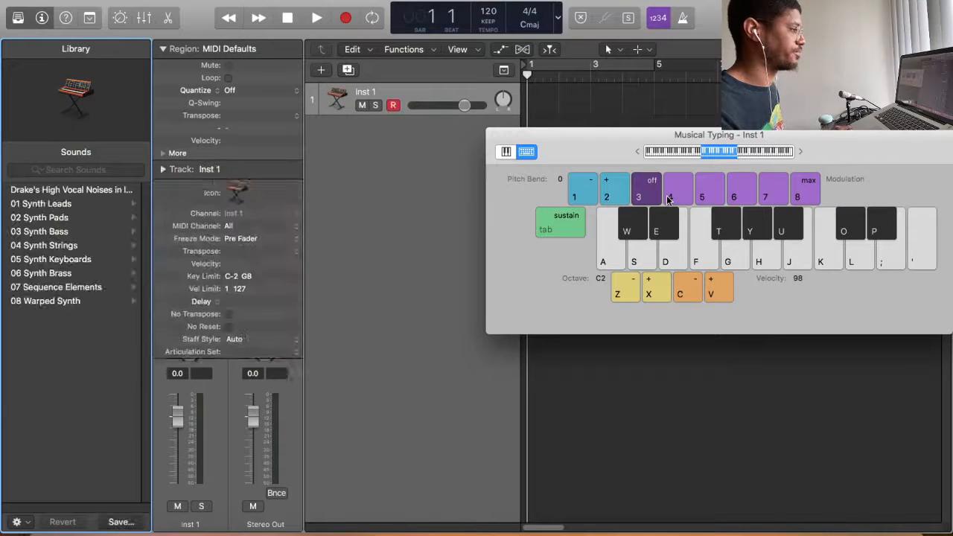
click(496, 136)
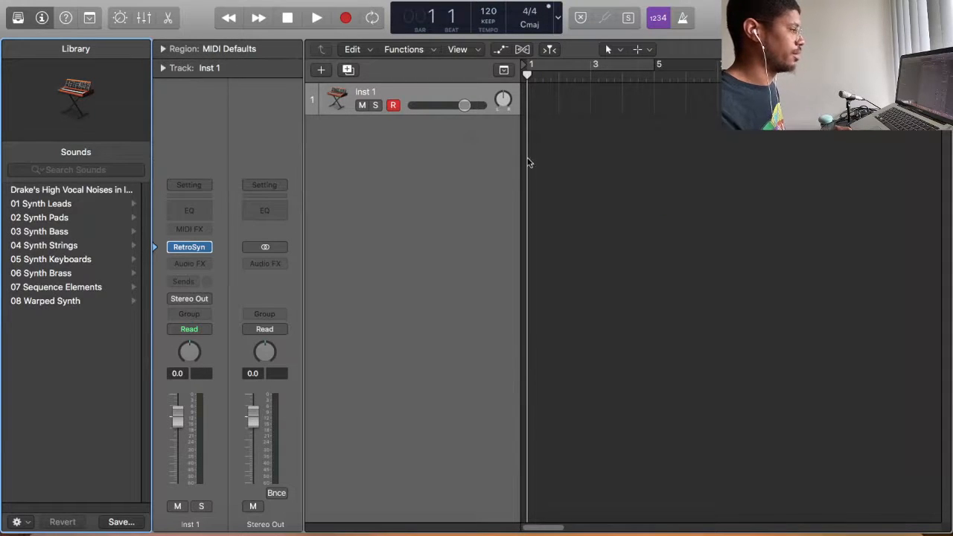
Step: Set the project tempo to 97
click(489, 12)
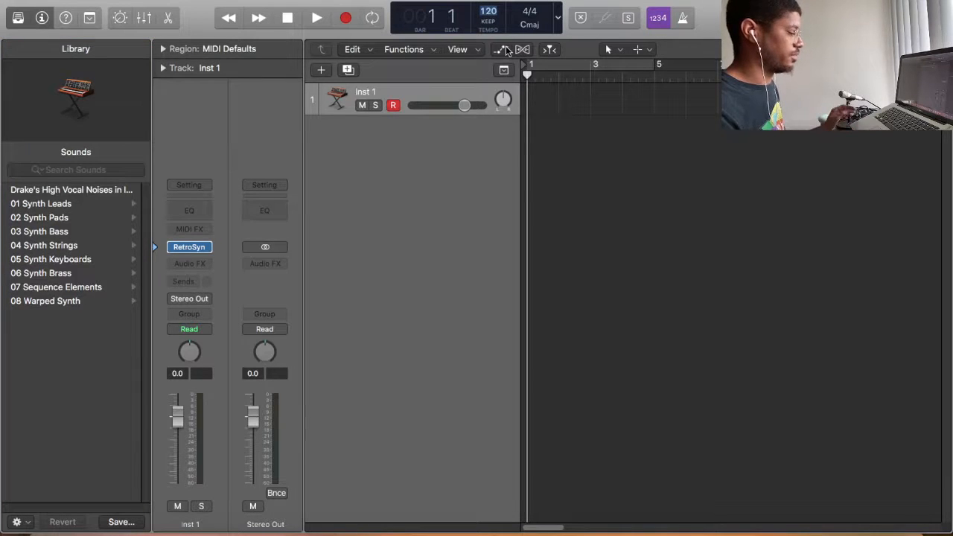
text(97)
key(Return)
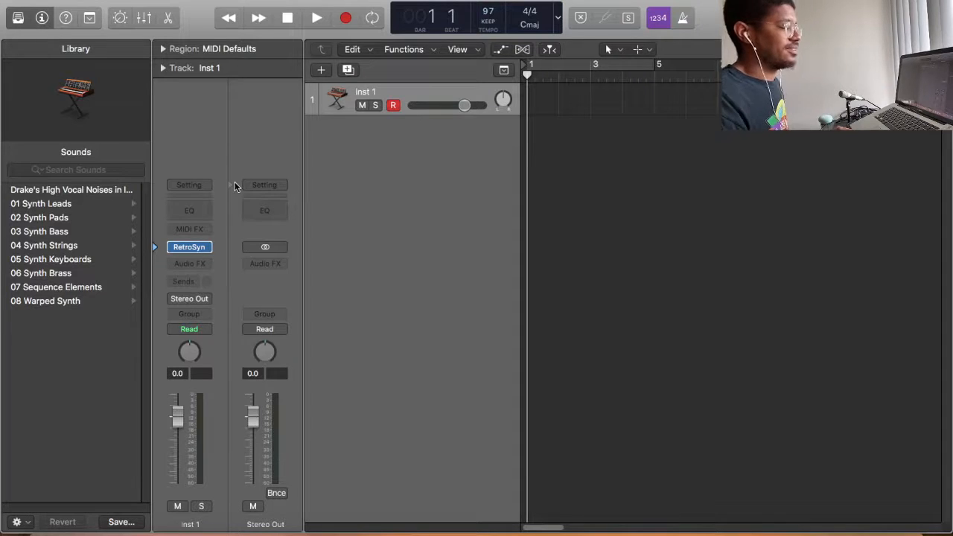
Step: Replace the Retro Synth plug-in on the Inst 1 track with Arcade
click(168, 1)
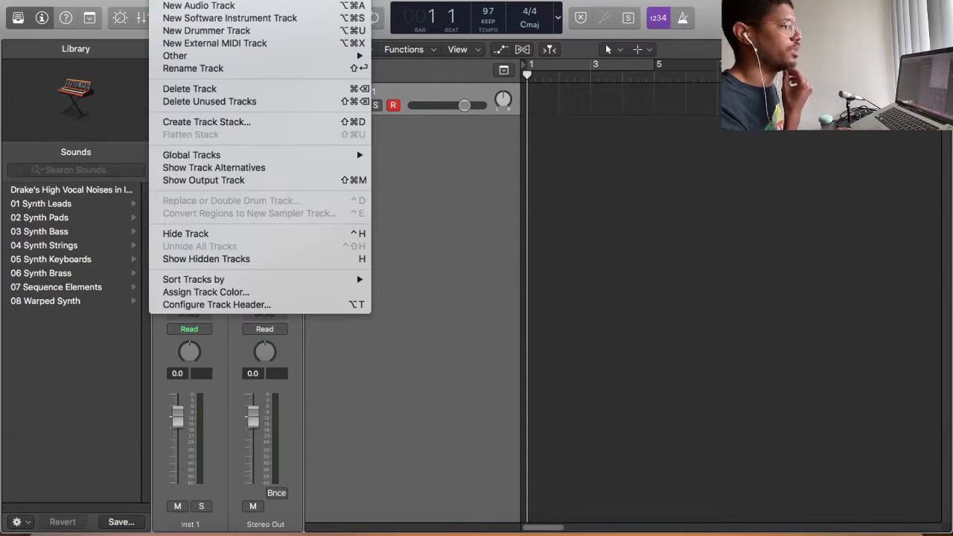
click(399, 136)
click(209, 248)
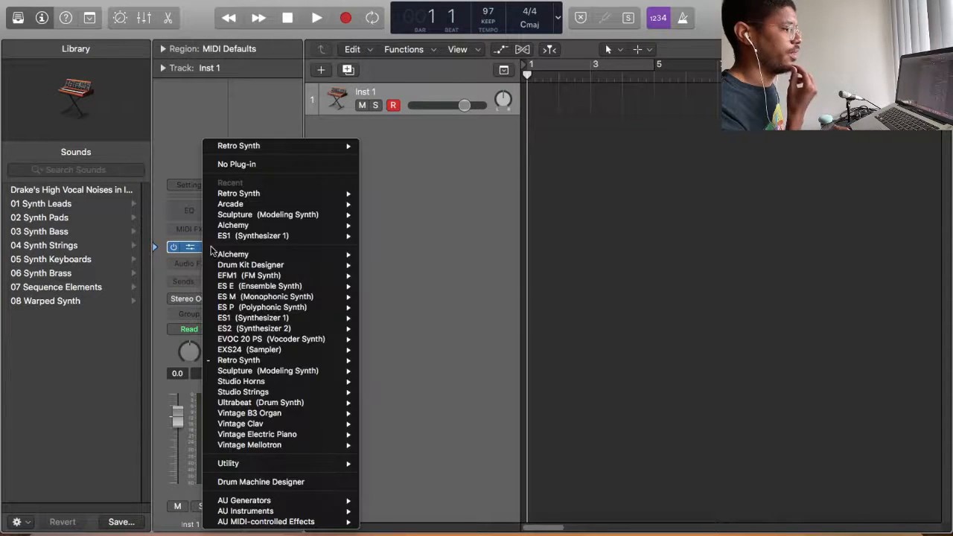
mouse_move(246, 206)
click(386, 204)
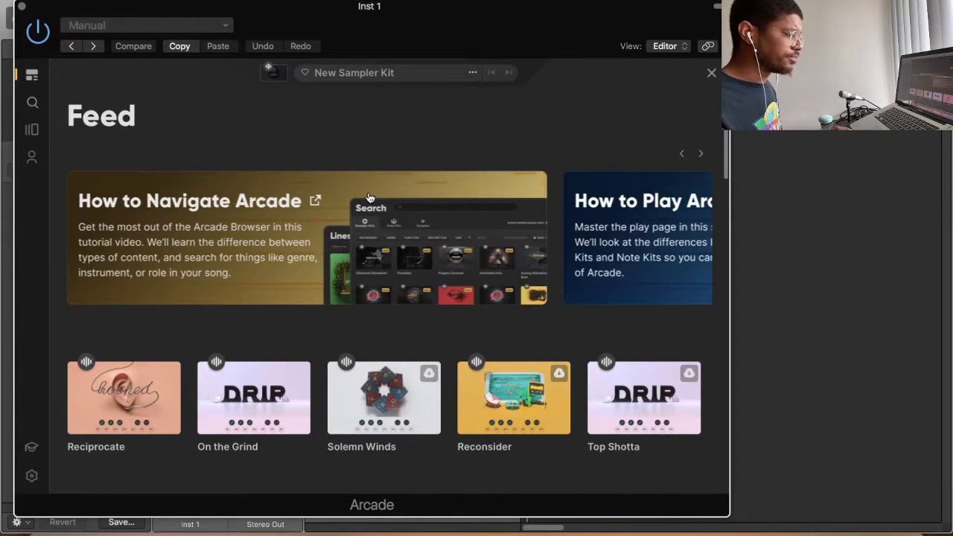
Step: Search Arcade's sampler kits, filtered by the Vocal instrument and the R&B genre
click(32, 103)
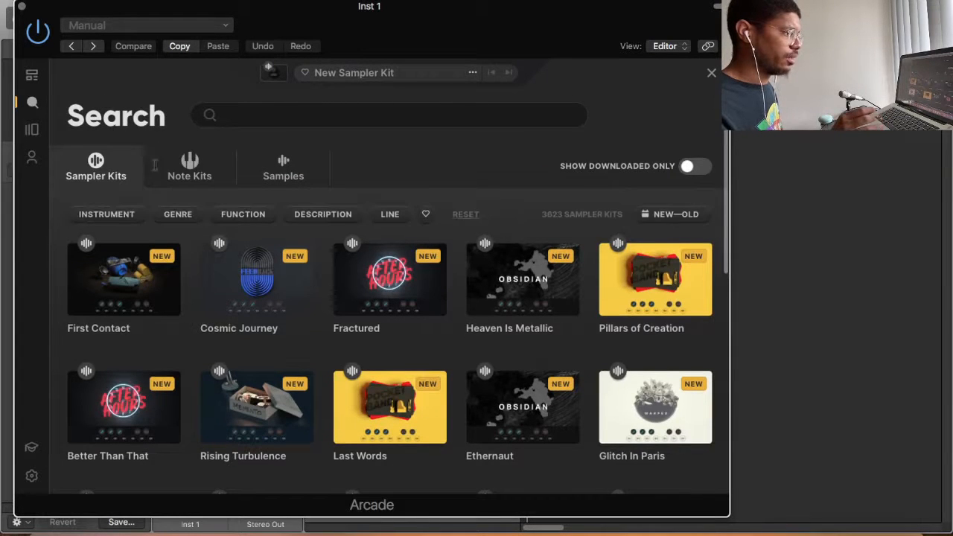
click(106, 215)
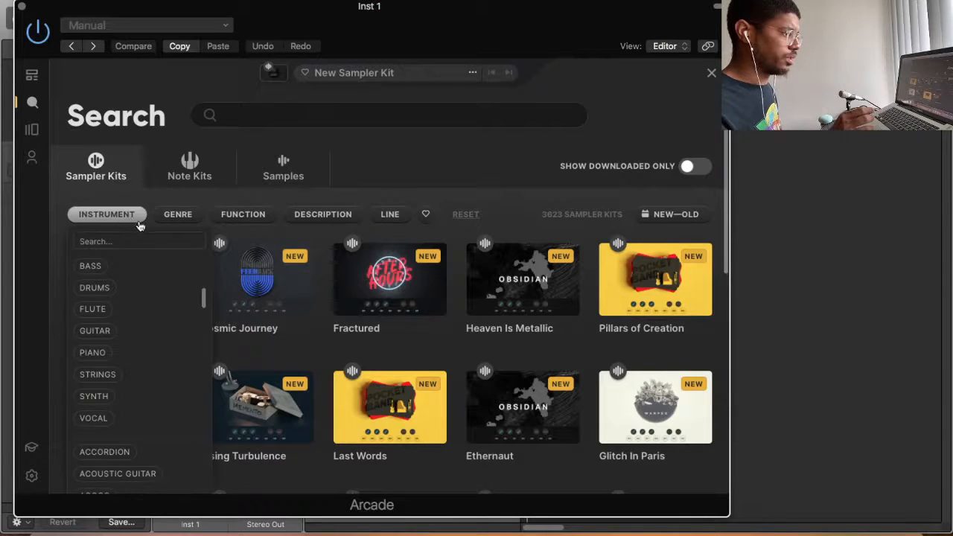
click(101, 418)
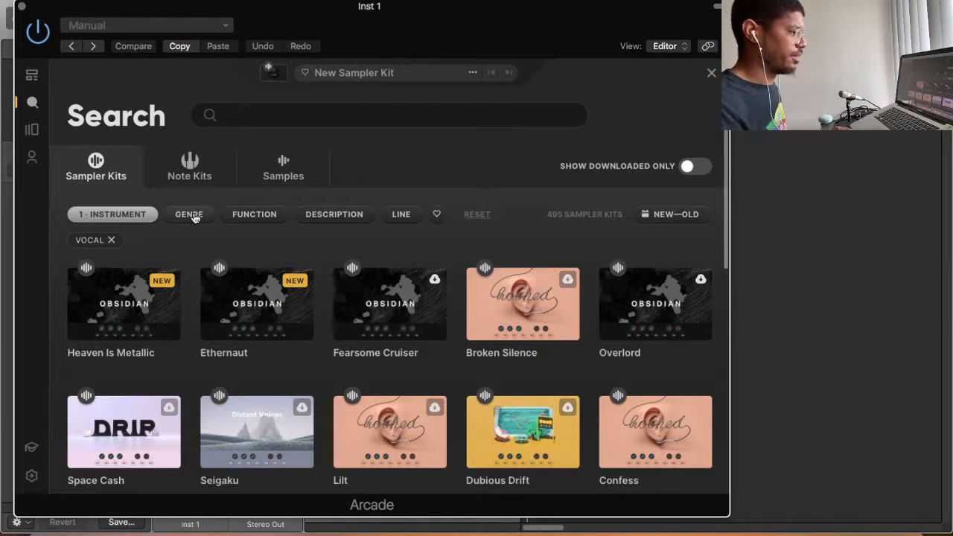
click(191, 216)
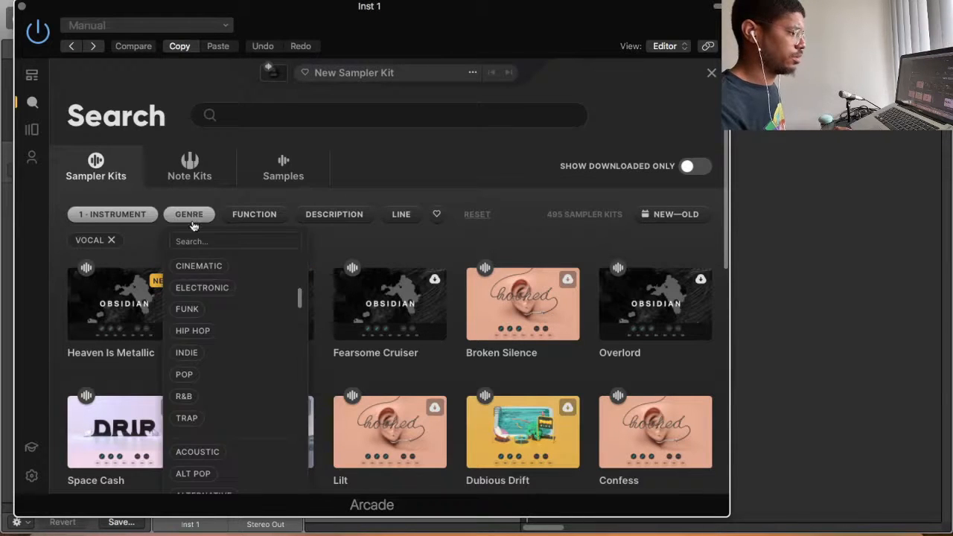
click(184, 399)
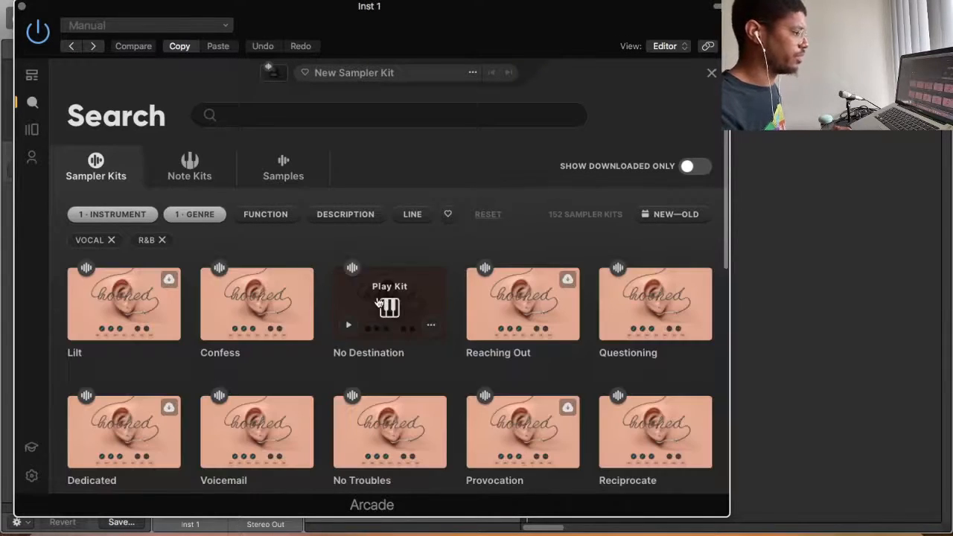
Step: Preview the No Destination, Reaching Out, Questioning and Voicemail sampler kits
click(350, 328)
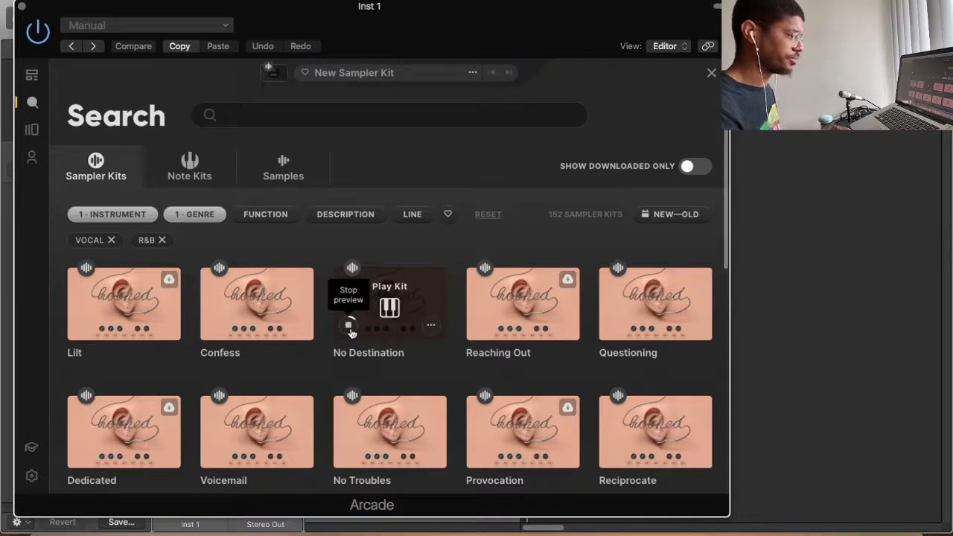
click(480, 328)
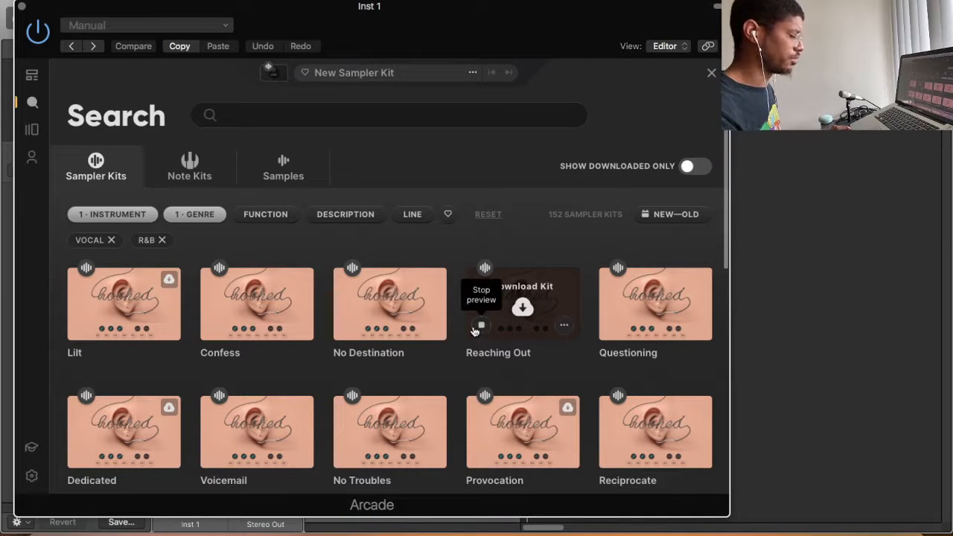
scroll(481, 336, down, 1)
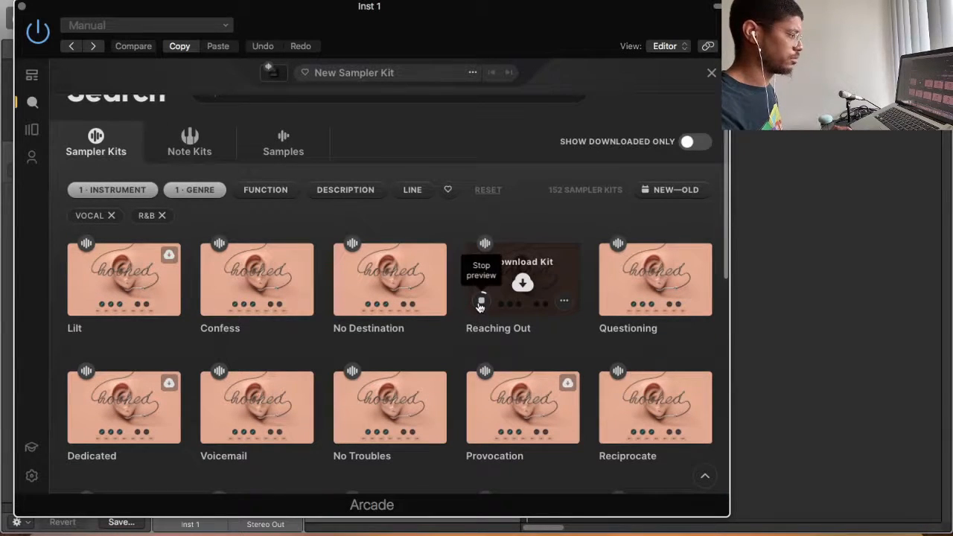
click(613, 304)
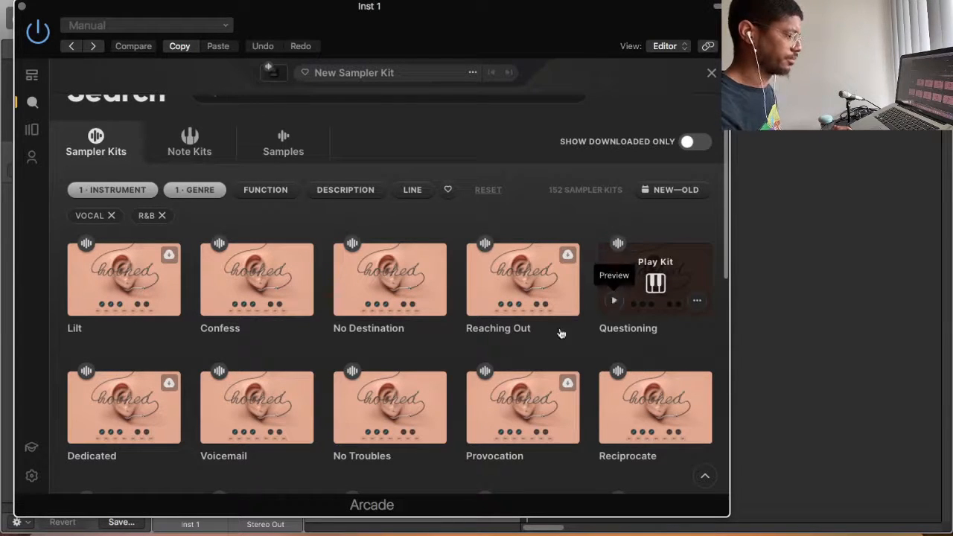
click(216, 430)
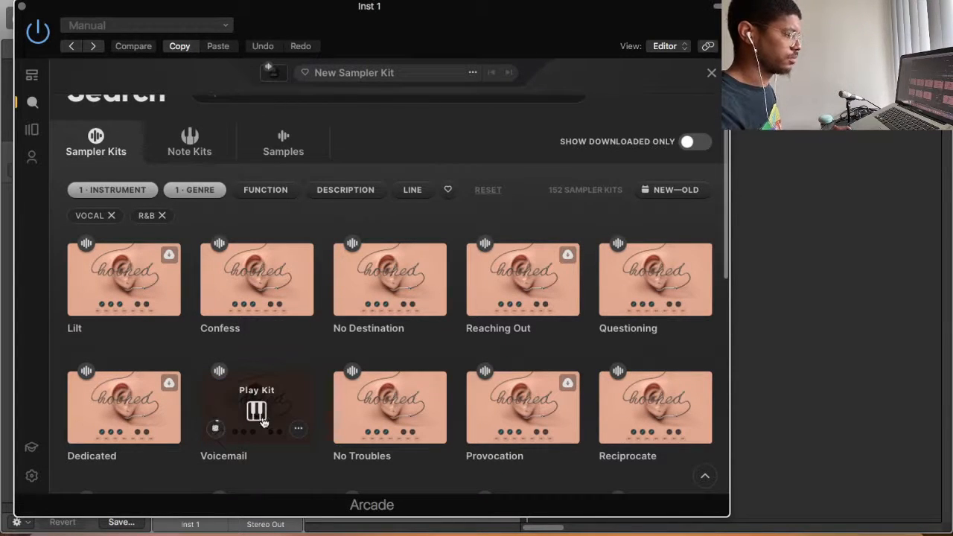
scroll(277, 425, down, 1)
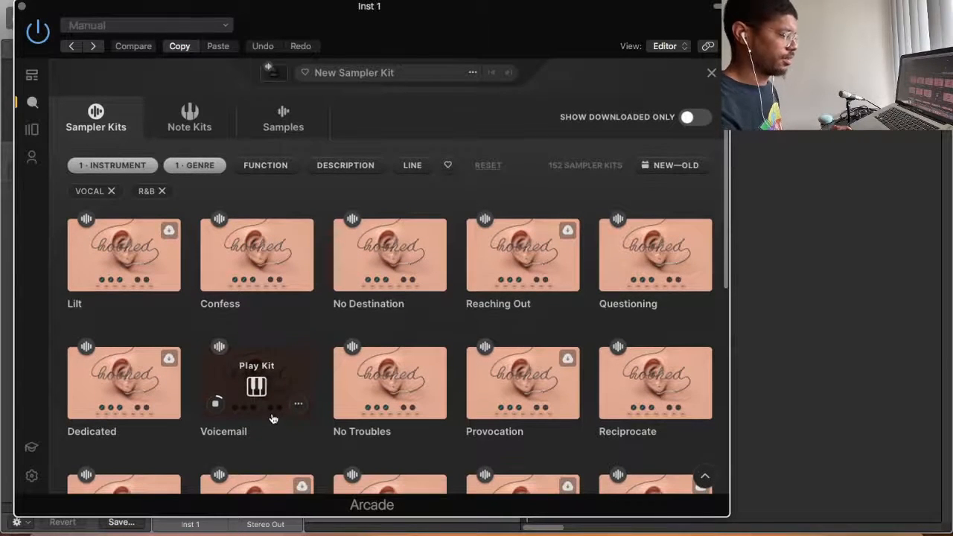
scroll(272, 417, down, 1)
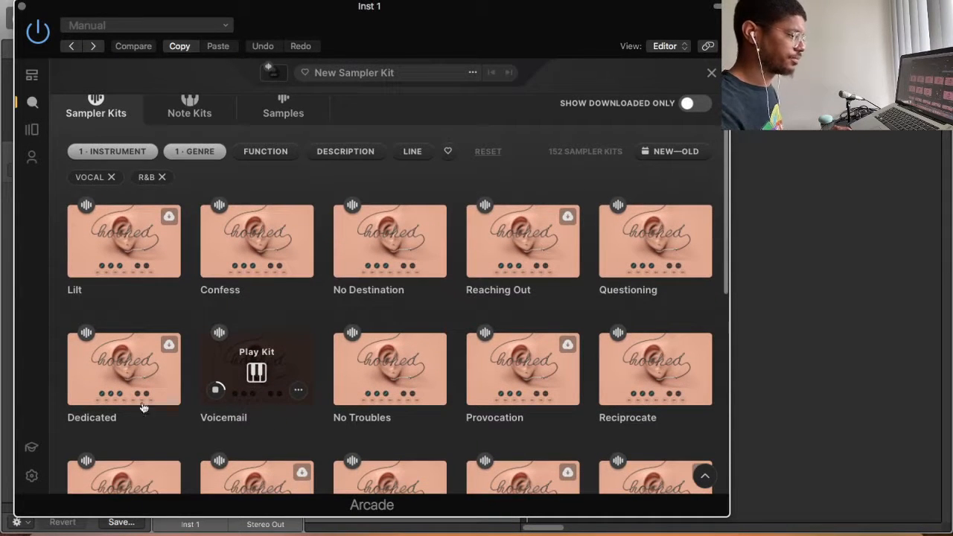
Step: Preview the Dedicated, Reciprocate, Felt This Before, Willpower and 2gether sampler kits
click(82, 392)
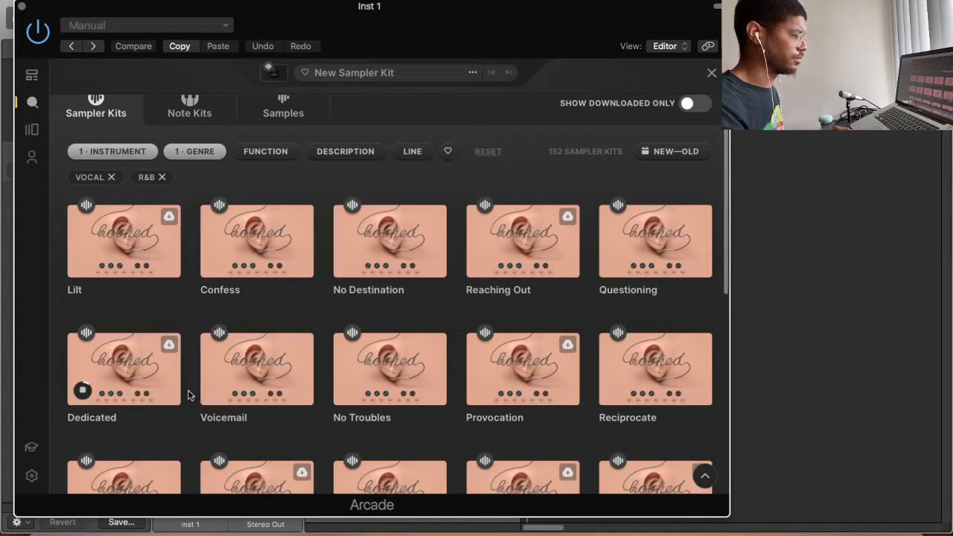
click(82, 391)
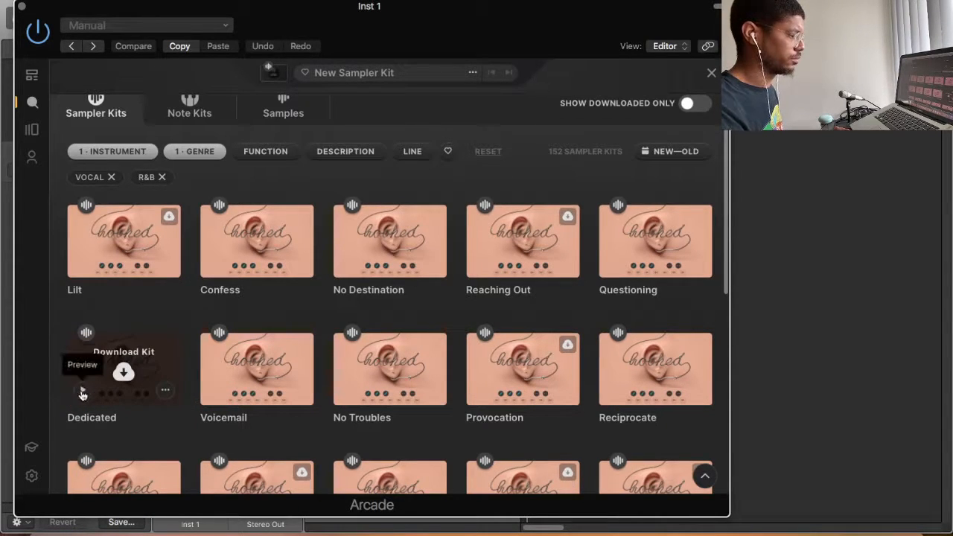
click(616, 390)
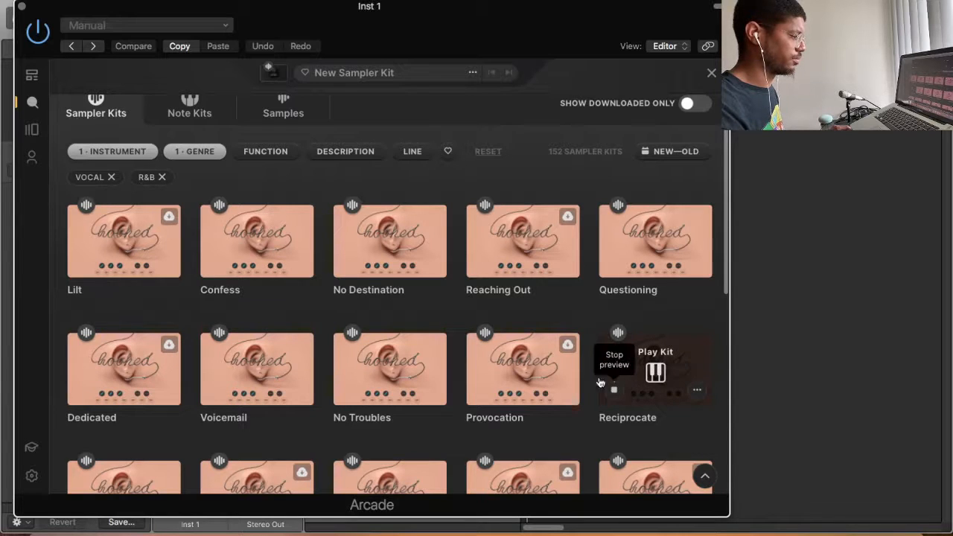
scroll(528, 377, down, 1)
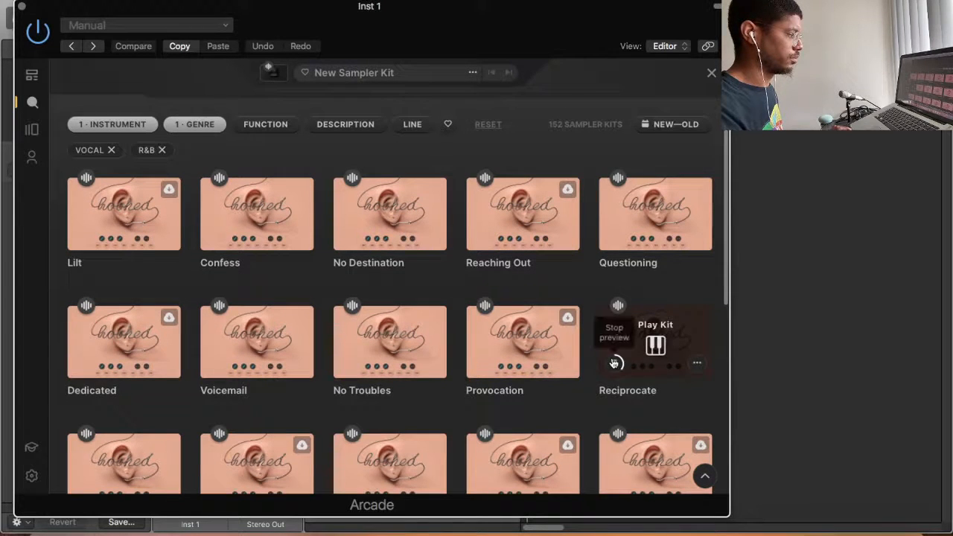
scroll(606, 368, down, 1)
scroll(608, 368, down, 3)
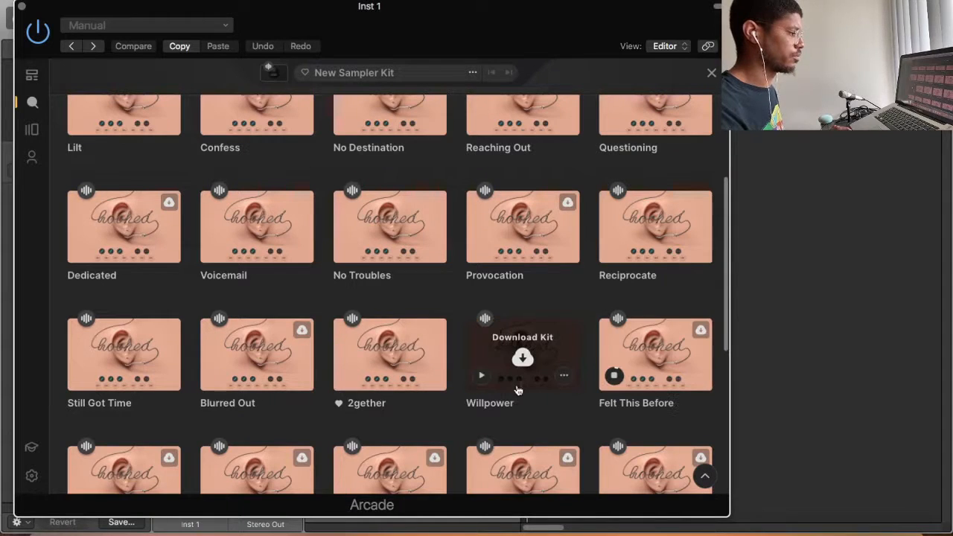
click(482, 377)
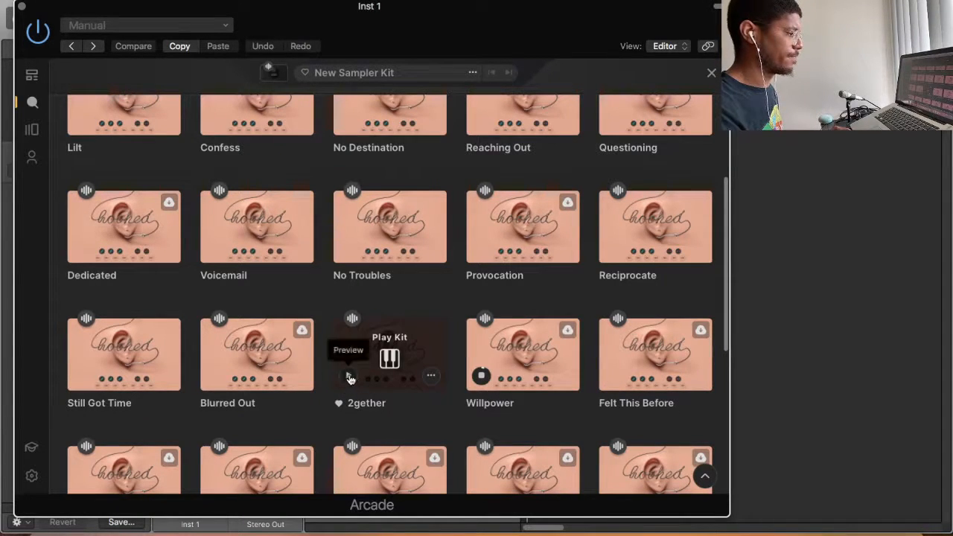
click(350, 377)
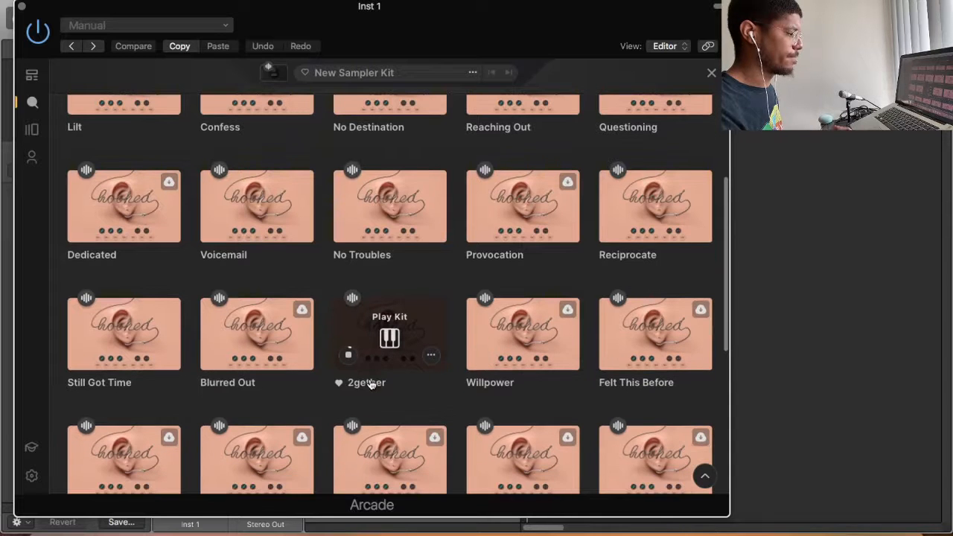
scroll(371, 384, down, 2)
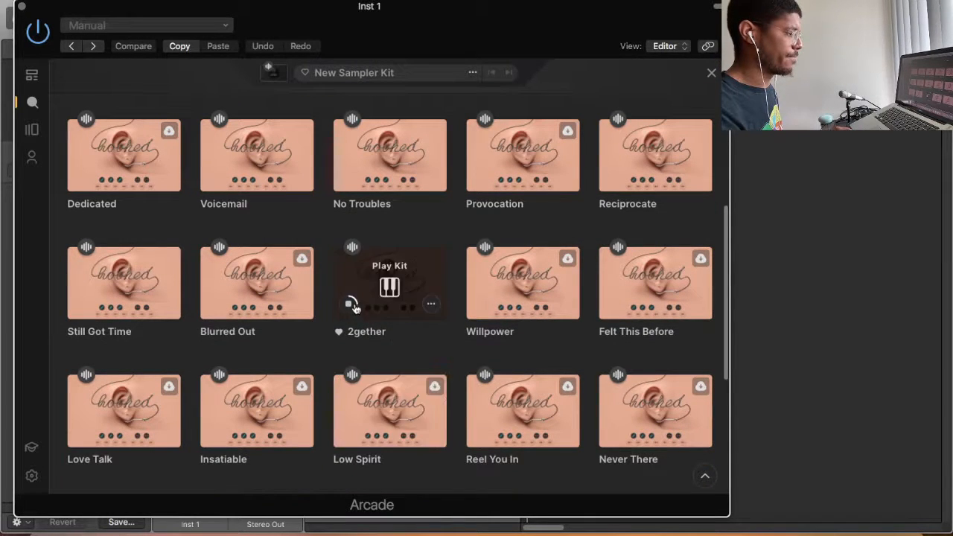
Step: Load the 2gether kit and set its session key to D# minor
click(390, 287)
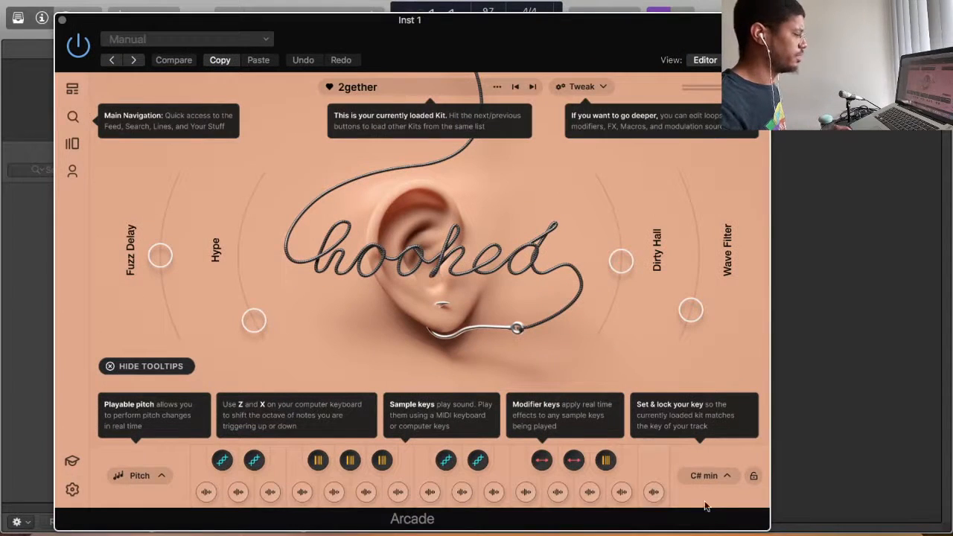
click(704, 477)
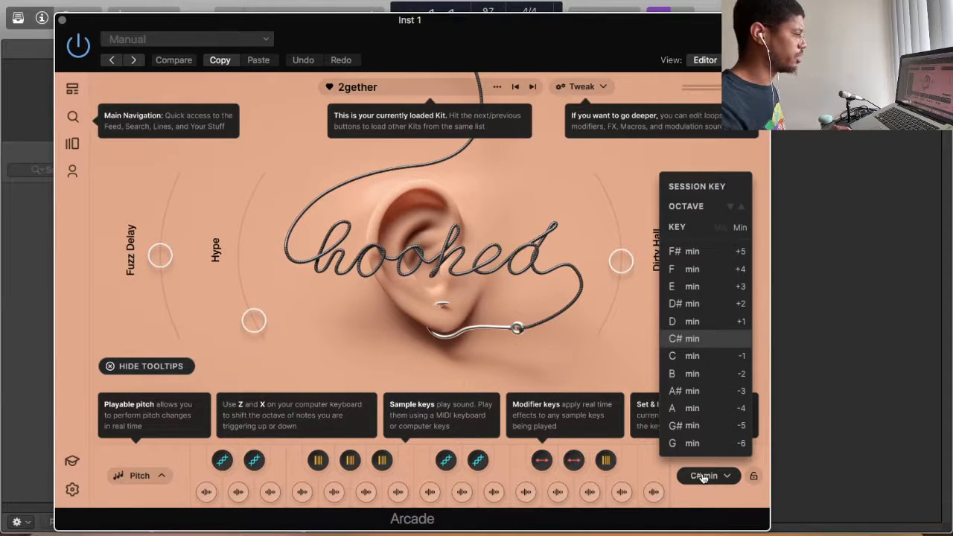
click(698, 306)
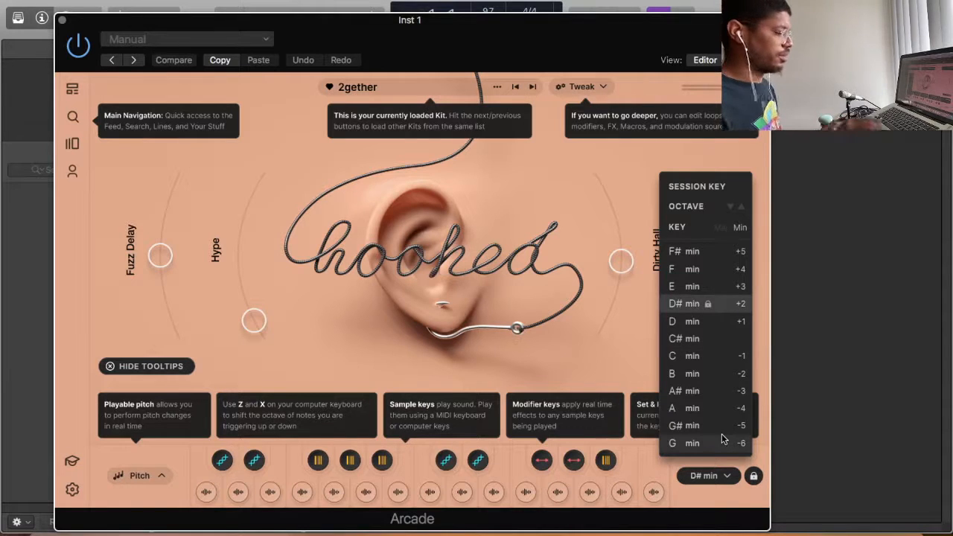
Step: Bring up the Musical Typing keyboard and audition the 2gether kit's first four samples, mapped to A, S, D and F
key(super+k)
drag(595, 123, 485, 126)
key(a)
key(d)
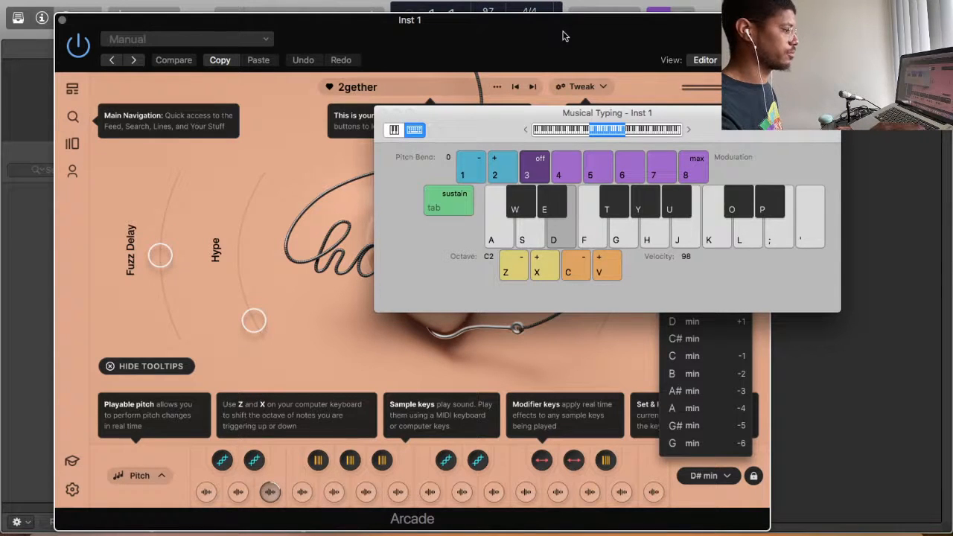
key(s)
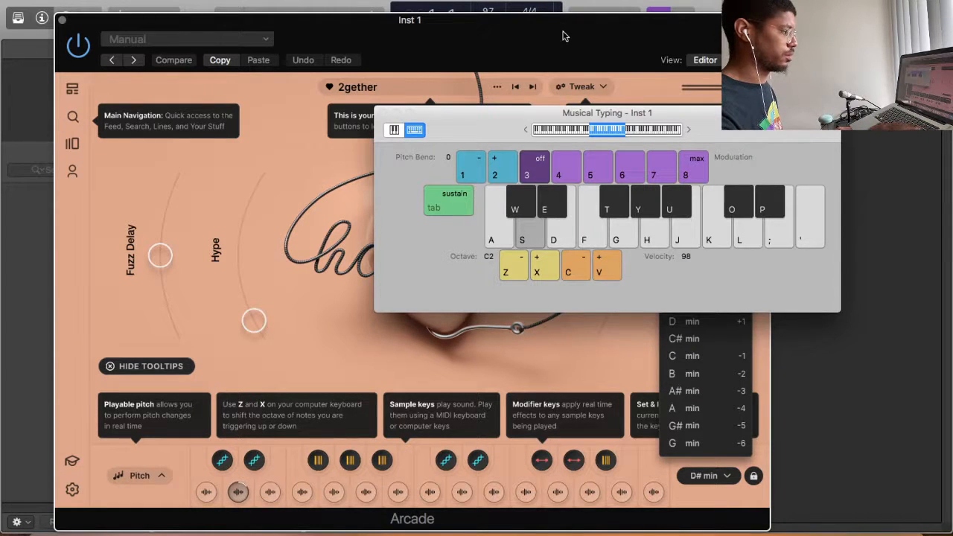
key(a)
key(s)
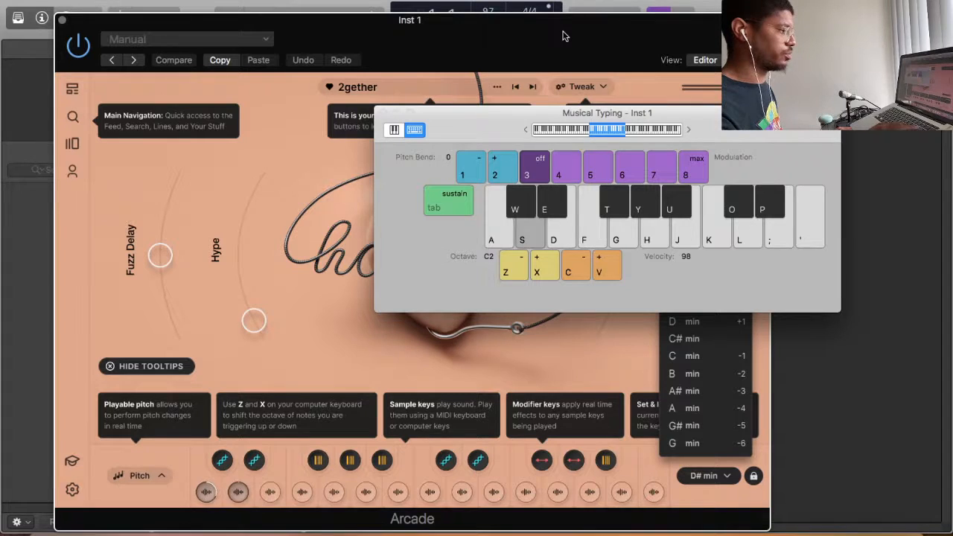
key(s)
key(d)
key(f)
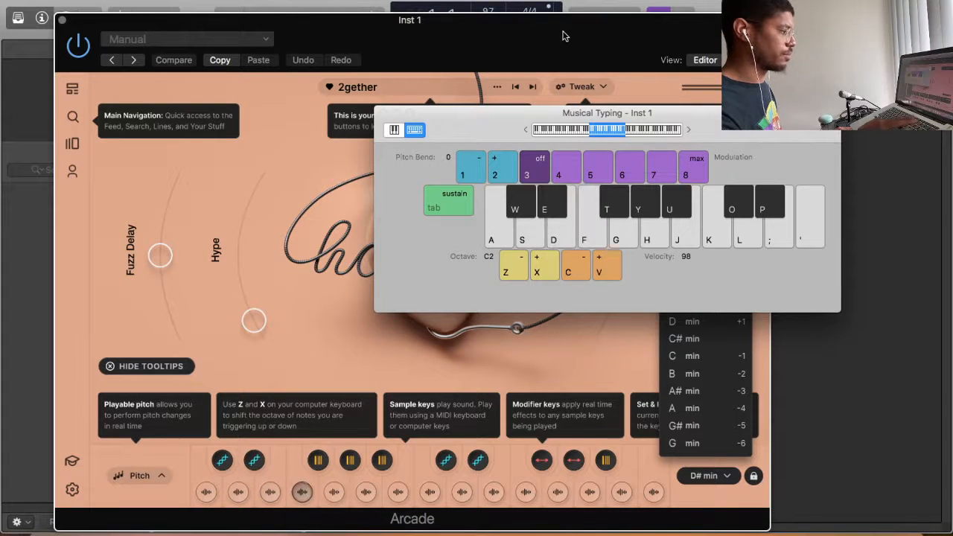
Step: Audition the 2gether kit's samples mapped to G, H, J and K
key(g)
key(h)
key(j)
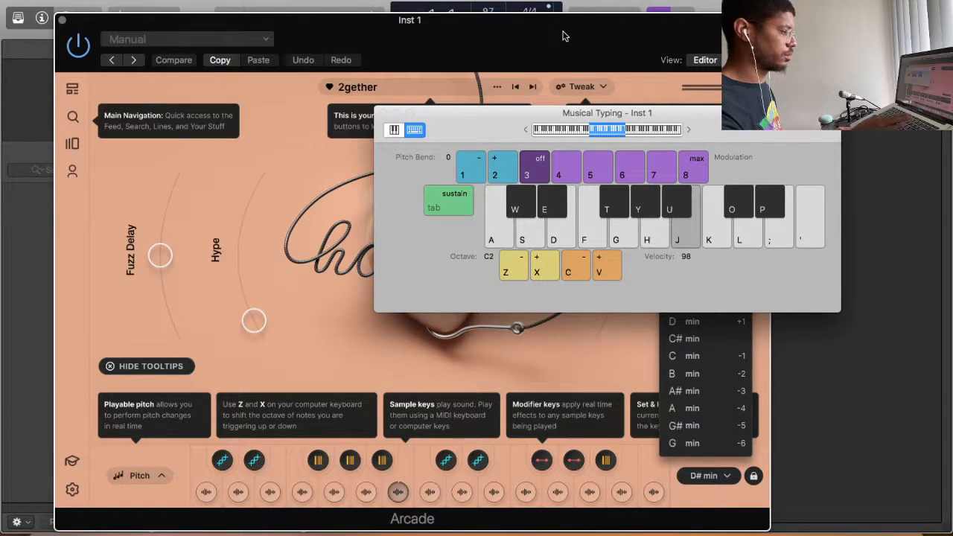
key(k)
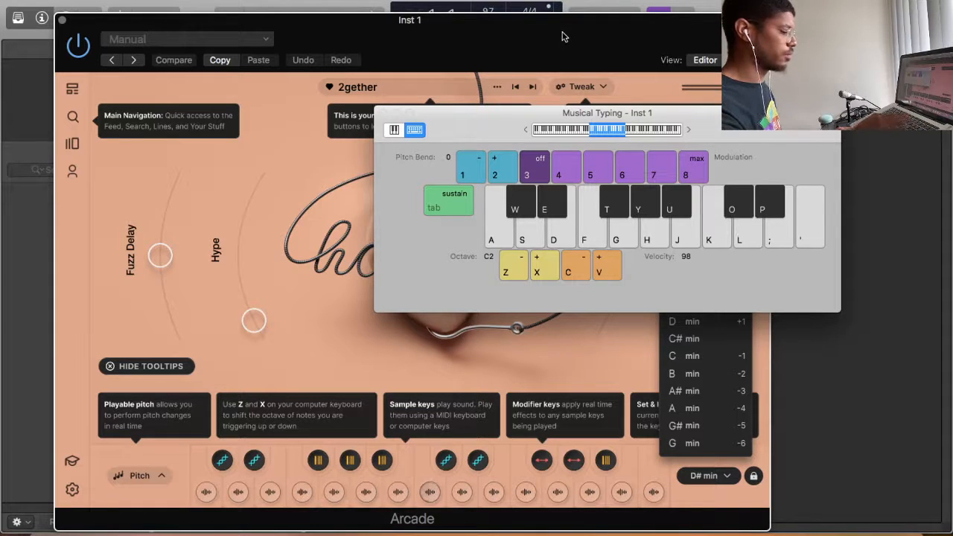
Step: Audition the kit's modifiers mapped to W, E and T together with the sample mapped to A
key(a)
key(w)
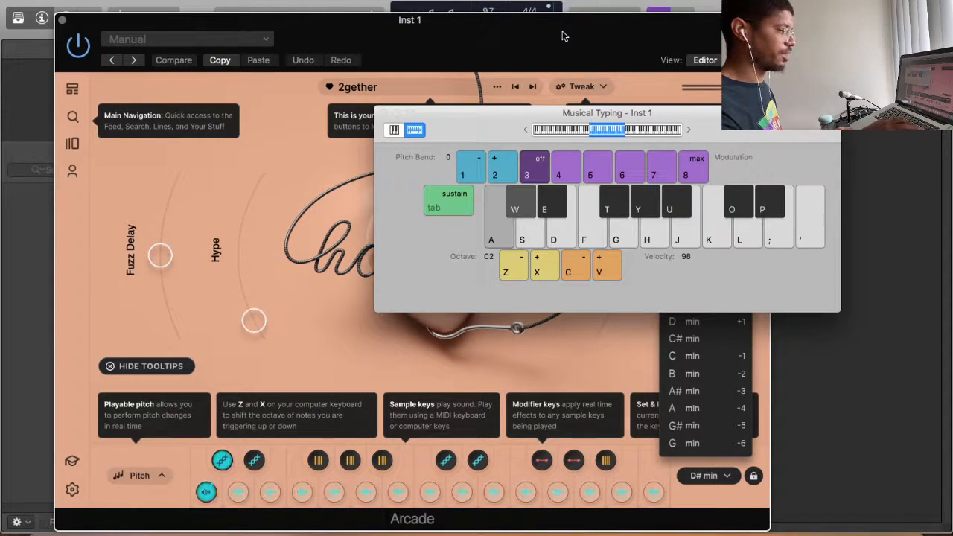
key(e)
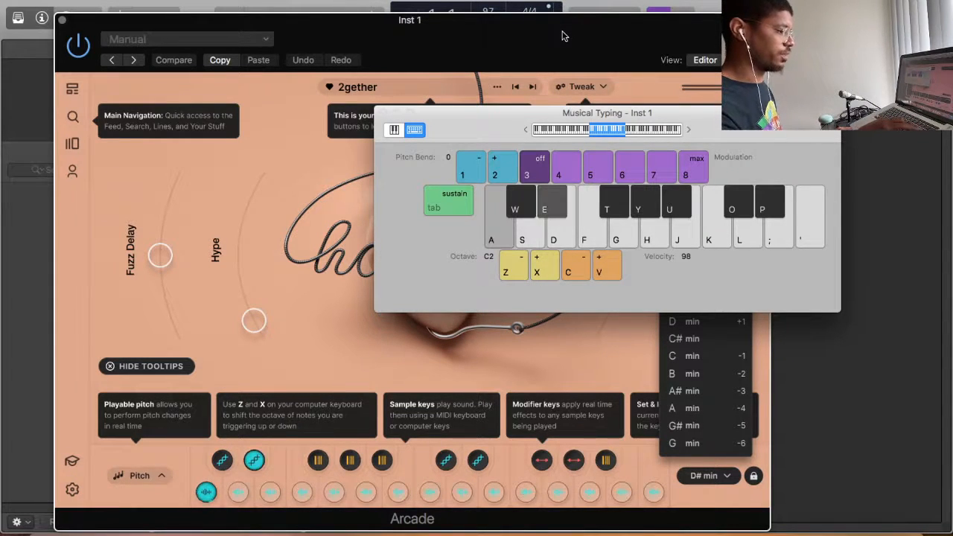
key(a)
key(t)
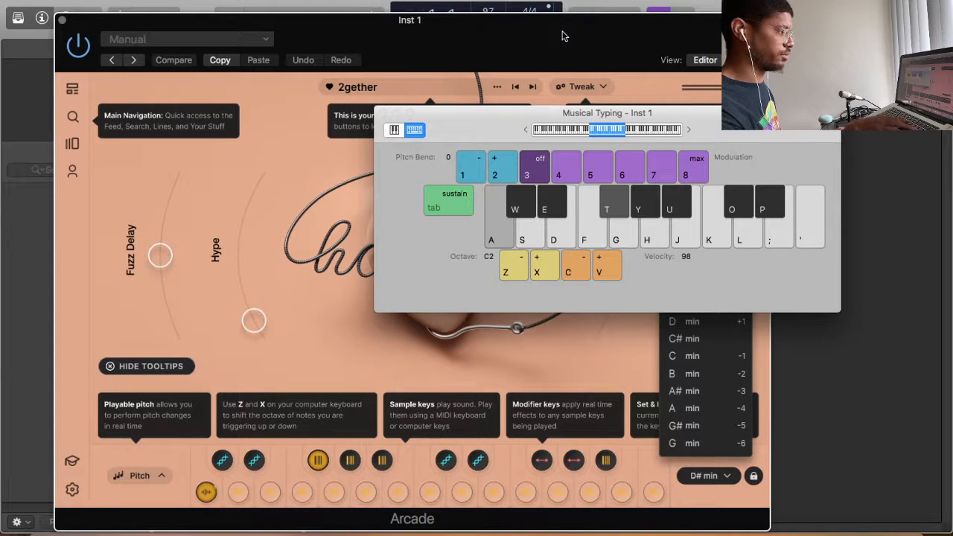
Step: Move the Arcade window down to uncover the timeline ruler and first track, and bring the Musical Typing keyboard back to the front
key(super+k)
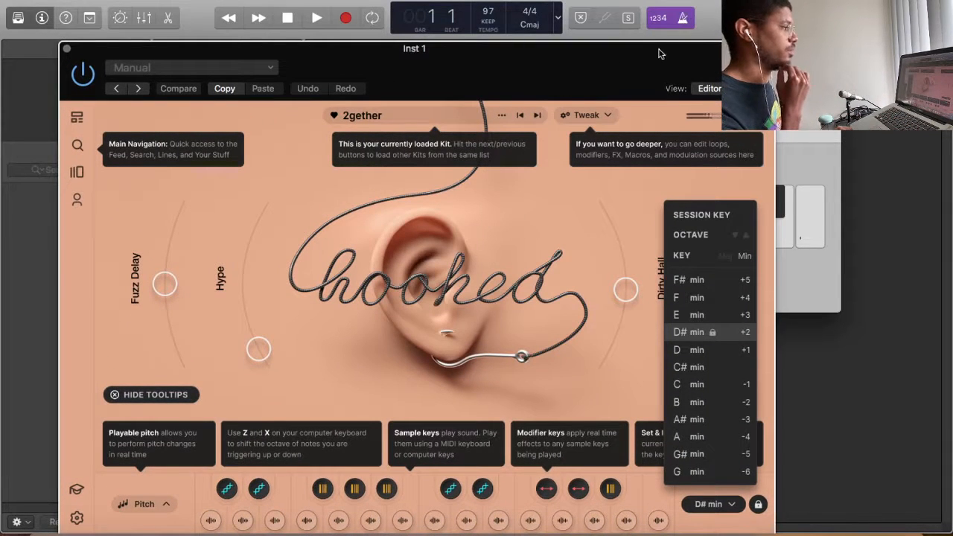
drag(659, 54, 661, 112)
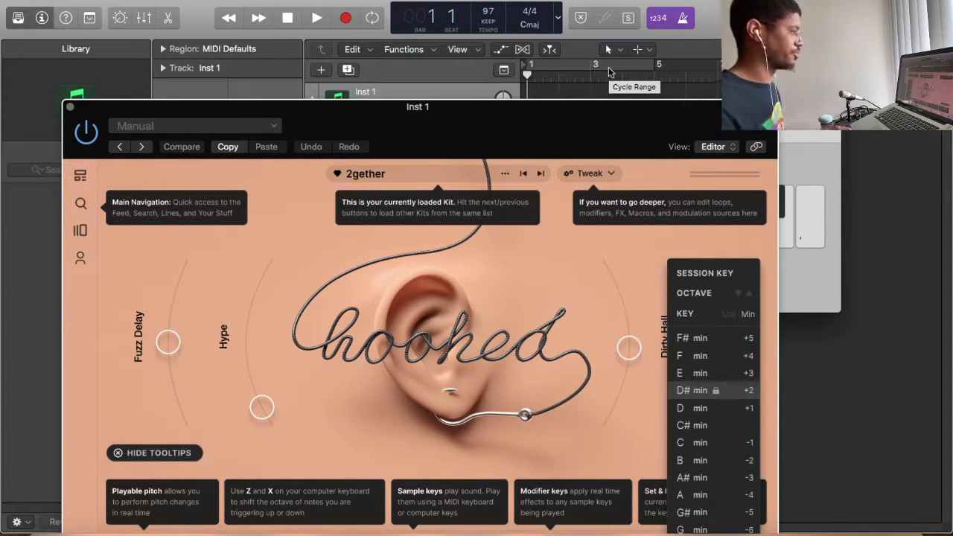
drag(615, 119, 655, 184)
key(super+k)
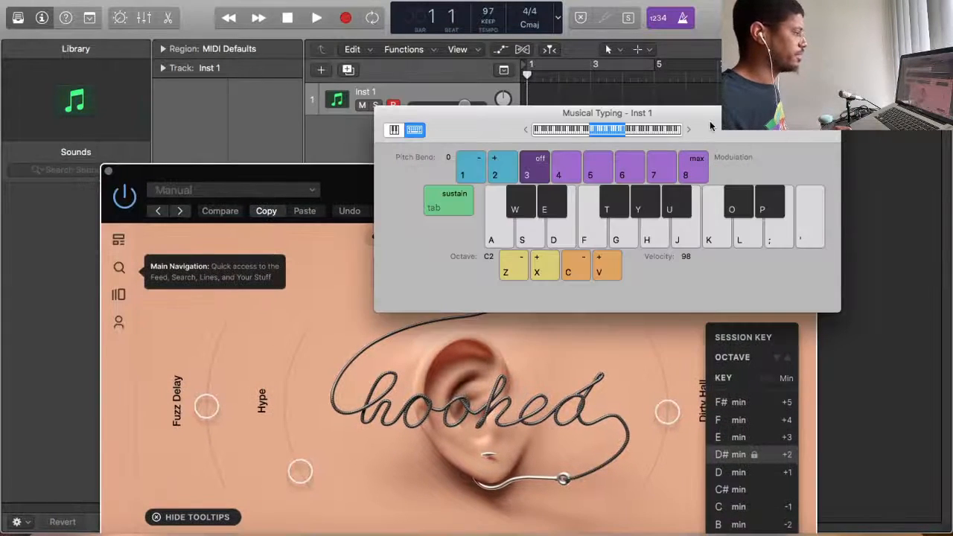
Step: Turn on the four-bar cycle range starting at bar 1, start playback and raise the system volume
click(596, 67)
key(space)
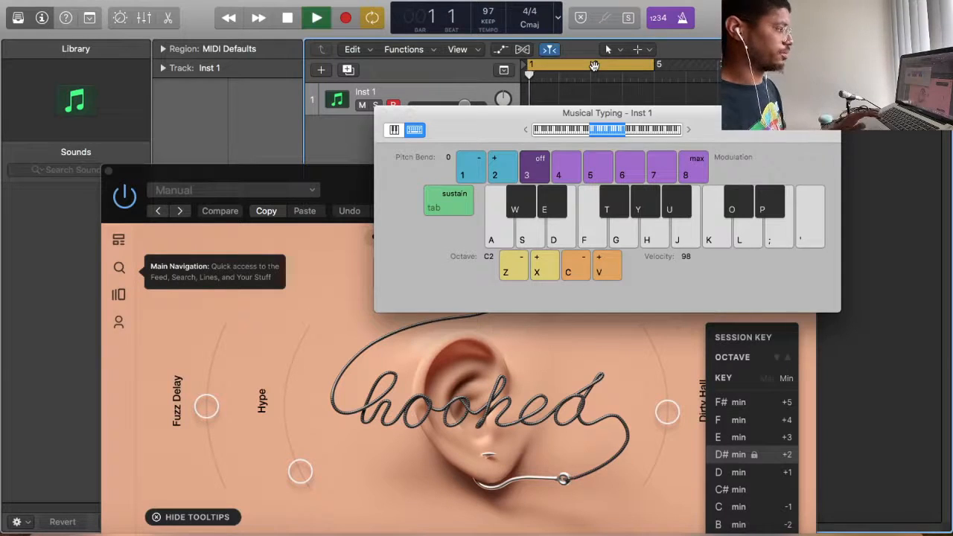
key(XF86AudioRaiseVolume)
key(XF86AudioRaiseVolume)
key(XF86AudioRaiseVolume)
key(XF86AudioRaiseVolume)
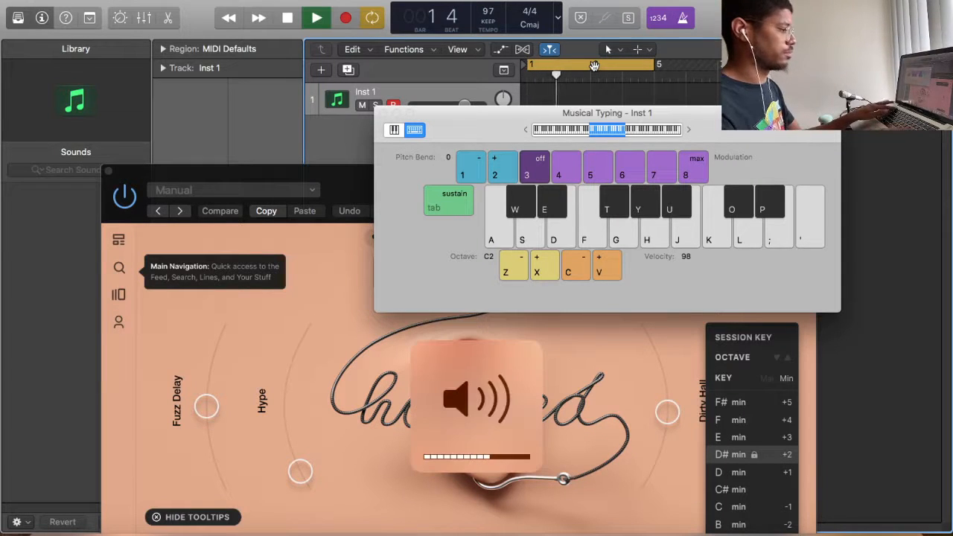
Step: Audition the samples mapped to A, S, D and F over the running cycle, lowering the system volume
key(a)
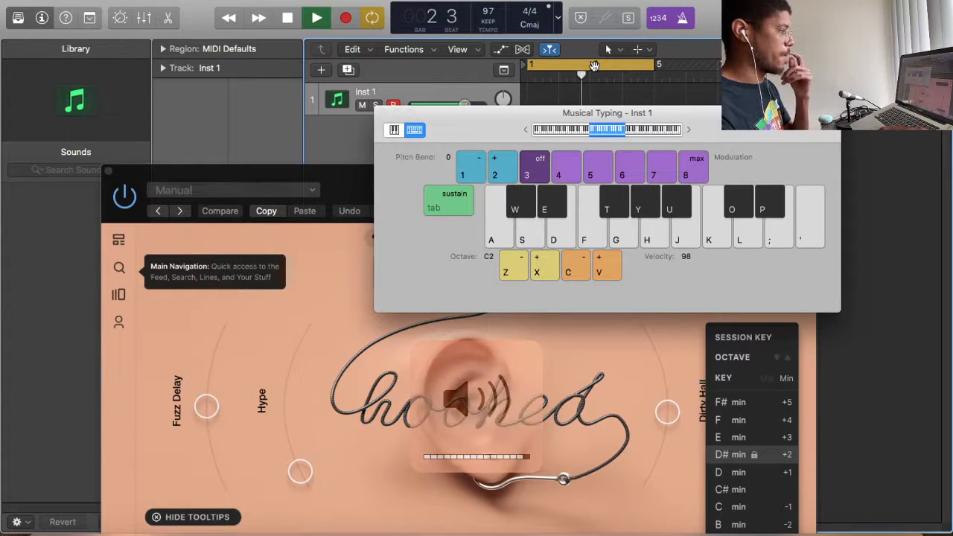
key(s)
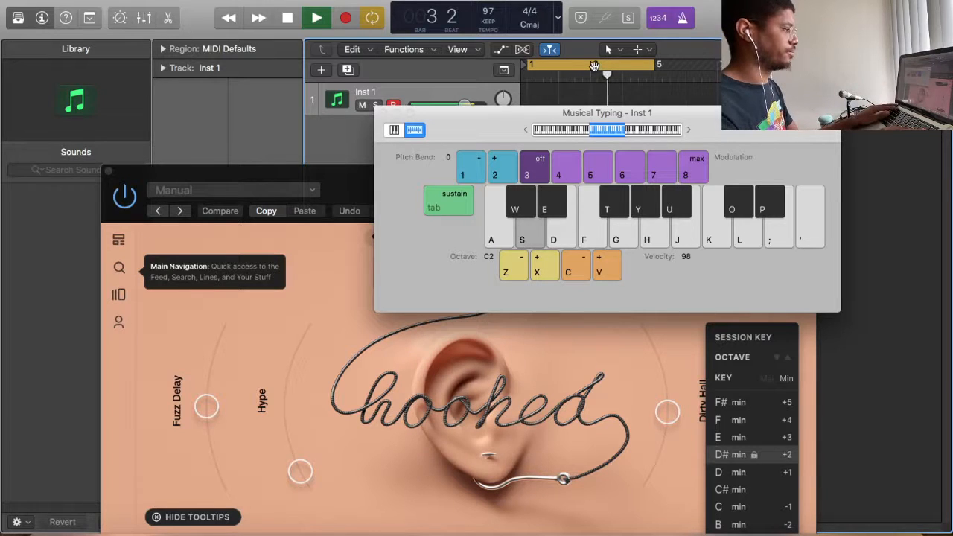
key(XF86AudioLowerVolume)
key(XF86AudioLowerVolume)
key(XF86AudioLowerVolume)
key(XF86AudioLowerVolume)
key(XF86AudioLowerVolume)
key(d)
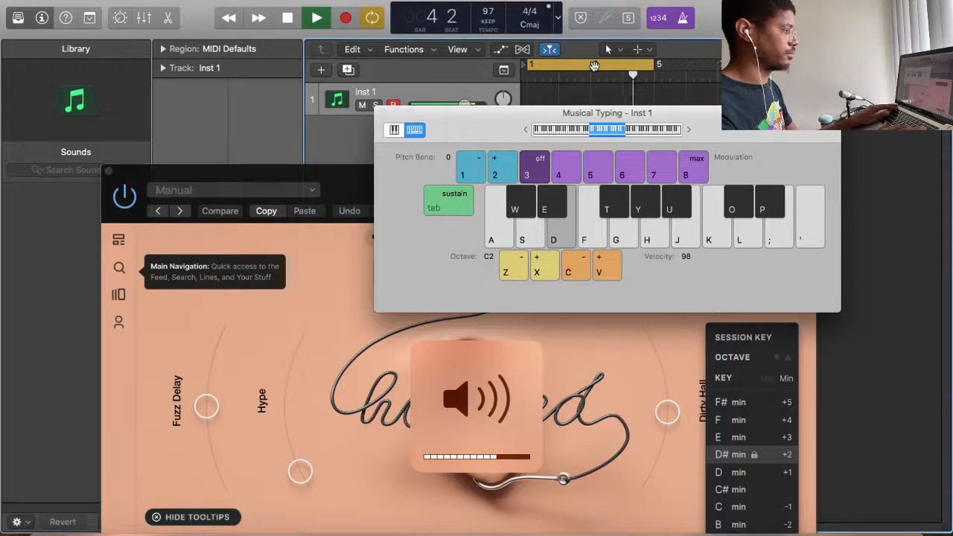
key(f)
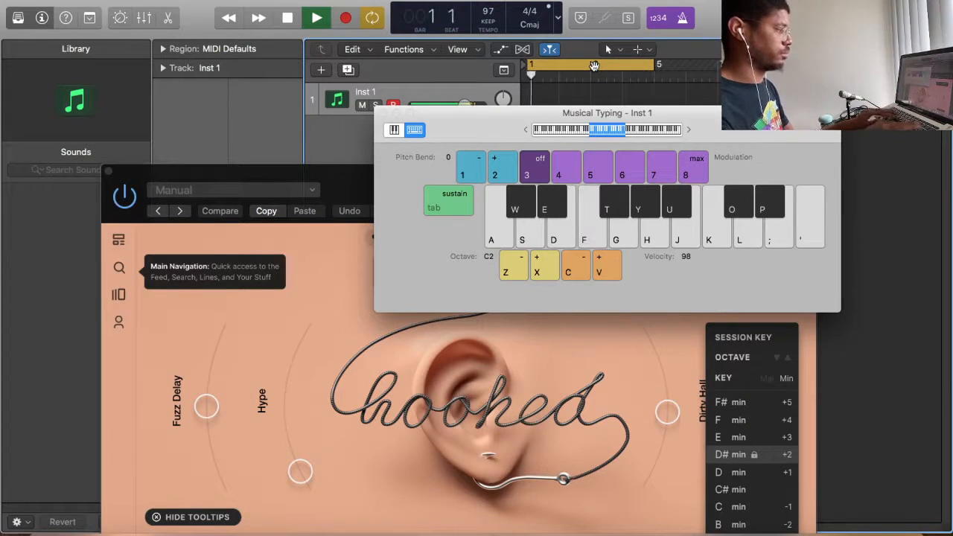
Step: Audition the samples mapped to G, H, J, K and L and the O modifier over the cycle, ending with playback stopped
key(g)
key(h)
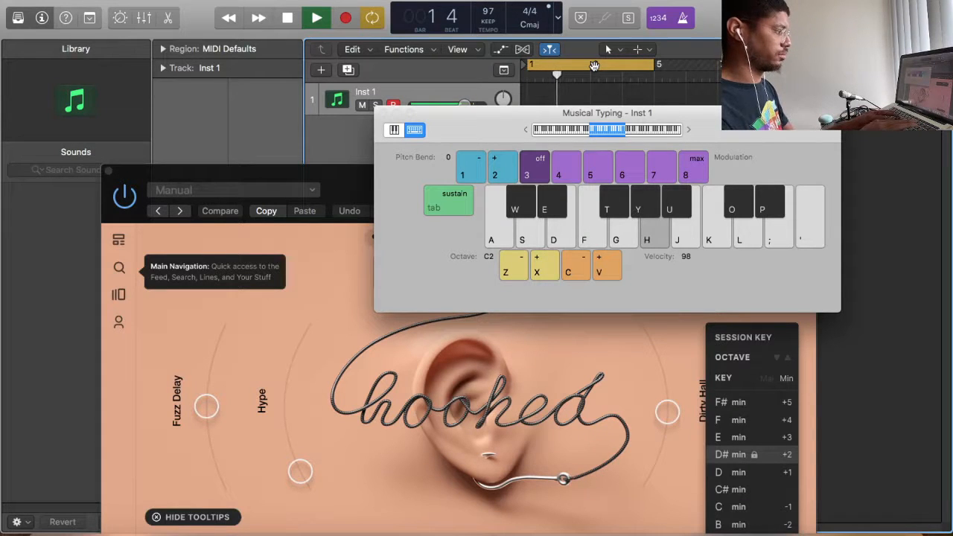
key(j)
key(k)
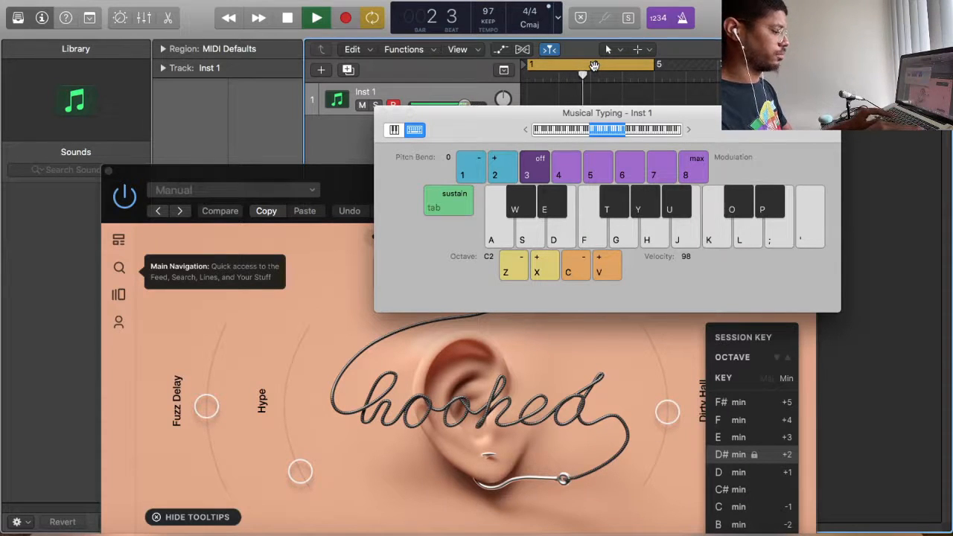
key(k)
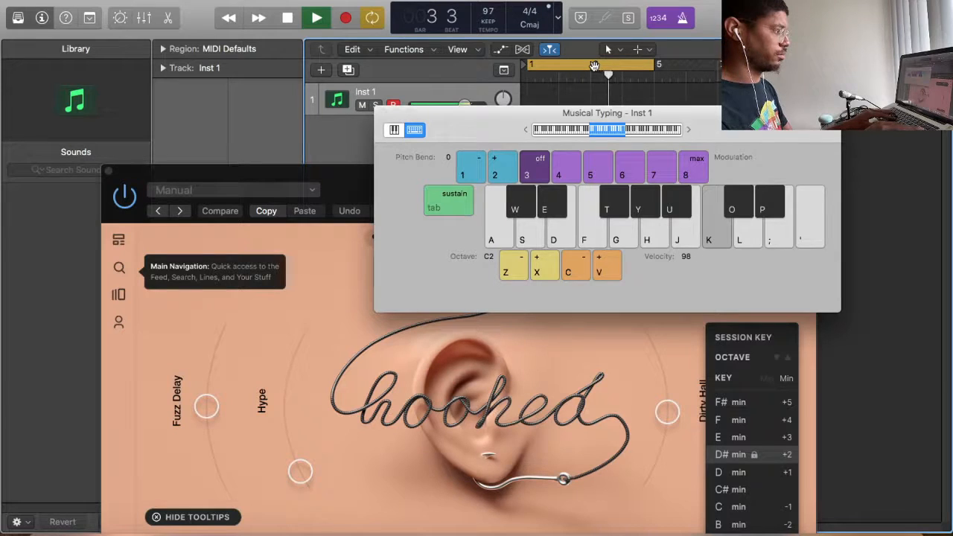
key(o)
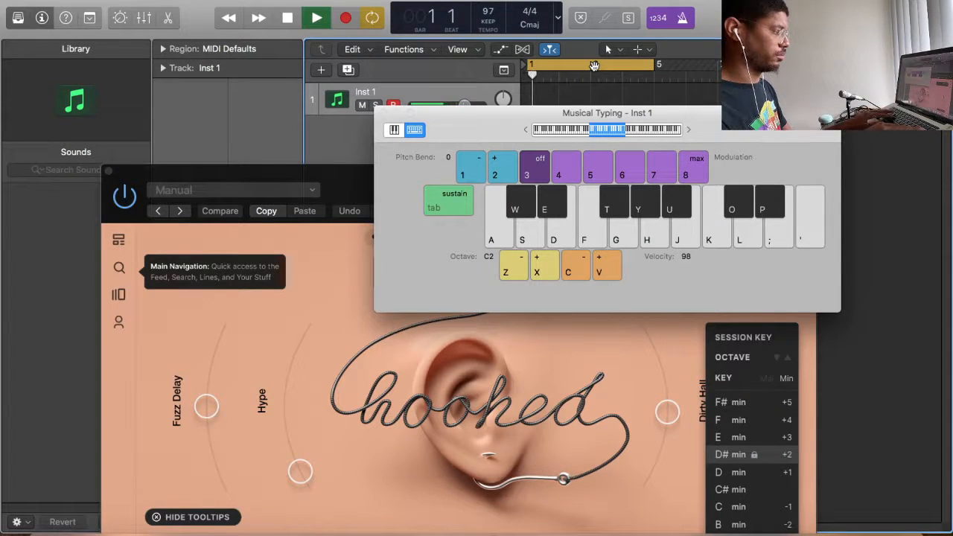
key(k)
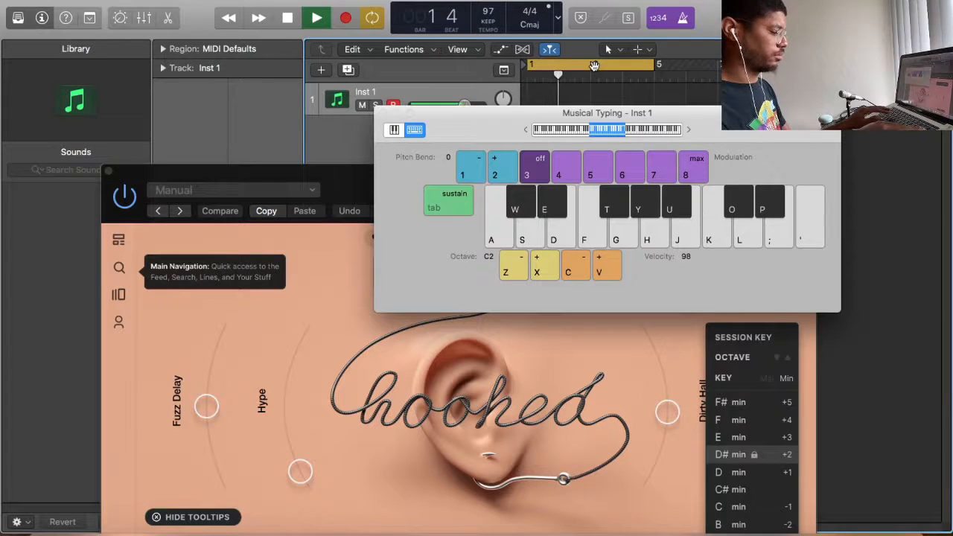
key(l)
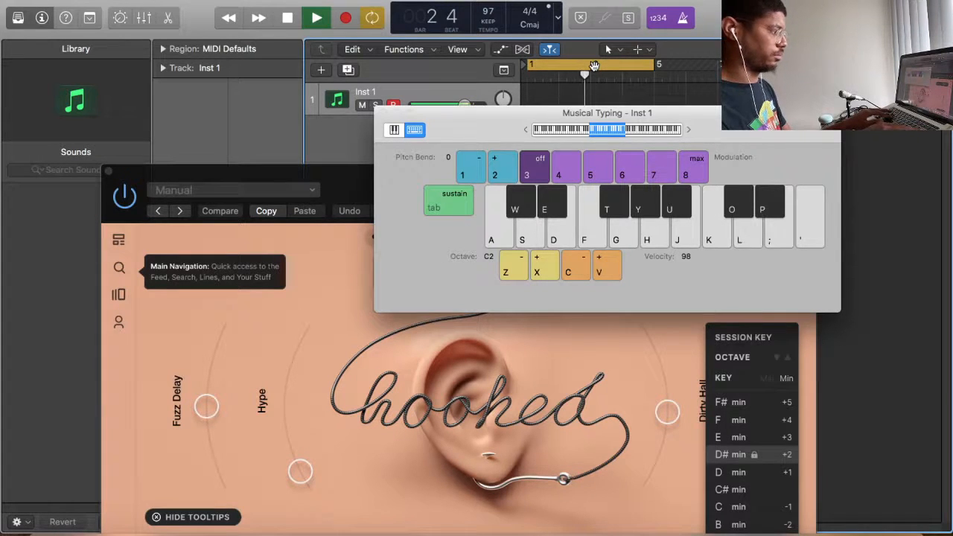
key(a)
key(k)
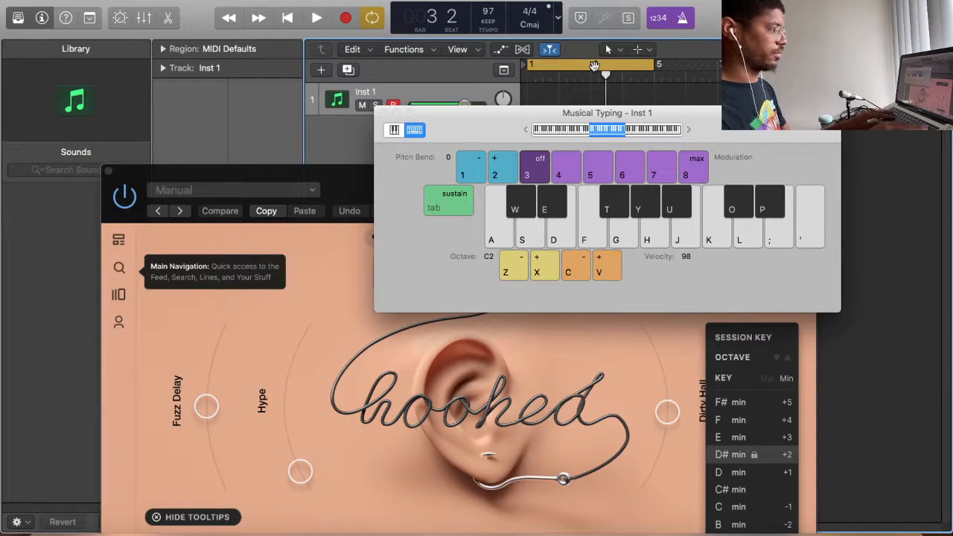
Step: Record a four-bar vocal pattern on the Inst 1 track, alternating the samples mapped to K and L, one per bar
key(r)
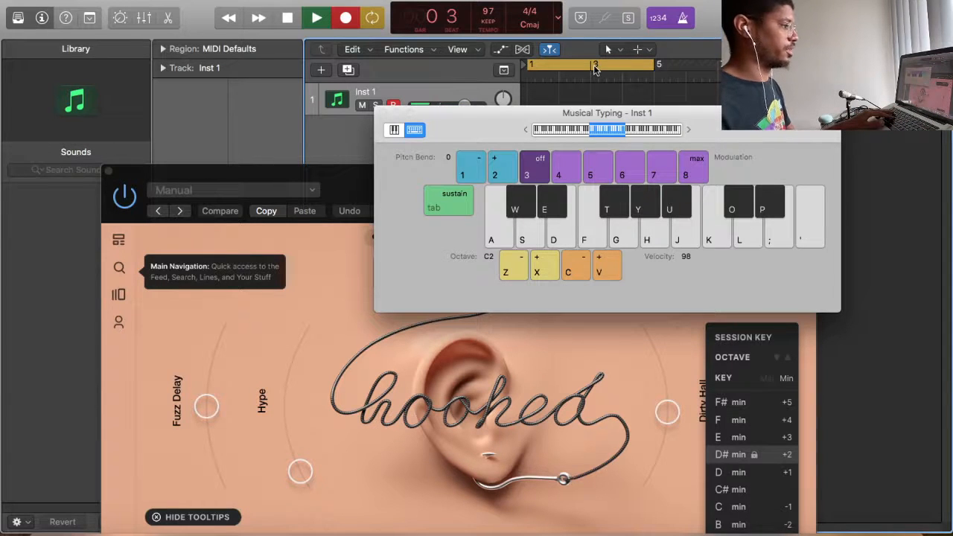
key(k)
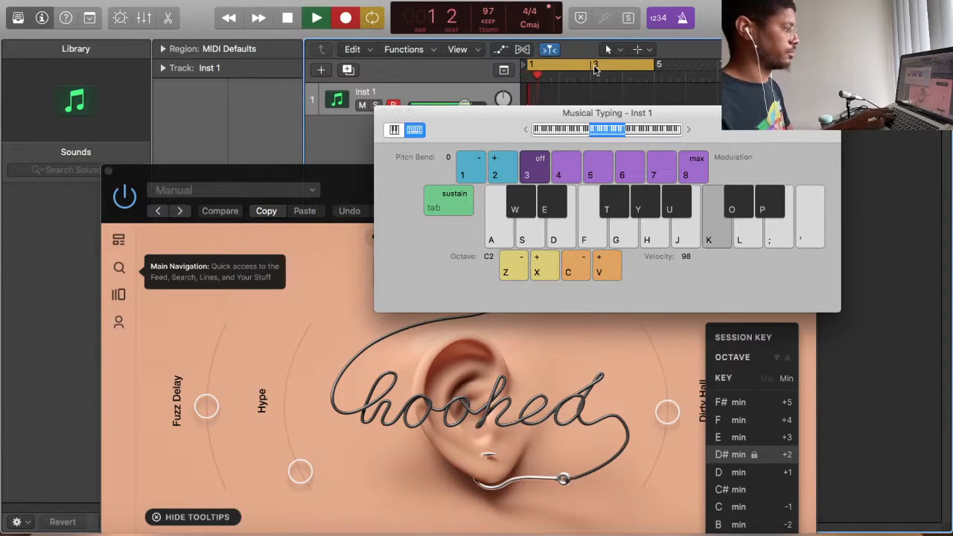
key(l)
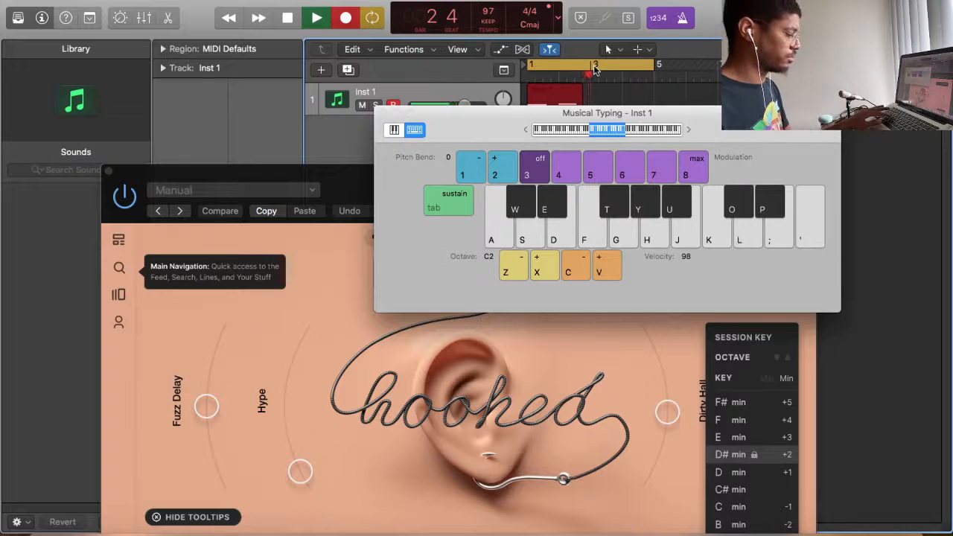
key(k)
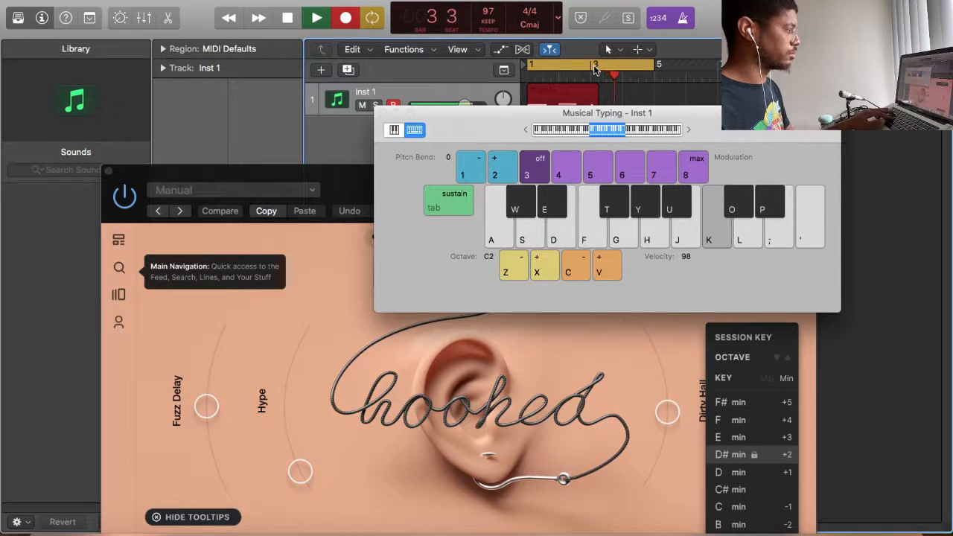
key(l)
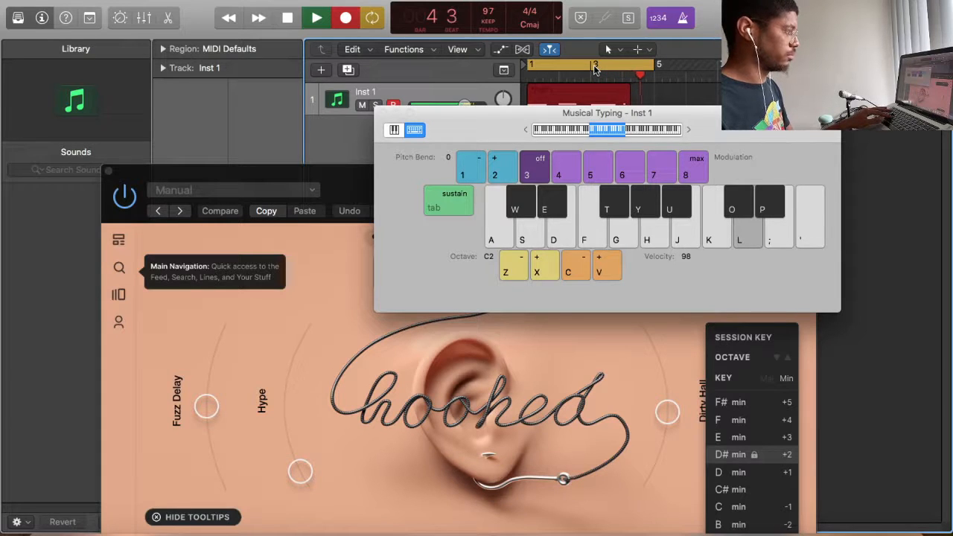
key(space)
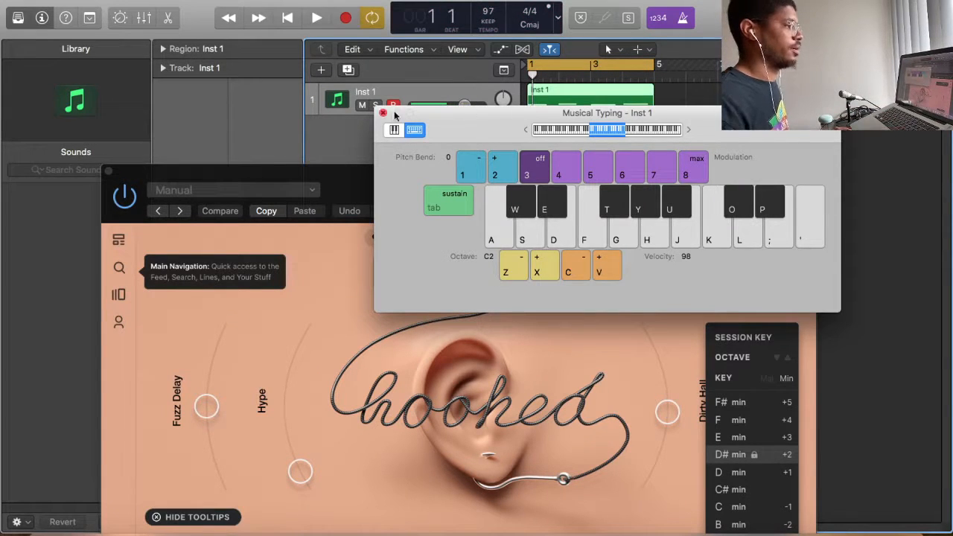
Step: Close the Musical Typing and Arcade windows and open the recorded Inst 1 region in an enlarged Piano Roll
click(383, 113)
click(109, 171)
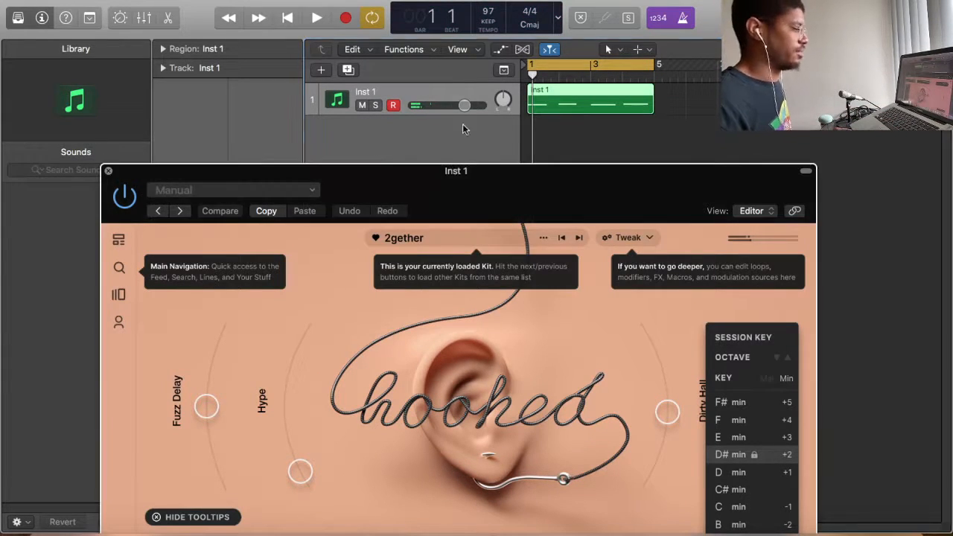
double_click(577, 102)
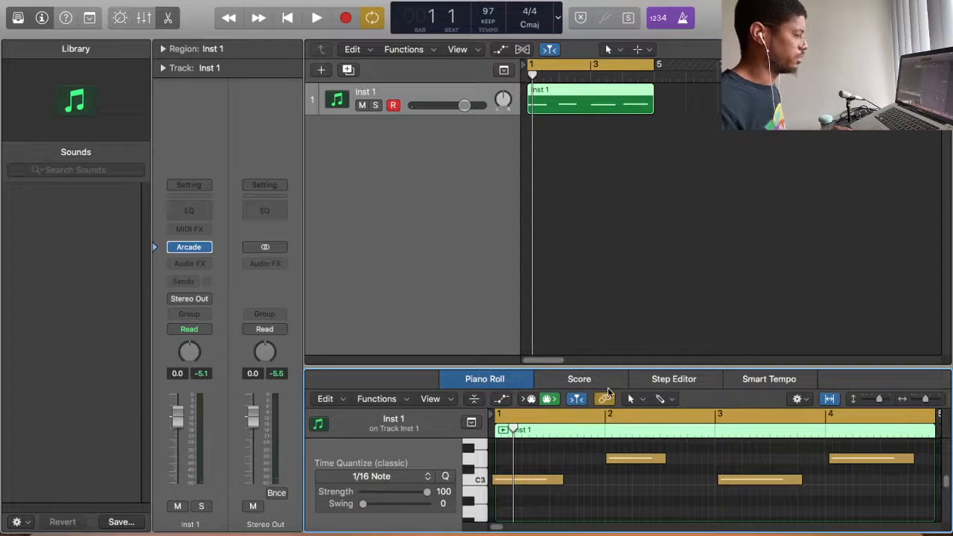
drag(596, 365, 596, 255)
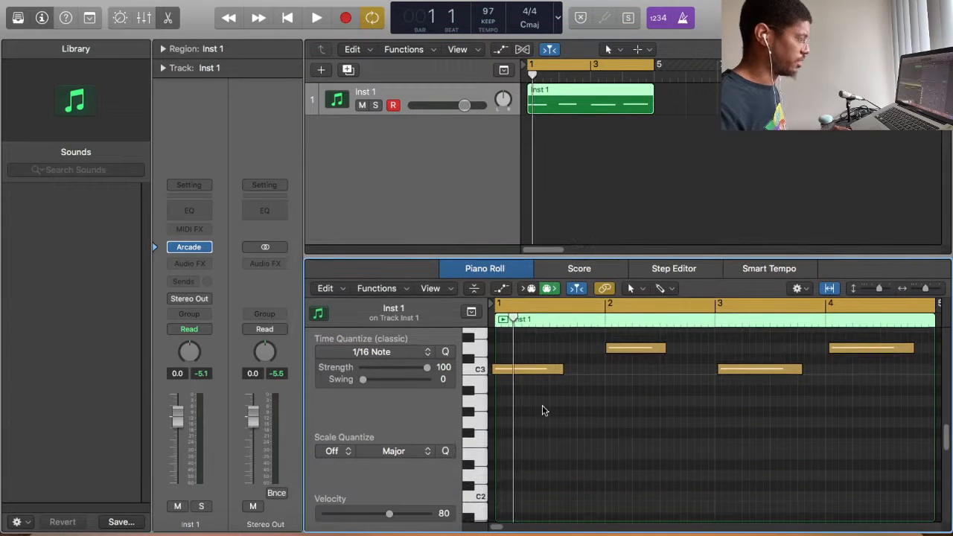
Step: Quantize all four notes of the region to 1/16 Note
click(495, 372)
key(super+a)
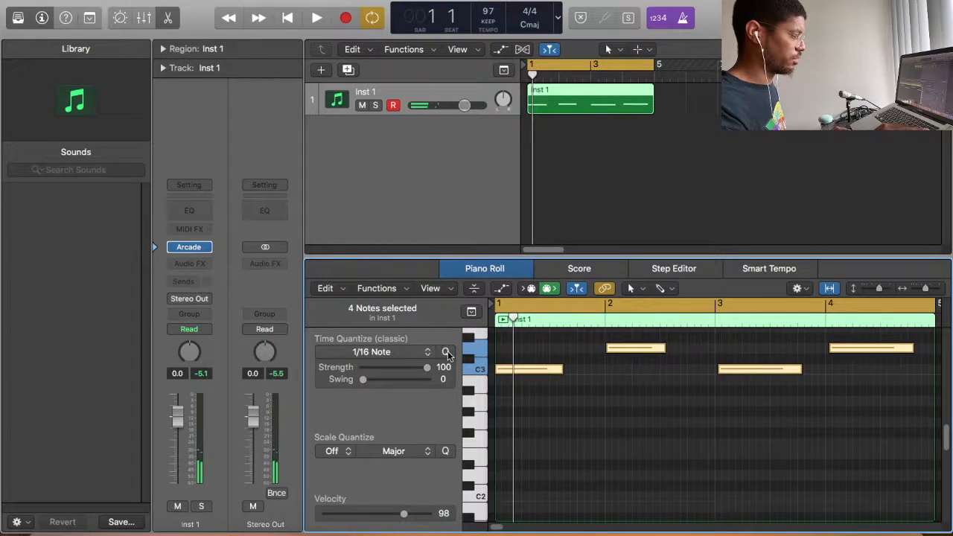
click(446, 352)
click(650, 392)
Step: Shorten the last note slightly while the cycle plays, stop playback and return the playhead to bar 1
key(space)
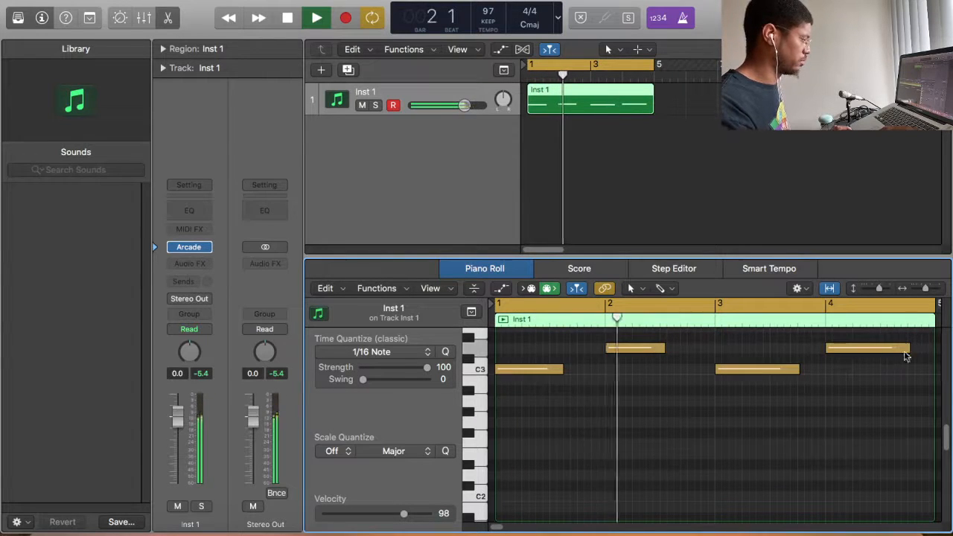
drag(908, 350, 905, 351)
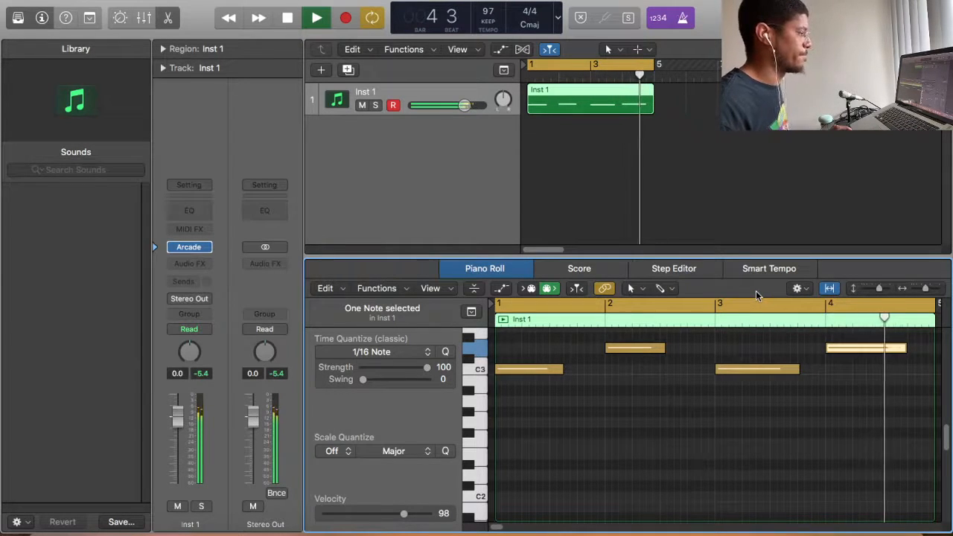
key(space)
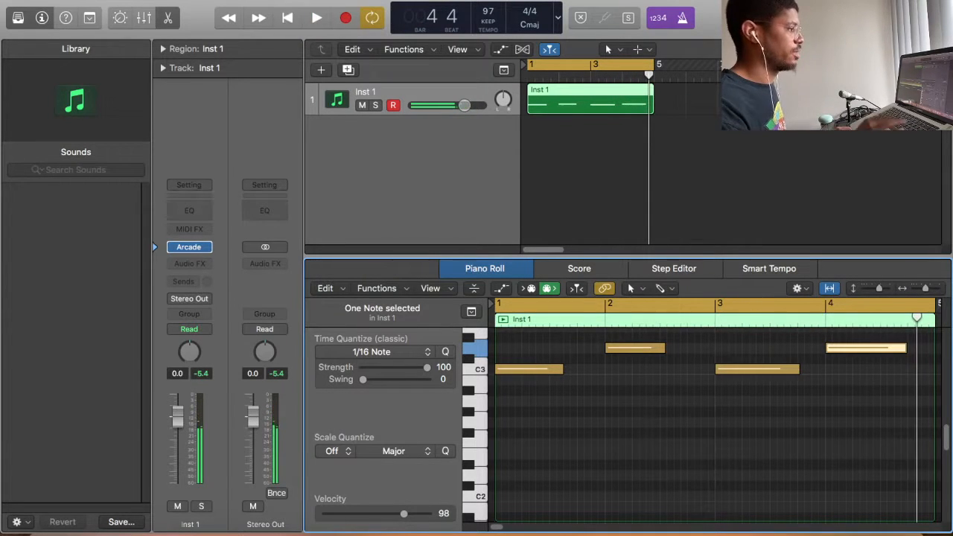
click(287, 18)
Step: Rename the Inst 1 track as vocals and add a new software instrument track below it
double_click(365, 92)
text(voc)
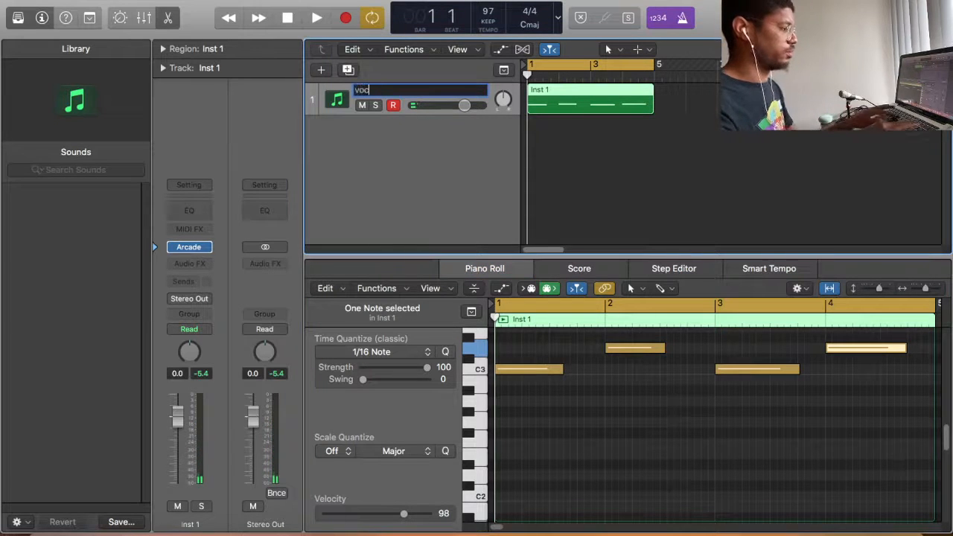
text(als)
key(Return)
click(164, 1)
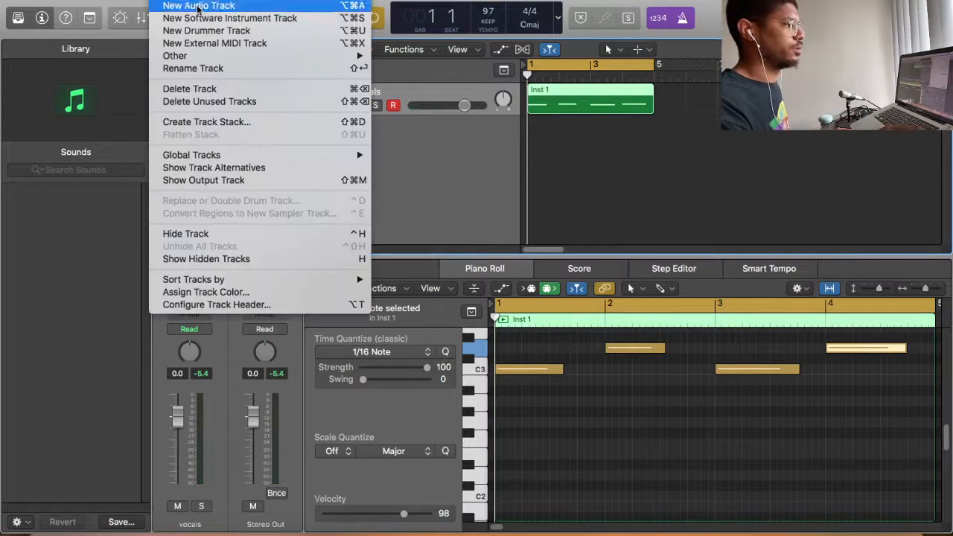
click(208, 20)
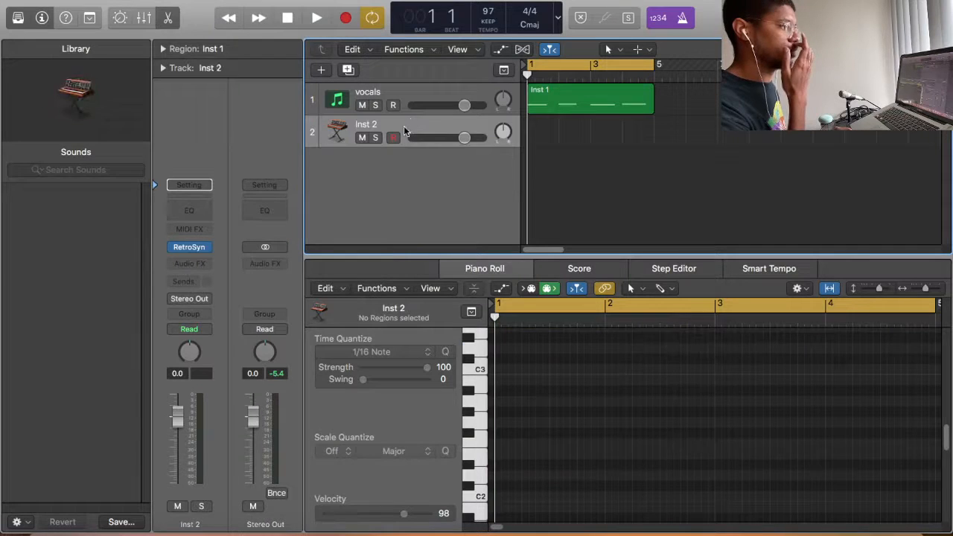
Step: Insert the Transposer MIDI effect on Inst 2, set its root to D# and its scale to Natural Minor, and close its window
click(209, 248)
click(192, 230)
click(200, 229)
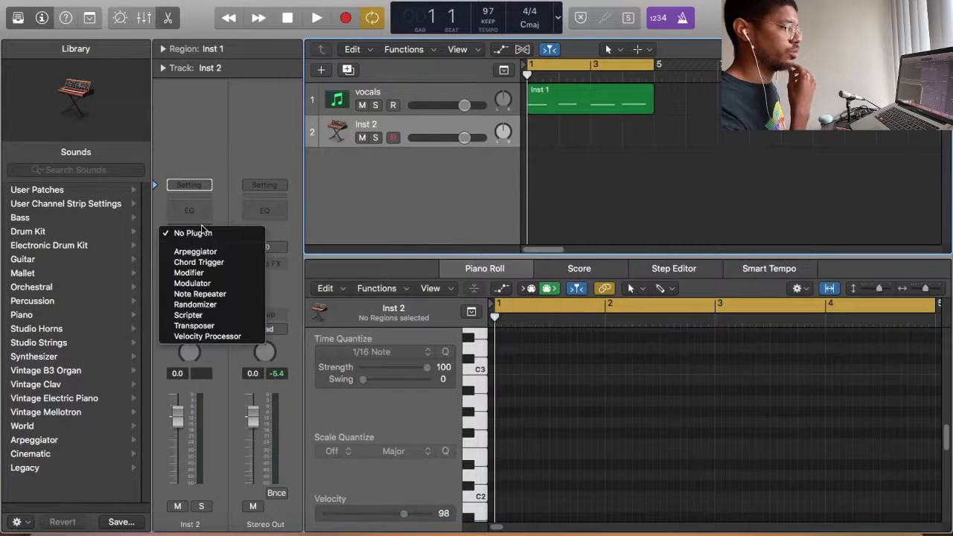
click(214, 321)
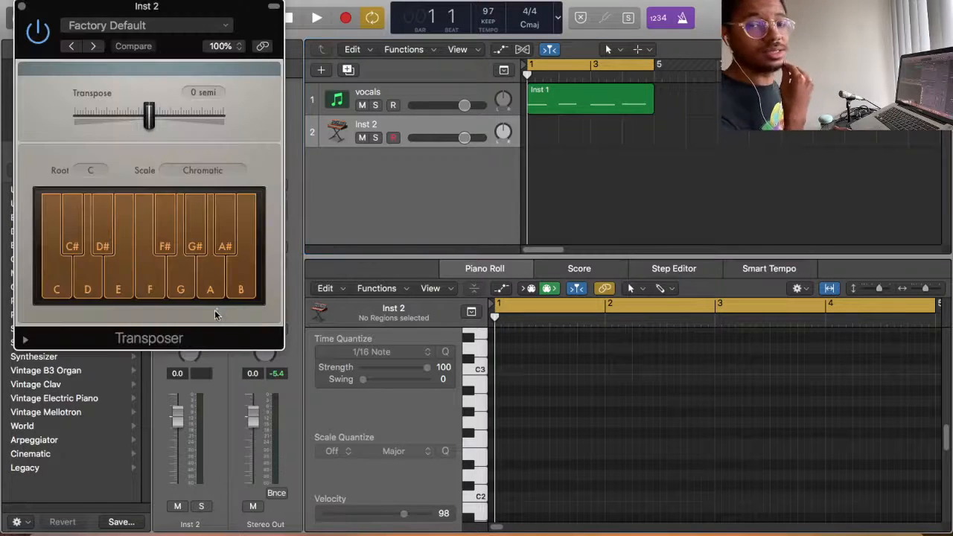
click(90, 170)
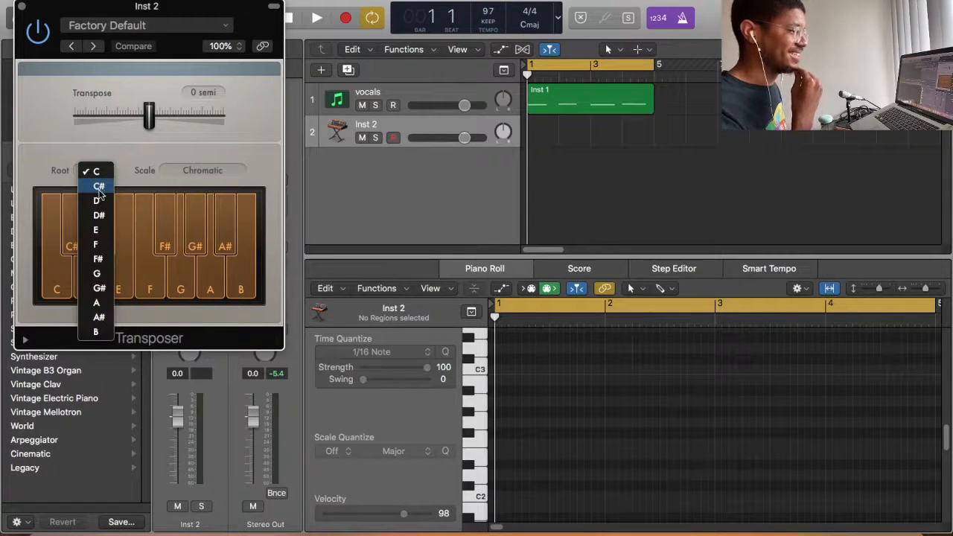
click(100, 215)
click(202, 171)
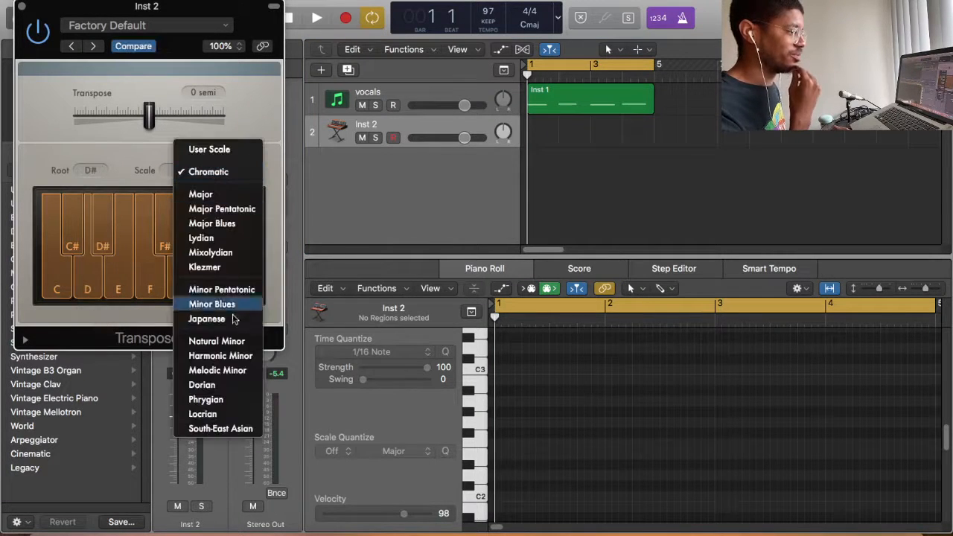
click(216, 342)
click(22, 7)
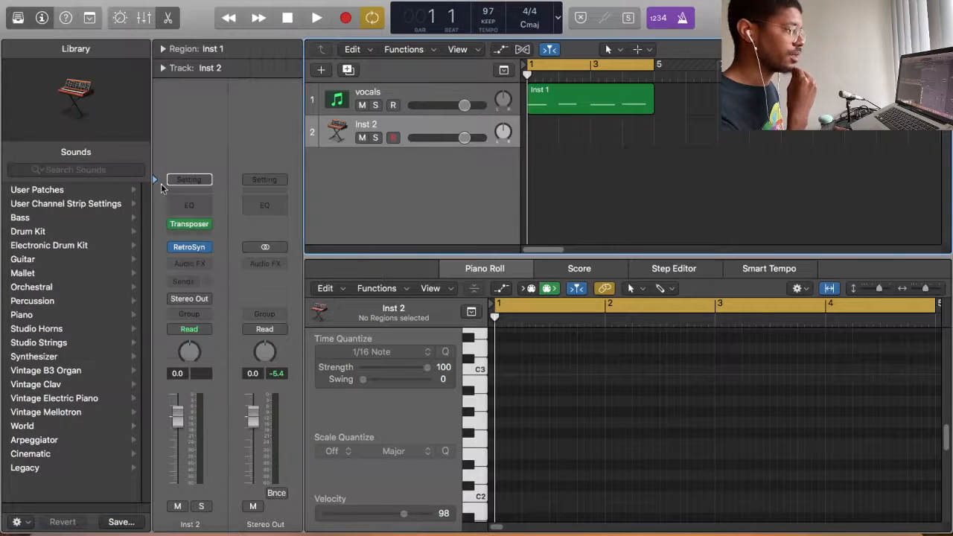
Step: Insert the Chord Trigger MIDI effect below Transposer, browse its Multi presets for Parallel Chords and close its window
click(199, 234)
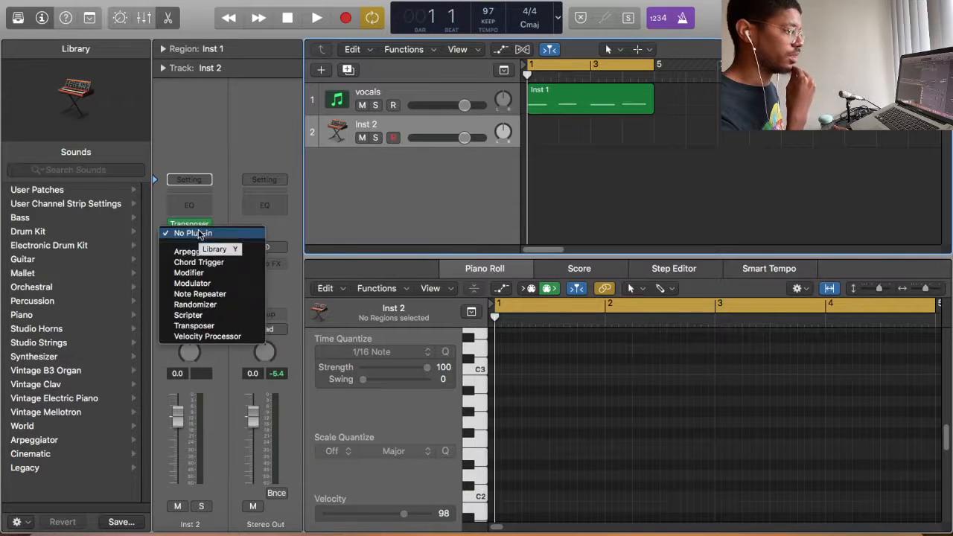
click(222, 269)
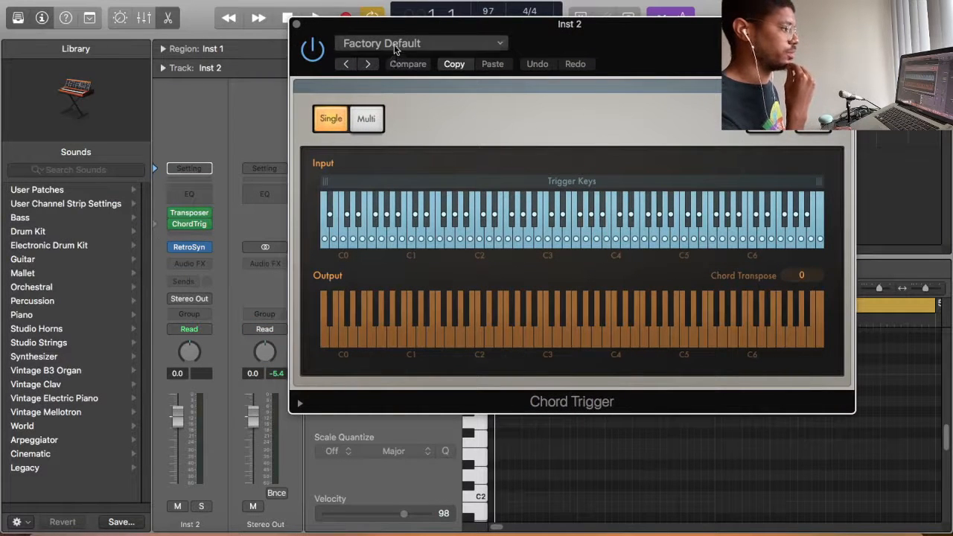
click(397, 46)
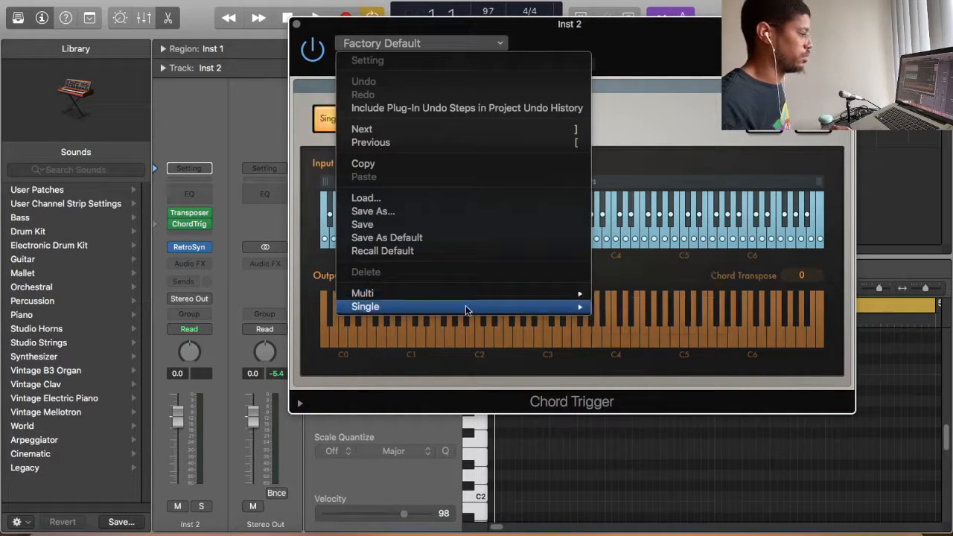
mouse_move(510, 294)
mouse_move(635, 300)
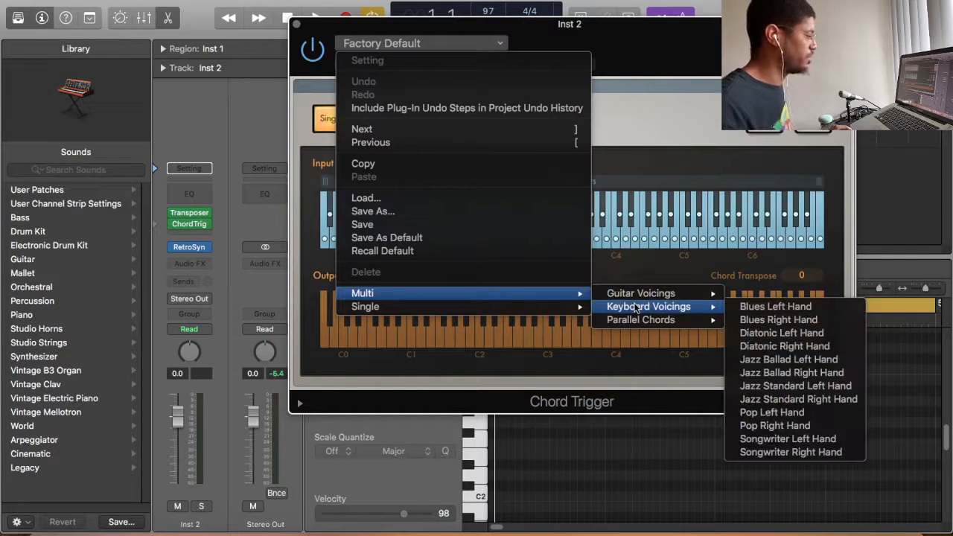
mouse_move(639, 321)
click(753, 320)
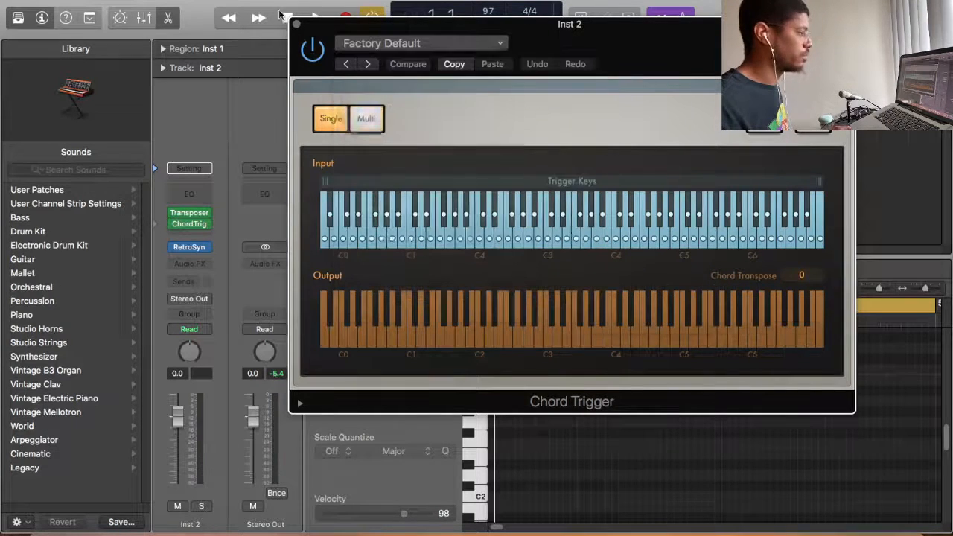
click(297, 24)
Step: Open Musical Typing to test the current sound, and replace Retro Synth with Alchemy as the instrument on Inst 2
key(super+k)
key(a)
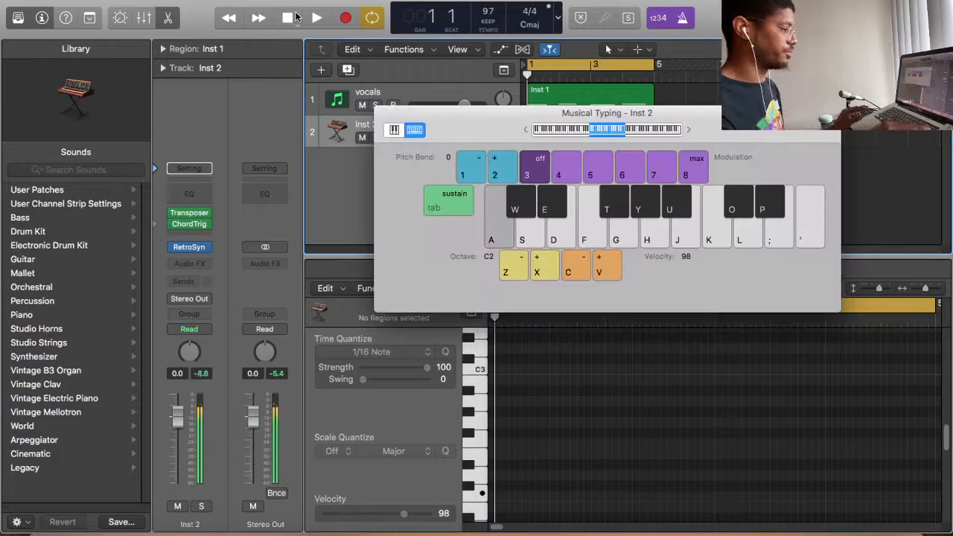
click(157, 248)
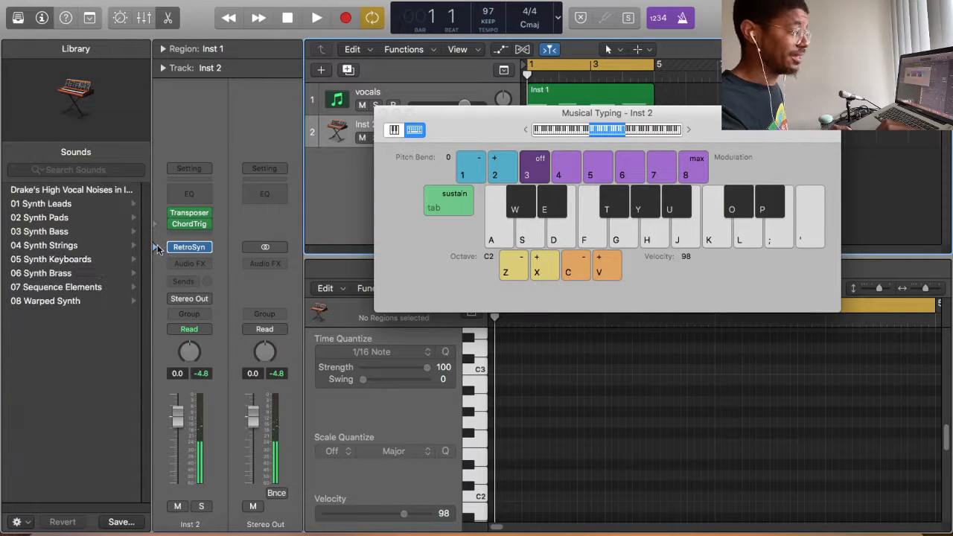
click(207, 251)
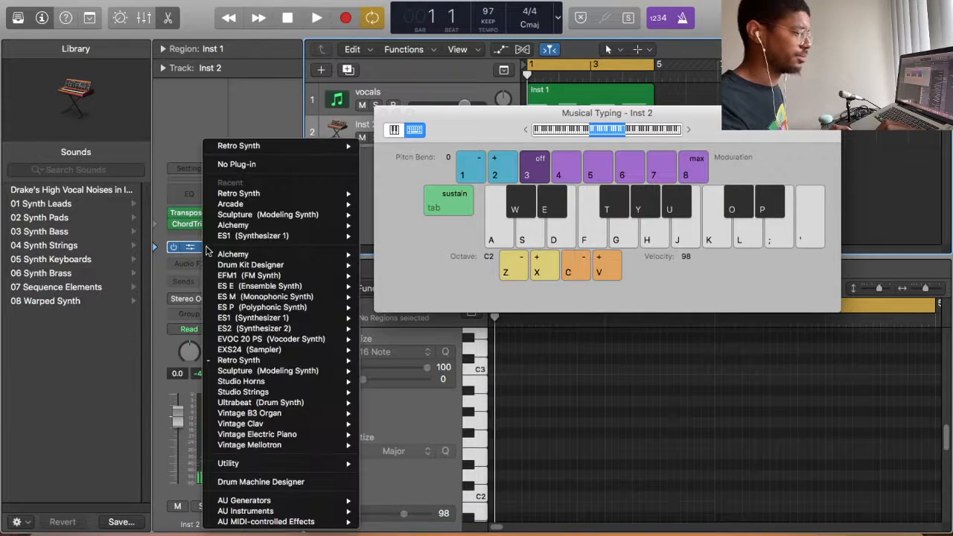
mouse_move(221, 257)
click(403, 254)
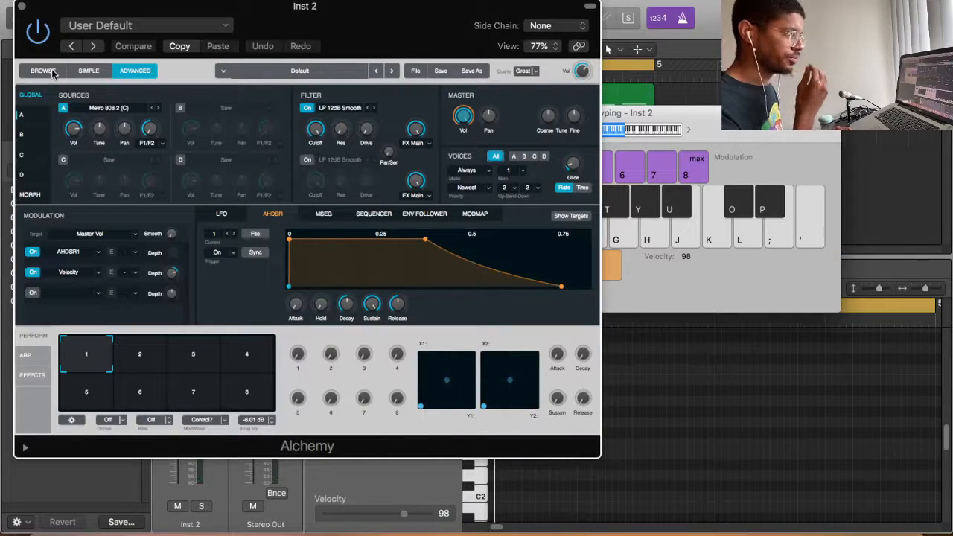
Step: Filter Alchemy's preset browser to Keys and audition Almost Piano Arpeggiation, Antarctic Sun, Baroque Harpsichord and Bell Like Vox Vibes
click(43, 71)
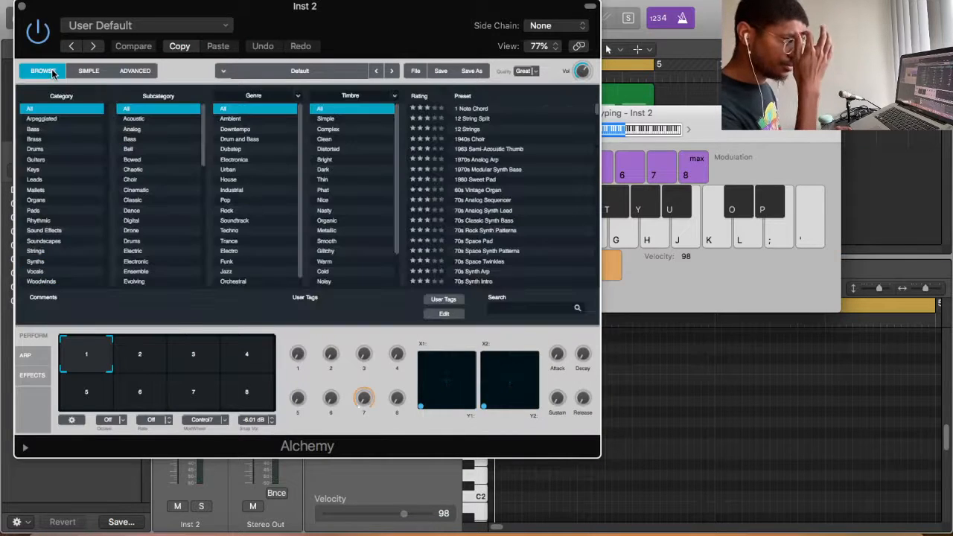
click(59, 170)
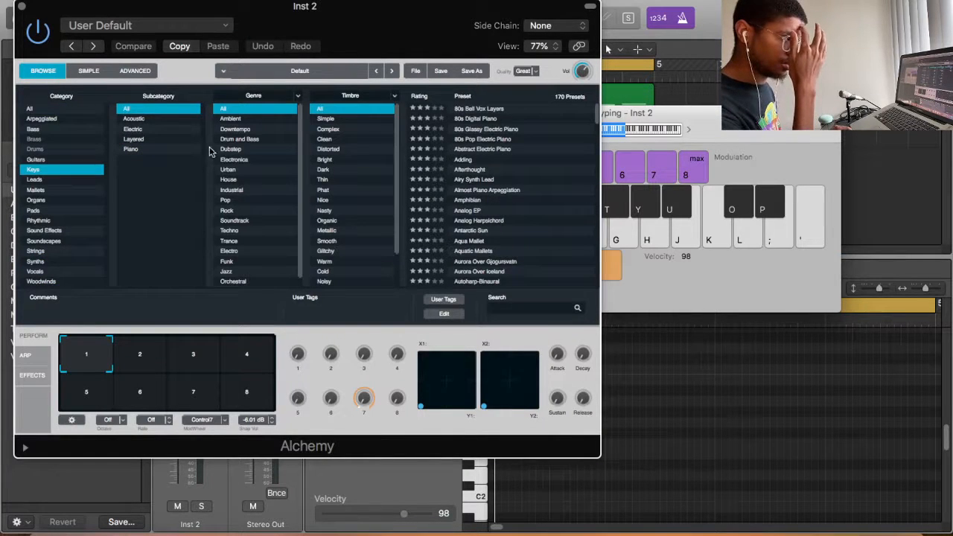
click(481, 191)
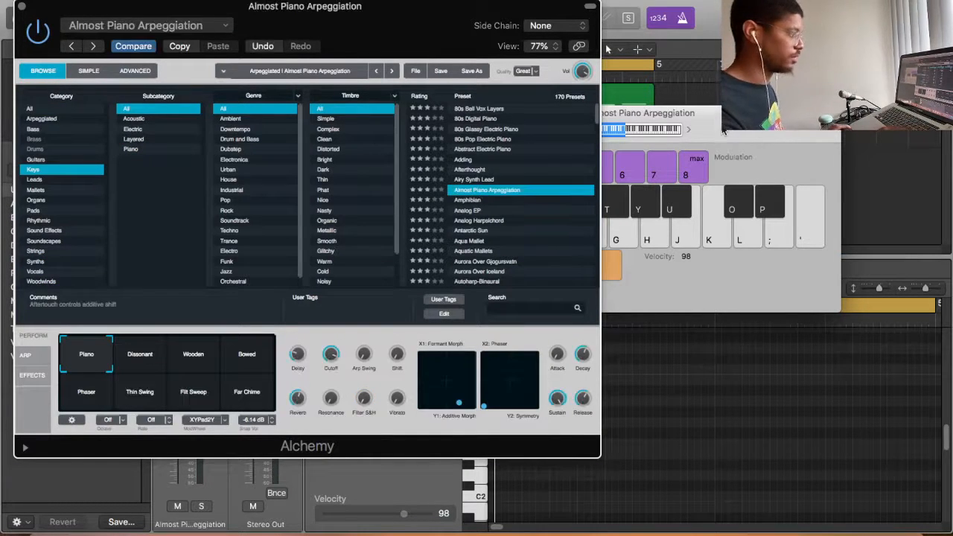
click(462, 194)
click(475, 232)
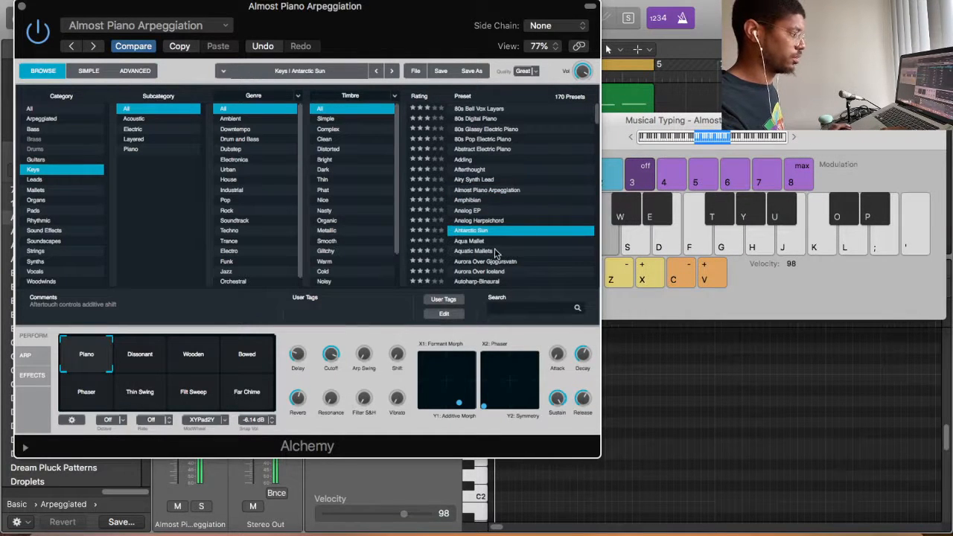
scroll(492, 260, down, 2)
click(493, 259)
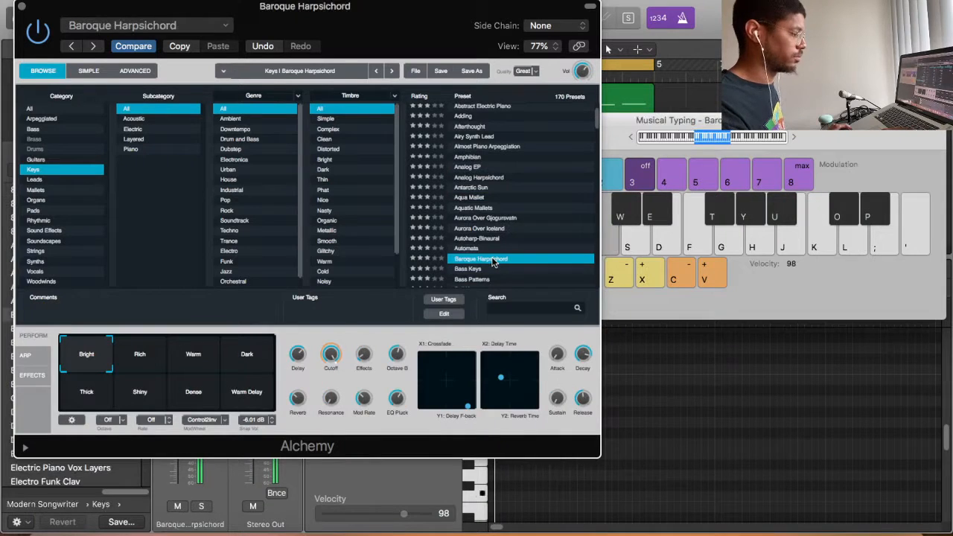
scroll(493, 260, down, 2)
click(491, 268)
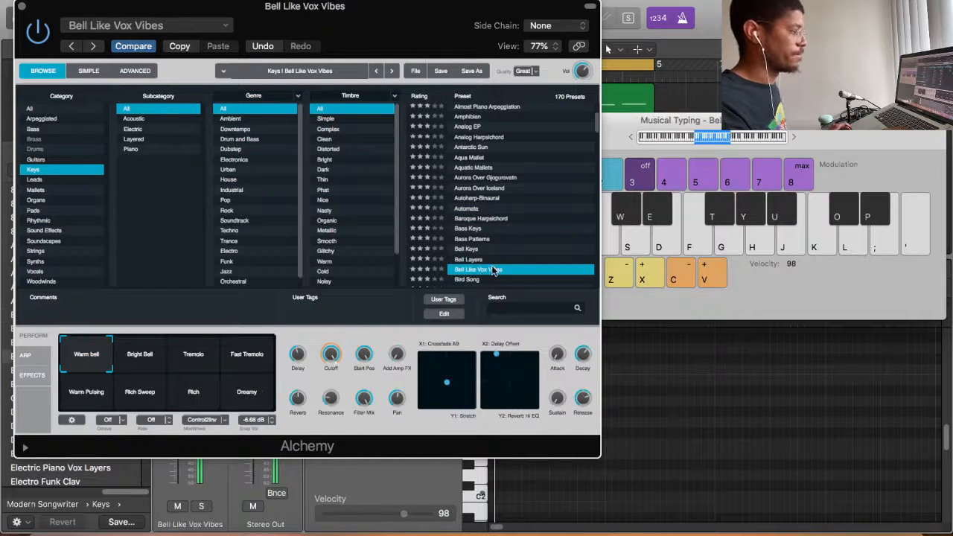
Step: Audition the Droplet Harp, Flute Step, FM Dark Electric Piano, Grand Pluck, Glassy Bell Pad and Gentle Sine Bells presets in the Keys list
scroll(491, 268, down, 8)
click(490, 260)
scroll(491, 262, down, 8)
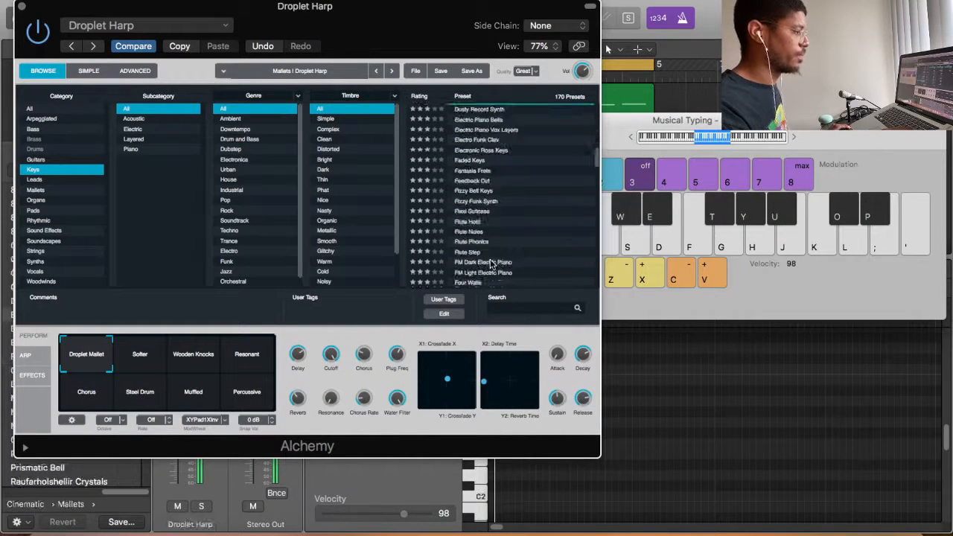
click(491, 253)
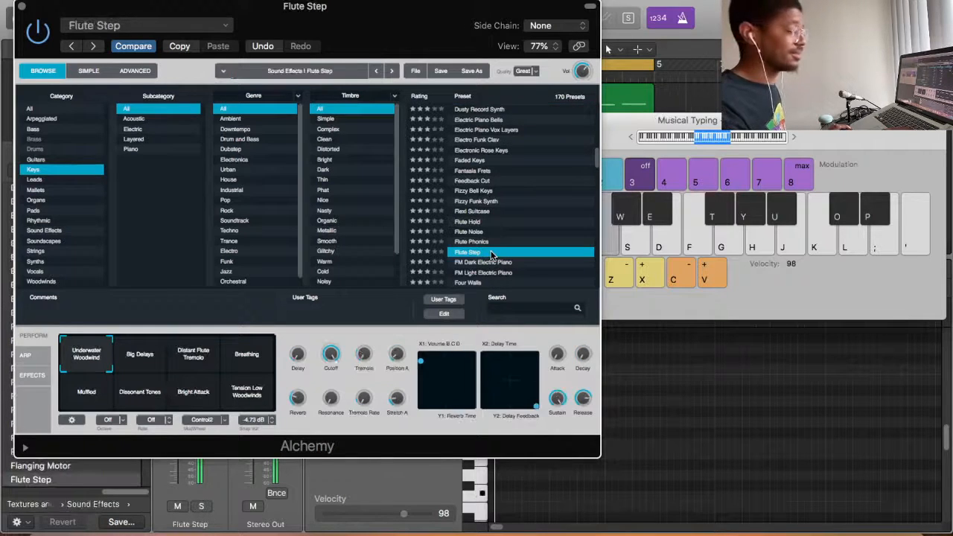
click(497, 262)
scroll(497, 266, down, 5)
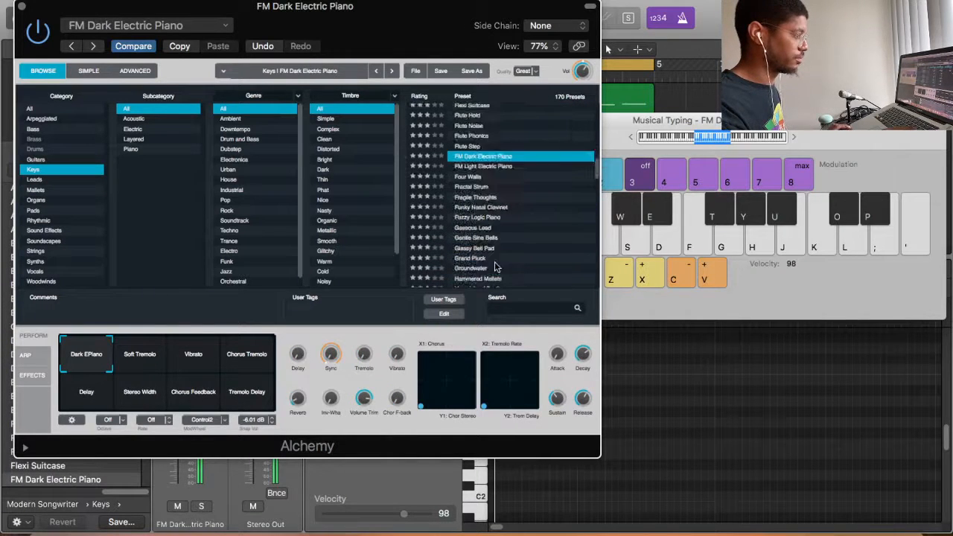
click(497, 258)
click(496, 248)
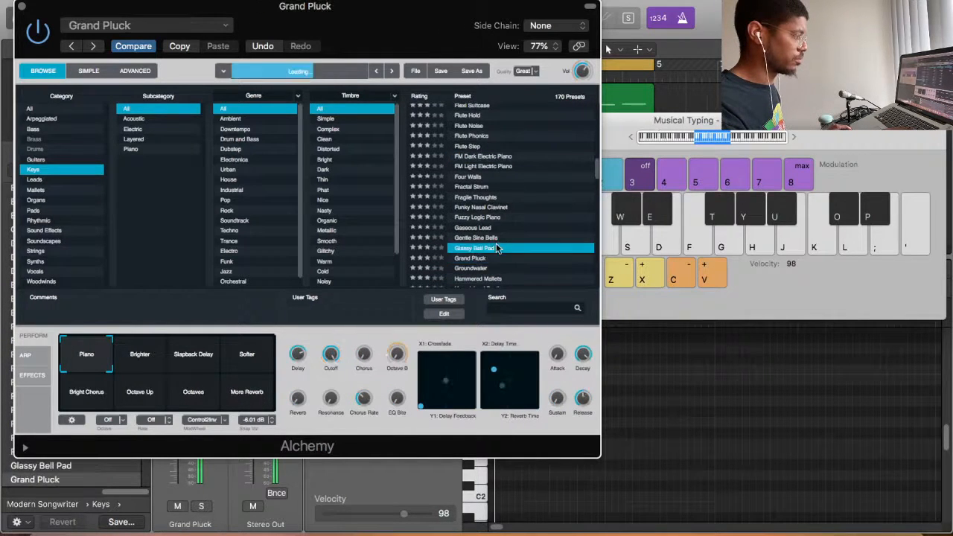
click(495, 238)
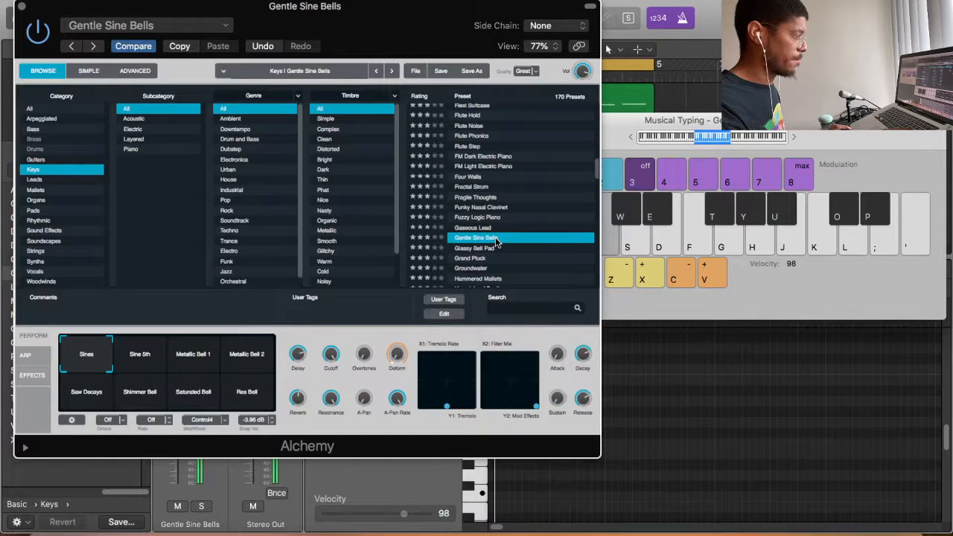
Step: Play notes with Musical Typing to try out Gentle Sine Bells, on its own and against the vocal loop
key(d)
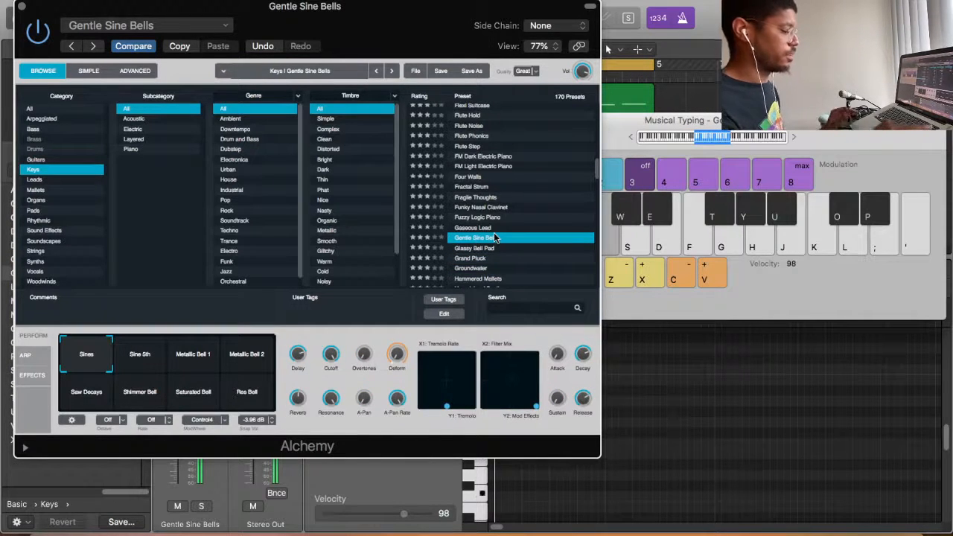
key(s)
key(d)
key(h)
key(j)
key(k)
key(l)
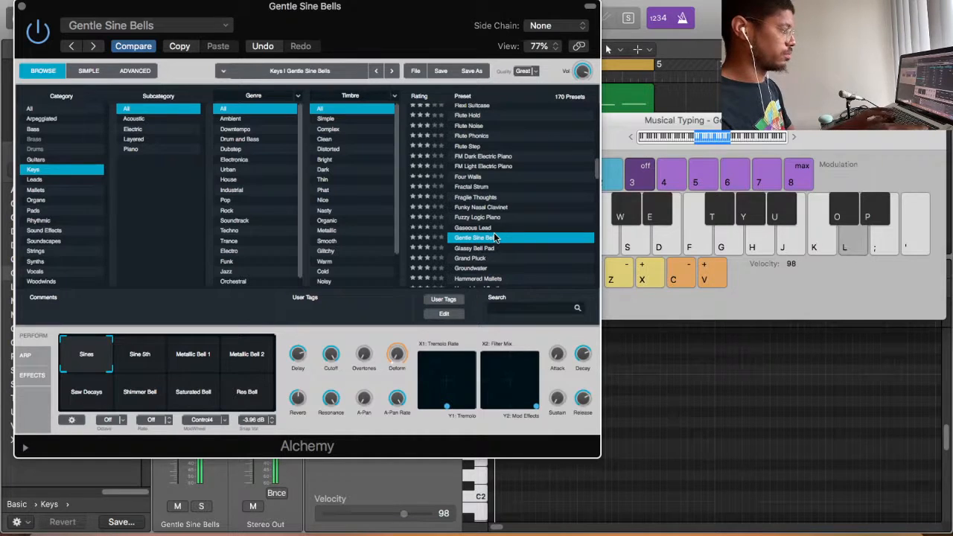
key(a)
key(j)
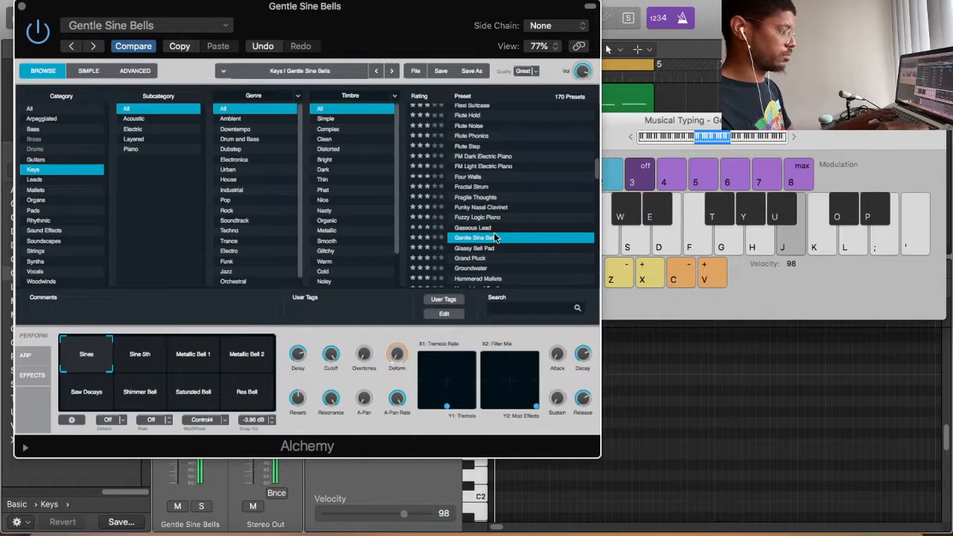
key(k)
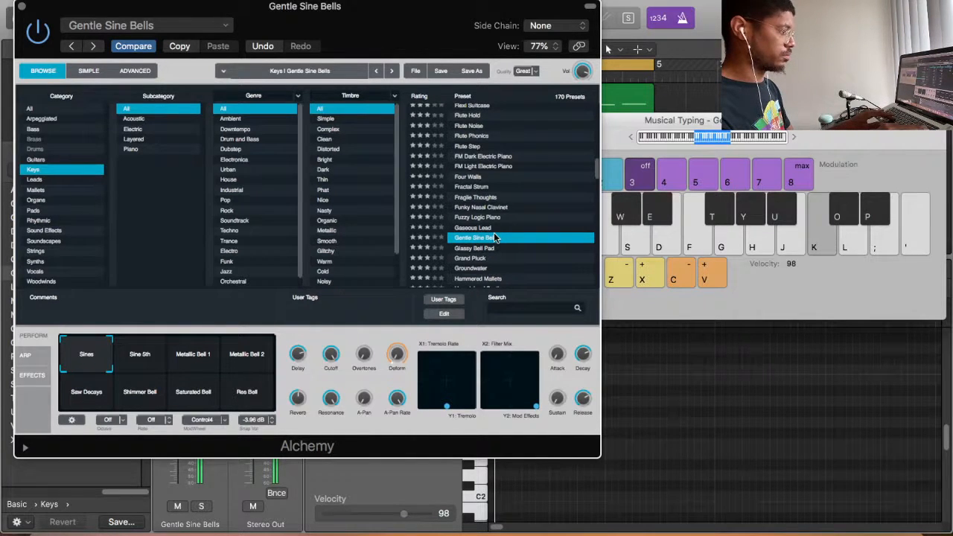
key(l)
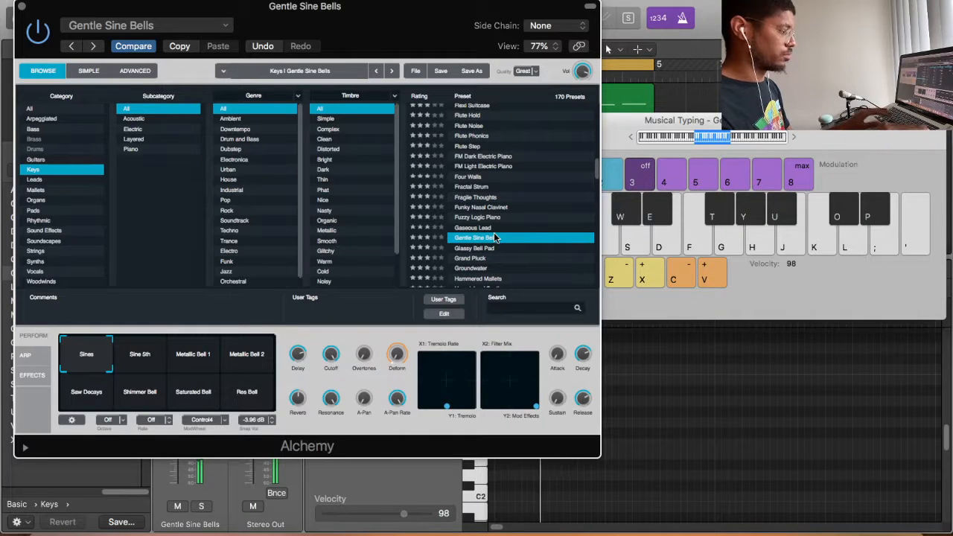
key(a)
Step: Audition the High Energy Lead, Luminous Tines, Mellow Chimes, Nighttime Bells and Pizzicato Echoes presets in Alchemy's Keys list
scroll(491, 234, down, 4)
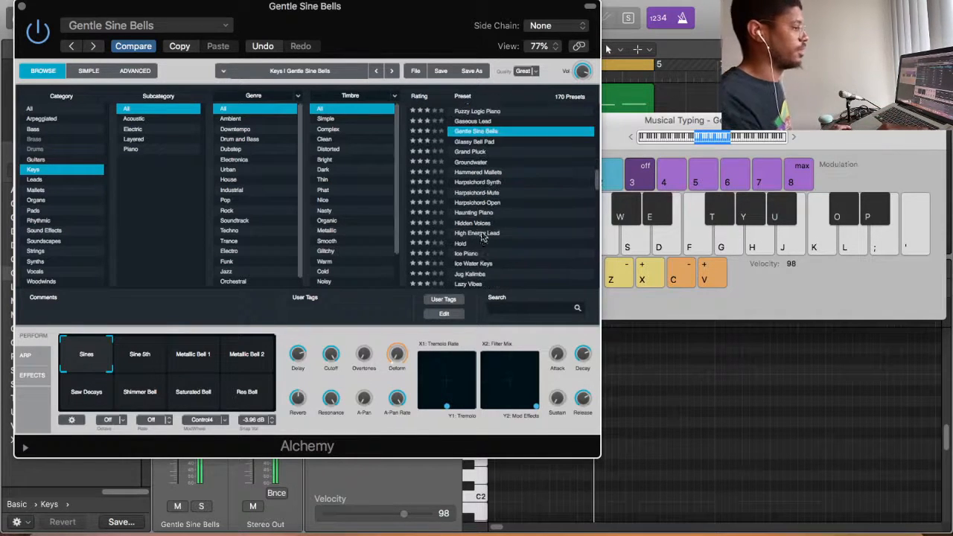
click(478, 231)
scroll(480, 235, down, 4)
click(485, 242)
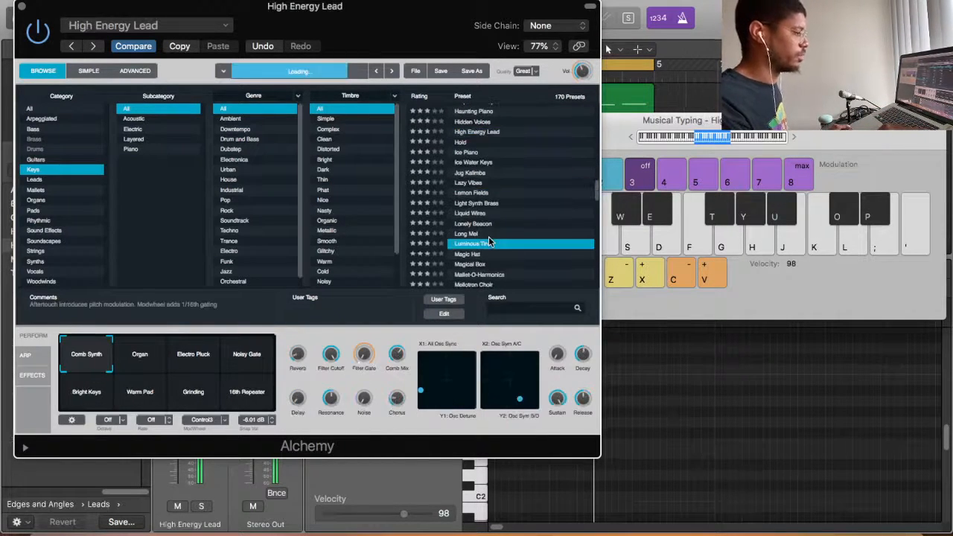
scroll(492, 250, down, 2)
click(500, 254)
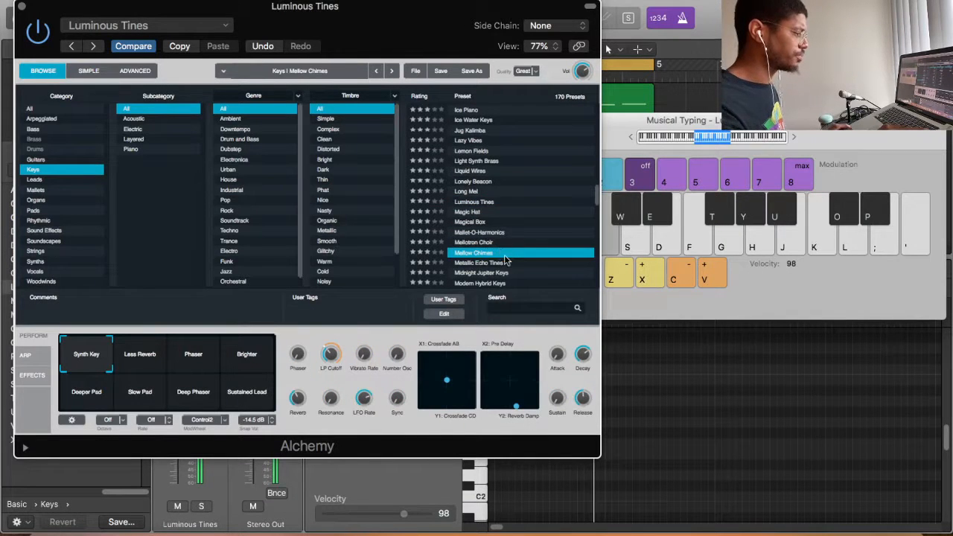
scroll(500, 261, down, 3)
click(500, 255)
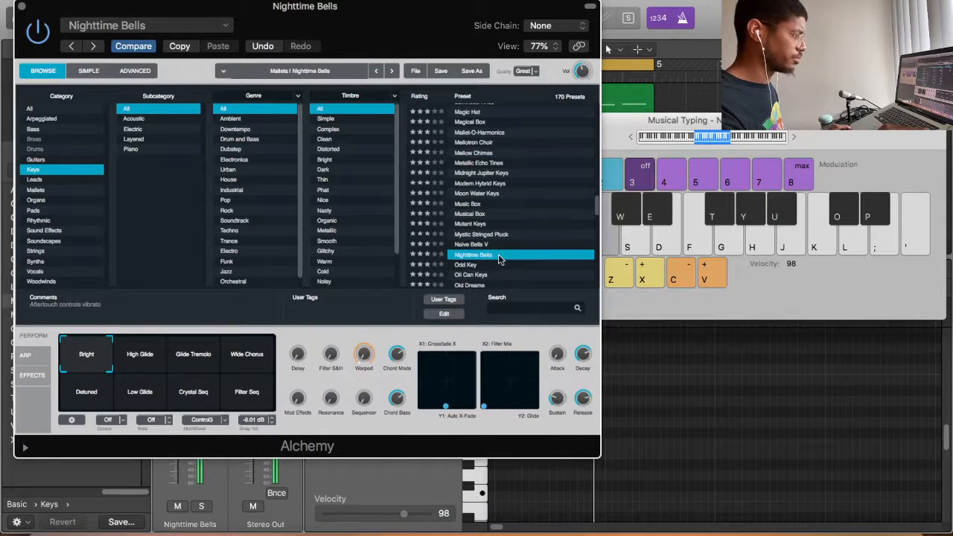
scroll(500, 260, down, 3)
click(500, 258)
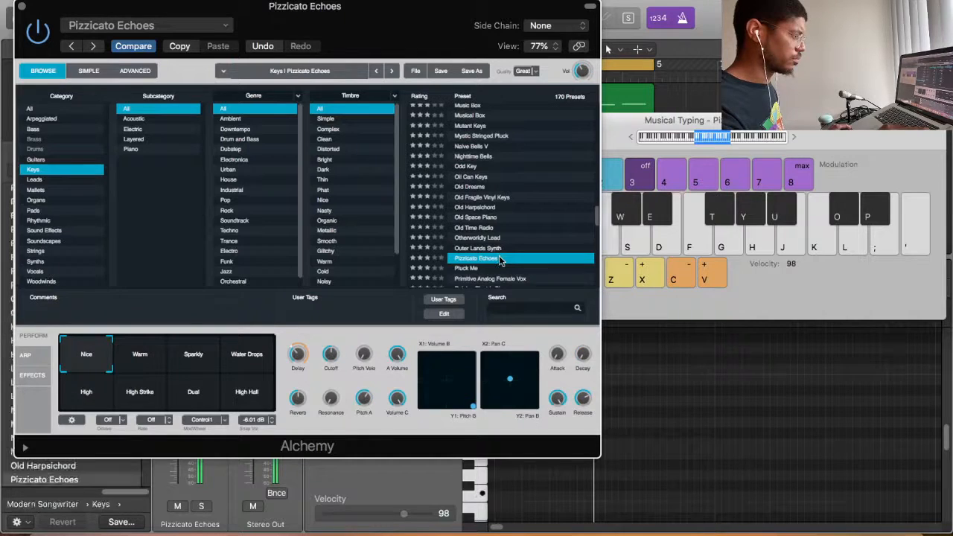
Step: Audition the Raining Electric Piano, Sea Of Sines and Solid String Pizzicato presets in the Keys list
scroll(500, 258, down, 1)
click(500, 259)
scroll(500, 259, down, 1)
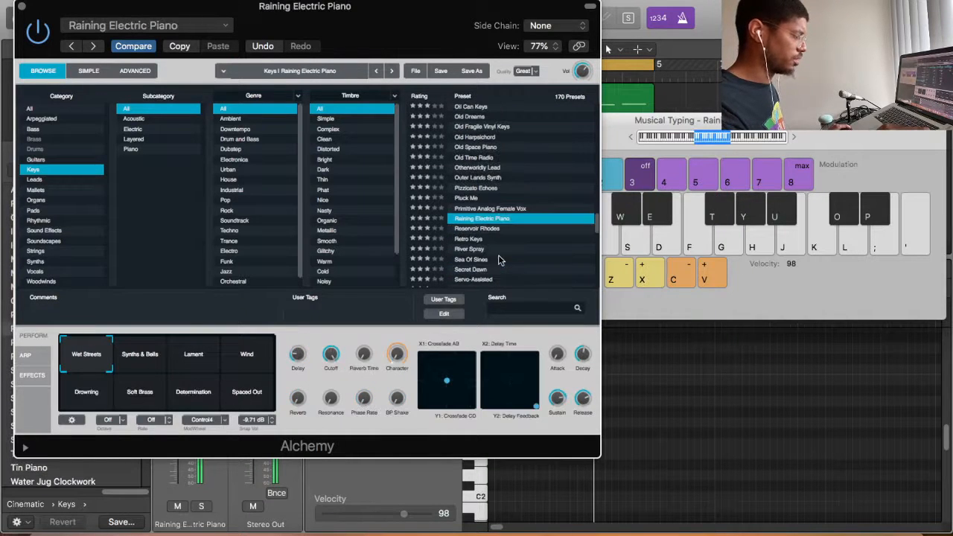
click(500, 259)
scroll(499, 257, down, 3)
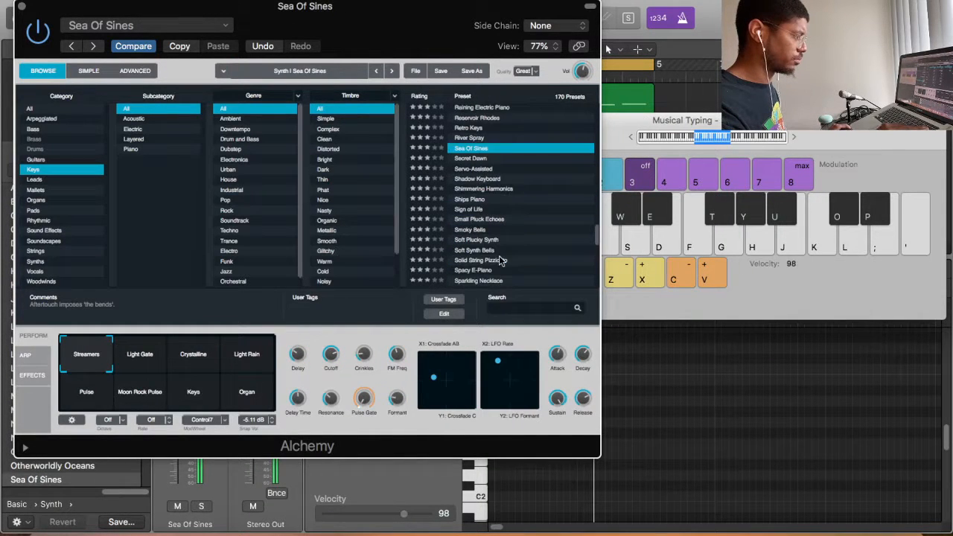
click(499, 258)
scroll(500, 260, down, 2)
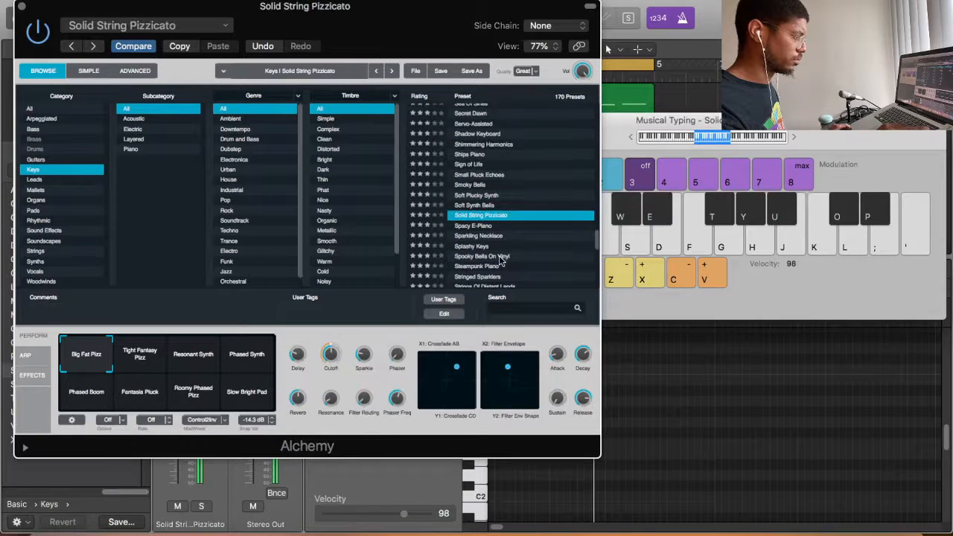
Step: Audition Steampunk Piano, Stringed Sparklers, Sunrise 1984 and Sweet Bell, and load the Synth Piano preset in Alchemy
click(500, 257)
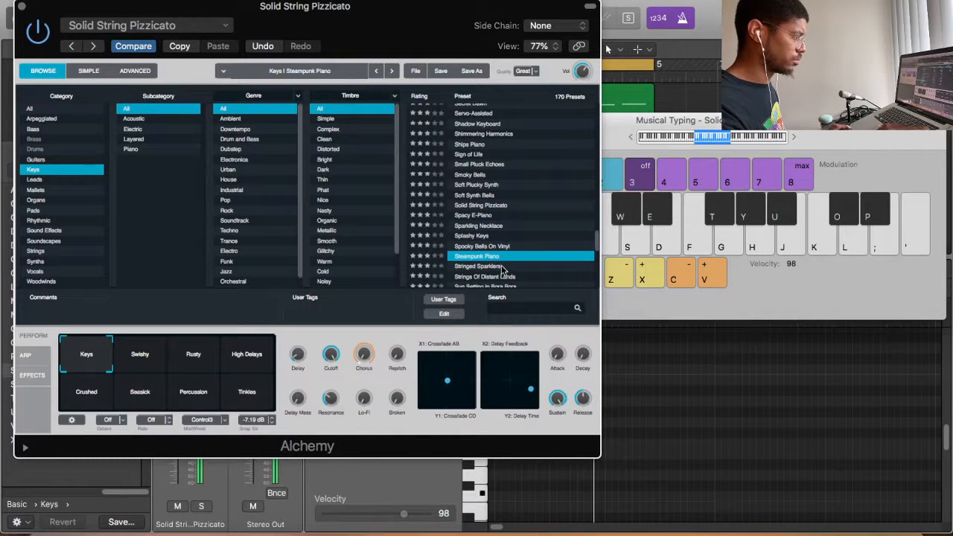
click(508, 267)
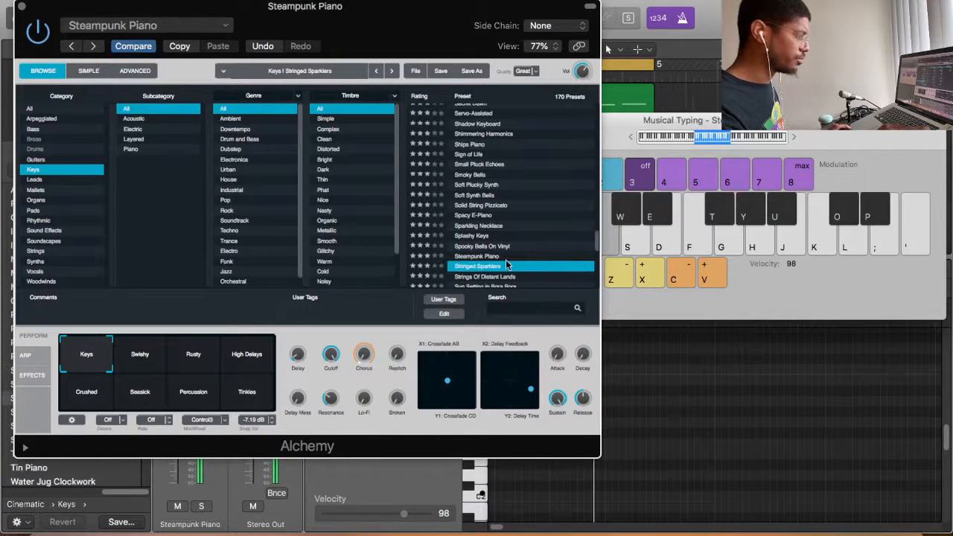
scroll(508, 253, down, 4)
click(511, 201)
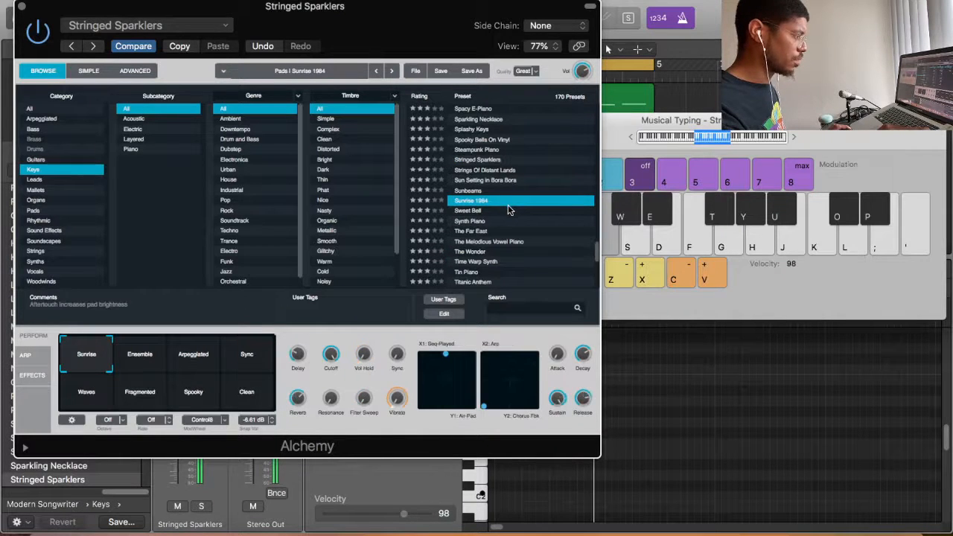
click(511, 214)
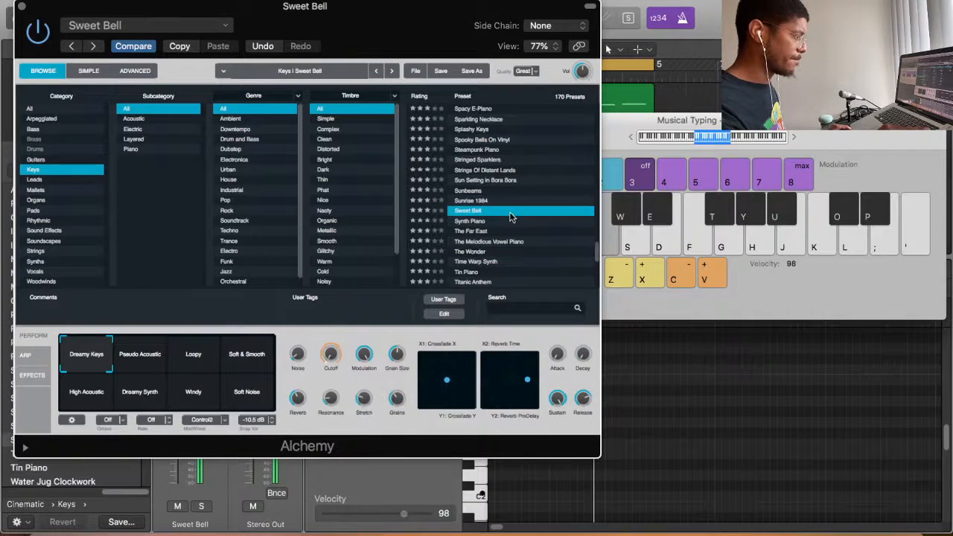
click(512, 221)
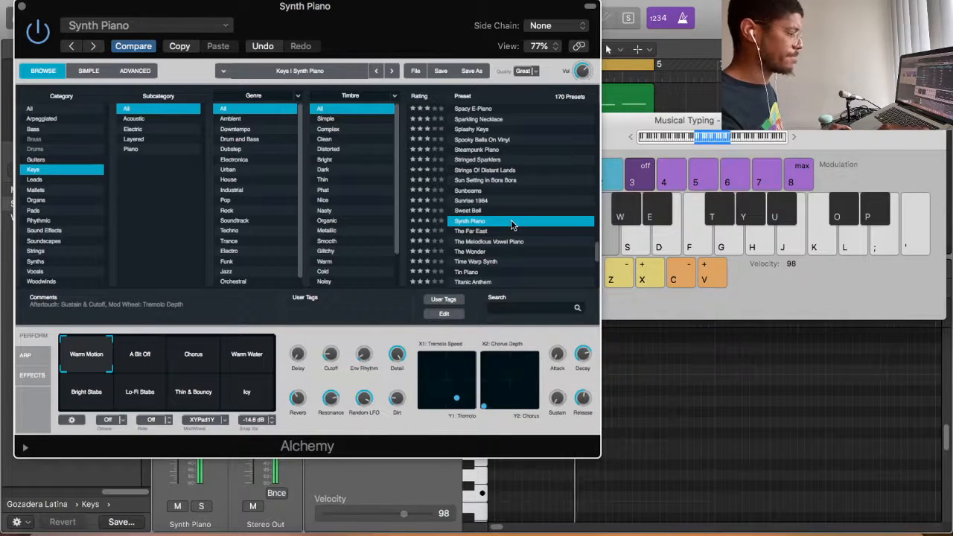
Step: Insert a Channel EQ on the vocals track with the "make room" preset, and set its high cut to 2600 Hz
drag(422, 35, 913, 132)
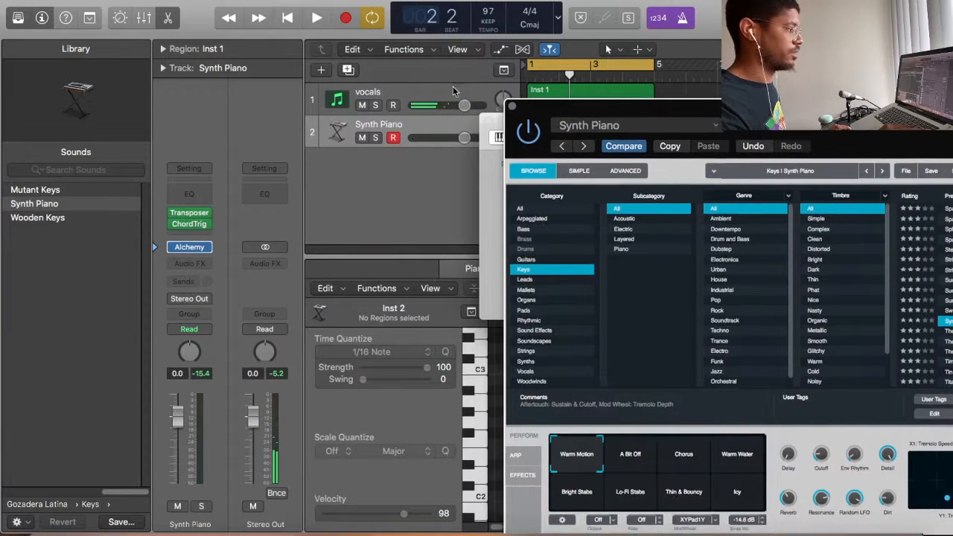
click(453, 90)
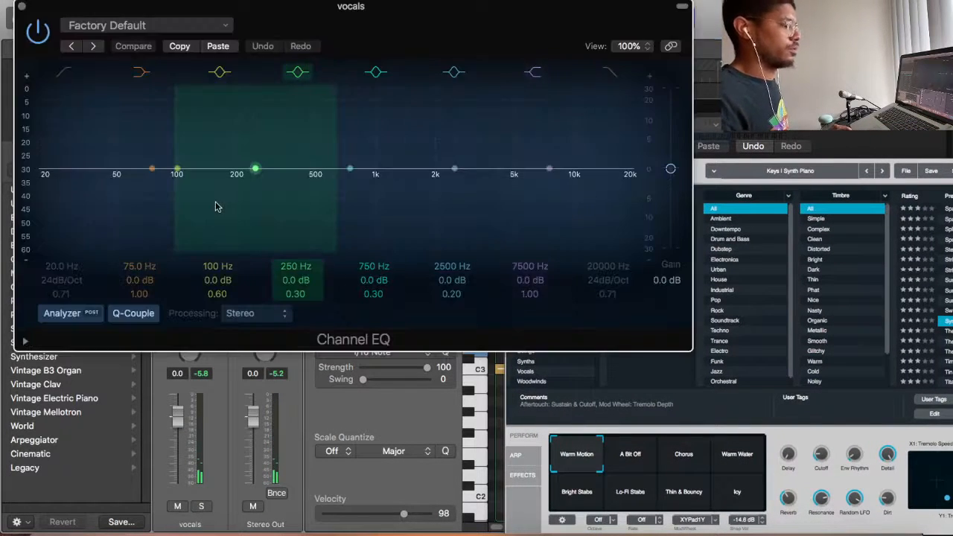
click(209, 25)
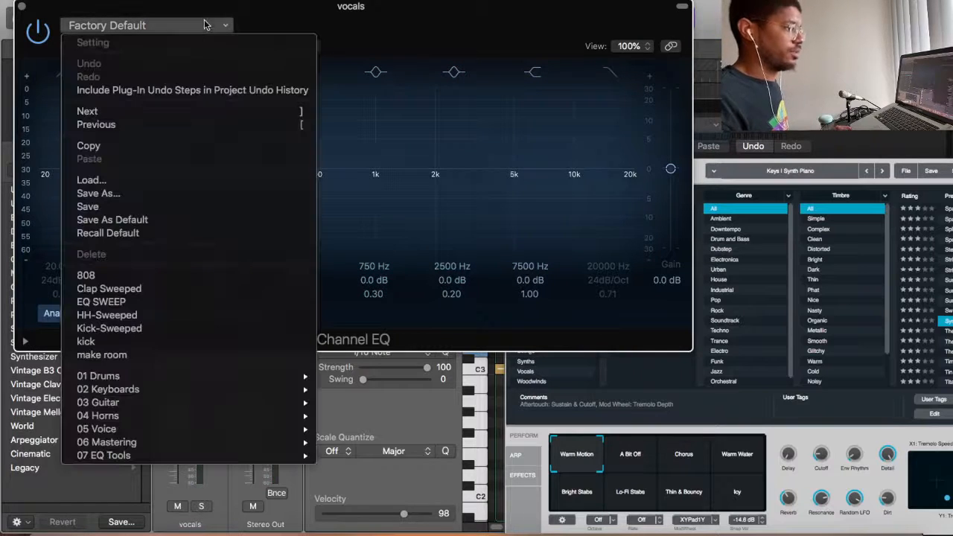
click(178, 355)
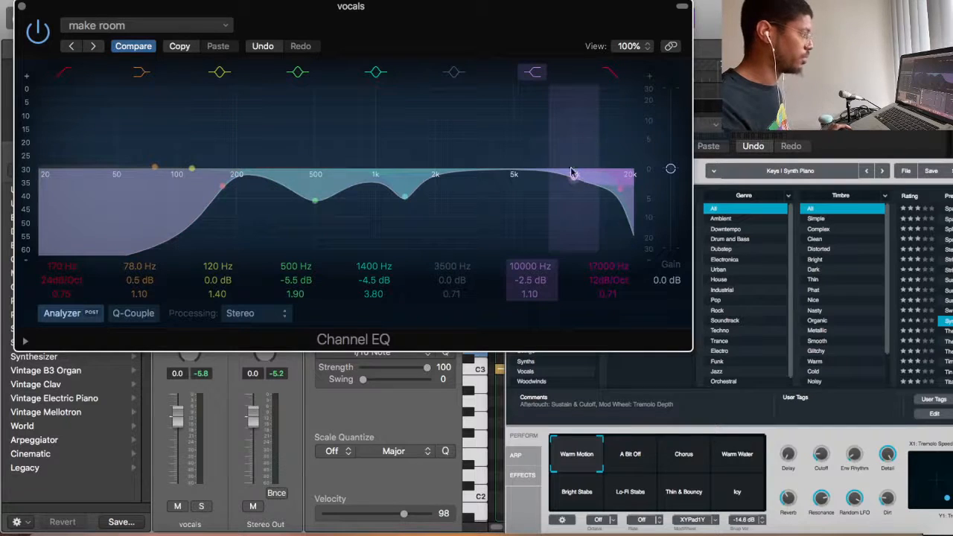
drag(621, 187, 442, 184)
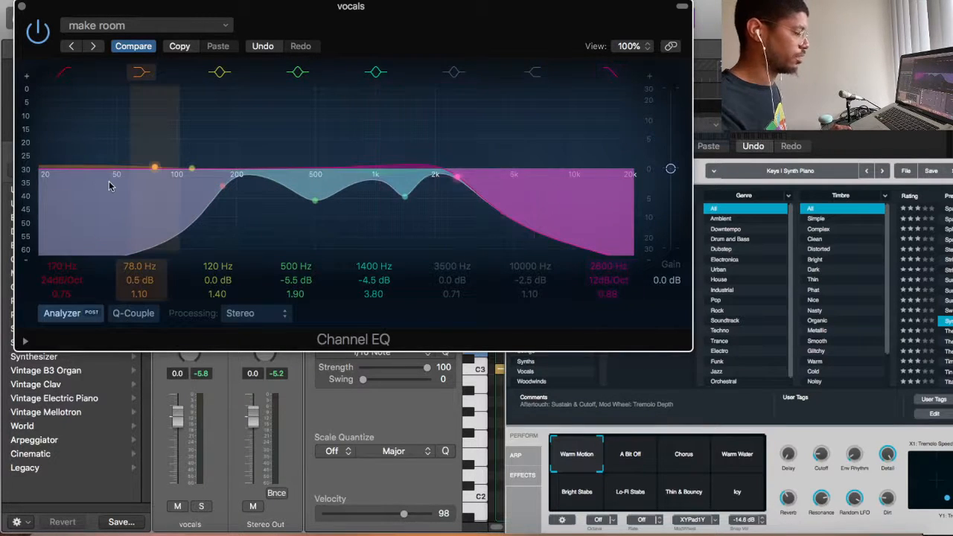
click(22, 7)
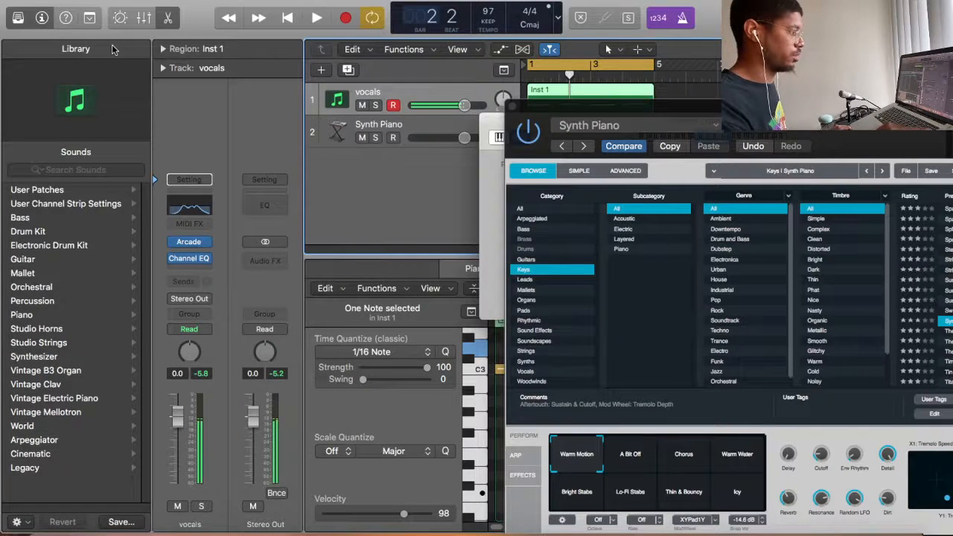
Step: Play back the EQ'd vocal loop and try Synth Piano notes over it with Musical Typing
key(space)
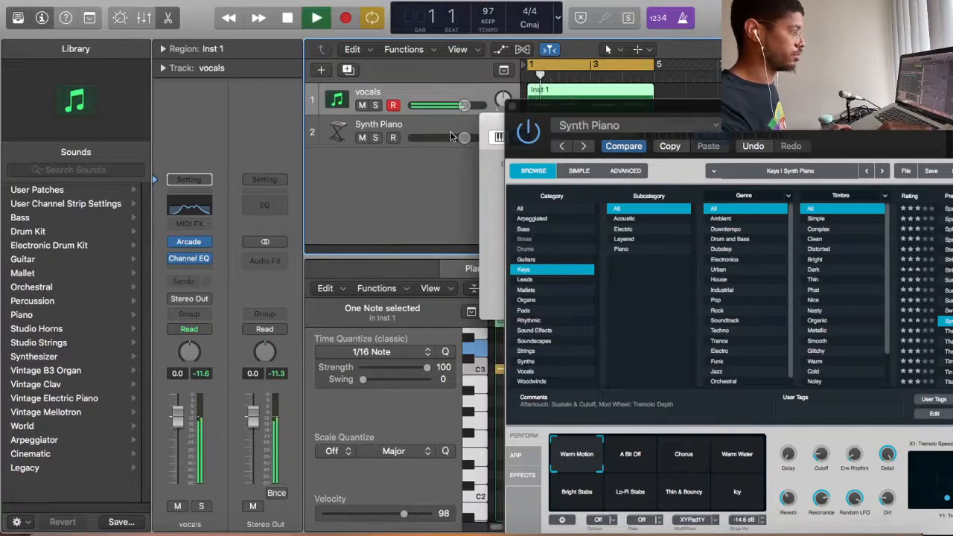
click(423, 127)
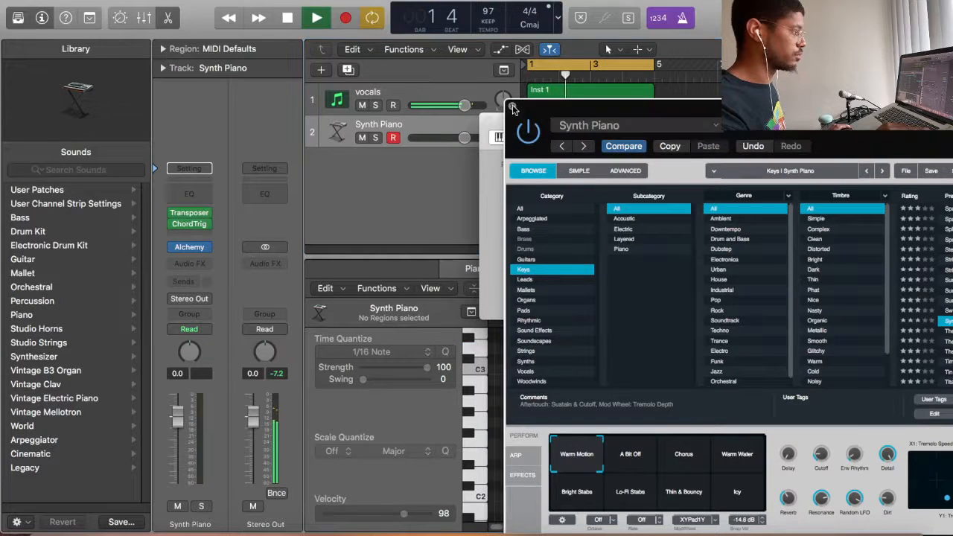
click(513, 110)
key(super+k)
key(Up)
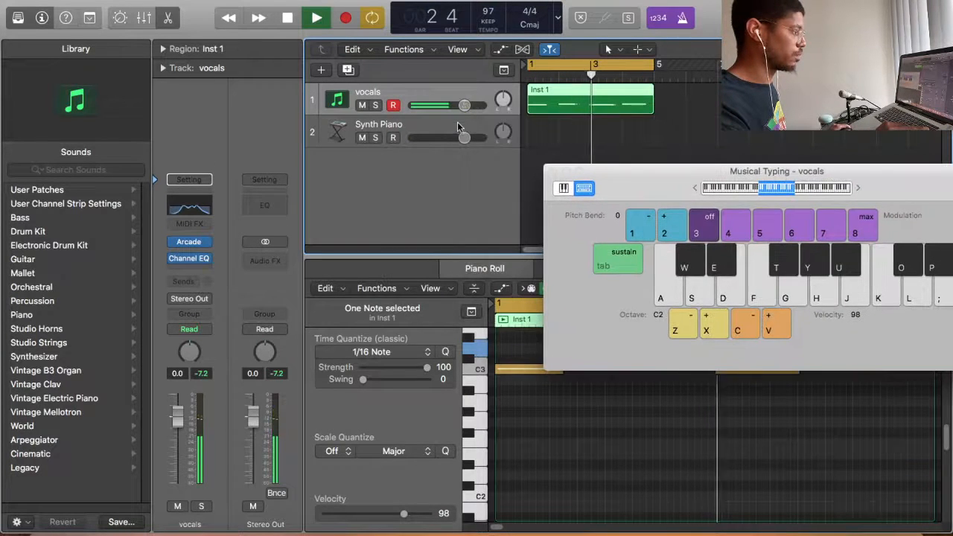
key(Down)
key(a)
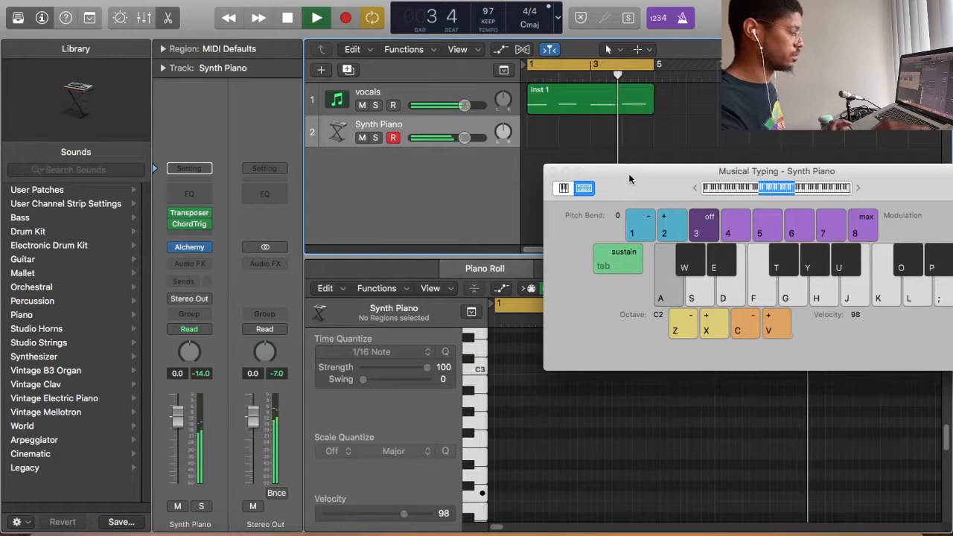
key(d)
key(f)
key(j)
key(k)
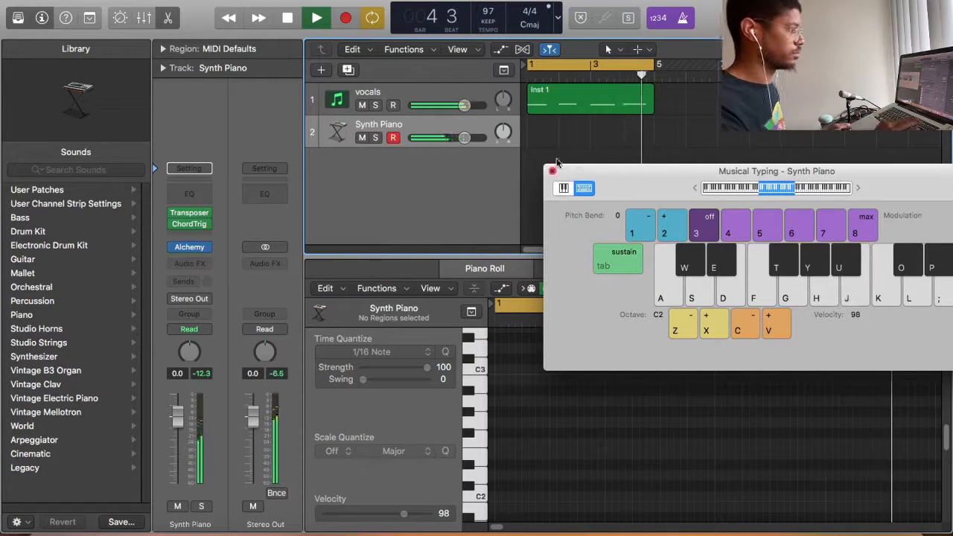
key(space)
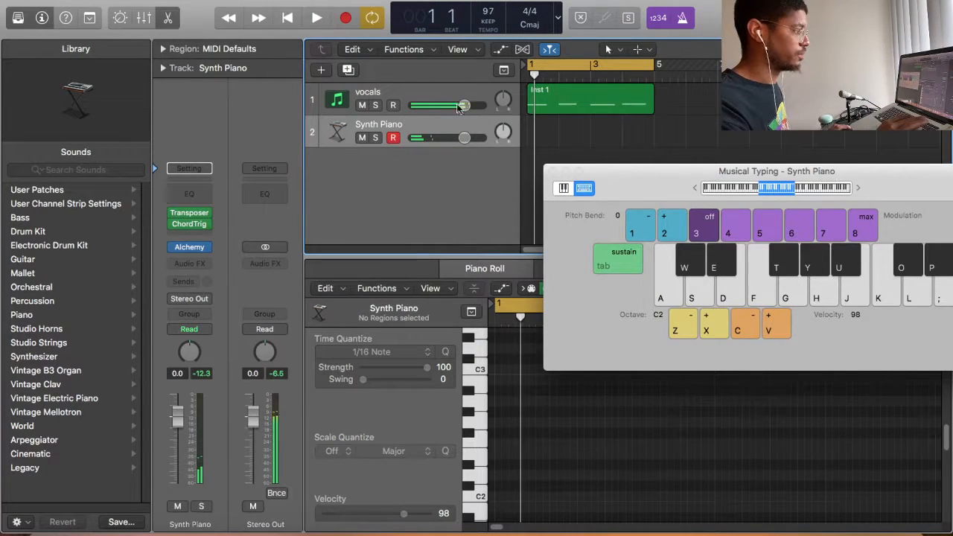
Step: Lower the vocals track volume to -4.4 dB while the loop plays
click(462, 105)
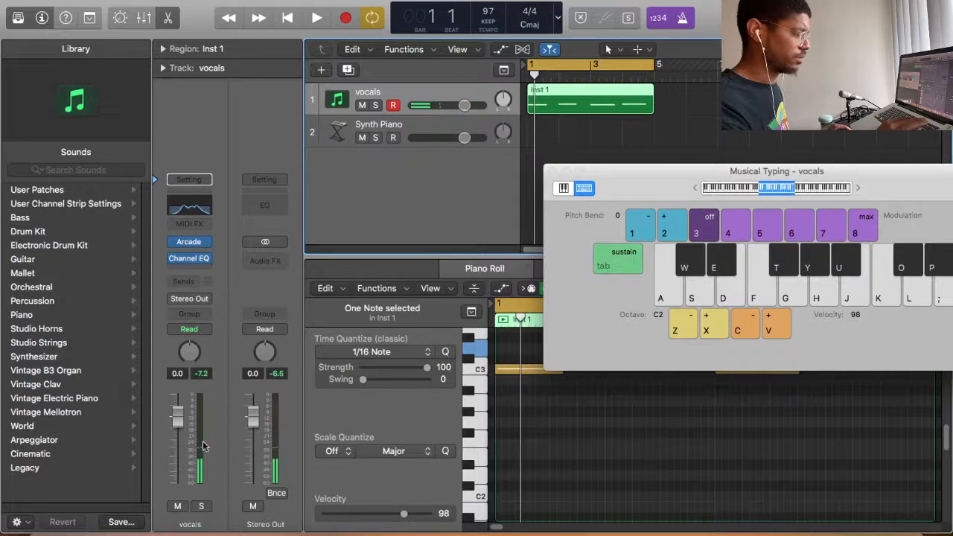
key(space)
key(k)
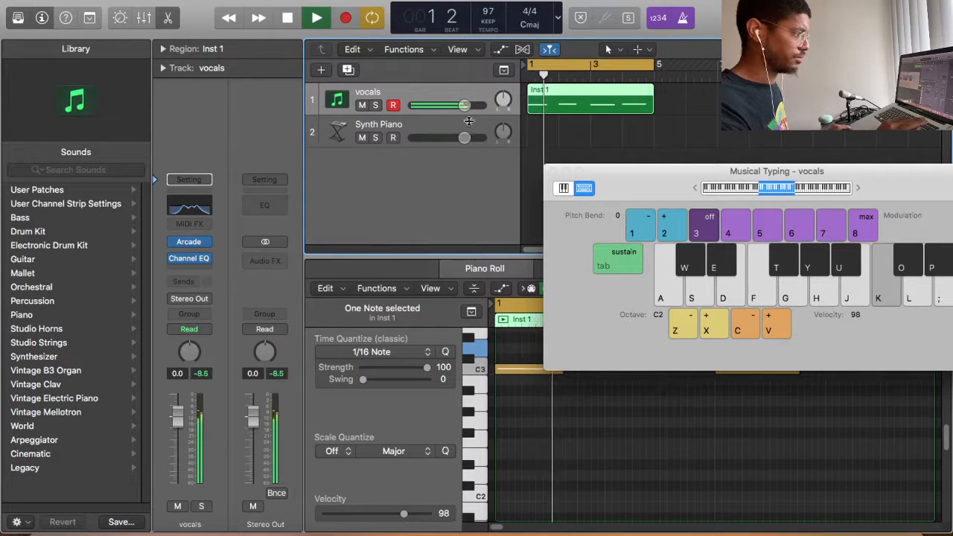
drag(462, 106, 437, 105)
key(l)
key(k)
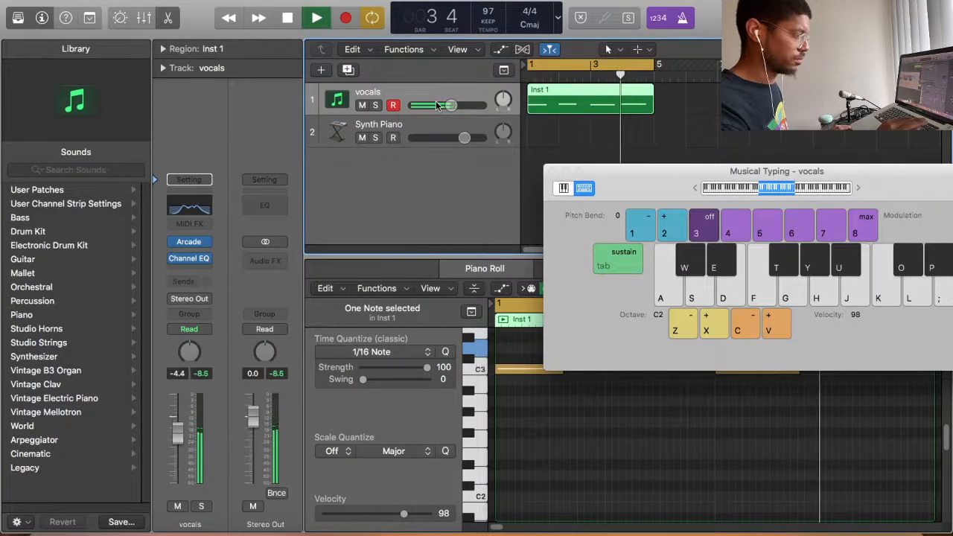
key(l)
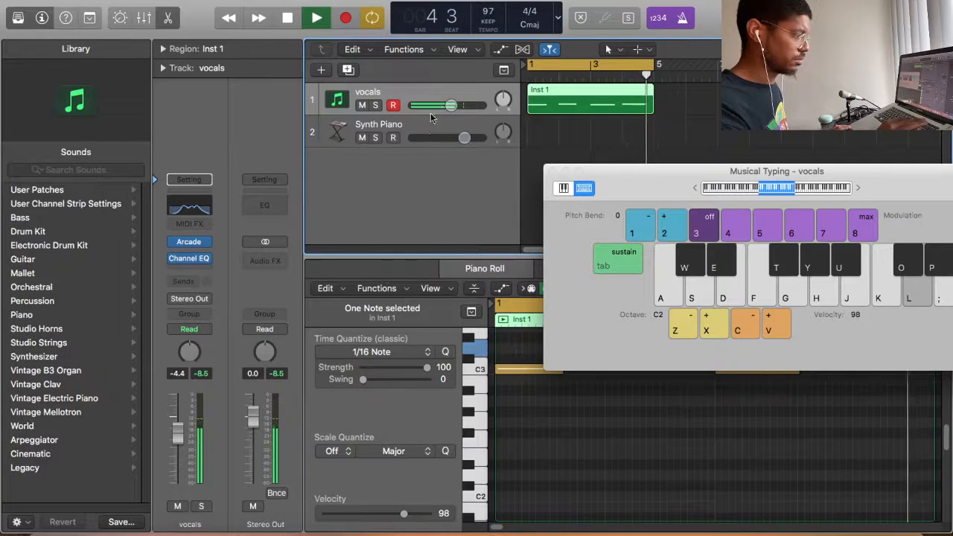
key(k)
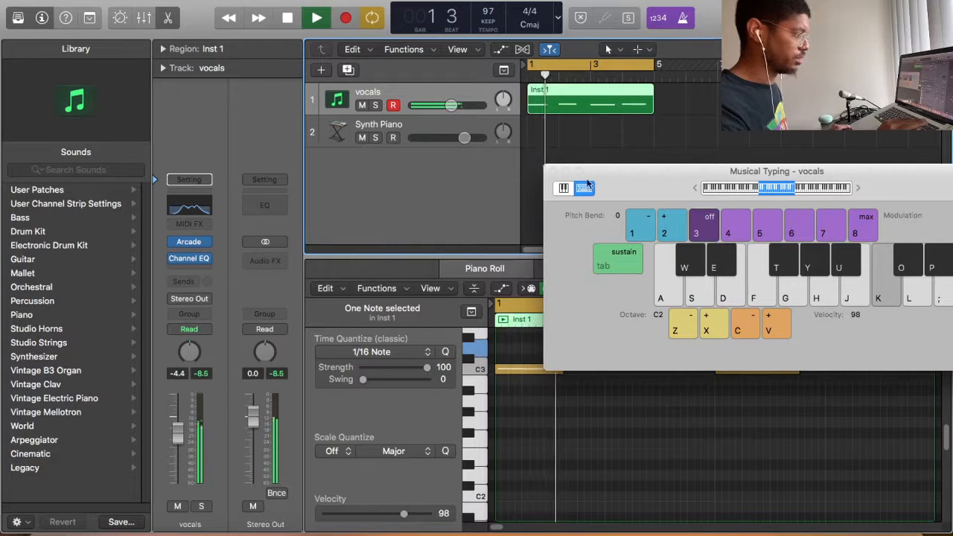
key(space)
Step: Try out chord and melody ideas on the Synth Piano track with Musical Typing while playback is stopped
click(473, 126)
key(a)
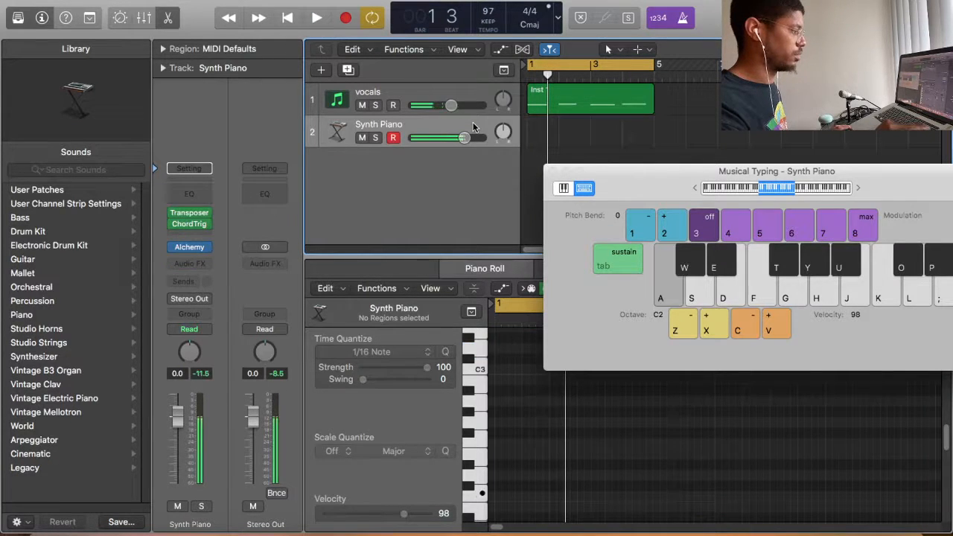
key(d)
key(j)
key(k)
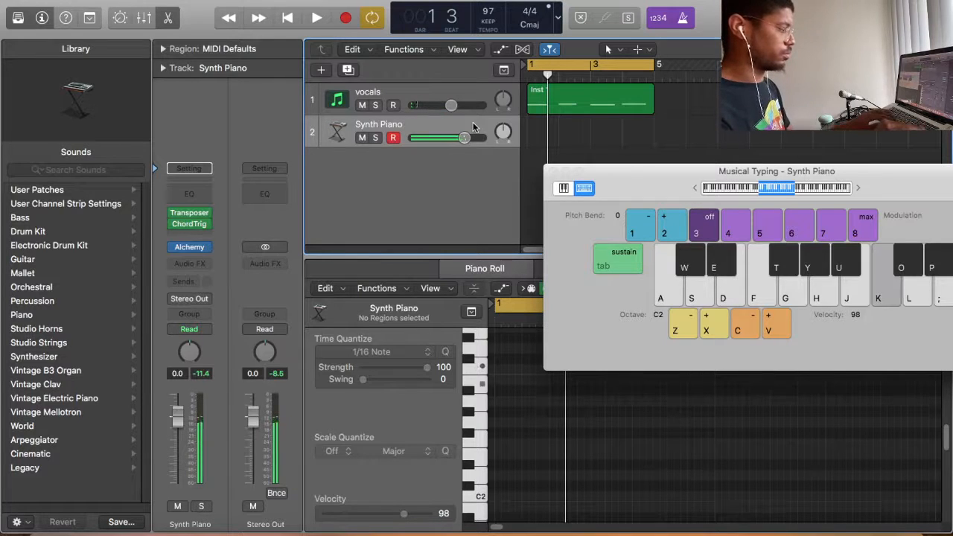
key(l)
key(d)
key(s)
key(a)
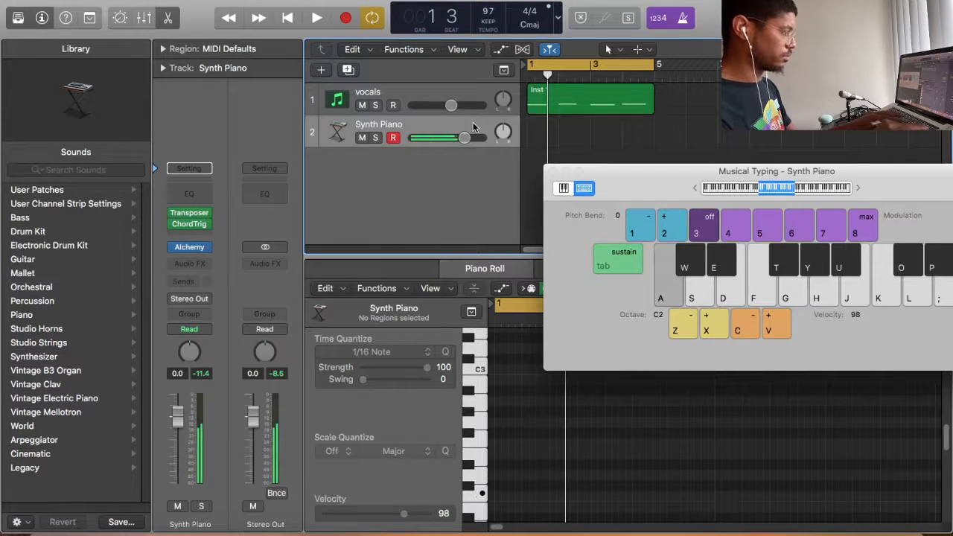
key(s)
key(d)
key(f)
key(g)
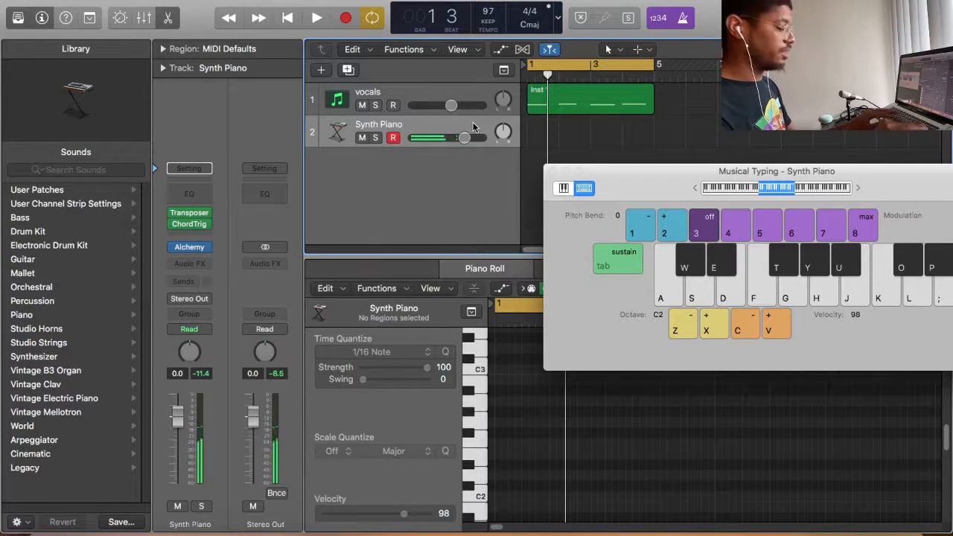
key(j)
key(k)
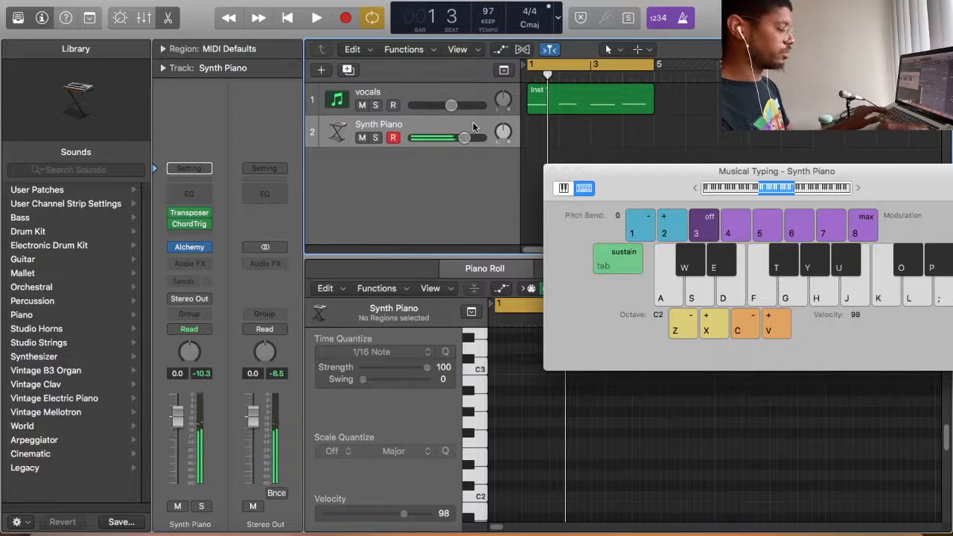
Step: Audition more chord-trigger notes between C2 and E3 on the Synth Piano track, comparing combinations of low and high notes
key(l)
key(a)
key(s)
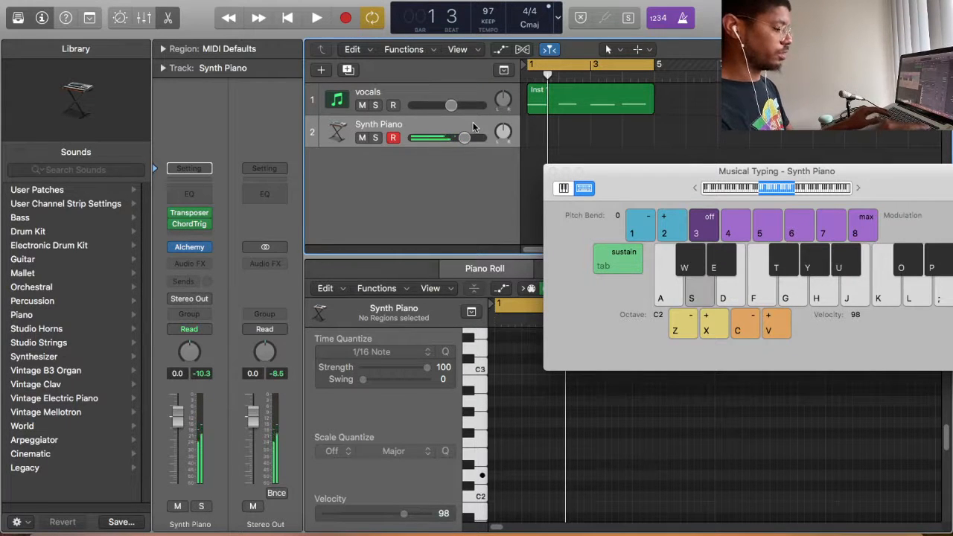
key(d)
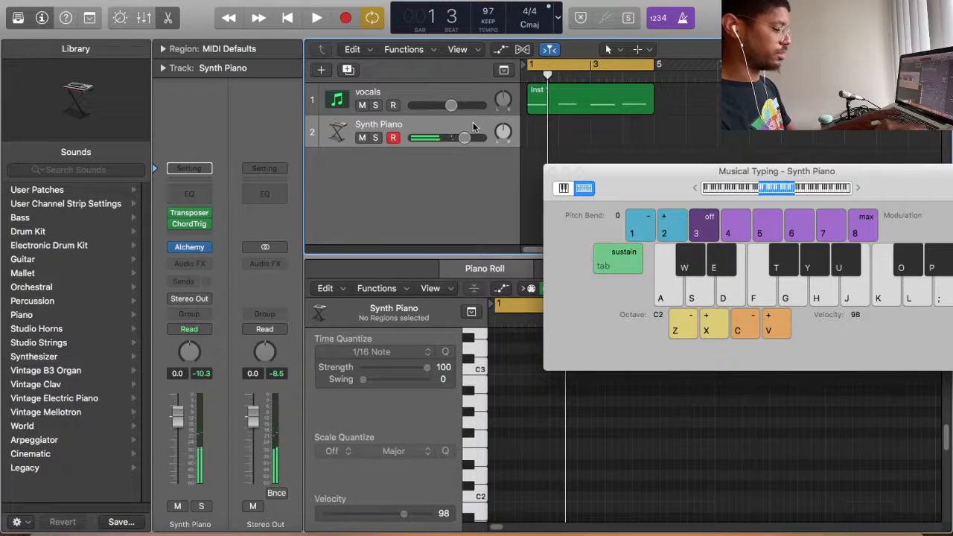
key(a)
key(f)
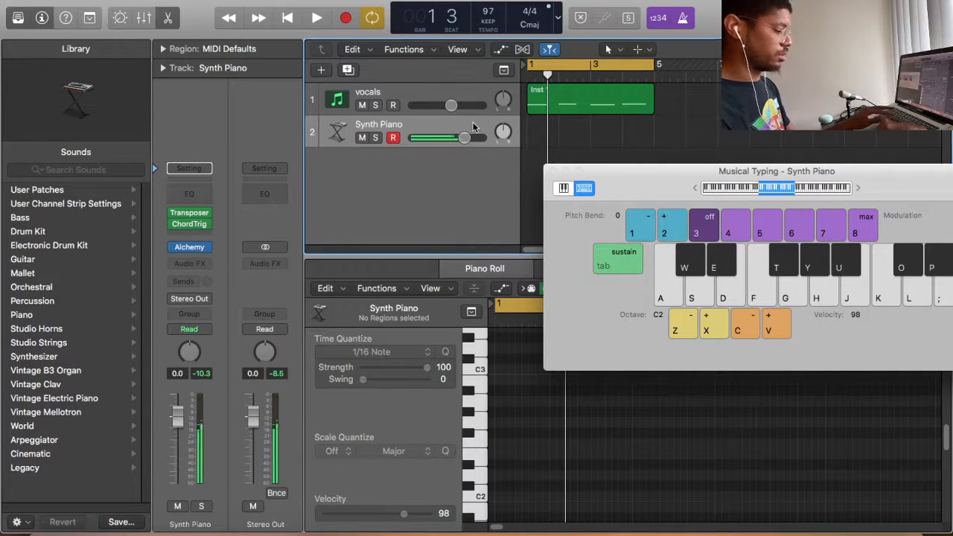
key(k)
key(a)
key(f)
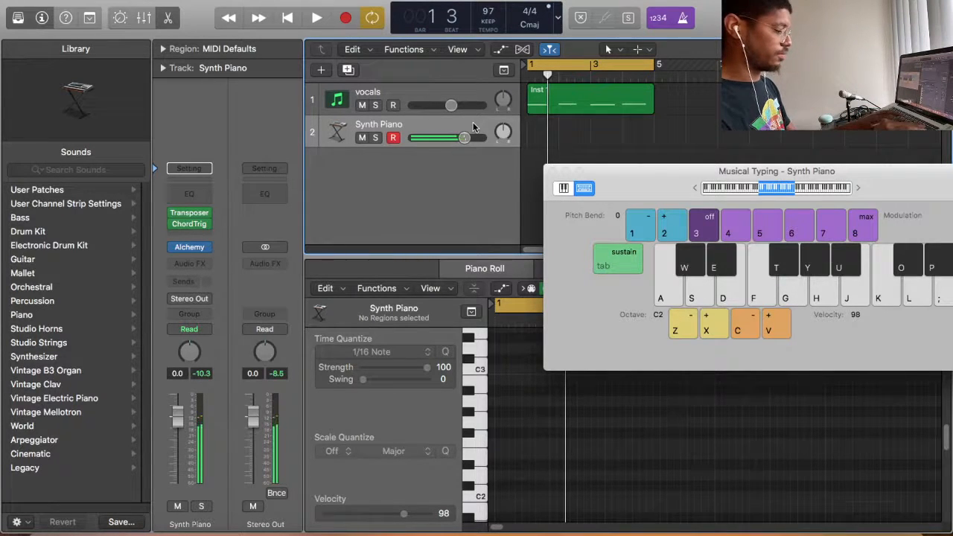
key(k)
key(a)
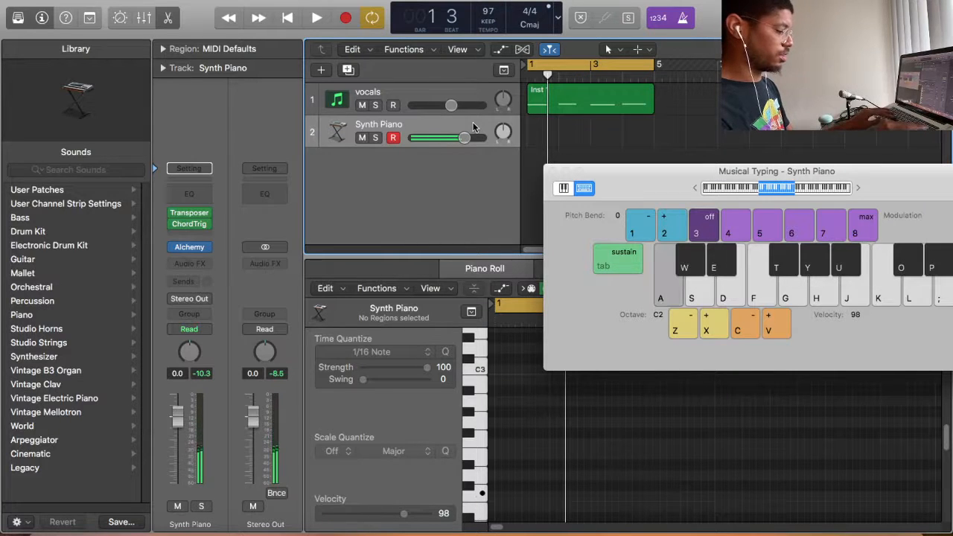
key(f)
key(j)
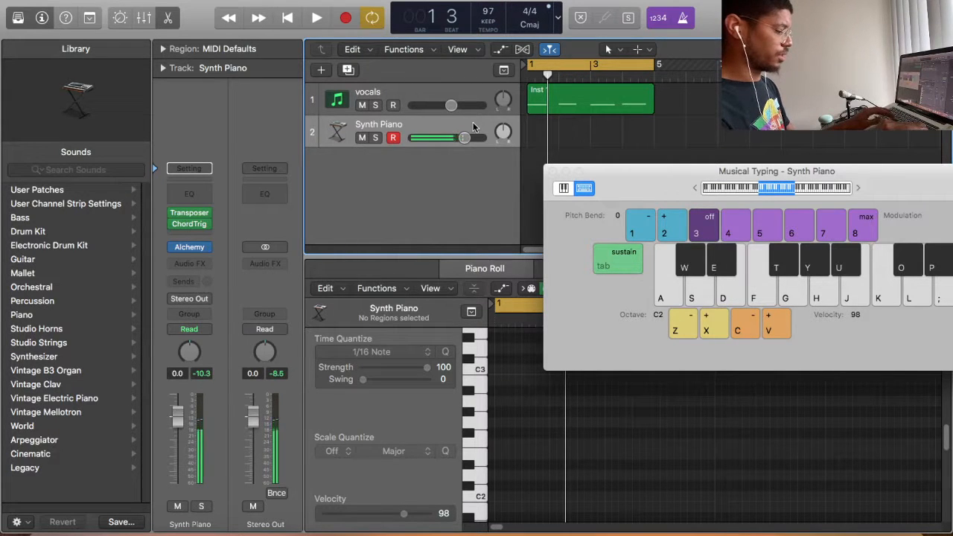
key(a)
key(f)
key(j)
key(semicolon)
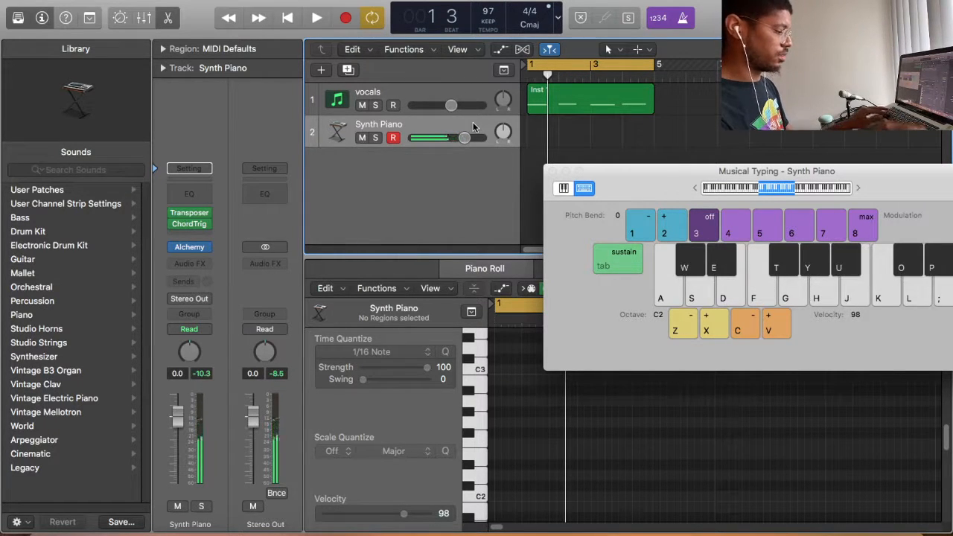
key(a)
key(f)
key(j)
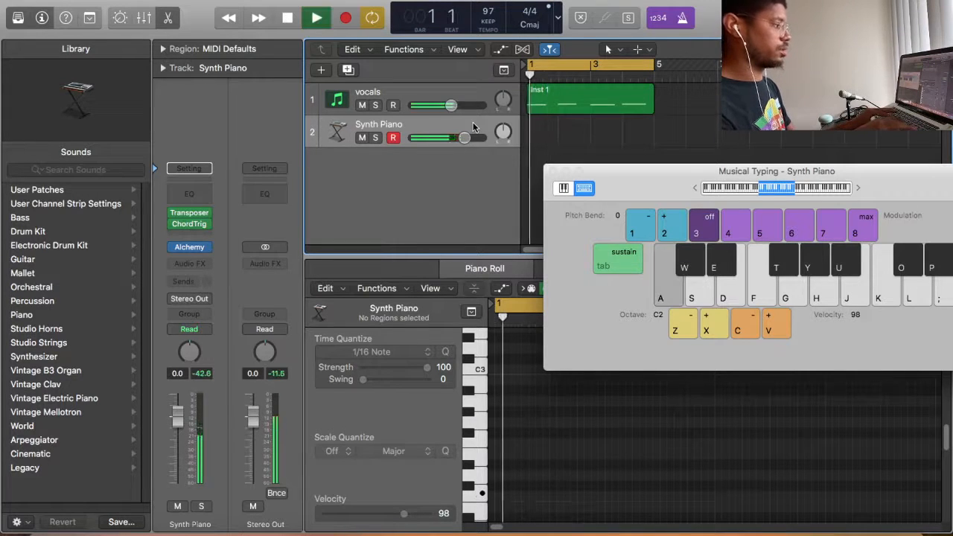
Step: Play the vocal loop from bar 1 and try different Synth Piano chord-trigger notes over it
key(space)
key(a)
key(f)
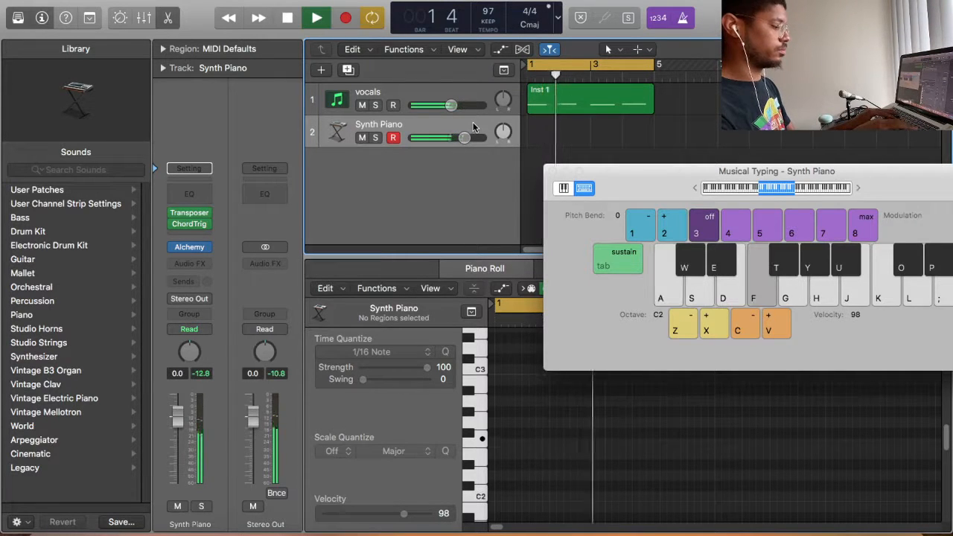
key(j)
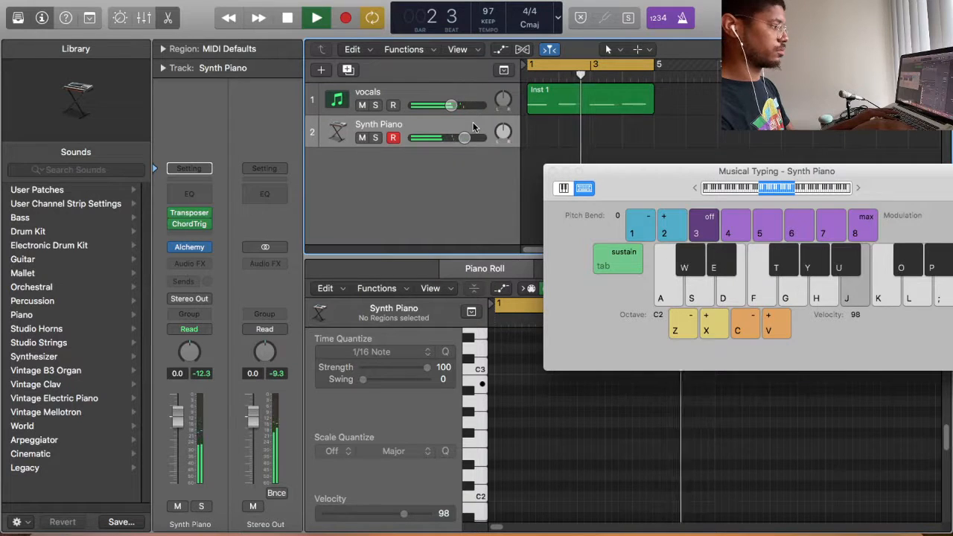
key(a)
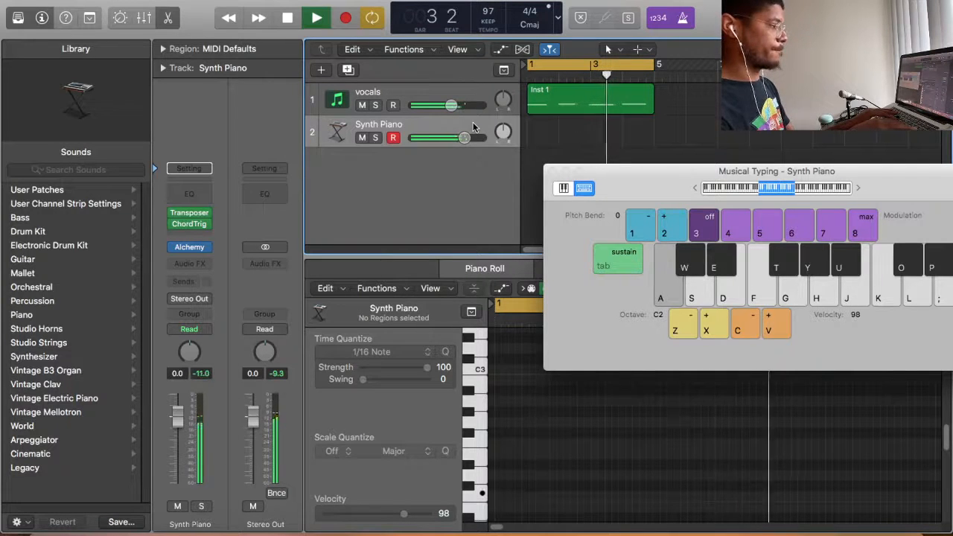
key(j)
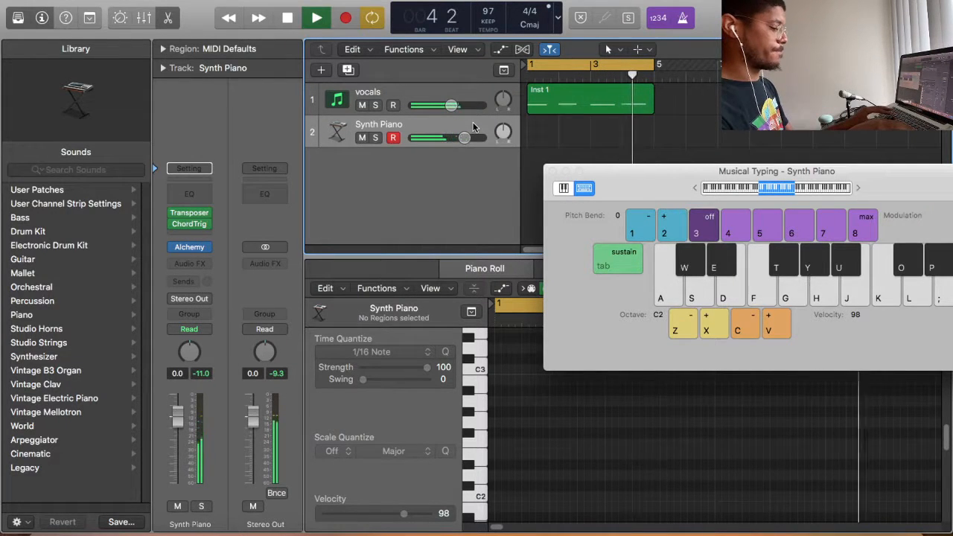
key(j)
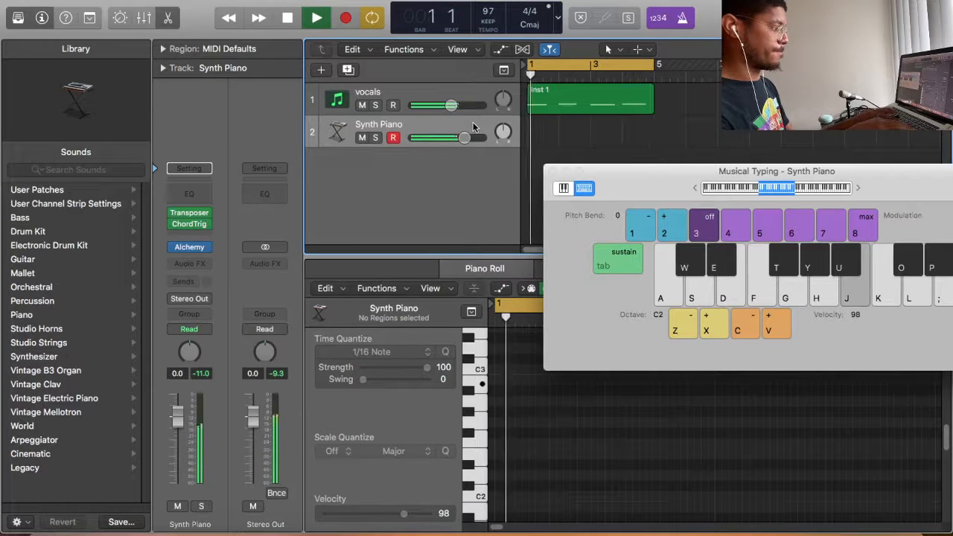
key(o)
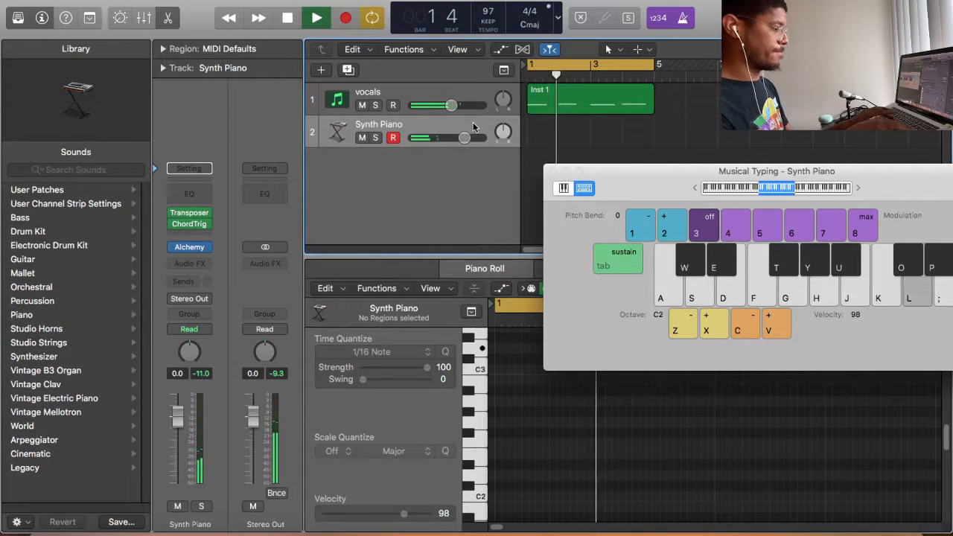
key(j)
key(p)
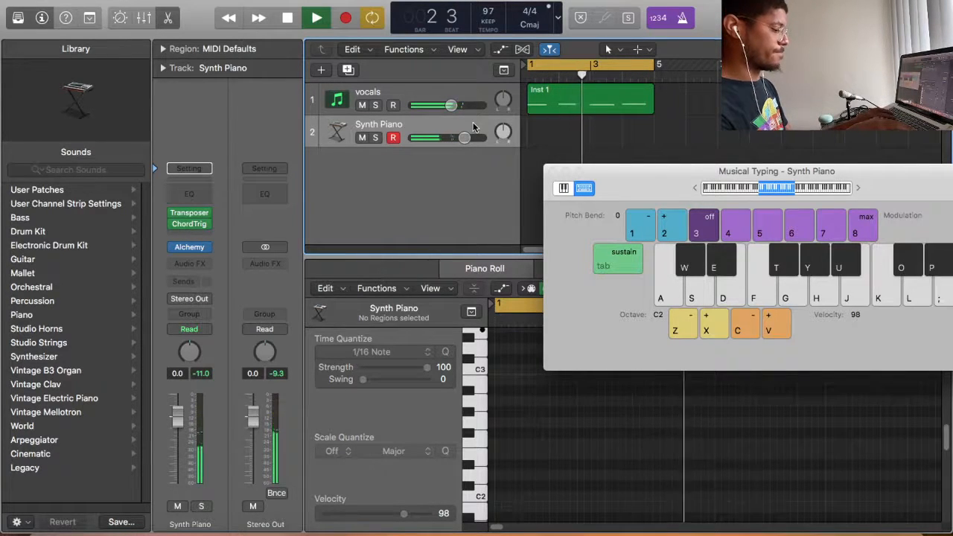
key(a)
key(j)
Step: Rehearse alternating F2 and B2 chord triggers on the Synth Piano, one per bar over the vocal loop, and stop playback
key(f)
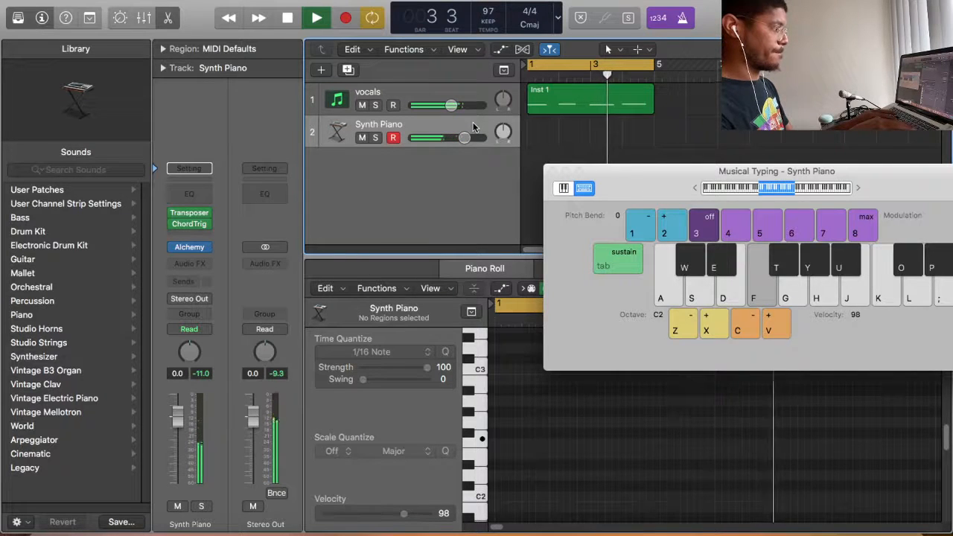
key(j)
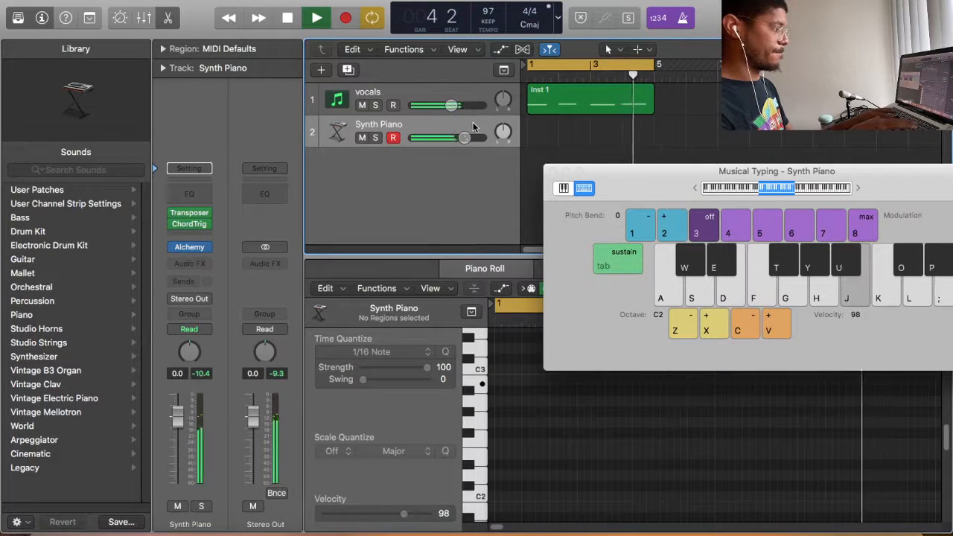
key(f)
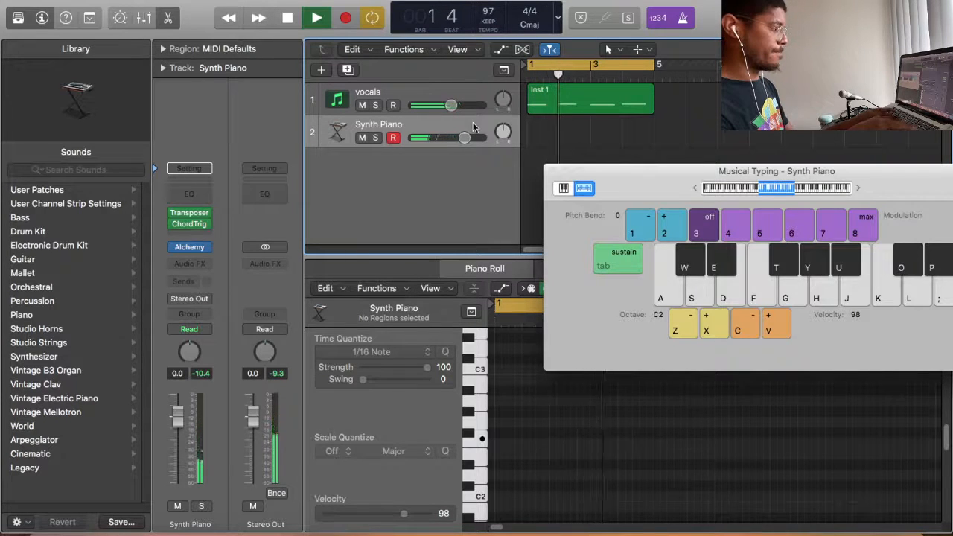
key(j)
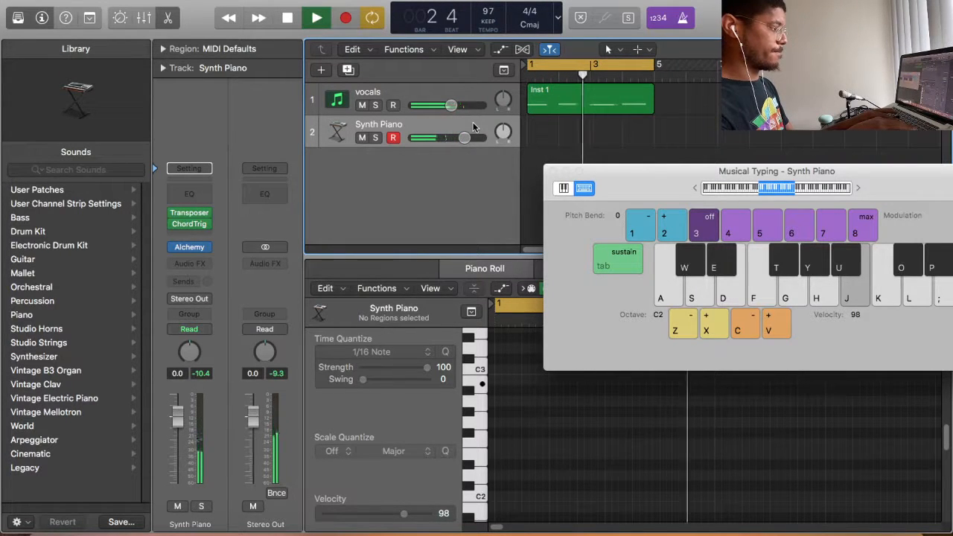
key(f)
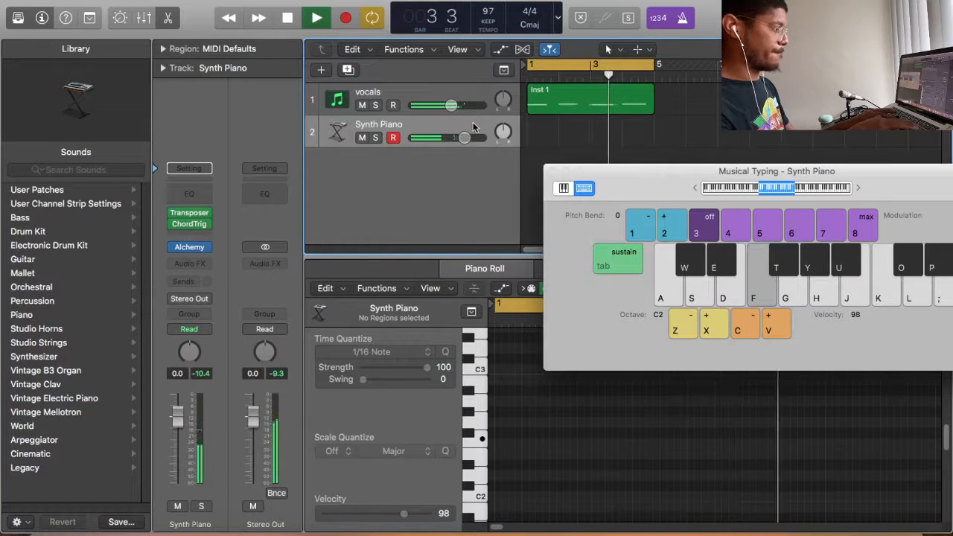
key(j)
key(space)
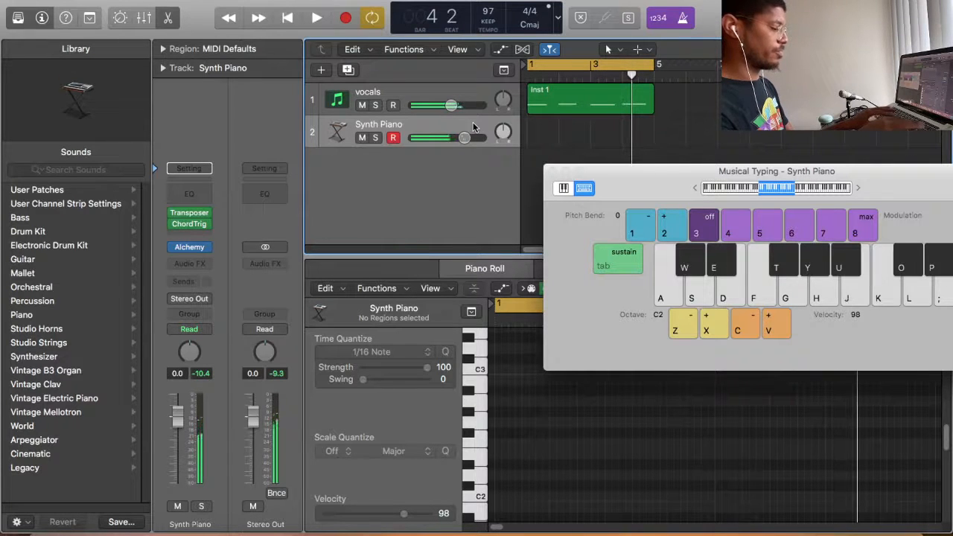
Step: Record a four-bar Synth Piano part over the vocal loop, alternating F2 and B2 with one chord trigger per bar
key(r)
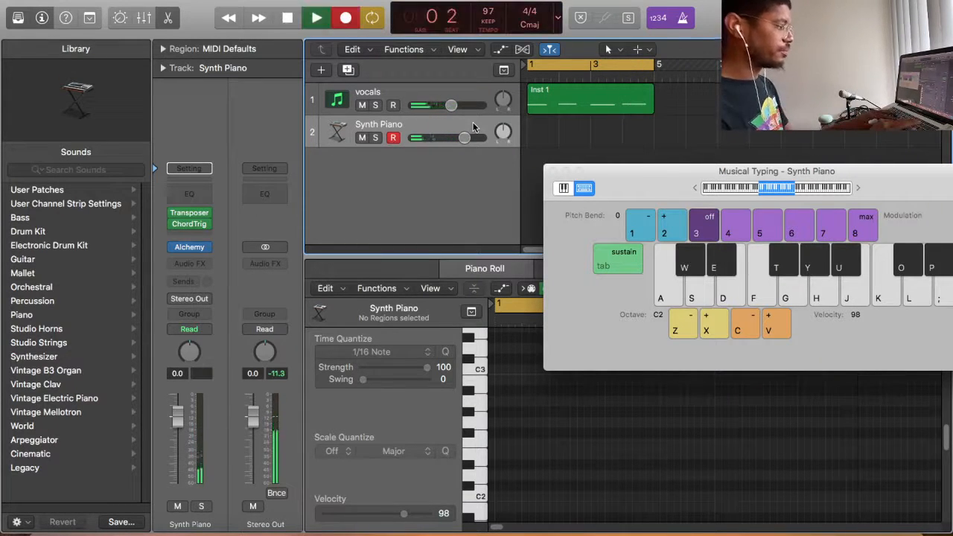
key(f)
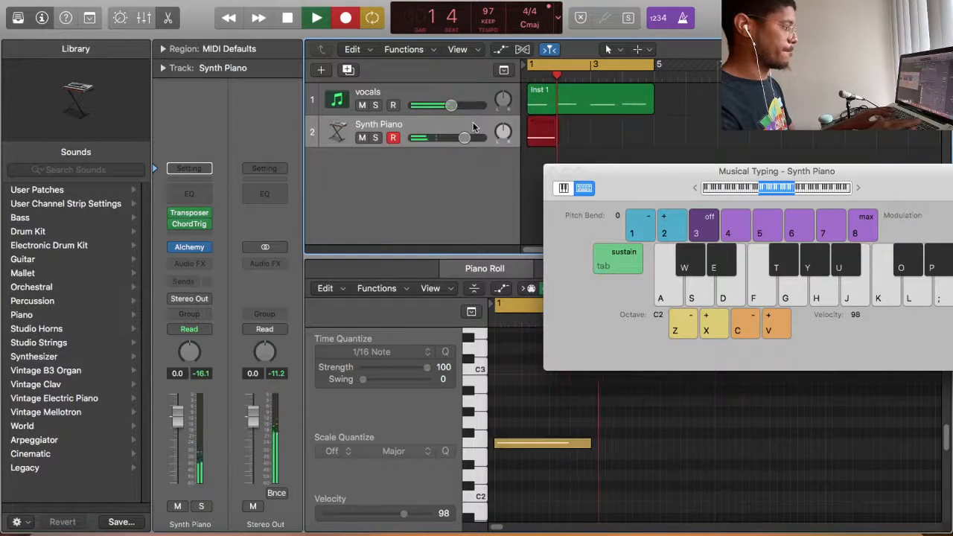
key(j)
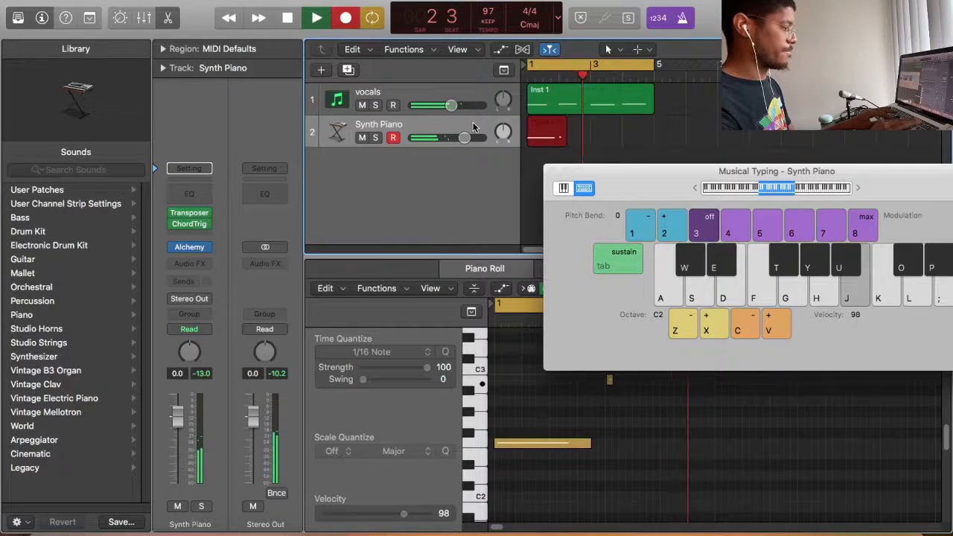
key(f)
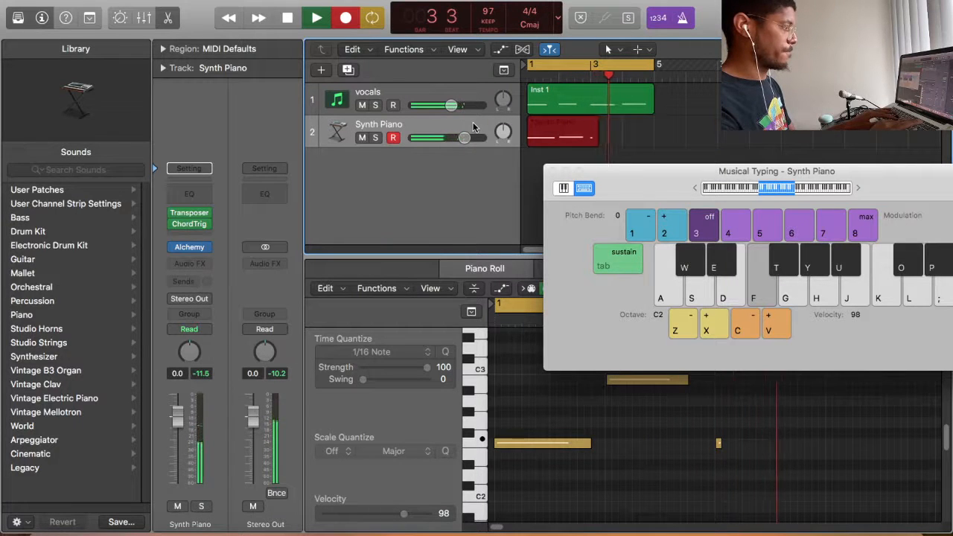
key(j)
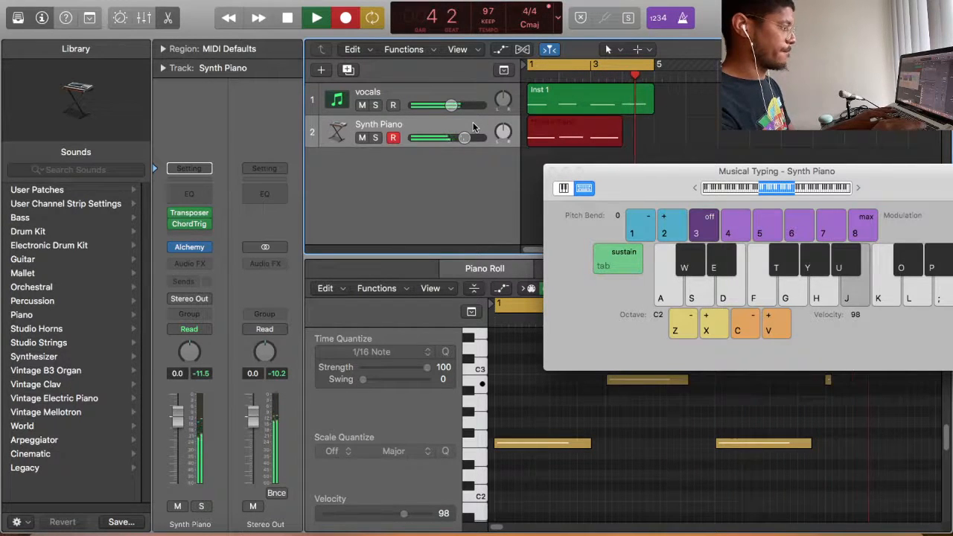
key(space)
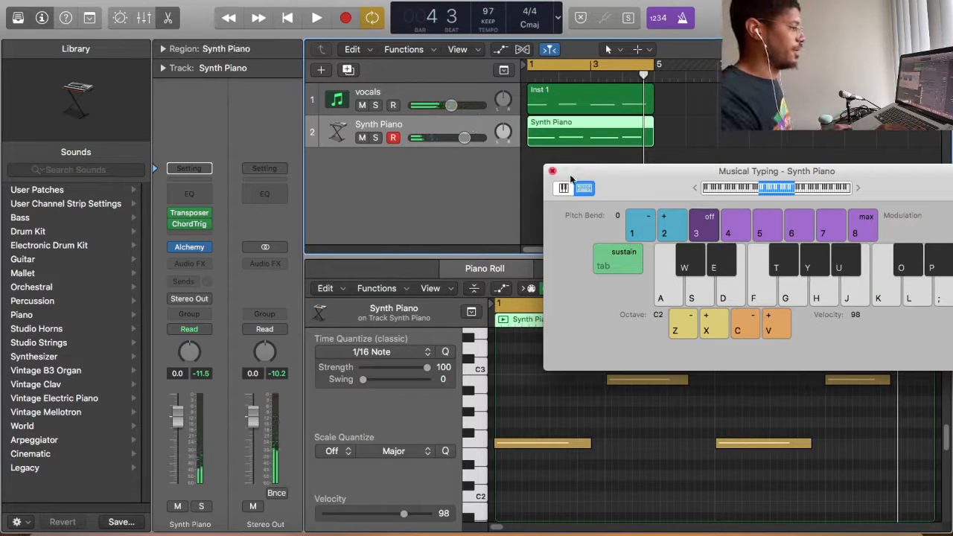
Step: Close Musical Typing and quantize all four notes of the recorded Synth Piano region to 1/16 notes
click(553, 172)
click(538, 413)
key(super+a)
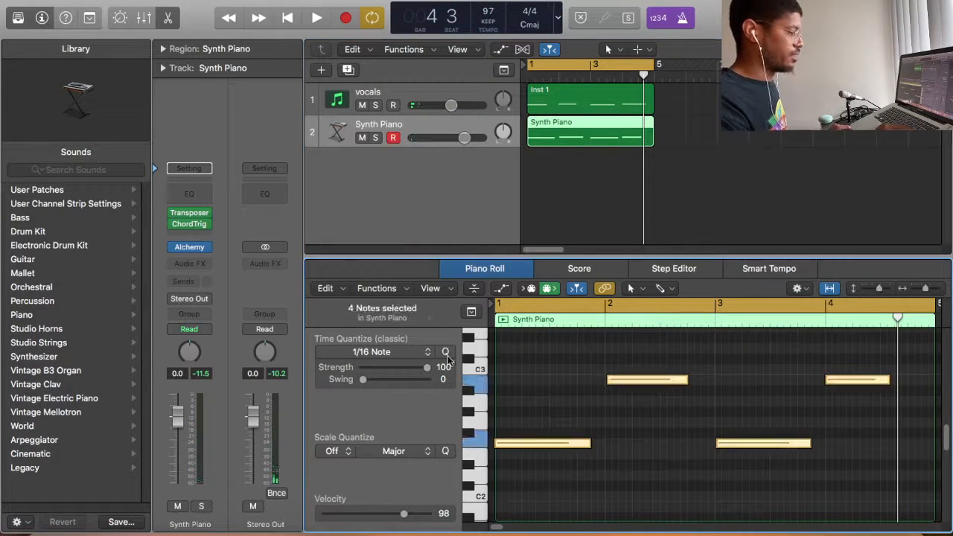
click(446, 352)
click(654, 435)
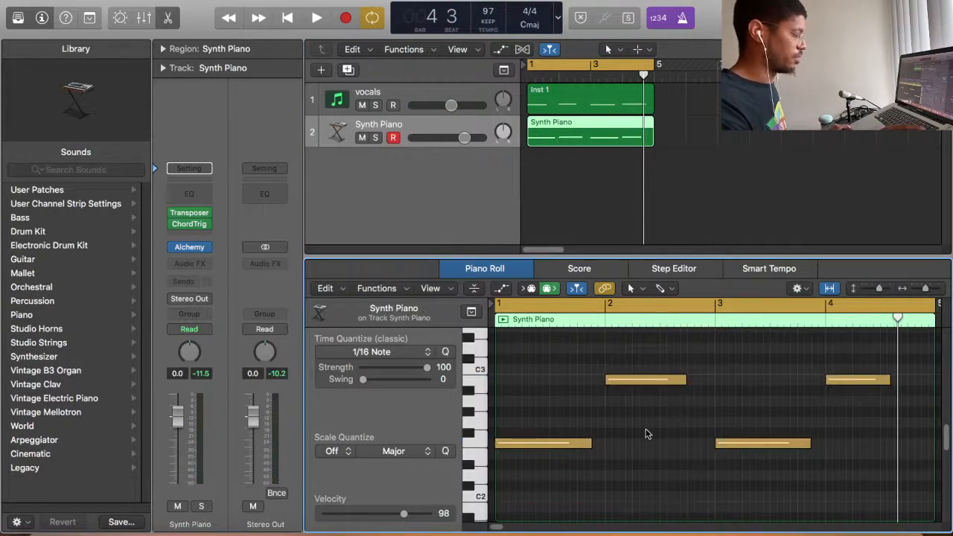
Step: Play back the quantized Synth Piano part with the vocal loop and slightly lower the vocals track volume
key(space)
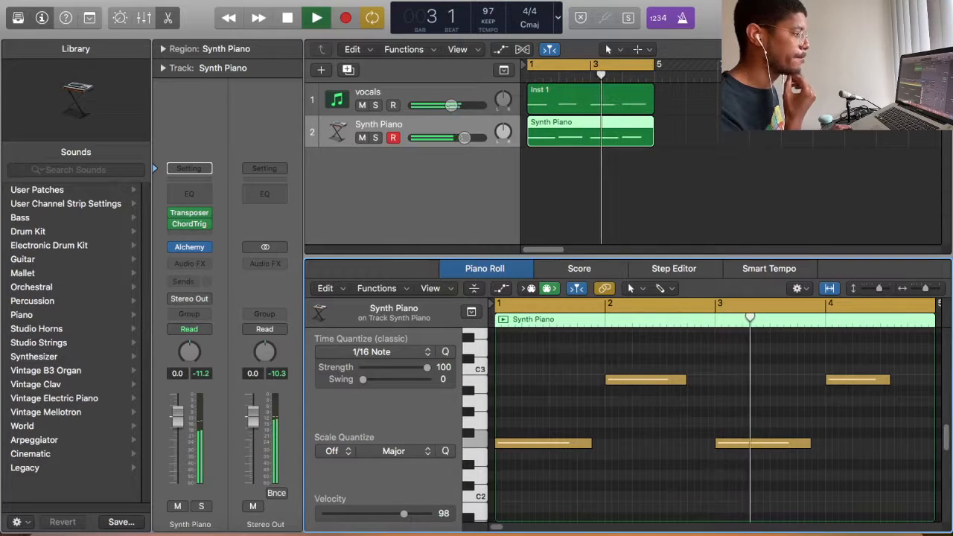
drag(452, 108, 447, 108)
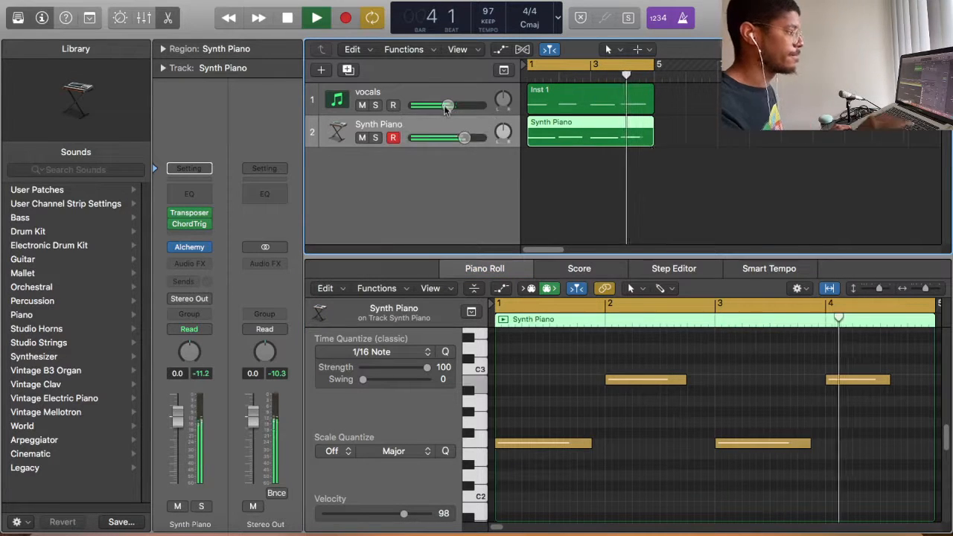
key(space)
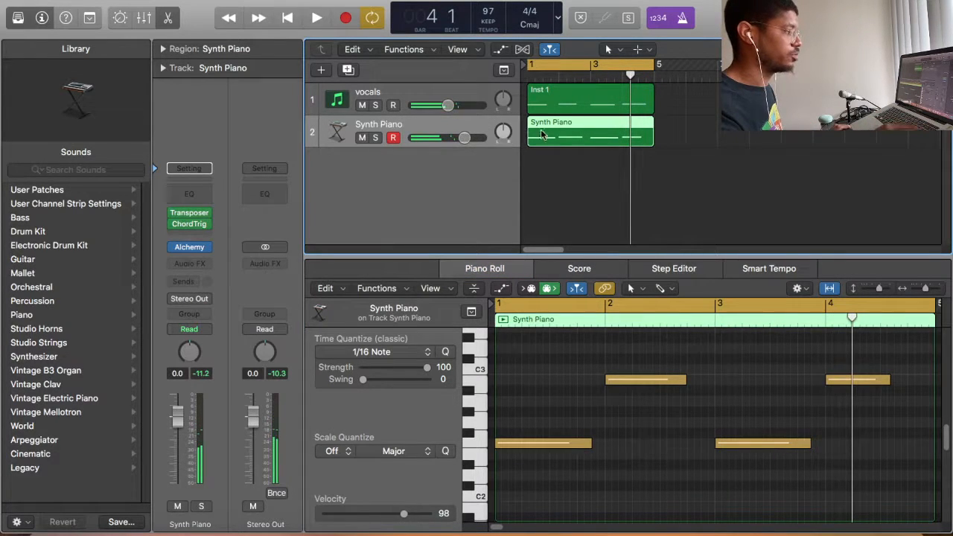
Step: Duplicate the Synth Piano track with its settings and copy the four-bar Synth Piano region onto the new track at bar 1
key(super+d)
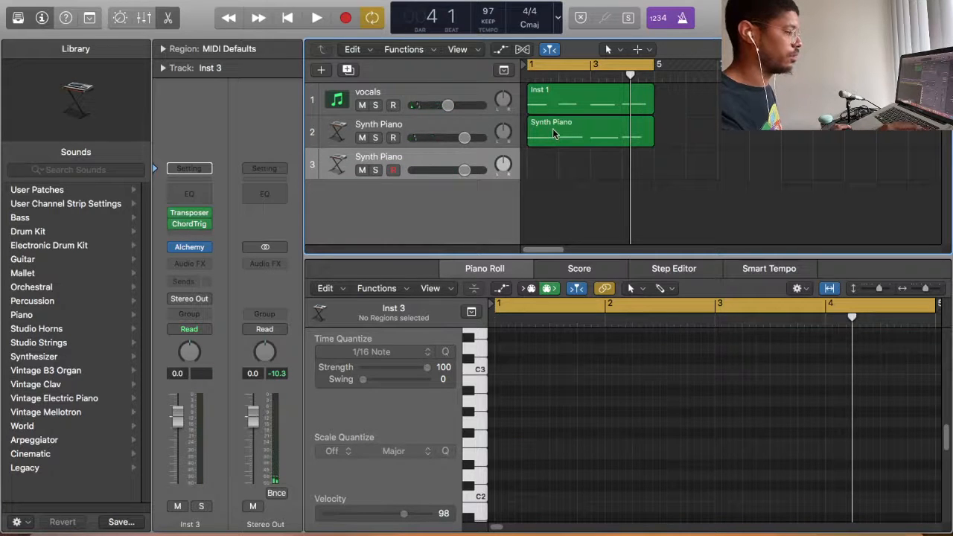
drag(554, 134, 551, 159)
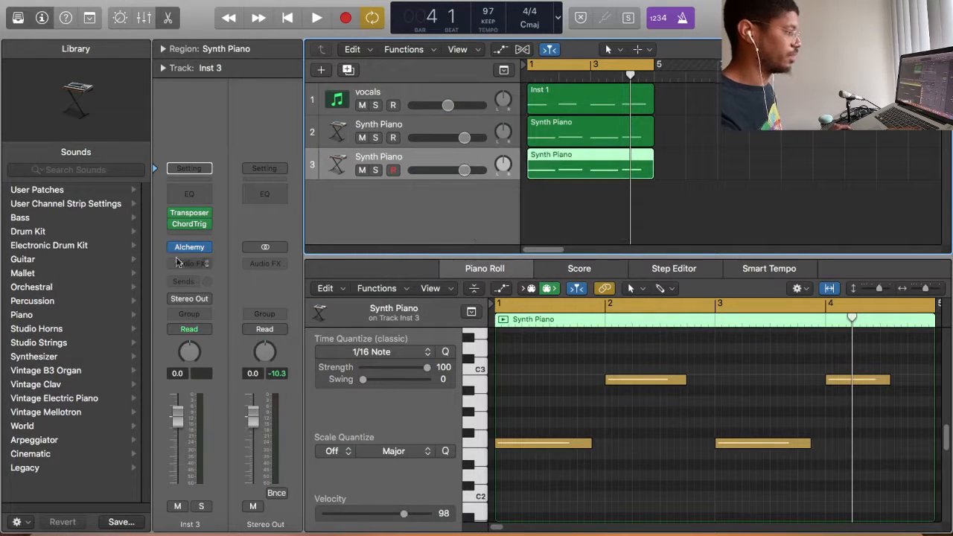
Step: Insert an Arpeggiator MIDI effect below Chord Trigger on the duplicated Synth Piano track
click(199, 237)
click(191, 217)
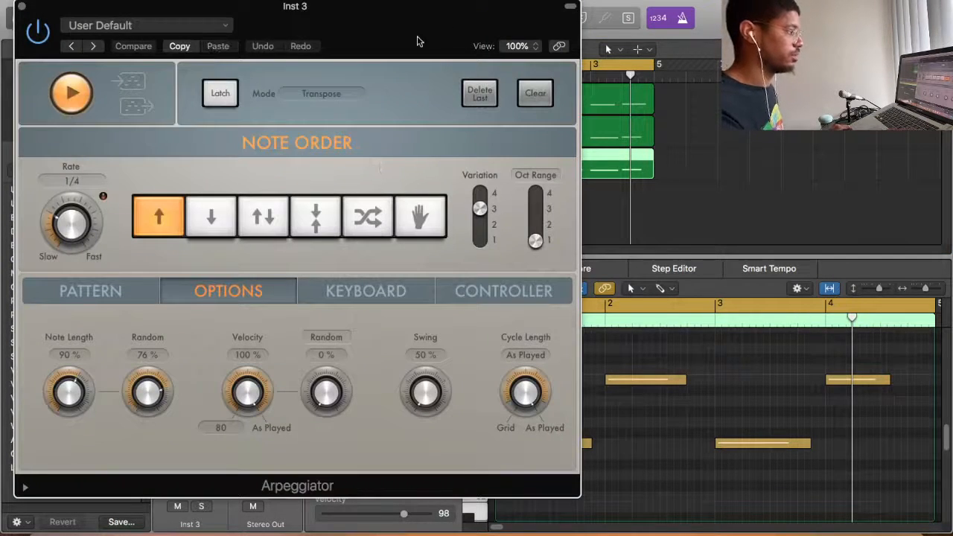
Step: Play back the arpeggiated Synth Piano duplicate with the rest of the loop, then stop and close the Arpeggiator
drag(418, 41, 480, 92)
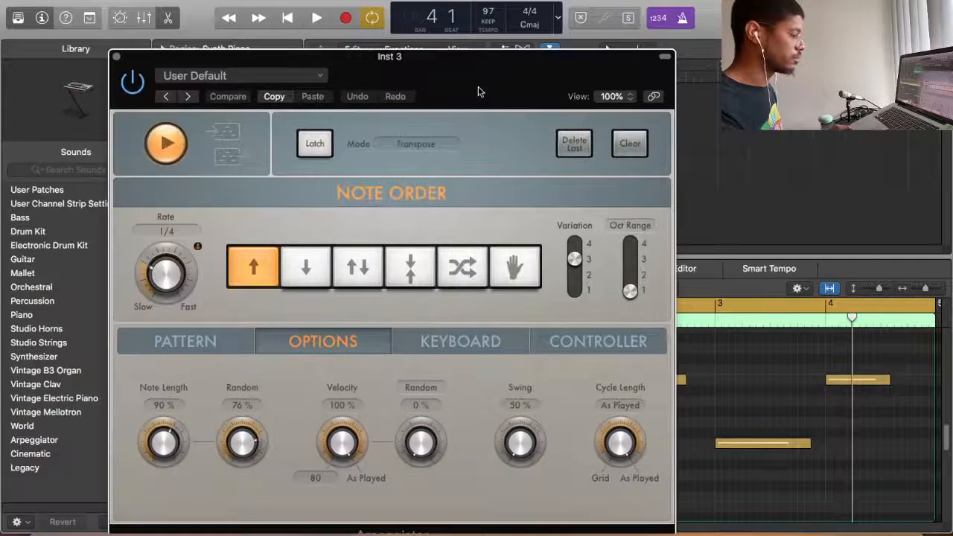
key(space)
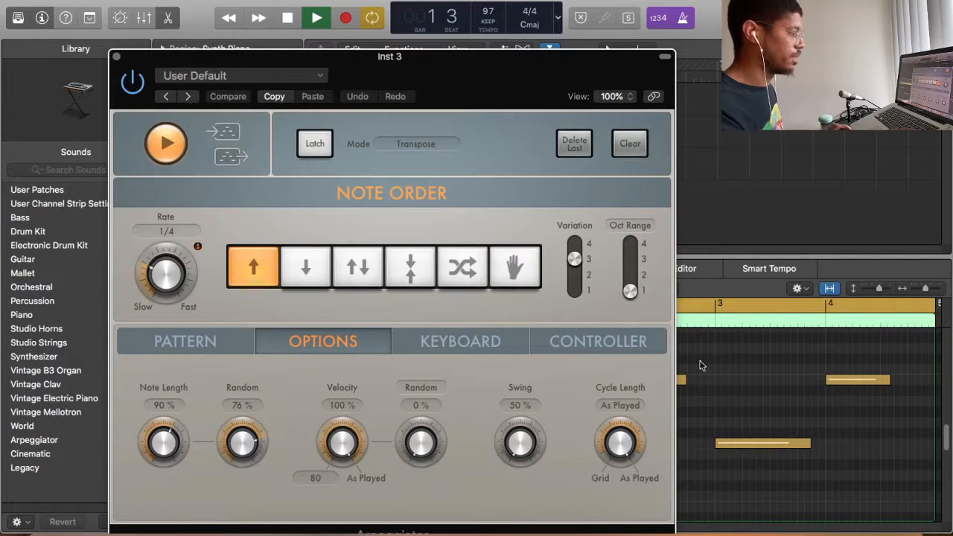
key(super+w)
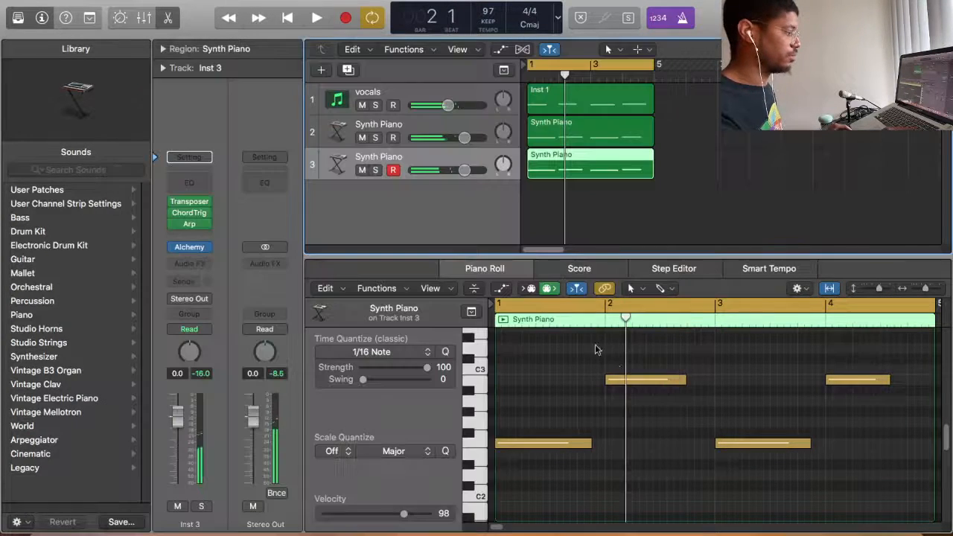
Step: Transpose all four notes of the duplicated Synth Piano region up two octaves and play them back
click(624, 407)
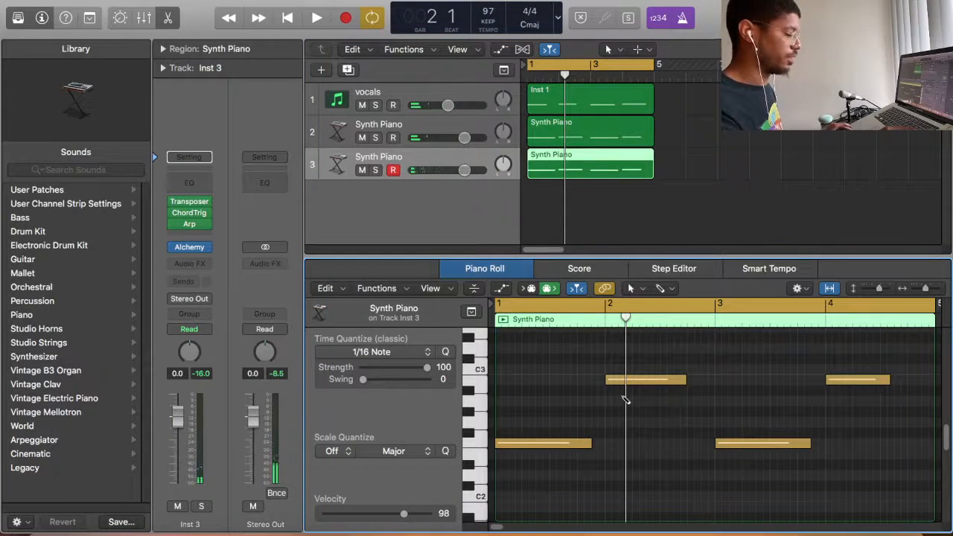
key(super+a)
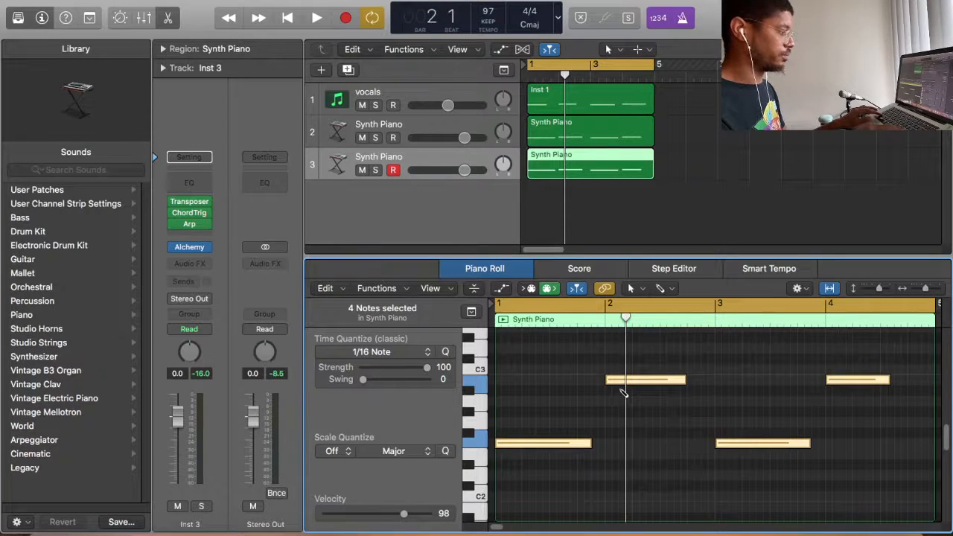
key(Delete)
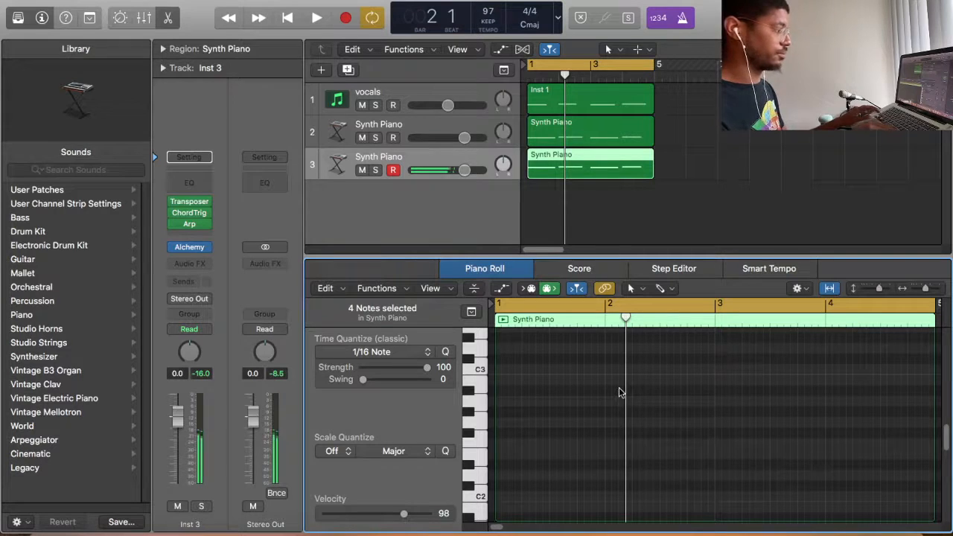
key(space)
scroll(622, 387, up, 6)
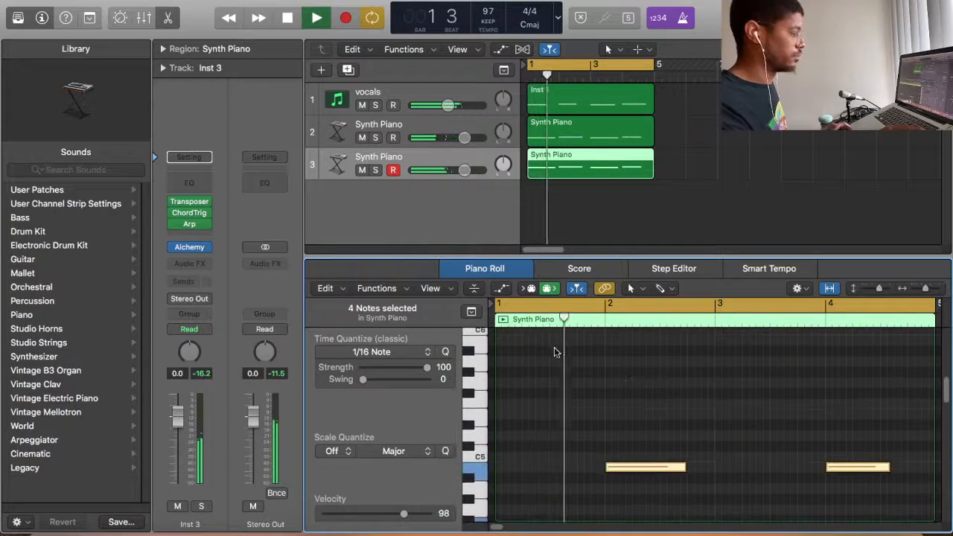
Step: Audition the Arpeggiator's note-order Variation settings during playback, leave Variation at 1, and close the plug-in
click(190, 224)
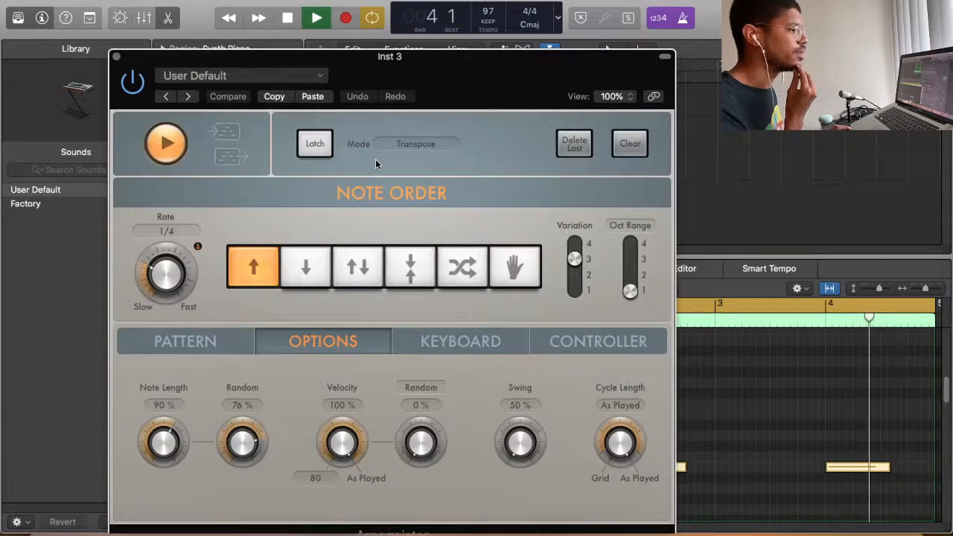
click(190, 225)
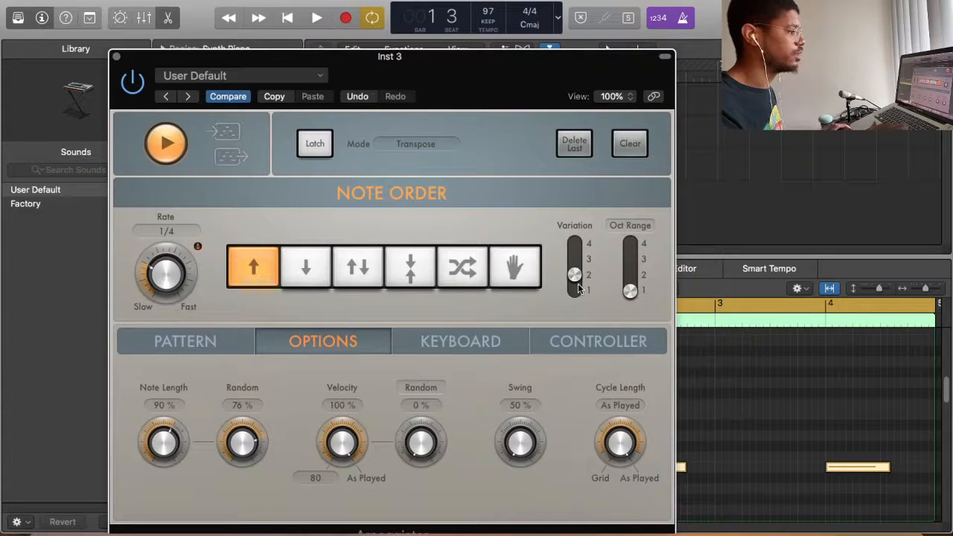
key(space)
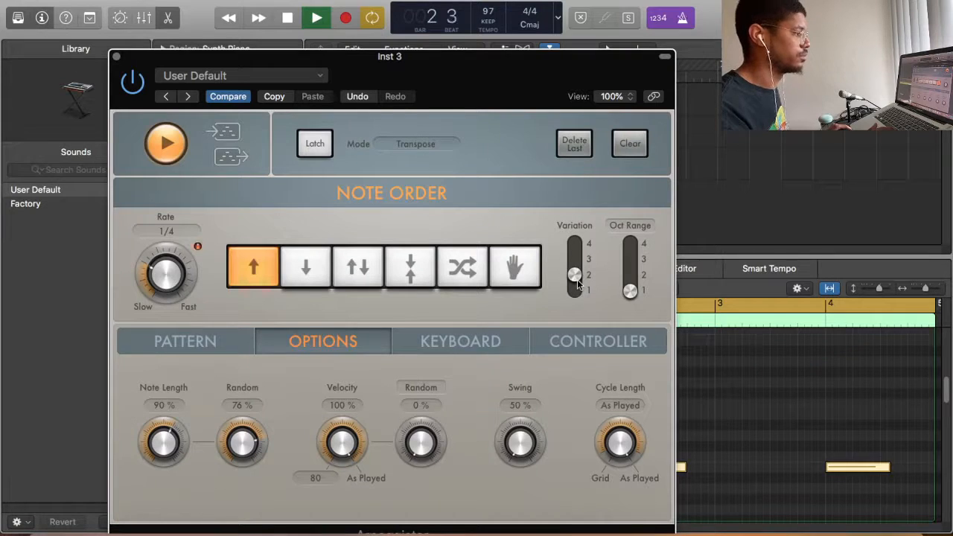
drag(578, 282, 576, 244)
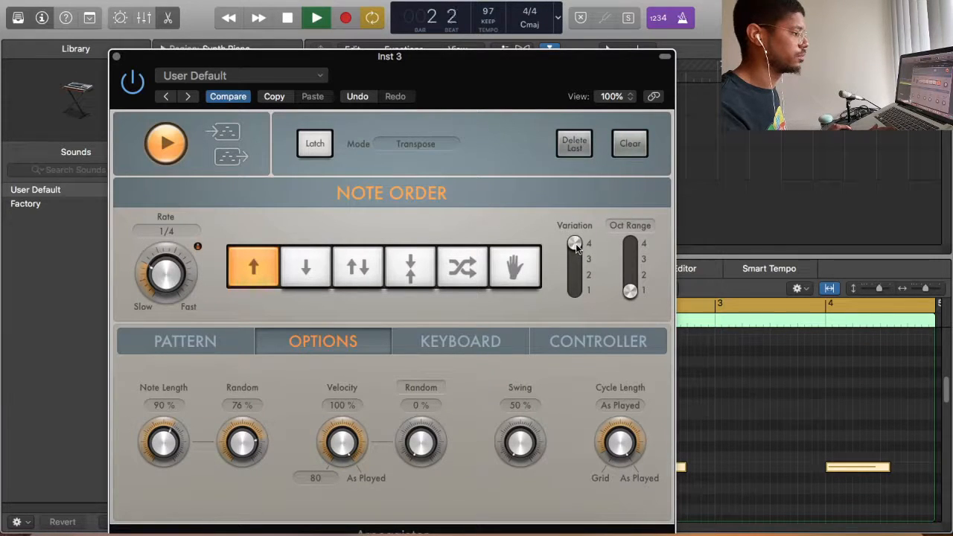
click(574, 290)
key(space)
key(space)
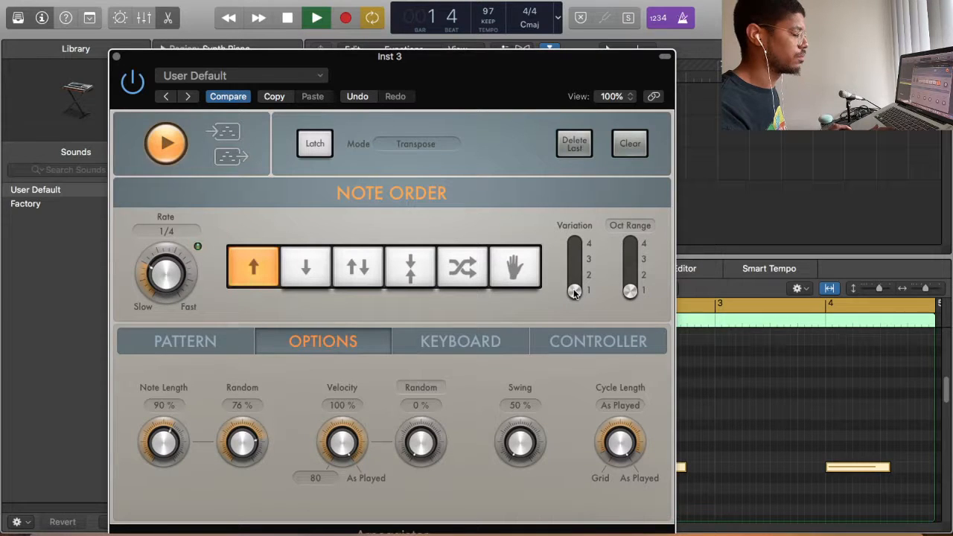
key(space)
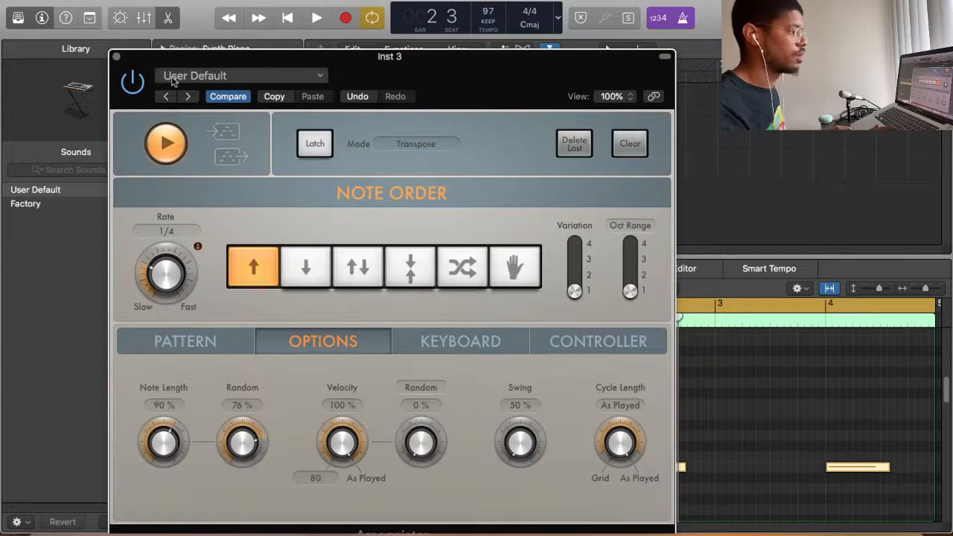
click(116, 57)
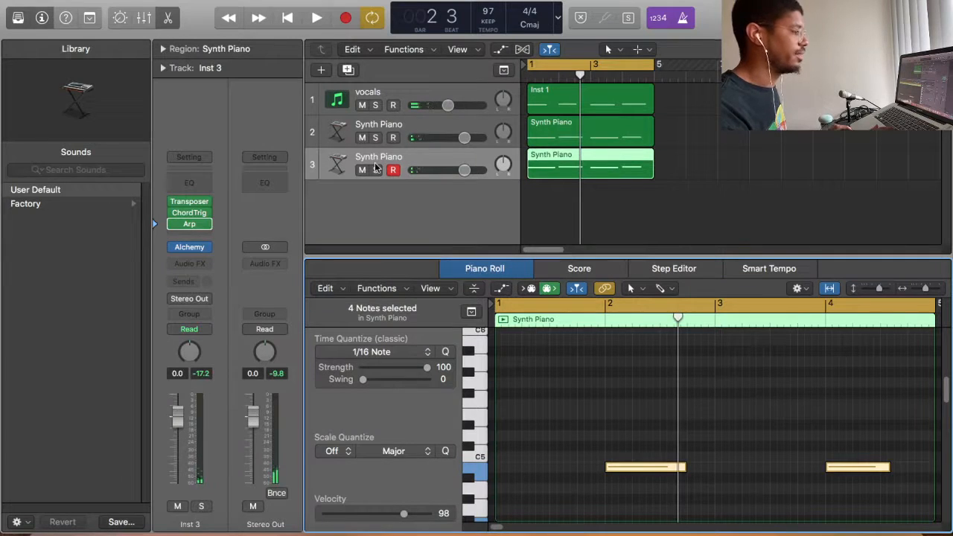
Step: Delete all notes from the duplicated Synth Piano region and bypass the track's Chord Trigger and Arpeggiator
click(692, 346)
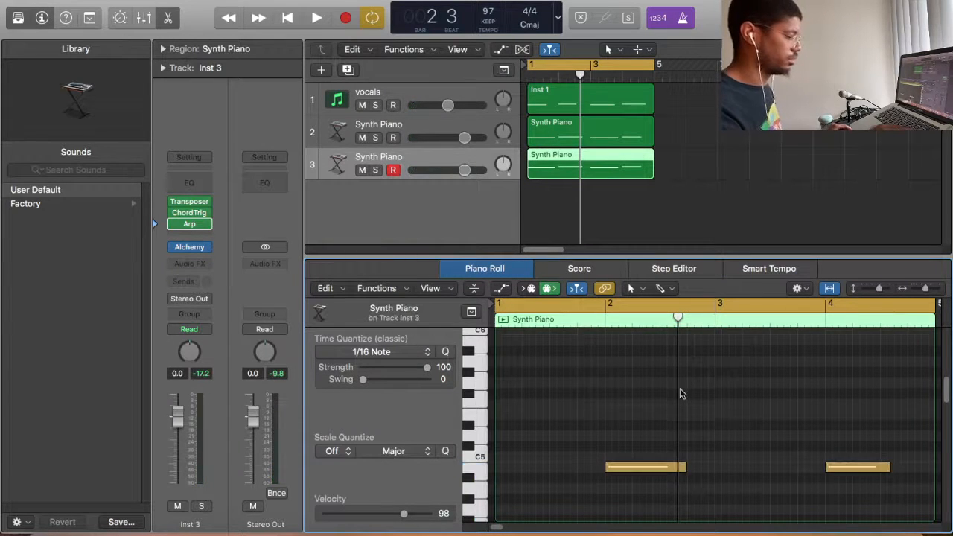
key(super+a)
key(Delete)
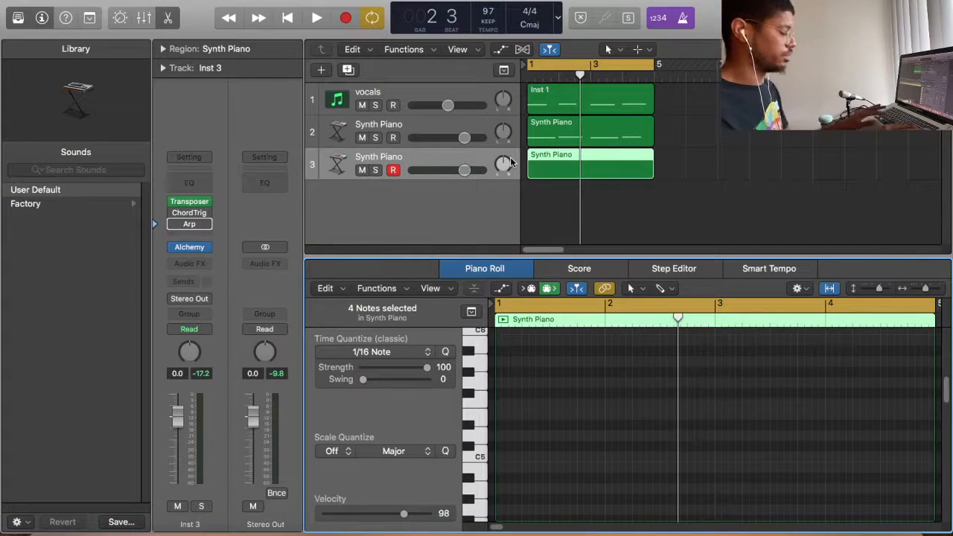
Step: Open Musical Typing, raise its octave to C4, and try a few single notes on the duplicated Synth Piano
key(super+k)
key(f)
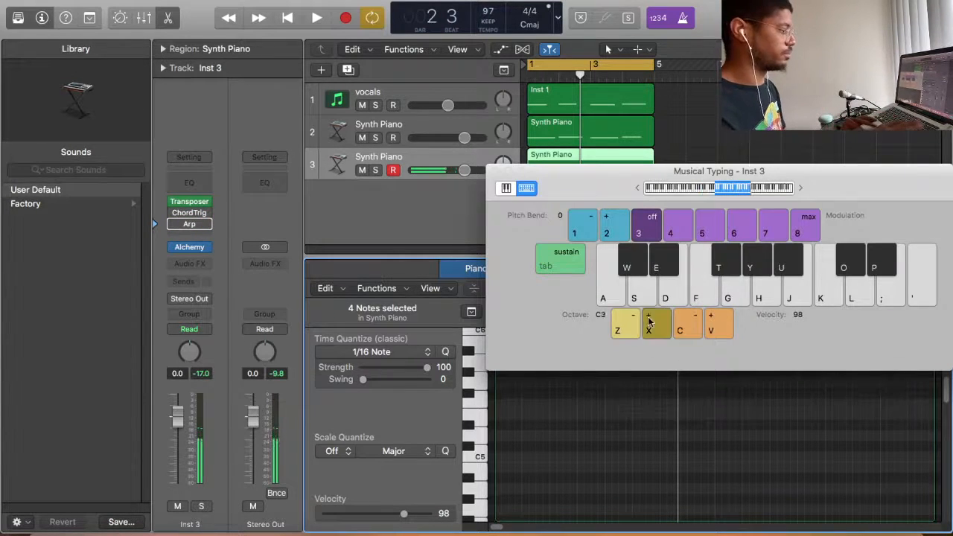
click(648, 320)
key(k)
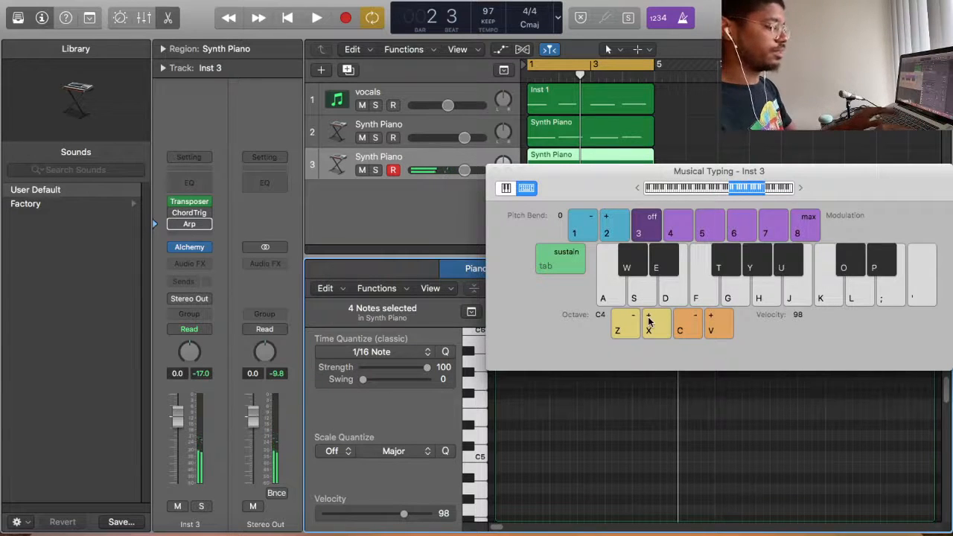
key(j)
key(k)
key(w)
key(e)
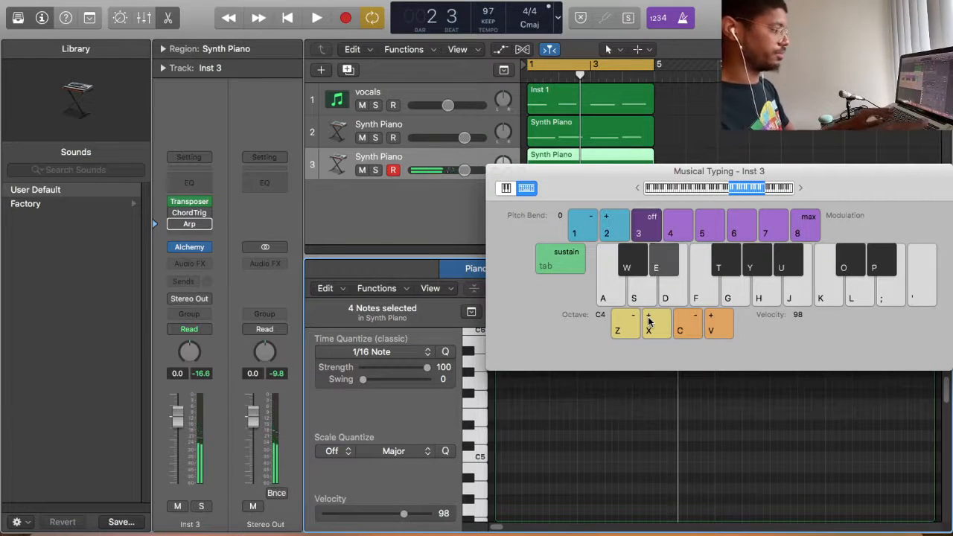
Step: Rehearse a single-note melody on the duplicated Synth Piano at octave C4 over the playing four-bar loop, without recording
key(space)
key(j)
key(k)
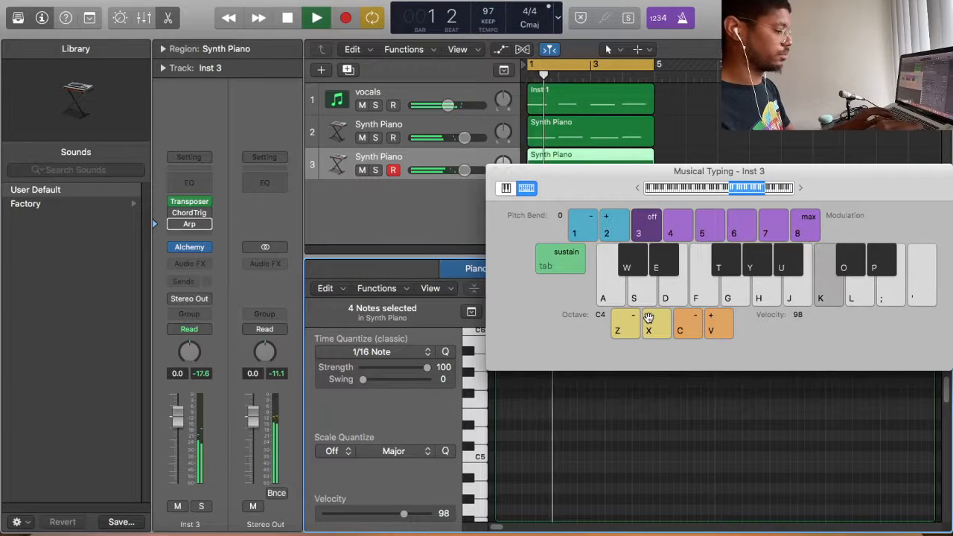
key(l)
key(h)
key(g)
key(a)
key(a)
key(d)
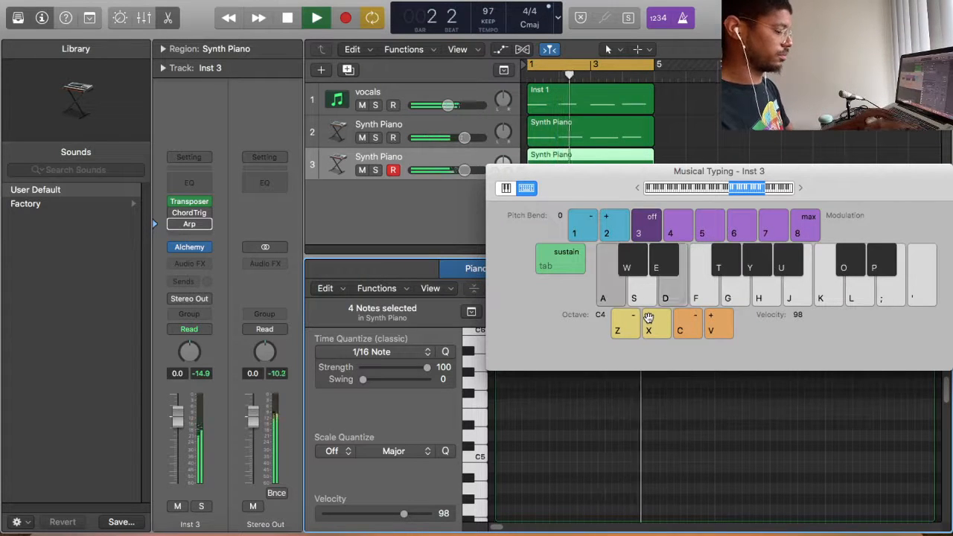
key(h)
key(k)
key(d)
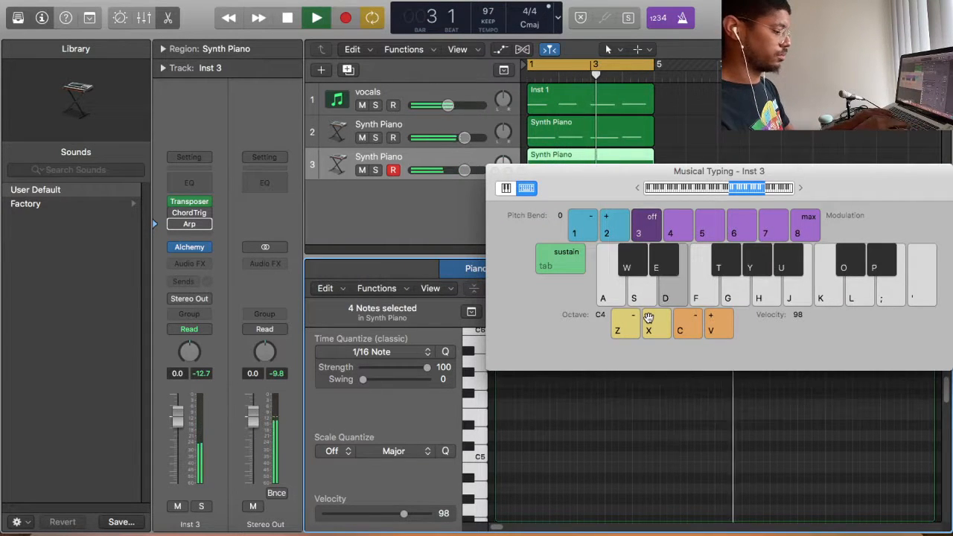
key(f)
key(h)
key(j)
key(k)
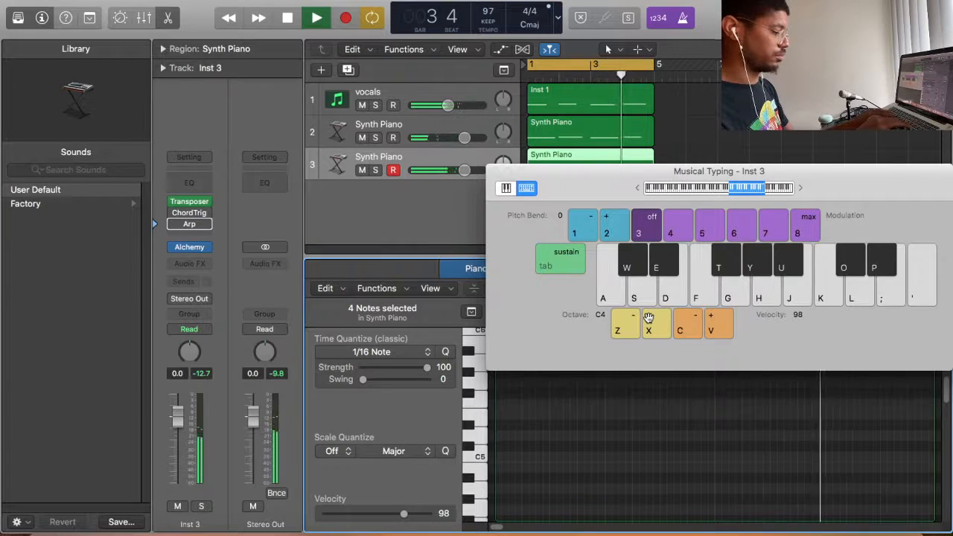
key(l)
key(j)
key(a)
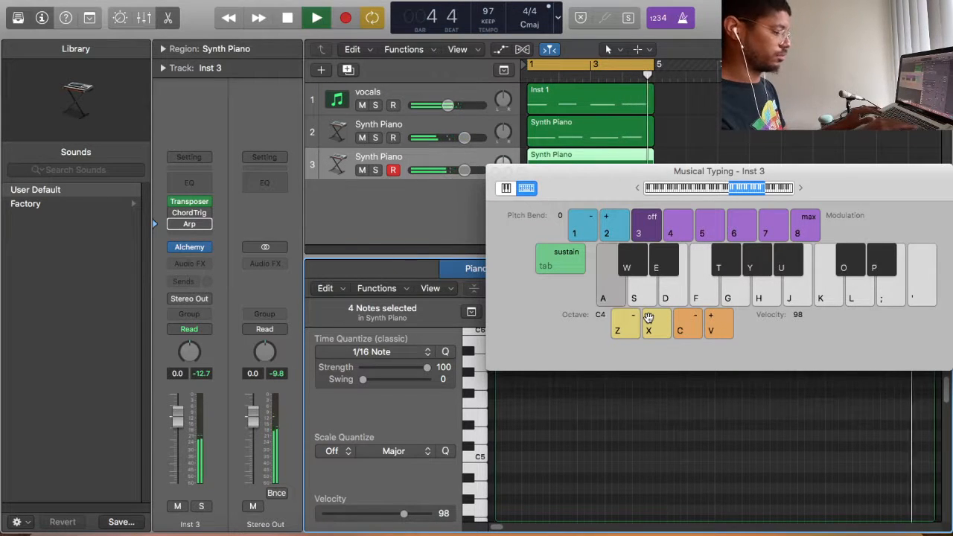
key(d)
key(a)
key(d)
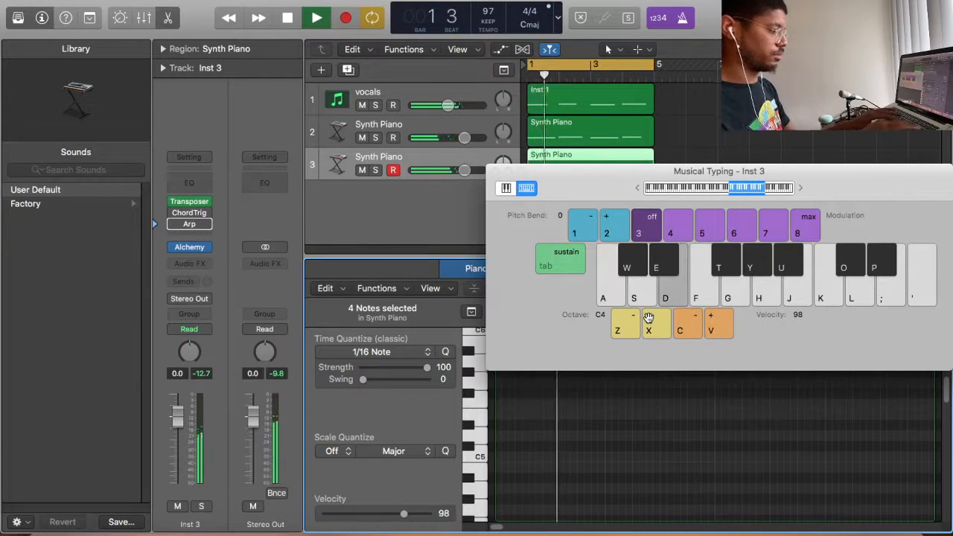
key(d)
key(d)
key(g)
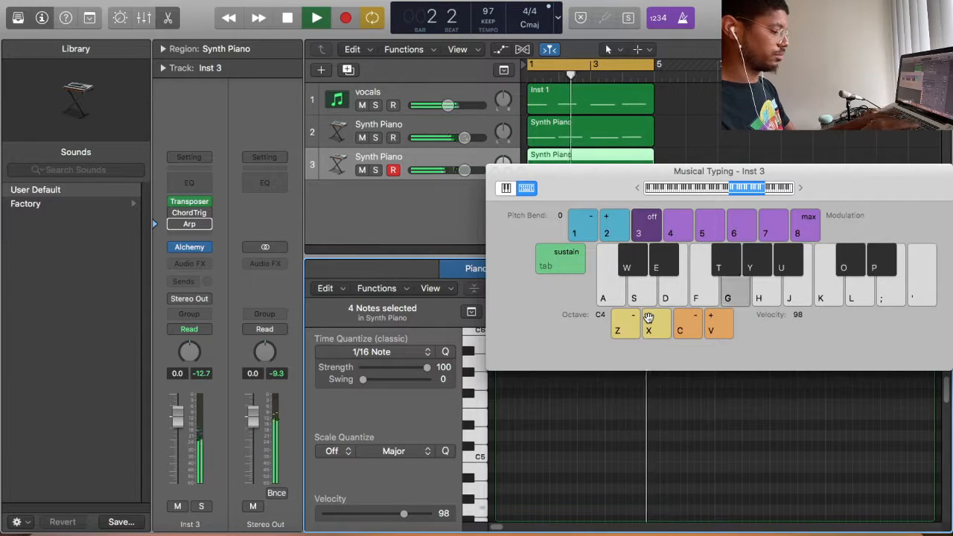
key(j)
key(k)
key(d)
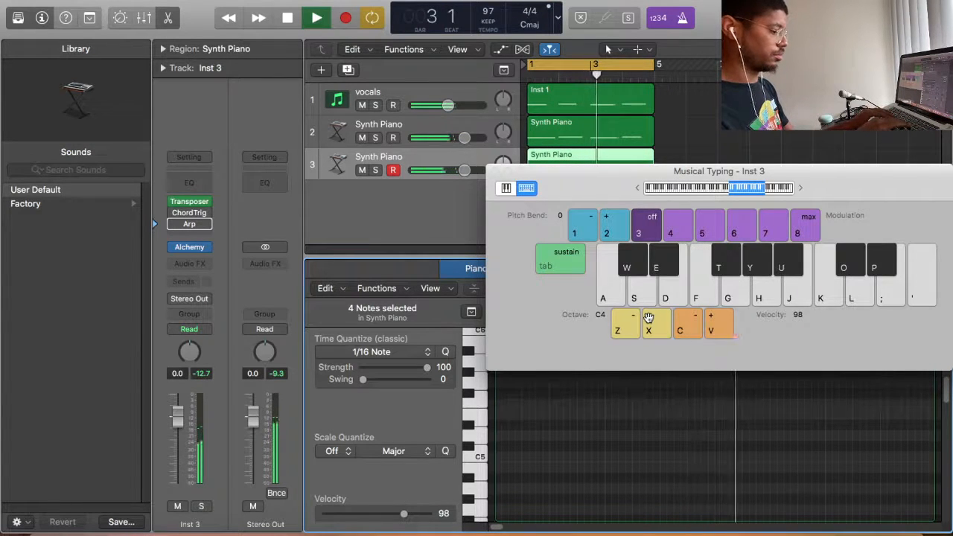
key(d)
key(g)
key(j)
key(l)
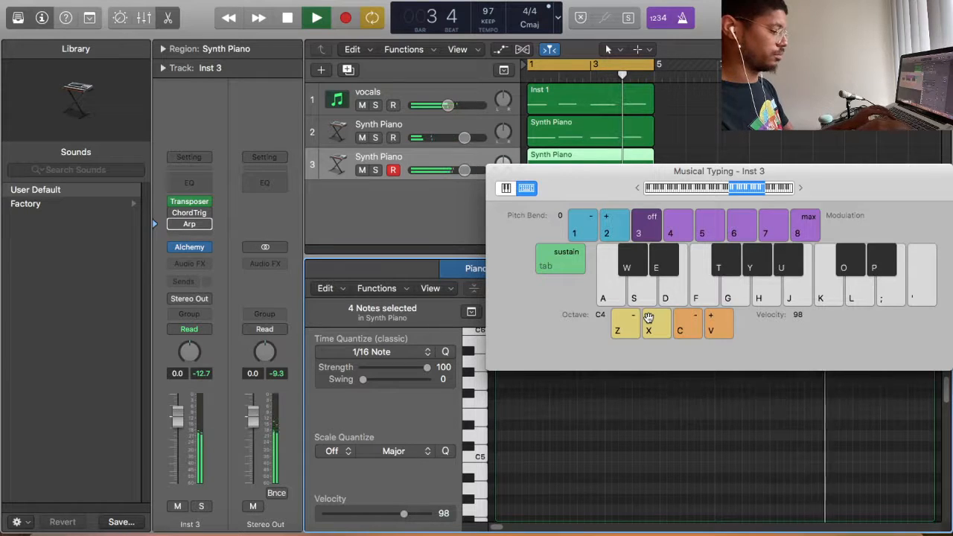
key(k)
key(a)
key(d)
key(g)
key(space)
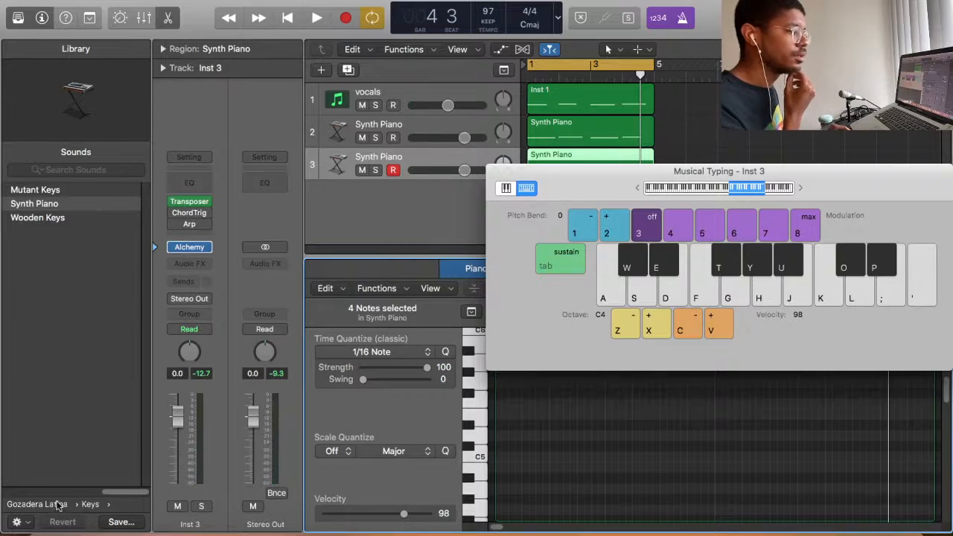
Step: Load the Eastern Hammers preset from Alchemy's Basic Guitars category on the third track and play a test note
click(59, 505)
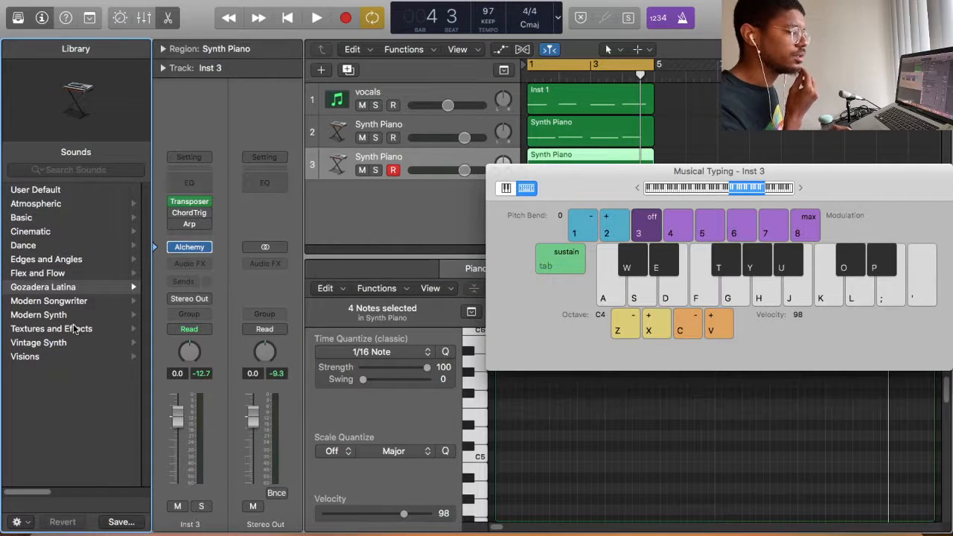
click(83, 218)
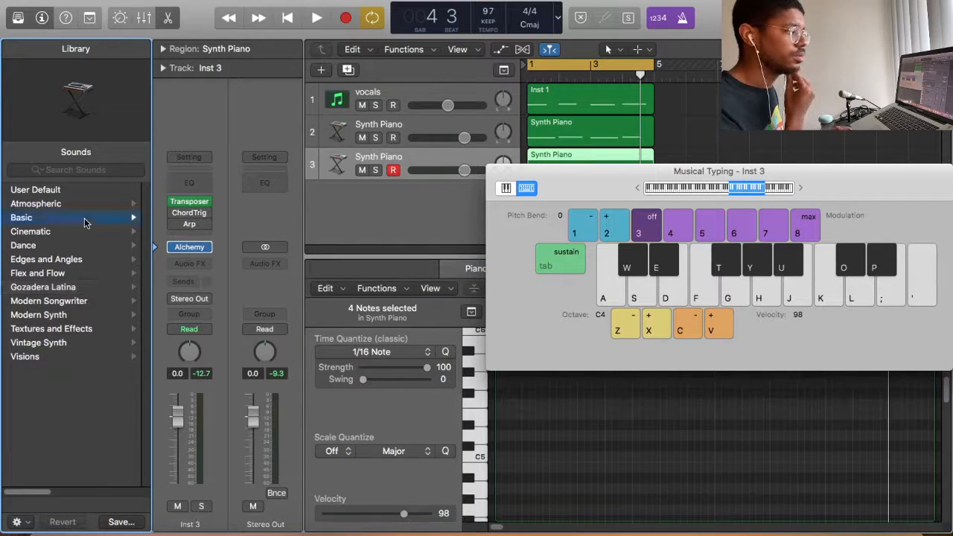
click(82, 234)
click(105, 231)
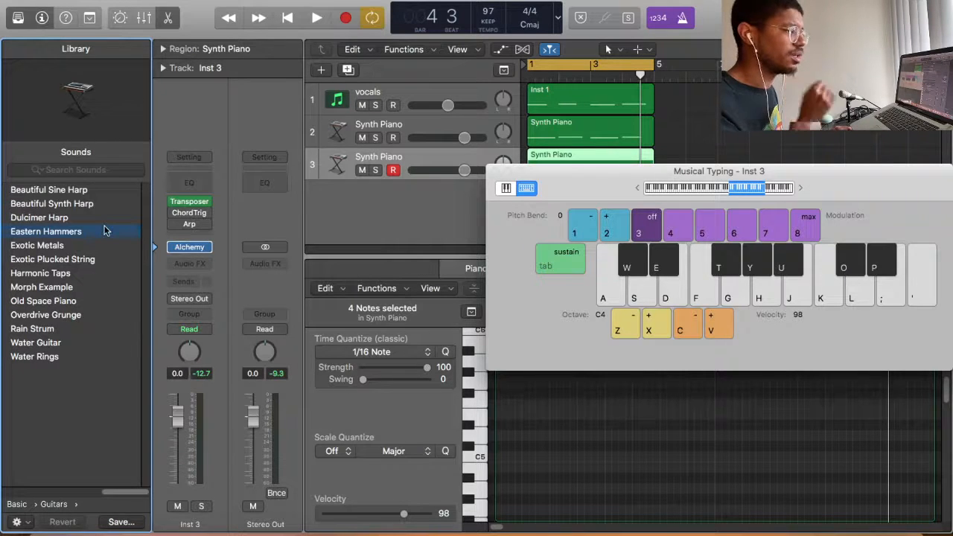
key(g)
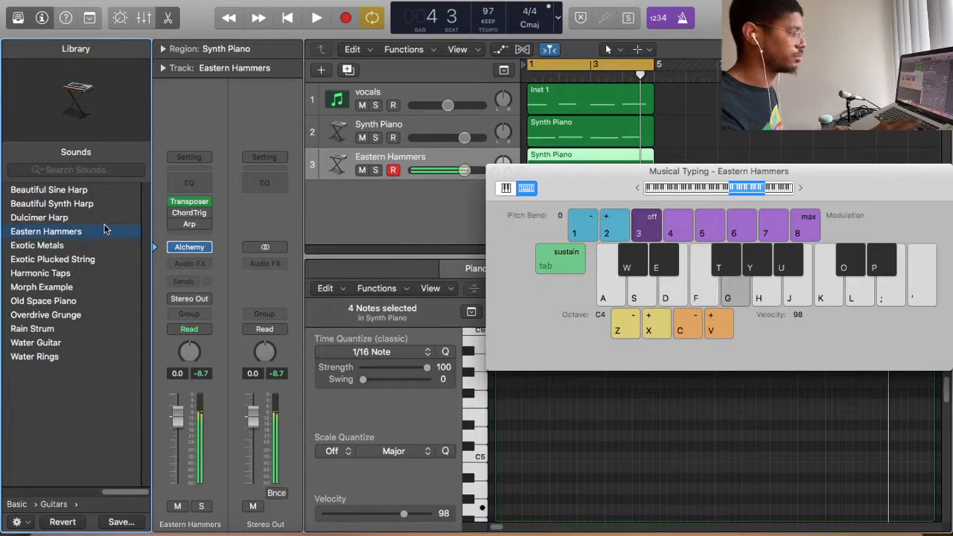
Step: Audition the Harmonic Taps and Overdrive Grunge presets on the third track with a few test notes
click(46, 275)
key(a)
key(d)
key(g)
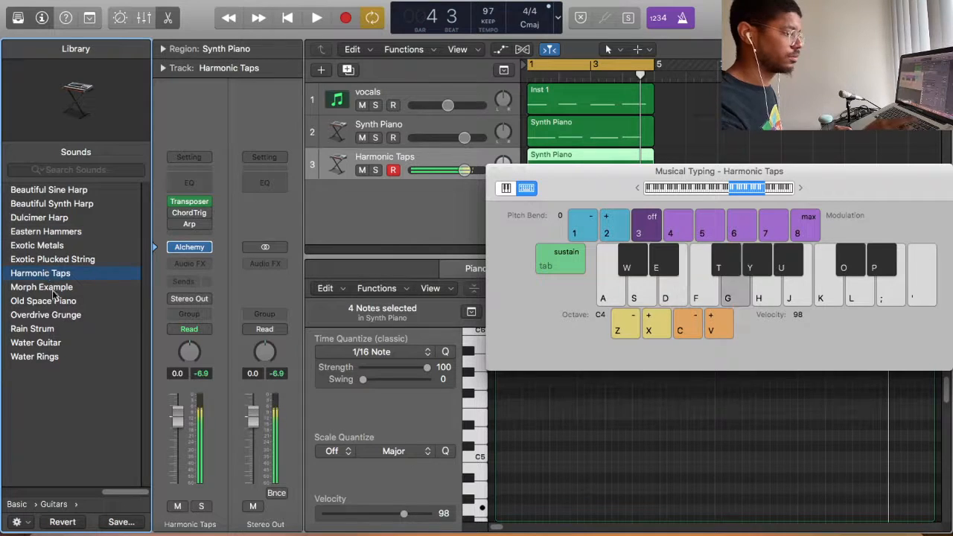
click(58, 315)
key(h)
Step: Load the Old Space Piano preset on the third track and play a few test notes
click(63, 302)
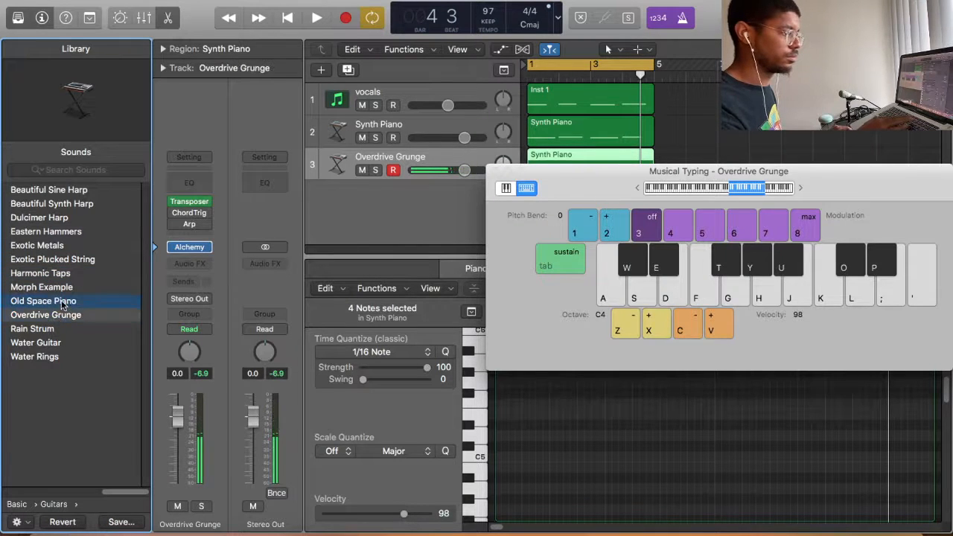
key(j)
key(k)
key(j)
Step: Rehearse a short melody with the Old Space Piano sound over the playing four-bar loop, without recording
key(space)
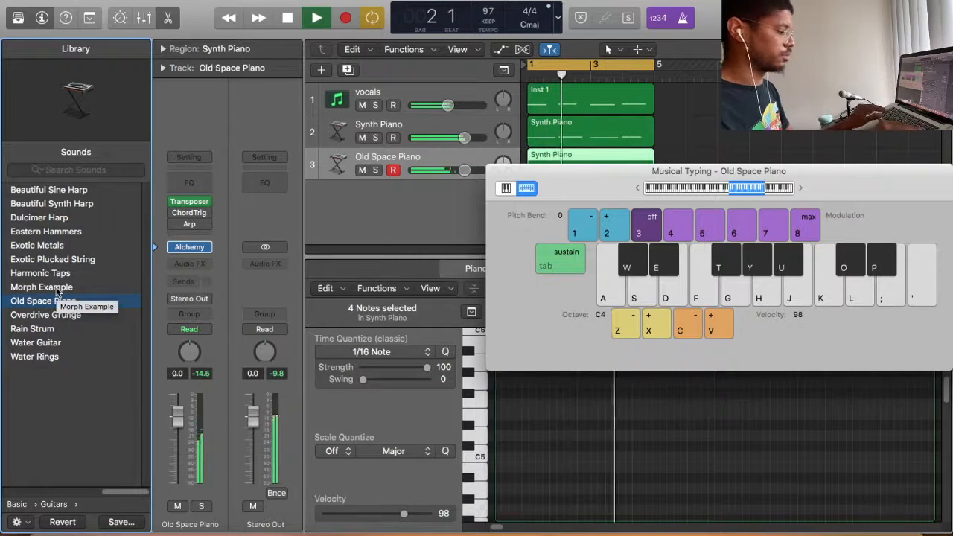
key(a)
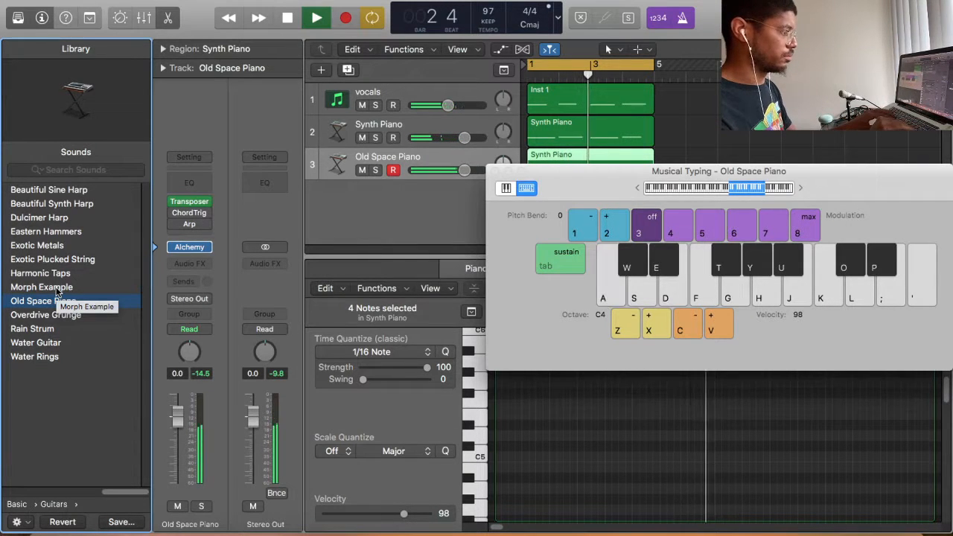
key(f)
key(g)
key(h)
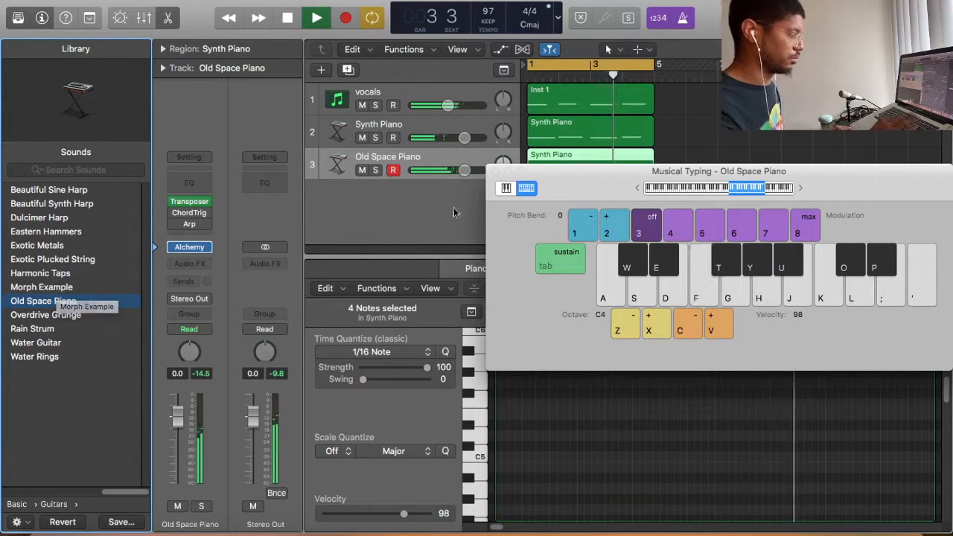
Step: Close Musical Typing, mute the Old Space Piano track and stop playback
click(494, 172)
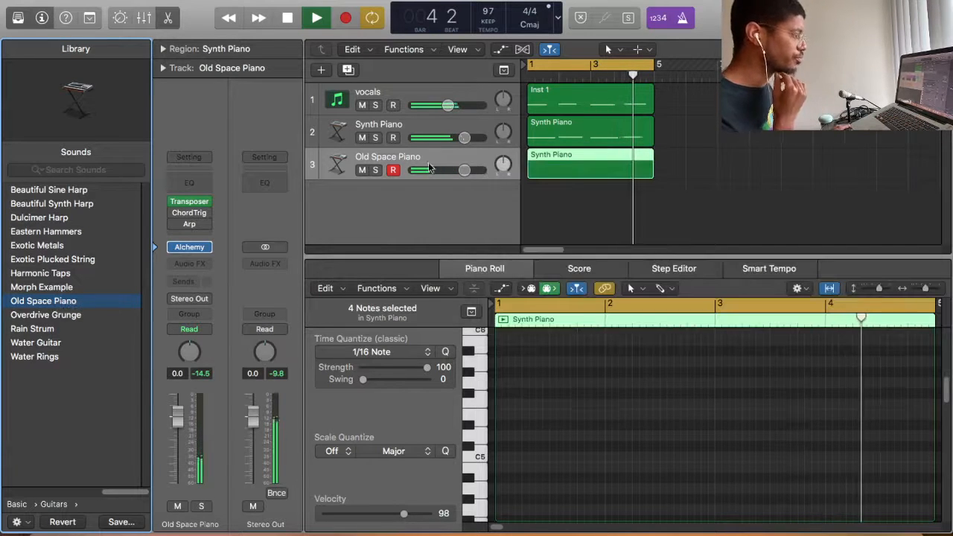
click(363, 170)
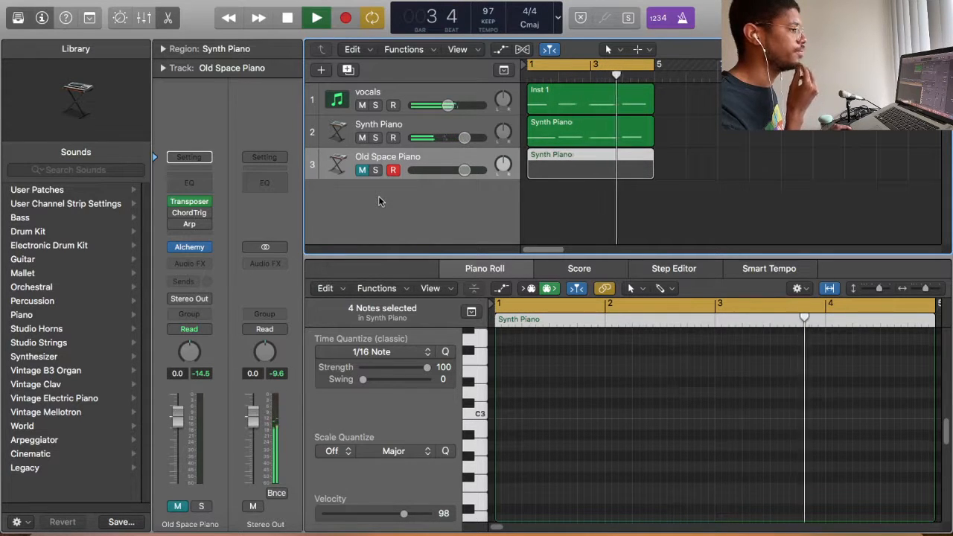
key(space)
Step: Load the single-chord Minor triad preset in the Synth Piano track's Chord Trigger and listen to it over the loop
key(Up)
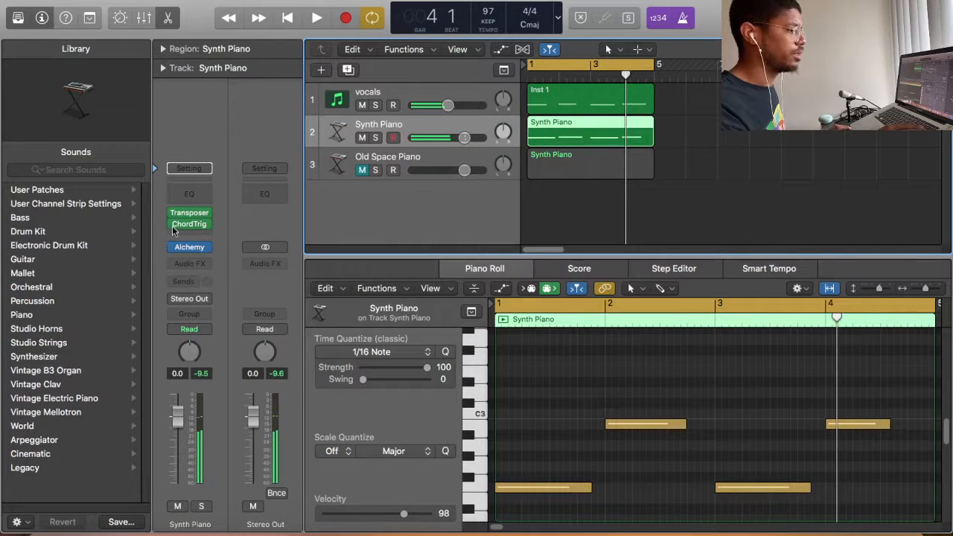
click(198, 235)
click(417, 43)
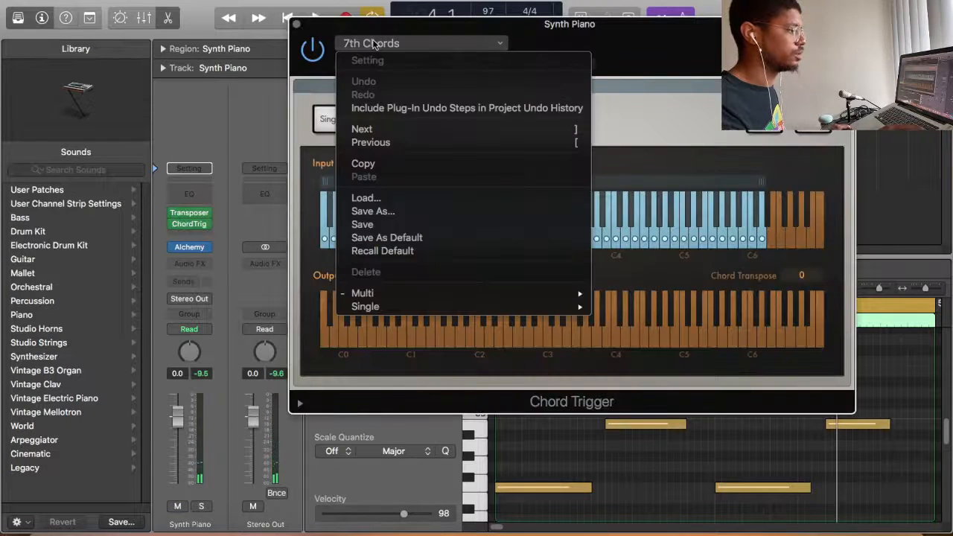
mouse_move(464, 307)
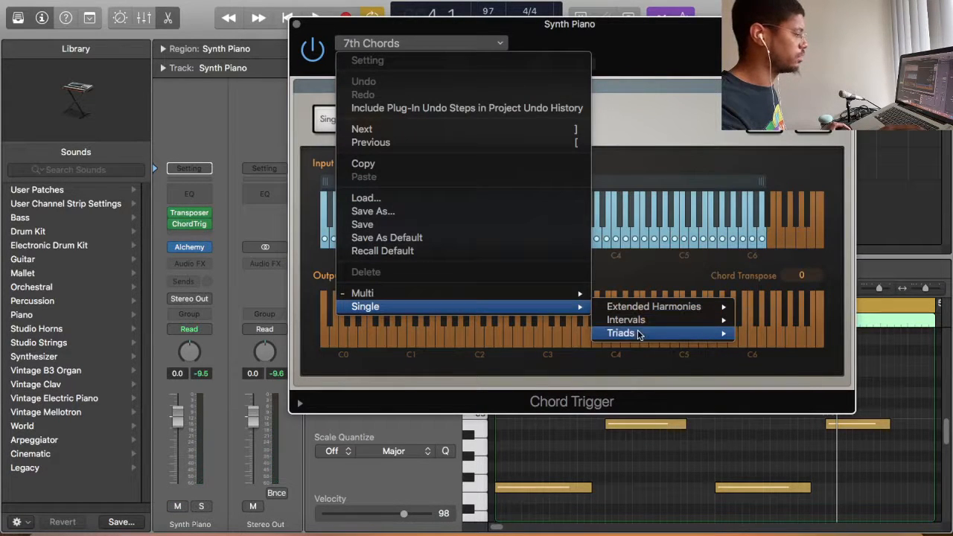
mouse_move(639, 335)
click(763, 373)
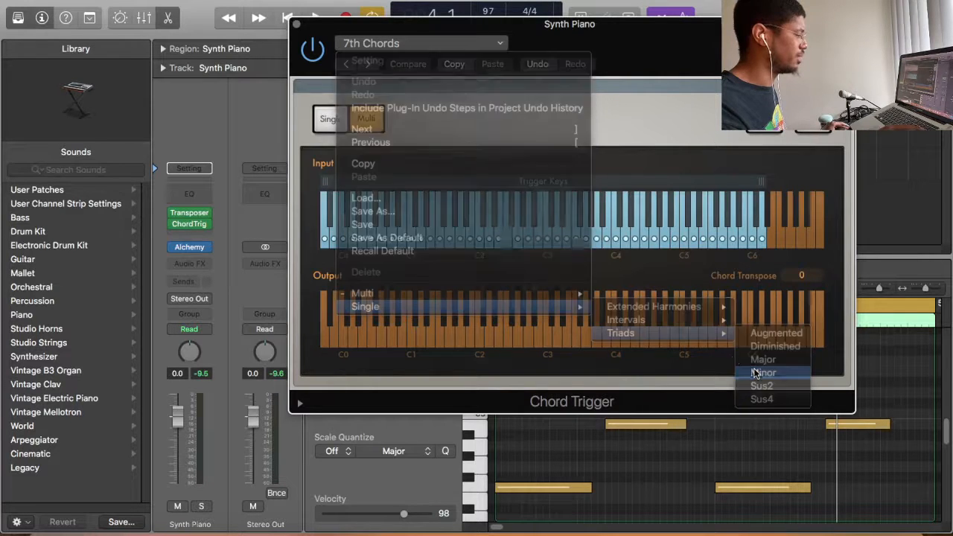
key(space)
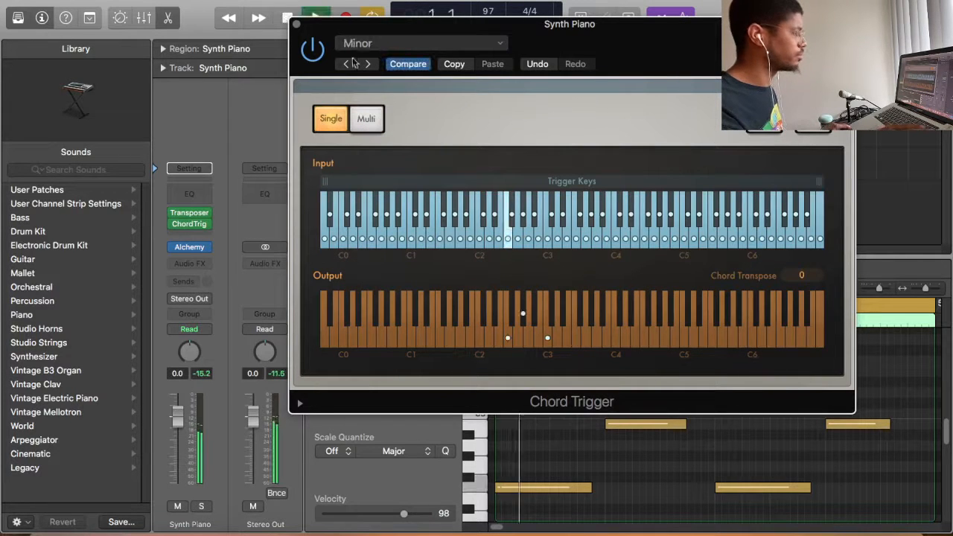
click(296, 26)
click(652, 363)
key(space)
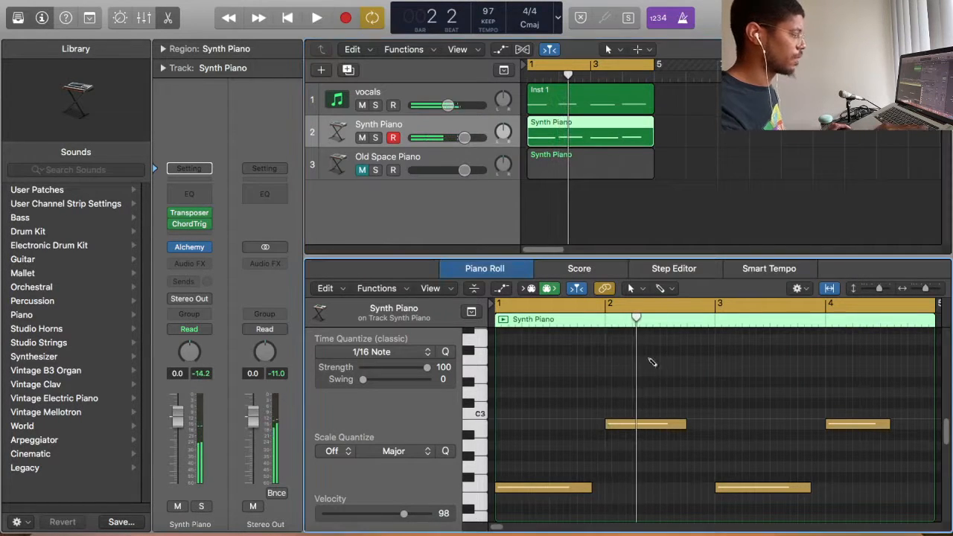
Step: Duplicate the Synth Piano track with its instrument settings and mute the original Synth Piano
key(super+a)
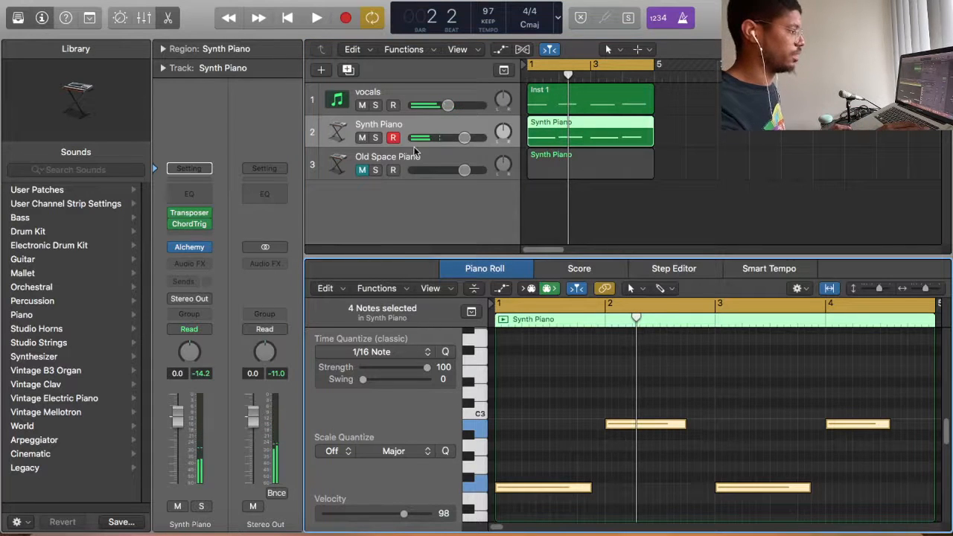
key(super+d)
click(363, 138)
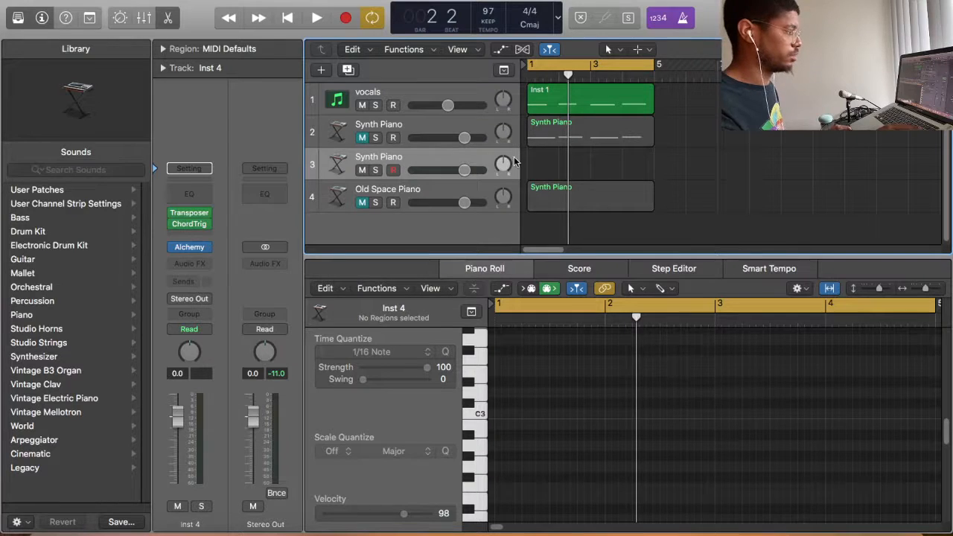
Step: Open Musical Typing, lower its octave to C2 and try several minor chords on the duplicated Synth Piano
key(super+k)
key(a)
key(f)
key(a)
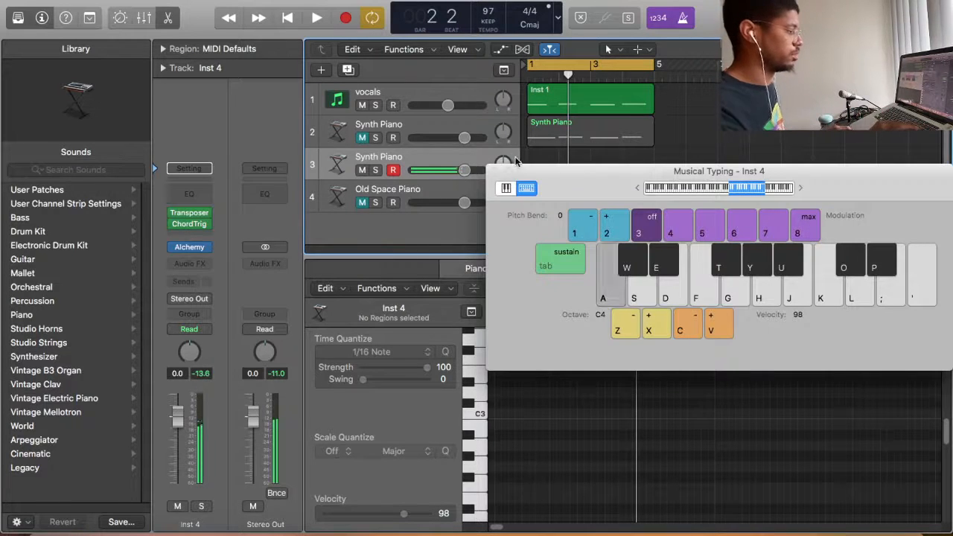
key(z)
key(z)
key(a)
key(f)
key(g)
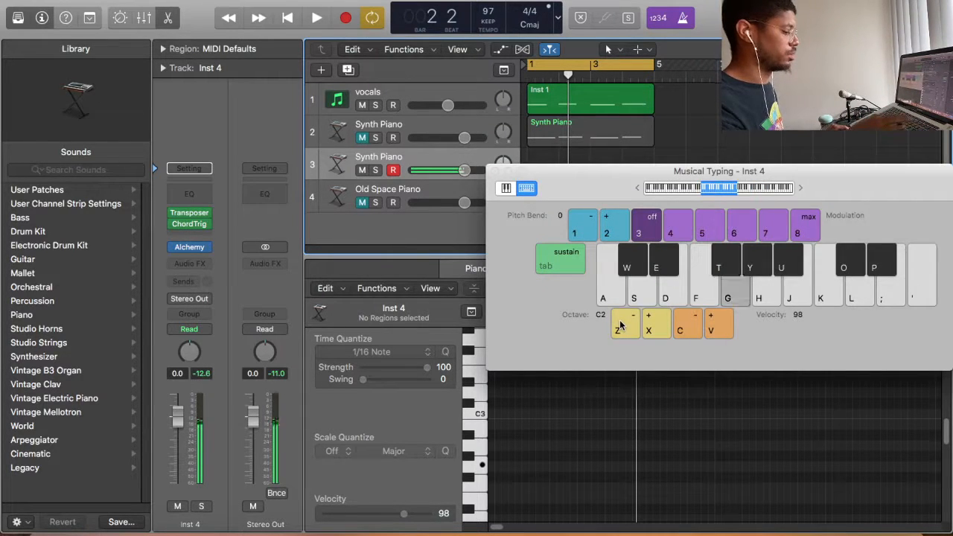
key(k)
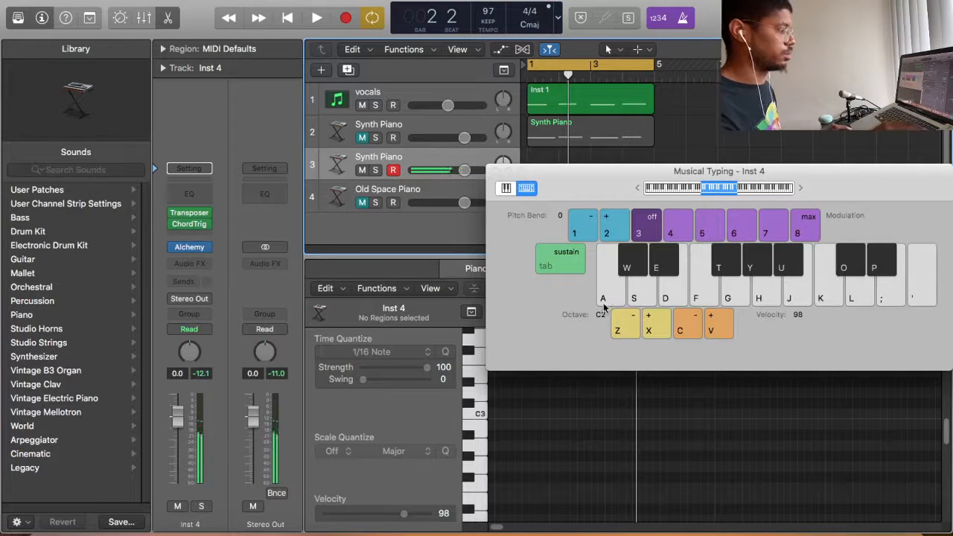
Step: Rehearse a minor chord progression on the duplicated Synth Piano at octave C2 over the looping vocals, without recording
key(space)
key(a)
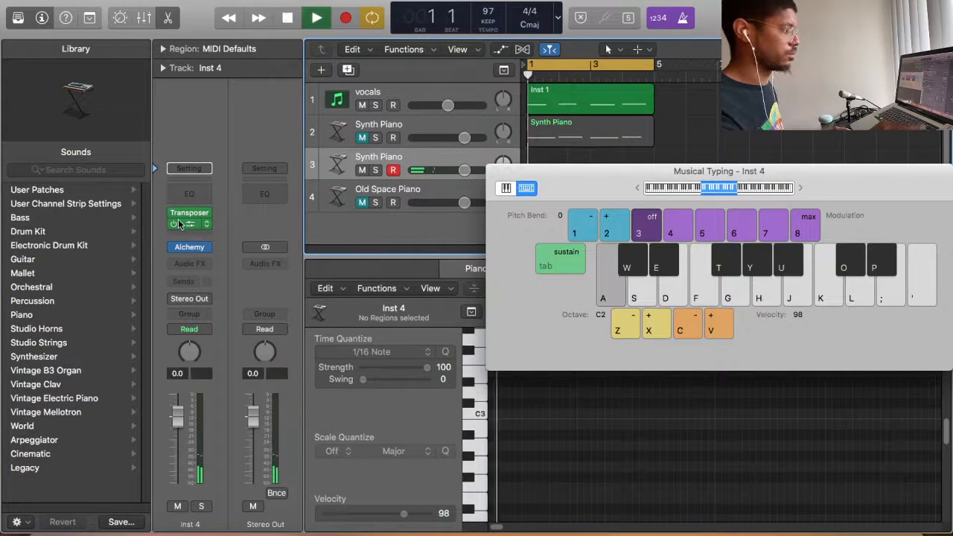
key(a)
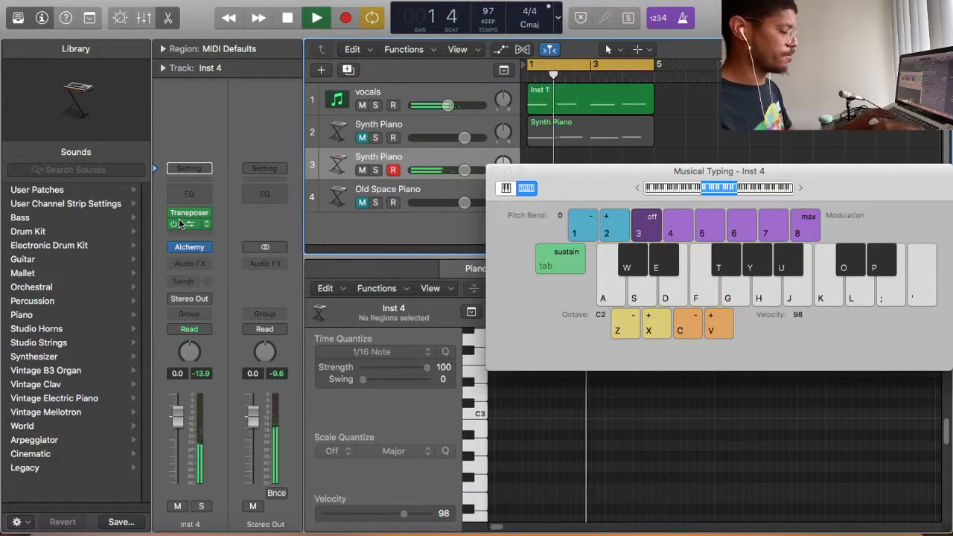
key(d)
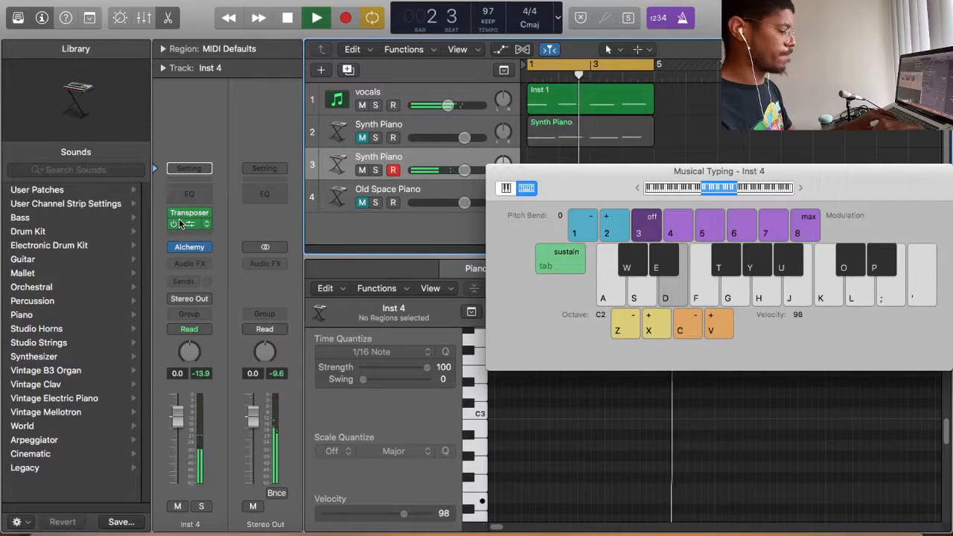
key(h)
key(j)
key(k)
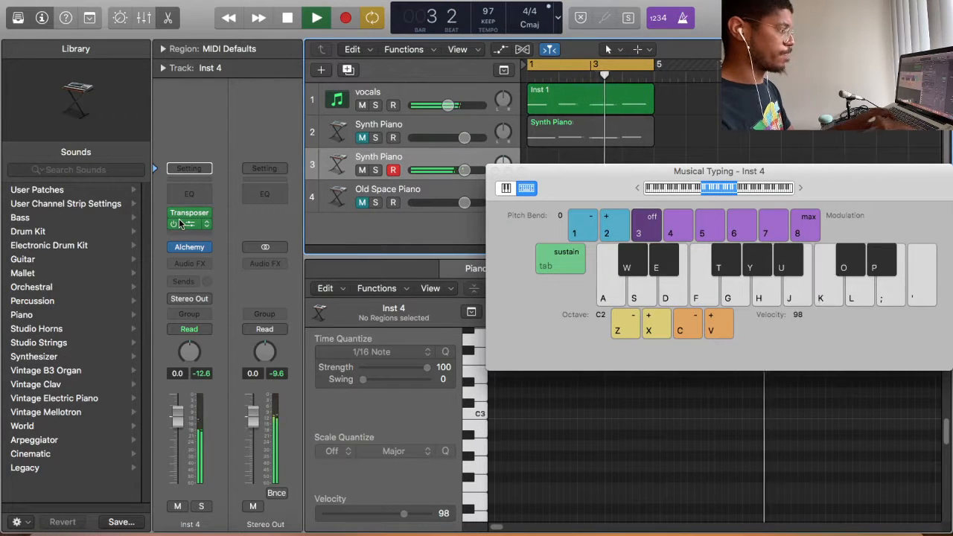
click(575, 199)
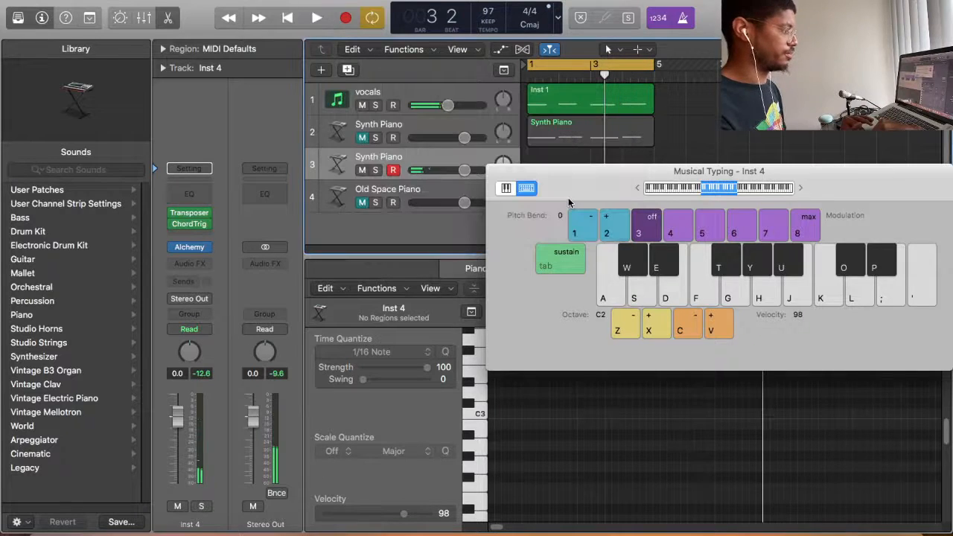
key(a)
key(d)
key(j)
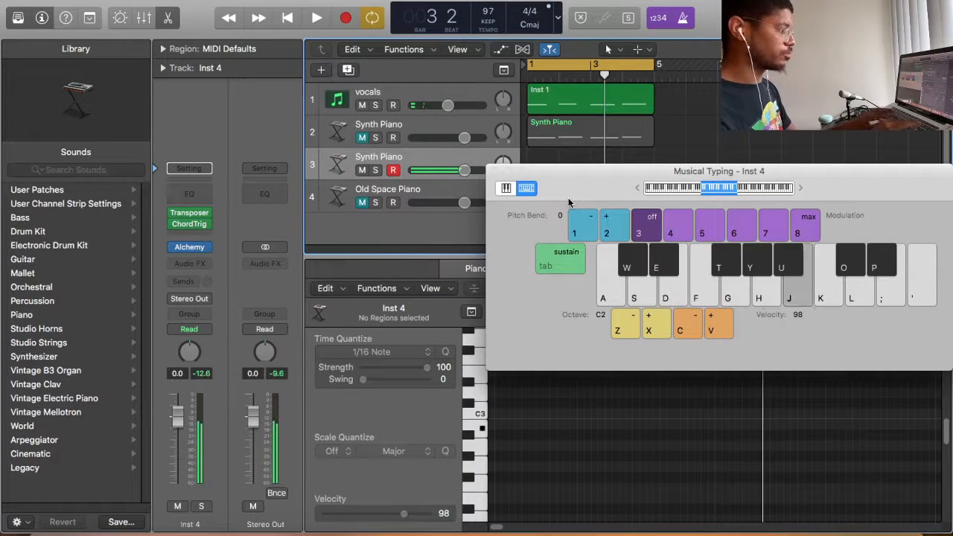
key(space)
key(d)
key(a)
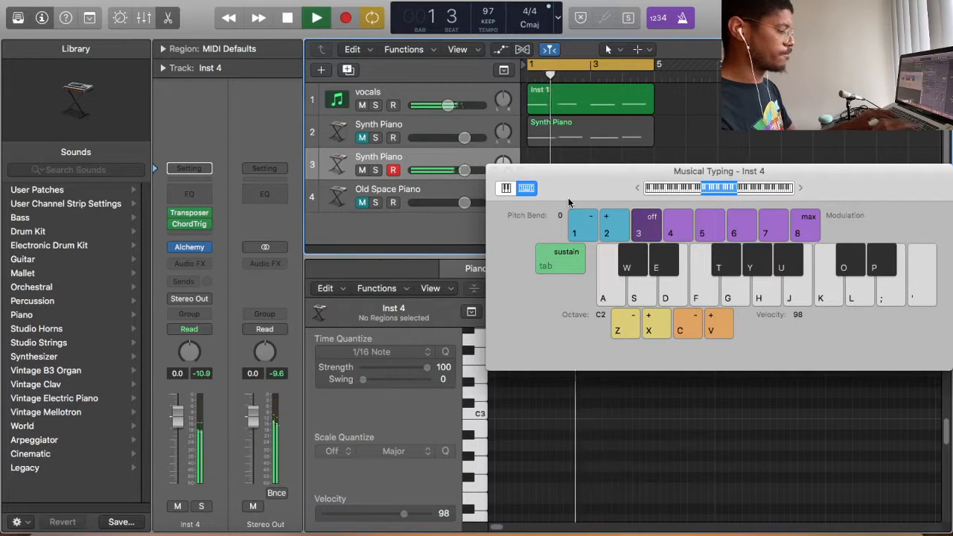
key(d)
key(g)
key(h)
key(j)
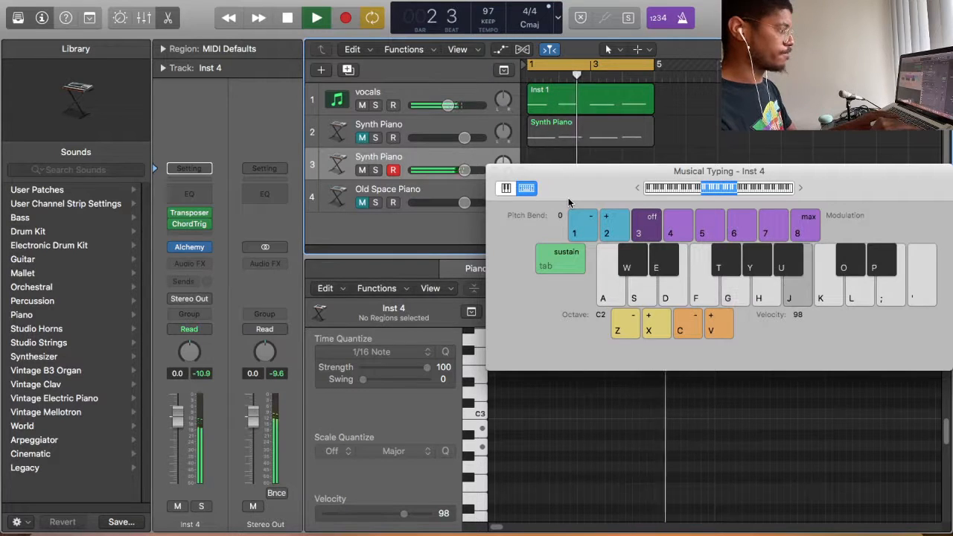
key(a)
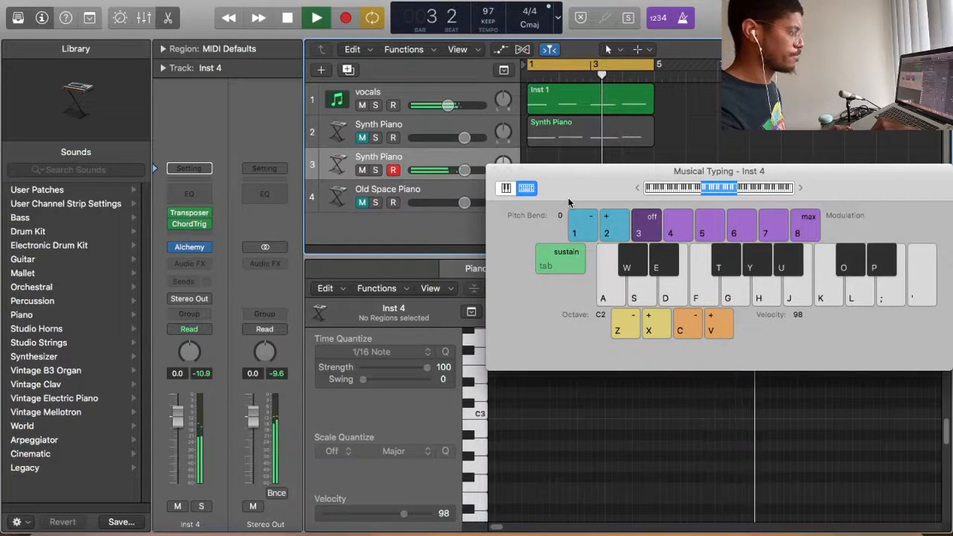
key(a)
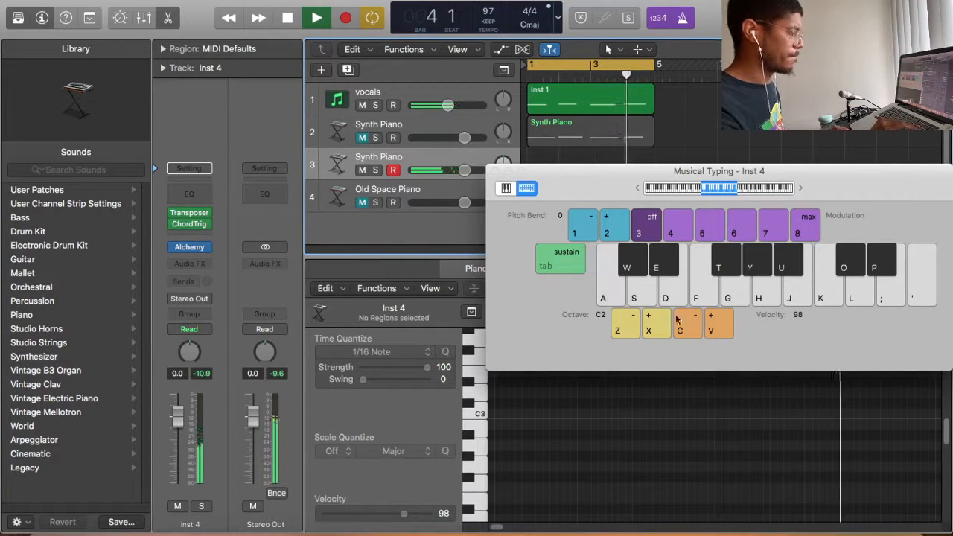
key(f)
key(l)
key(l)
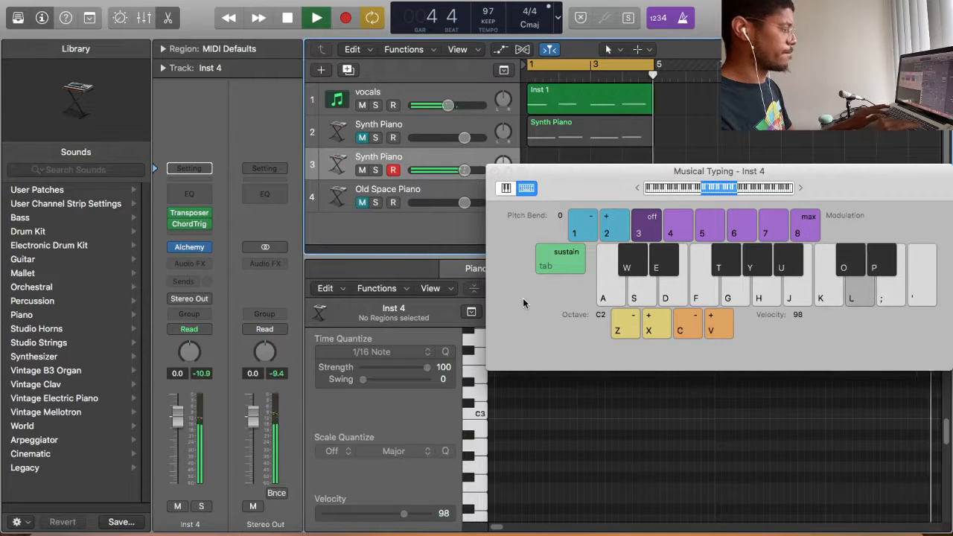
key(a)
key(space)
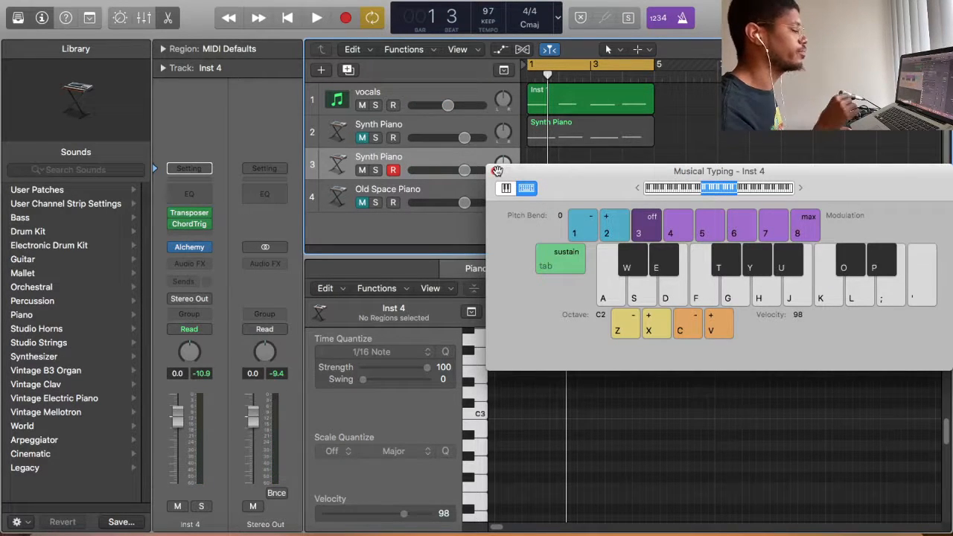
Step: Mute the duplicated Synth Piano track and close Musical Typing while the four-bar vocal loop plays
key(space)
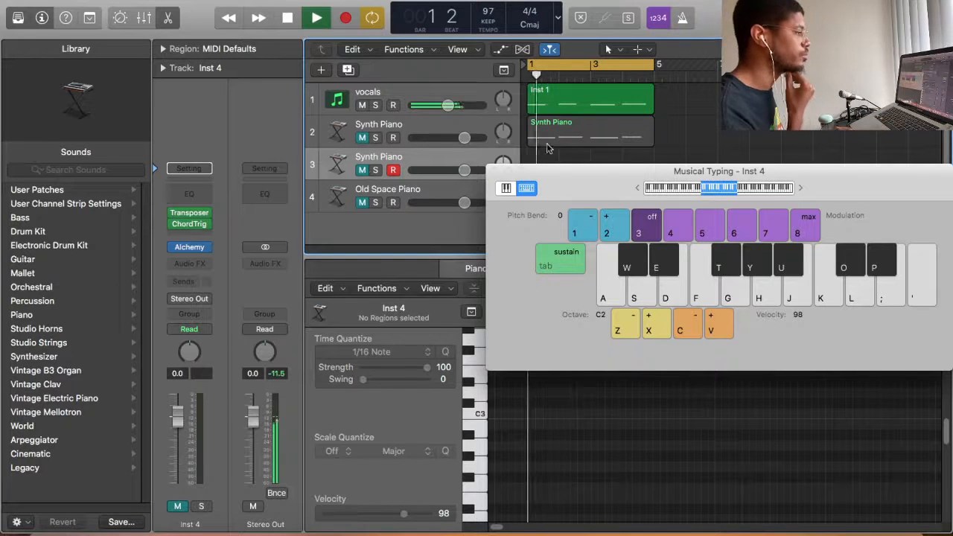
click(496, 172)
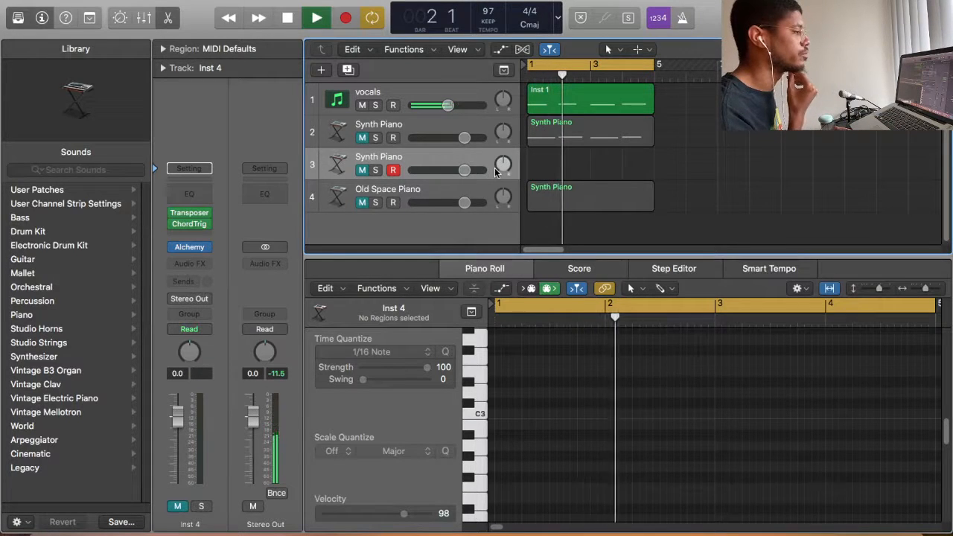
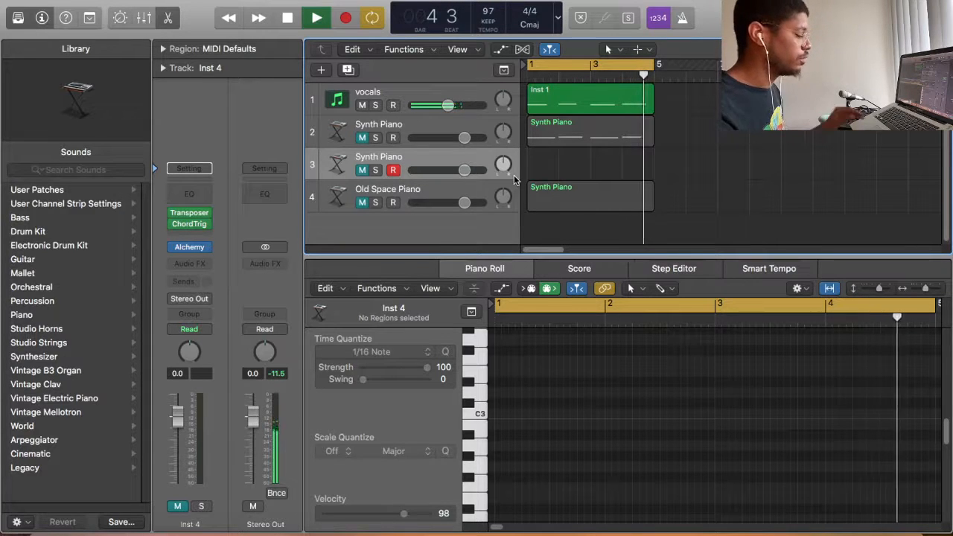
Step: Add a new audio track directly below the muted, duplicated Synth Piano track
click(191, 2)
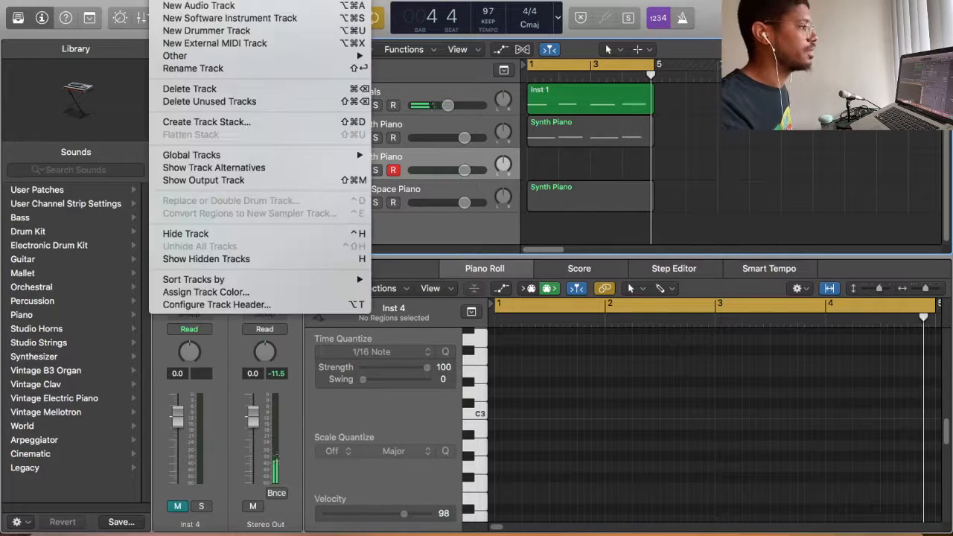
click(193, 6)
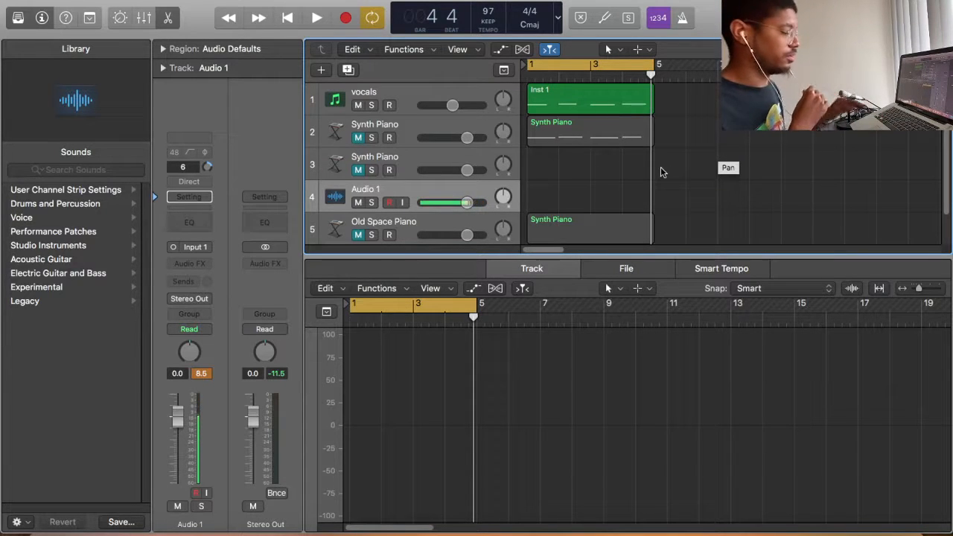
Step: Record microphone takes onto the Audio 1 track over the looping four-bar cycle, dismissing the system overload alert
key(r)
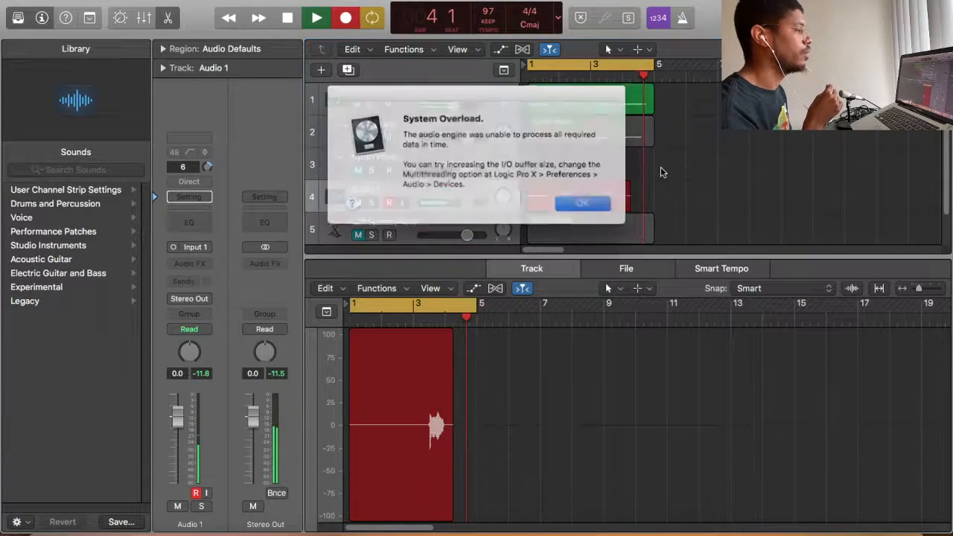
key(Return)
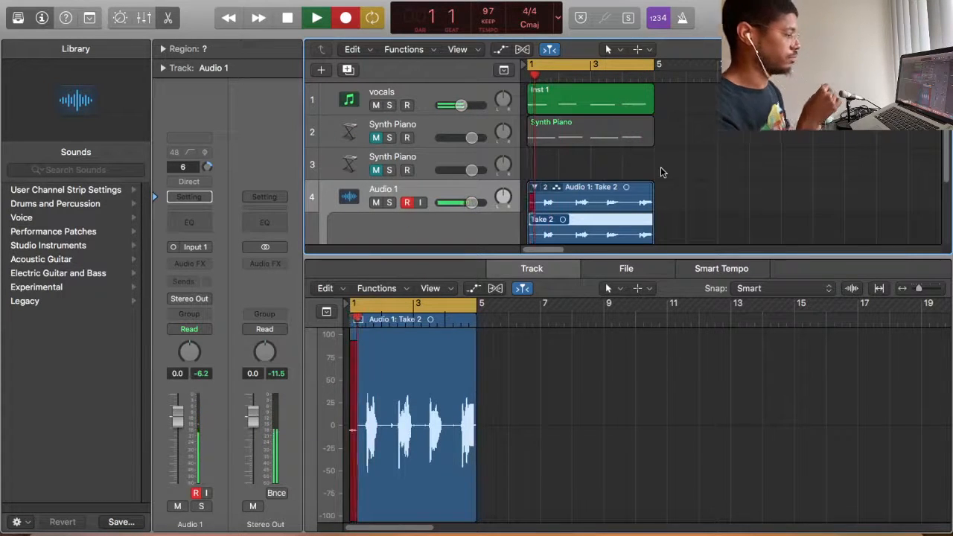
key(space)
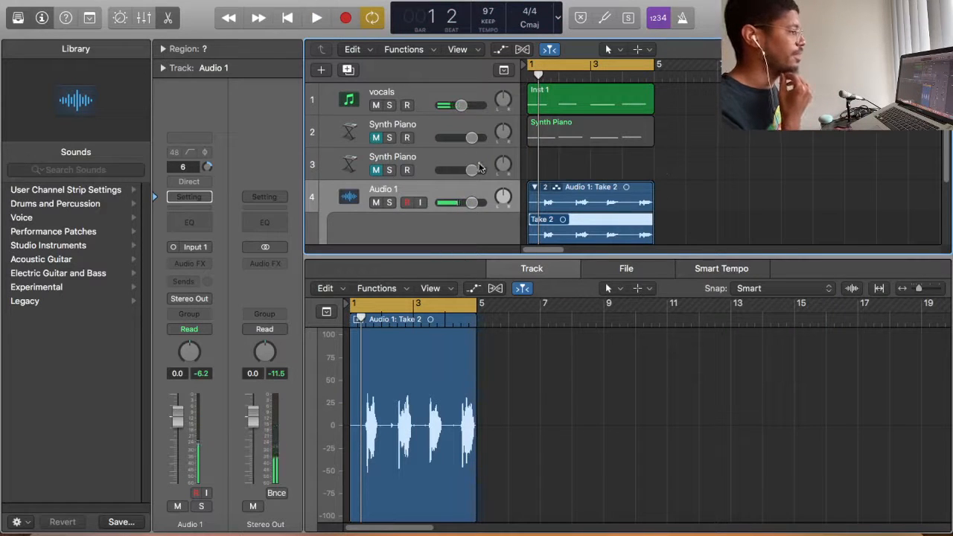
scroll(478, 170, down, 2)
scroll(478, 171, up, 2)
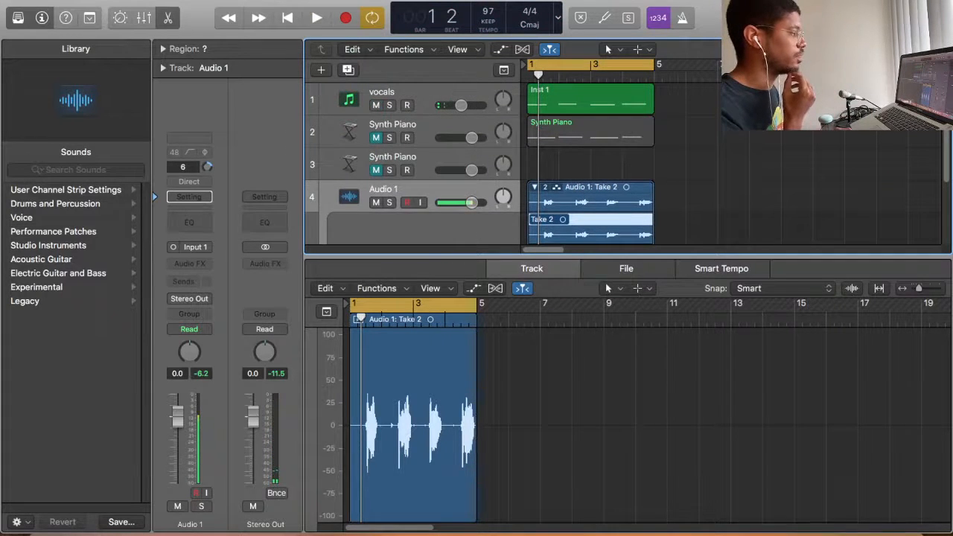
click(513, 98)
click(327, 293)
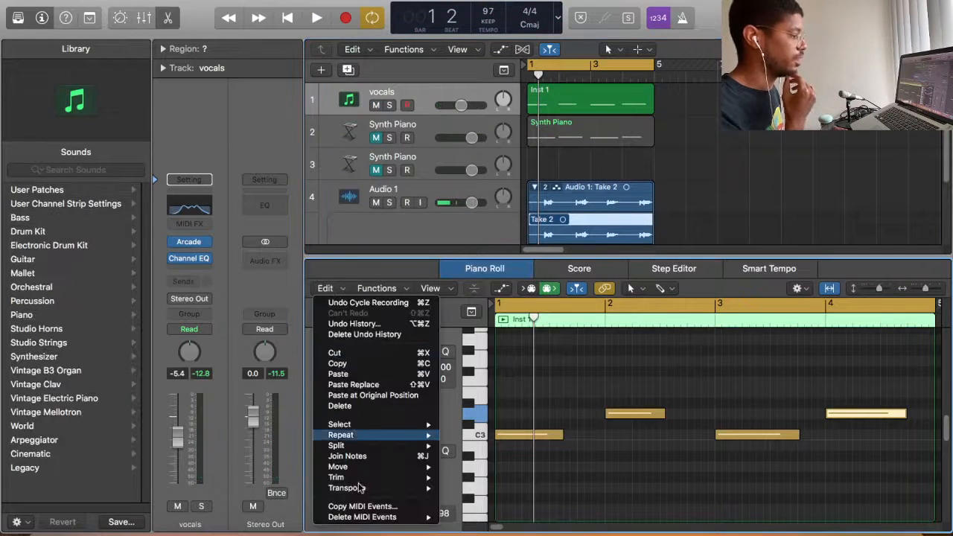
click(381, 287)
click(335, 290)
click(568, 85)
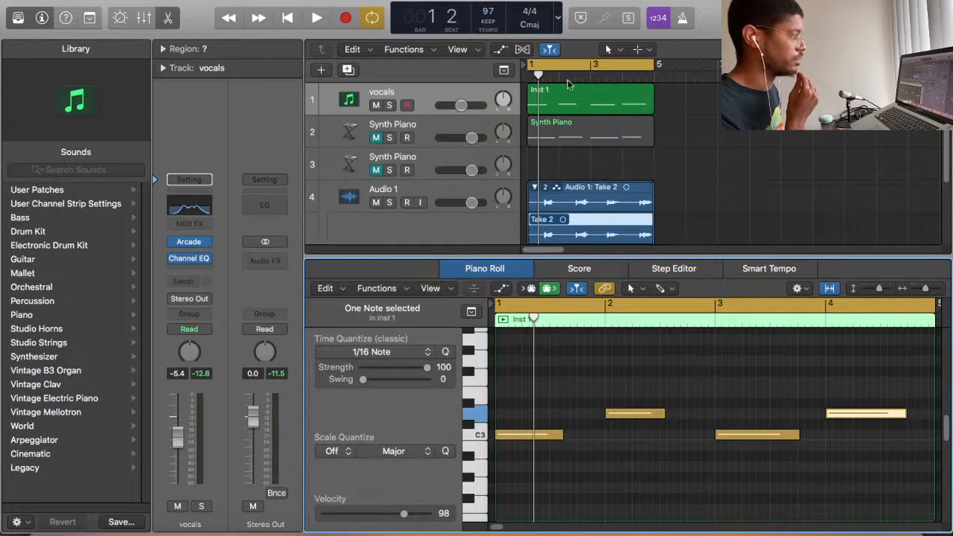
click(564, 101)
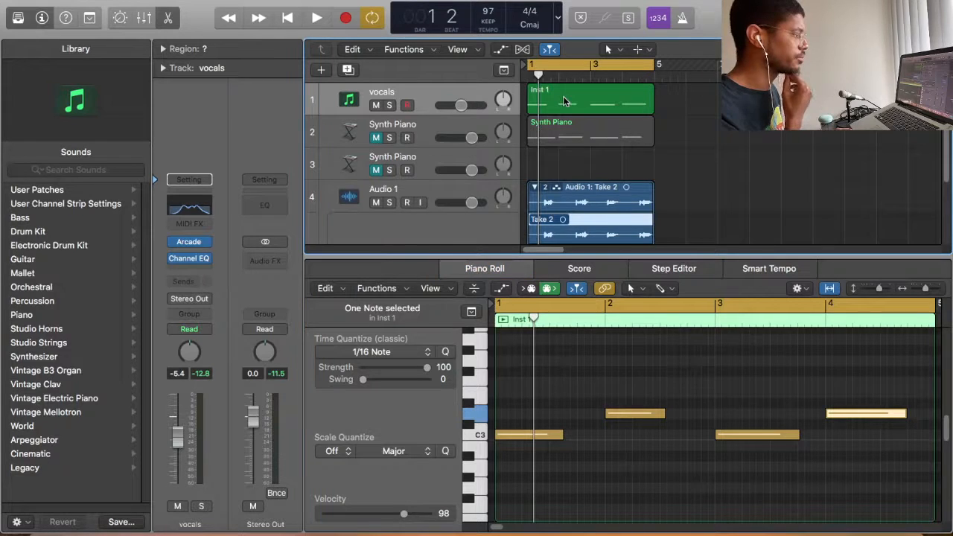
click(369, 289)
click(368, 290)
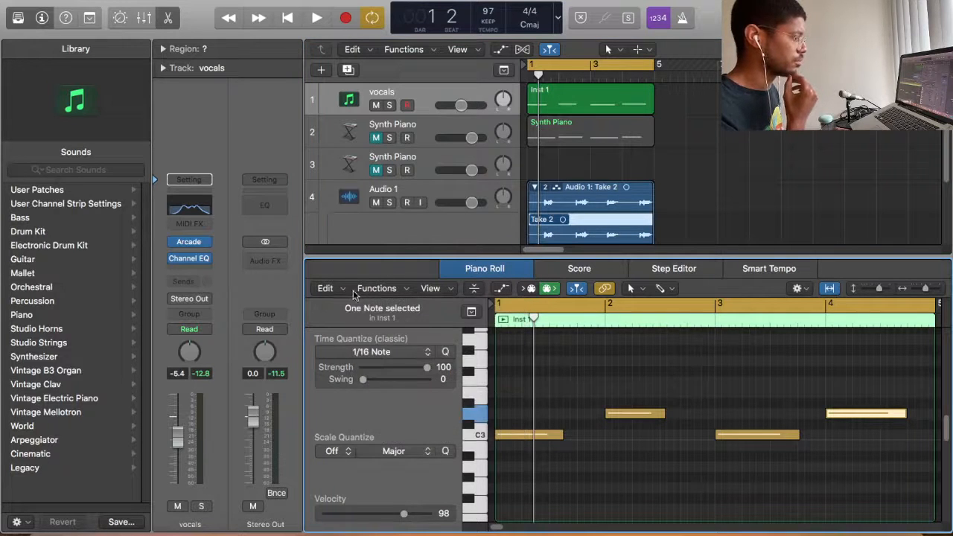
click(339, 293)
click(339, 292)
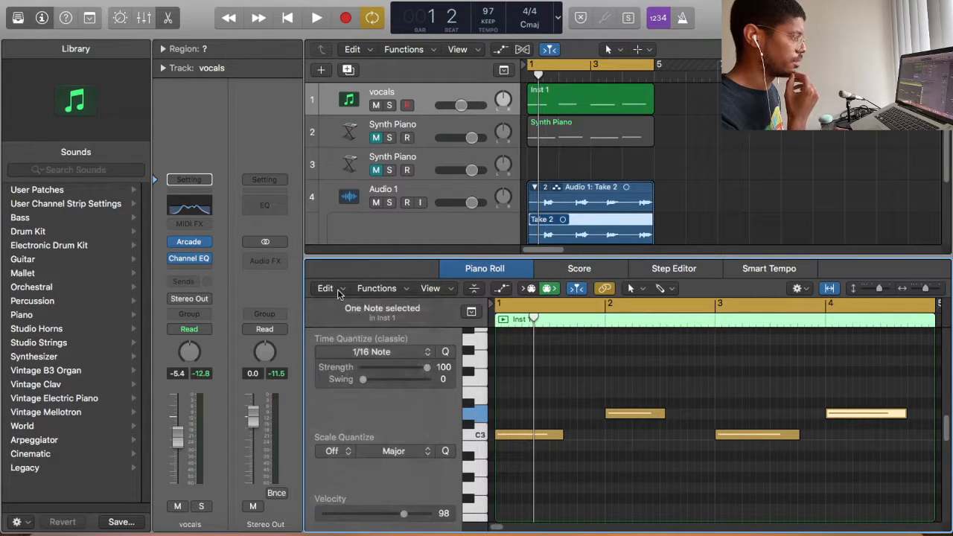
click(168, 1)
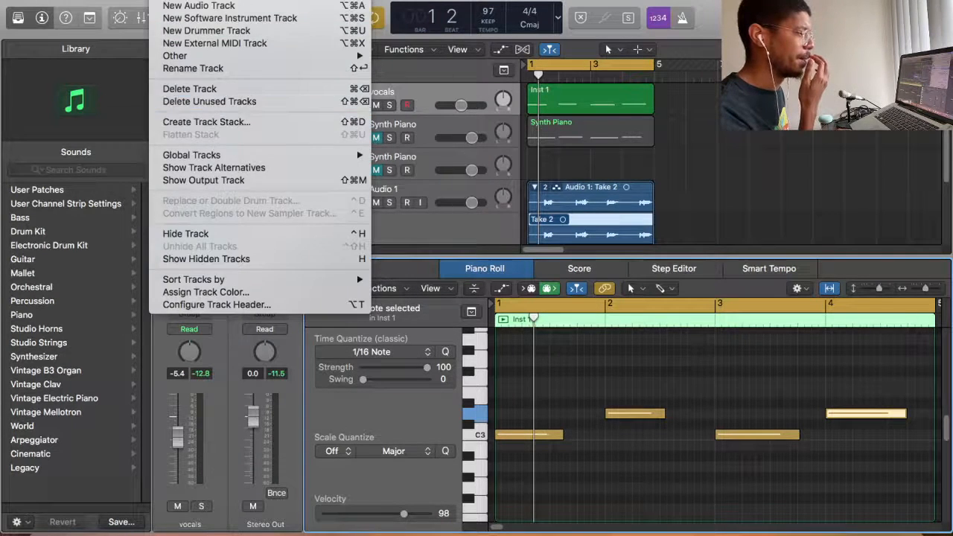
mouse_move(212, 0)
mouse_move(261, 1)
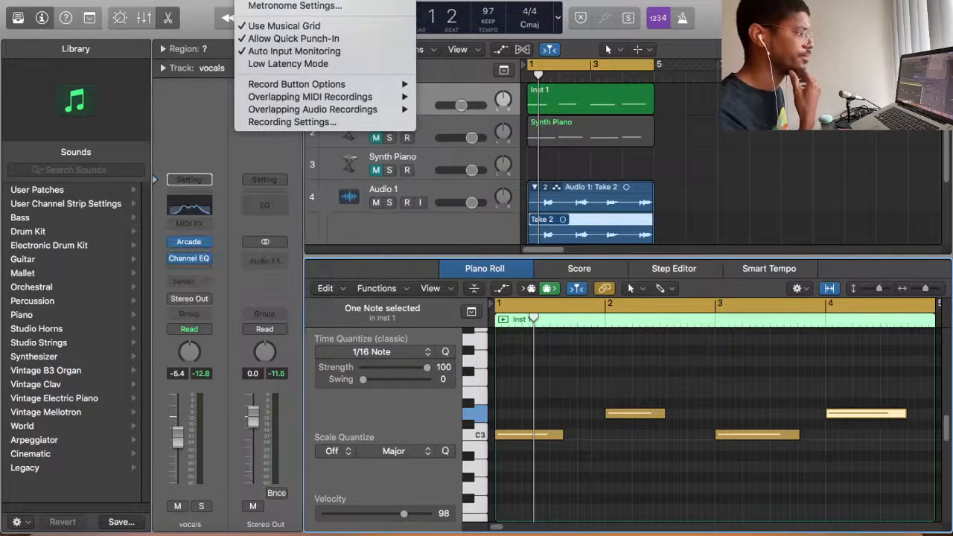
Step: Bounce the Inst 1 region in place to a new track named vocals, muting the source
click(596, 100)
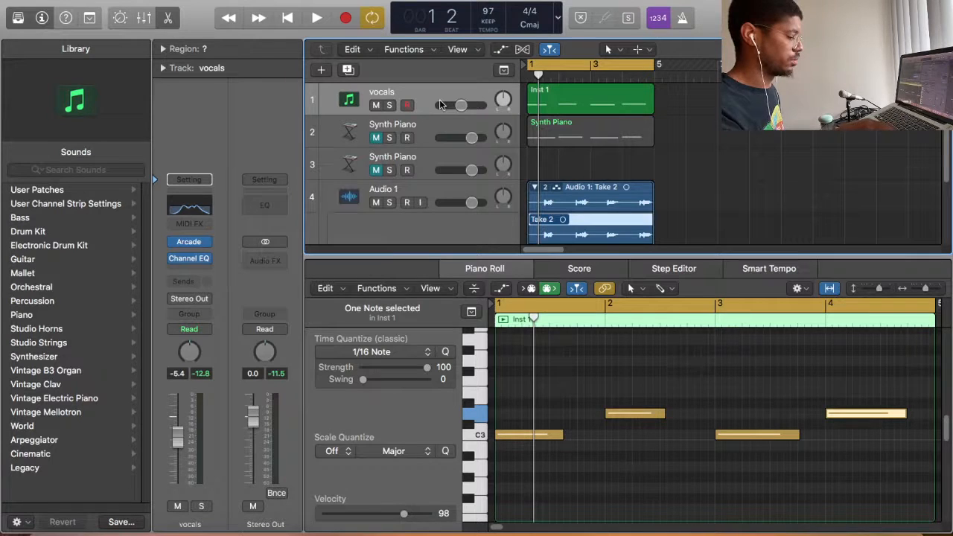
key(ctrl+b)
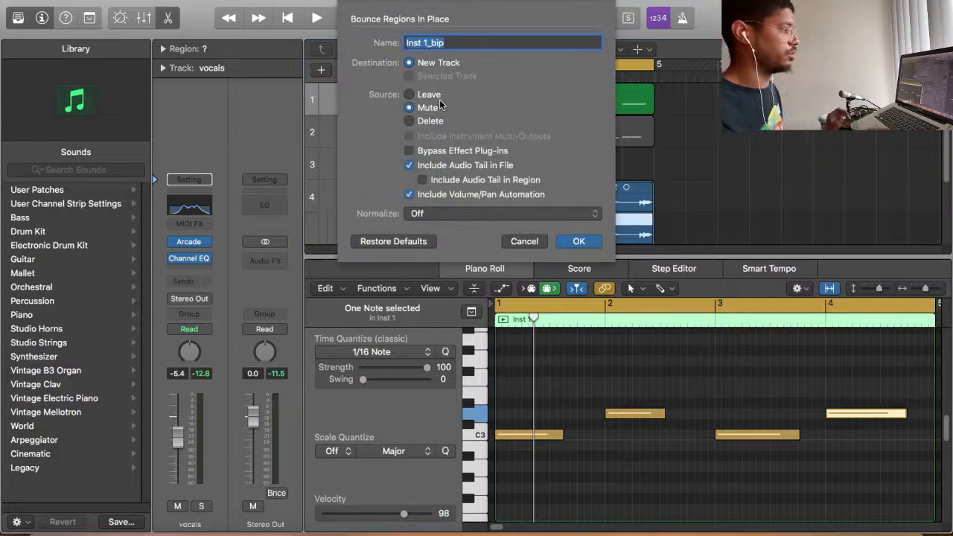
text(vocals)
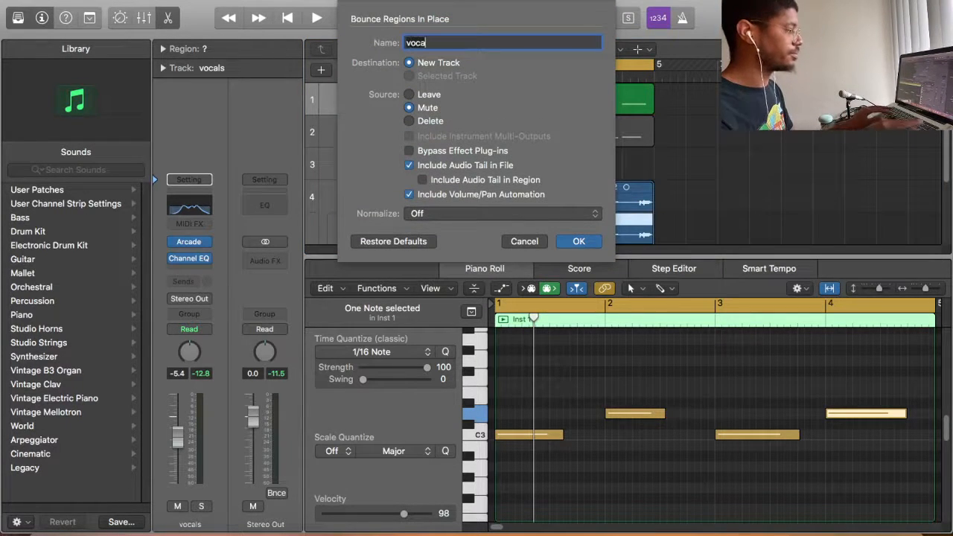
key(Return)
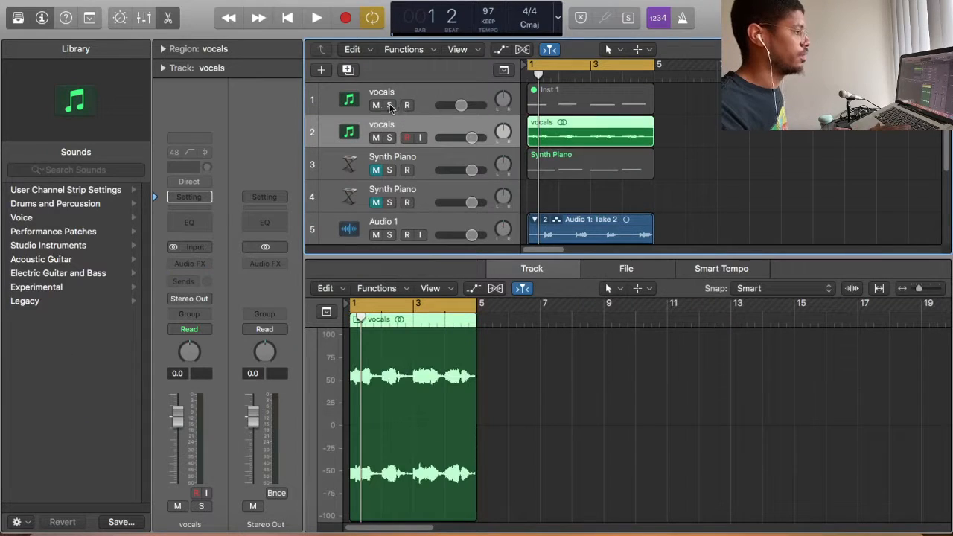
Step: Mute the original vocals track and audition the bounced loop, collapsing the take folder on Audio 1
click(375, 105)
key(space)
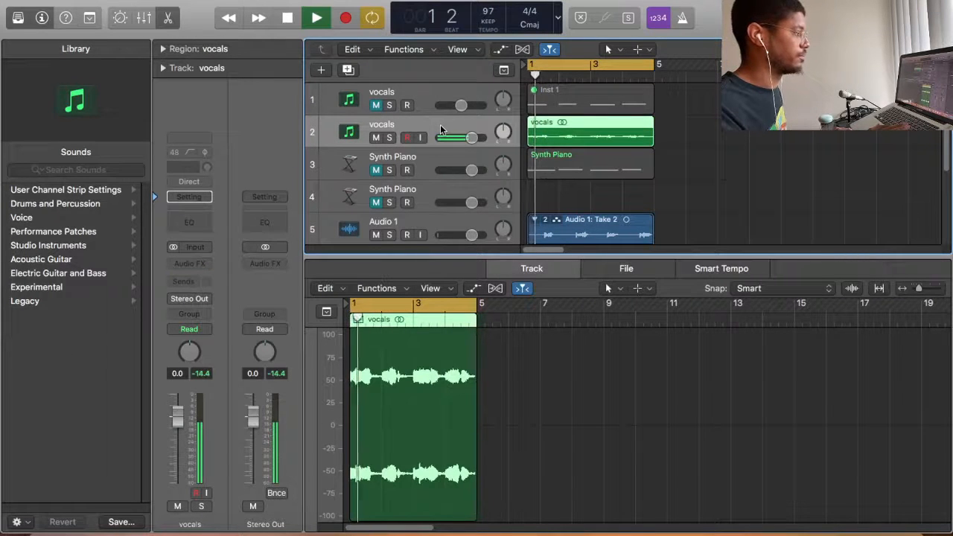
scroll(535, 170, down, 2)
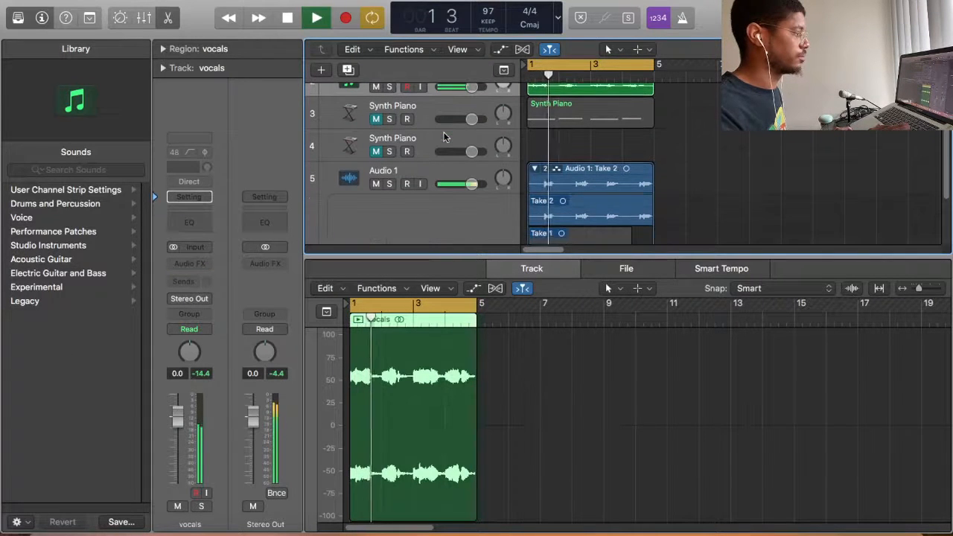
click(535, 170)
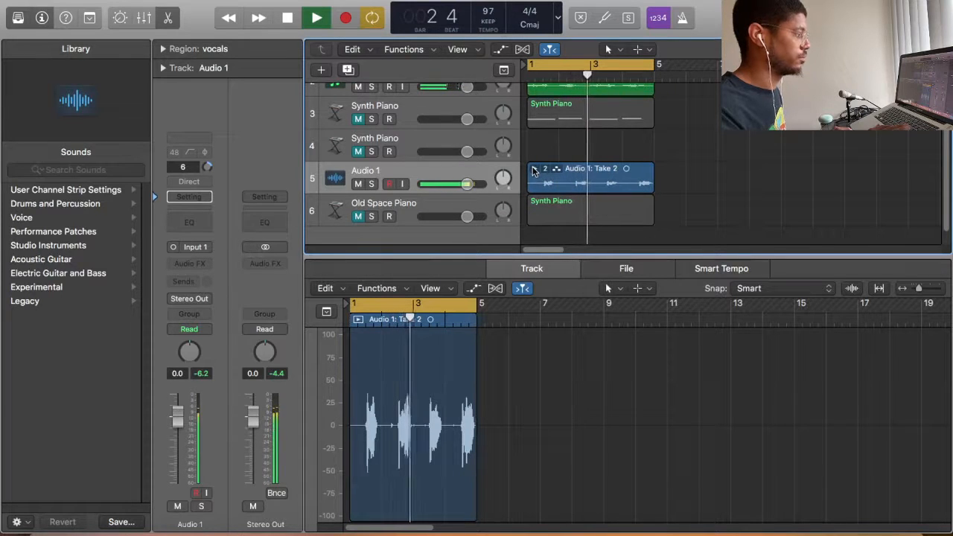
key(space)
click(328, 289)
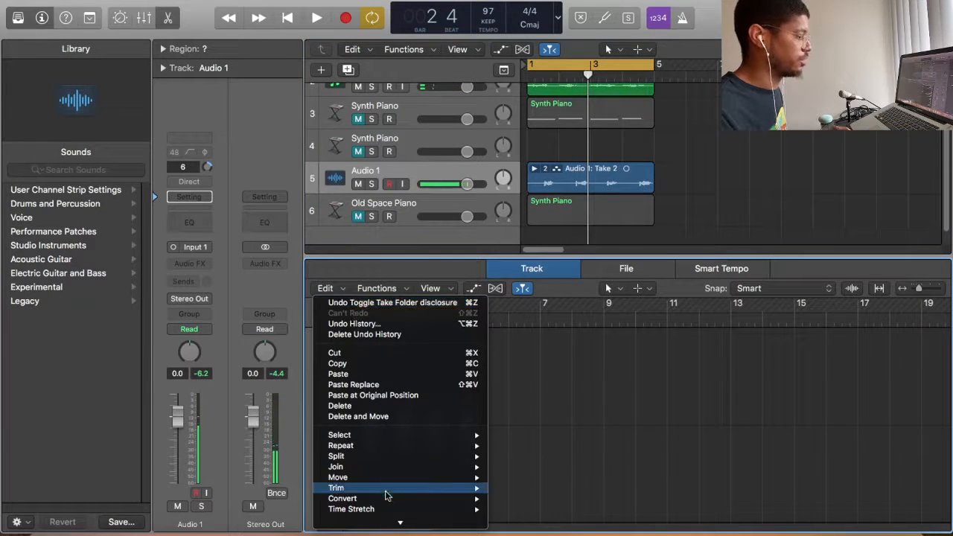
click(388, 494)
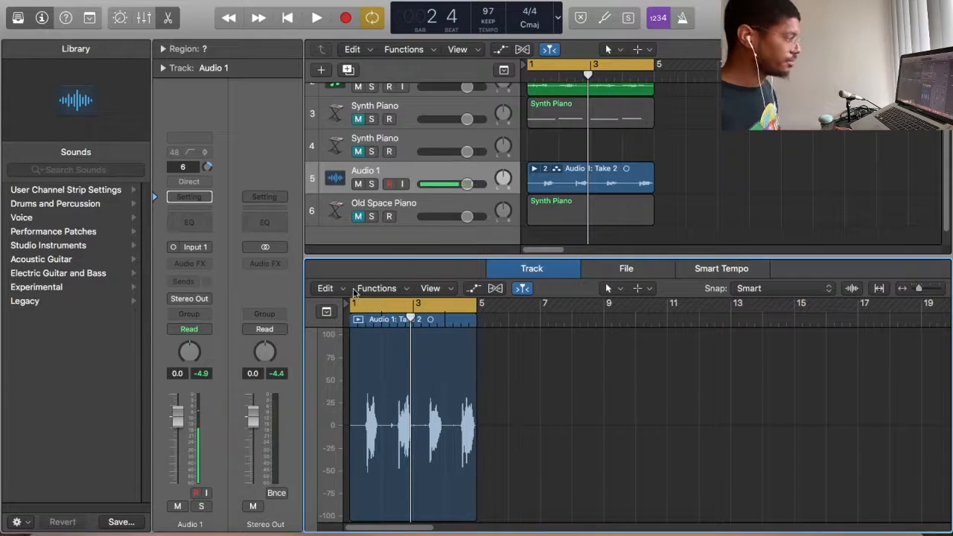
click(376, 288)
click(561, 175)
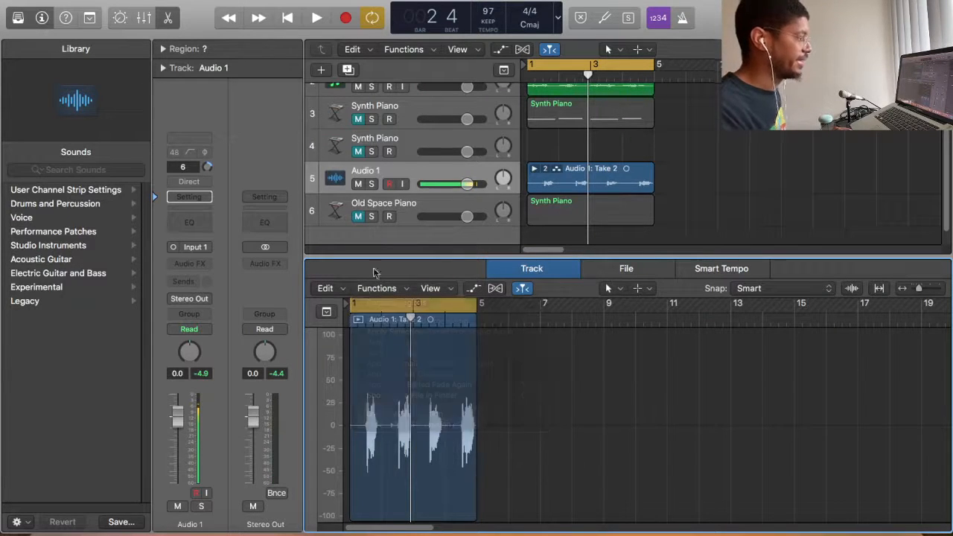
Step: Flatten the take folder on Audio 1 with Take 2 as the active take
right_click(574, 171)
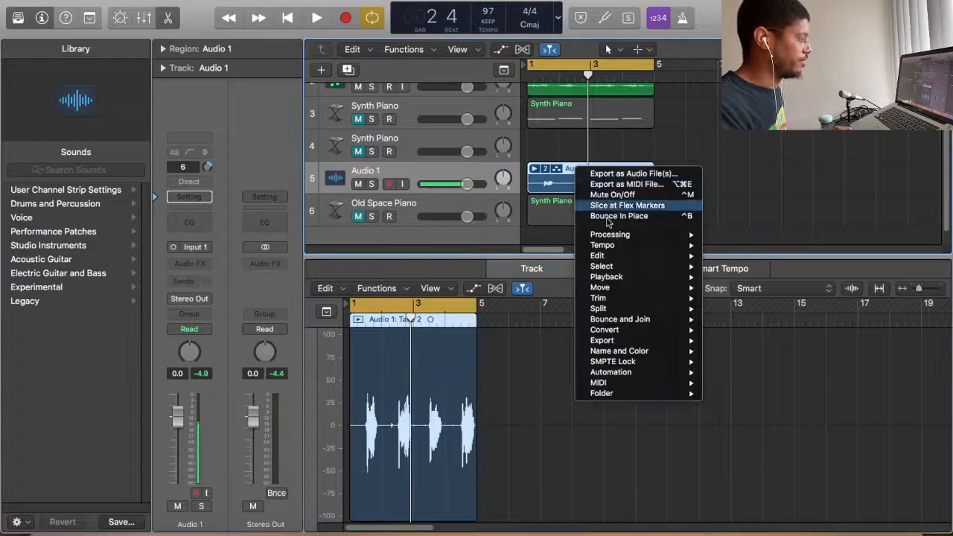
click(553, 170)
click(548, 171)
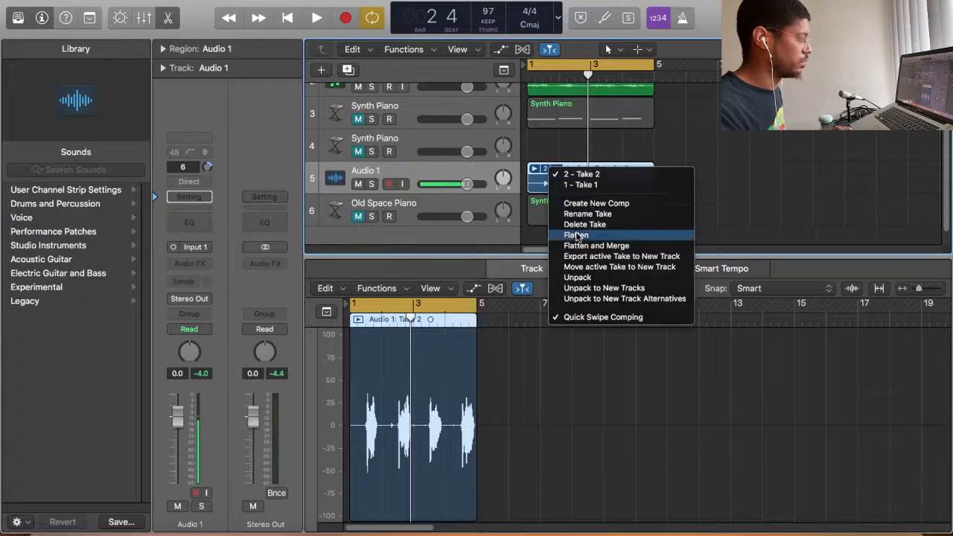
click(576, 237)
double_click(566, 192)
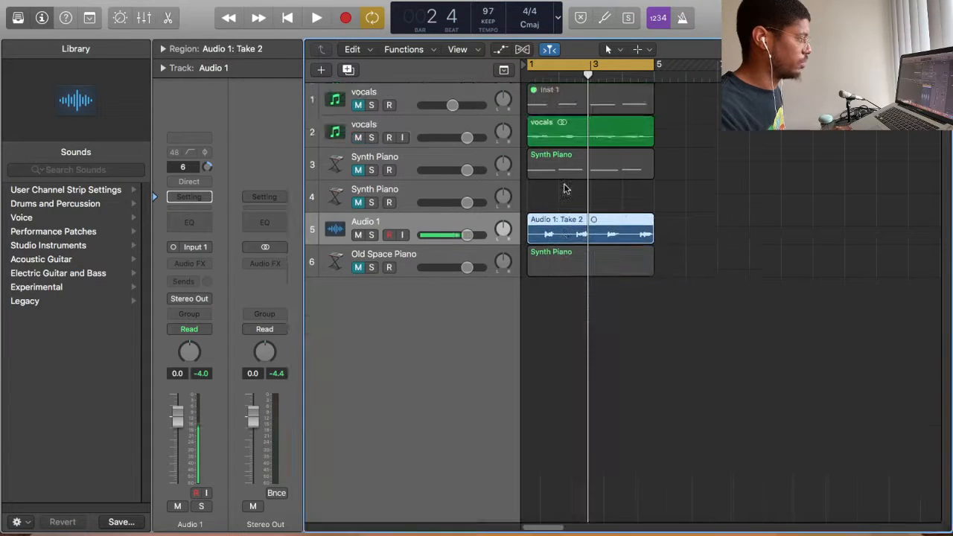
Step: Enable Flex on the Take 2 region, analyze its audio for flex editing and choose the Flex Pitch mode
double_click(570, 238)
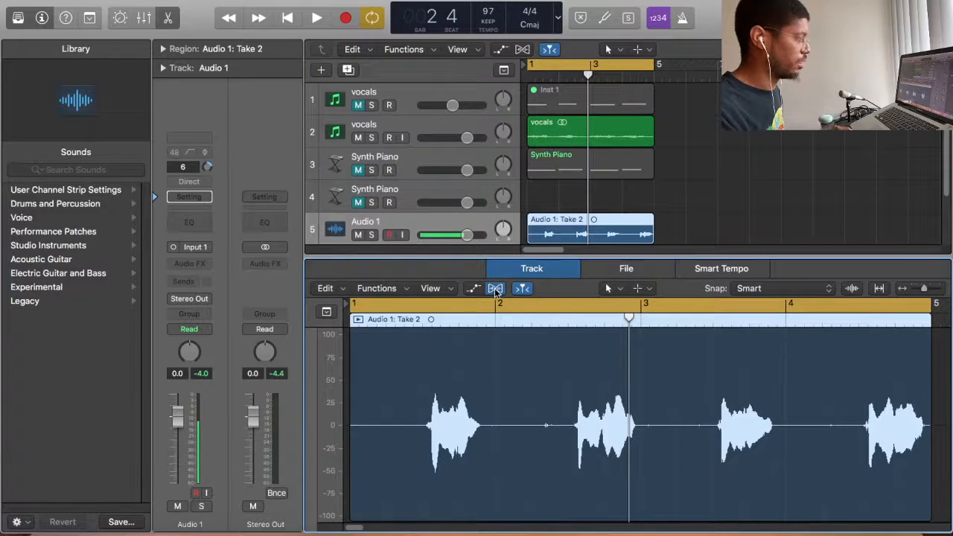
click(495, 289)
click(546, 182)
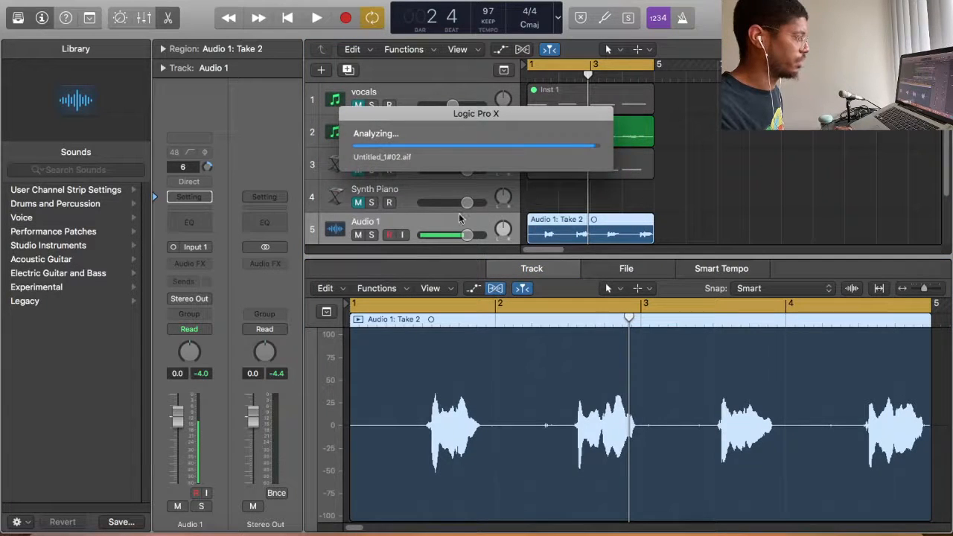
click(325, 288)
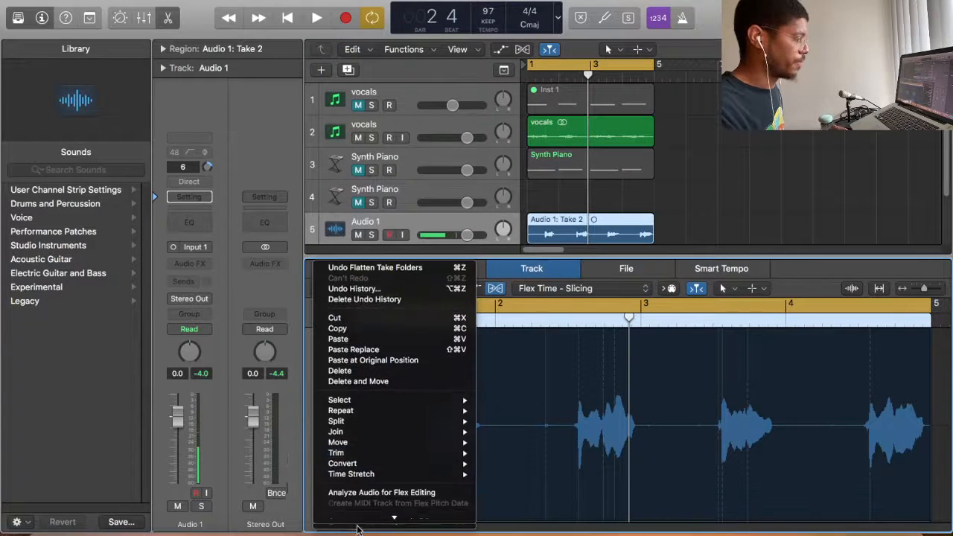
click(364, 494)
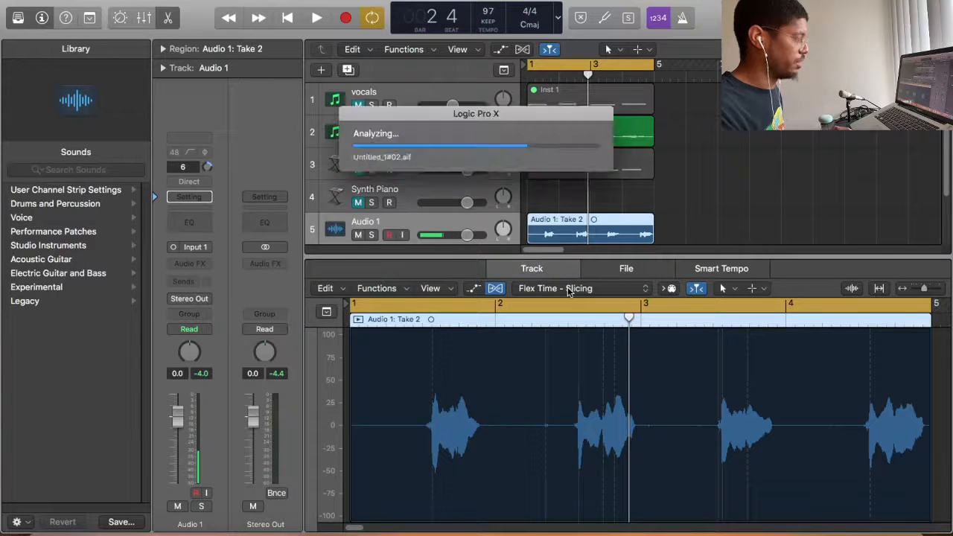
click(567, 289)
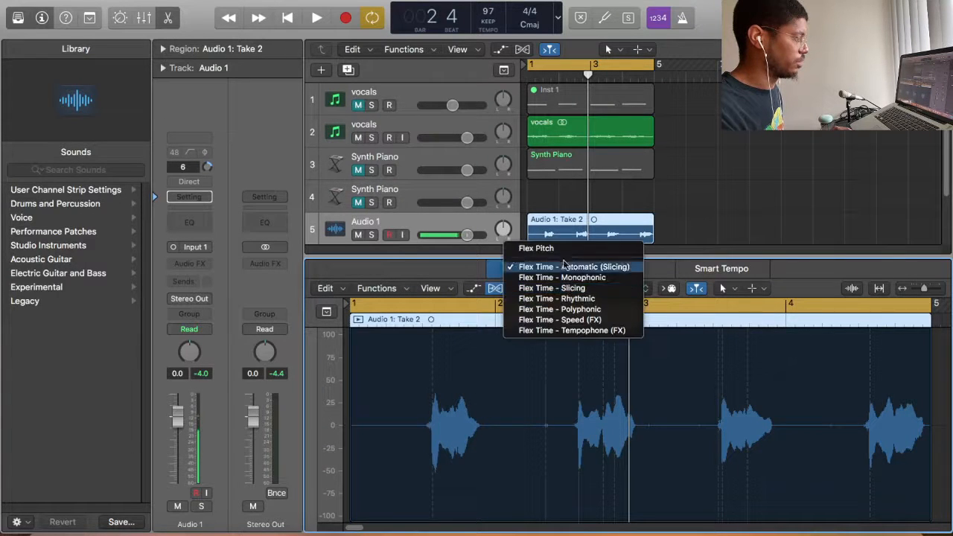
click(564, 250)
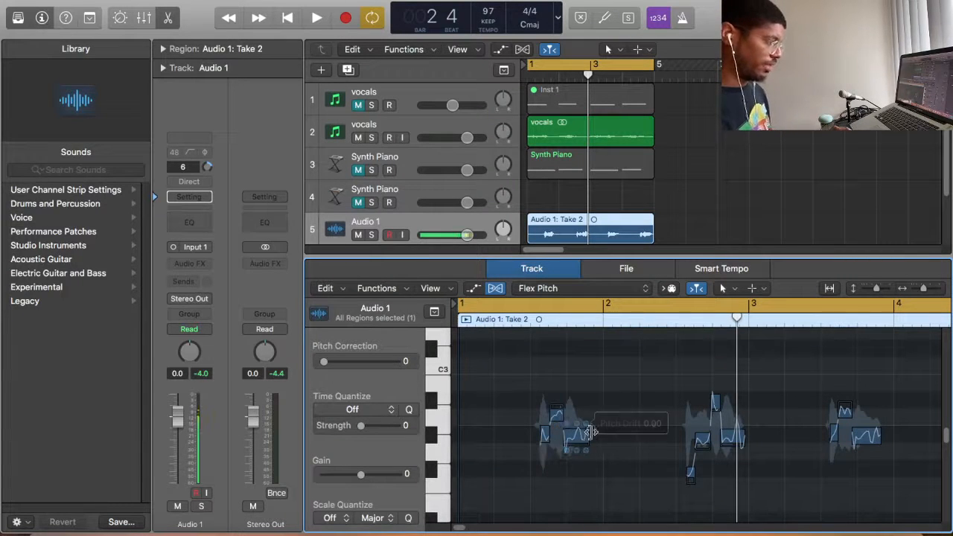
Step: Create a MIDI track from the Flex Pitch data of Take 2 and mute the Audio 1 track
click(326, 289)
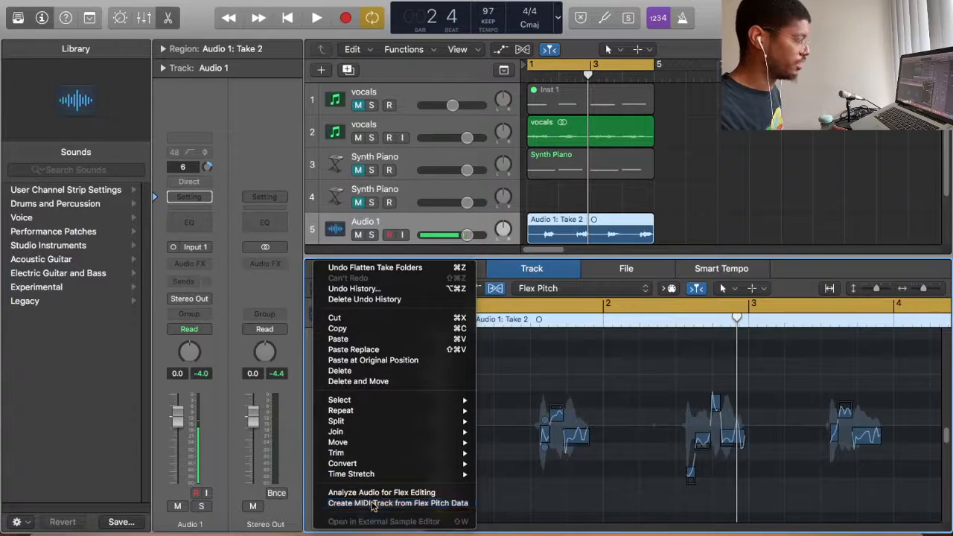
click(374, 504)
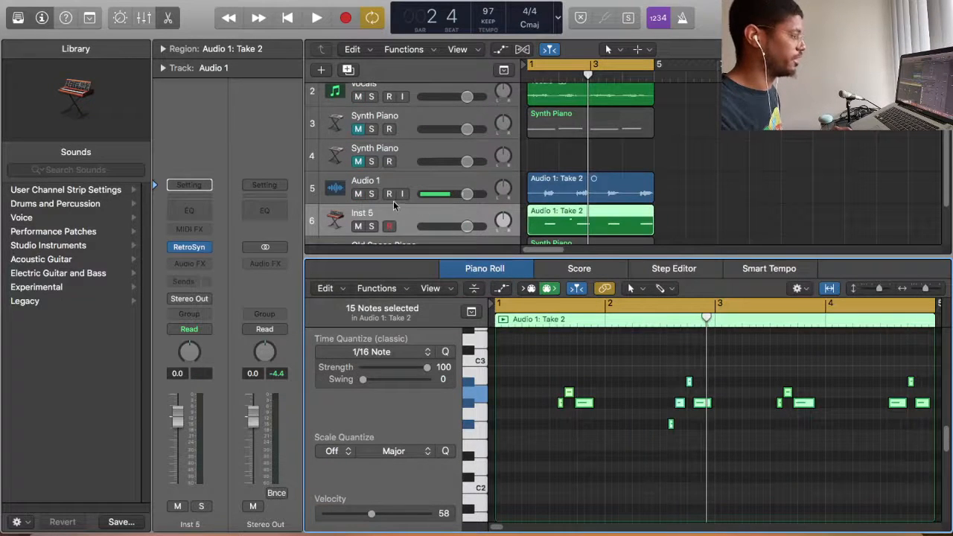
click(358, 194)
Step: Scale-quantize all notes of the converted Take 2 MIDI region to D# Natural Minor
drag(535, 425, 564, 405)
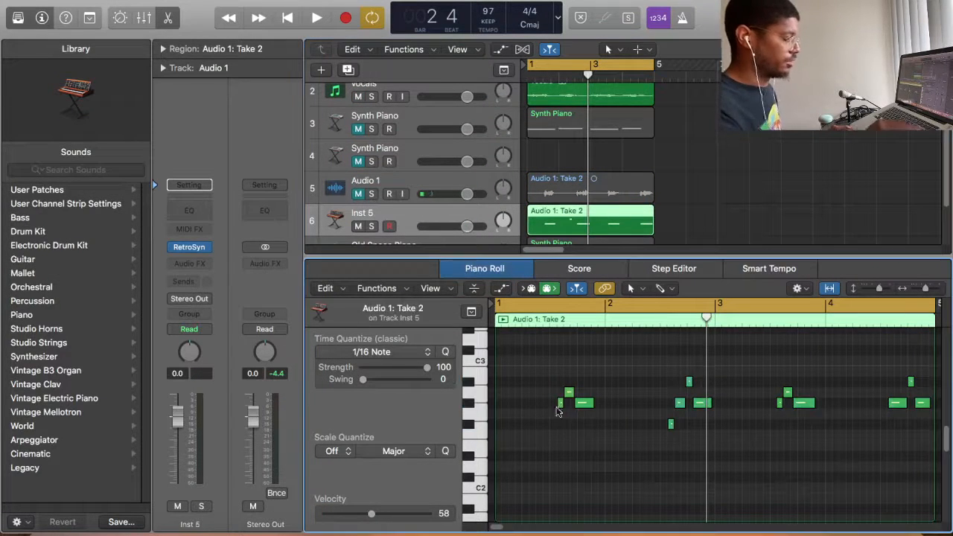
click(339, 451)
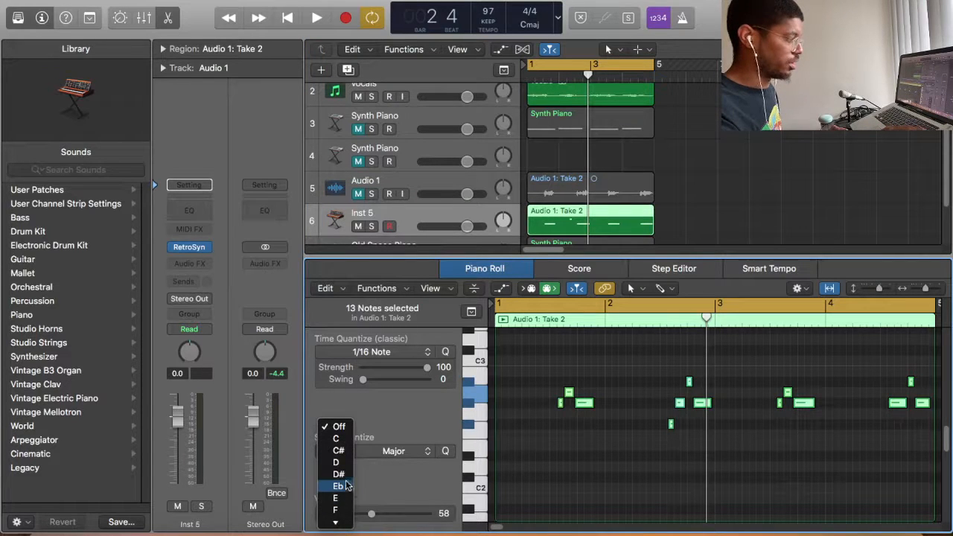
click(346, 474)
click(388, 454)
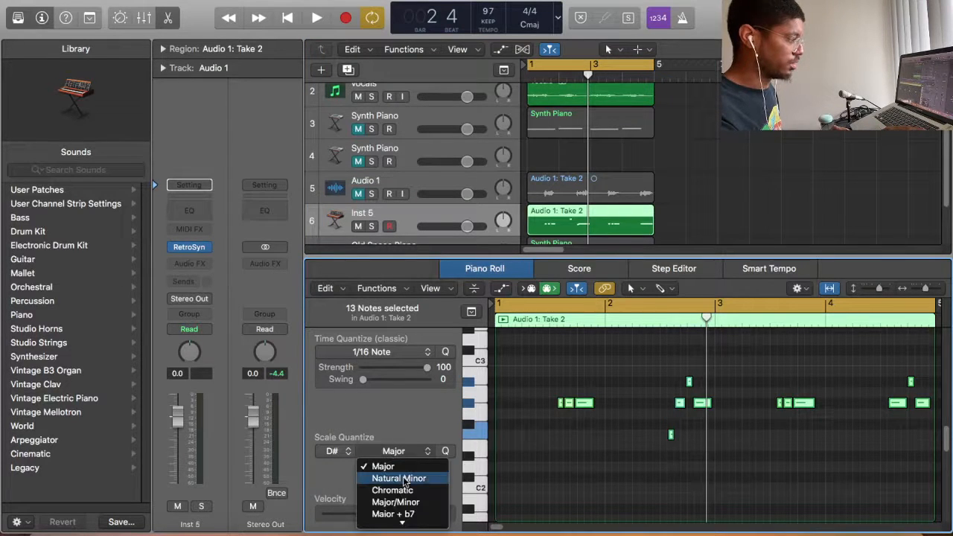
click(440, 478)
click(597, 450)
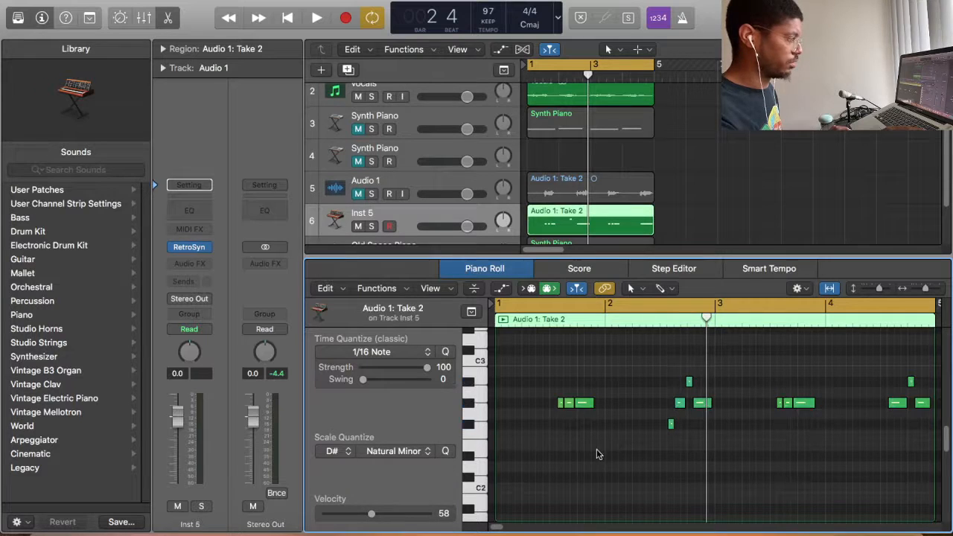
Step: Audition the scale-quantized melody on Inst 5 against the vocal loop, checking the notes on its most-used pitch
key(space)
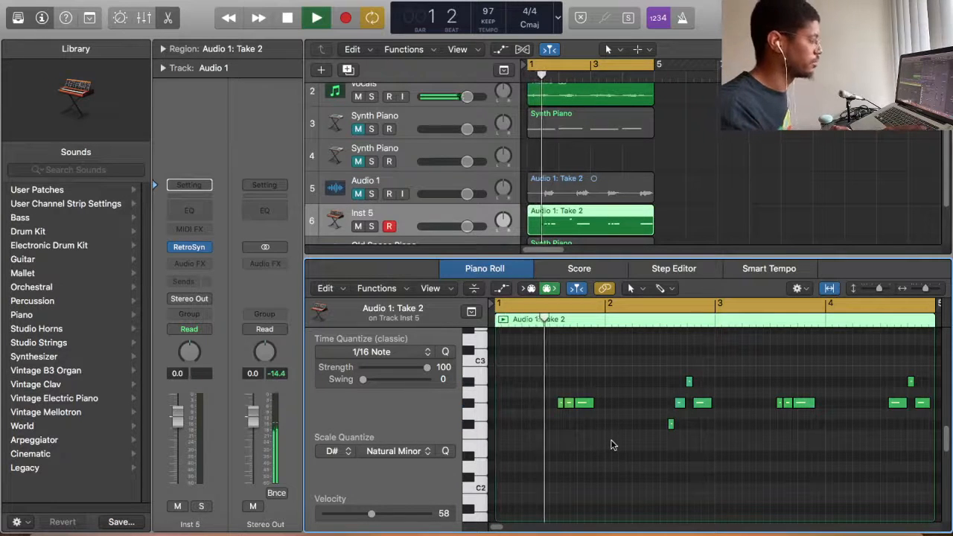
scroll(611, 445, up, 1)
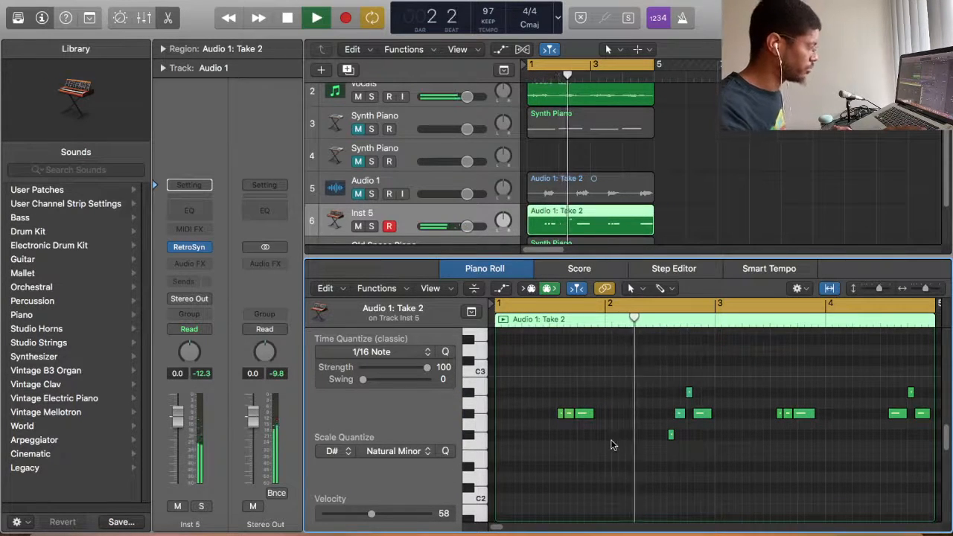
key(space)
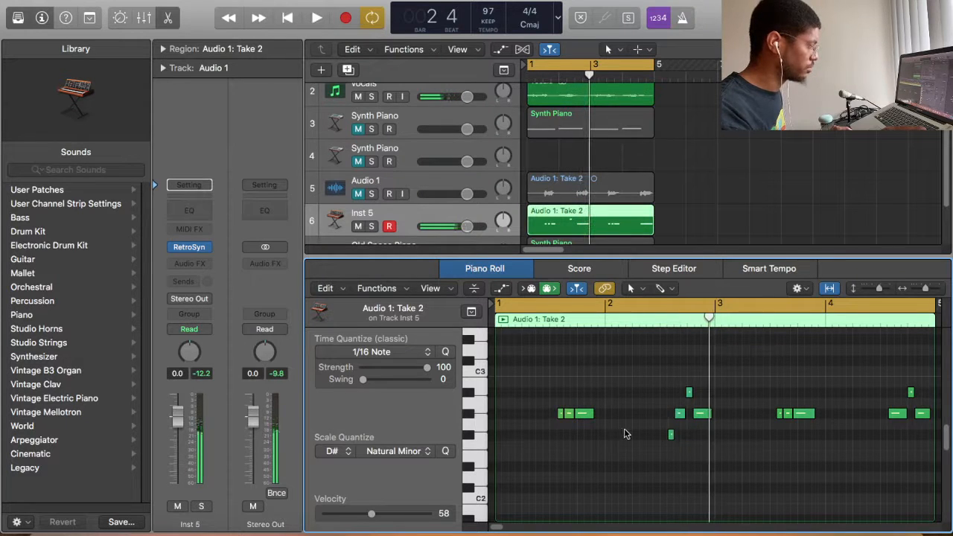
key(super+a)
key(space)
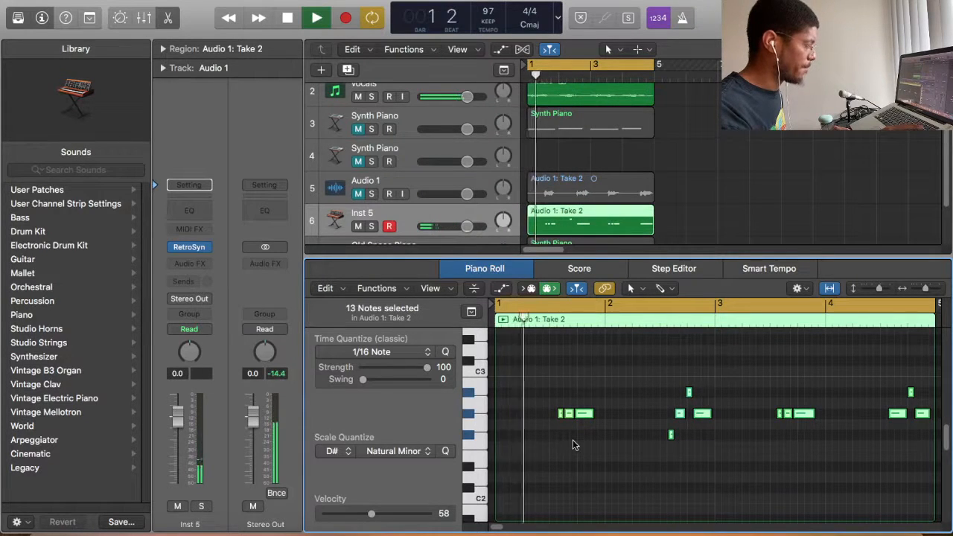
key(space)
click(574, 442)
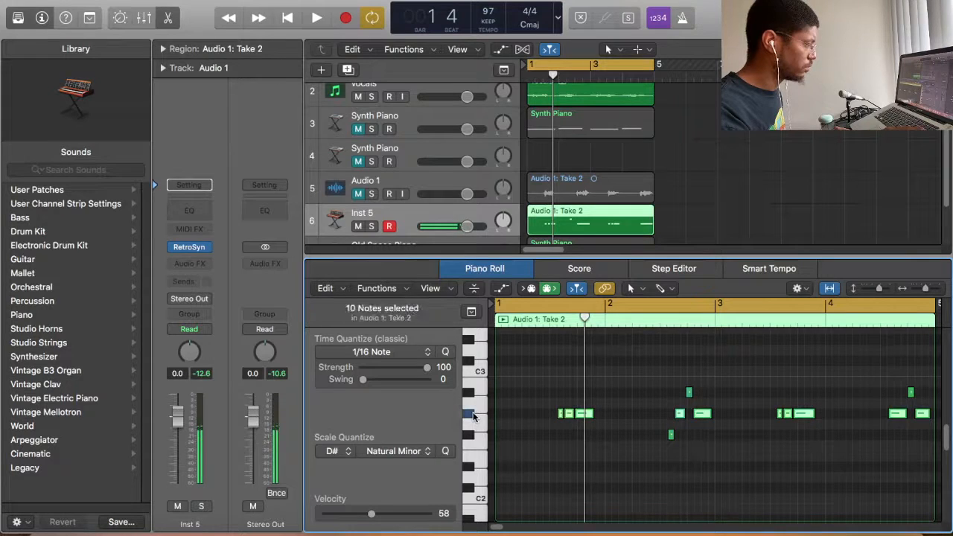
click(605, 434)
key(space)
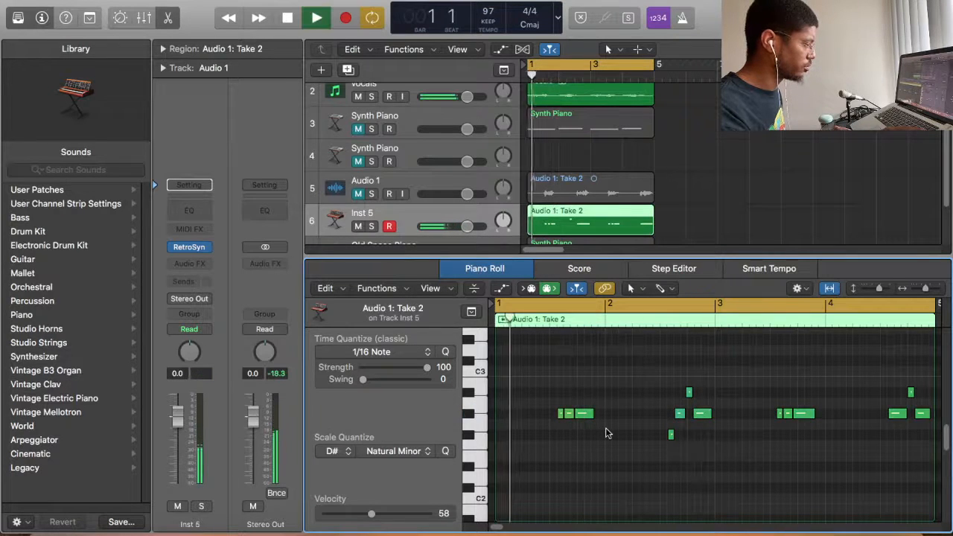
Step: Merge the two short G#2 notes at the start of bar 1 into one note and shift it slightly earlier
key(space)
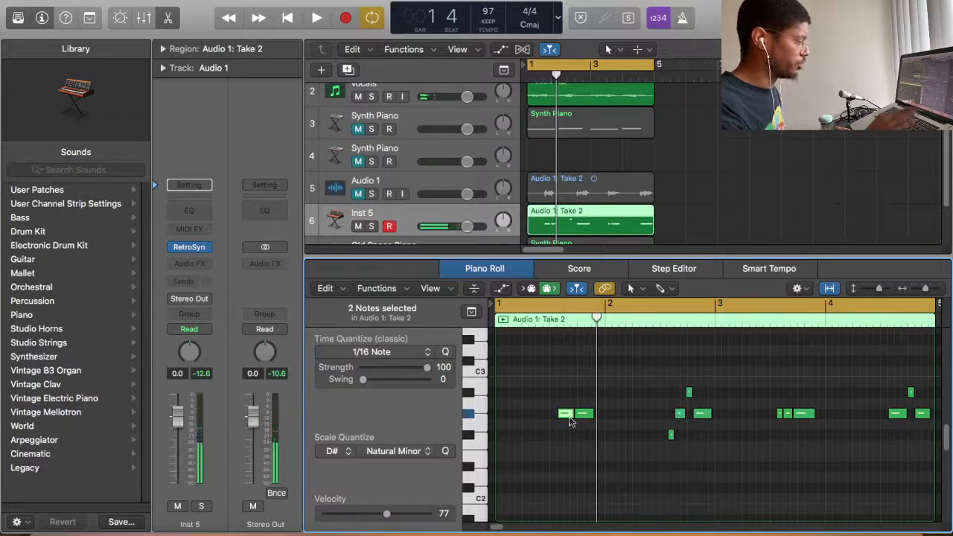
drag(565, 415, 557, 416)
key(space)
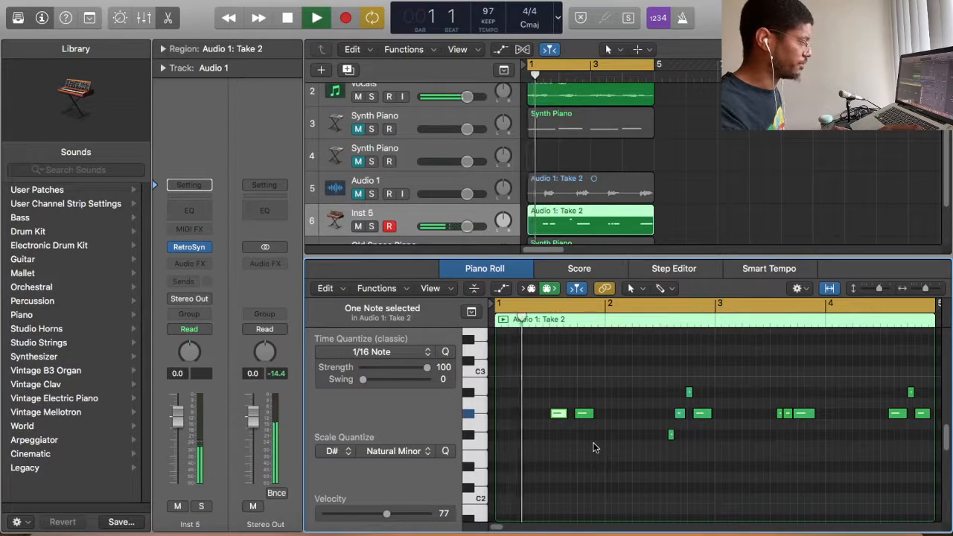
key(space)
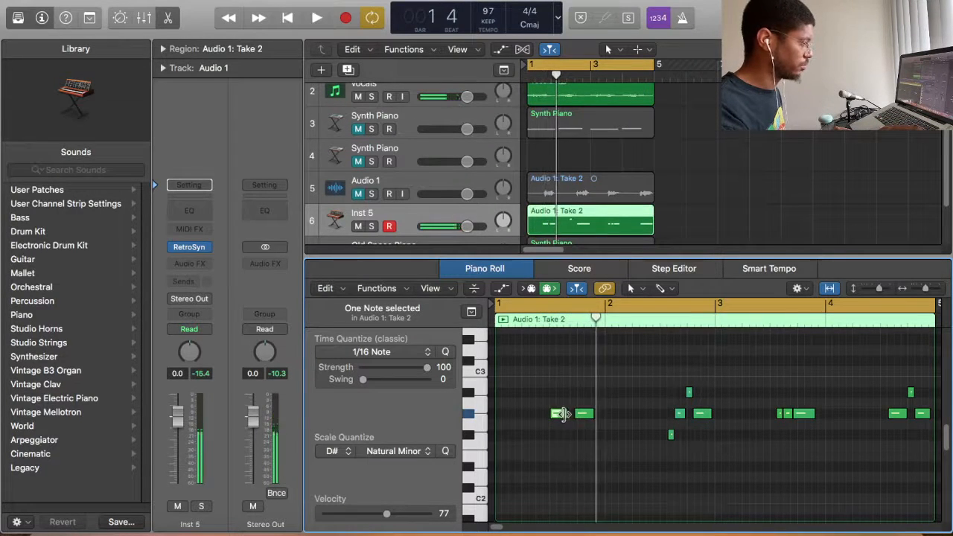
Step: Raise the first note of bar 1 to A#2 and play back the loop to check it
drag(561, 418, 560, 396)
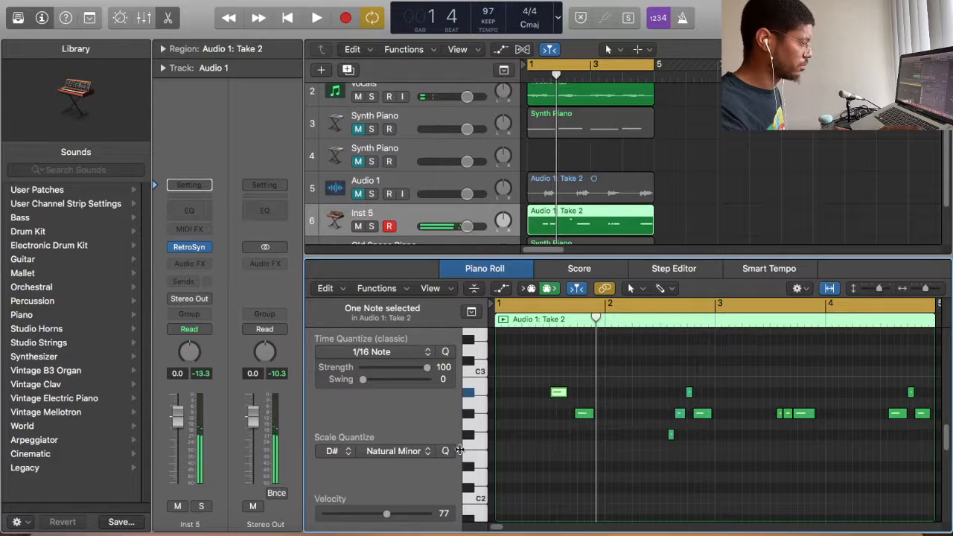
key(space)
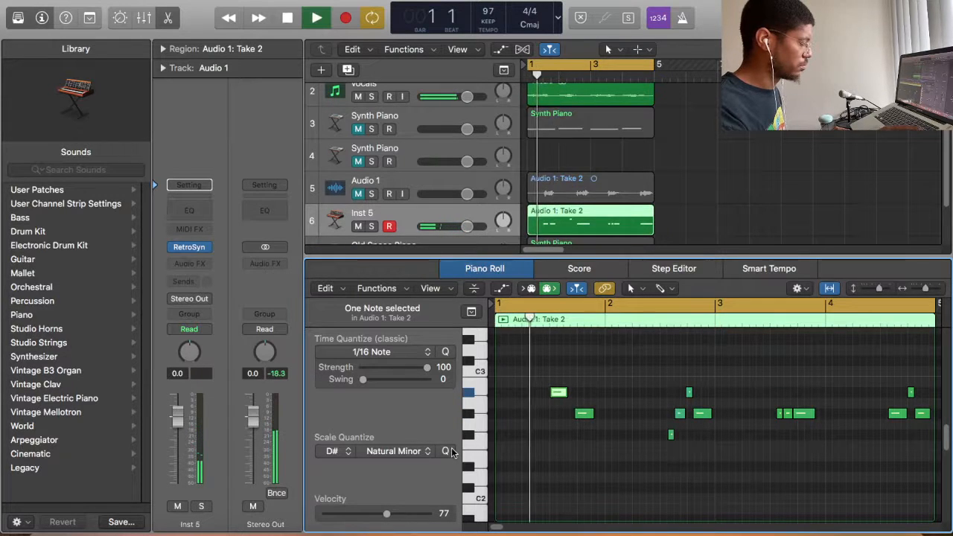
key(Return)
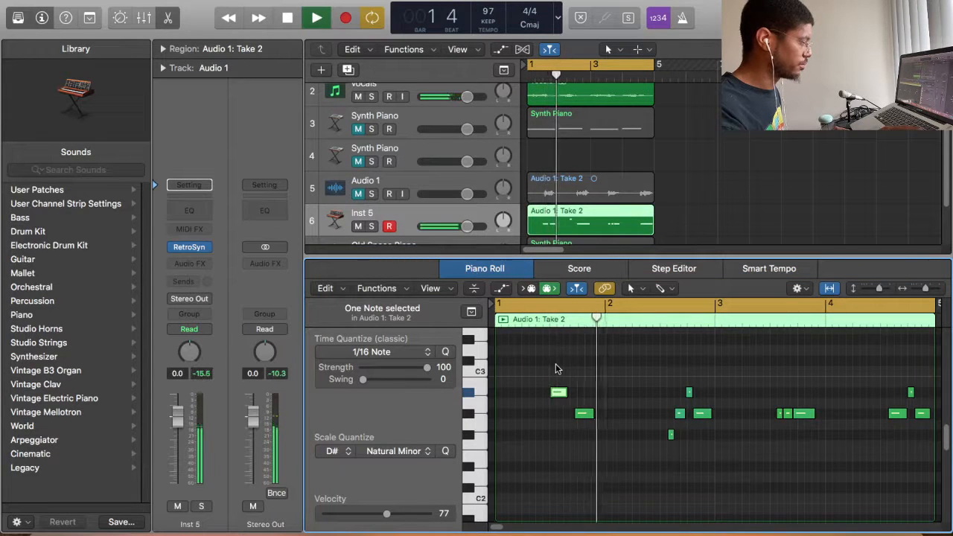
key(space)
key(space)
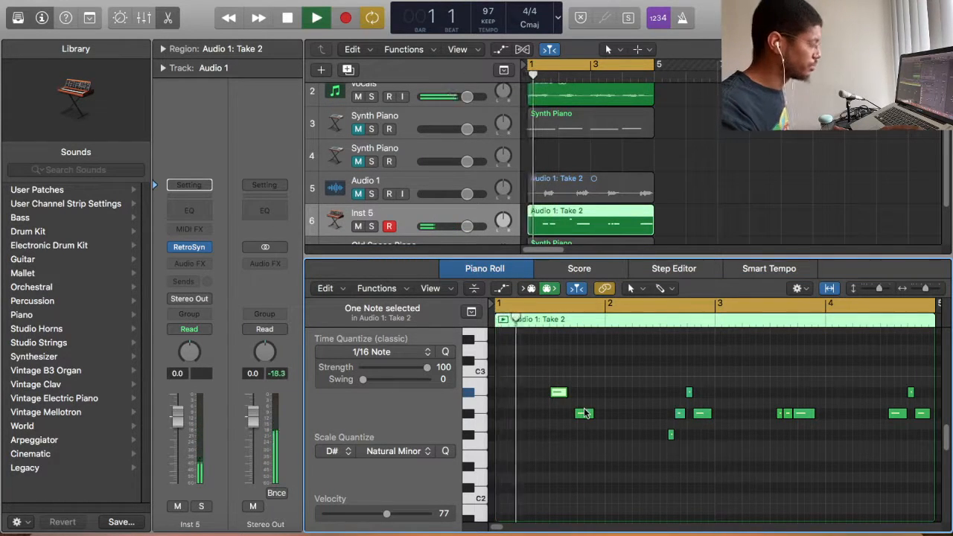
Step: Shift the second note of bar 1 slightly earlier and play back the region
click(585, 413)
key(space)
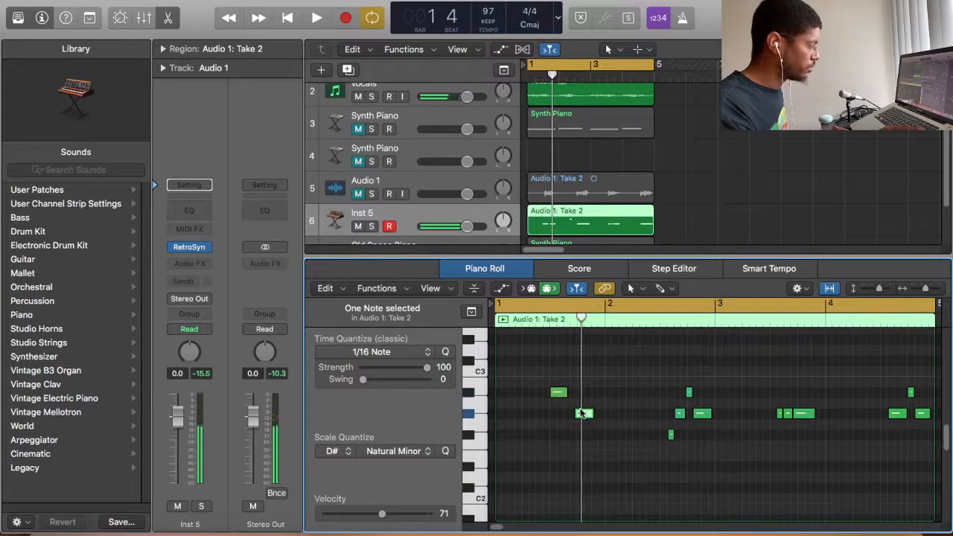
drag(585, 413, 579, 413)
click(552, 337)
key(space)
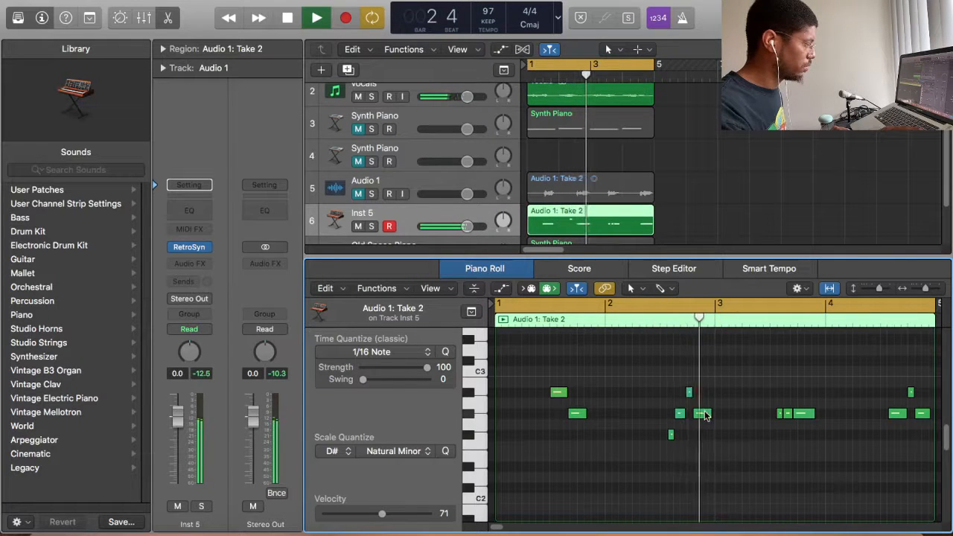
Step: Raise the short low note in bar 2 to G#2 and merge it with the short note beside it
key(space)
click(671, 436)
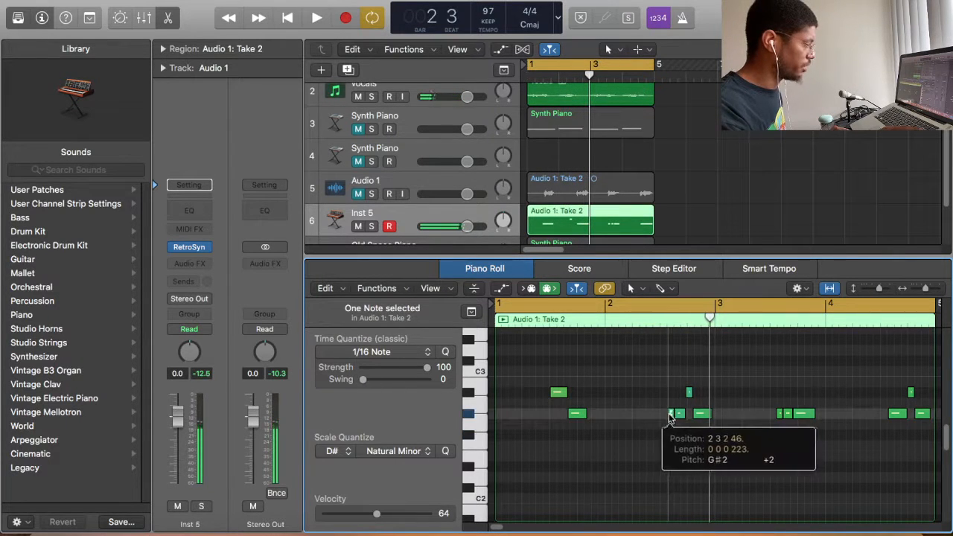
click(678, 445)
drag(671, 436, 659, 408)
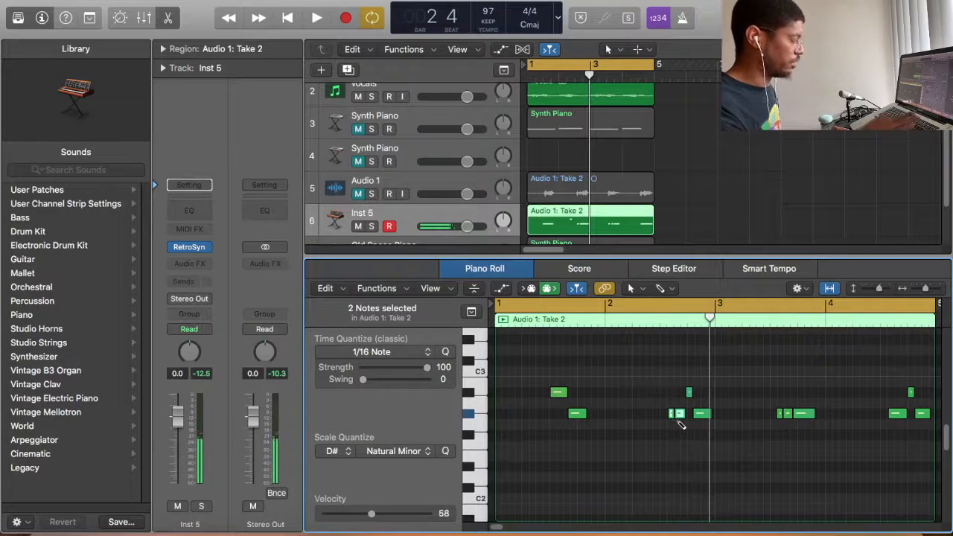
key(space)
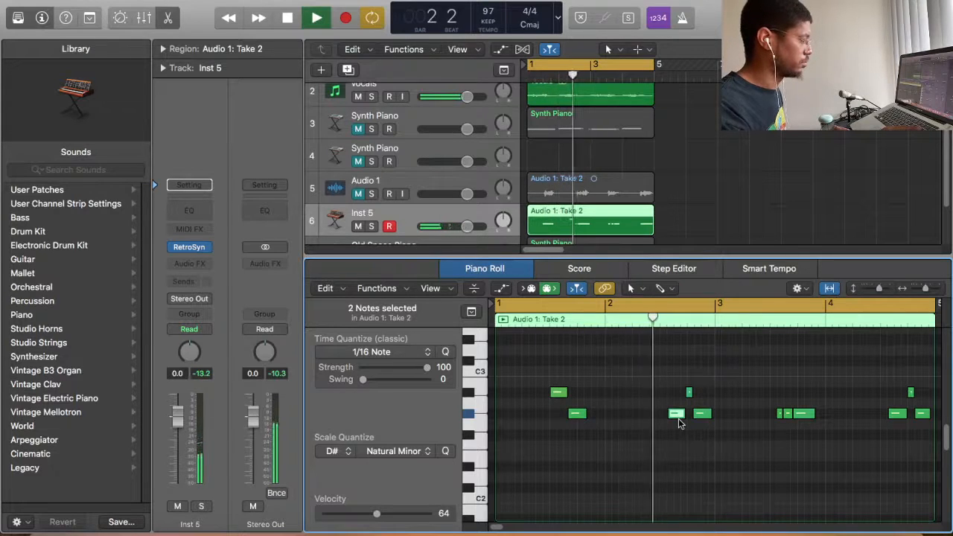
Step: Shift the group of bar 2 notes slightly earlier and listen to the new timing
key(space)
drag(724, 425, 668, 415)
key(space)
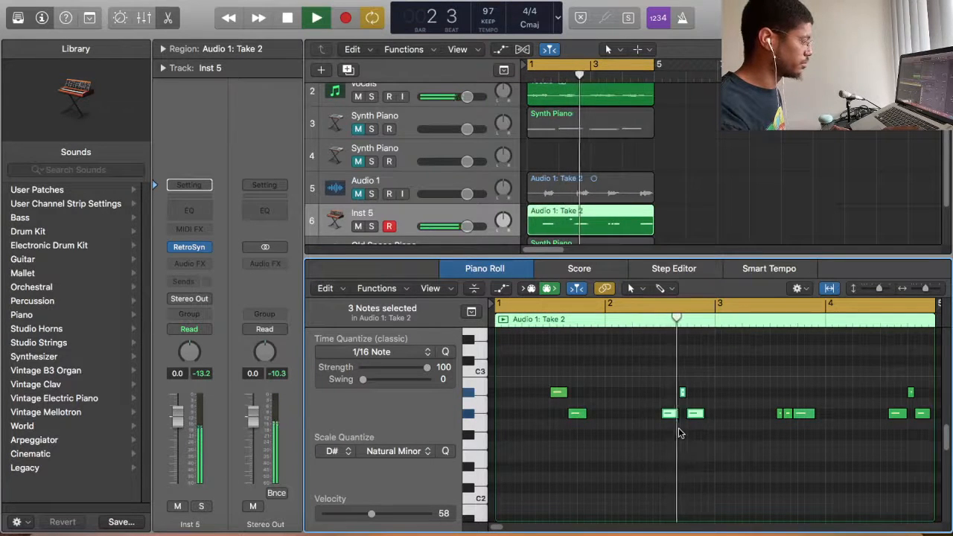
key(space)
Step: Quantize all notes in the region to 1/16 notes and play back the result
click(624, 434)
key(super+a)
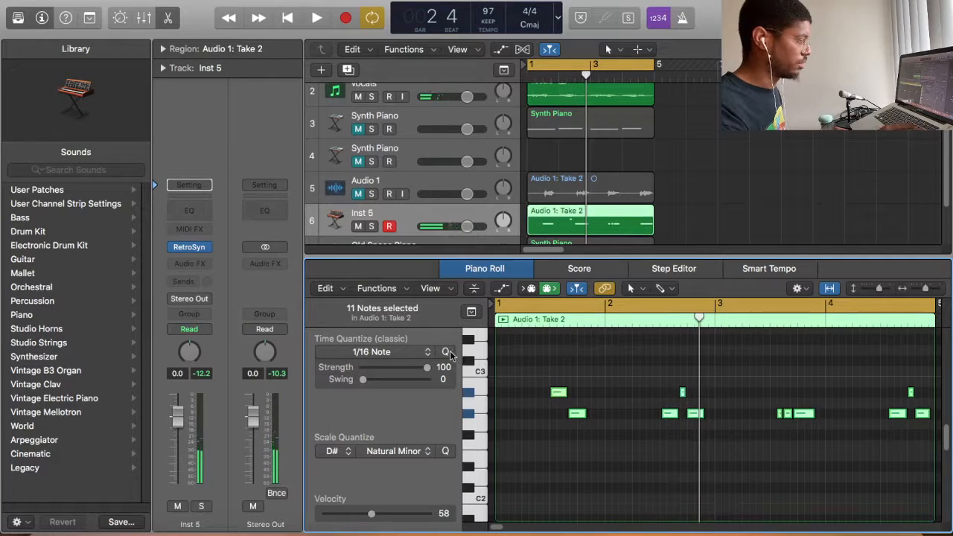
key(space)
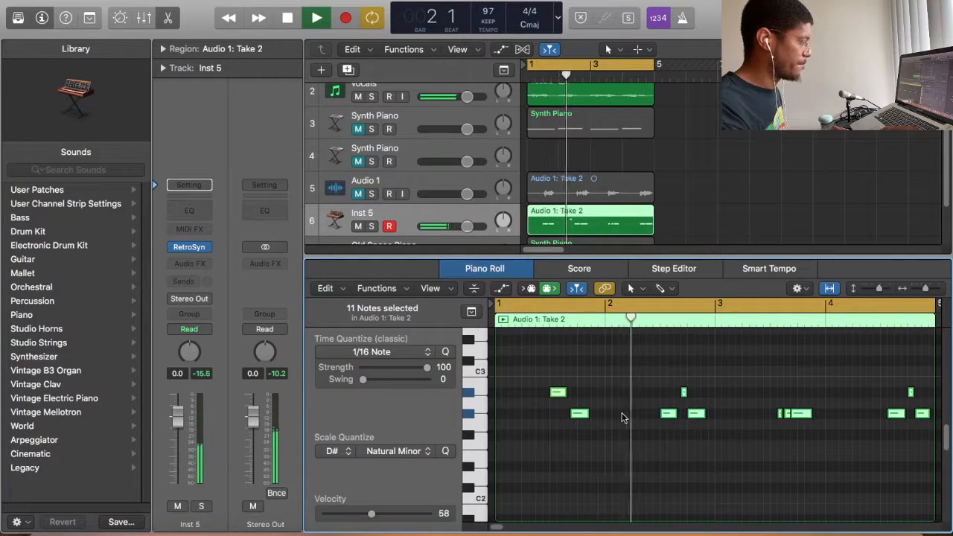
key(space)
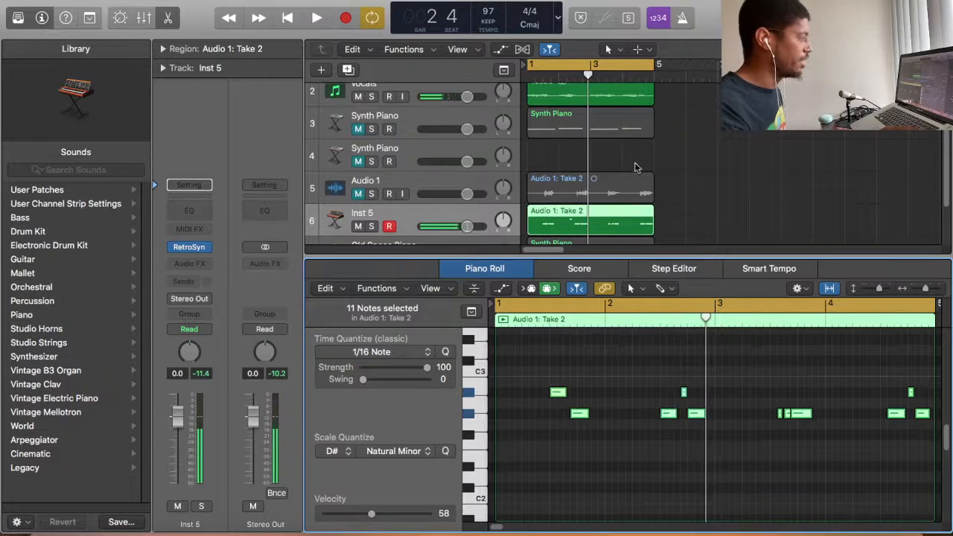
Step: Trim the Inst 5 region to its first two bars, repeat it over bars 3 and 4, and join both into one region
mouse_move(648, 225)
mouse_down()
mouse_move(582, 228)
mouse_move(636, 223)
mouse_up()
click(698, 218)
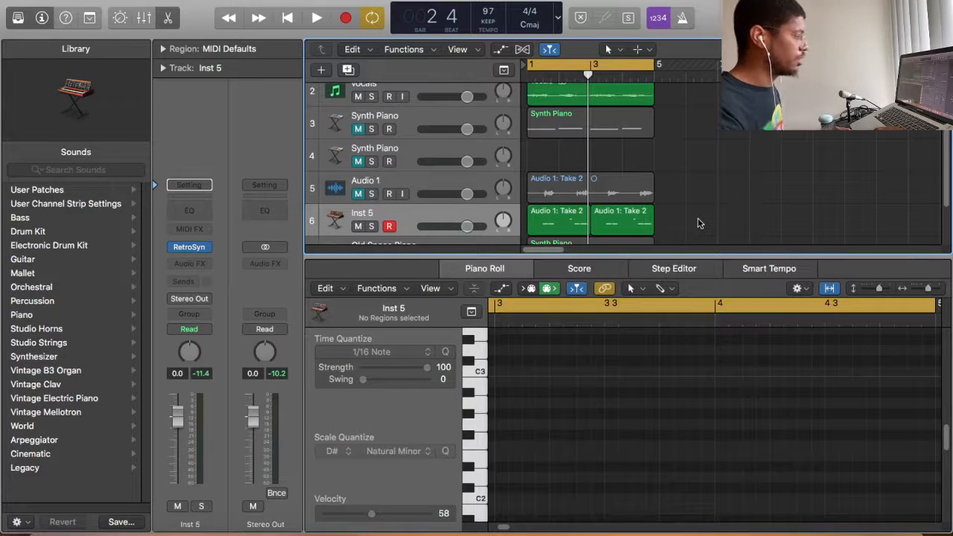
drag(698, 218, 570, 216)
key(super+j)
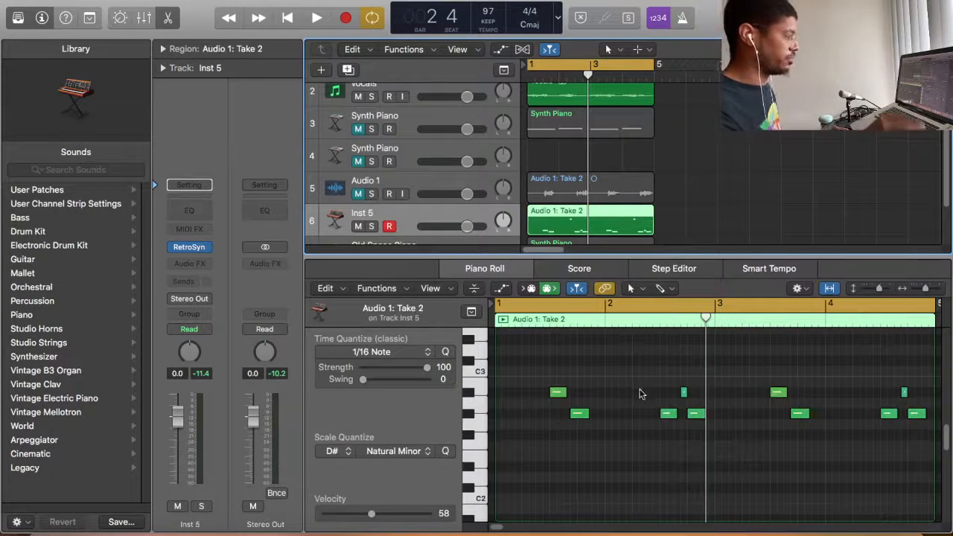
key(space)
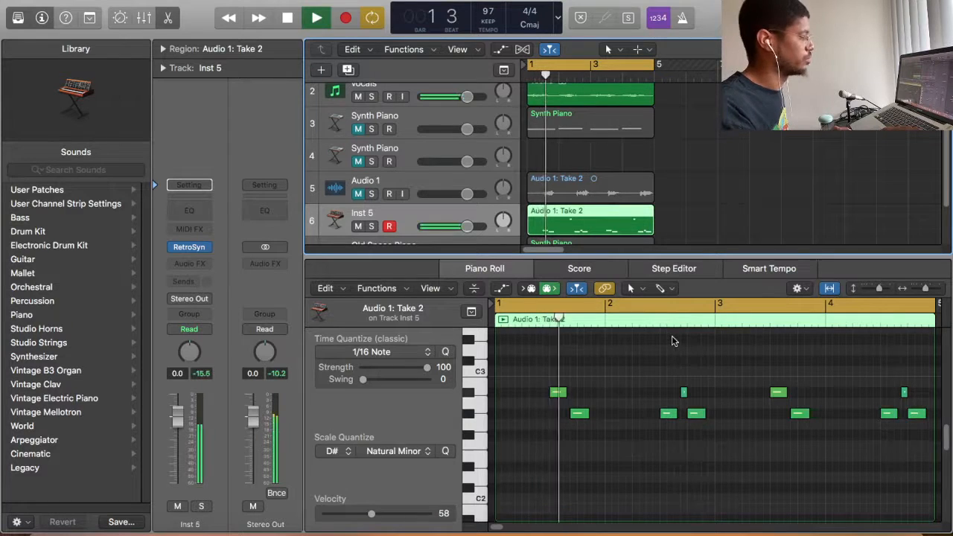
key(space)
Step: Examine the full pitch range of the Inst 5 region, from the highest to the lowest octaves, for stray notes
scroll(673, 341, up, 10)
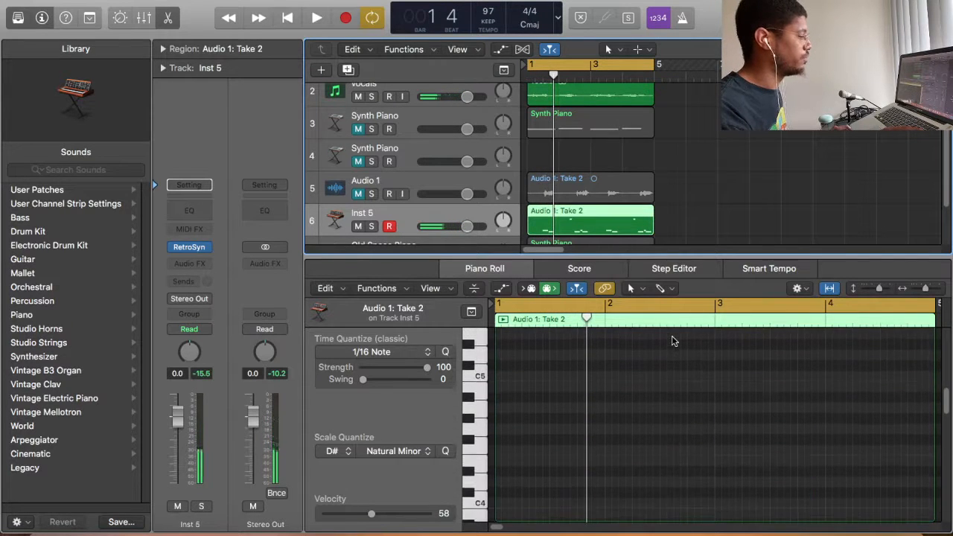
scroll(672, 341, up, 5)
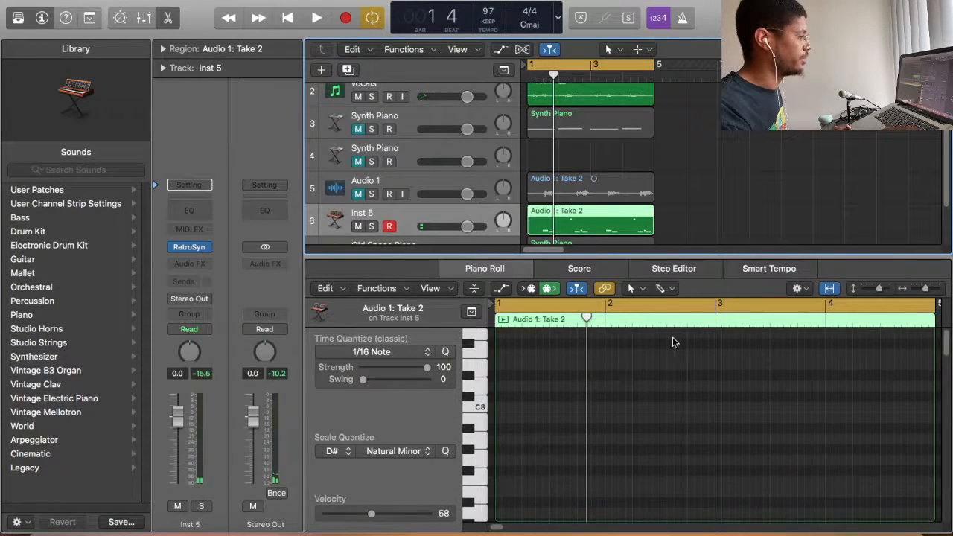
scroll(674, 339, down, 15)
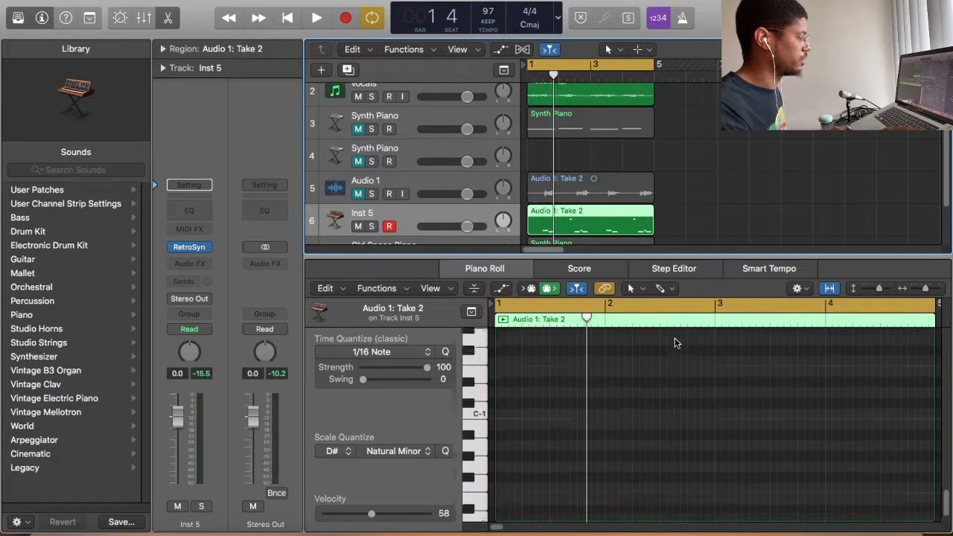
scroll(675, 342, up, 6)
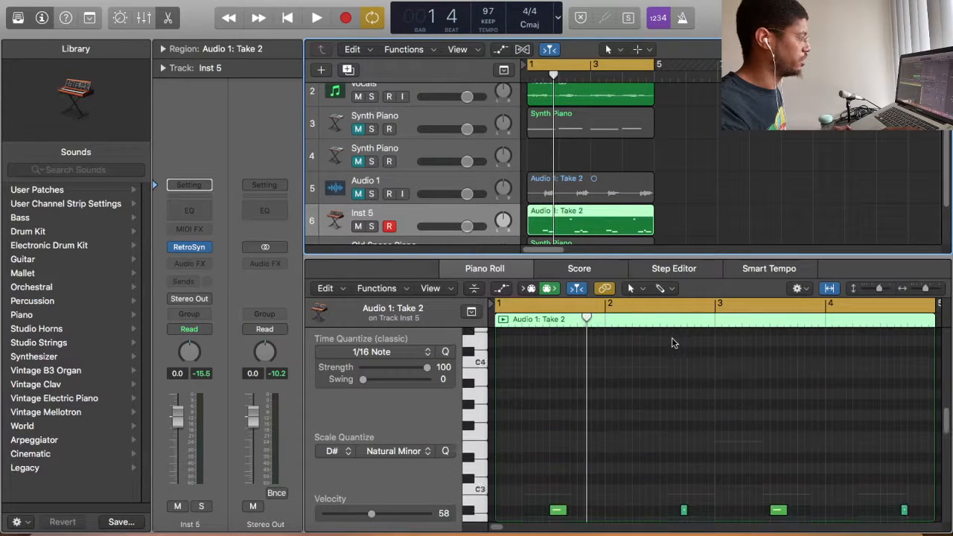
drag(603, 324, 647, 333)
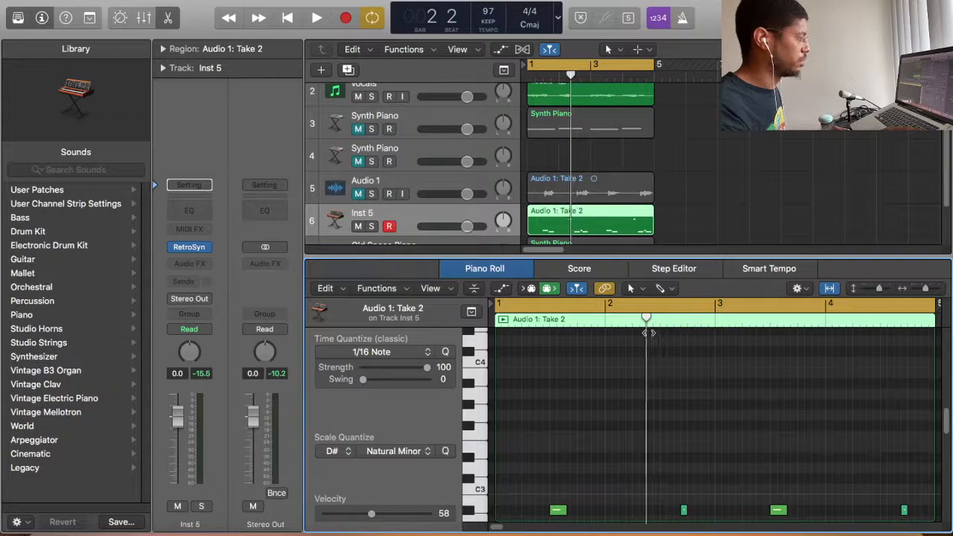
scroll(648, 357, up, 8)
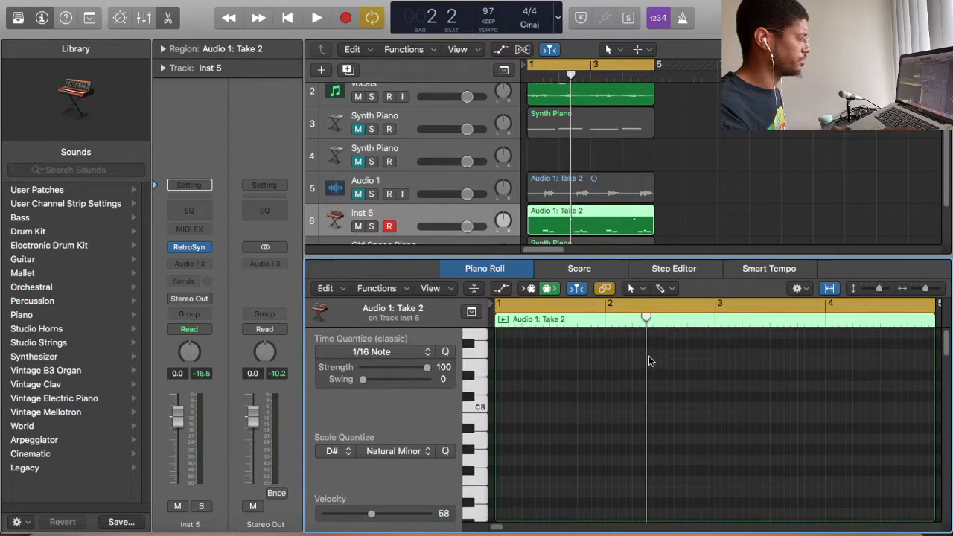
scroll(720, 381, down, 15)
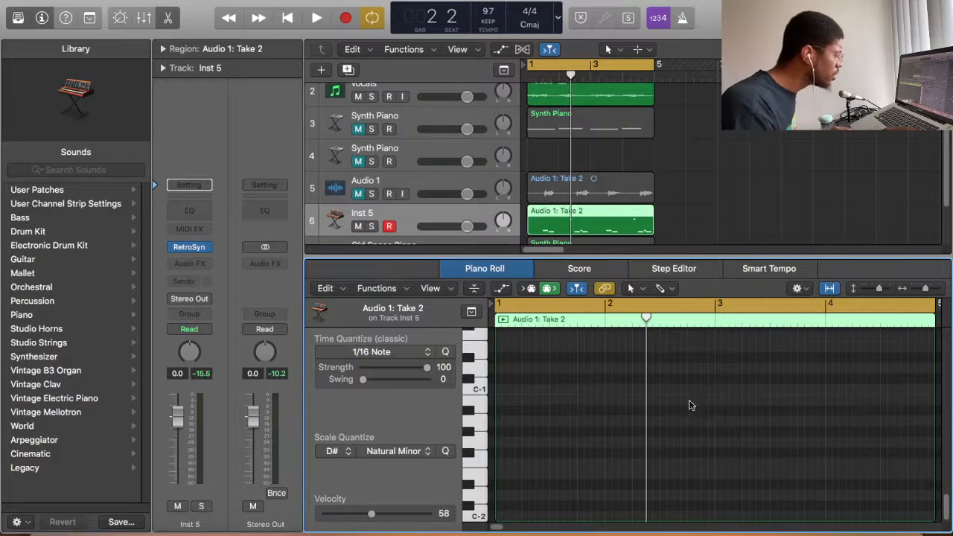
scroll(673, 410, up, 15)
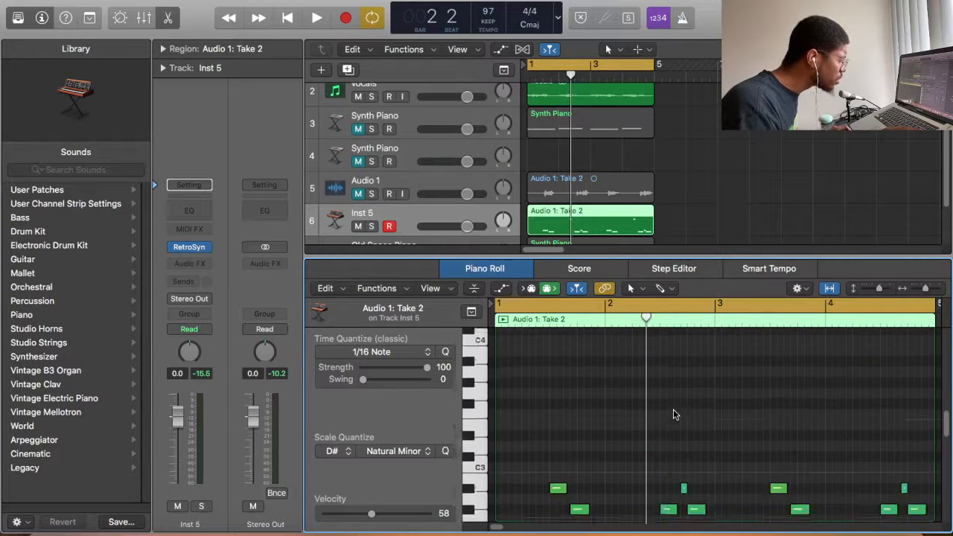
scroll(673, 409, up, 9)
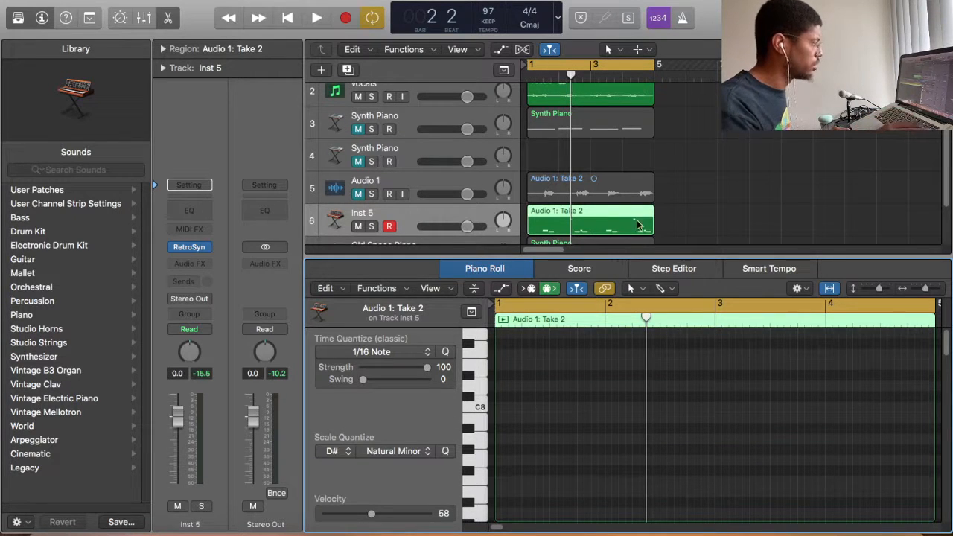
scroll(649, 414, down, 20)
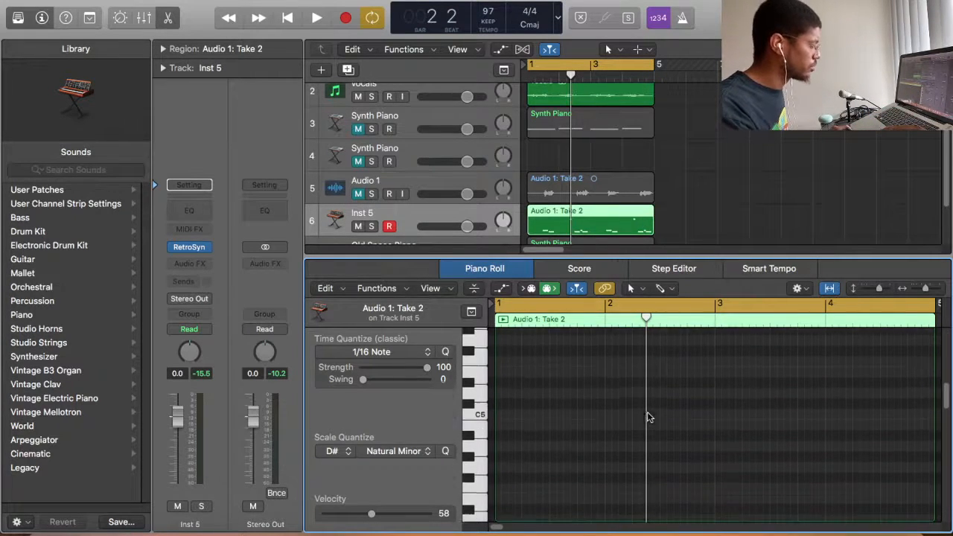
scroll(648, 412, up, 9)
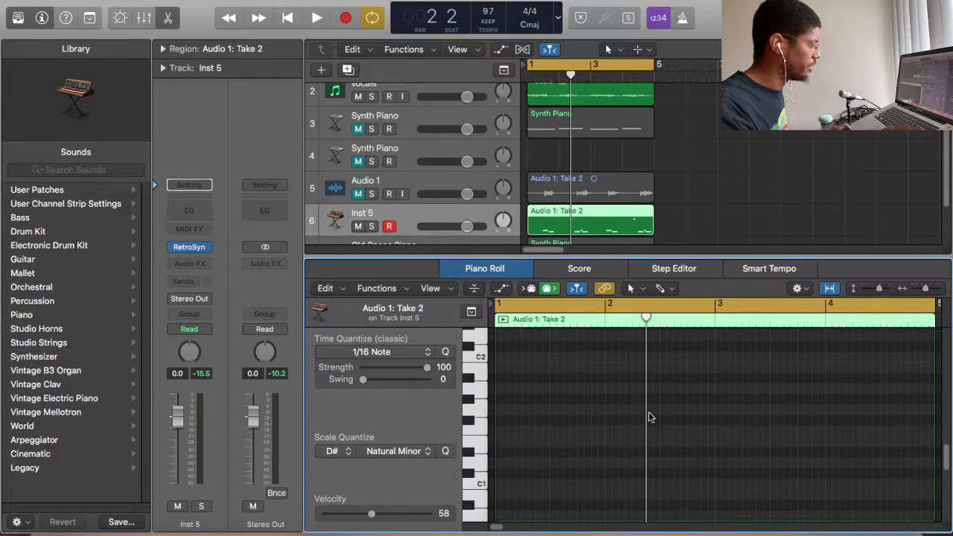
Step: Transpose all notes in the Inst 5 region up one octave and play them back
key(space)
key(super+a)
key(alt+shift+Up)
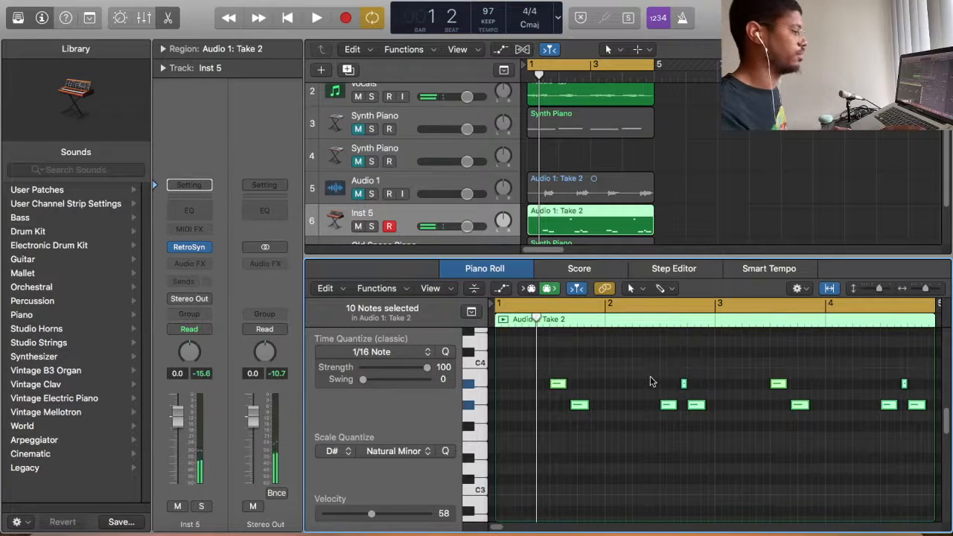
key(space)
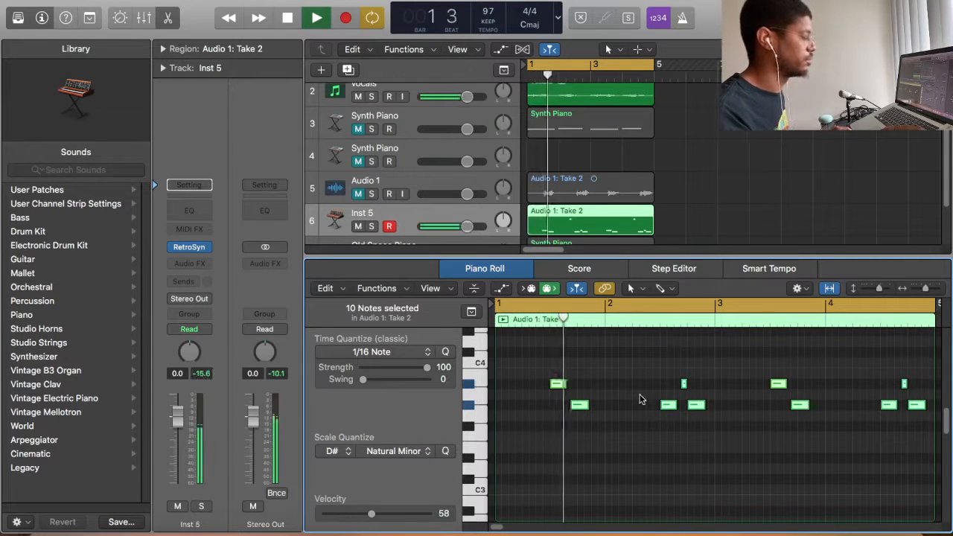
key(space)
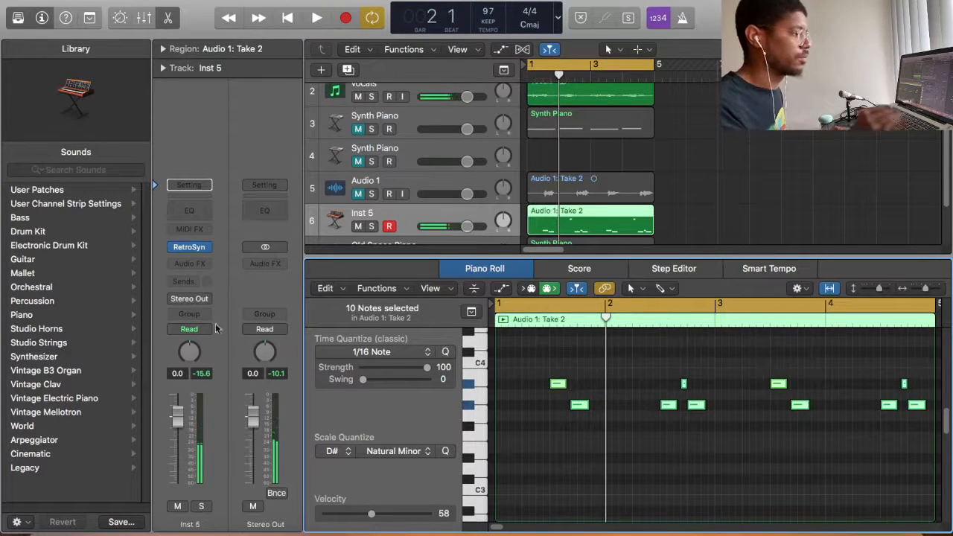
Step: Replace the Retro Synth on the Inst 5 track with a stereo Sculpture (Modeling Synth) instrument
click(161, 247)
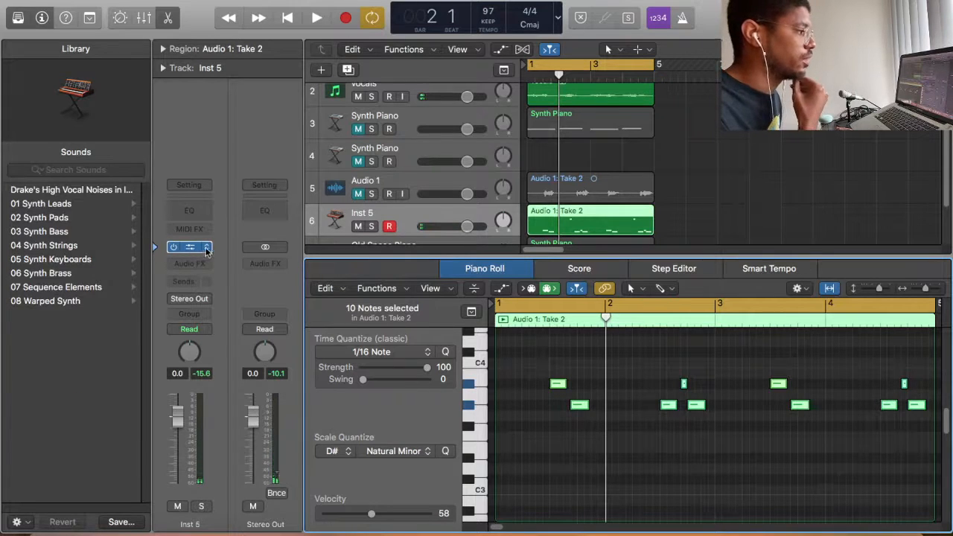
click(206, 250)
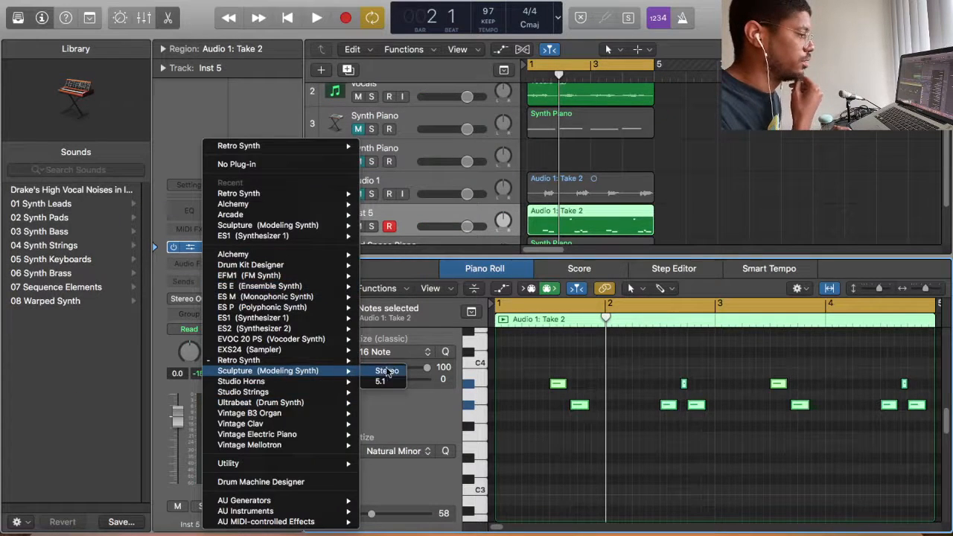
click(388, 371)
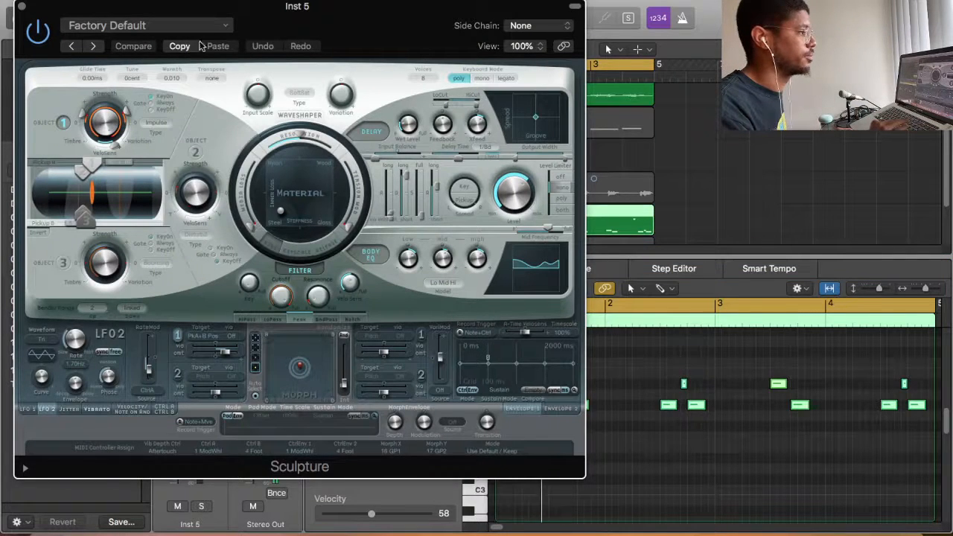
drag(201, 46, 462, 33)
Step: Load the Angel Bells preset from Sculpture's 04 Modeled Bells category and close the plug-in window
click(450, 15)
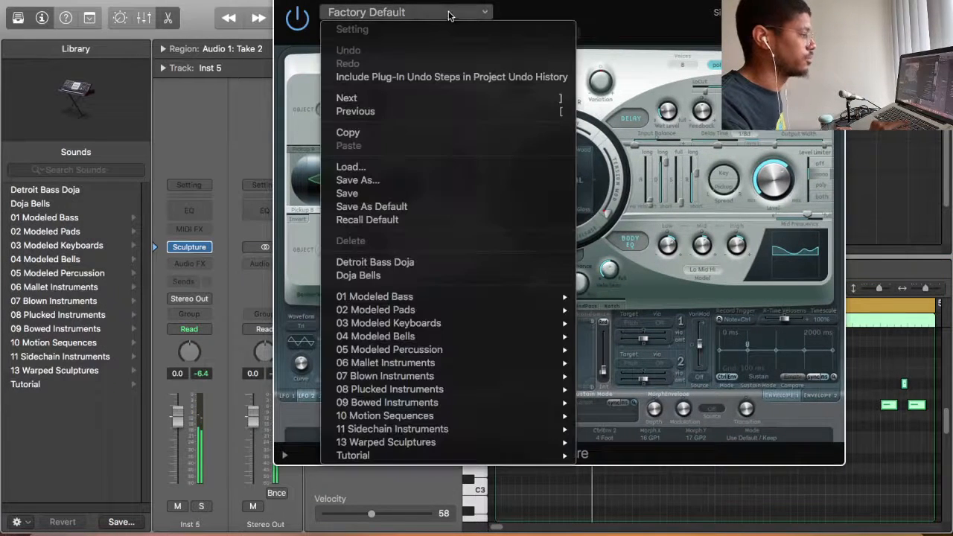
mouse_move(476, 337)
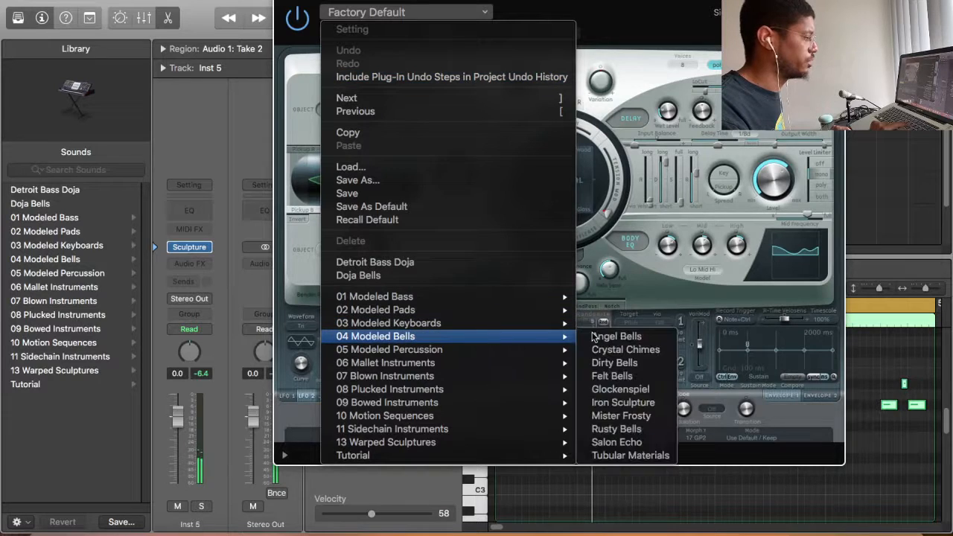
click(599, 339)
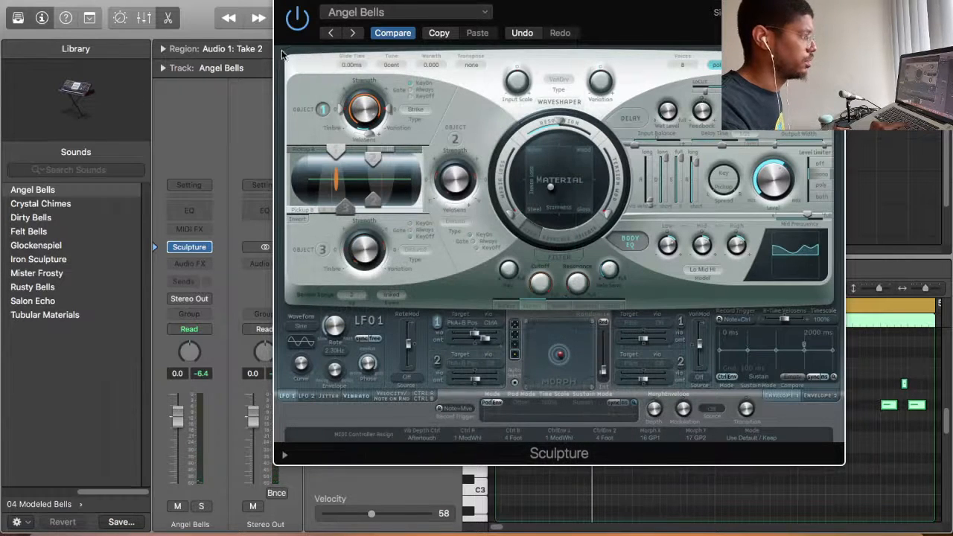
click(281, 3)
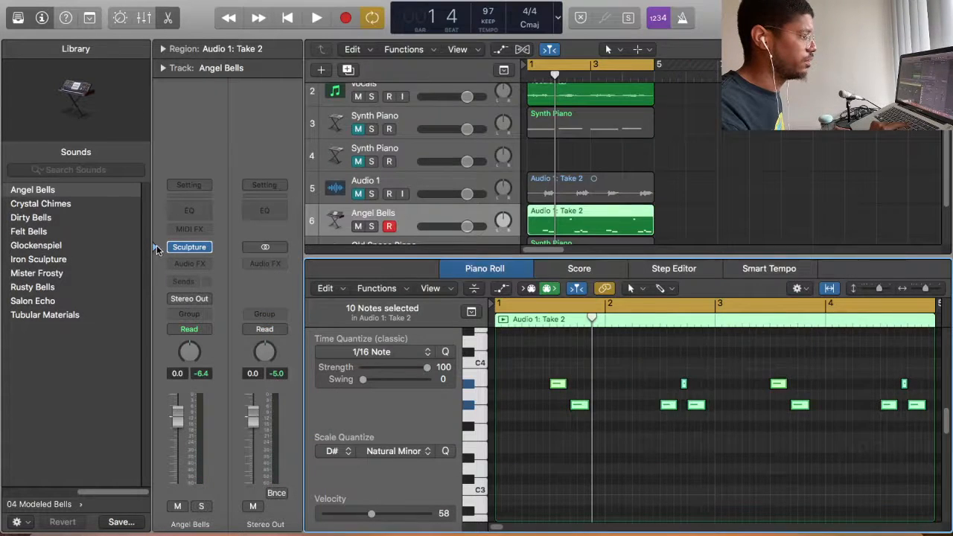
key(y)
key(y)
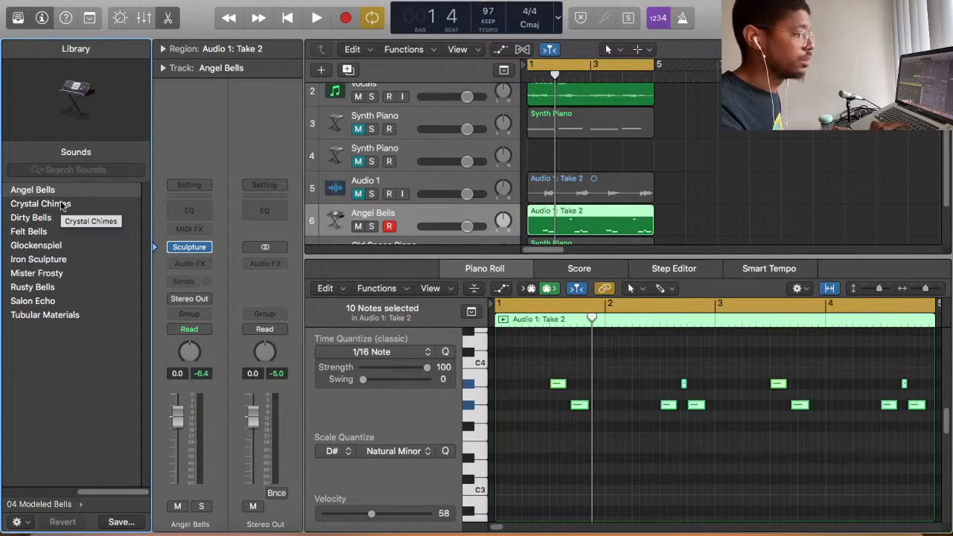
Step: Audition the Crystal Chimes, Felt Bells and Glockenspiel presets on the melody during playback
click(64, 205)
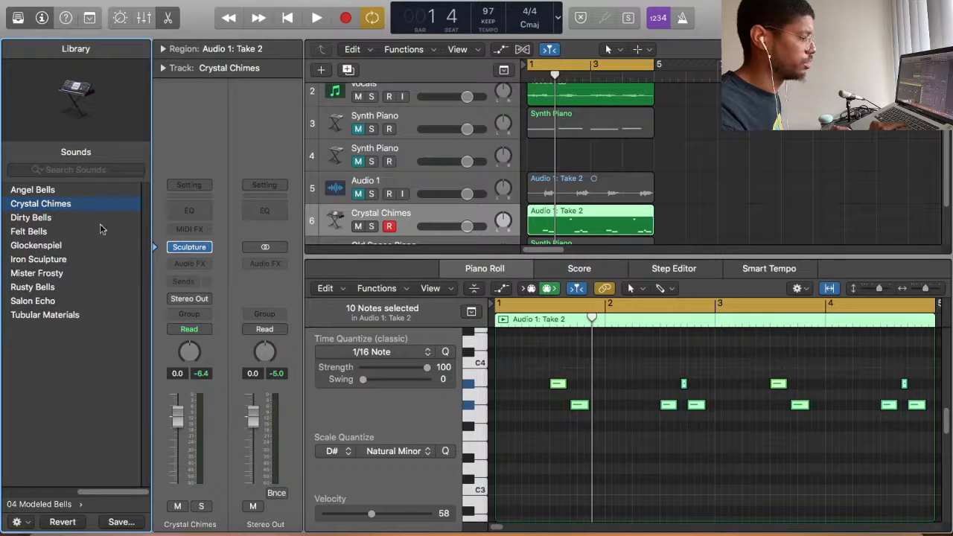
key(space)
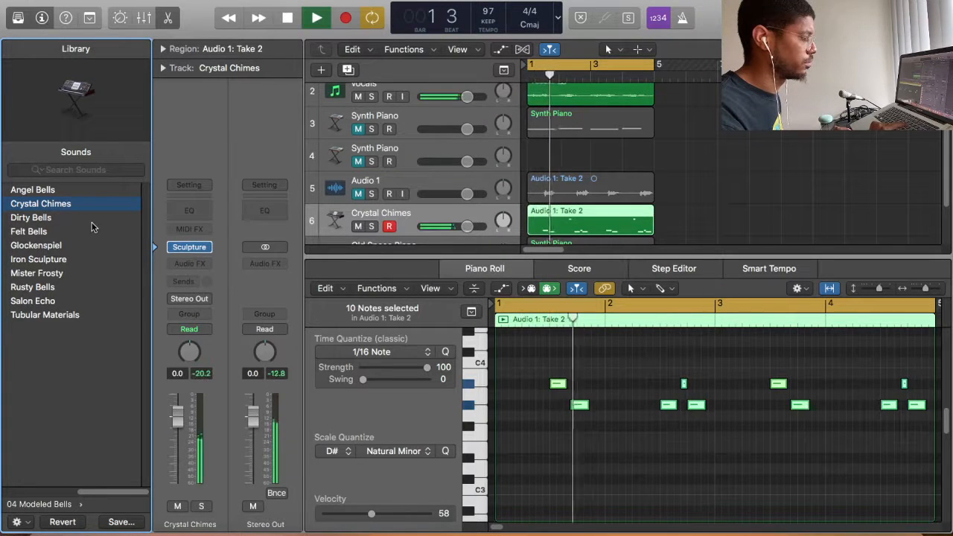
click(82, 231)
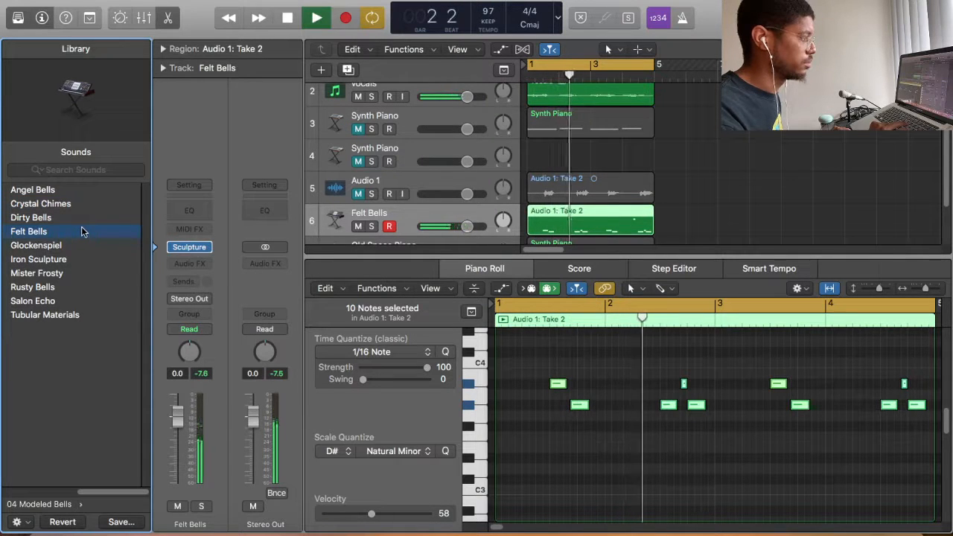
key(space)
click(86, 244)
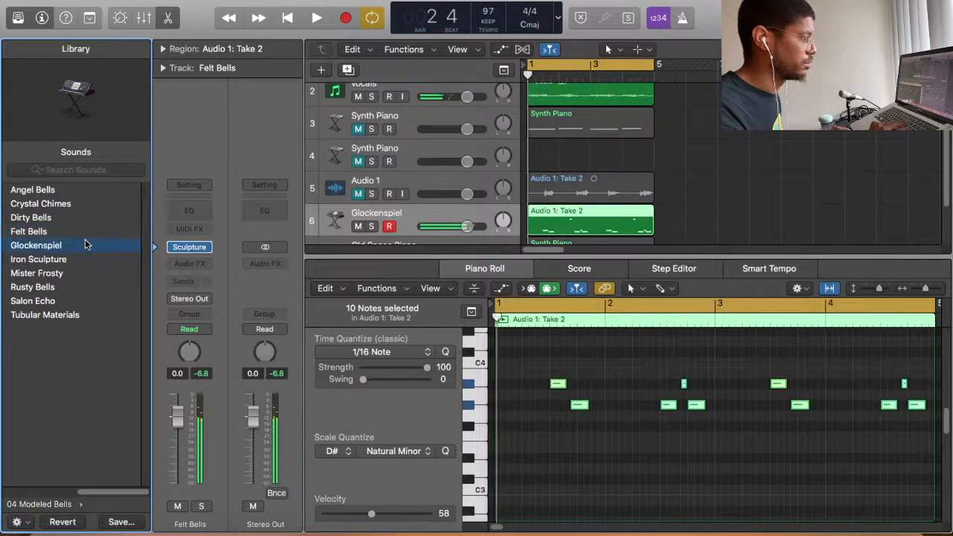
key(space)
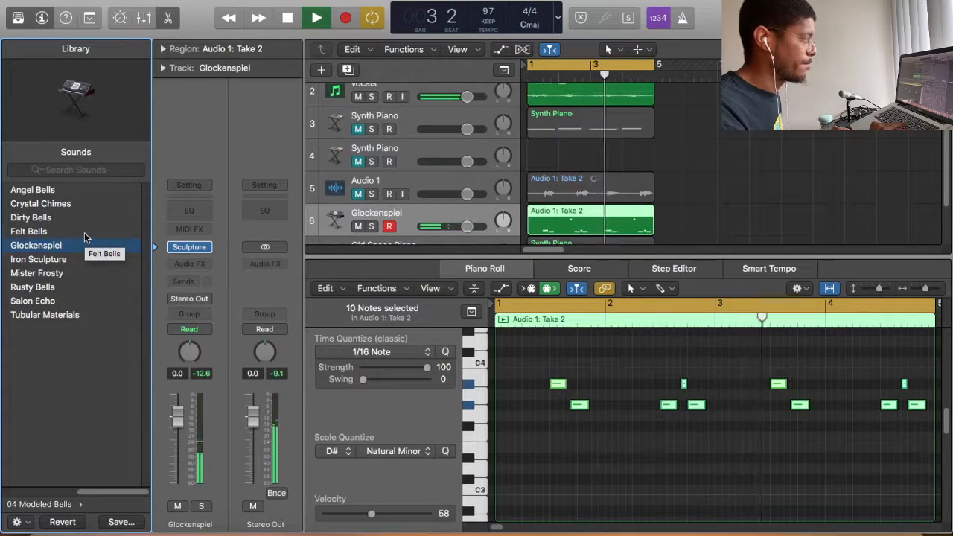
Step: Audition the Iron Sculpture, Mister Frosty and Rusty Bells presets with the looped melody
click(84, 259)
key(space)
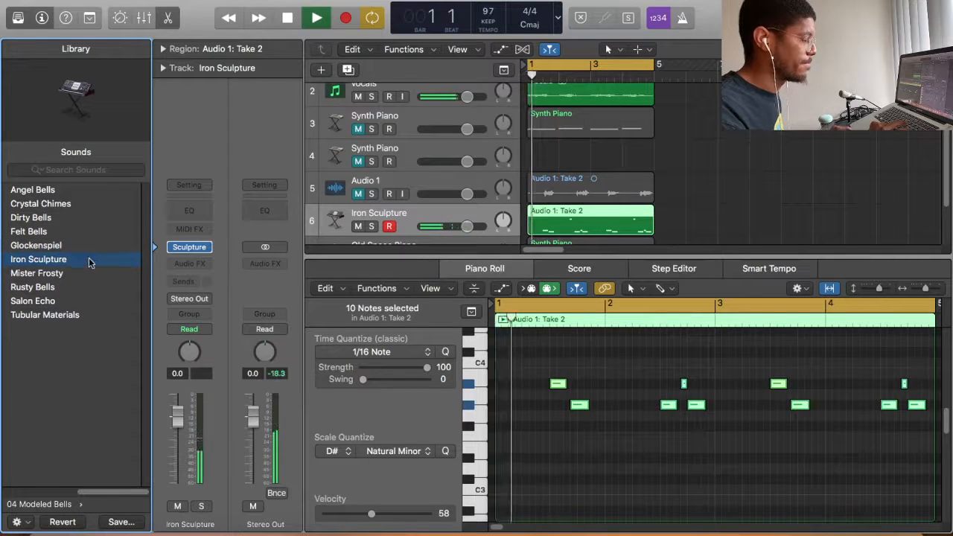
click(37, 274)
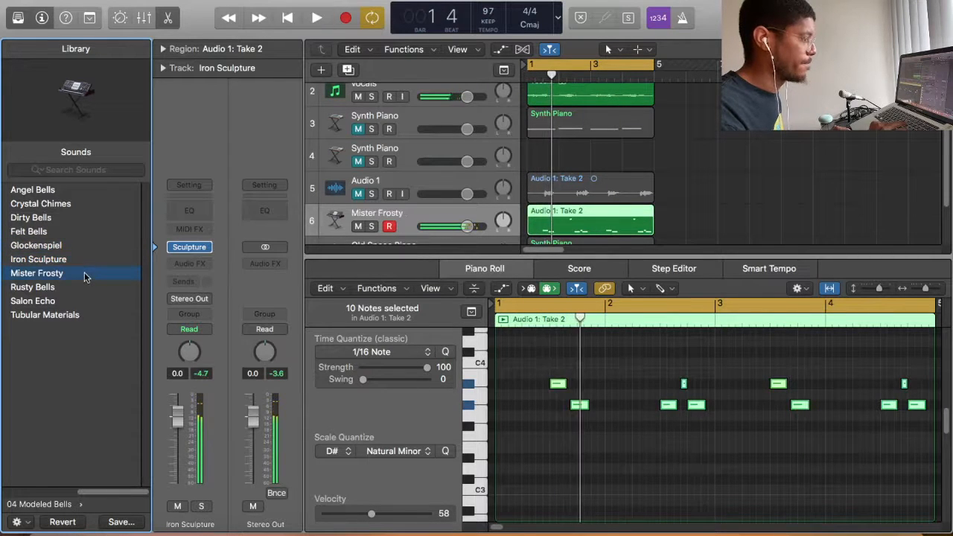
key(space)
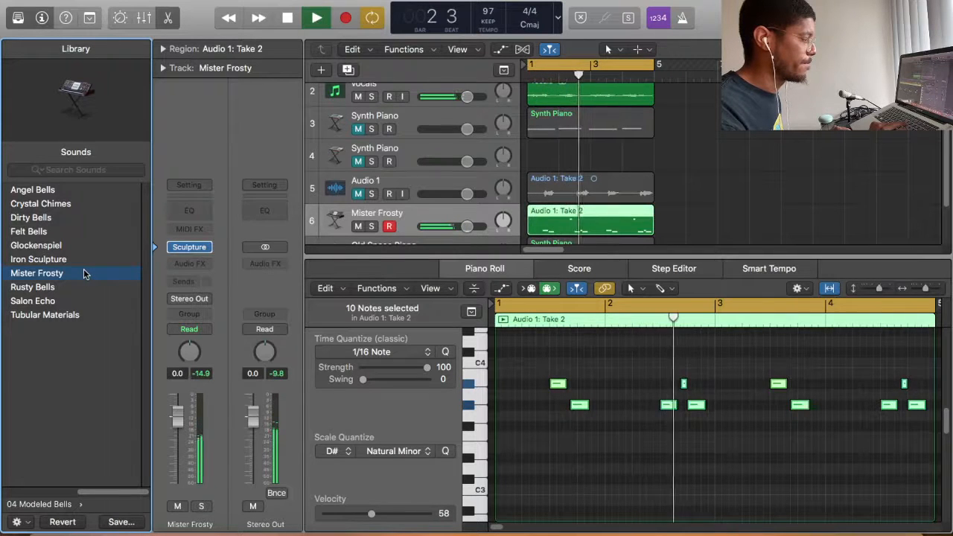
click(33, 287)
key(space)
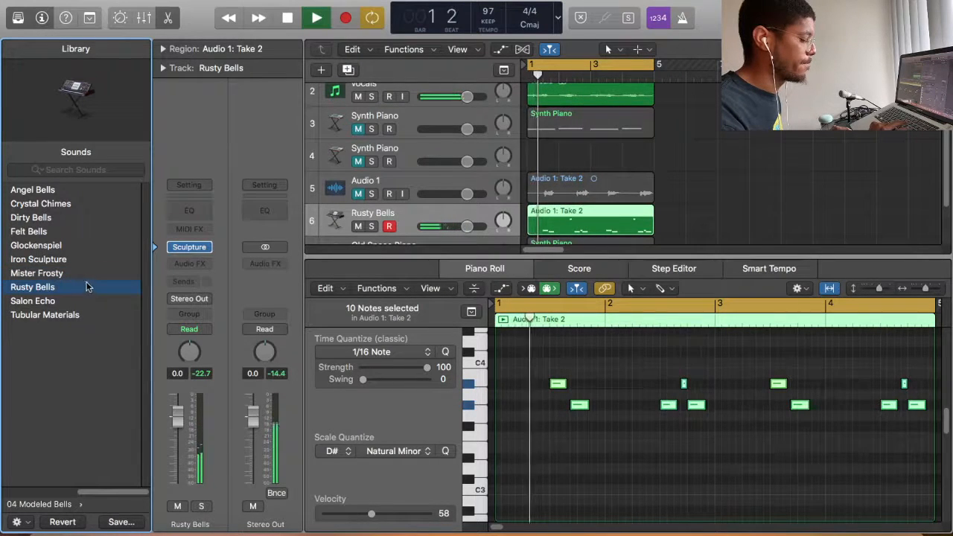
Step: Audition Salon Echo and Tubular Materials, and return to Glockenspiel for another listen
click(74, 303)
key(space)
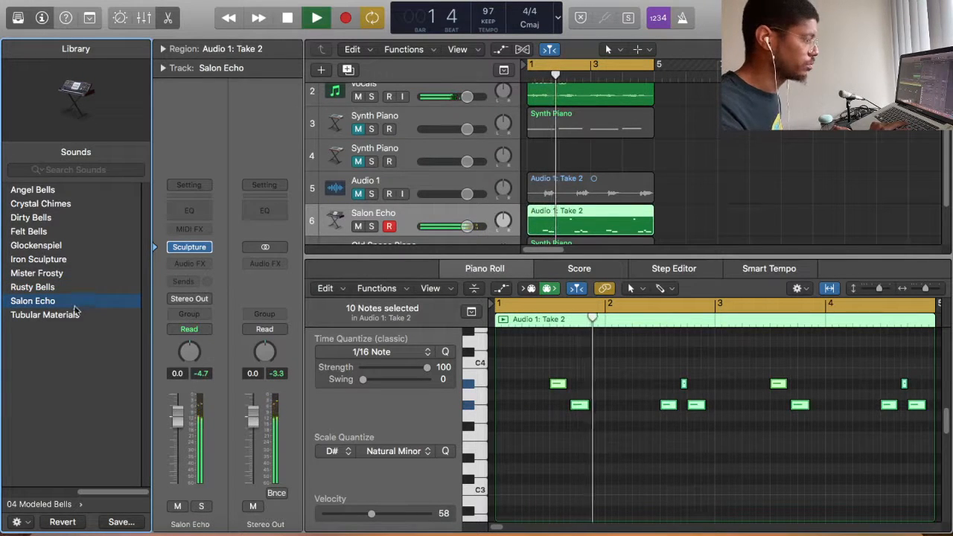
click(68, 318)
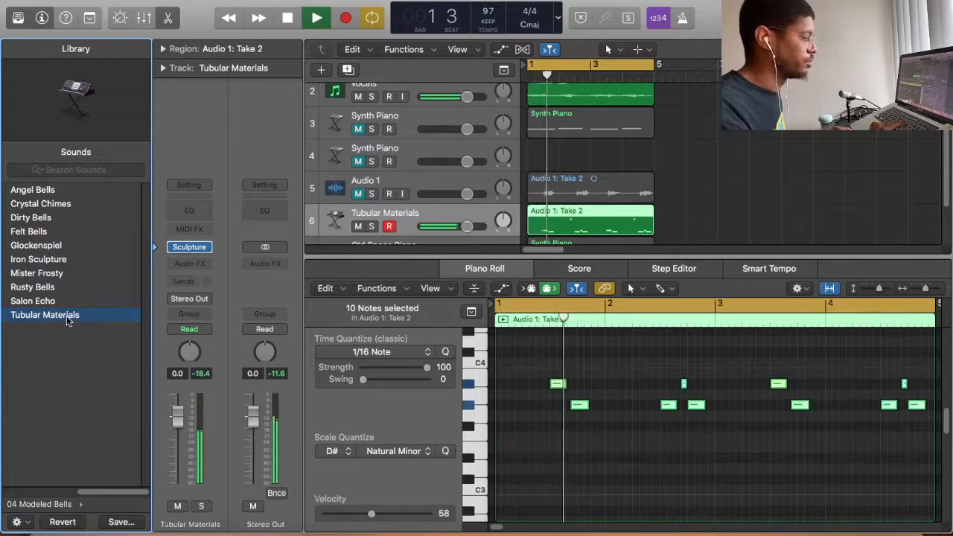
key(space)
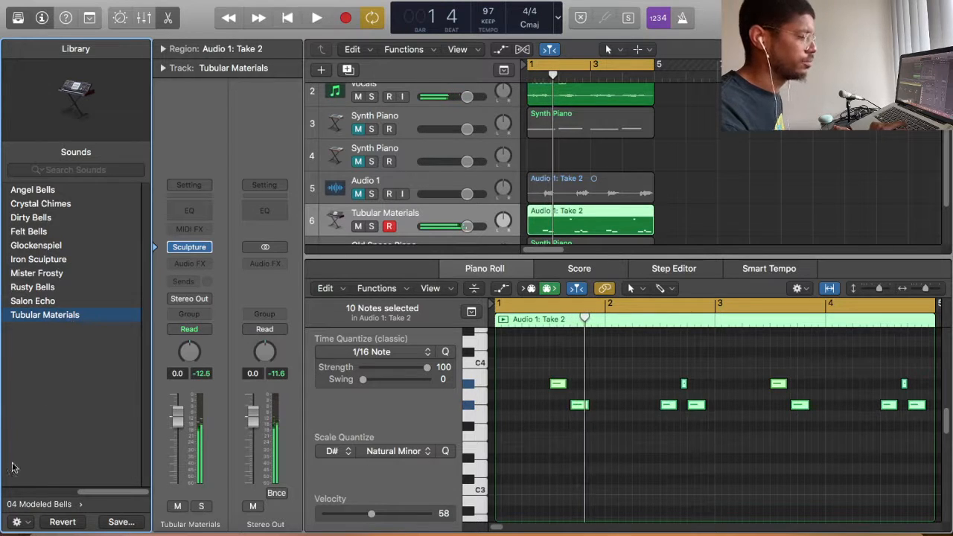
click(55, 244)
key(space)
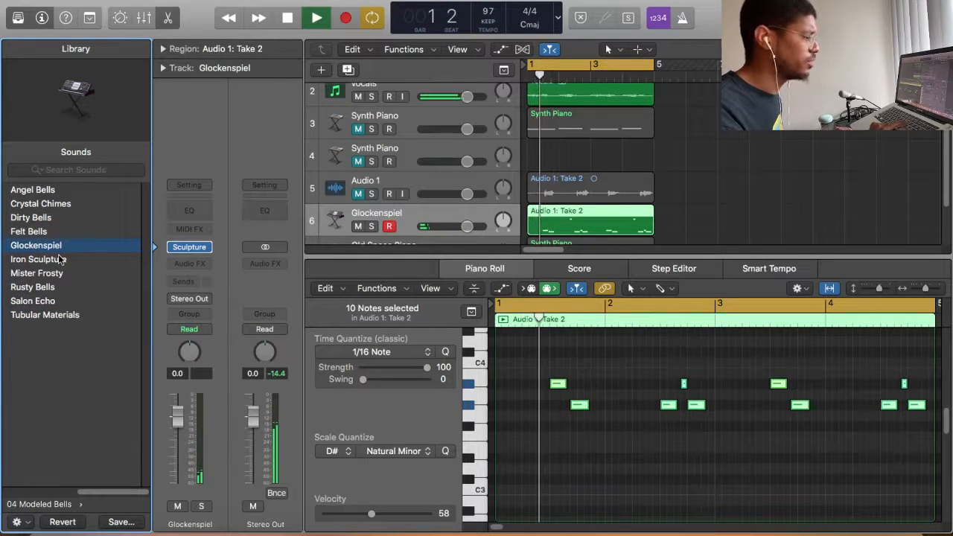
Step: Load the Buzzy Picking preset from the 08 Plucked Instruments category and play back the melody
click(50, 504)
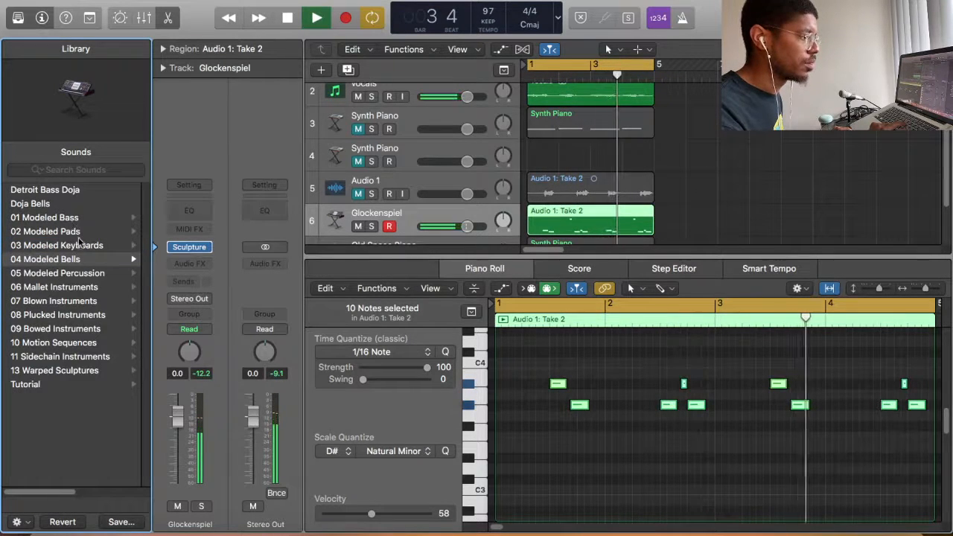
key(space)
click(75, 315)
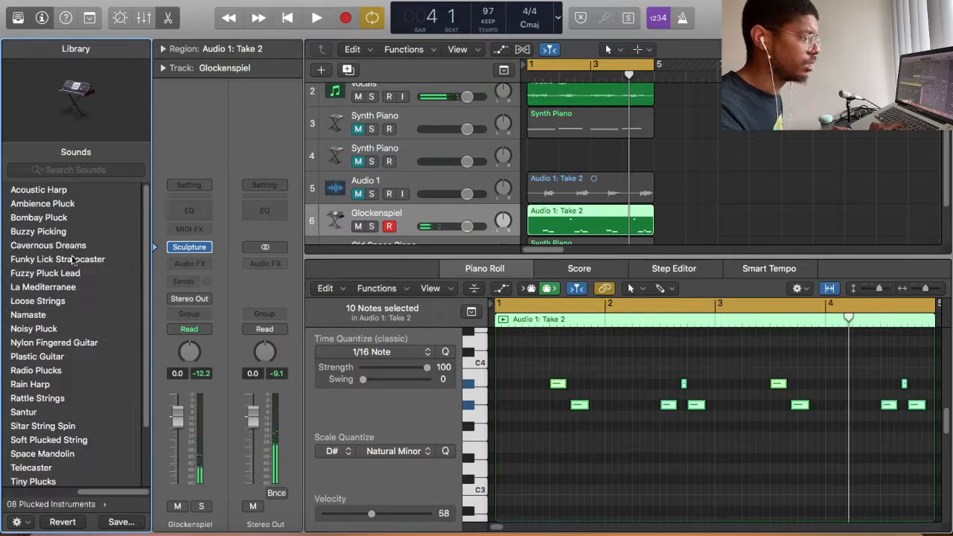
key(space)
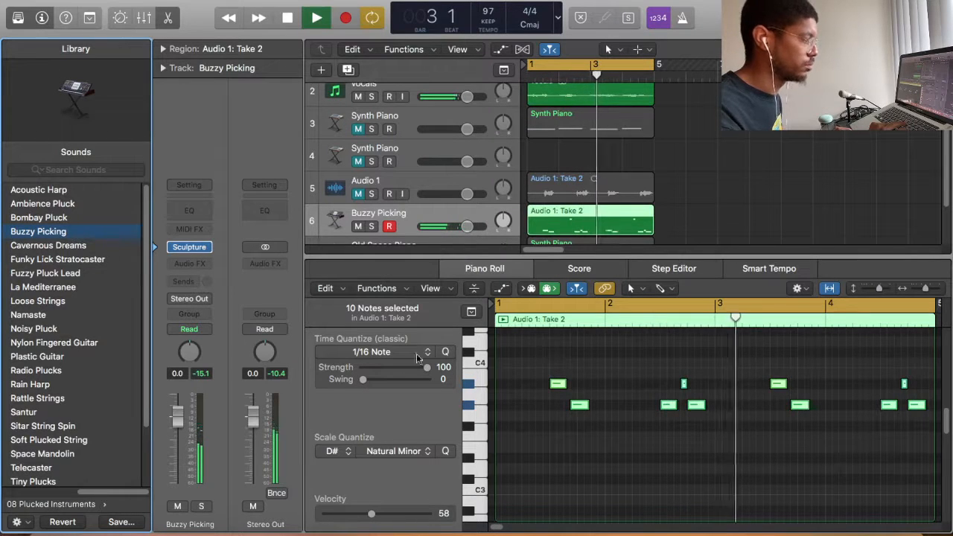
Step: Force legato on all notes in the Buzzy Picking track's region and play back the result
click(605, 430)
key(space)
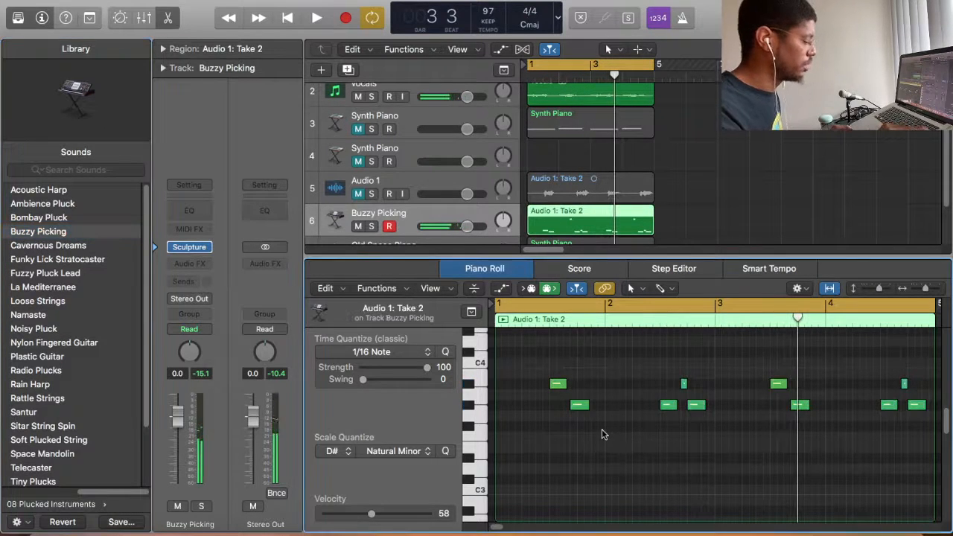
key(super+a)
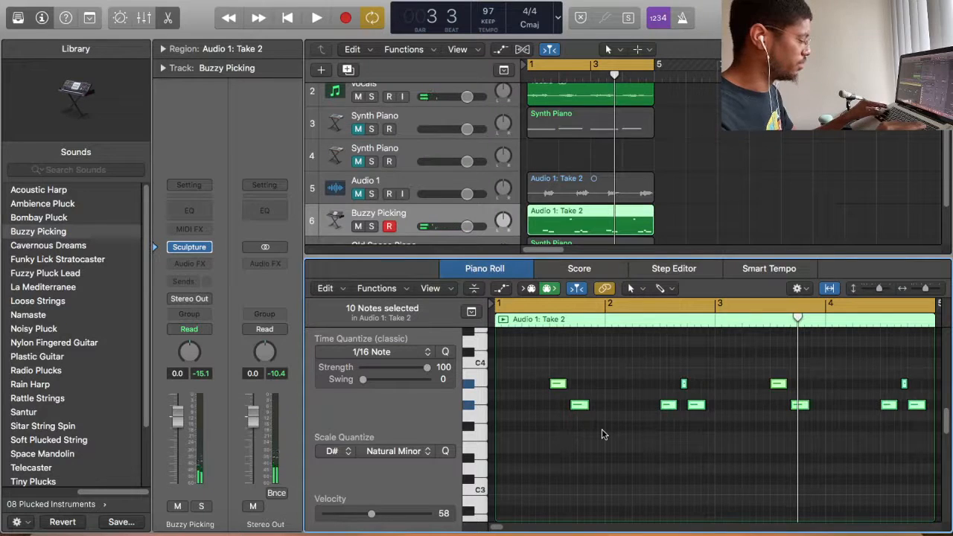
key(shift+l)
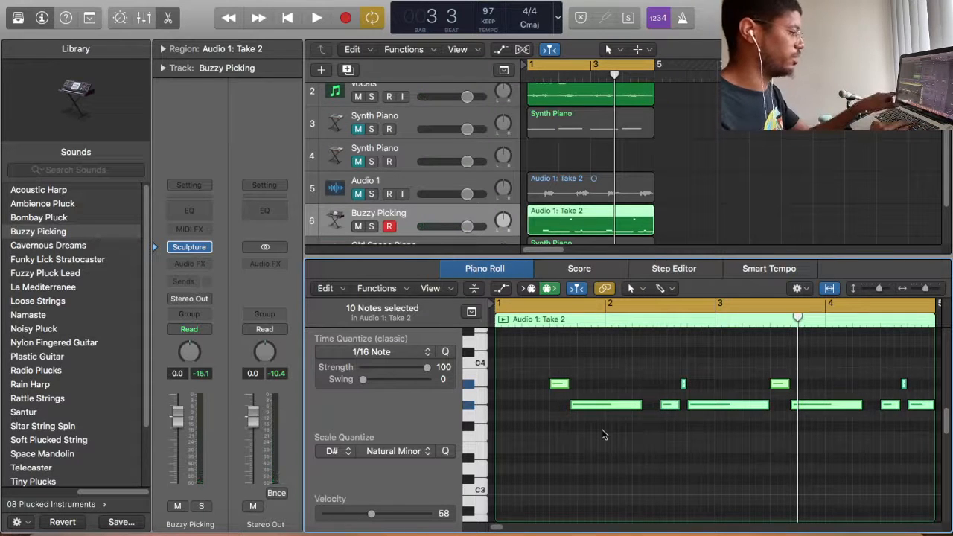
key(space)
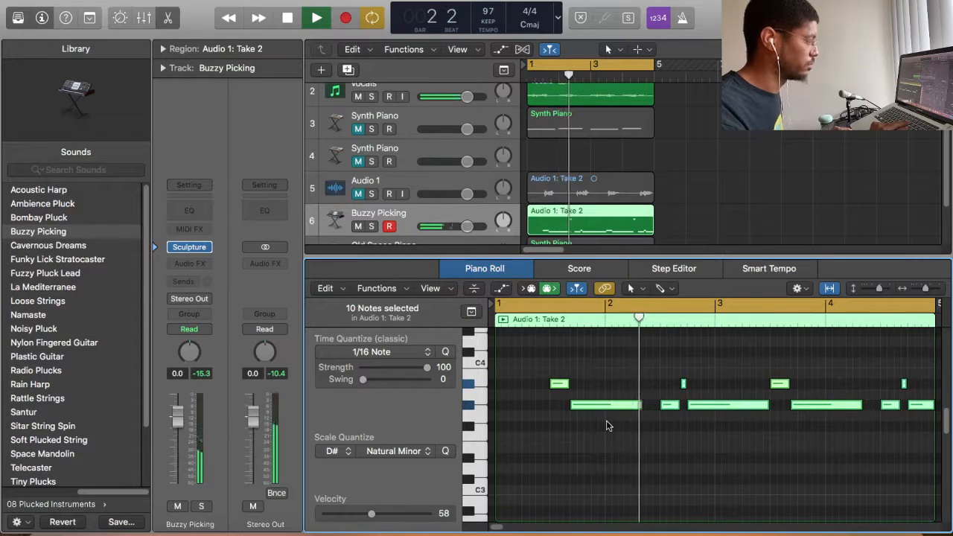
key(space)
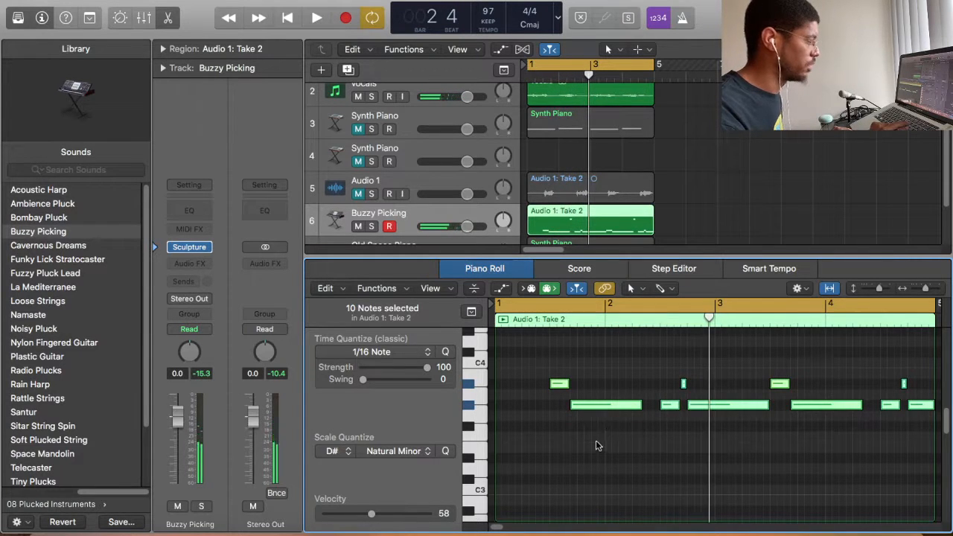
Step: Try all notes one octave higher during playback, and transpose them back down an octave
click(592, 443)
key(super+a)
key(alt+shift+Up)
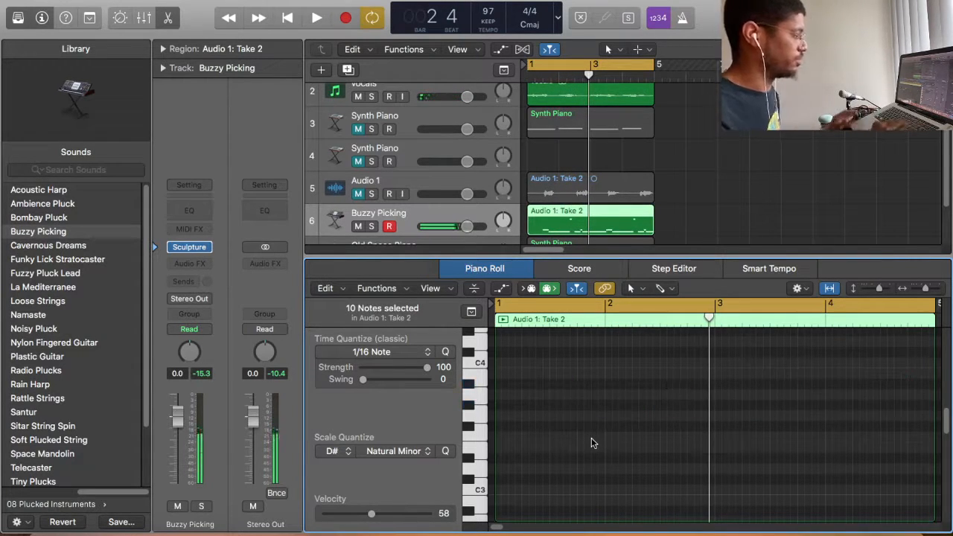
key(space)
scroll(597, 433, up, 3)
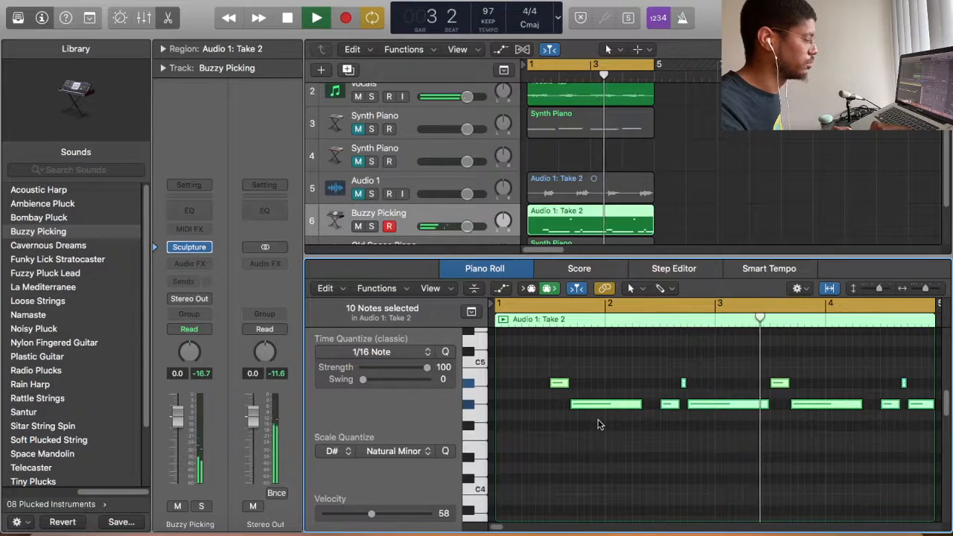
key(space)
key(alt+shift+Down)
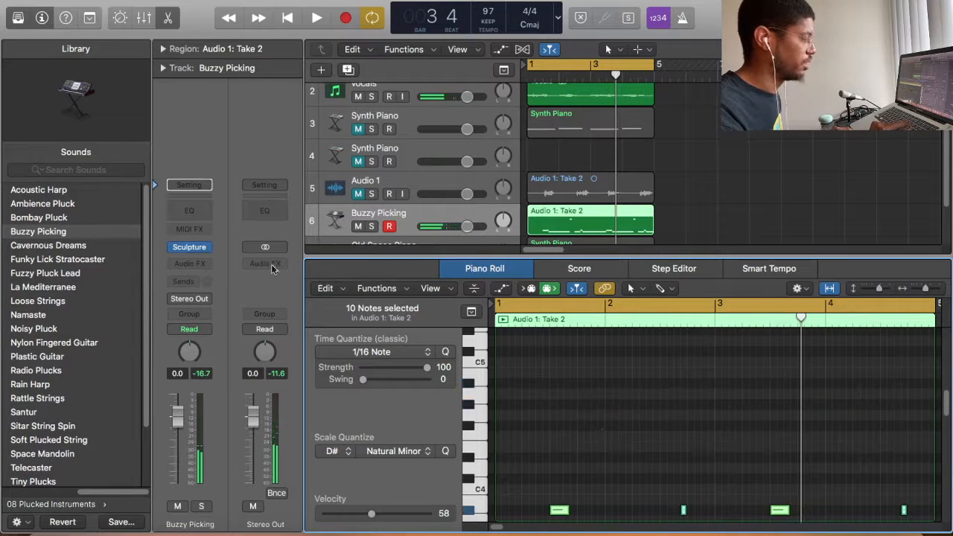
Step: Add a Channel EQ to the Buzzy Picking track using a preset with a low cut and dips at 500 Hz and 1400 Hz, and play back
click(202, 214)
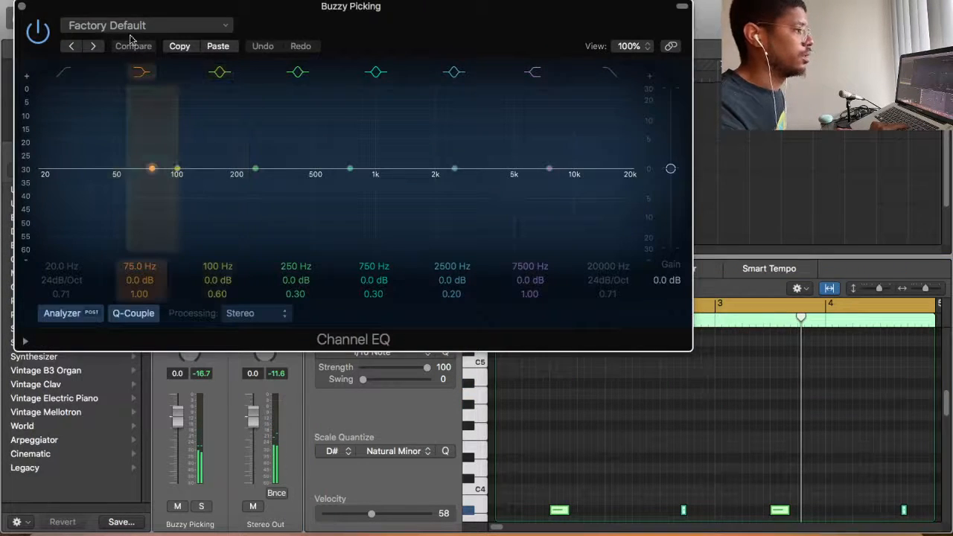
click(134, 25)
click(101, 355)
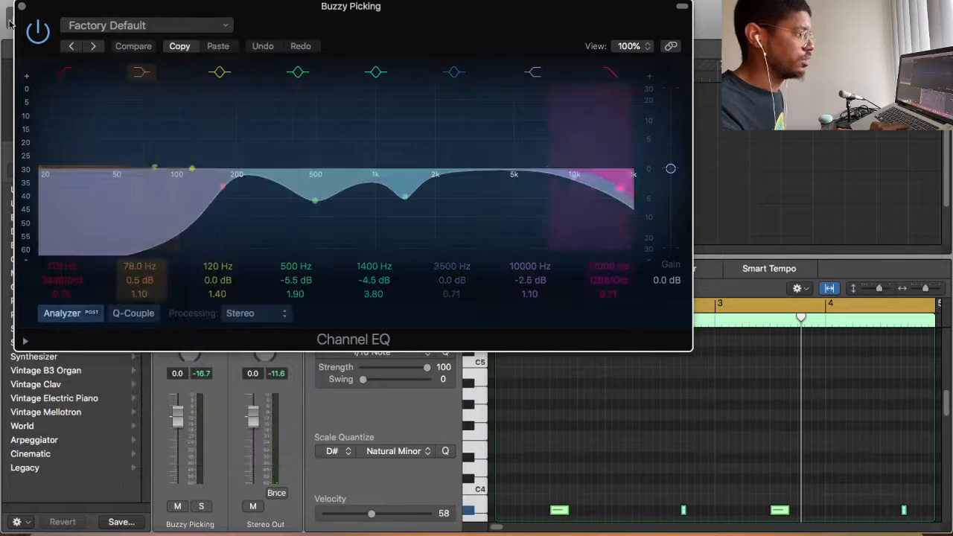
click(21, 6)
key(space)
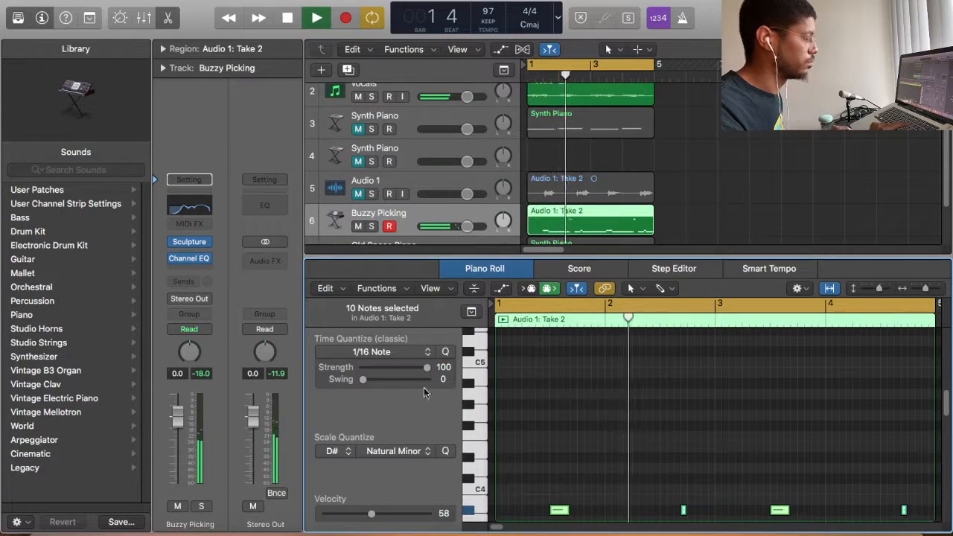
Step: Stop playback and raise the amplitude envelope's decay time in the Buzzy Picking track's Sculpture to 1500 ms
scroll(576, 388, down, 1)
scroll(576, 388, down, 3)
key(space)
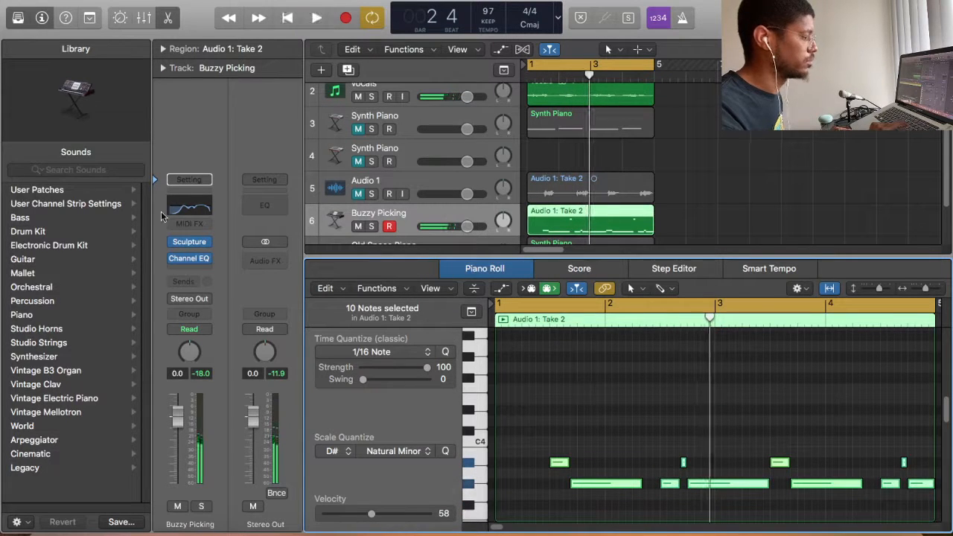
click(189, 244)
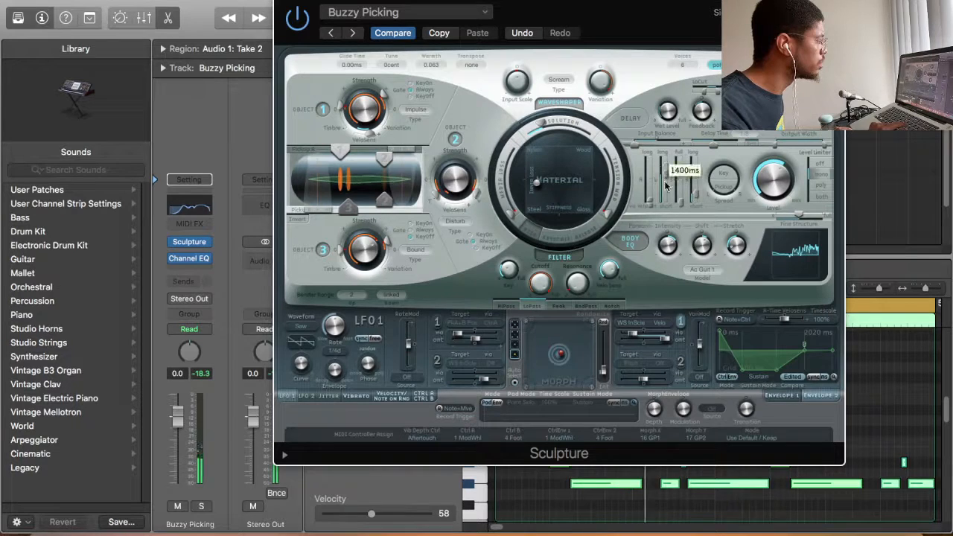
drag(667, 187, 668, 188)
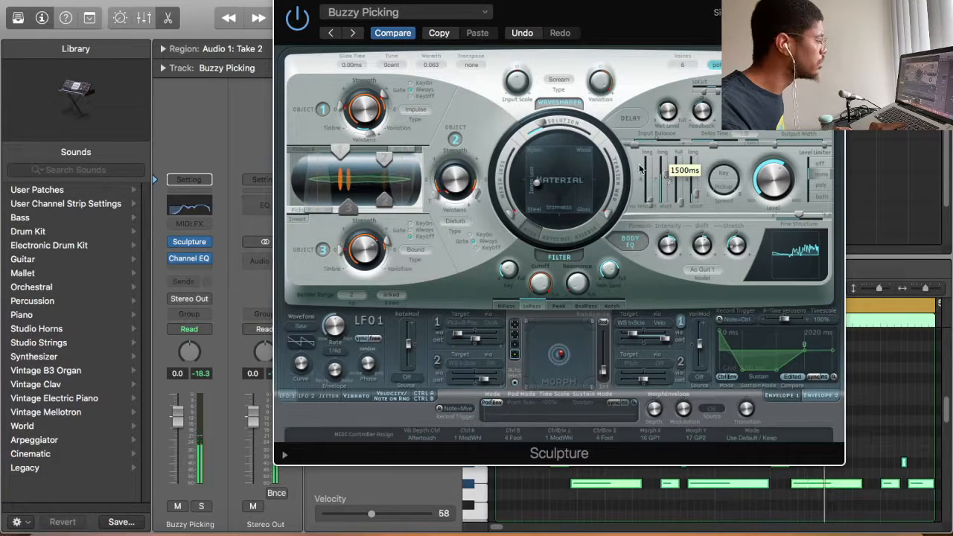
key(super+w)
Step: Add a send to Bus 10 on the Buzzy Picking channel strip
click(184, 283)
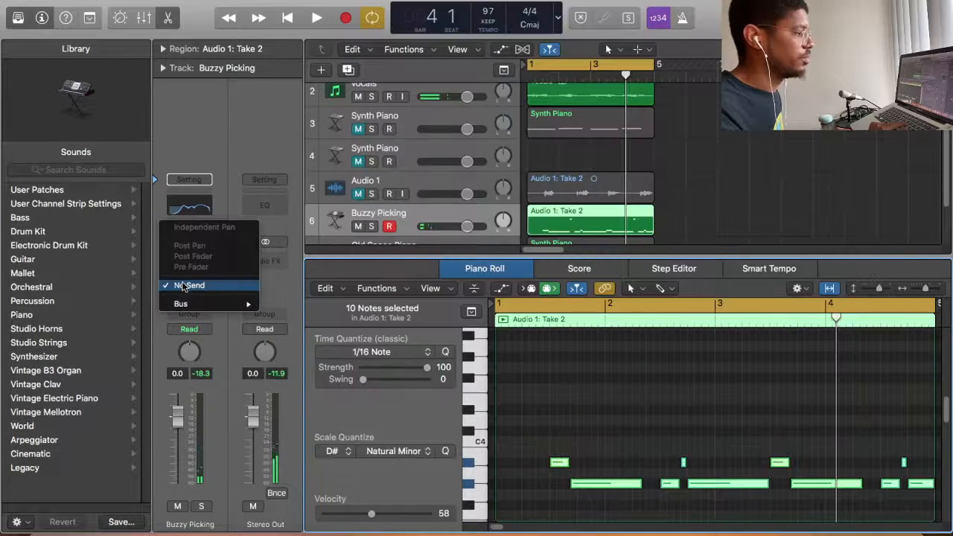
mouse_move(184, 304)
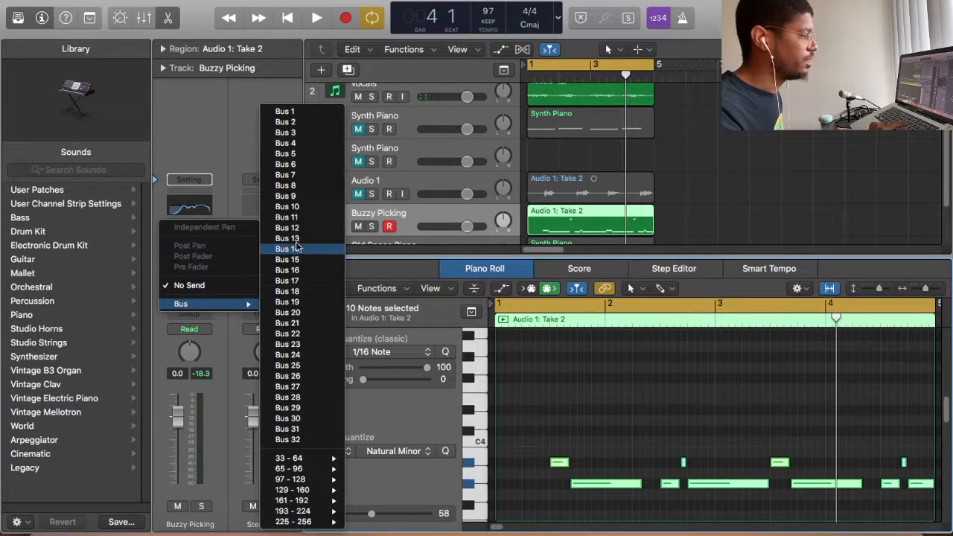
click(295, 206)
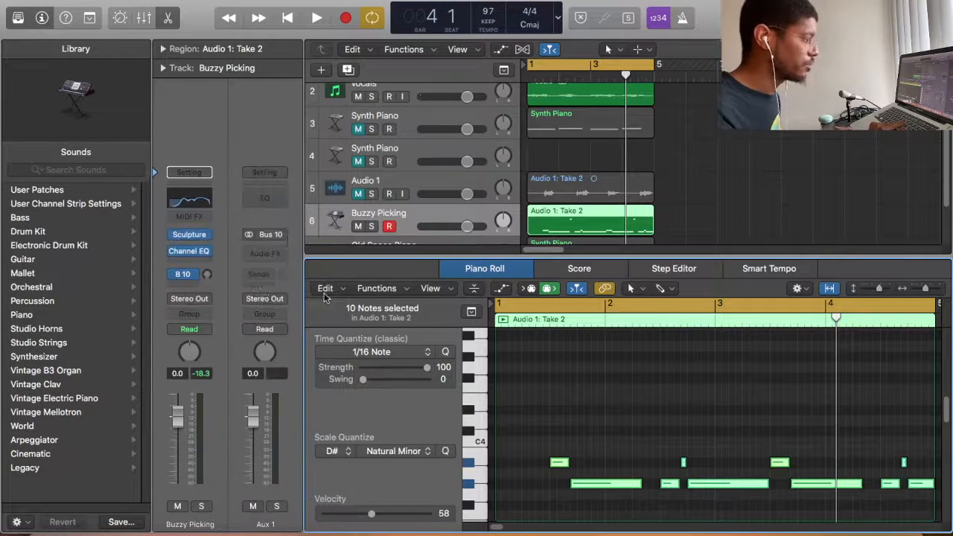
Step: Insert the Space Designer reverb on the Aux 1 channel fed by Bus 10
click(273, 255)
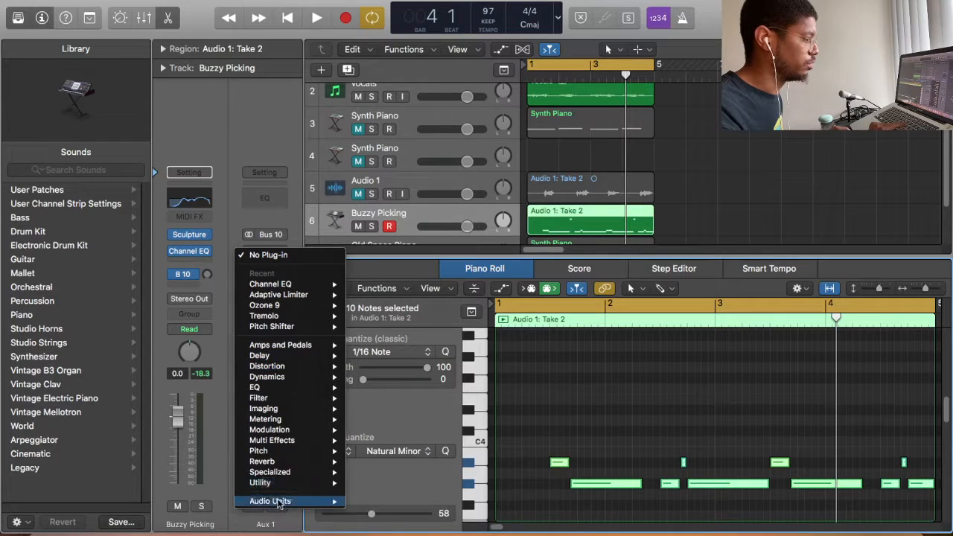
mouse_move(291, 506)
mouse_move(287, 462)
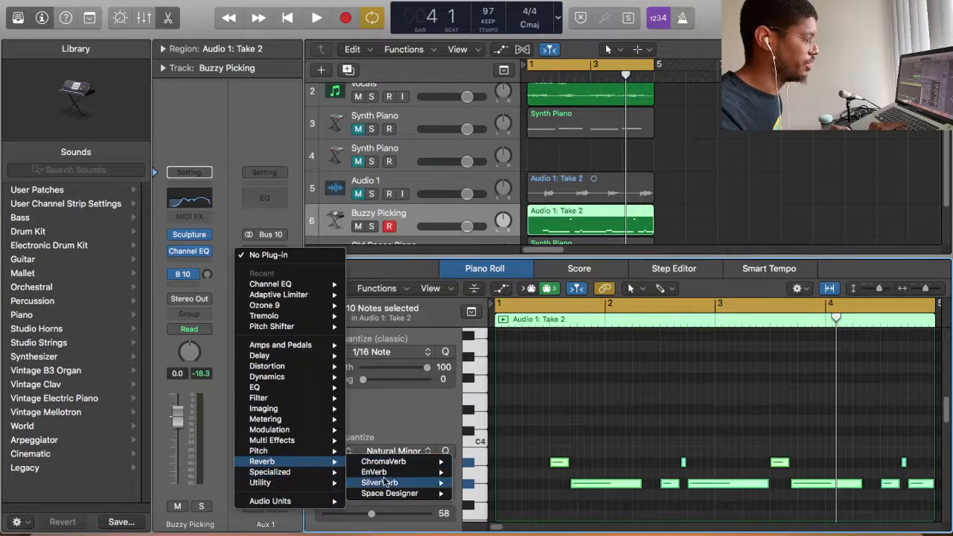
mouse_move(420, 497)
click(479, 494)
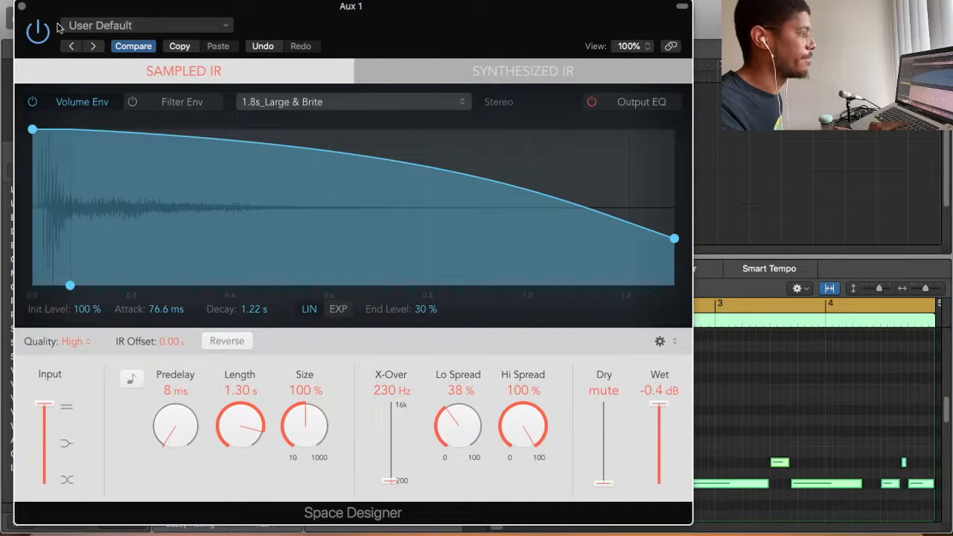
click(23, 7)
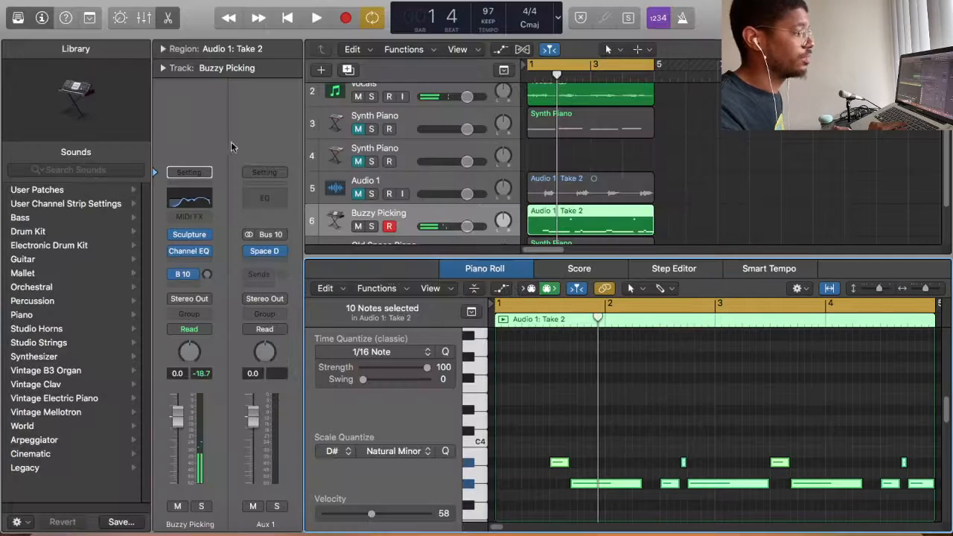
Step: Load the user channel strip setting "logn prince hall one" on the Bus 10 aux and lower the high cut in its Channel EQ
click(264, 173)
mouse_move(328, 330)
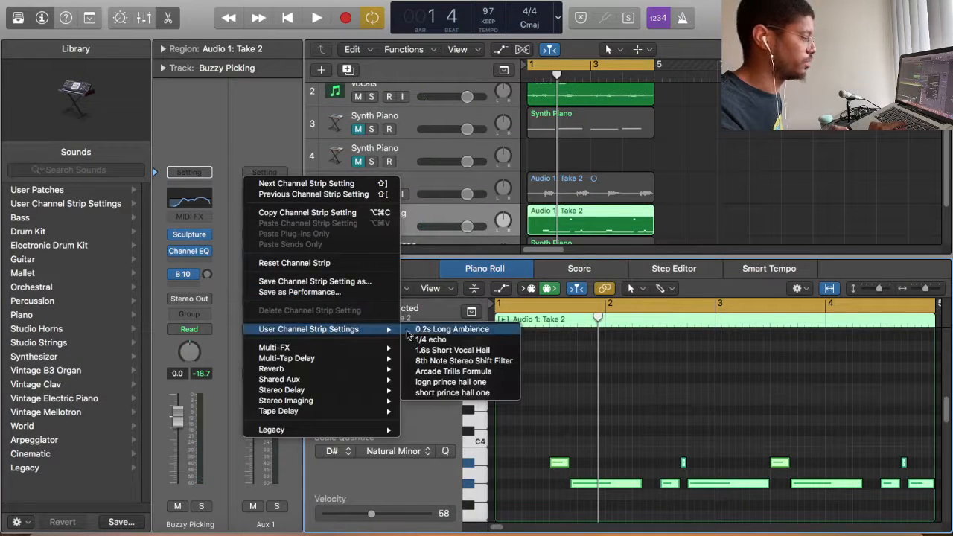
click(451, 382)
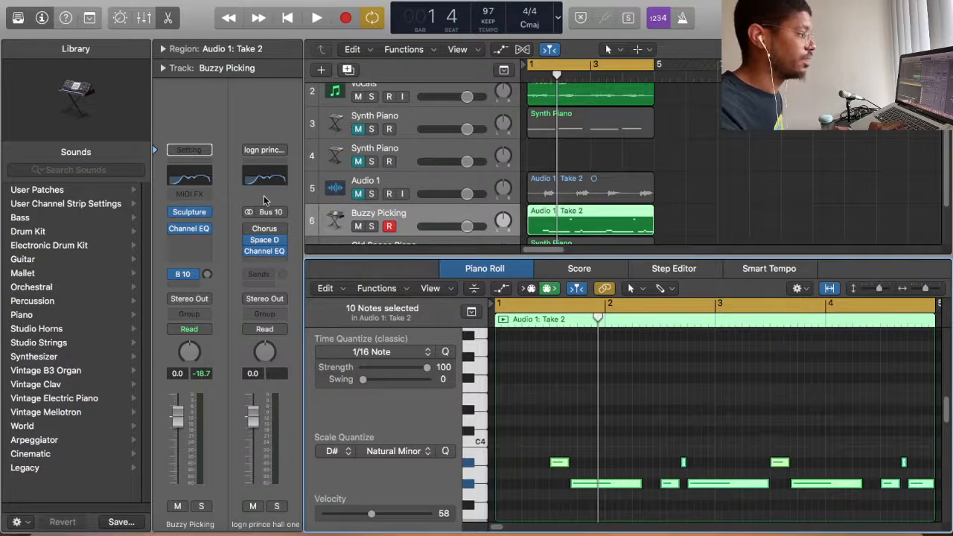
click(264, 181)
drag(619, 193, 496, 187)
click(21, 6)
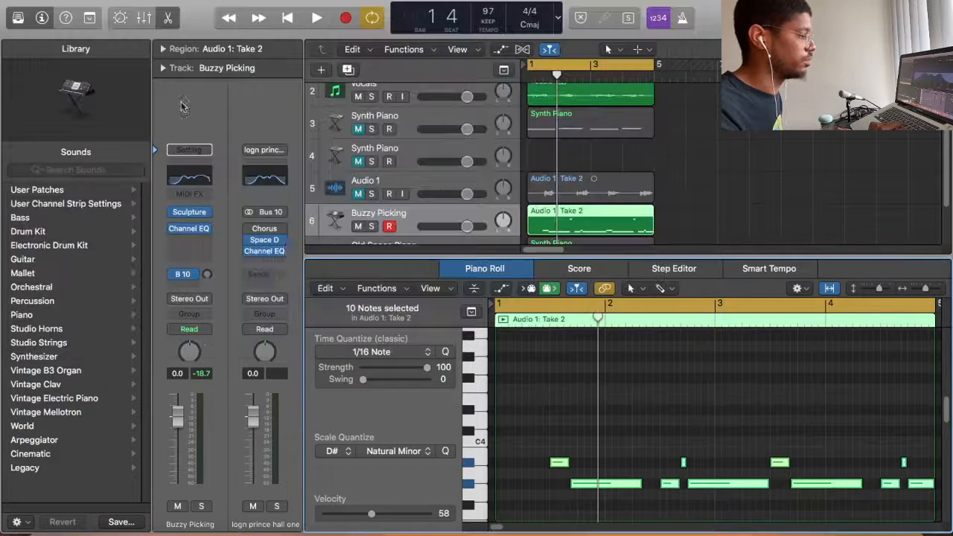
Step: Play back the loop and raise the Buzzy Picking track's Bus 10 send level to -18.6 dB
key(space)
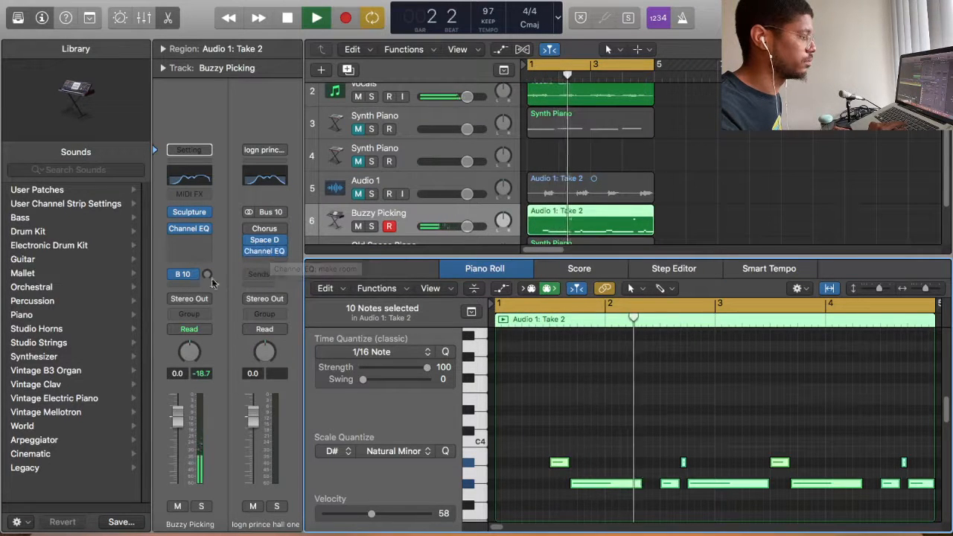
mouse_move(200, 262)
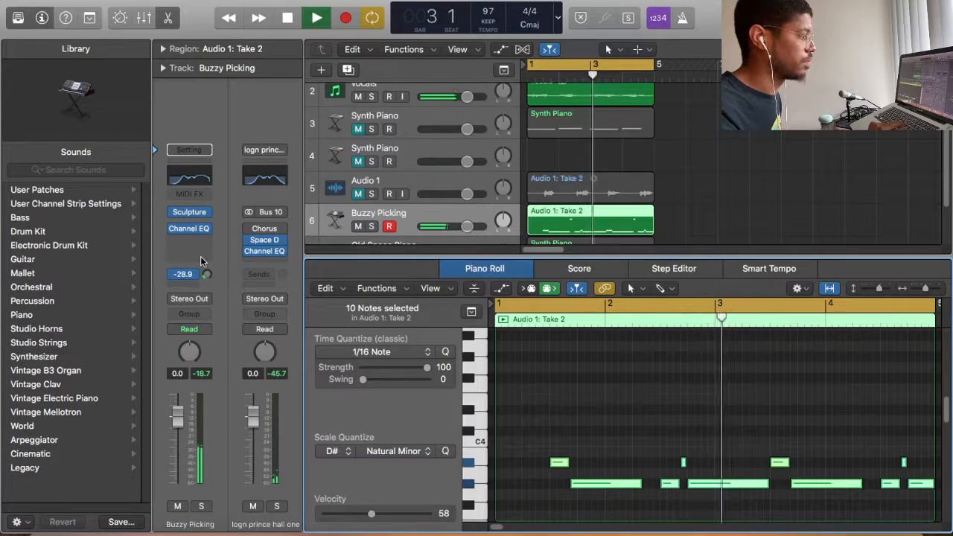
drag(200, 262, 200, 251)
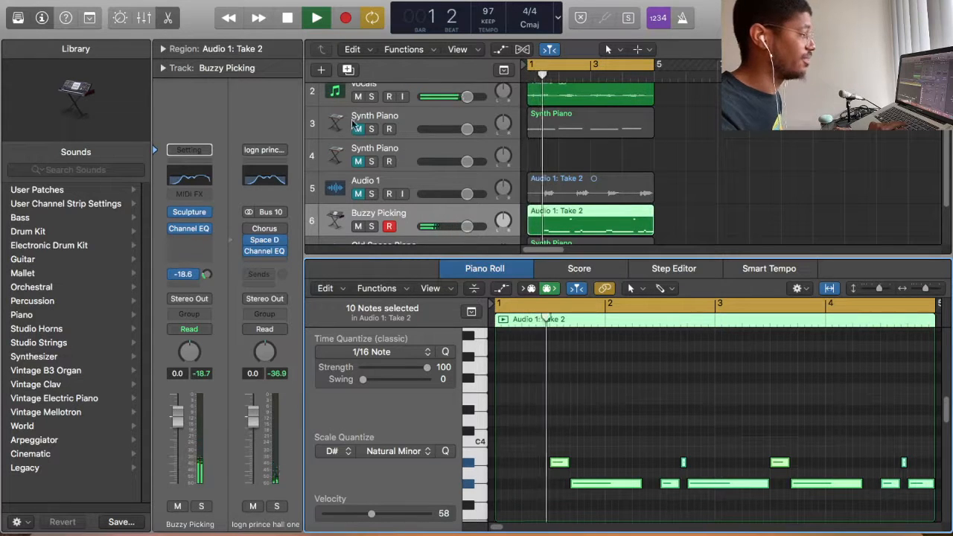
Step: Add a Bus 10 send to the "logn prince hall one" reverb on the vocals track and raise its level during playback
key(Up)
key(Up)
key(Up)
key(Up)
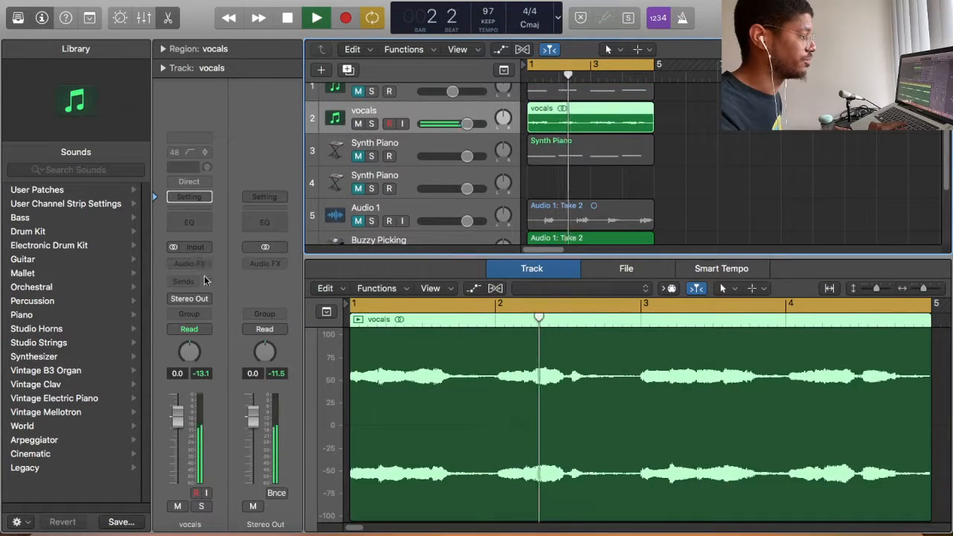
click(196, 284)
mouse_move(213, 307)
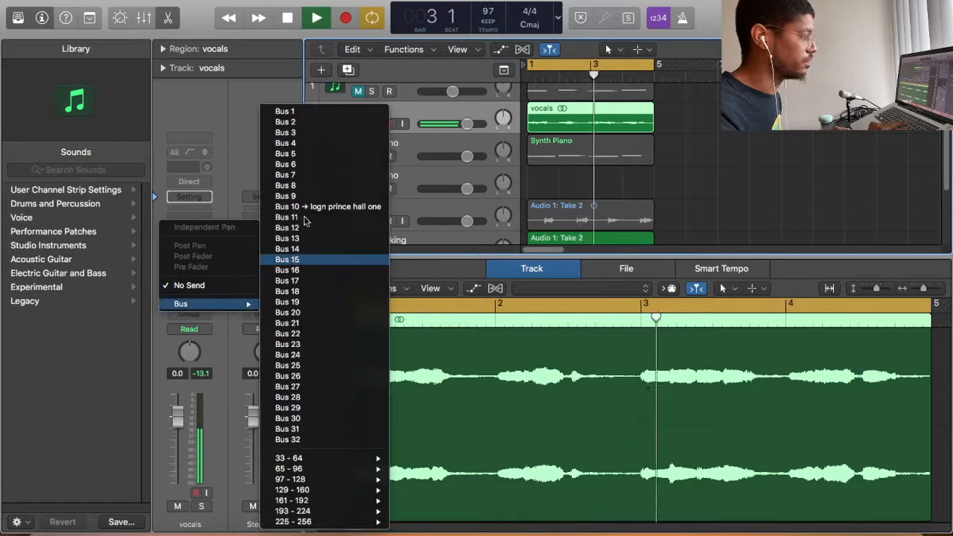
click(313, 207)
drag(209, 278, 205, 258)
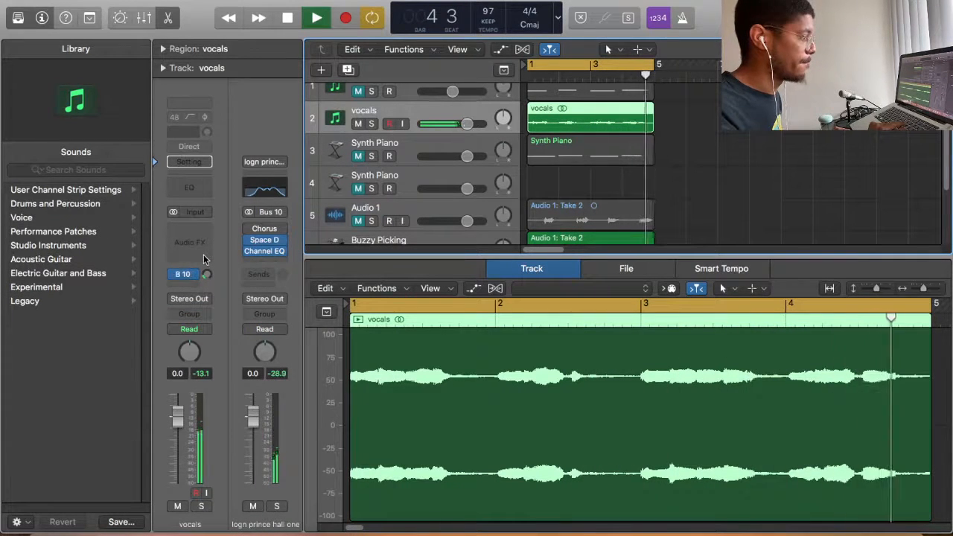
scroll(386, 153, down, 3)
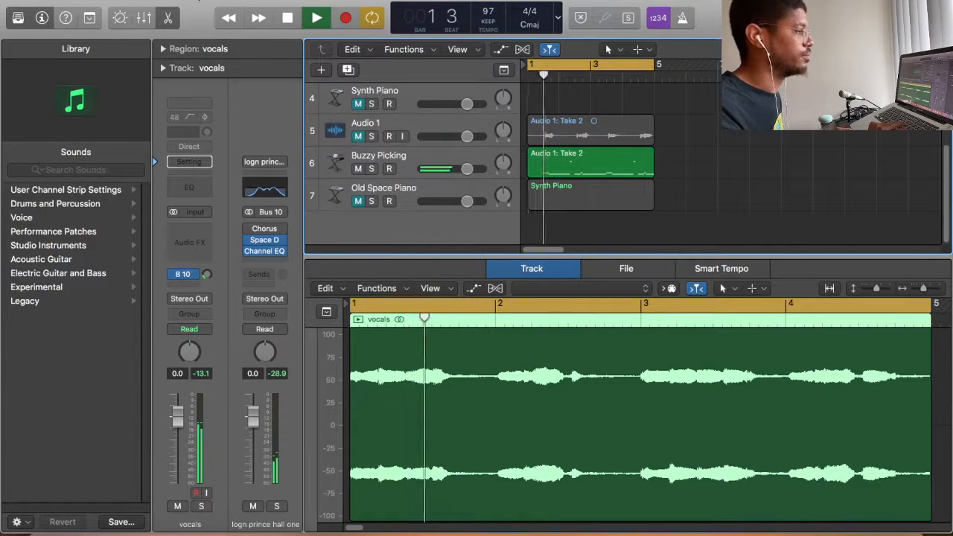
click(172, 0)
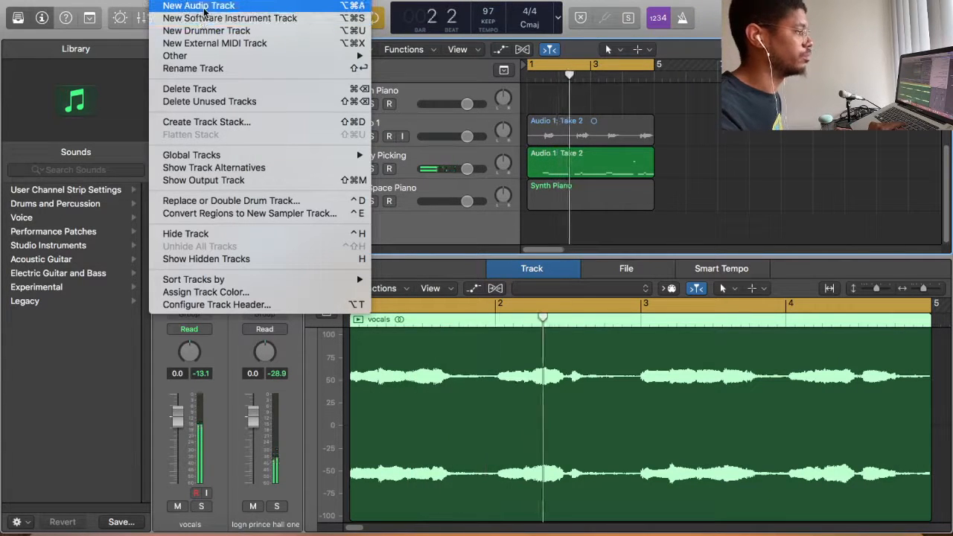
click(205, 6)
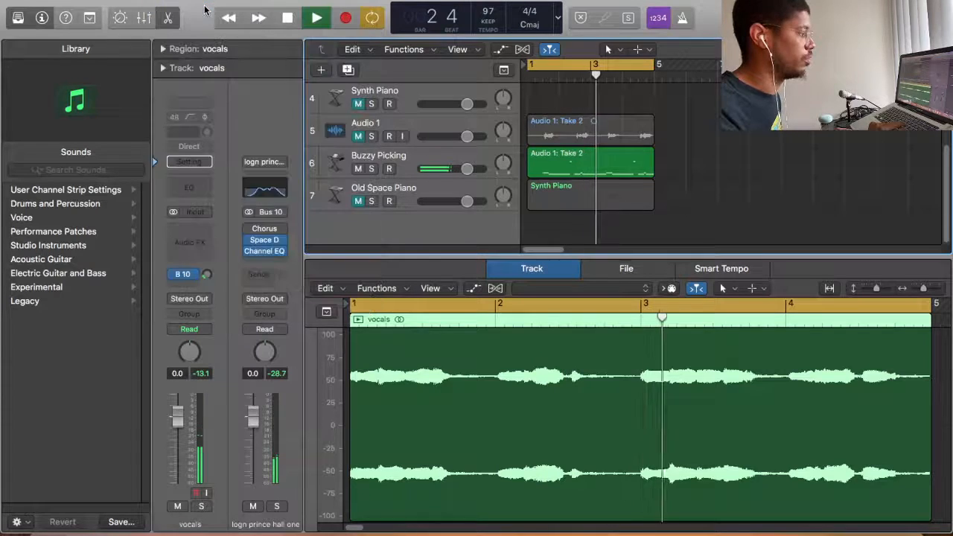
key(space)
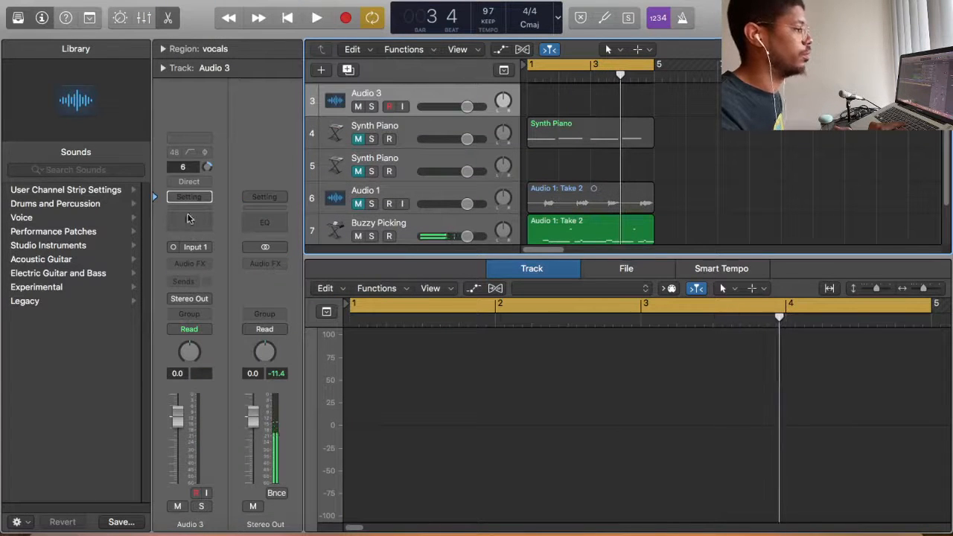
click(190, 198)
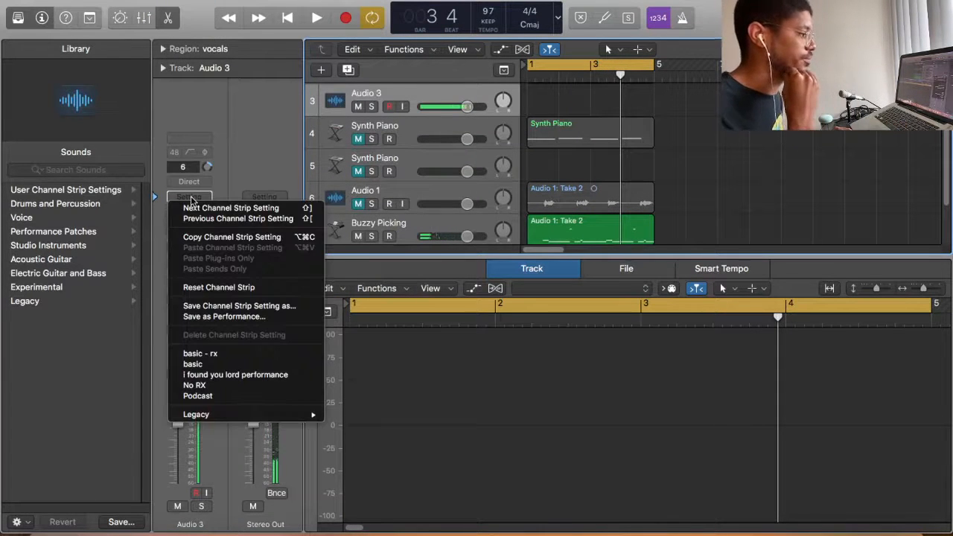
click(228, 142)
key(super+BackSpace)
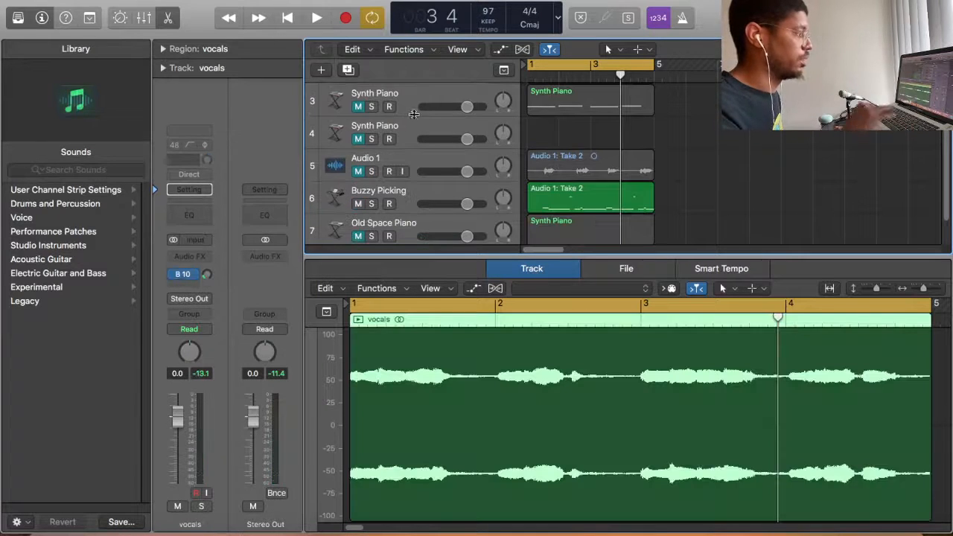
Step: Create a new software instrument track below the vocals track and browse the available instrument plug-ins
click(216, 21)
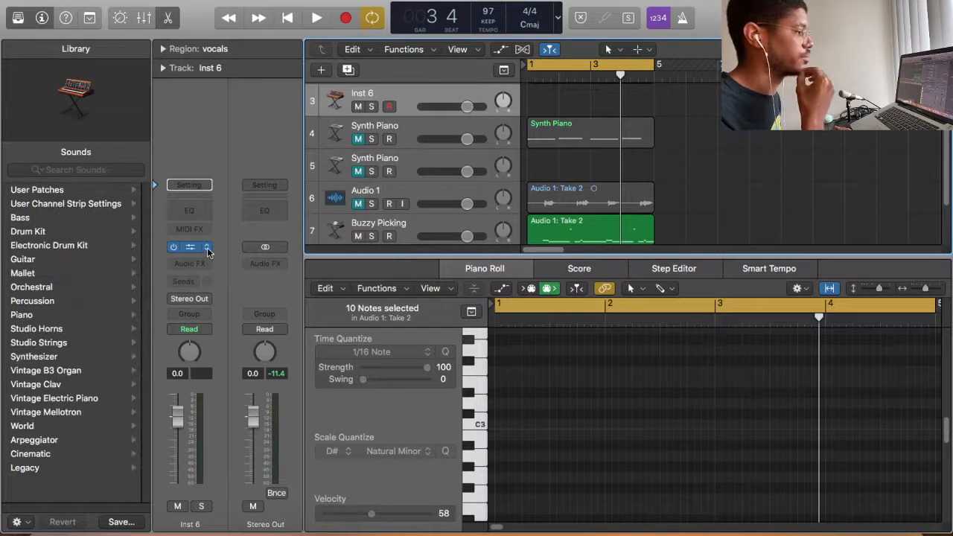
click(207, 251)
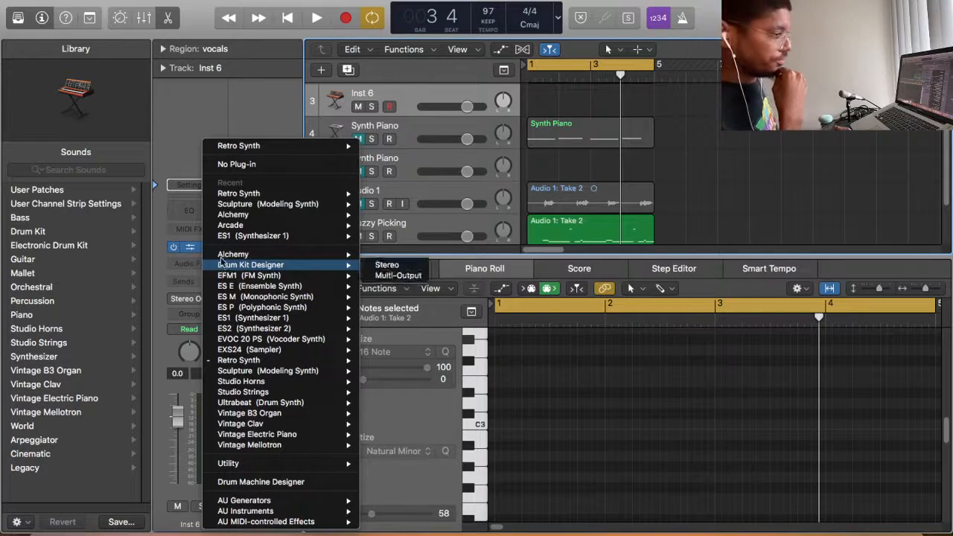
mouse_move(276, 320)
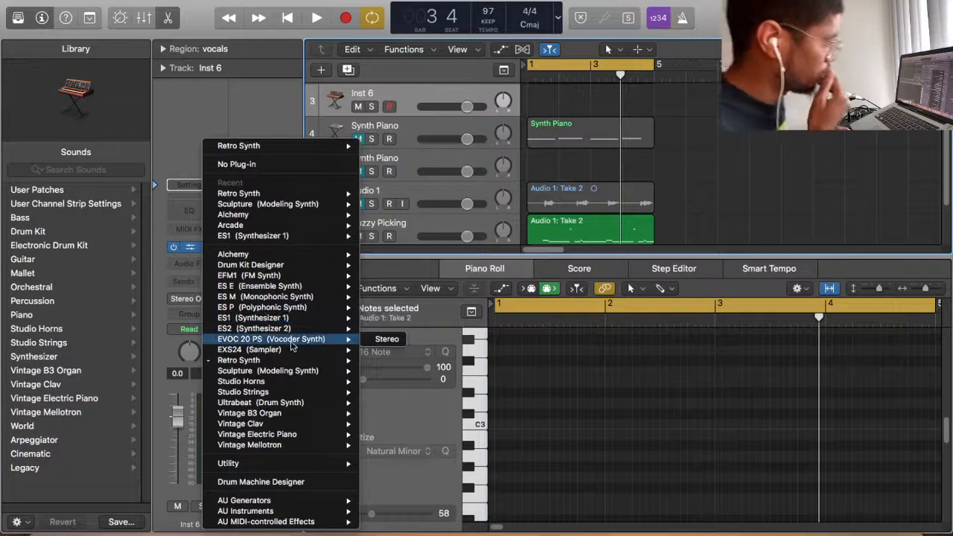
mouse_move(289, 350)
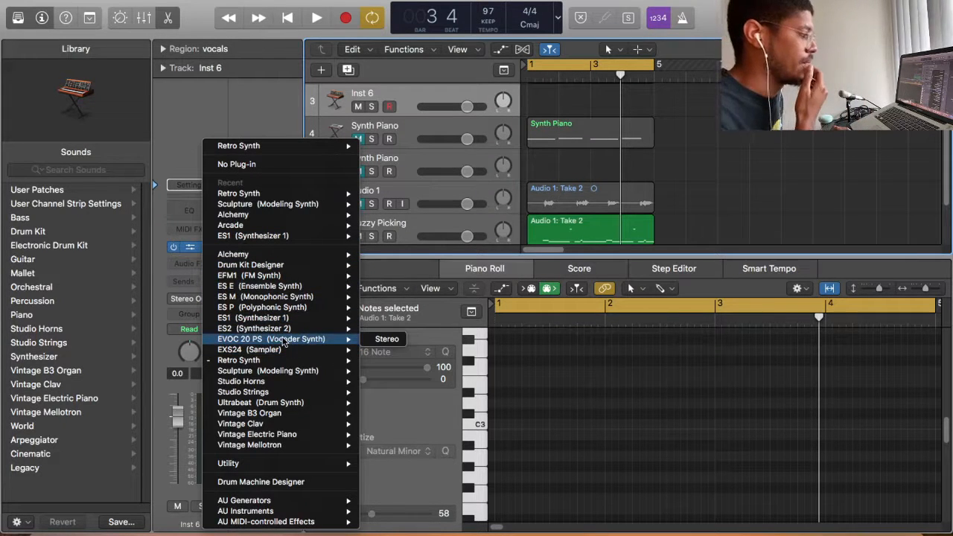
mouse_move(283, 256)
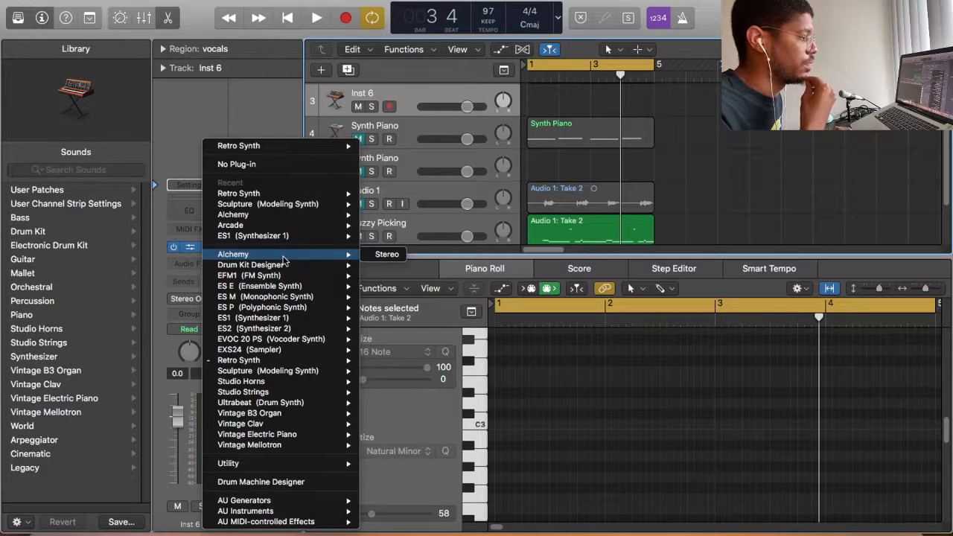
click(188, 185)
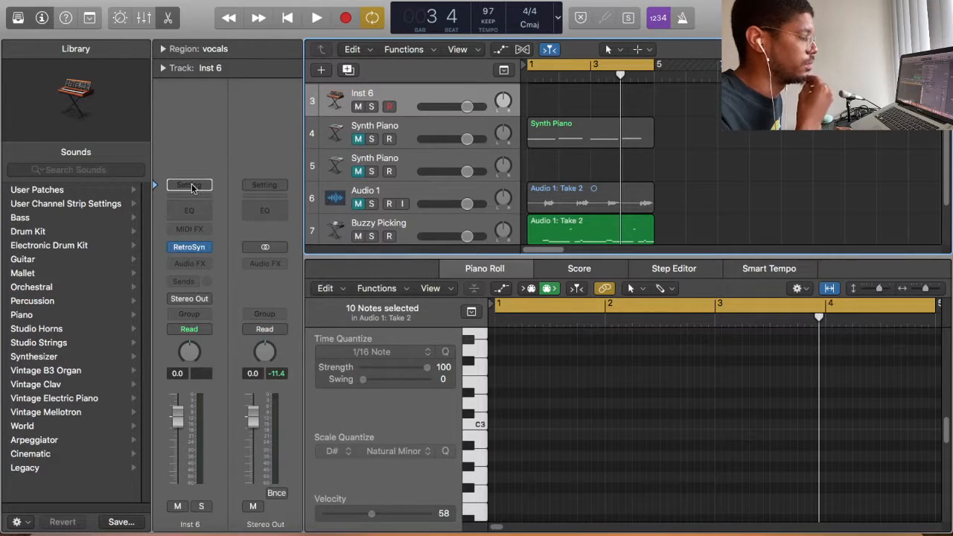
Step: Replace Retro Synth on the new instrument track with the EXS24 sampler and load the "simple e new" sampler instrument
click(210, 251)
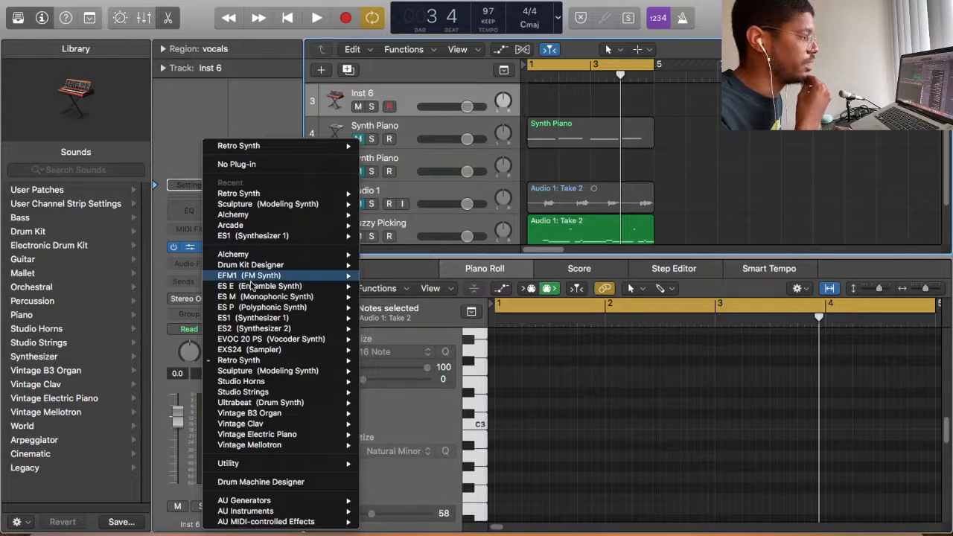
mouse_move(328, 357)
click(373, 360)
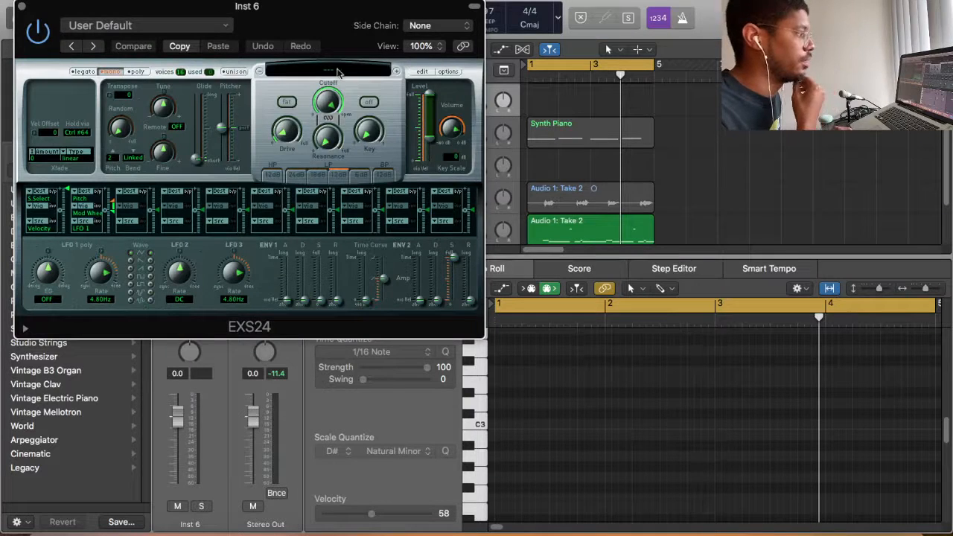
click(337, 71)
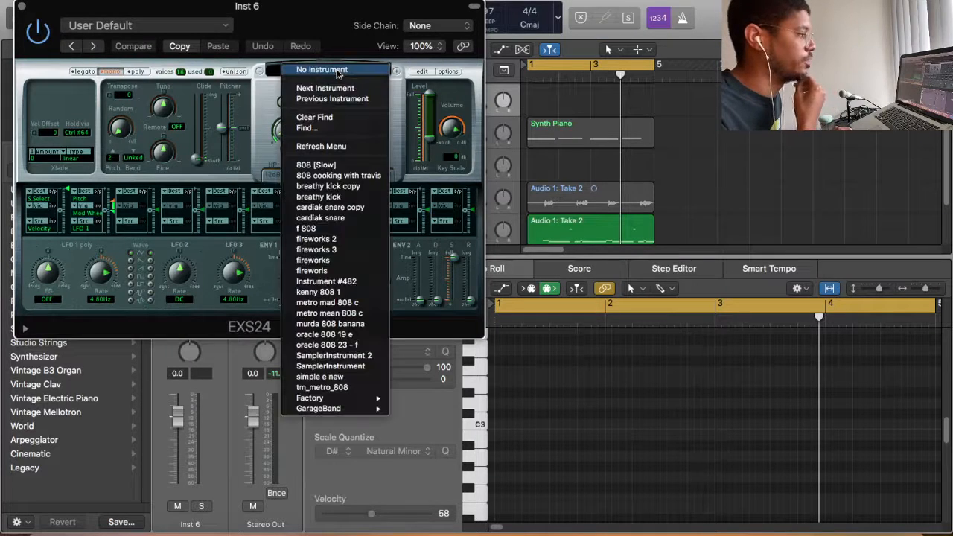
click(353, 377)
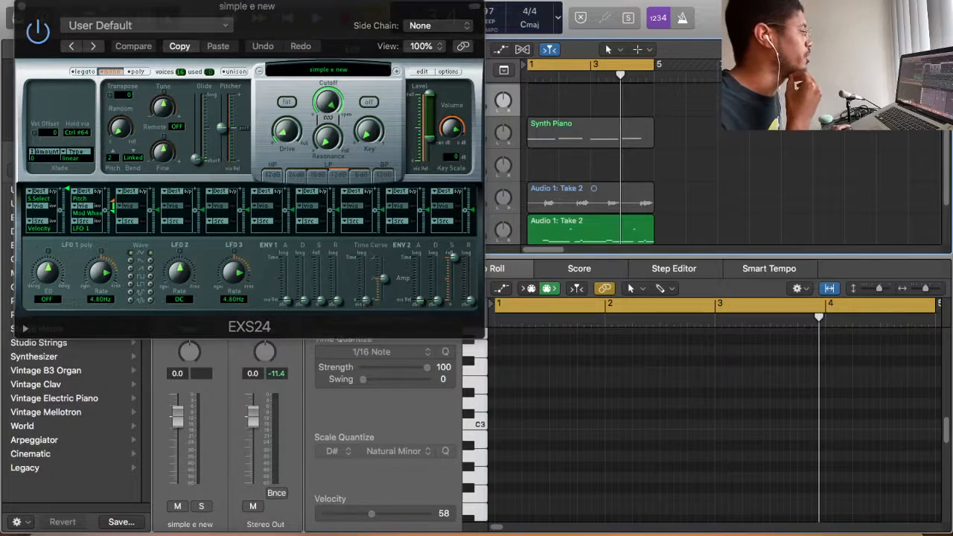
Step: Browse the Murda Beatz drum kit's 808S folder and audition the MURDA_808_SIMPLE_E sample
key(f)
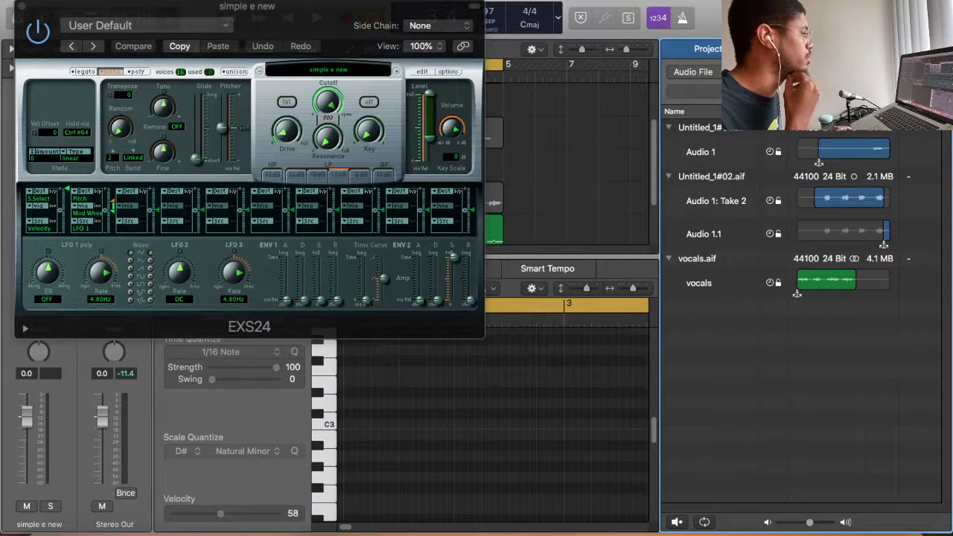
click(842, 48)
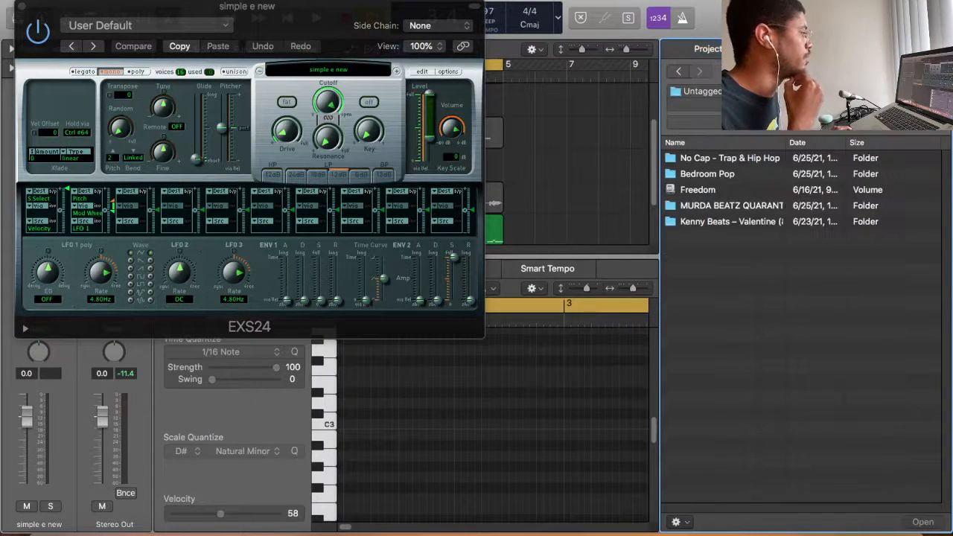
double_click(768, 203)
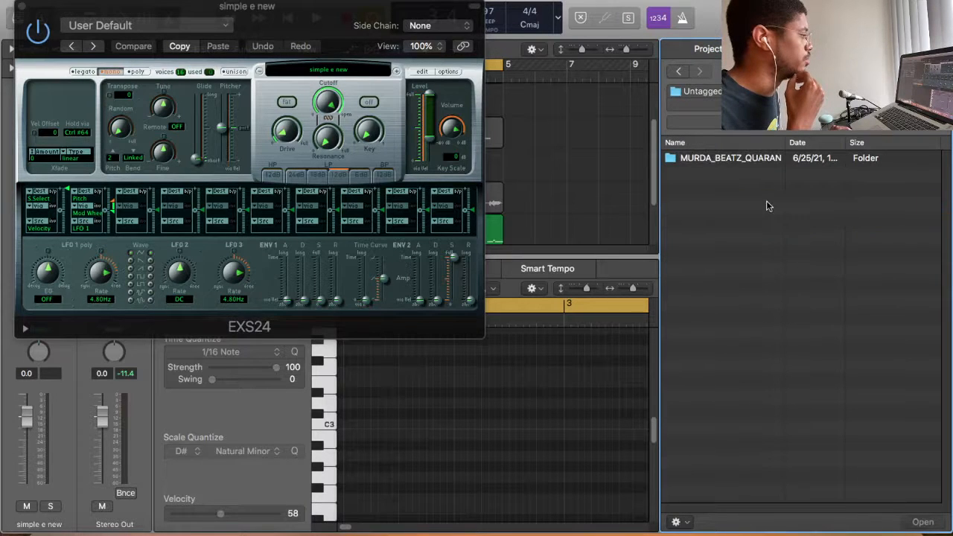
double_click(715, 159)
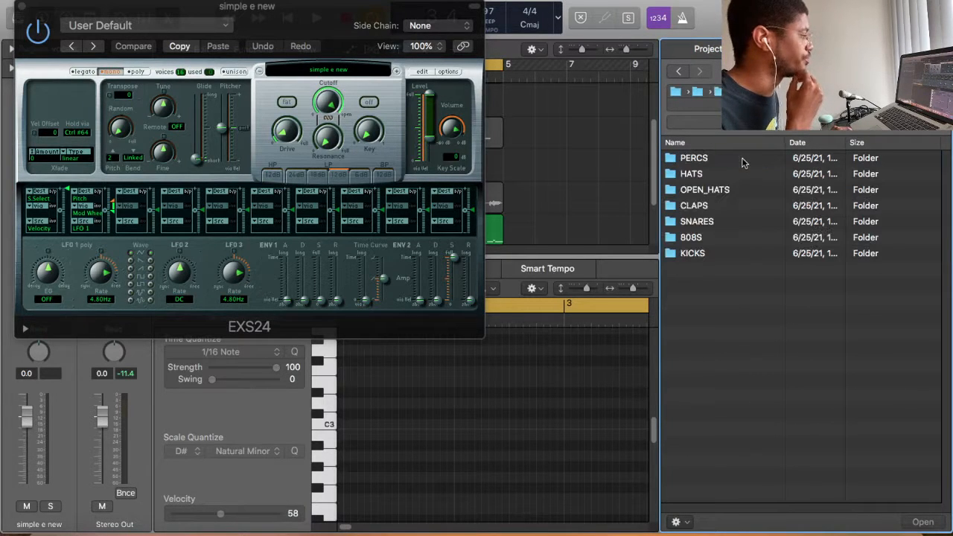
double_click(743, 239)
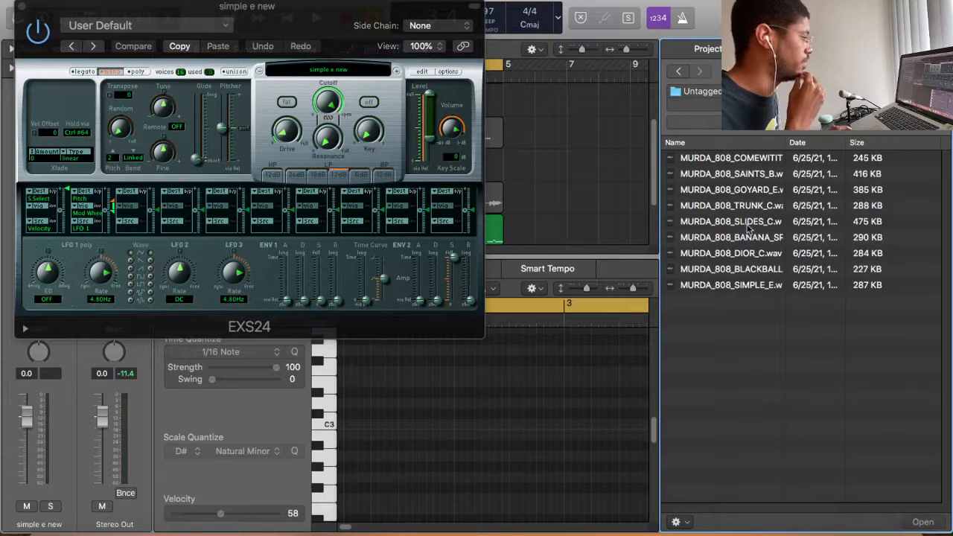
click(755, 284)
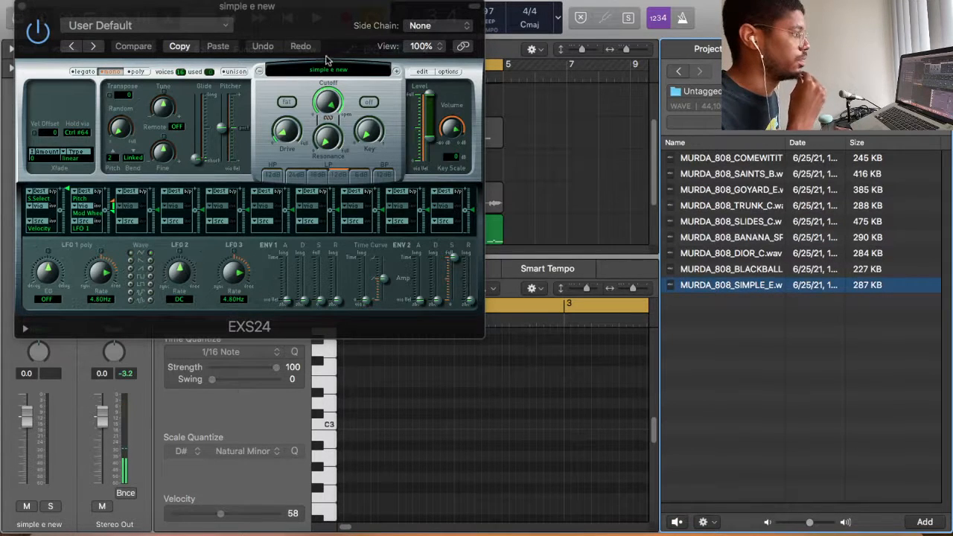
Step: Set the root key of Zone #1 in the EXS24 instrument to E3, save the instrument, and close the sampler windows
click(422, 73)
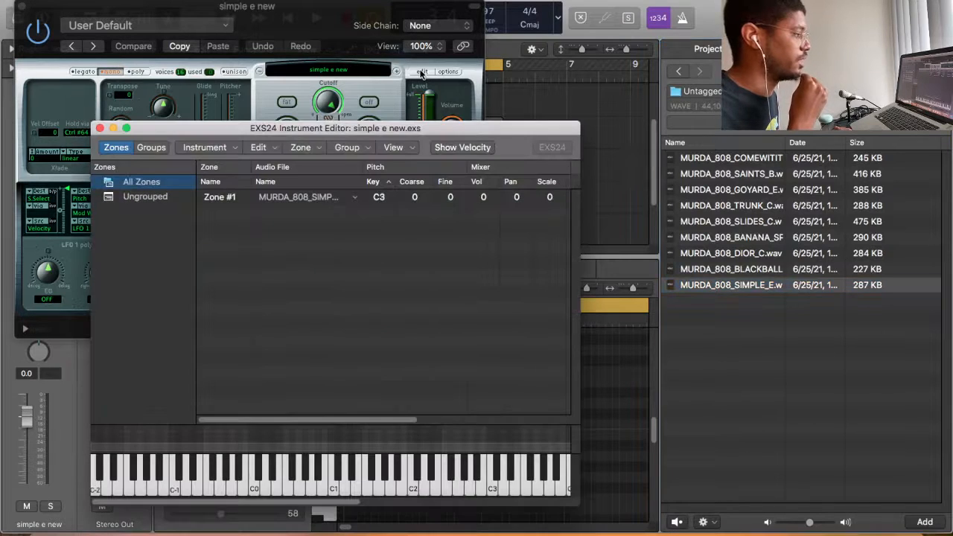
mouse_move(402, 420)
mouse_down()
mouse_move(466, 419)
mouse_move(393, 421)
mouse_up()
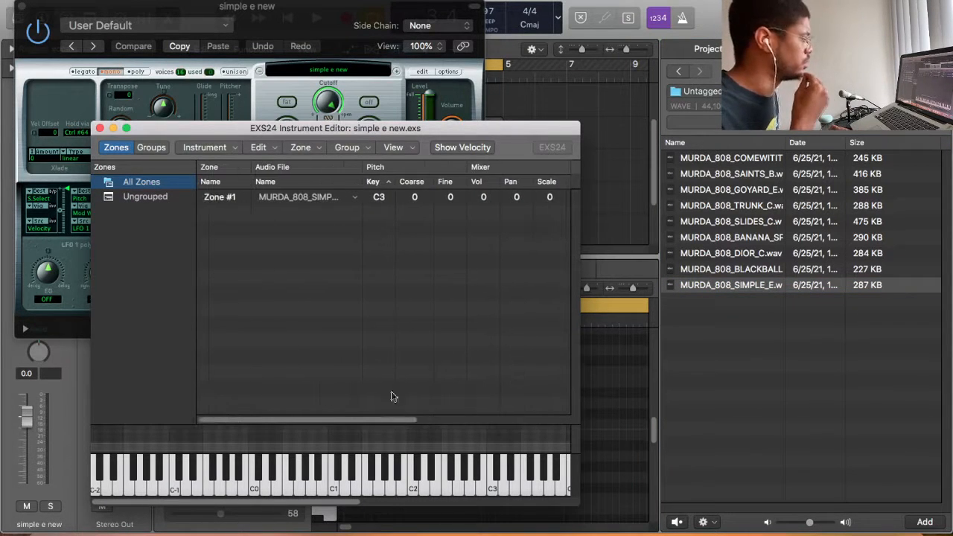
double_click(380, 198)
text(E3)
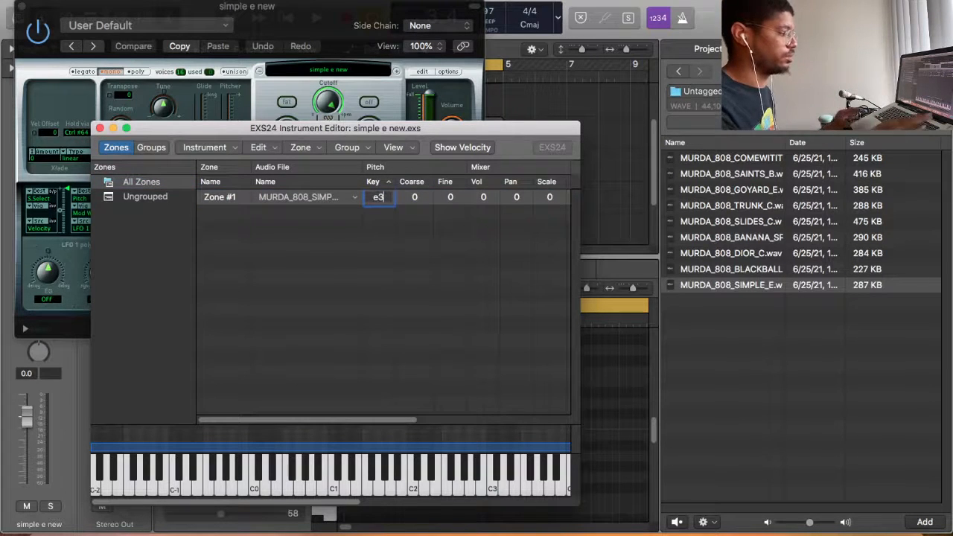
key(Return)
drag(406, 419, 521, 419)
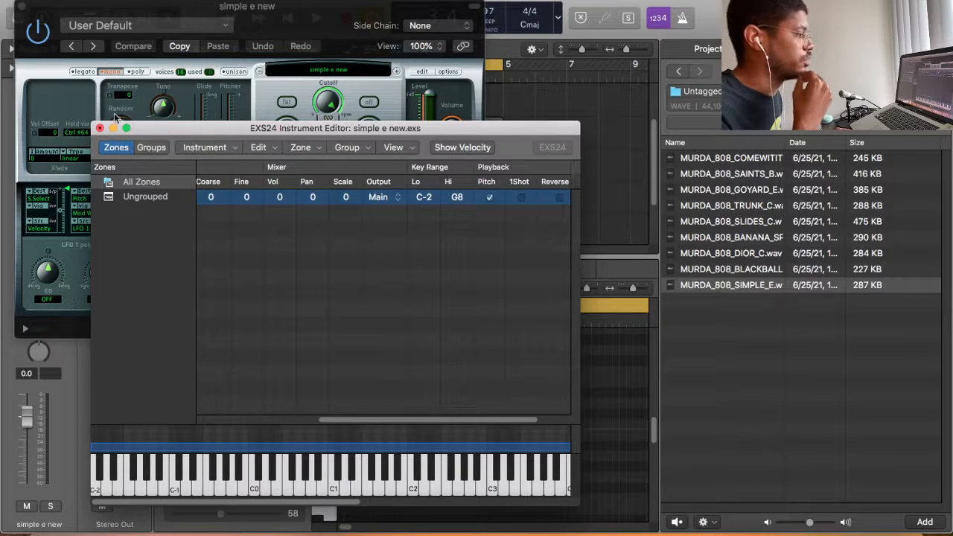
click(100, 128)
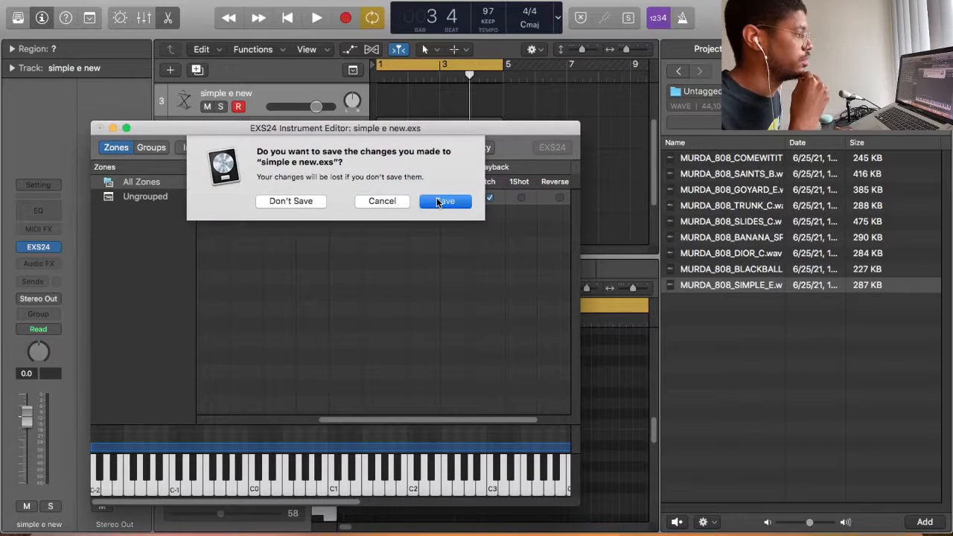
click(438, 199)
click(21, 9)
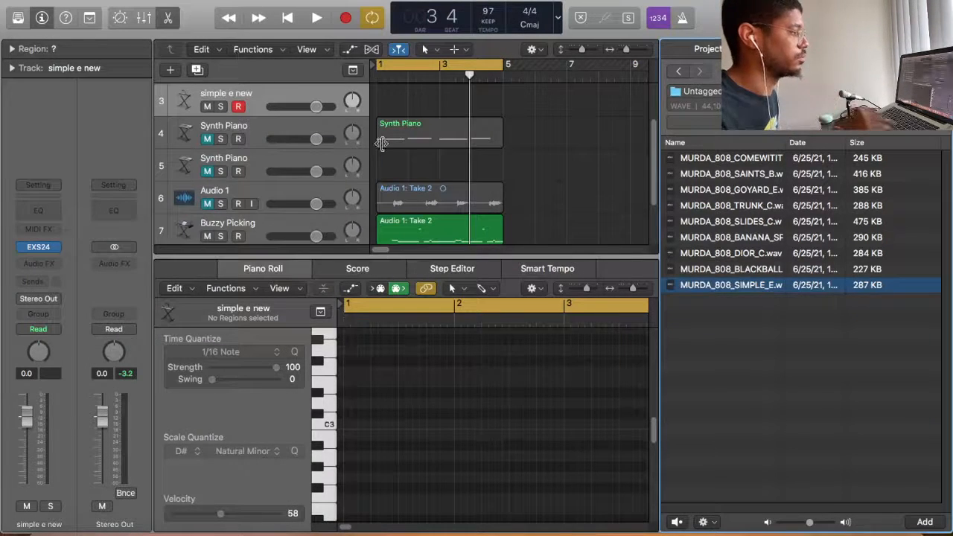
Step: Open Musical Typing for the simple e new track and test a note of the 808 sound
scroll(435, 151, down, 3)
scroll(418, 155, up, 4)
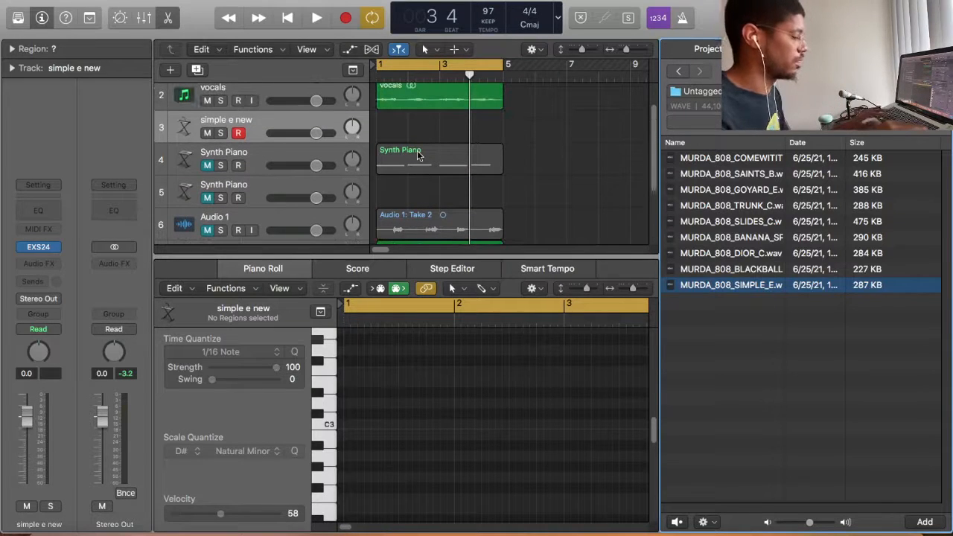
key(cmd+k)
key(a)
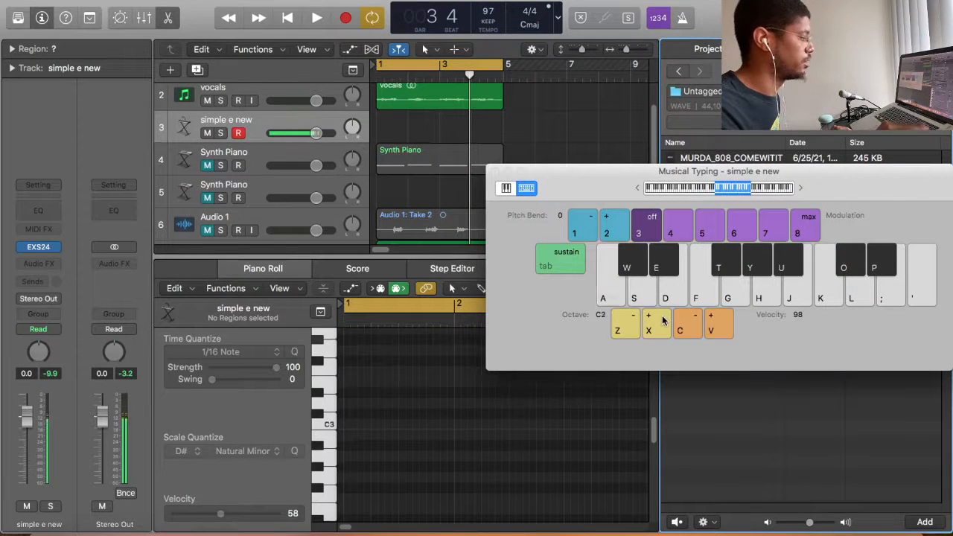
Step: Rehearse an 808 bass pattern at octave C3 over the looping vocals and melody
key(Return)
key(space)
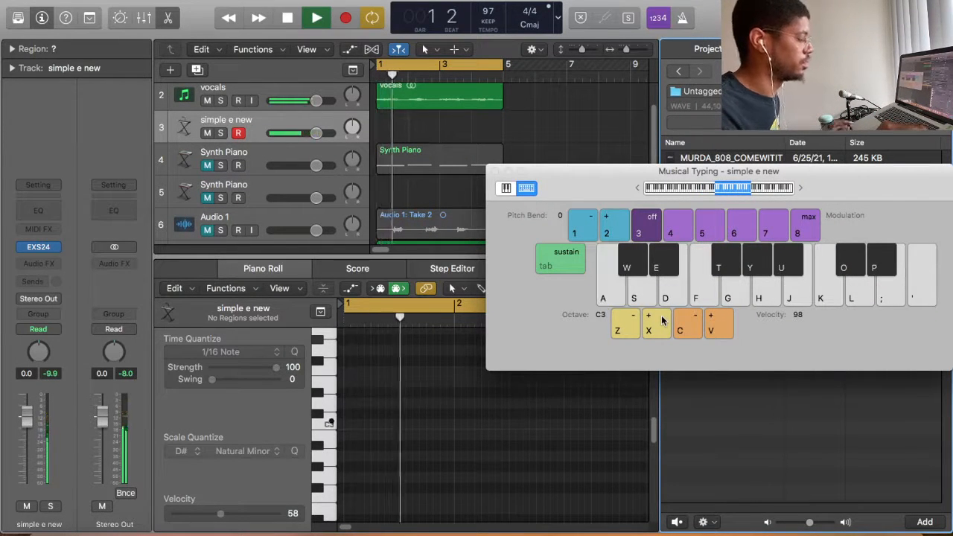
key(a)
key(a)
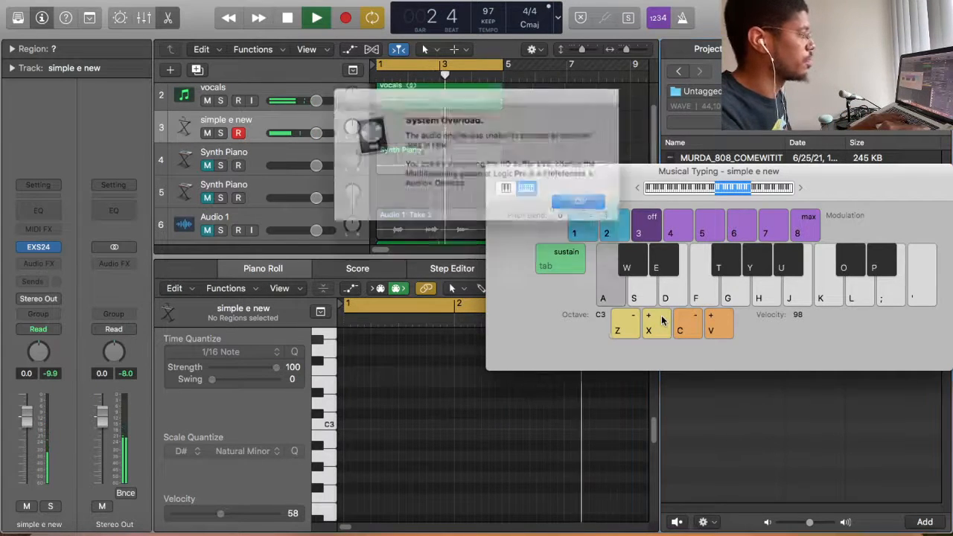
key(Return)
key(a)
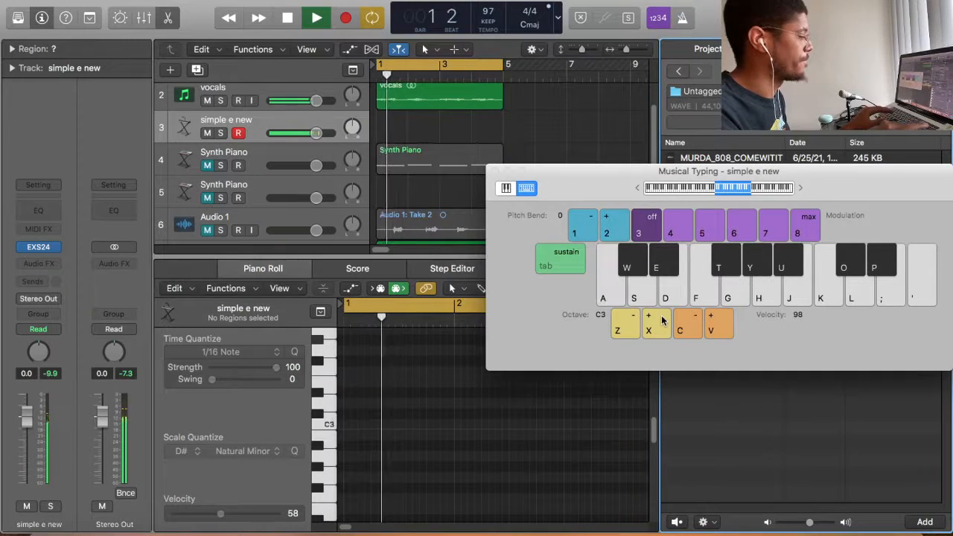
key(a)
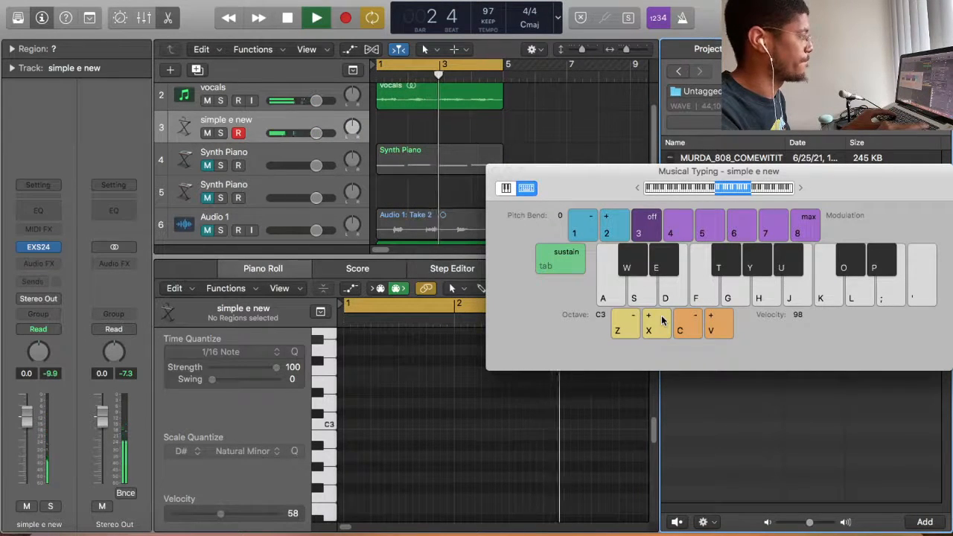
key(a)
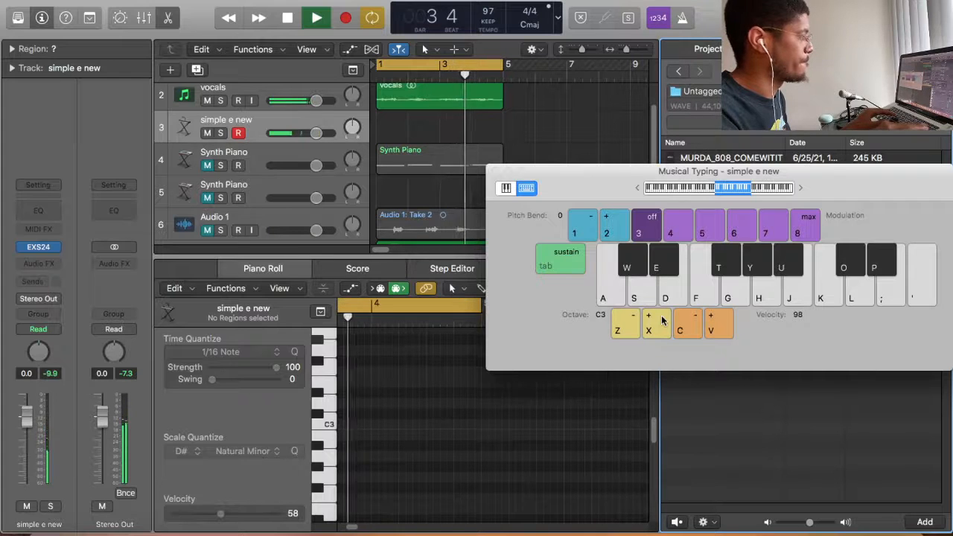
key(a)
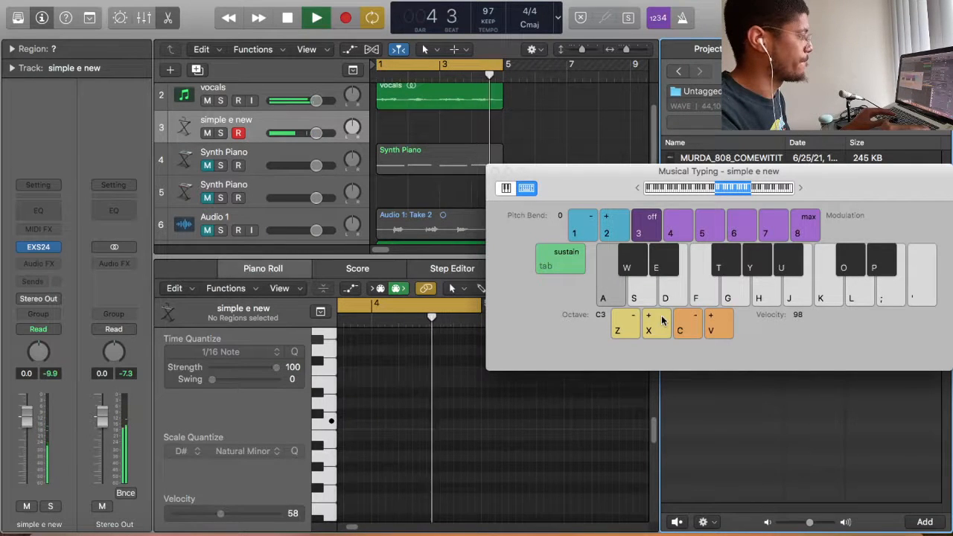
key(Return)
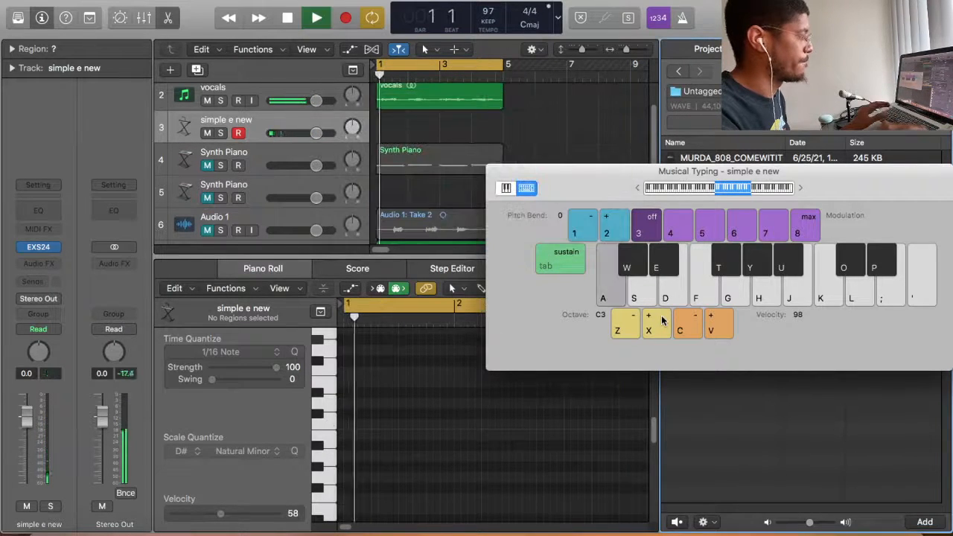
key(a)
key(a)
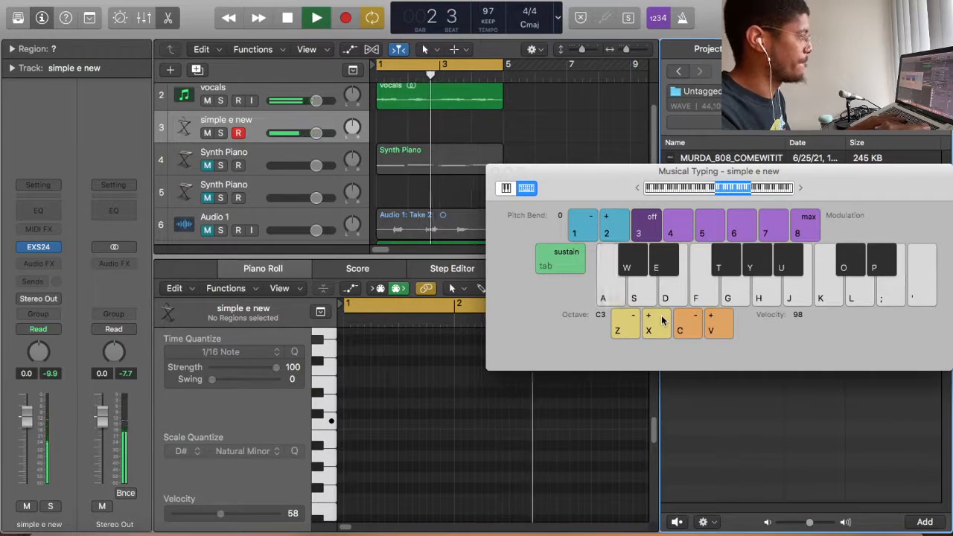
key(a)
key(d)
key(a)
Step: Record an 808 bass pattern of C3 notes ending on E3 from bar 1 on the simple e new track
key(r)
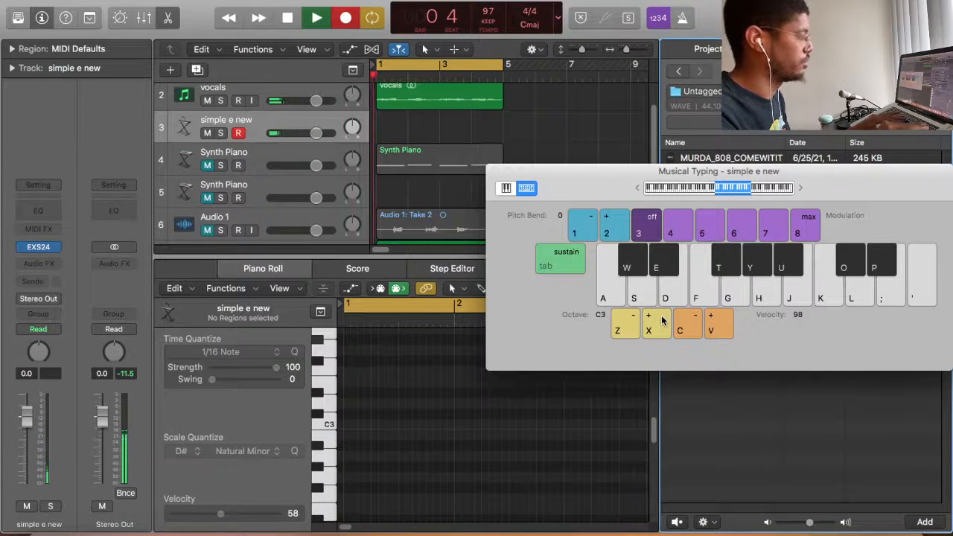
key(a)
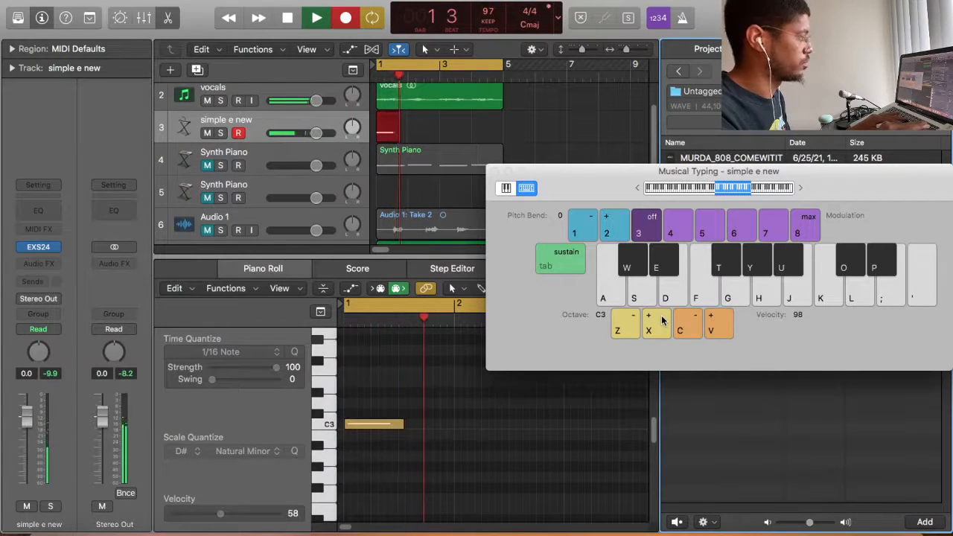
key(a)
key(a)
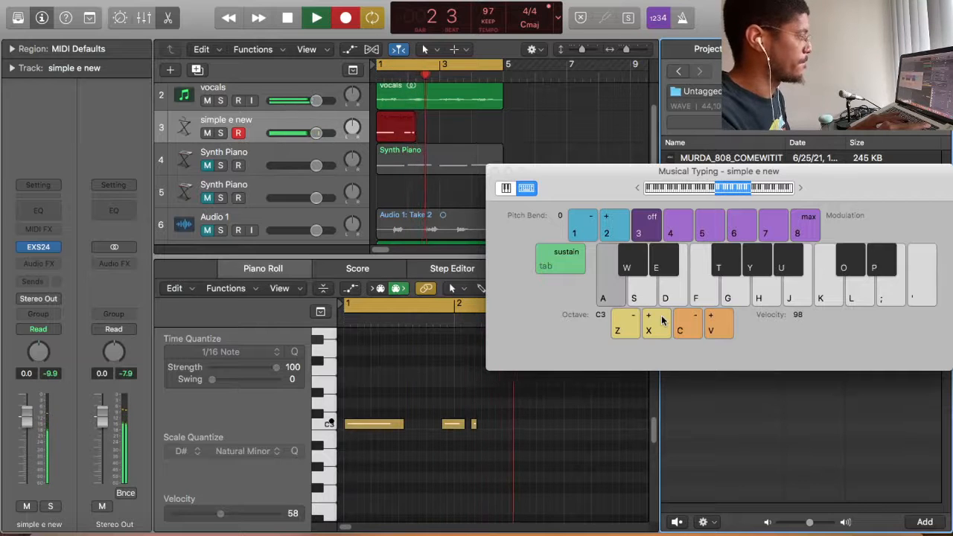
key(a)
key(d)
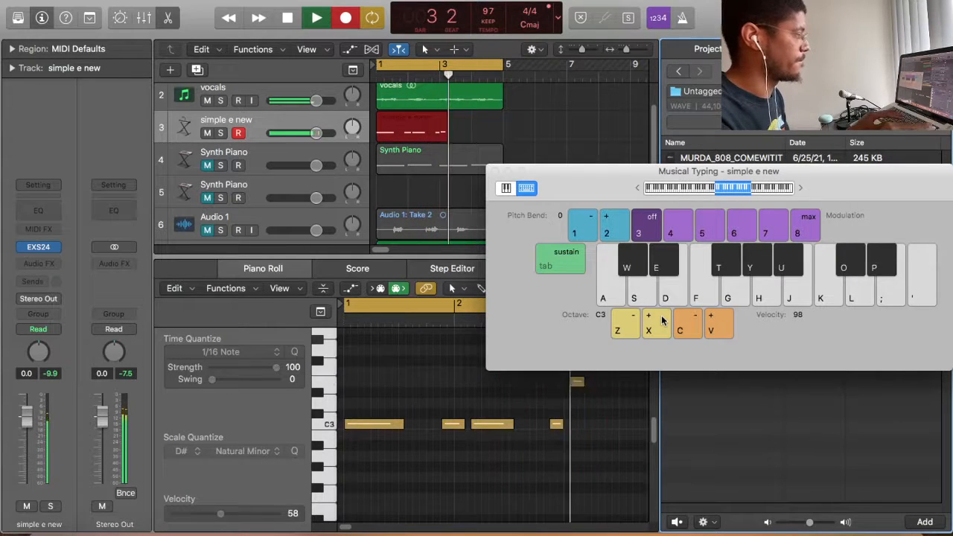
key(space)
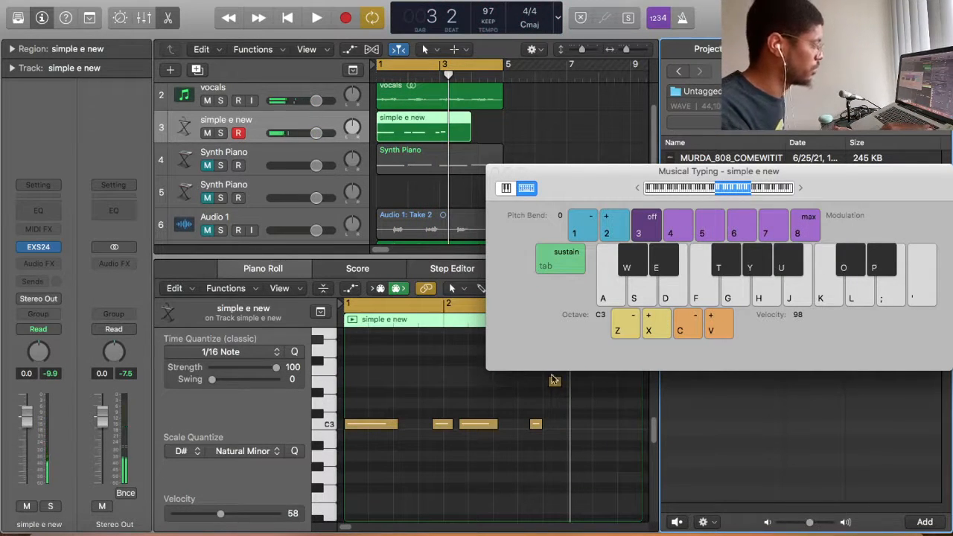
Step: Move the recorded E3 note slightly earlier, delete the short C3 note beneath it, and play back the pattern
drag(555, 381, 500, 447)
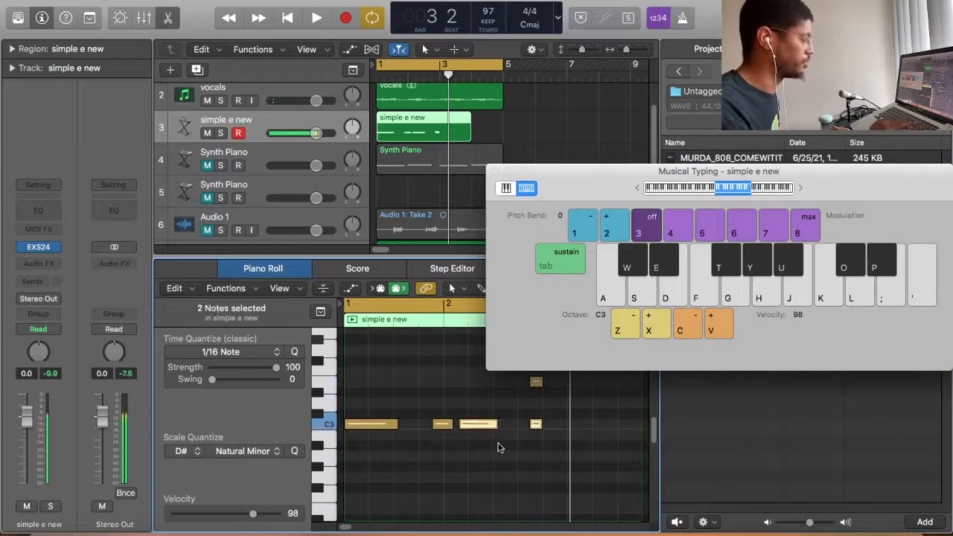
drag(558, 448, 525, 410)
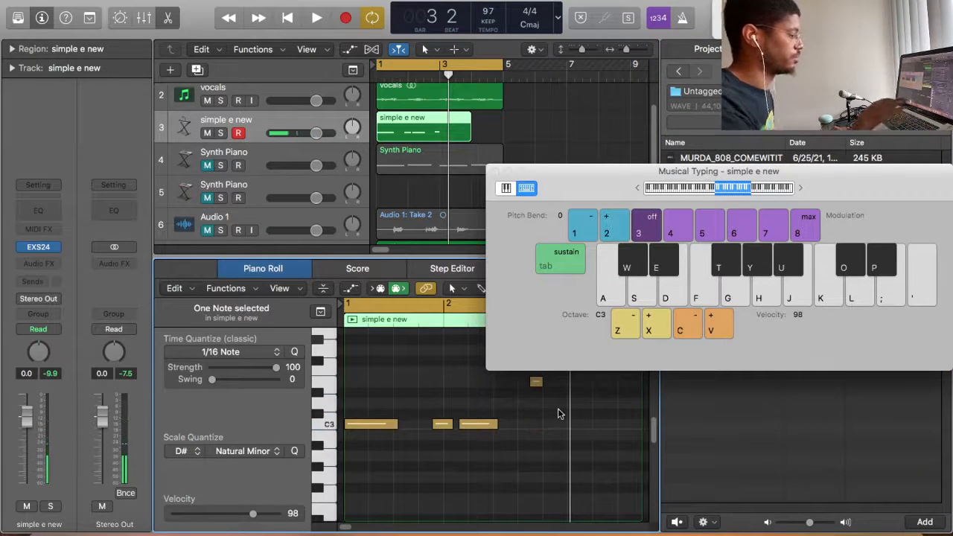
key(space)
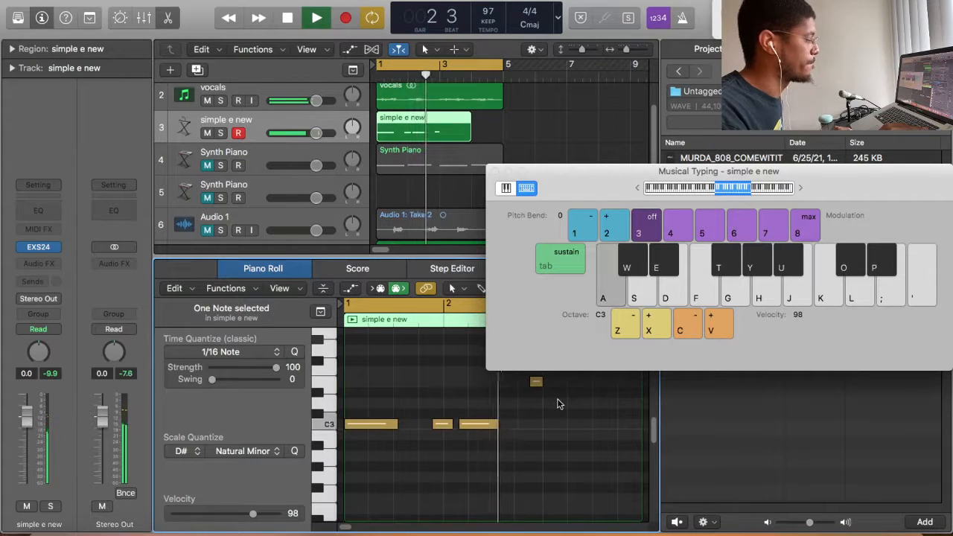
key(space)
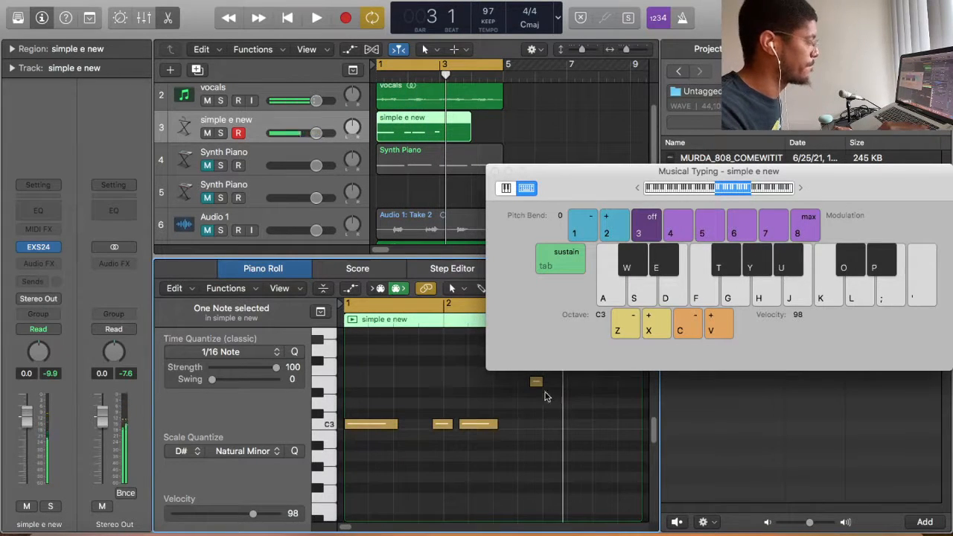
Step: Shift the E3 note earlier, add a short C3 note just before bar 3, and close Musical Typing during playback
drag(536, 383, 541, 427)
key(space)
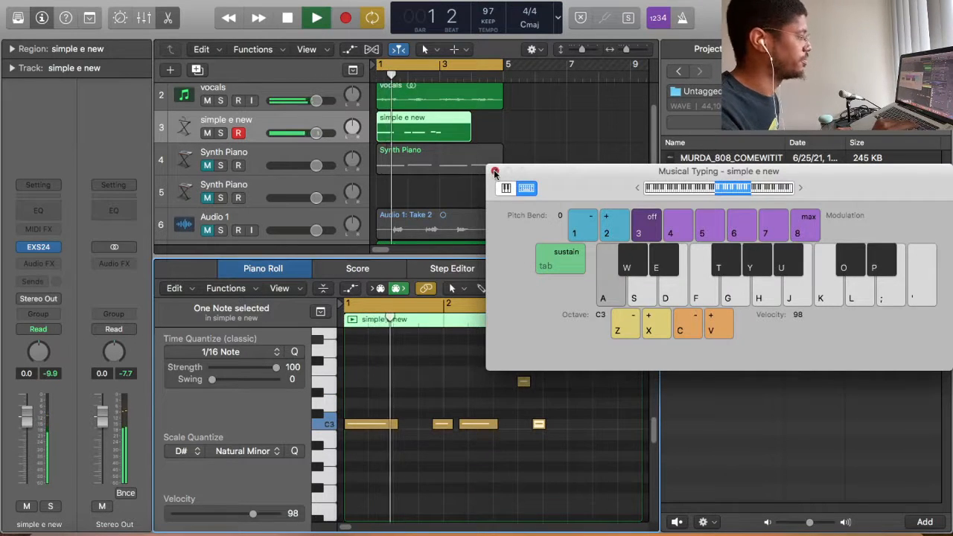
click(494, 171)
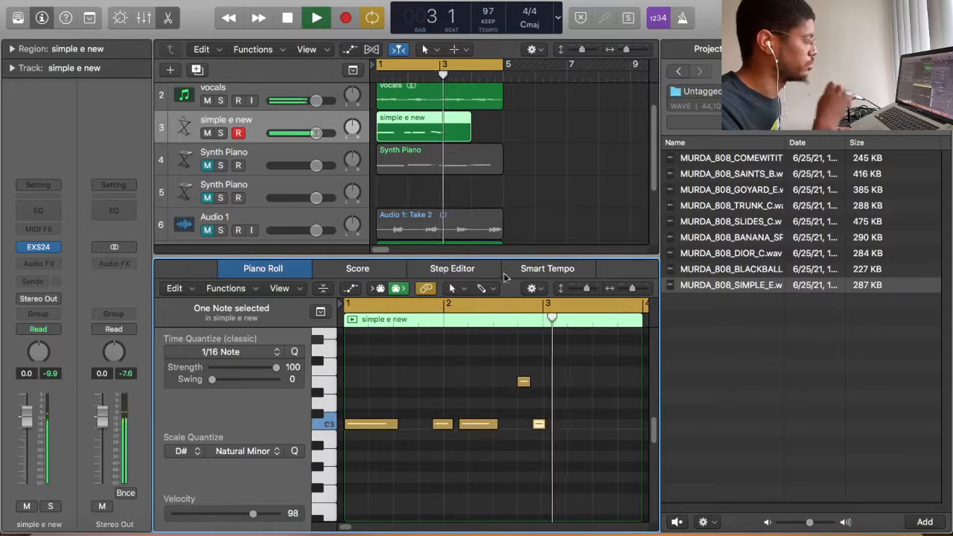
Step: Quantize all five 808 notes to 1/16 notes and play back the result
key(space)
key(super+a)
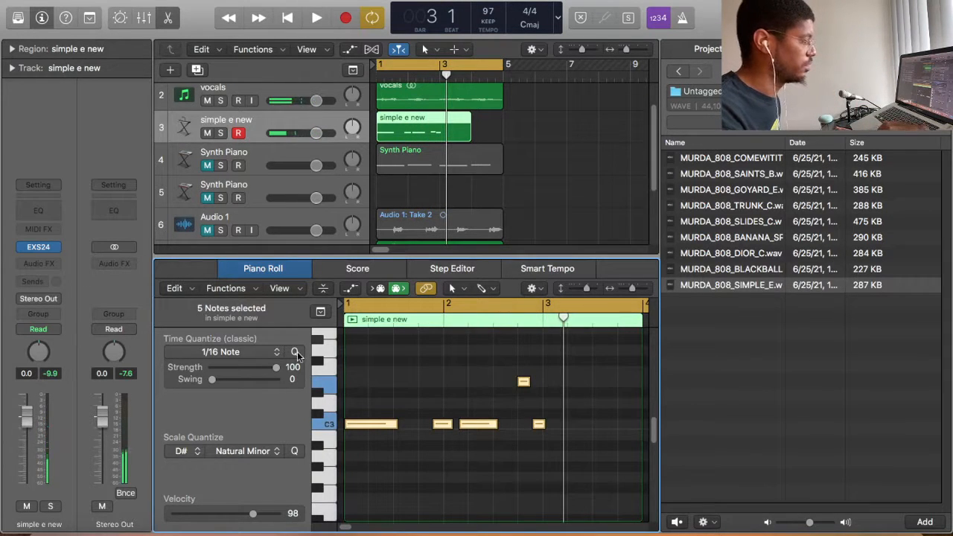
key(space)
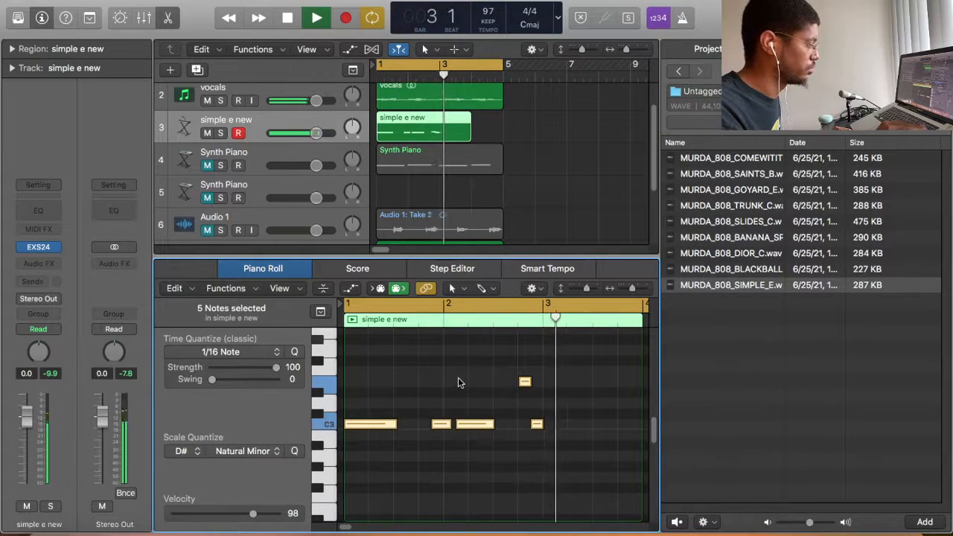
Step: Move the last E3 and C3 notes earlier together and play back the 808 pattern
key(space)
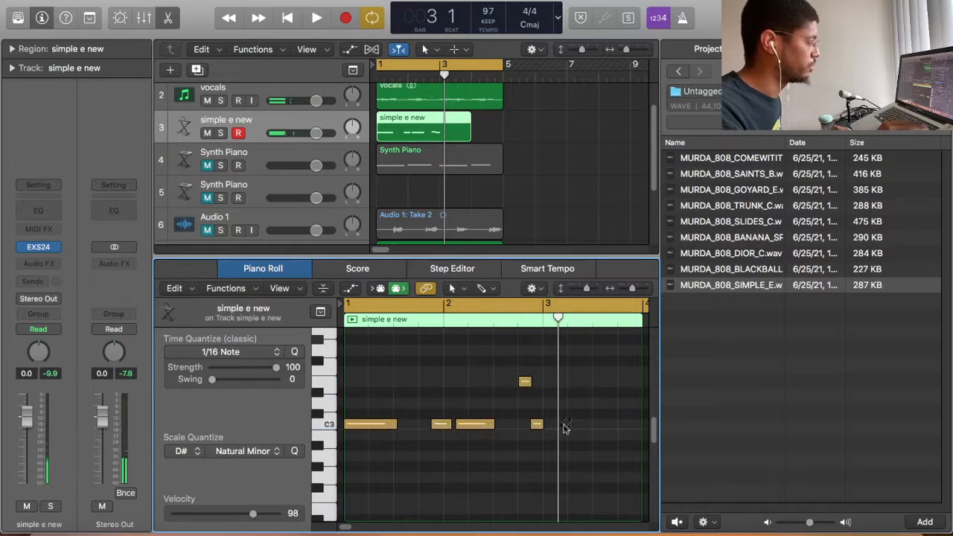
drag(570, 432, 514, 383)
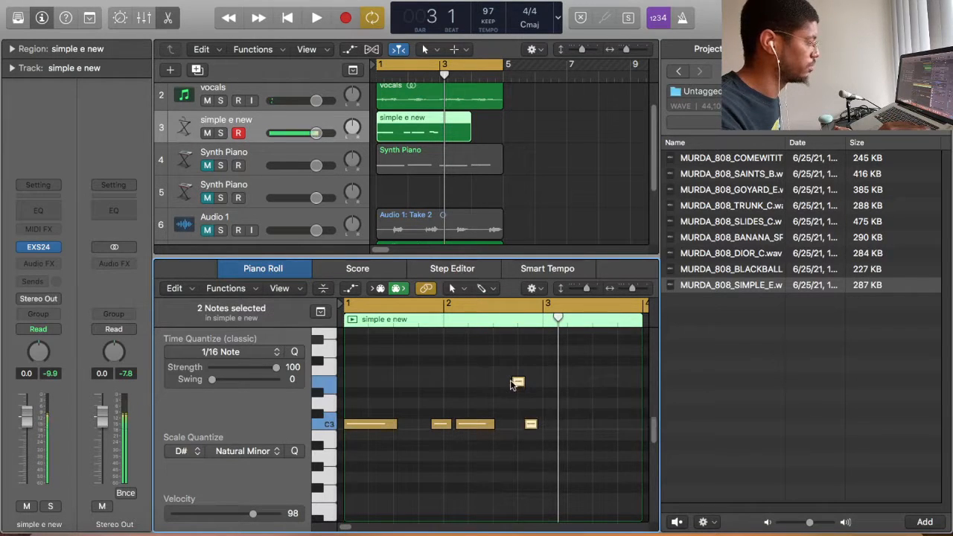
click(514, 383)
key(space)
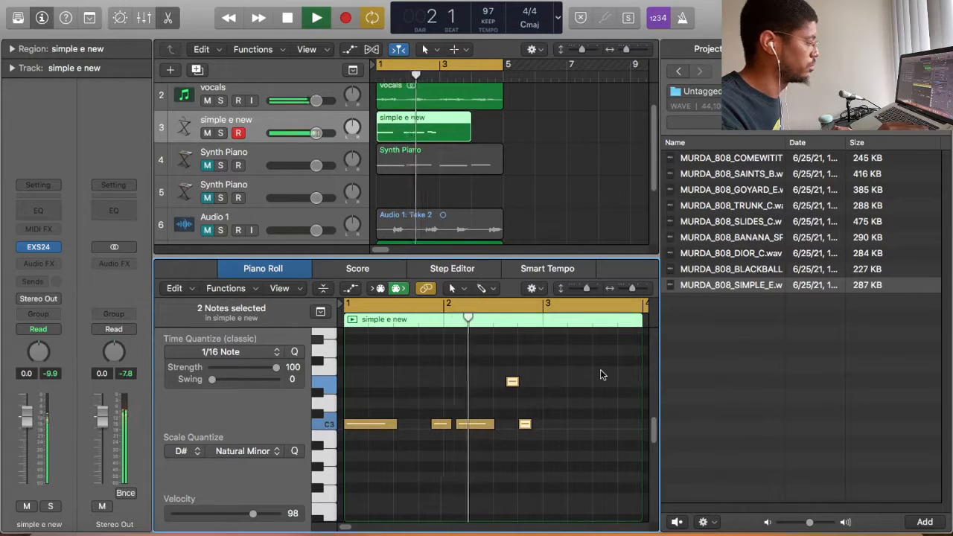
key(space)
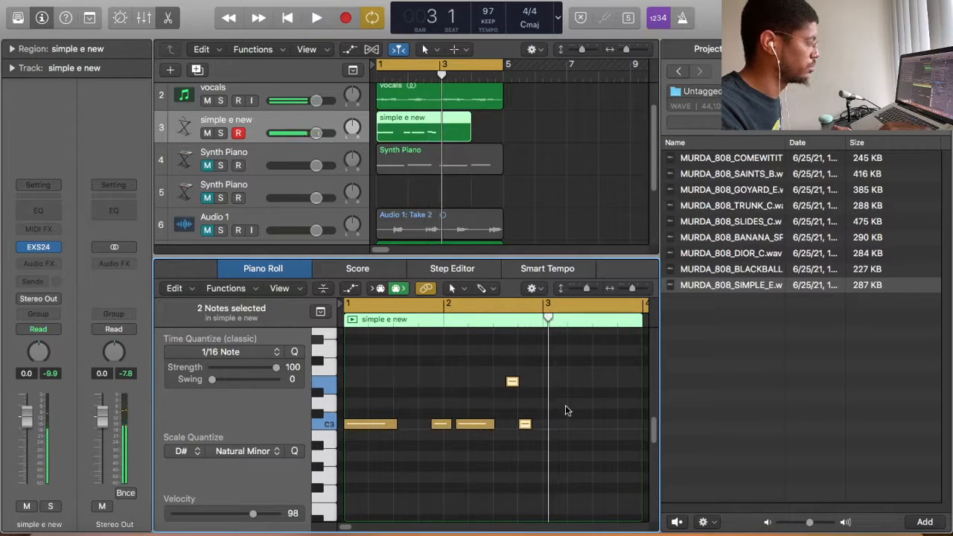
Step: Shift the final C3 note to just before bar 3, play back the pattern, and remove that note
drag(524, 424, 536, 426)
key(space)
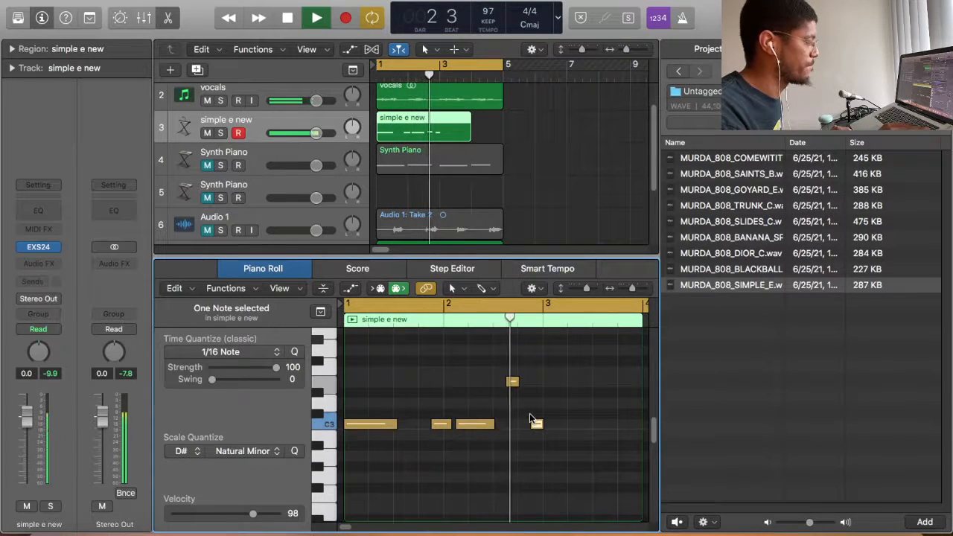
key(space)
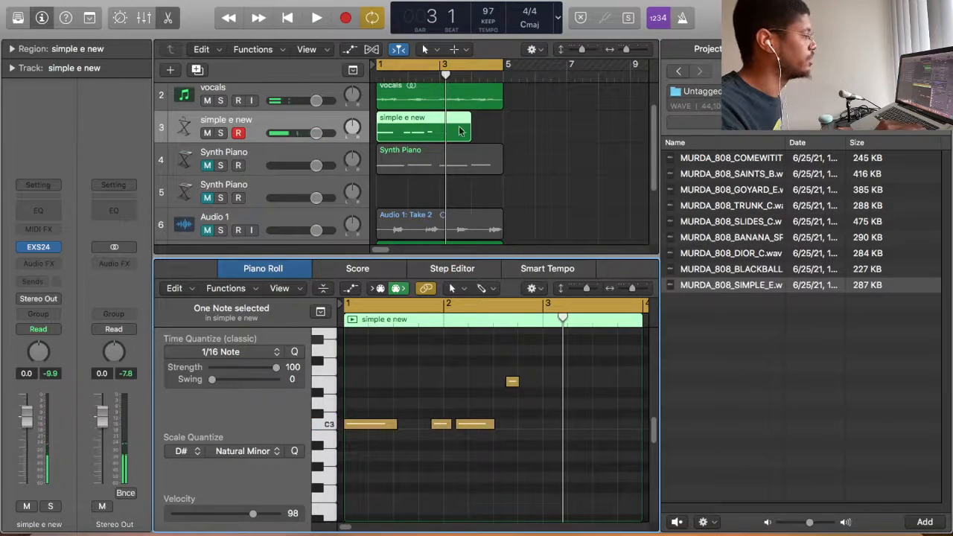
Step: Place a copy of the two-bar simple e new region at bar 3, play it back, and hide the file browser
drag(460, 131, 484, 134)
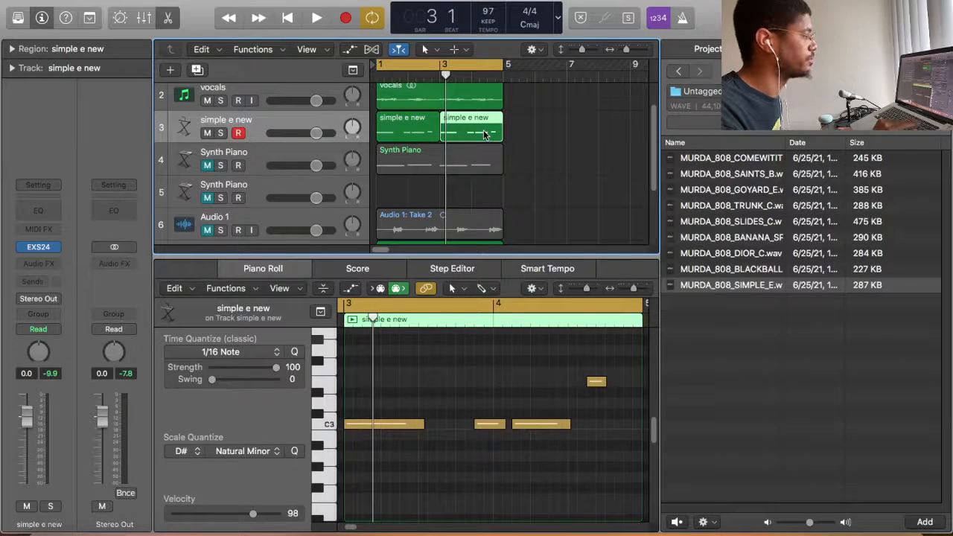
key(space)
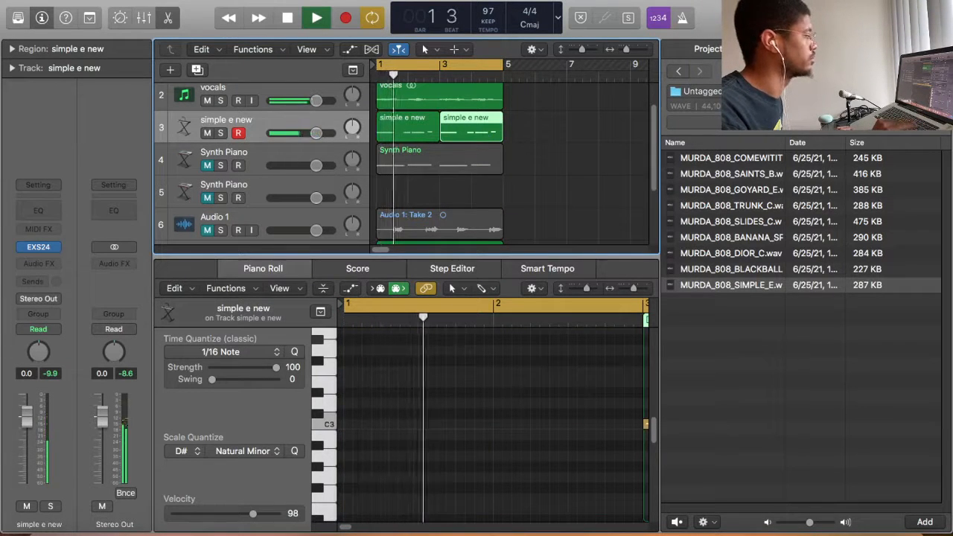
key(f)
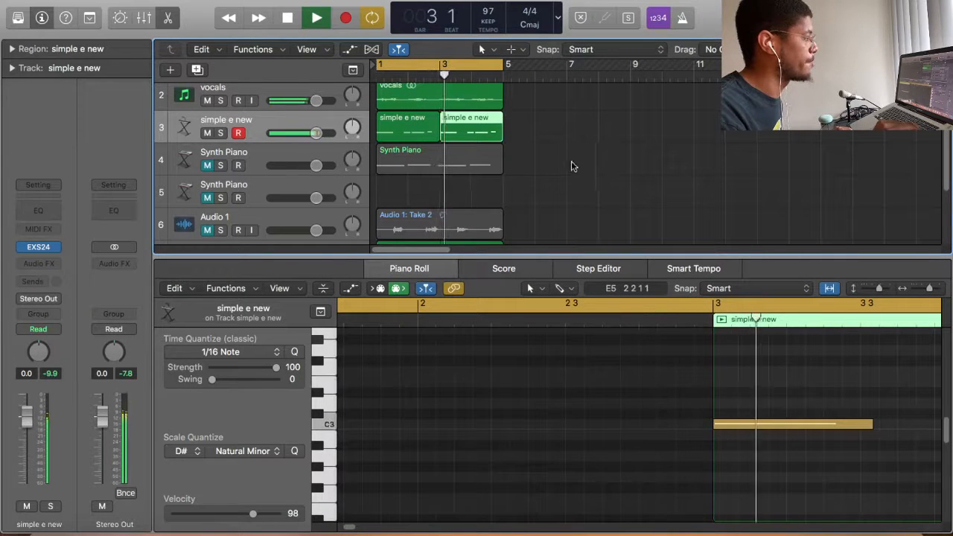
Step: Dismiss the overload alert, join the two simple e new regions into one, and play back the joined region
click(546, 143)
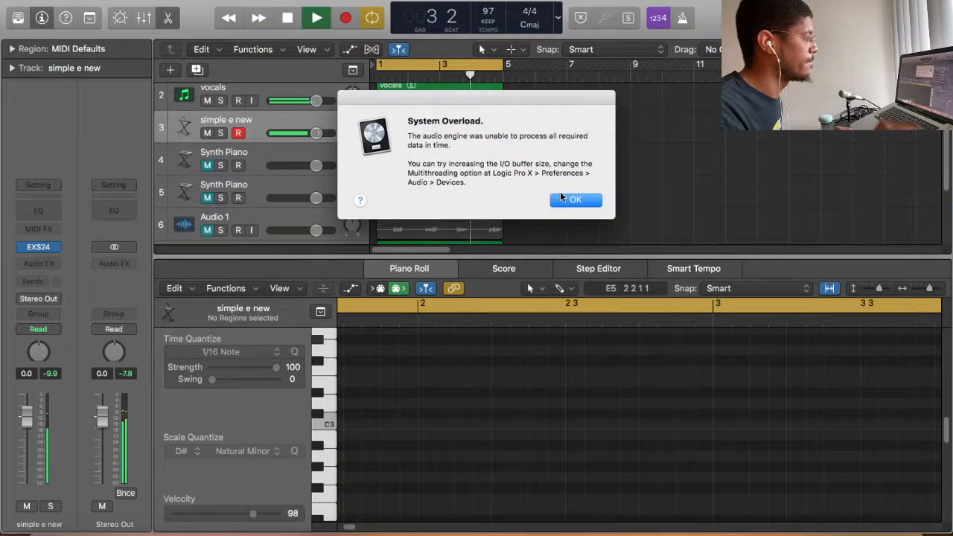
click(572, 200)
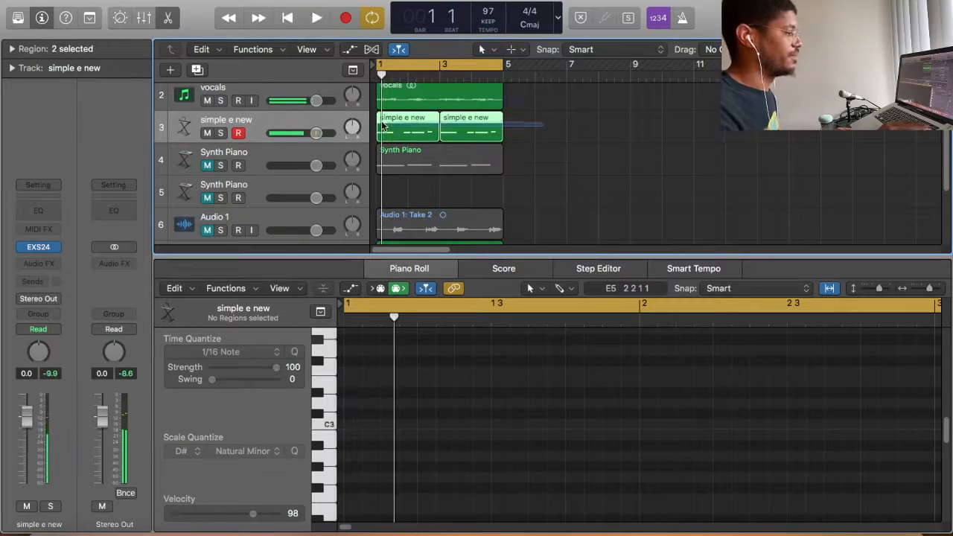
key(super+j)
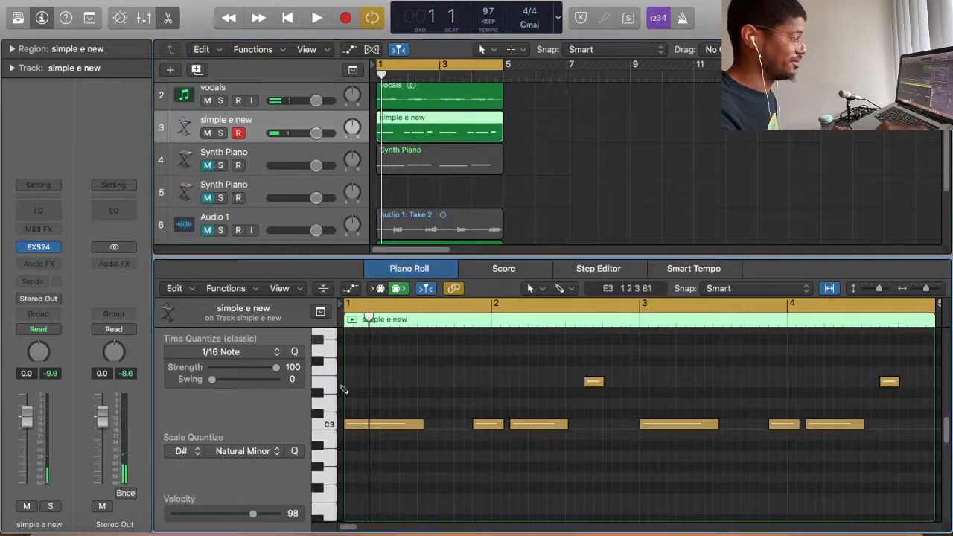
key(super+a)
click(418, 381)
key(space)
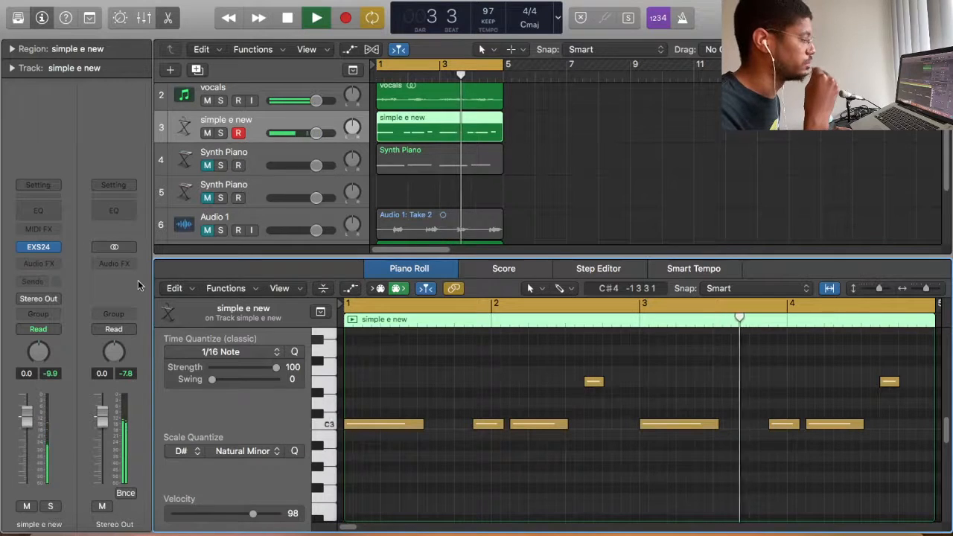
key(space)
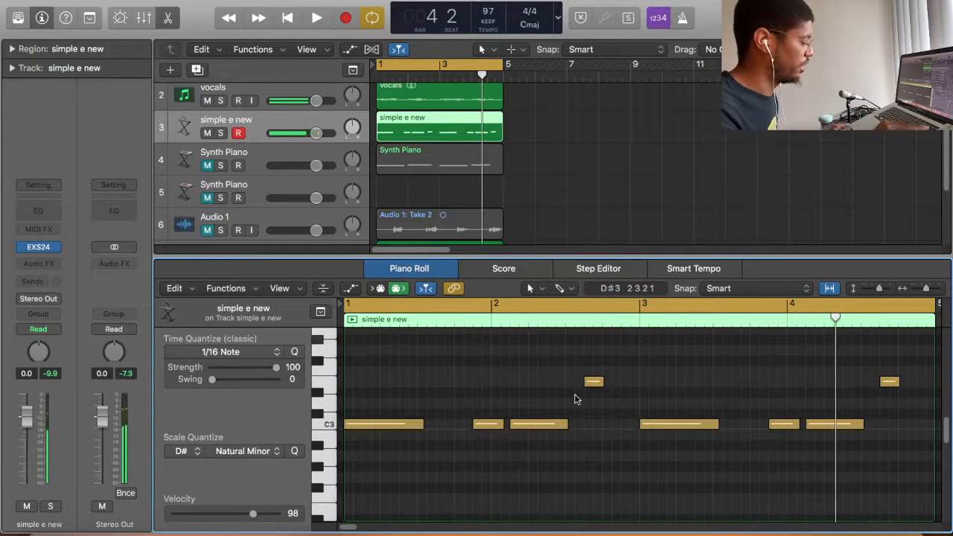
Step: Extend all eight 808 notes to legato length and lengthen the C3 note before each E3 so they slightly overlap
key(super+a)
key(ctrl+shift+l)
key(space)
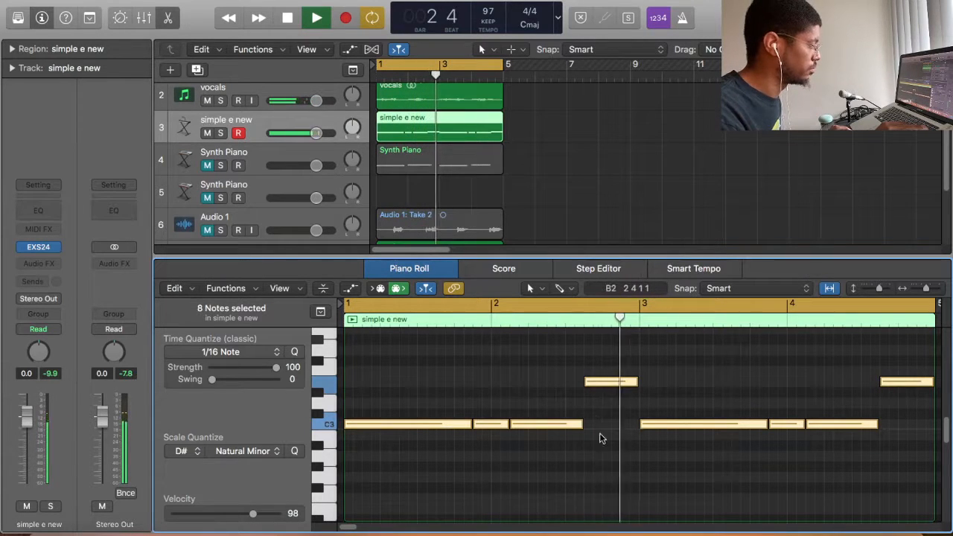
drag(583, 424, 661, 421)
drag(878, 424, 886, 434)
key(space)
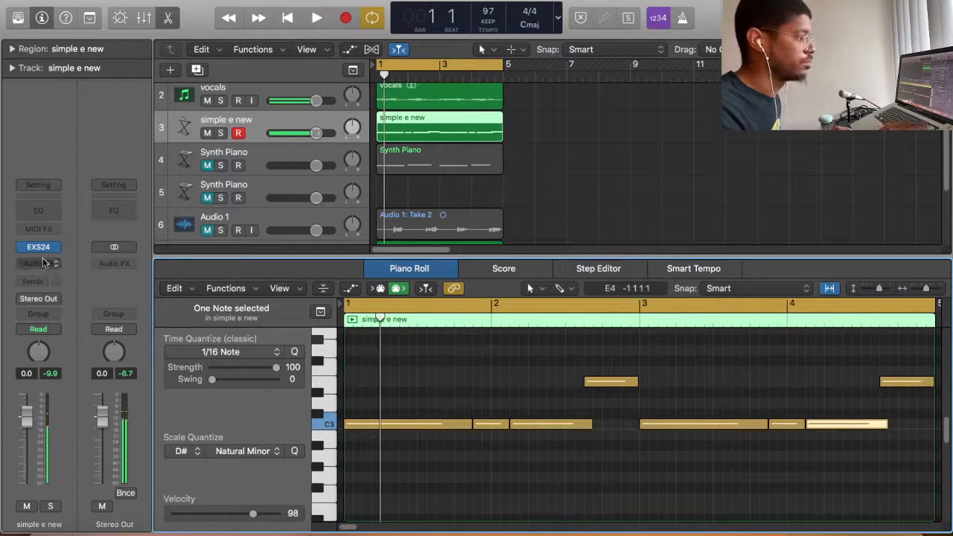
Step: Review the EXS24 sampler settings of the simple e new track and briefly play the loop
click(41, 248)
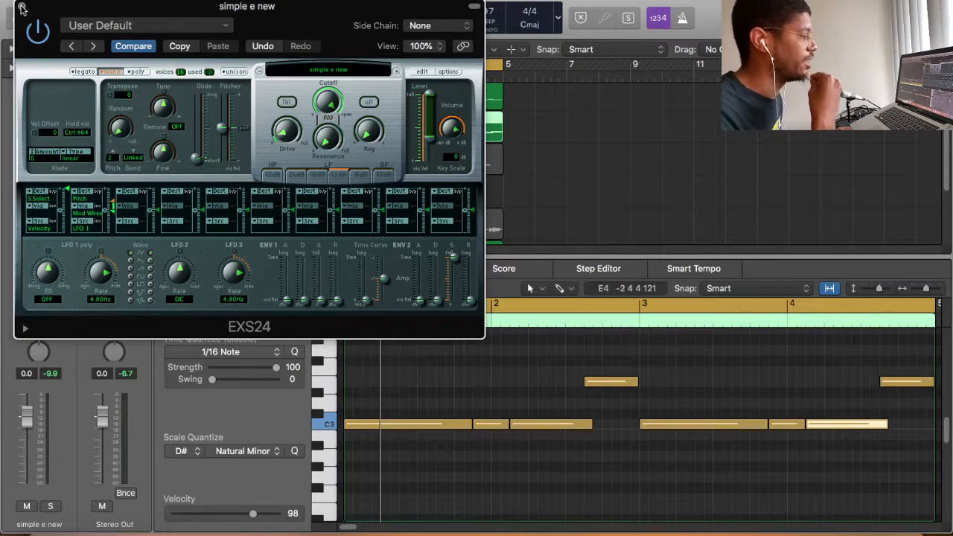
click(22, 9)
key(space)
key(space)
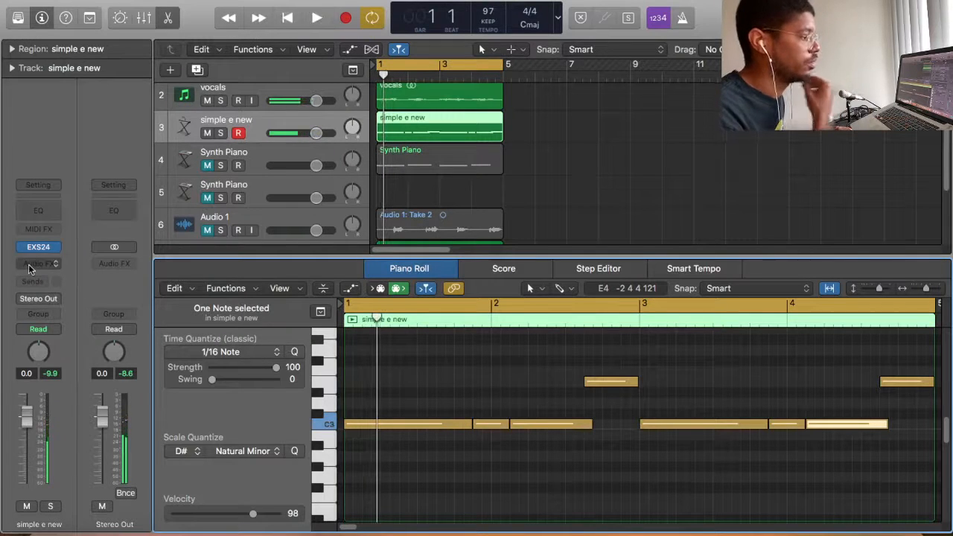
Step: Add a mono Overdrive effect to the simple e new channel with its output set to 0.0 dB
click(30, 270)
mouse_move(65, 386)
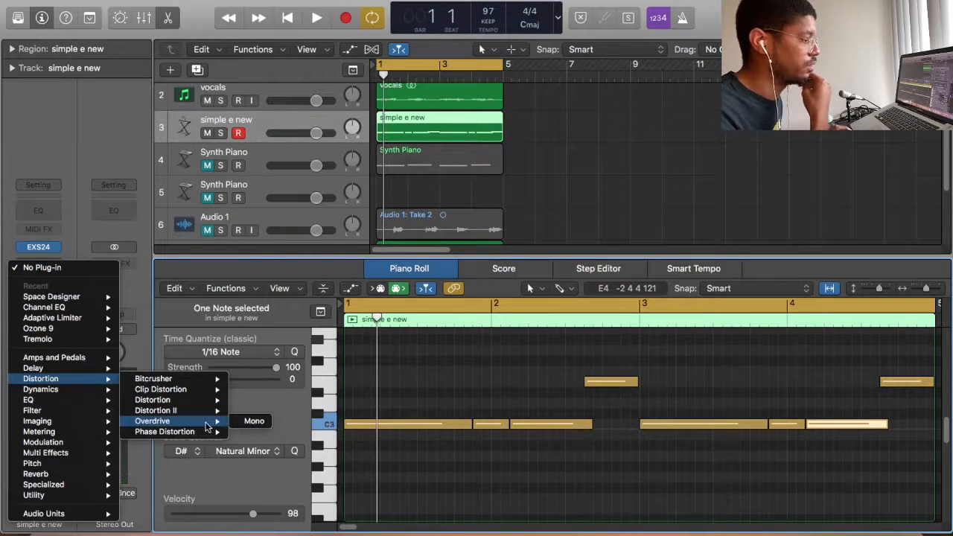
click(254, 422)
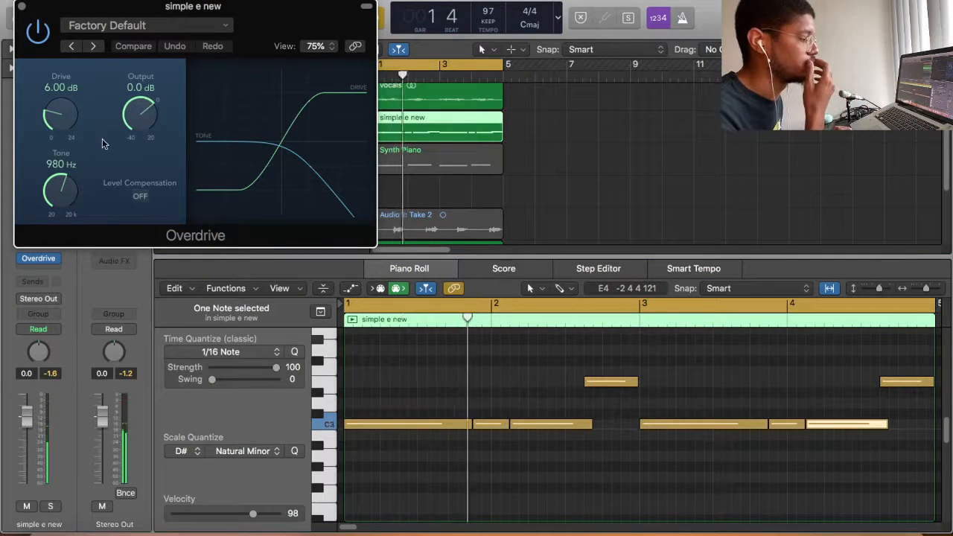
double_click(140, 87)
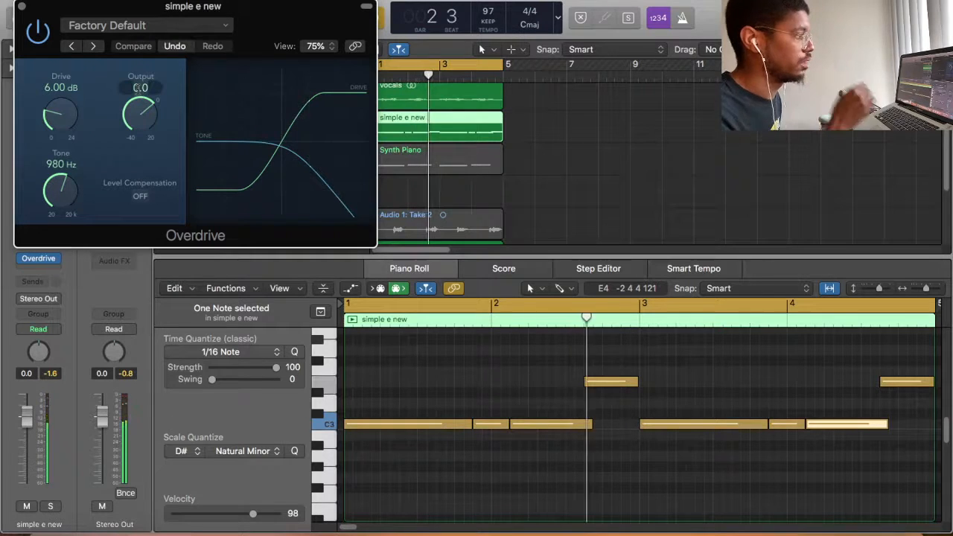
text(-0.)
text(0)
key(Return)
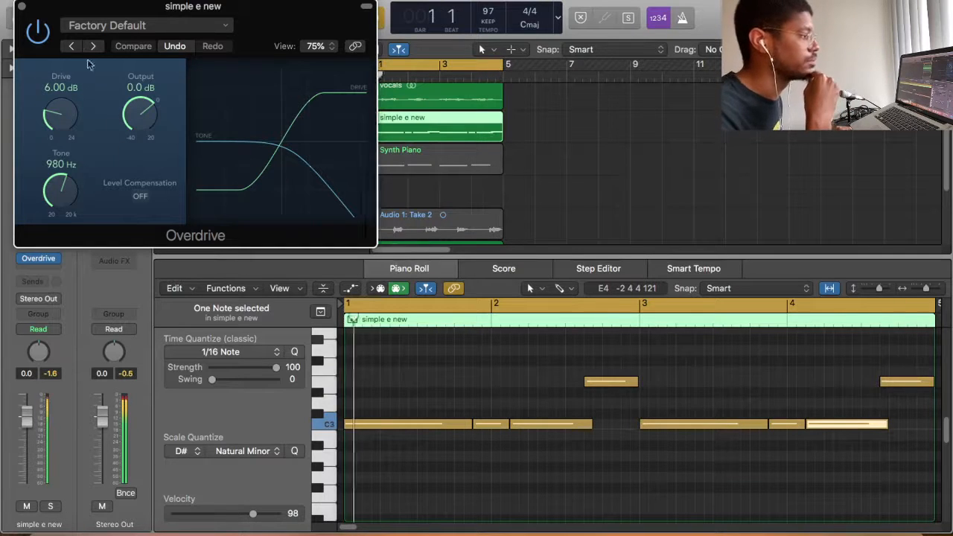
click(22, 6)
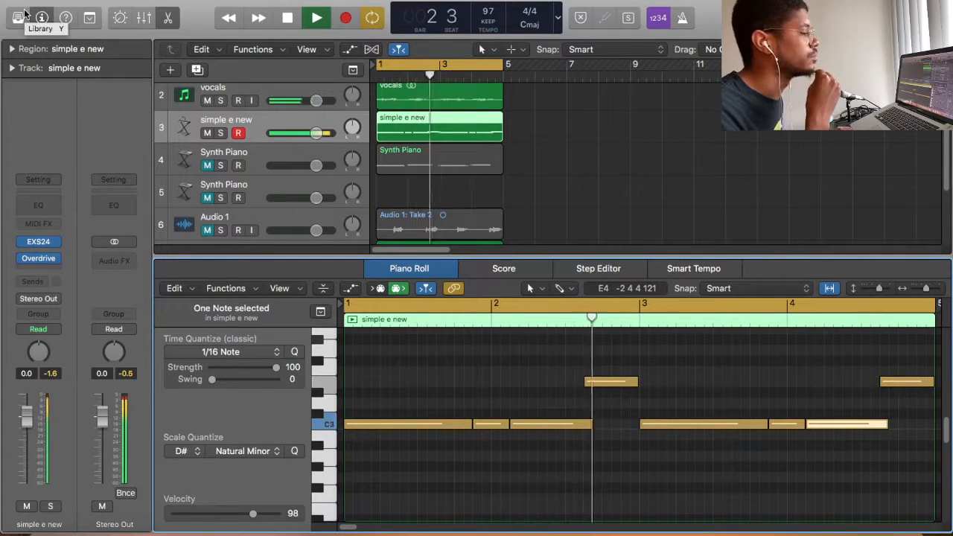
Step: Add a Channel EQ to the 808 with a 22.5 Hz, 36 dB/Oct low cut and a 4 dB cut at 95 Hz
click(41, 202)
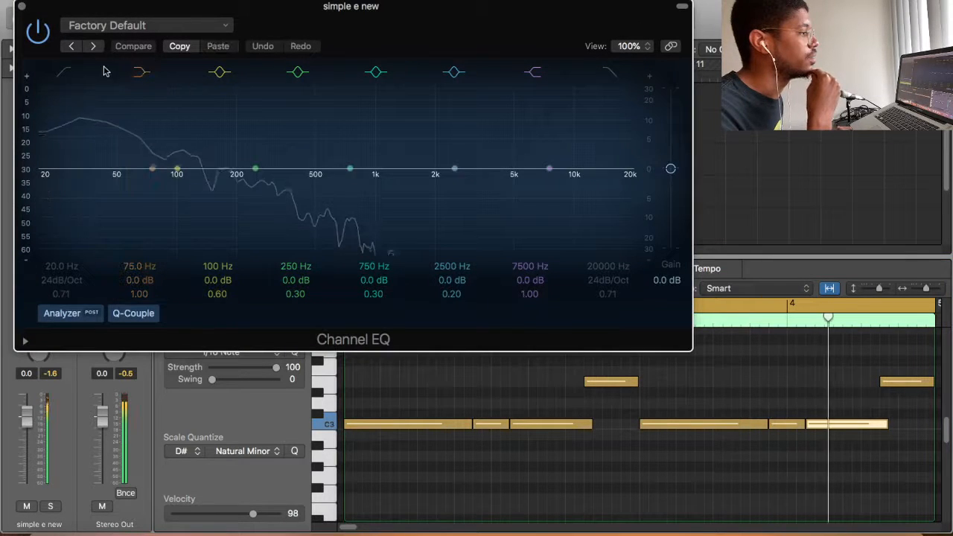
click(64, 72)
mouse_move(42, 193)
mouse_down()
mouse_move(45, 178)
mouse_move(85, 198)
mouse_move(47, 187)
mouse_up()
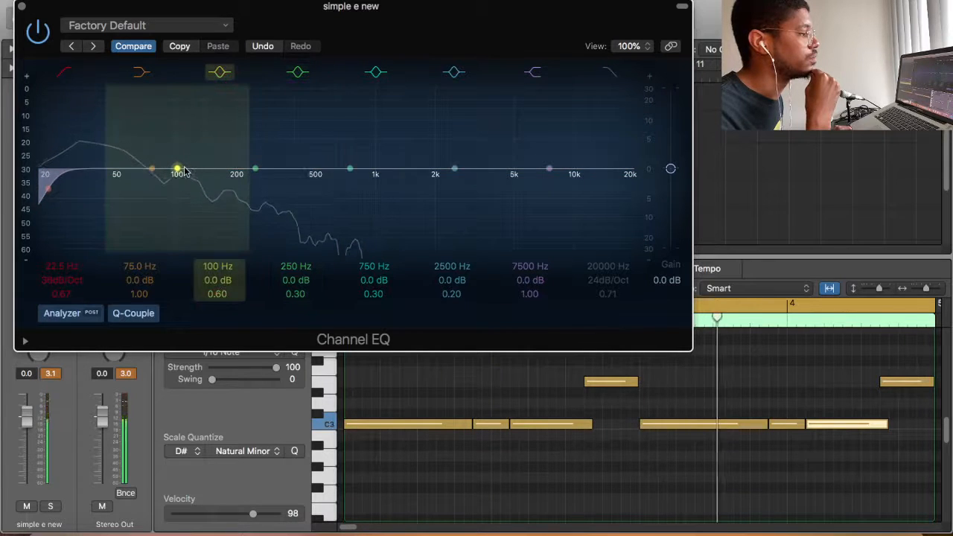
drag(179, 168, 177, 187)
click(32, 28)
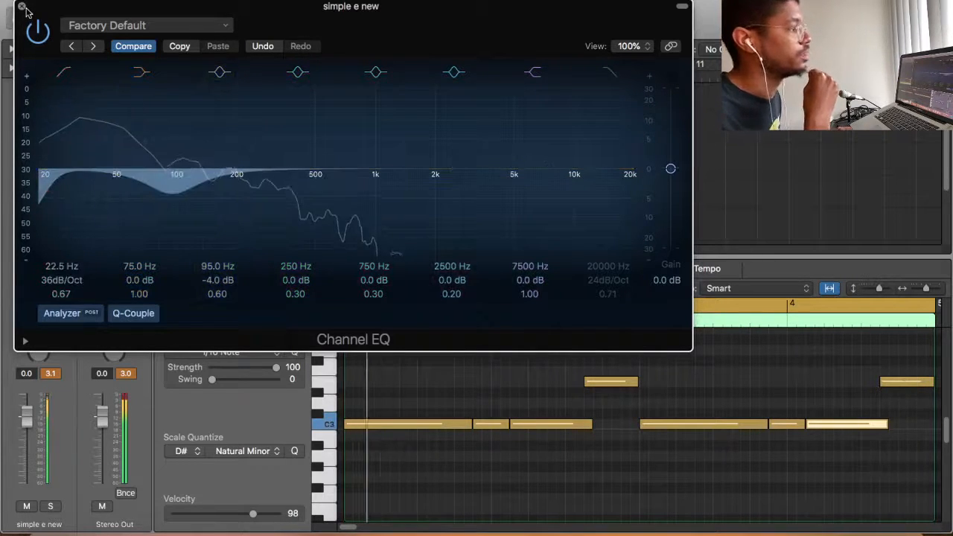
key(super+w)
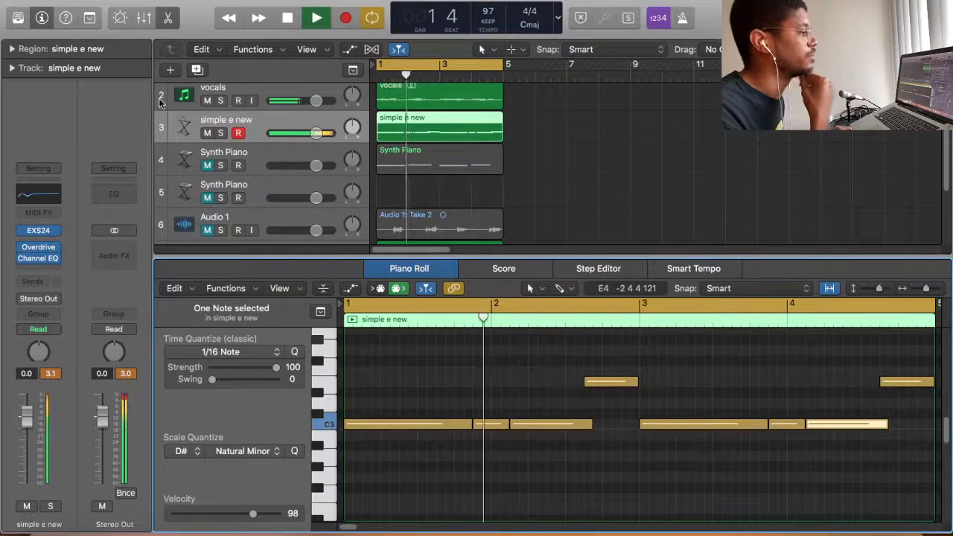
key(space)
Step: Create one new software instrument track below the simple e new track
click(171, 1)
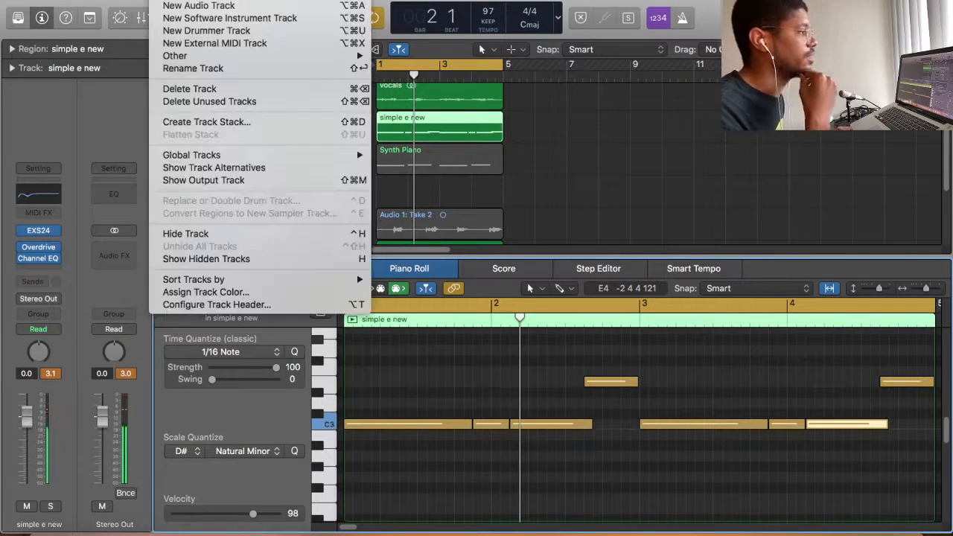
click(194, 0)
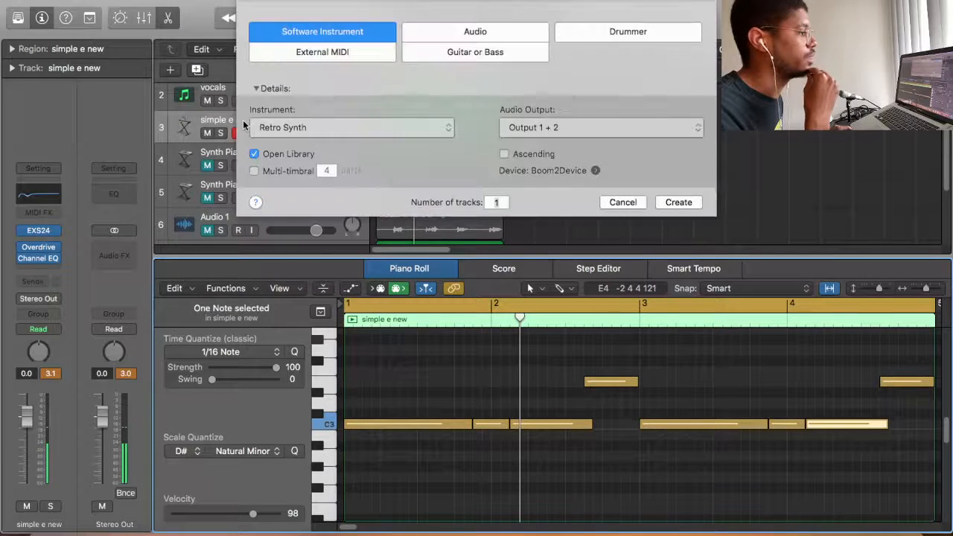
click(670, 202)
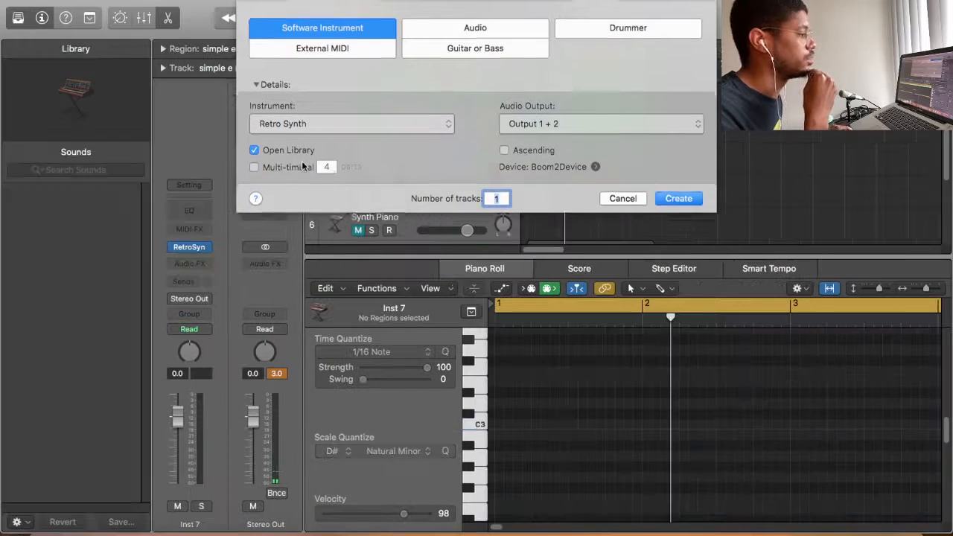
Step: Replace the new track's Retro Synth with stereo Ultrabeat and load the clear kick setting
click(208, 251)
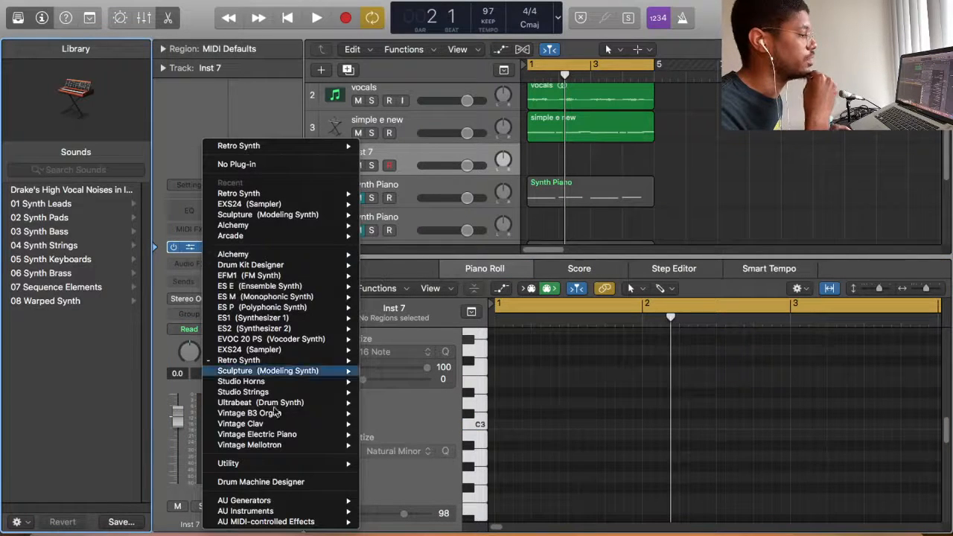
mouse_move(294, 404)
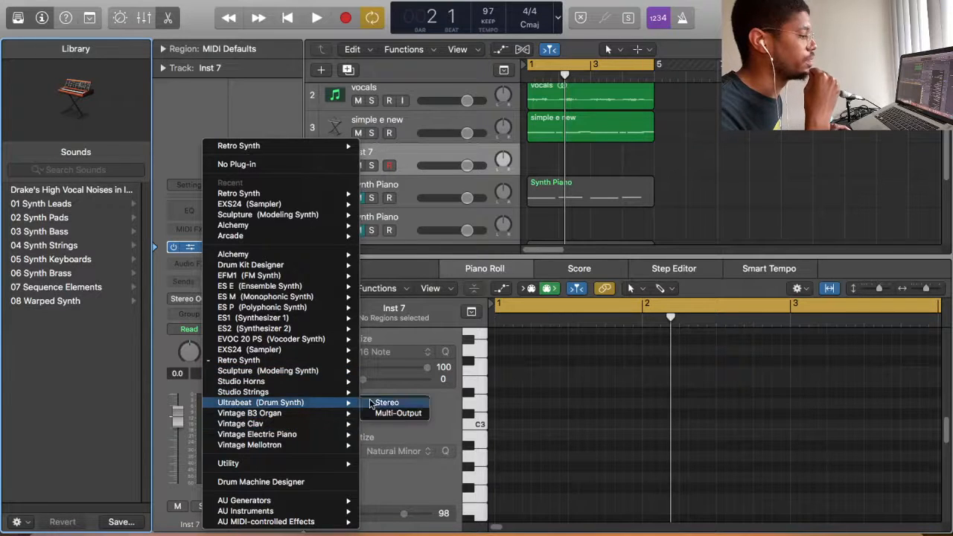
click(369, 400)
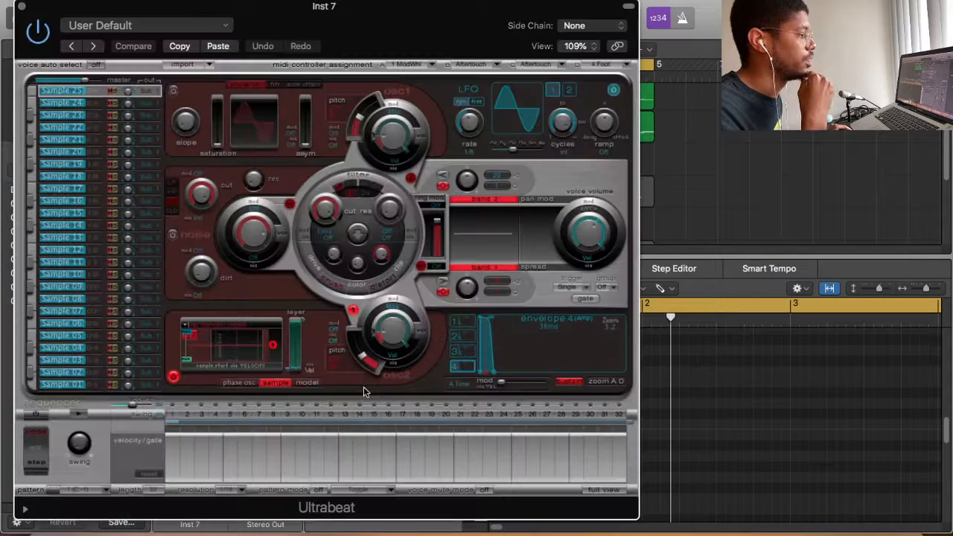
click(195, 29)
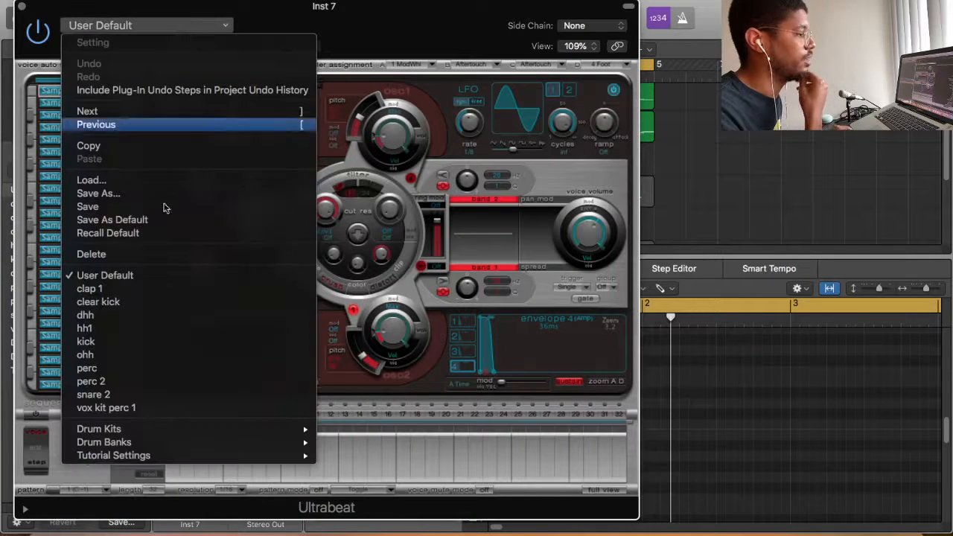
click(160, 301)
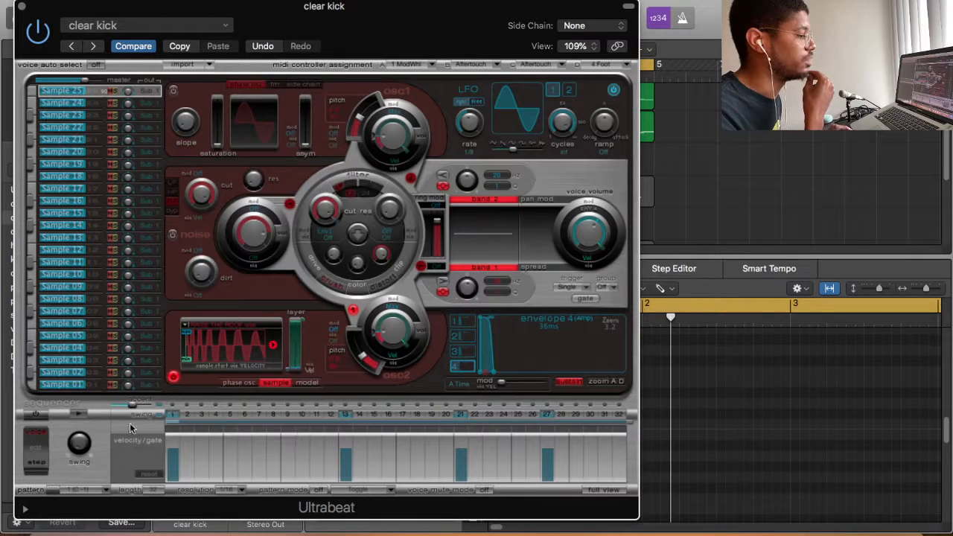
Step: Turn on the Ultrabeat sequencer and set the kick pattern to steps 1, 4, 11, 15, 19 and 27 during playback
click(39, 421)
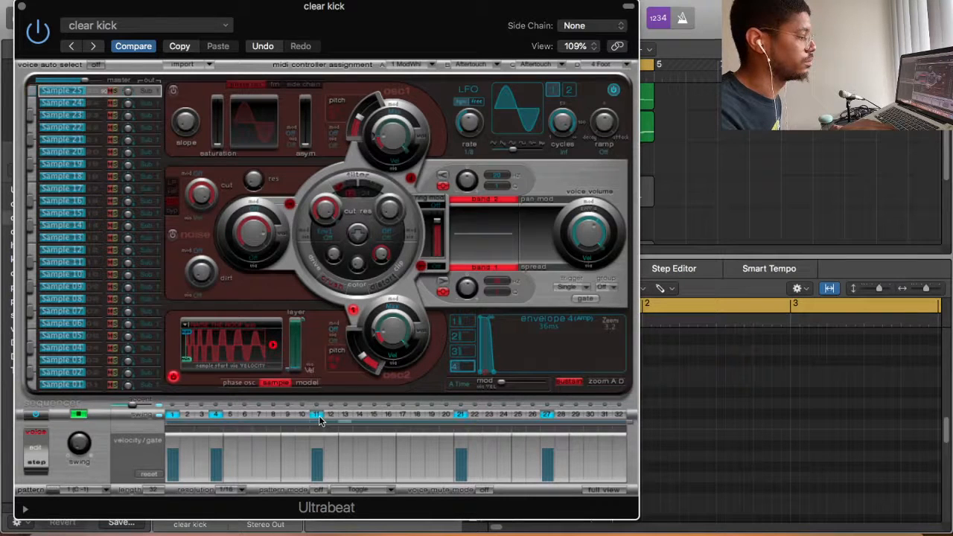
key(space)
click(403, 415)
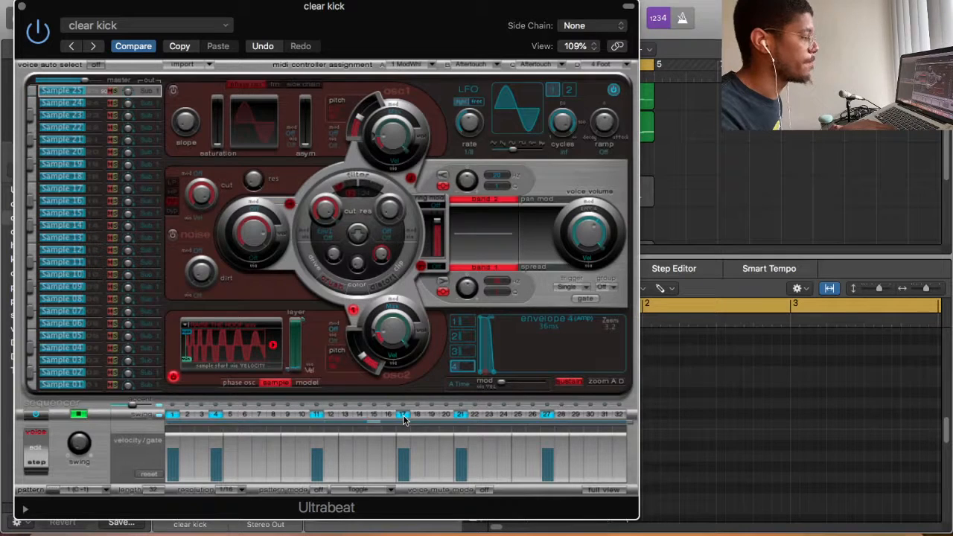
click(374, 415)
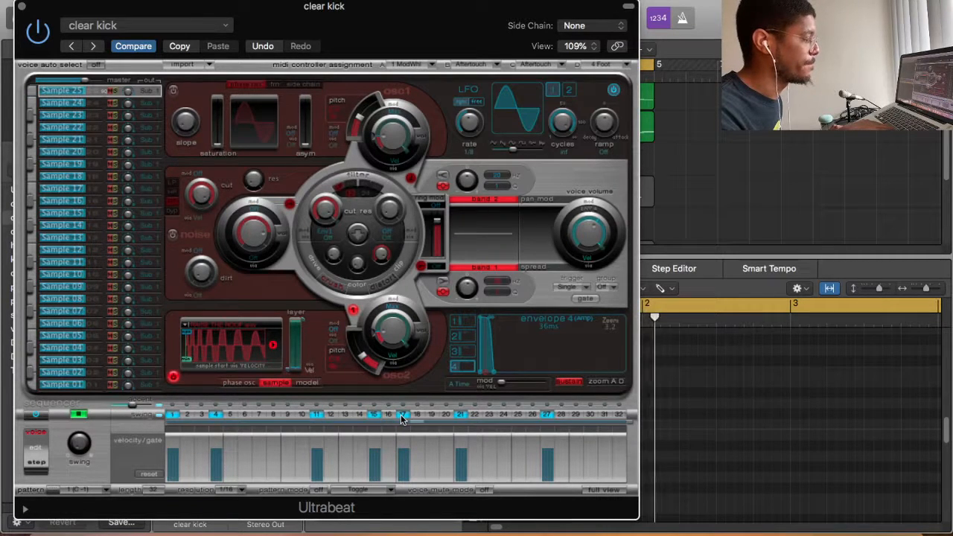
click(402, 415)
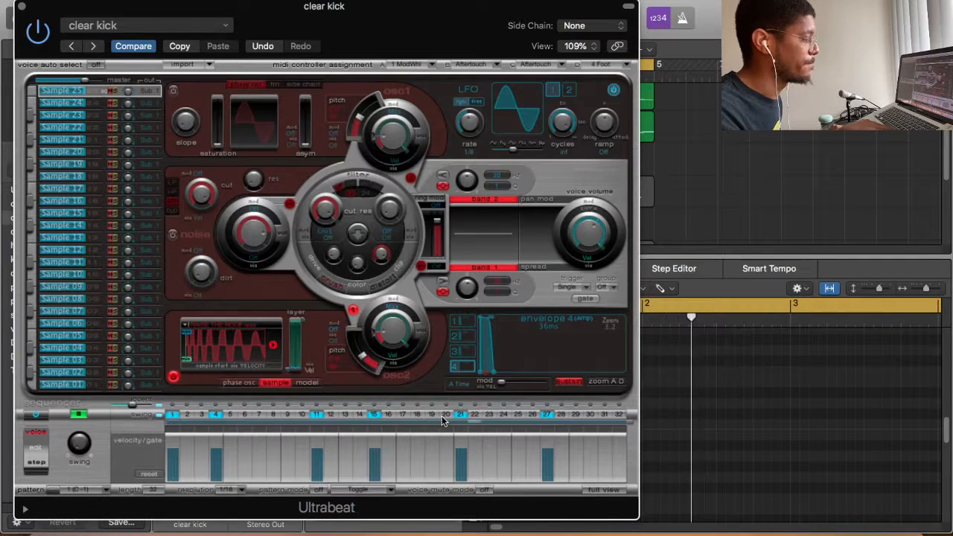
click(432, 415)
click(460, 415)
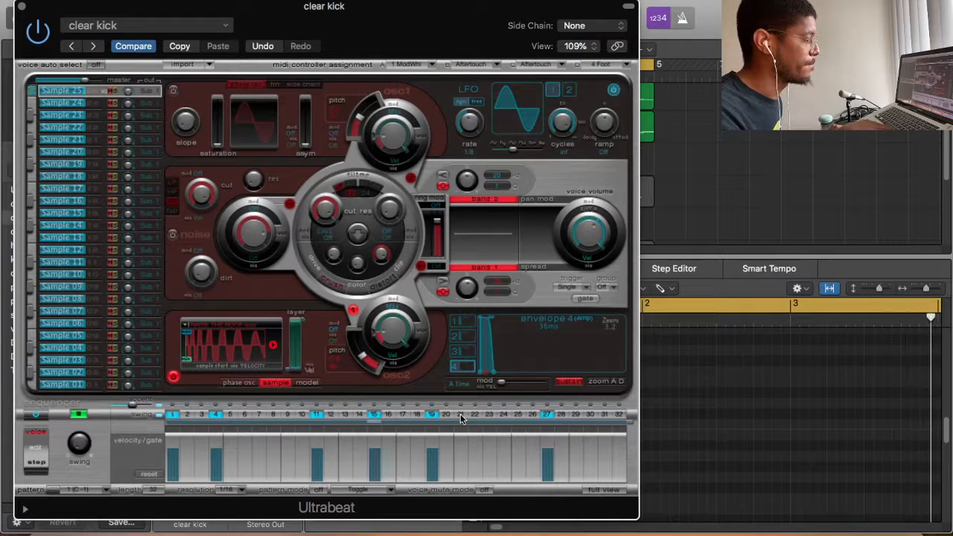
Step: Try kick hits on steps 2 and 3 in place of step 4, ending with the hit back on step 4
drag(201, 415, 187, 415)
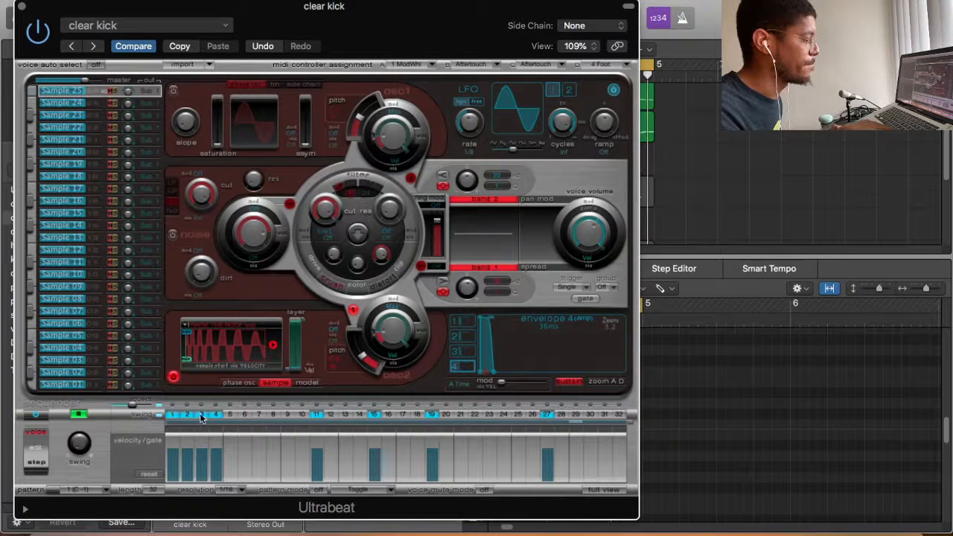
click(200, 414)
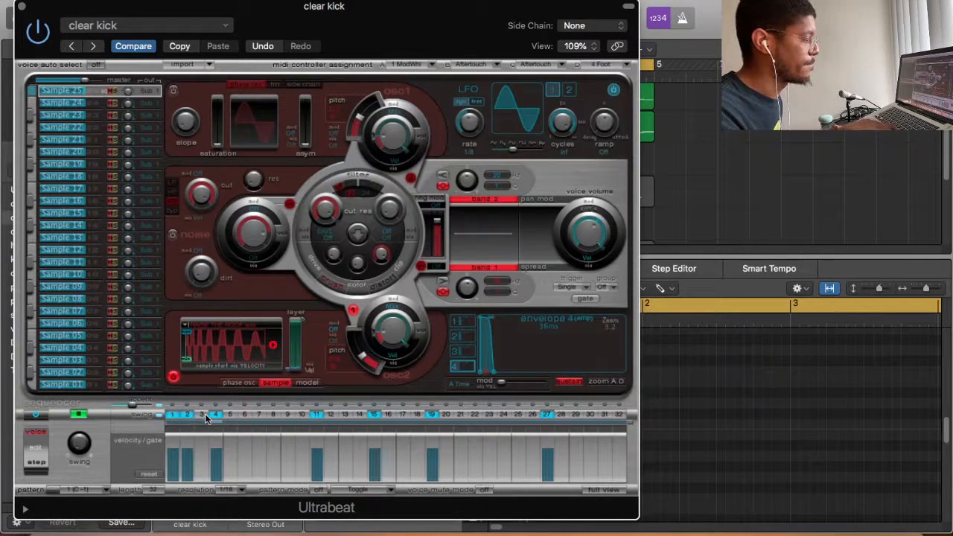
click(213, 415)
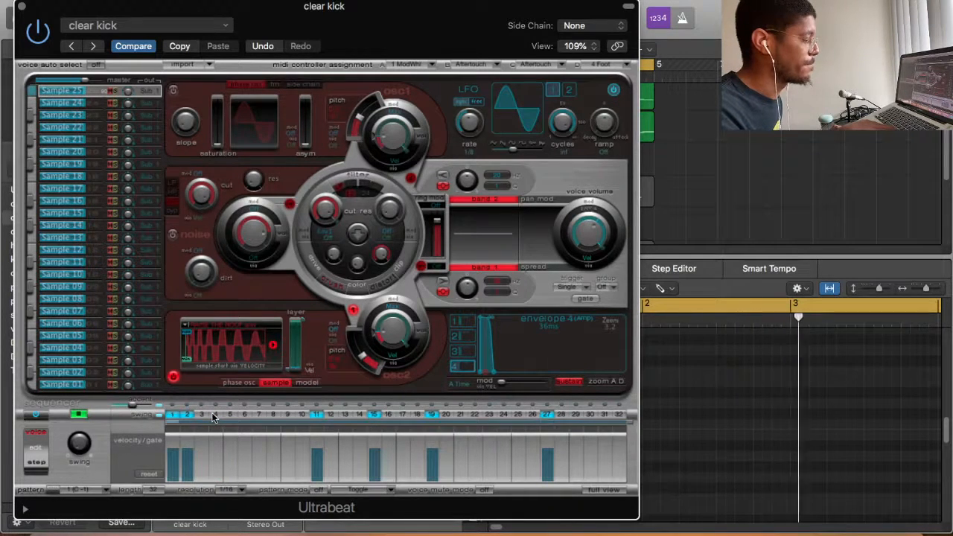
click(187, 415)
click(201, 415)
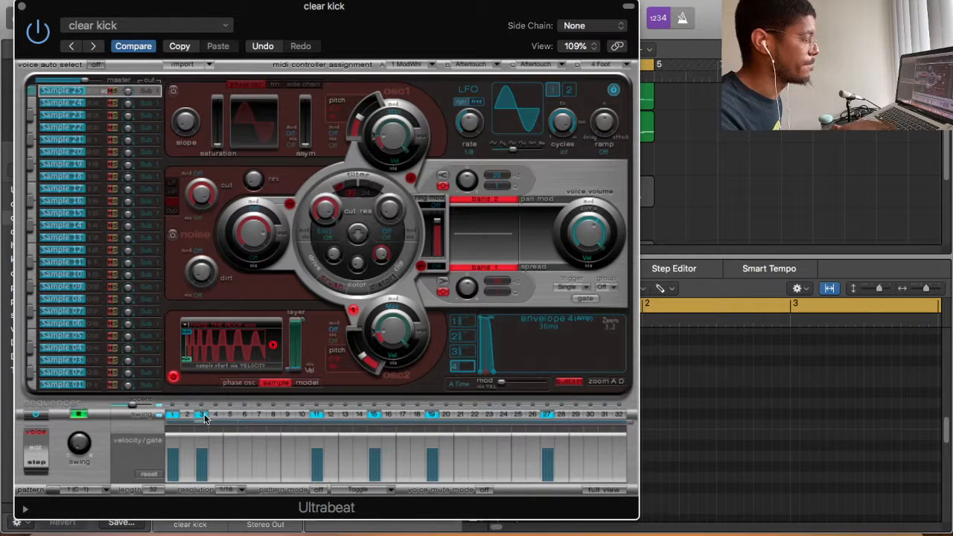
click(202, 416)
click(215, 416)
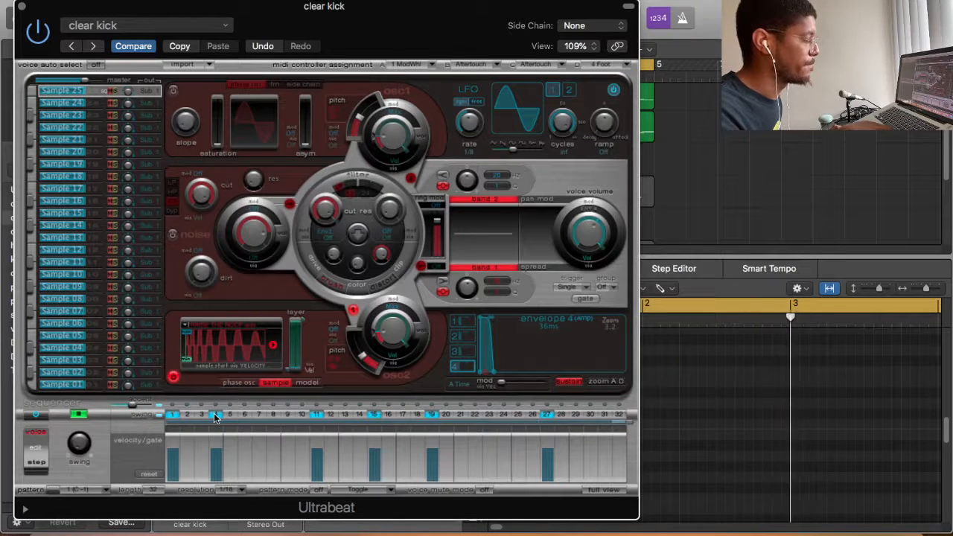
Step: Lower the kick's voice volume in Ultrabeat to about -33 dB while playing the loop, and close the instrument window
drag(391, 39, 716, 24)
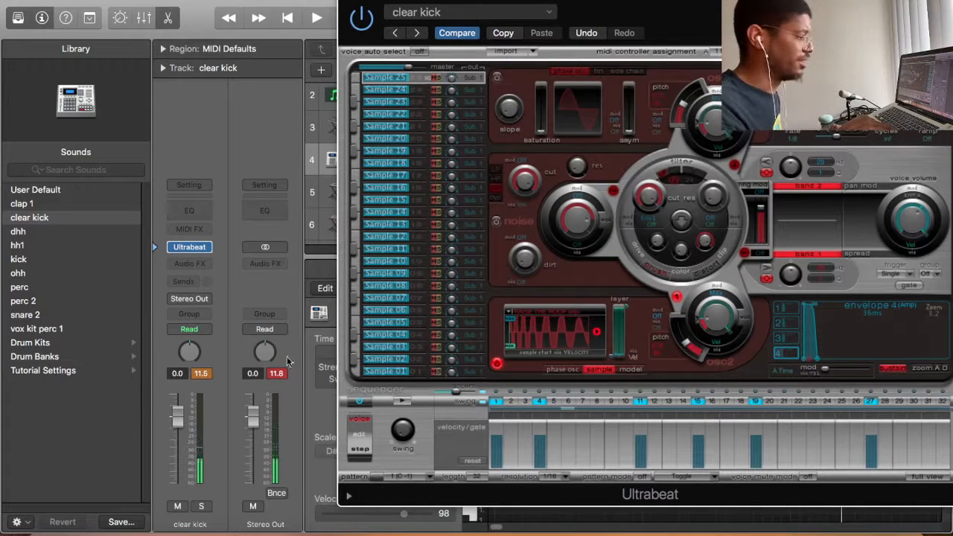
drag(915, 216, 904, 225)
key(space)
key(space)
key(space)
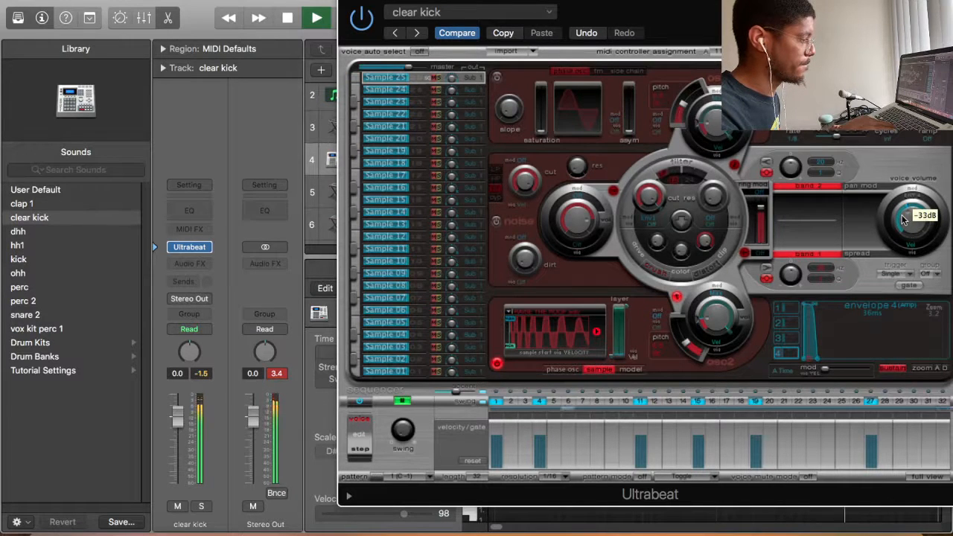
drag(904, 219, 904, 219)
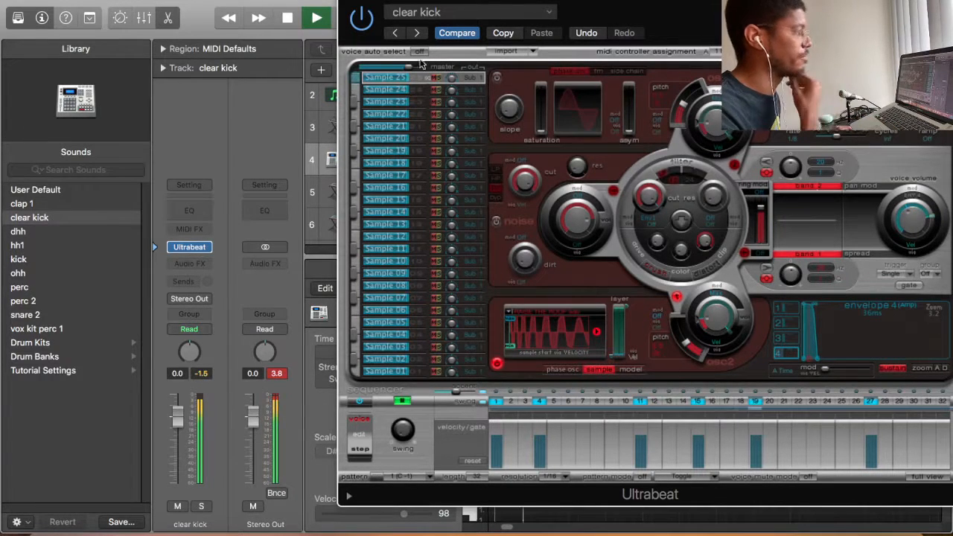
click(364, 4)
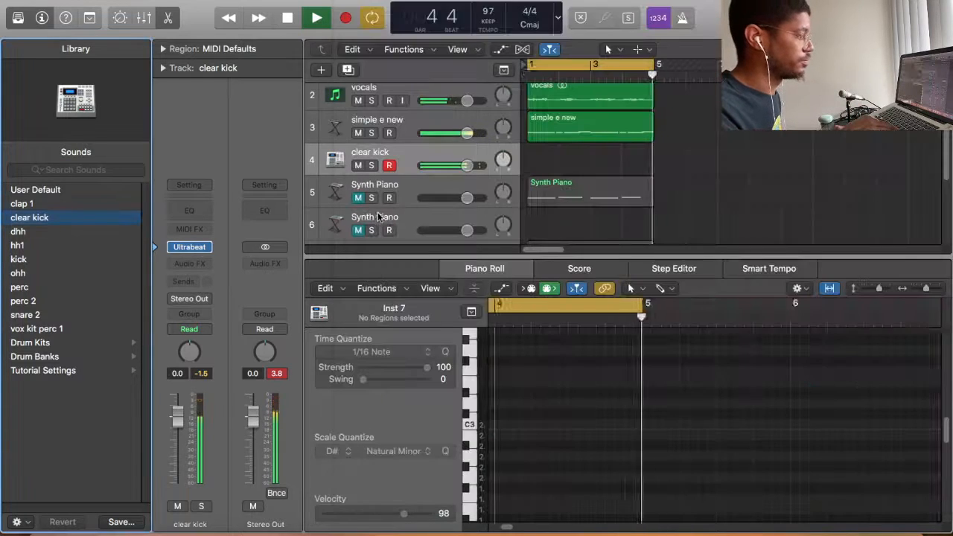
key(space)
Step: Lower the simple e new track's volume to -3.8 dB while checking it against the kick in playback
click(413, 119)
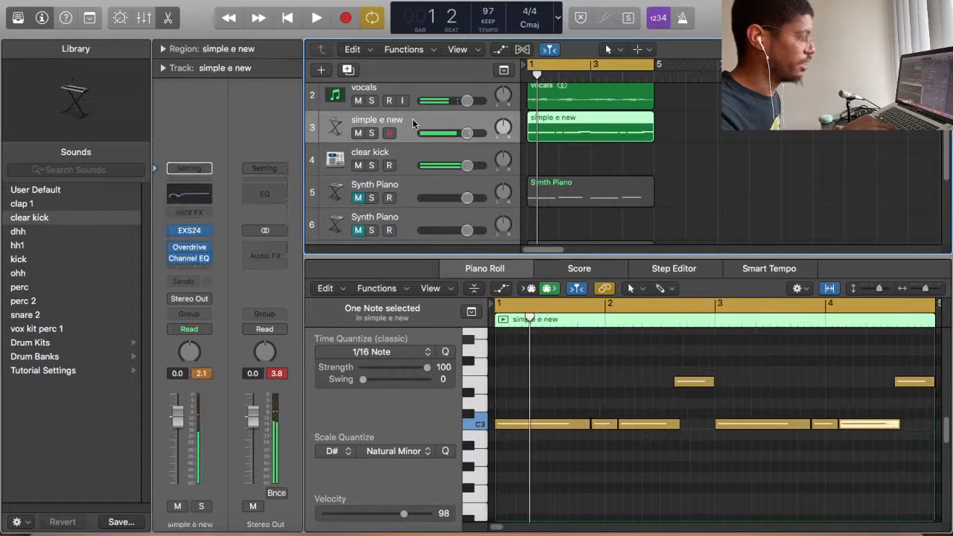
key(space)
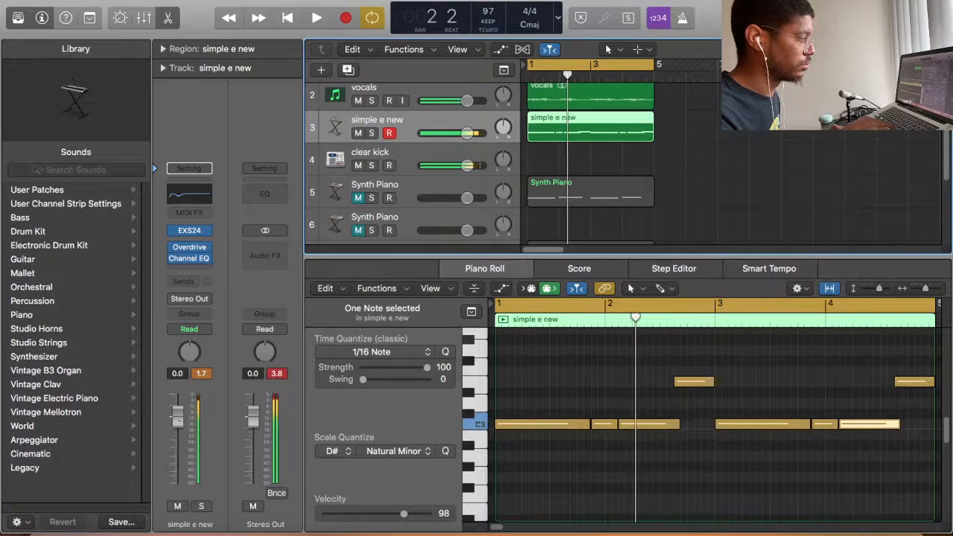
key(space)
drag(188, 414, 183, 436)
key(Return)
key(space)
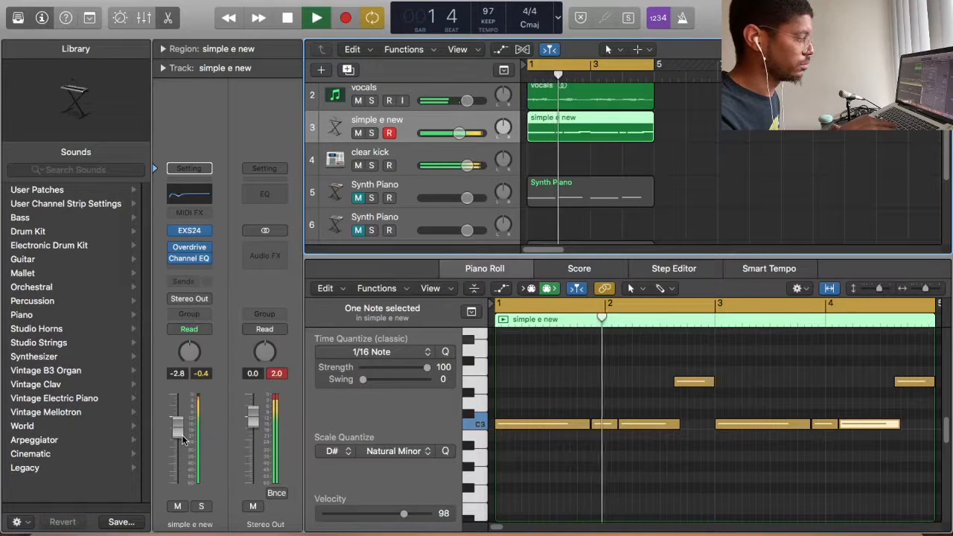
drag(182, 436, 182, 444)
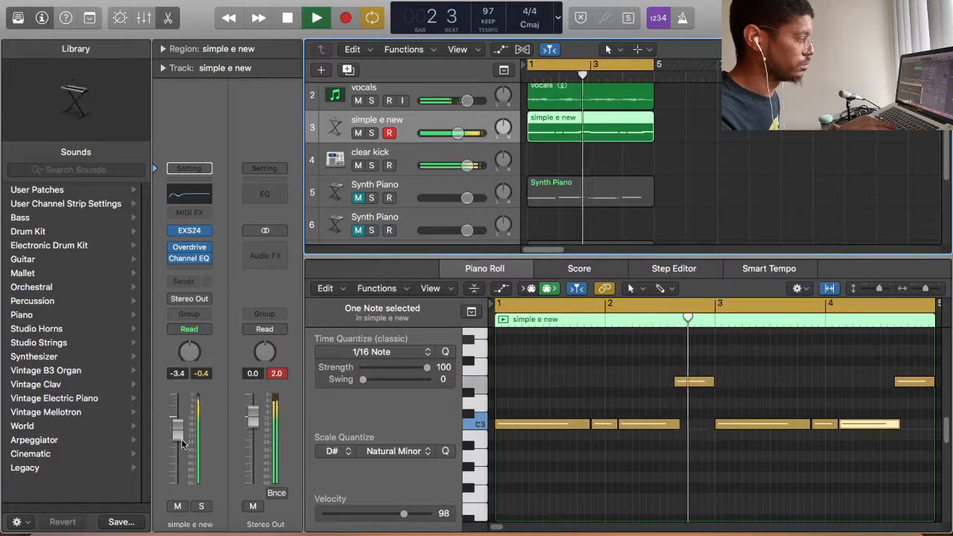
drag(182, 445, 181, 447)
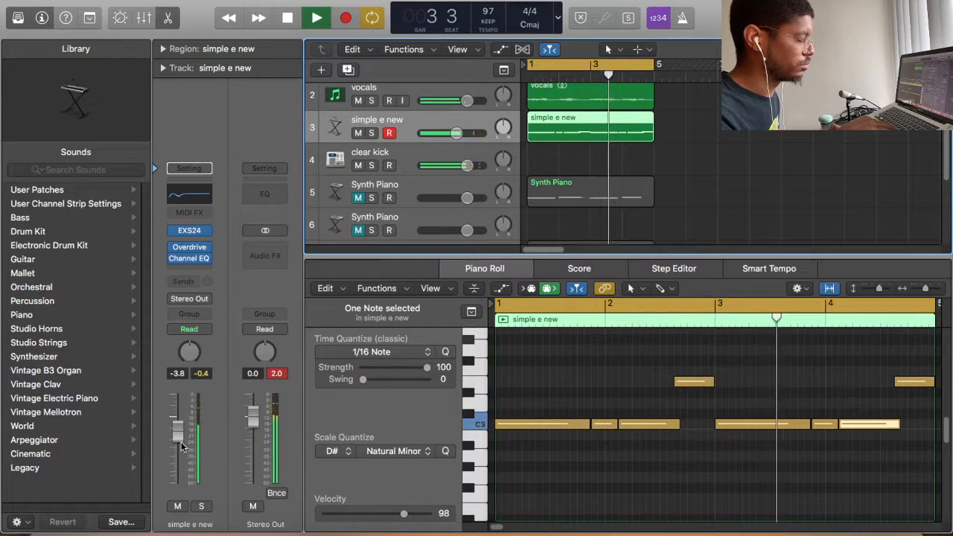
key(space)
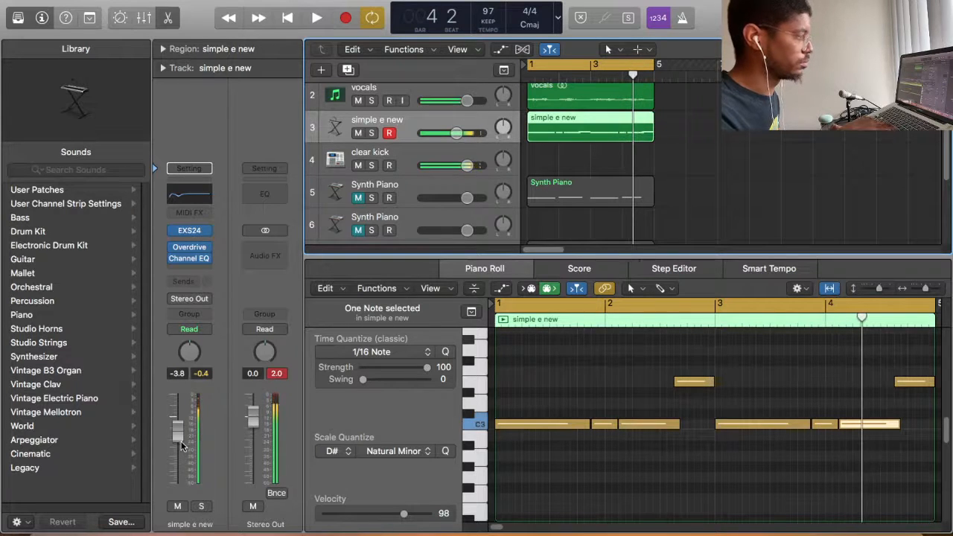
Step: Solo the clear kick and simple e new tracks, audition them together, and unsolo both
click(373, 165)
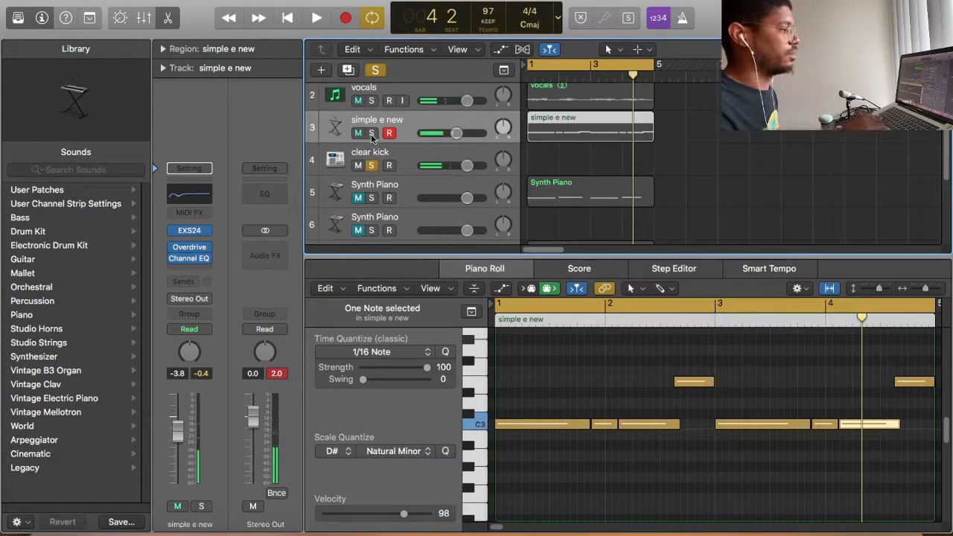
click(373, 133)
key(space)
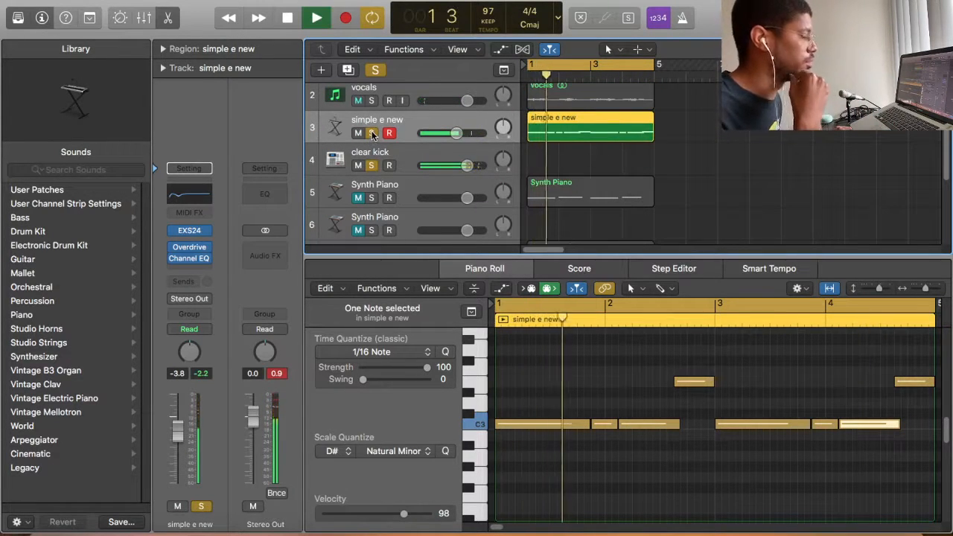
key(space)
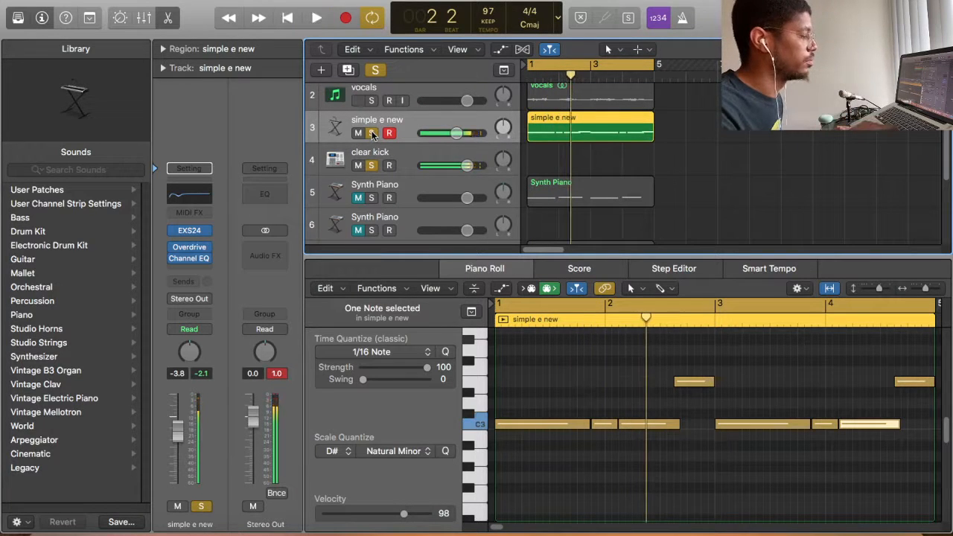
click(372, 134)
click(371, 165)
Step: Place the Ultrabeat kick pattern as a region at bar 1 on the clear kick track, copy it to bar 3, and play the loop
key(Down)
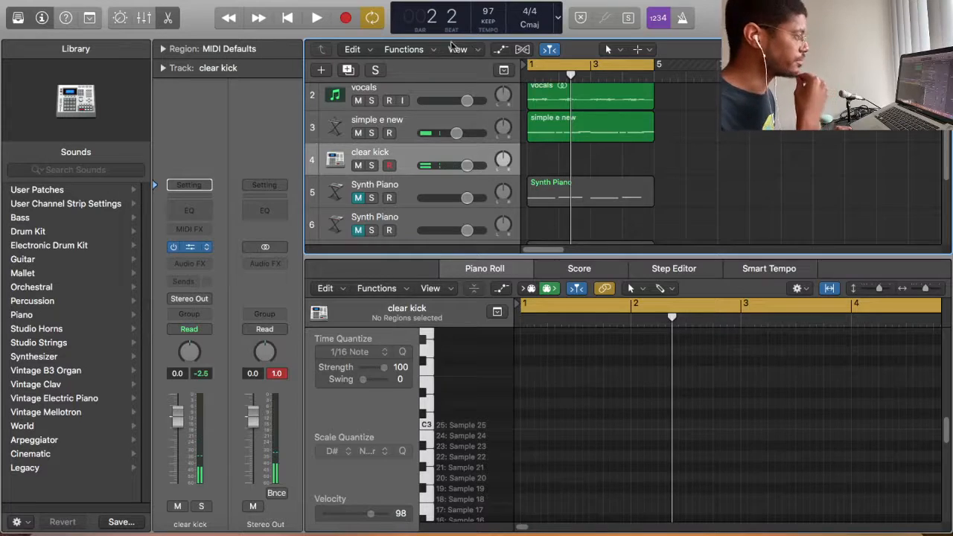
click(189, 247)
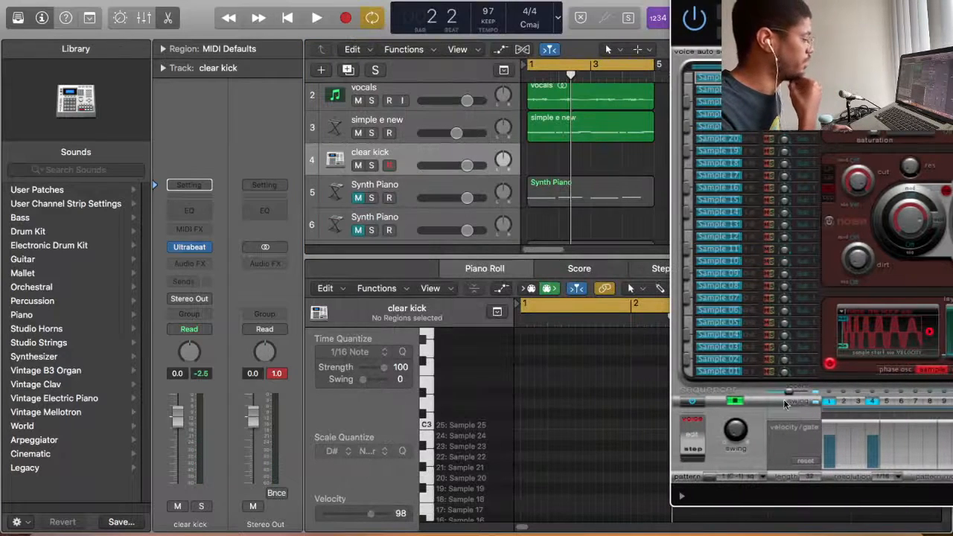
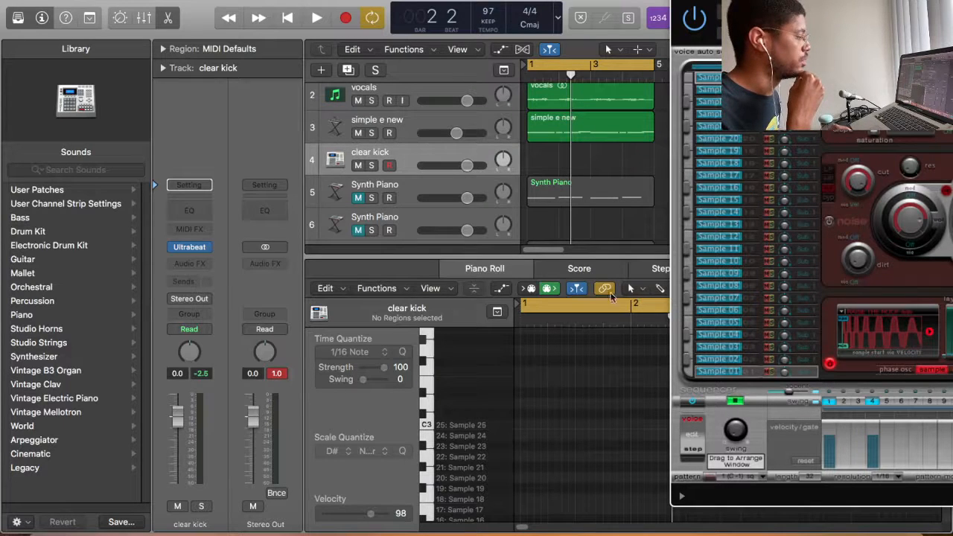
drag(707, 477, 543, 165)
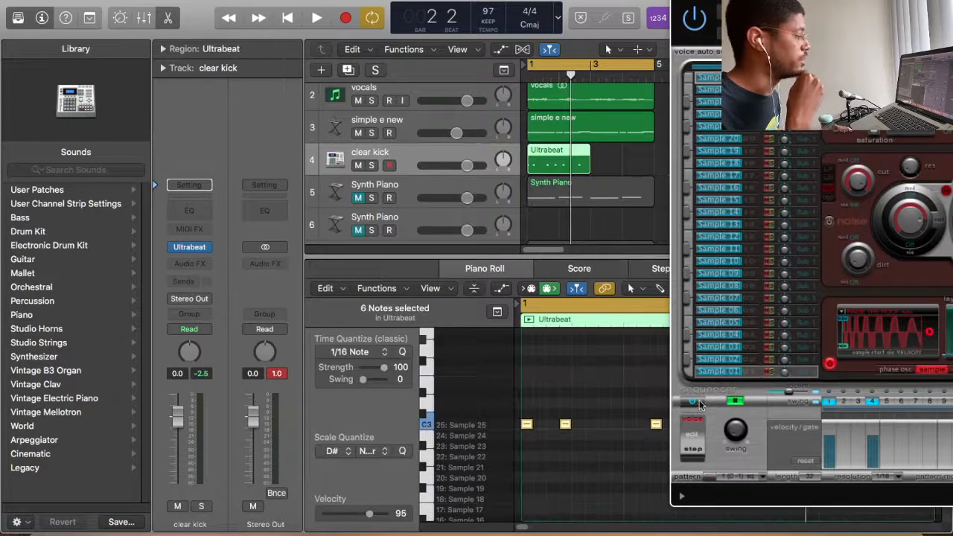
key(v)
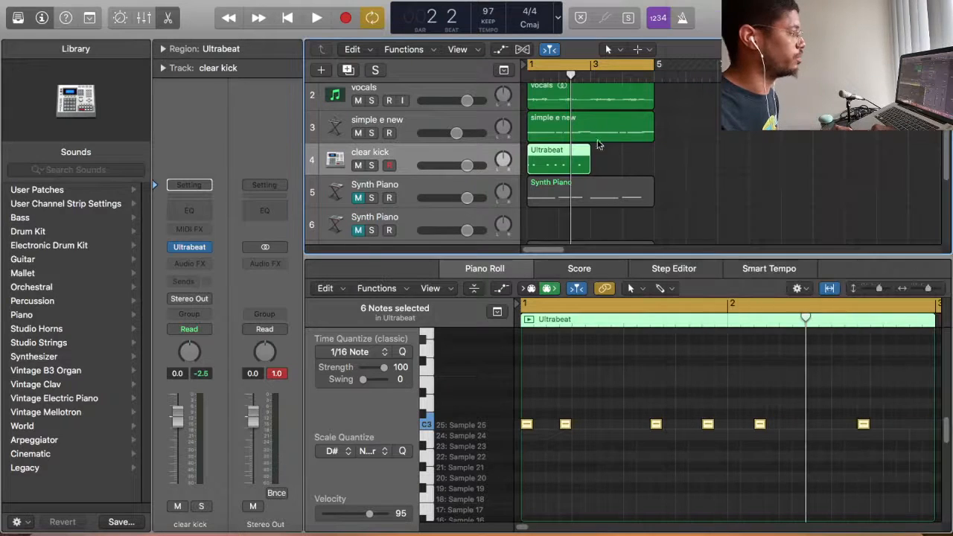
drag(561, 171, 634, 174)
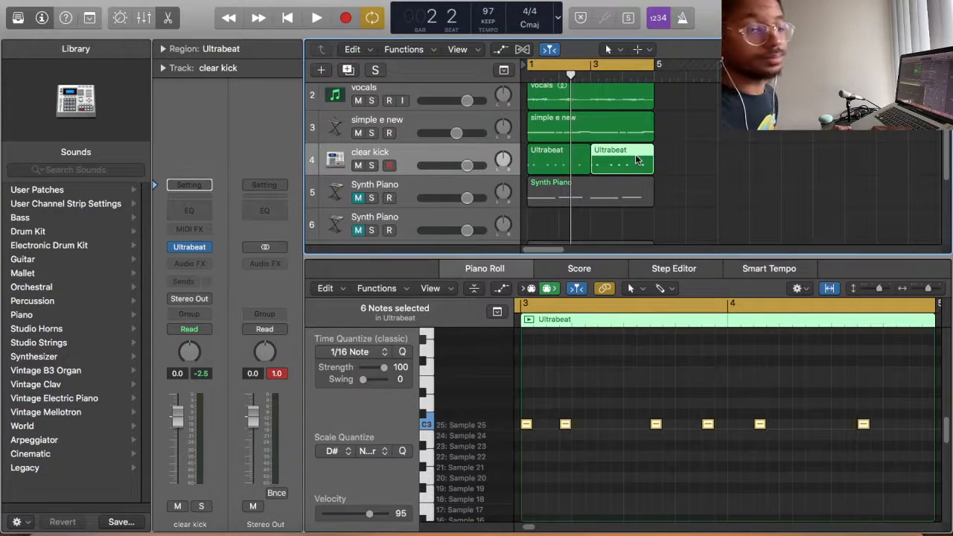
key(space)
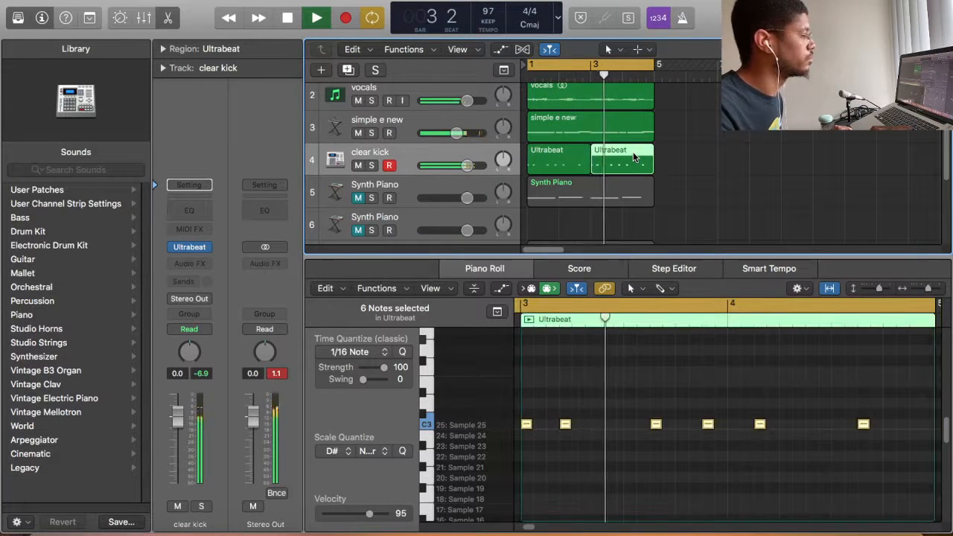
Step: Add a software instrument track below clear kick with Ultrabeat as its instrument, using the hh1 setting
key(e)
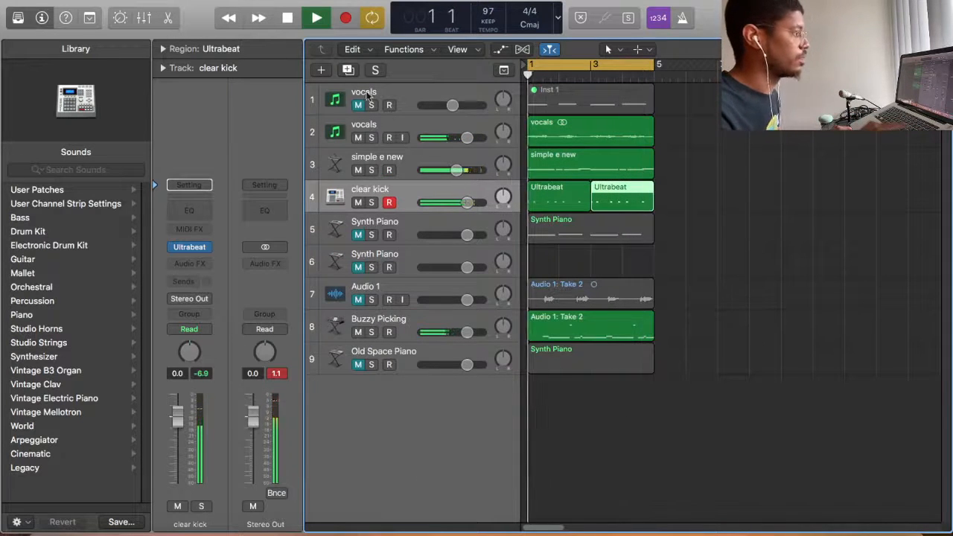
click(160, 0)
click(204, 18)
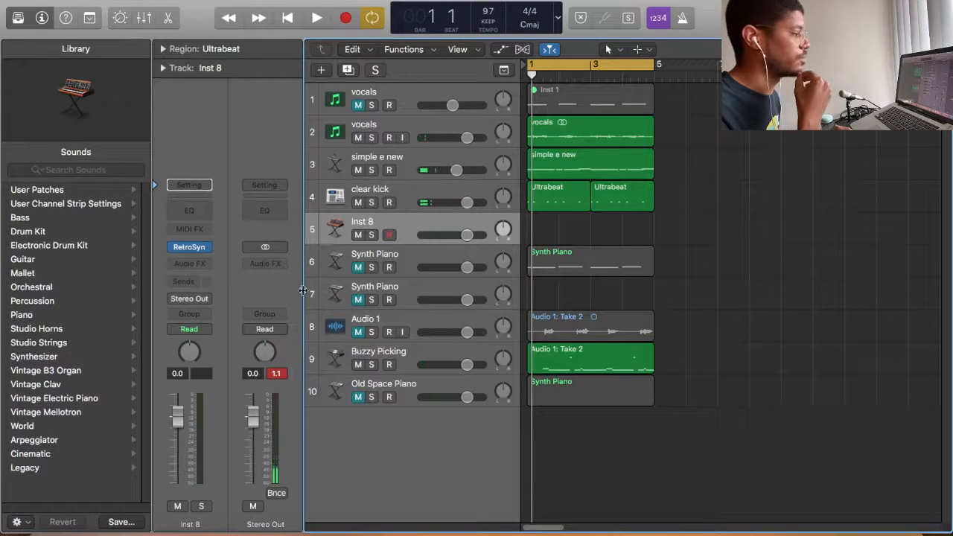
click(208, 248)
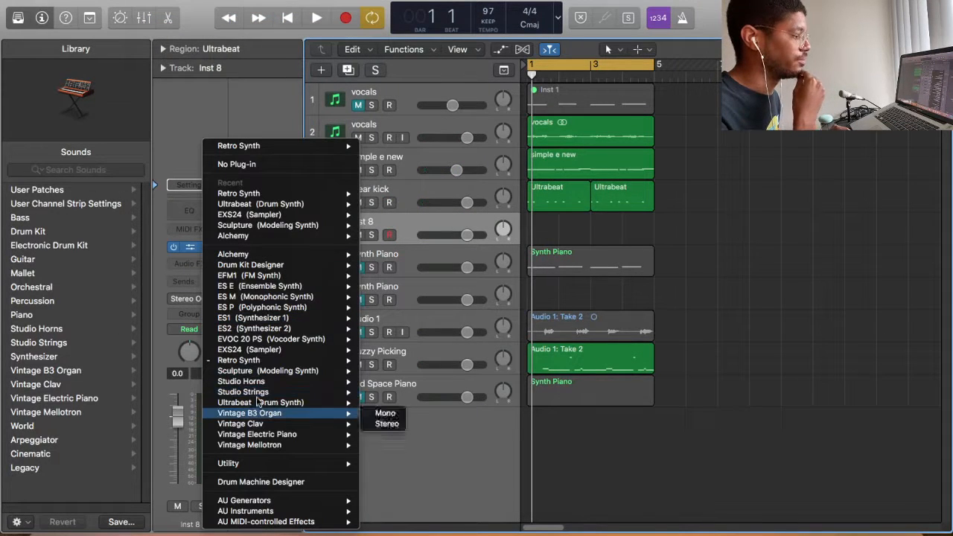
click(368, 403)
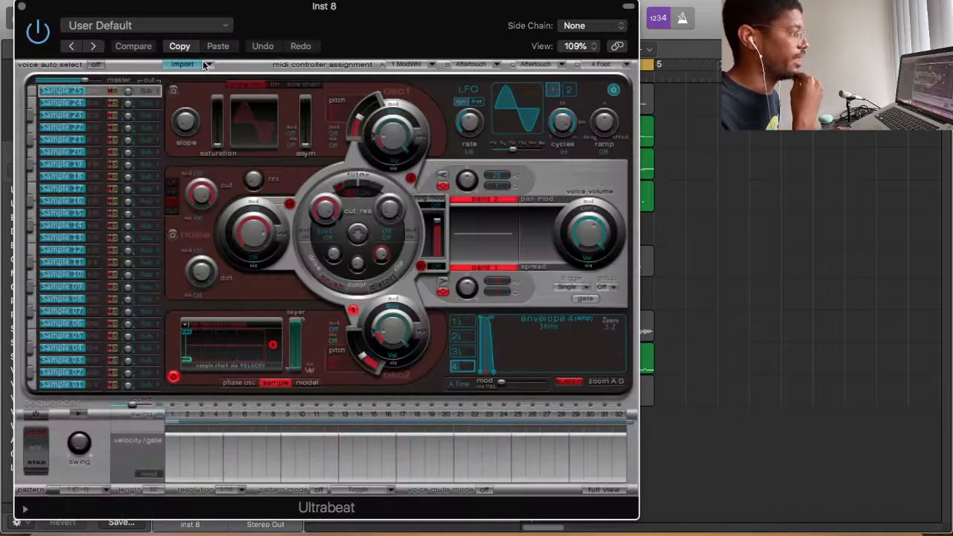
click(202, 26)
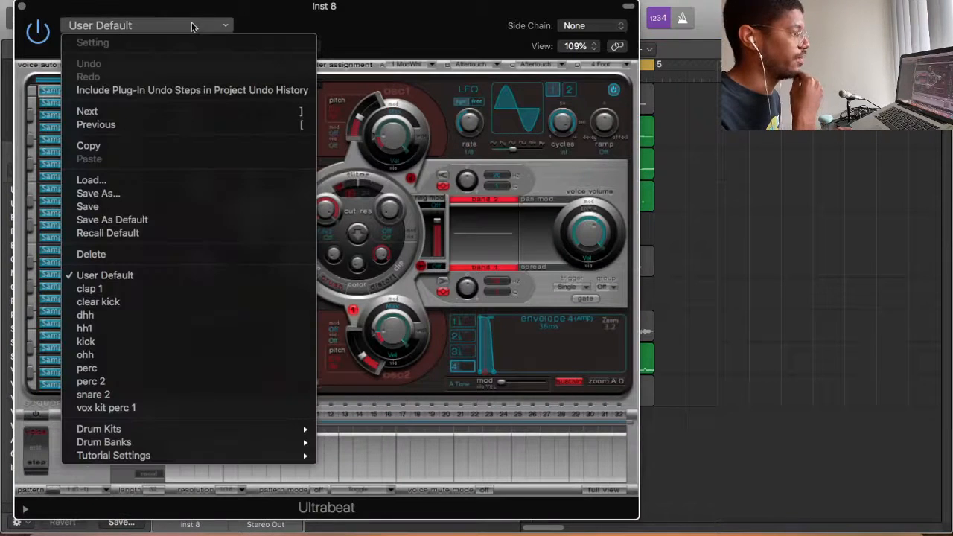
click(153, 329)
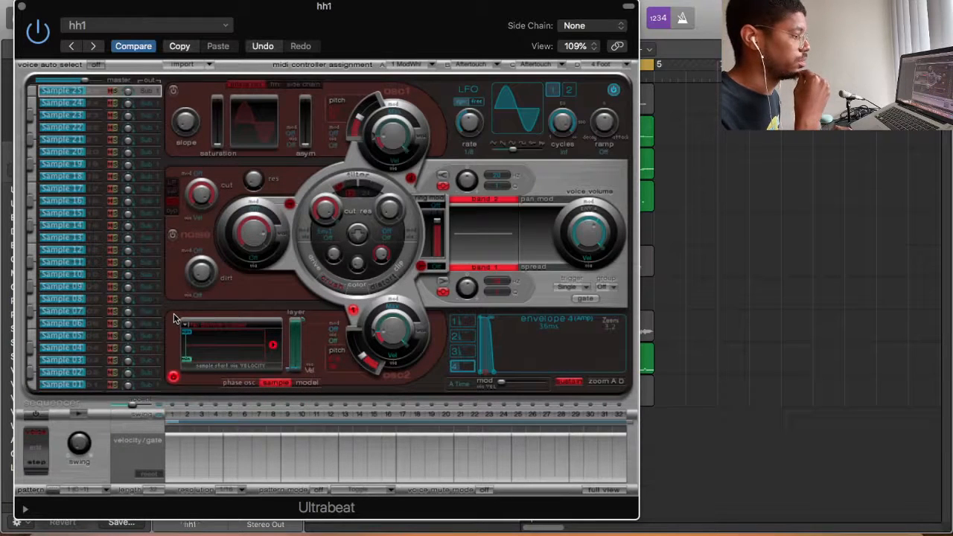
Step: Adjust the velocities of the first two steps in the hh1 pattern and switch on Ultrabeat's sequencer
click(174, 448)
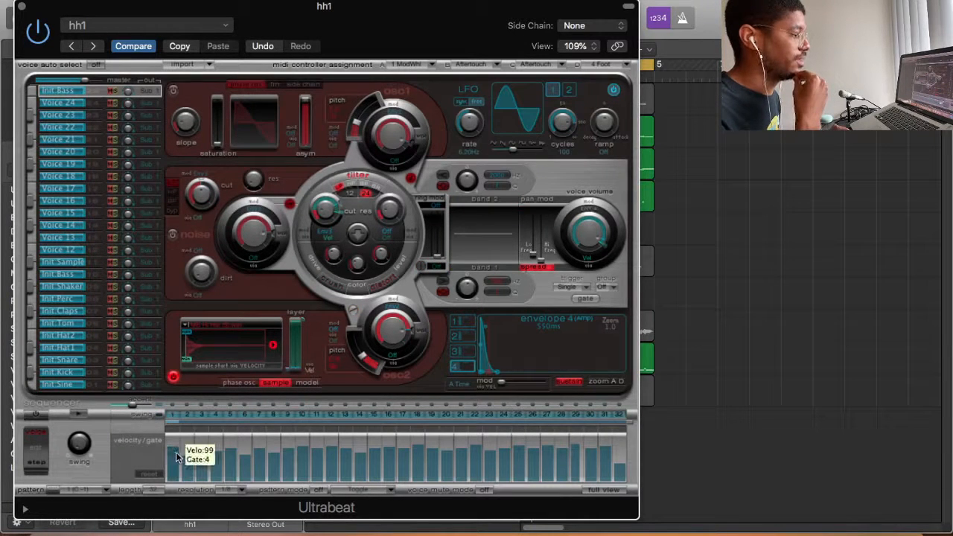
drag(176, 457, 189, 465)
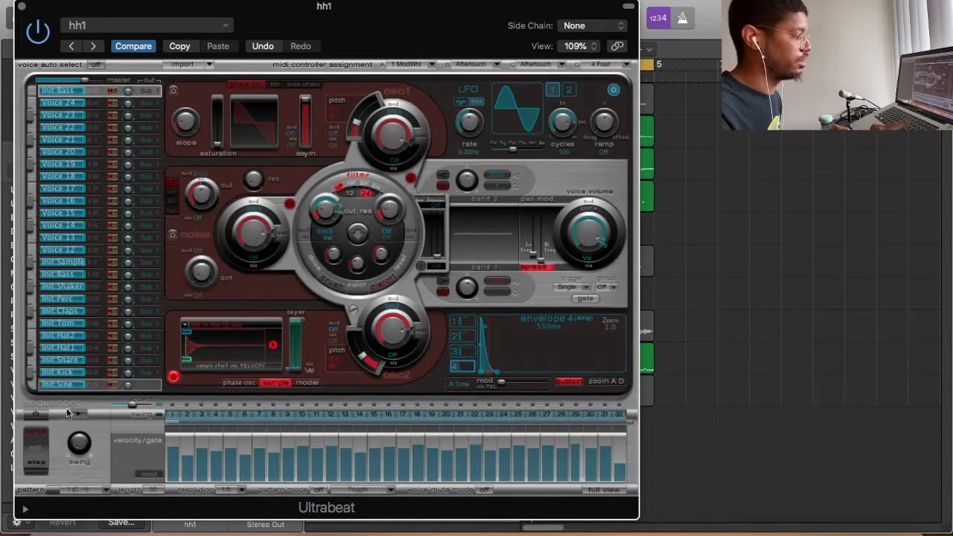
click(40, 420)
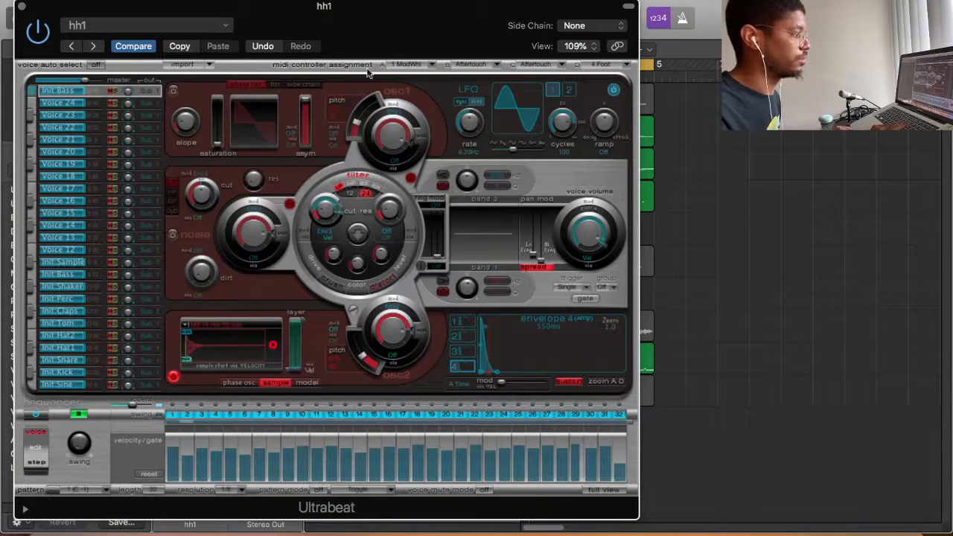
Step: Set the hh1 pattern's resolution to 1/16 and play it with the loop
drag(395, 36, 667, 13)
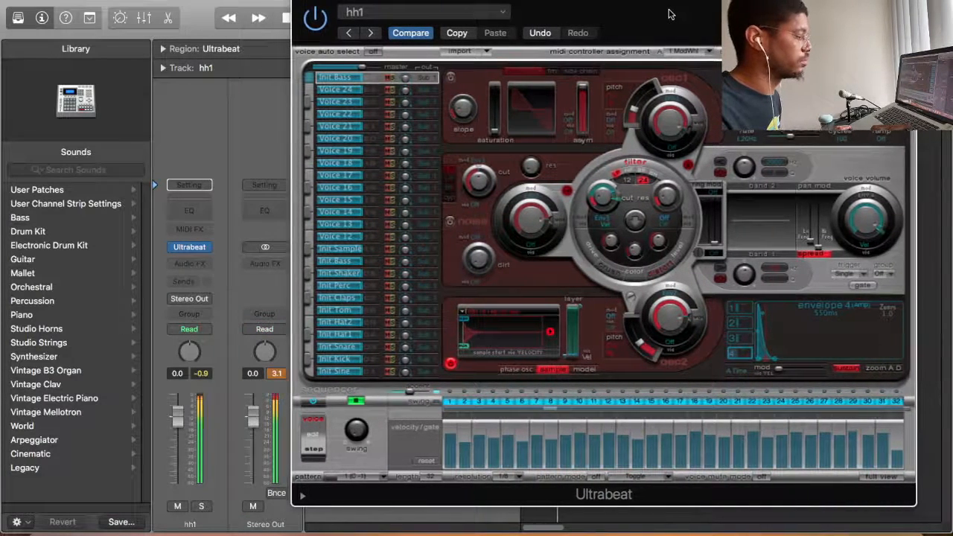
click(504, 483)
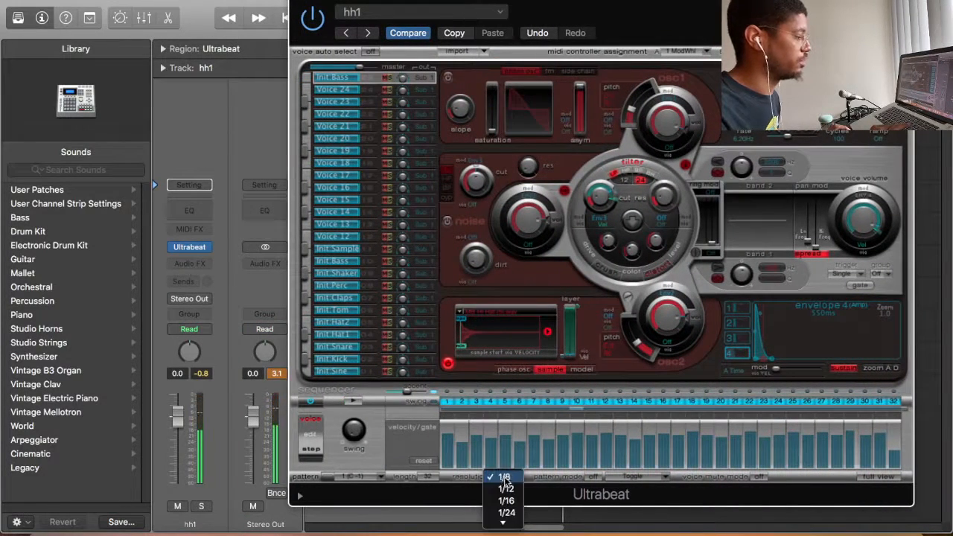
click(505, 500)
key(space)
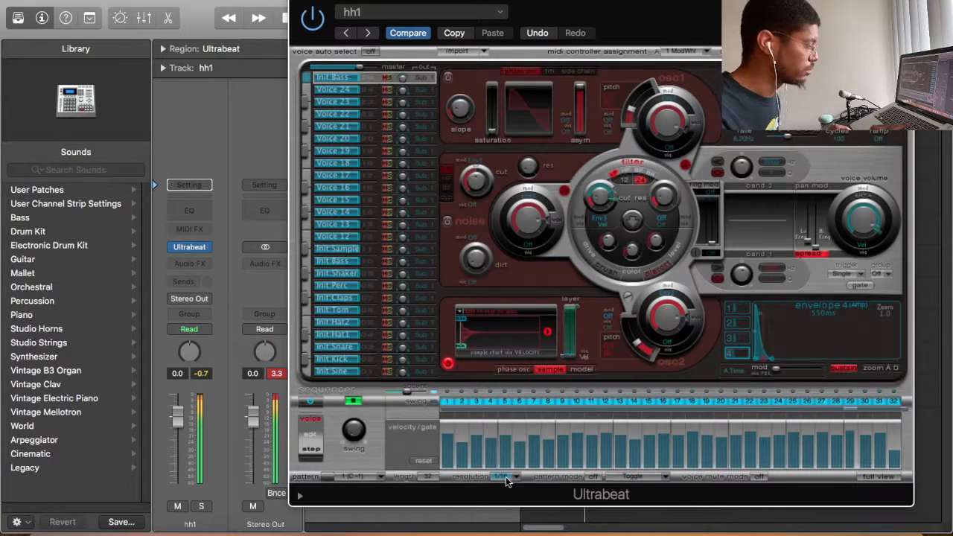
Step: Lower the hi-hat's voice volume in Ultrabeat to about -12 dB during playback and dismiss the system overload alert
drag(560, 20, 647, 32)
drag(711, 27, 634, 30)
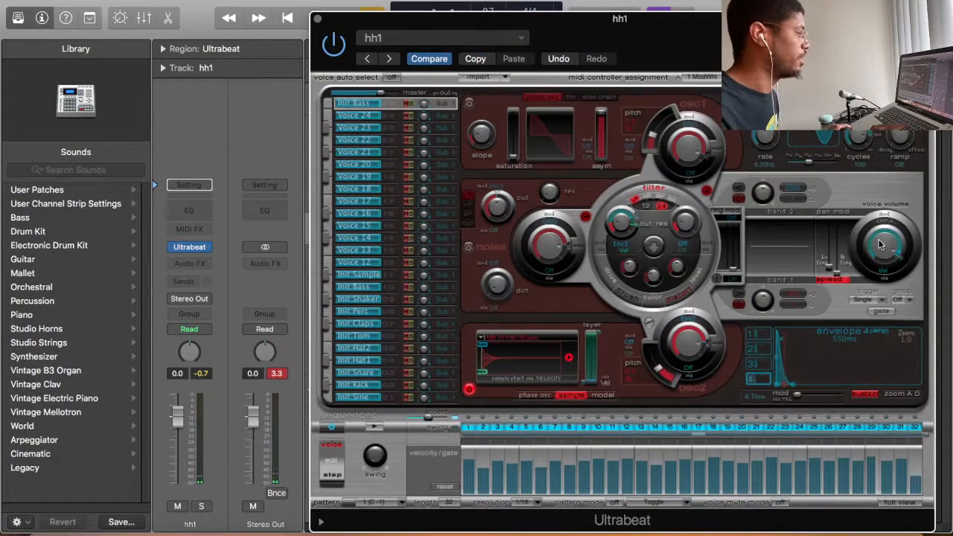
key(space)
drag(881, 253, 884, 261)
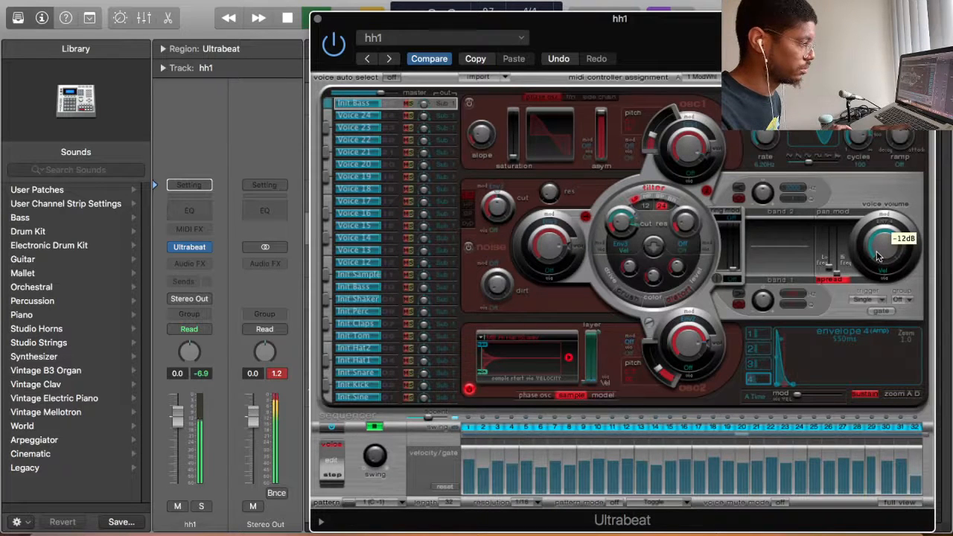
drag(879, 257, 880, 258)
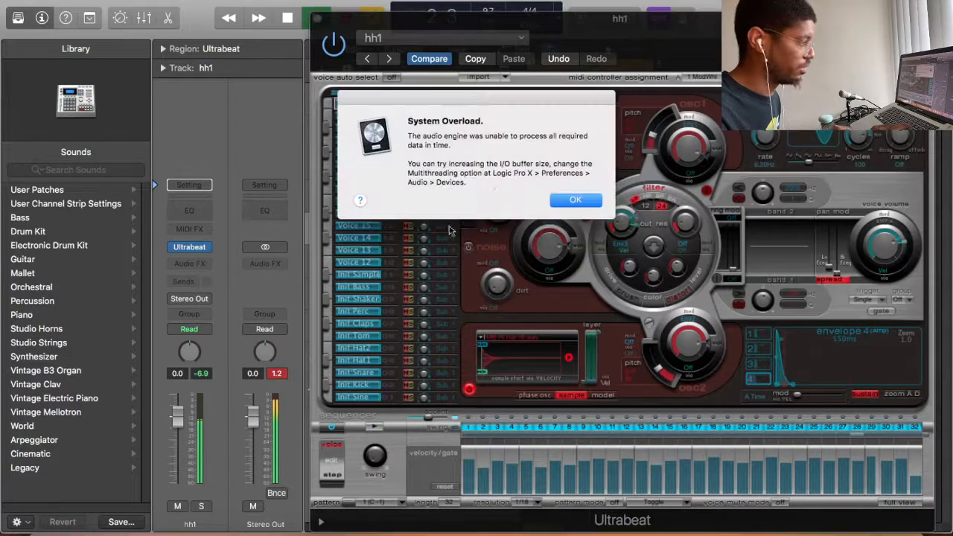
click(557, 201)
Step: Place the Ultrabeat hi-hat pattern as a region at bar 1 on the hh1 track and copy it to bar 3
drag(326, 60, 668, 54)
drag(687, 478, 542, 229)
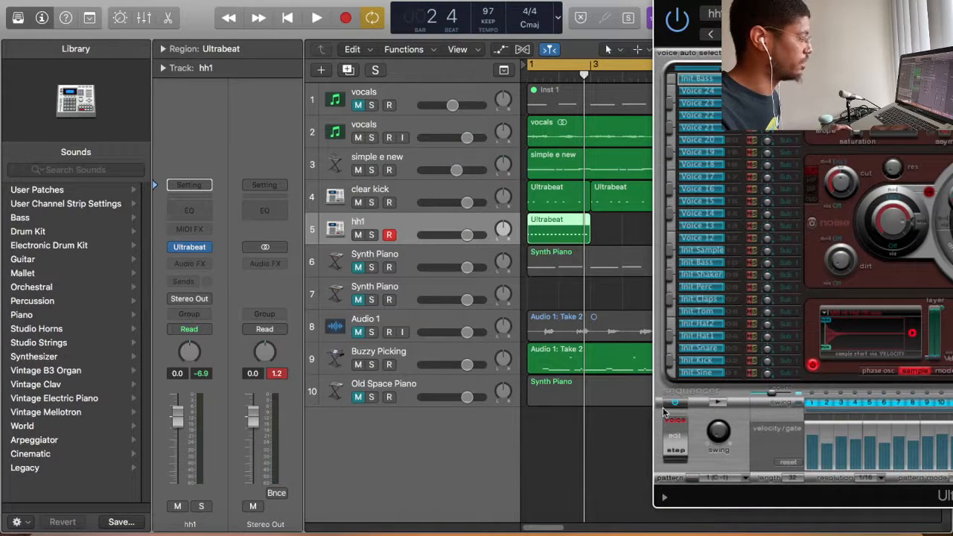
click(663, 6)
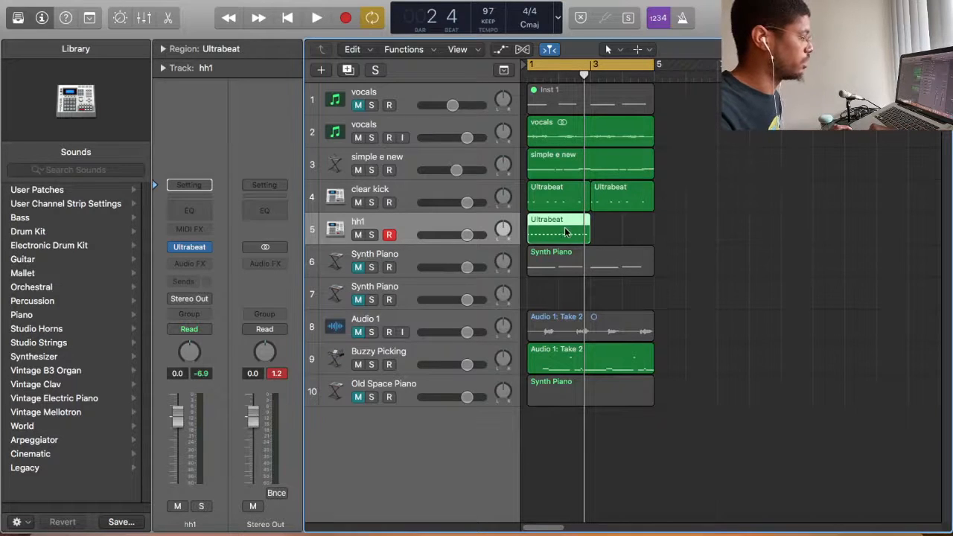
drag(564, 227, 632, 237)
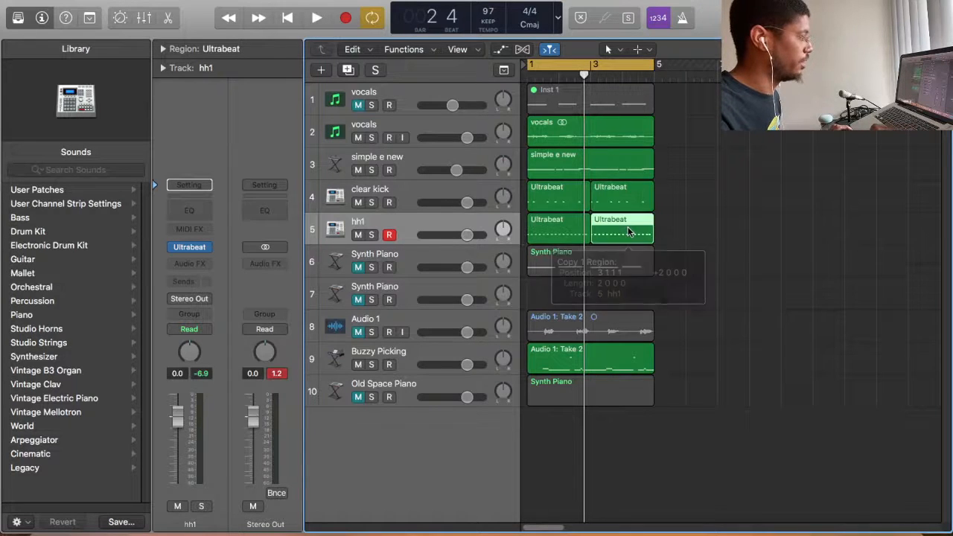
Step: Open the first hh1 region in an enlarged Piano Roll and choose the Scissors Tool as the secondary tool
double_click(546, 233)
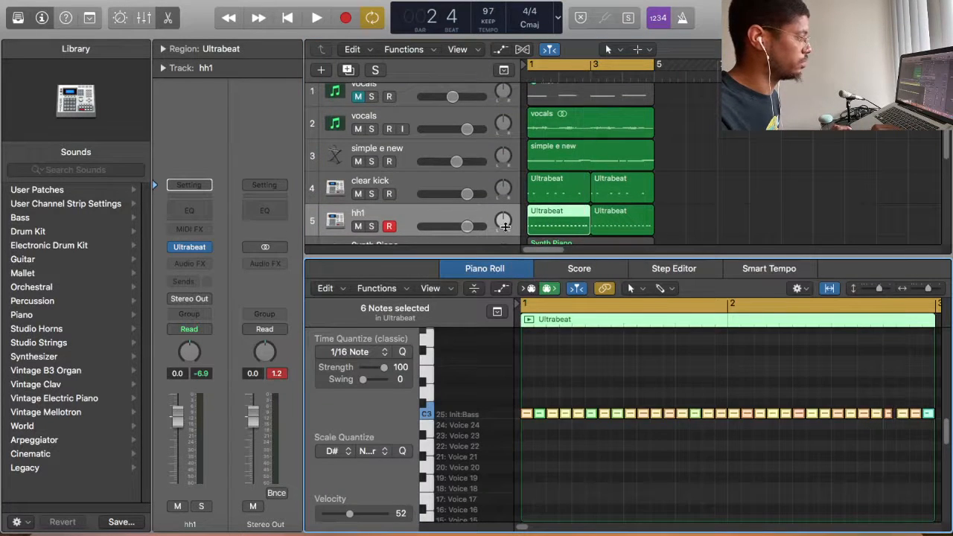
drag(513, 263, 514, 163)
click(673, 192)
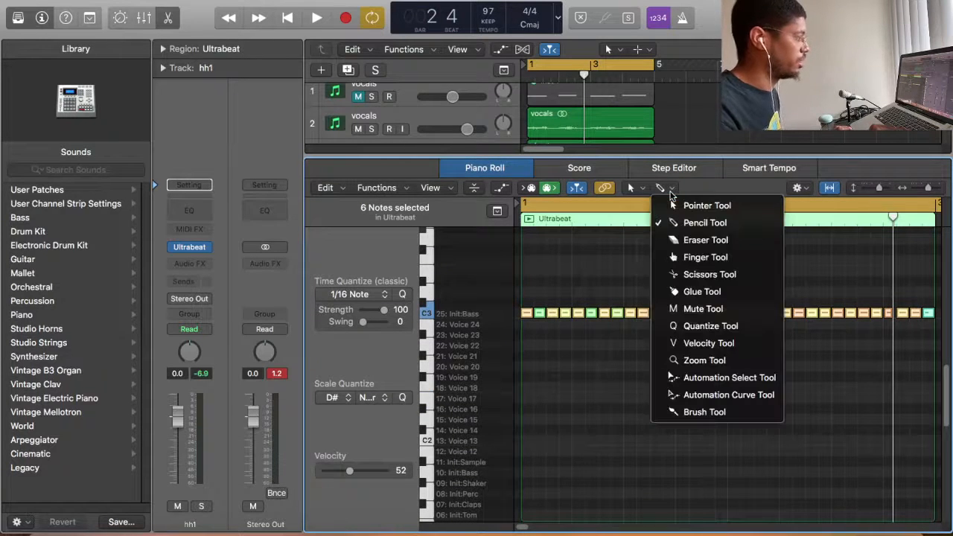
click(708, 275)
Step: Split the hi-hat note on beat 3 of bar 1 in two and play back the roll
key(space)
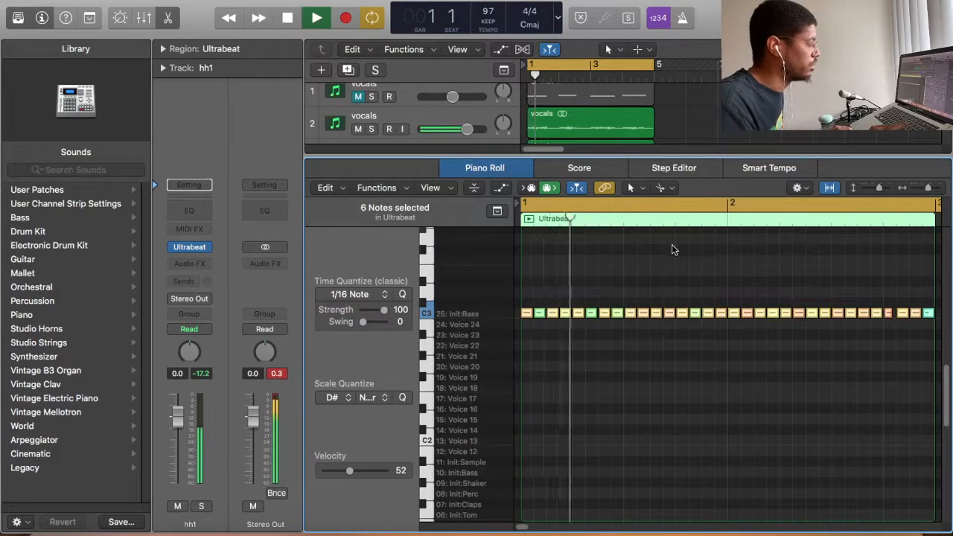
key(space)
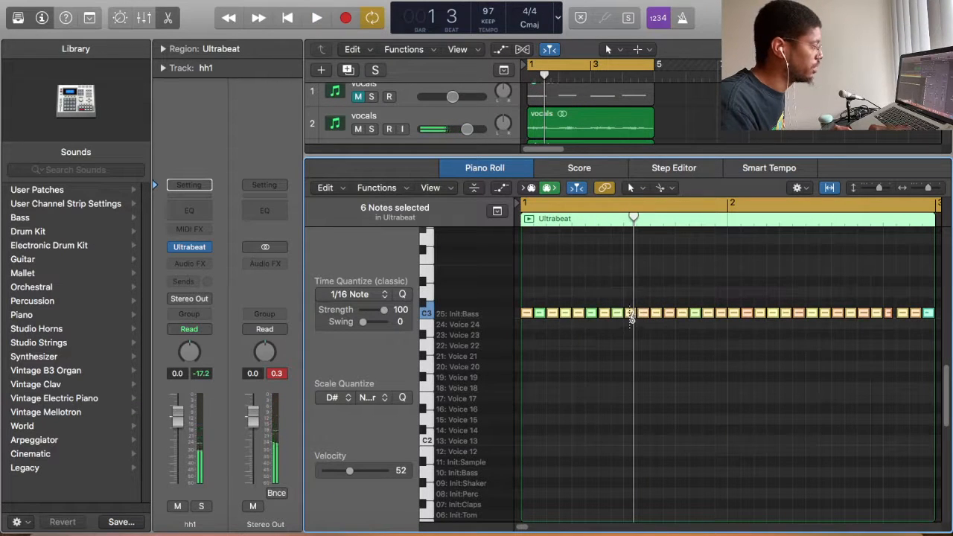
click(632, 314)
click(692, 219)
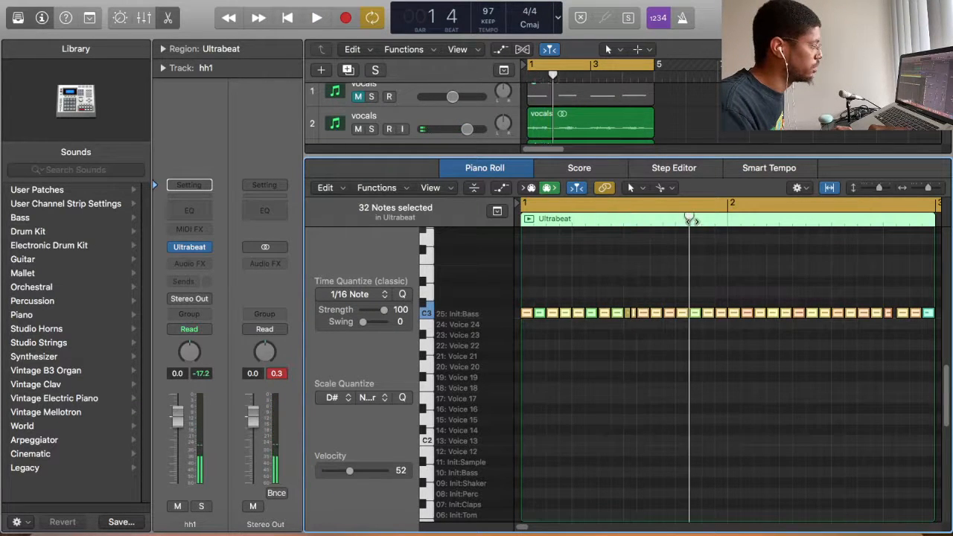
key(space)
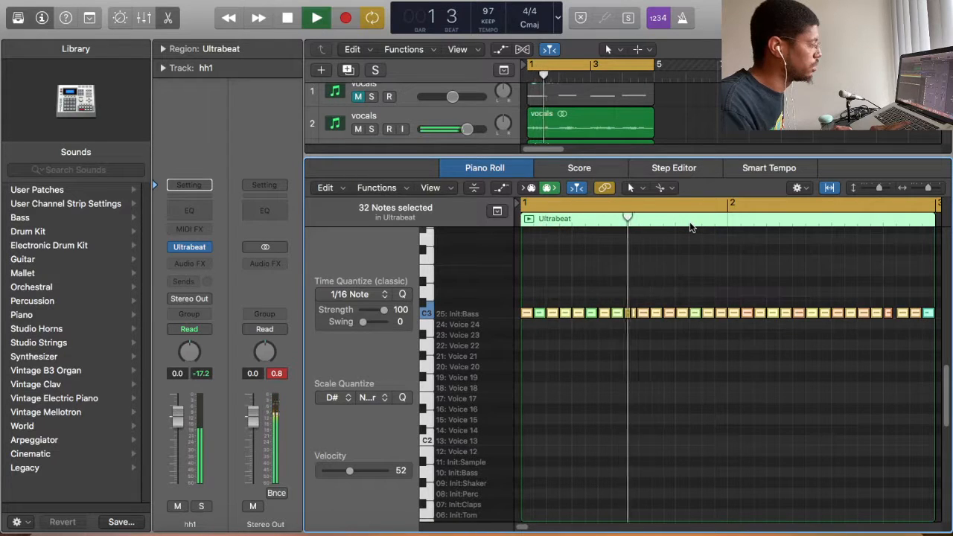
key(space)
key(space)
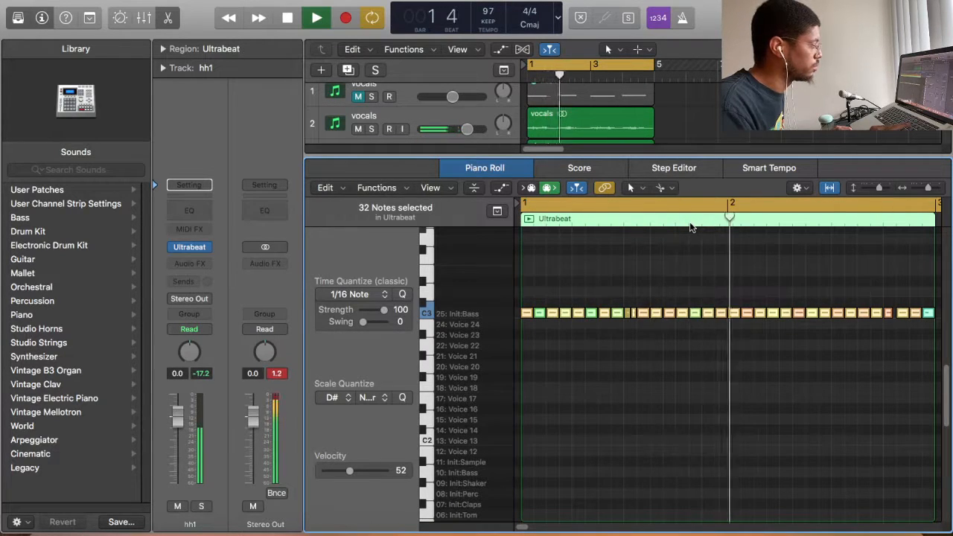
Step: Try splitting hi-hat notes around beat 3 of bar 2, and replay the loop
key(space)
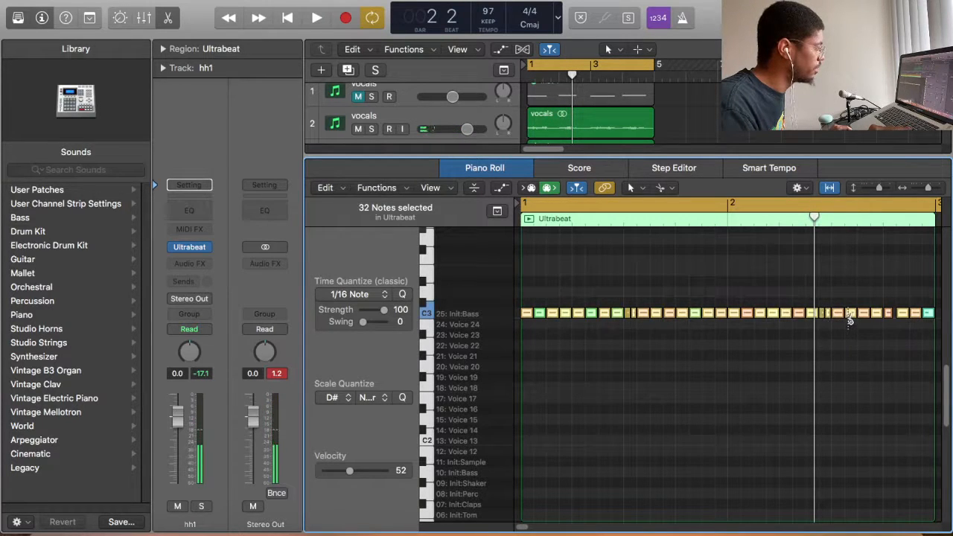
drag(854, 315, 853, 328)
key(space)
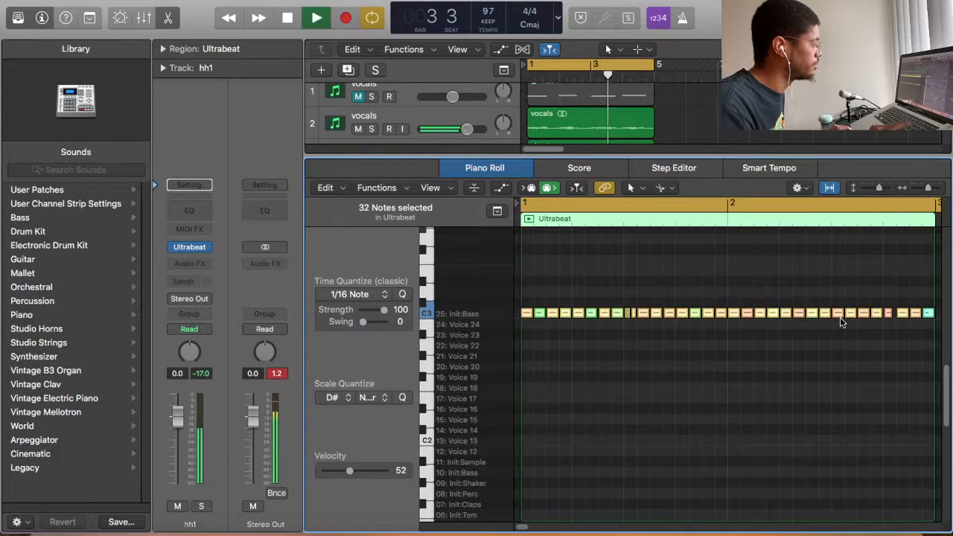
key(Return)
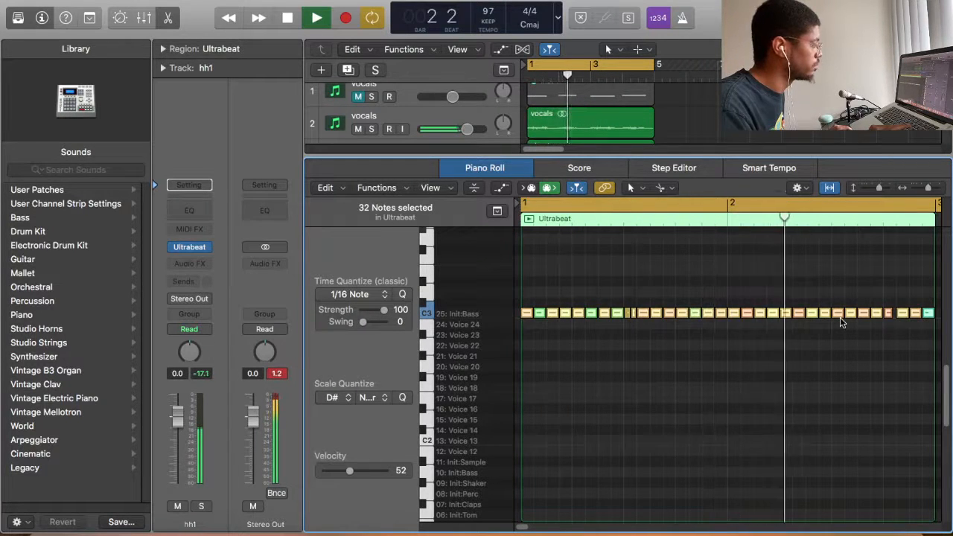
Step: Split the hi-hat note on beat 3 of bar 2 and the last two notes of that bar, playing back the loop
key(space)
drag(841, 318, 844, 324)
key(space)
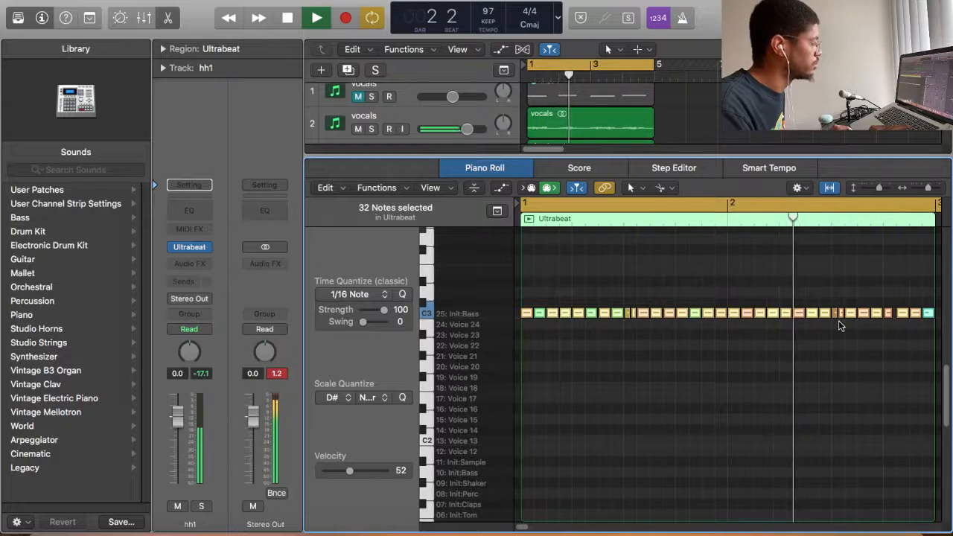
key(space)
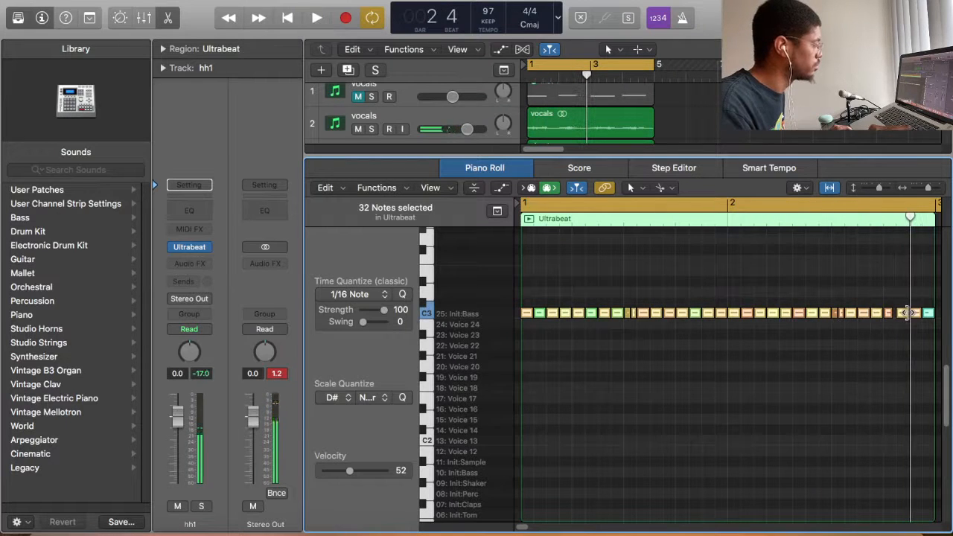
drag(914, 317, 926, 315)
key(space)
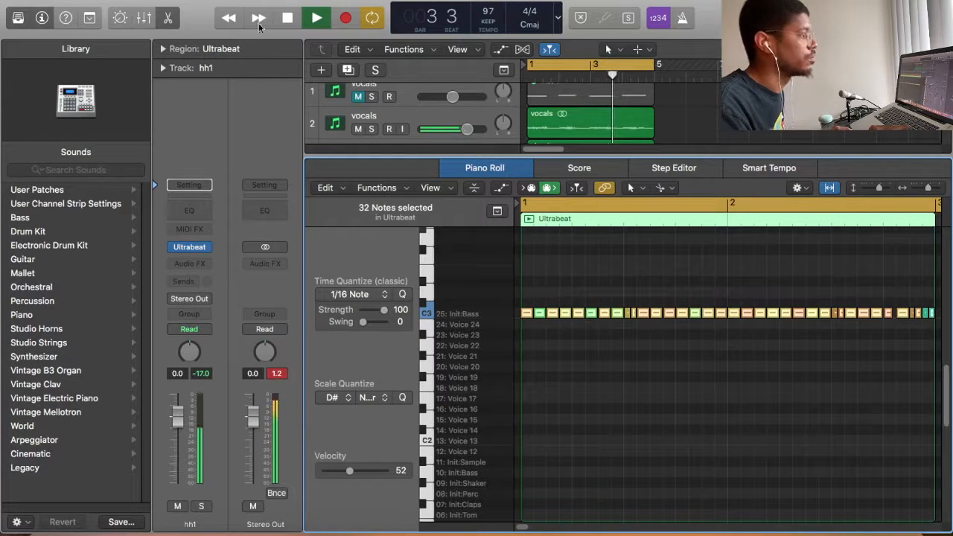
Step: Stop playback, close the Piano Roll, and copy the edited hh1 region from bar 1 over the one at bar 3
click(170, 18)
key(space)
drag(588, 234, 624, 234)
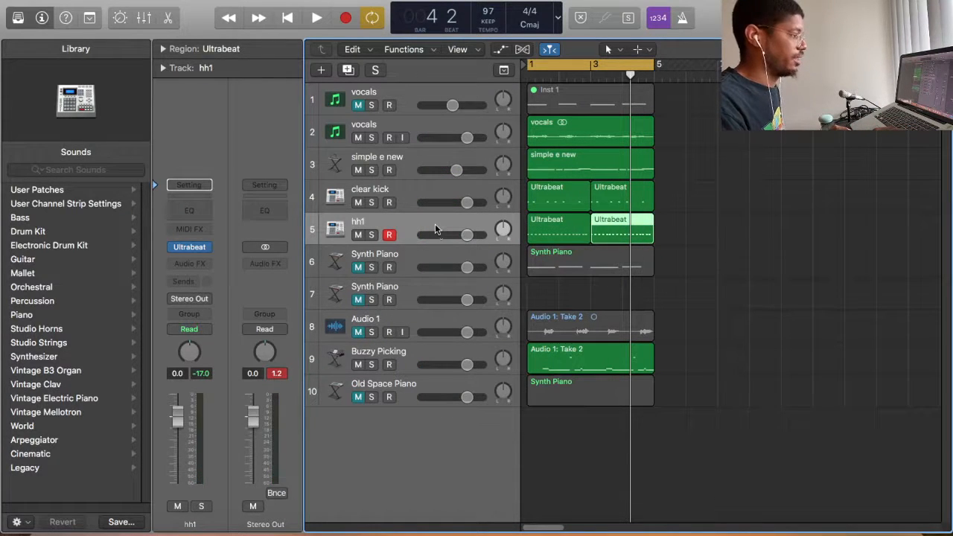
Step: Duplicate the hh1 track below itself and load the dhh channel strip setting on the new track
key(super+d)
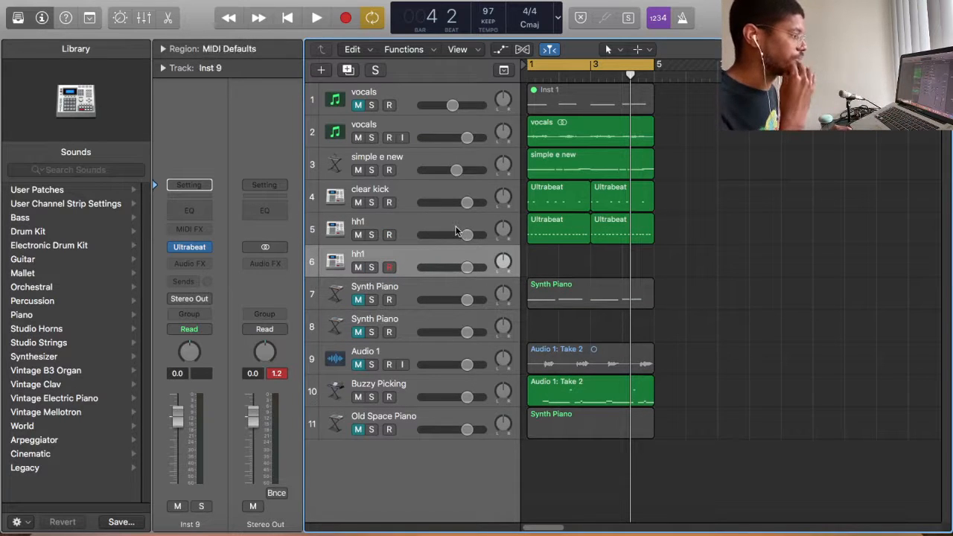
click(190, 186)
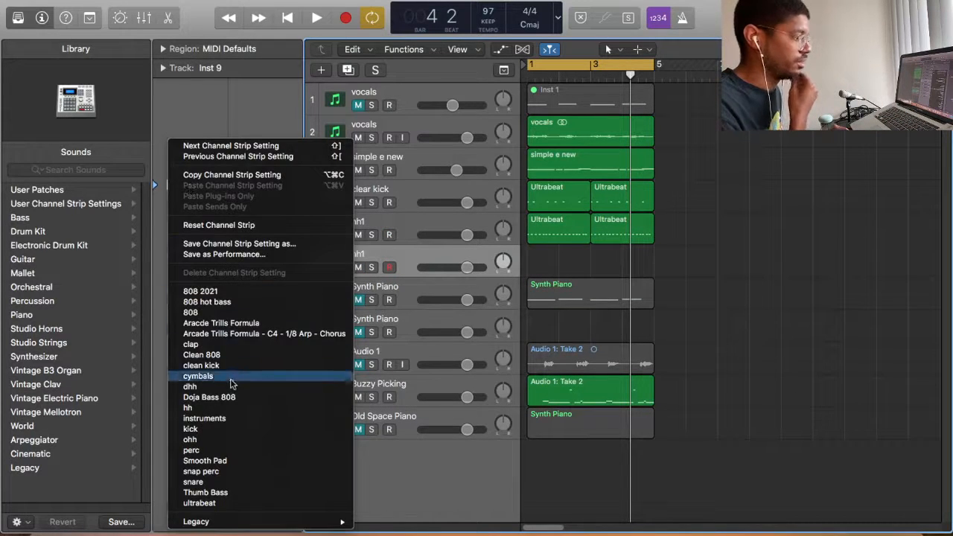
key(Escape)
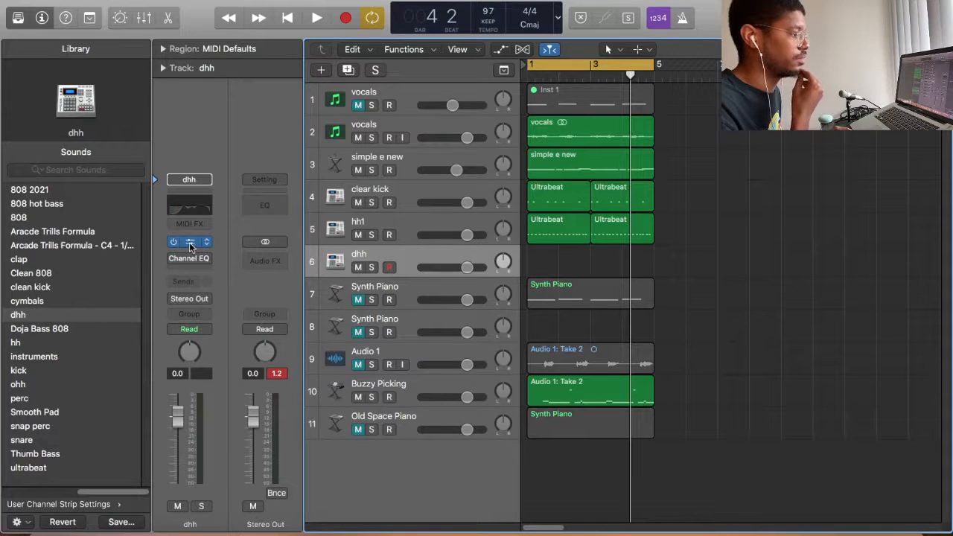
Step: Check the dhh track's Ultrabeat, then copy both hh1 regions down onto the dhh track and play the loop from the start
click(190, 242)
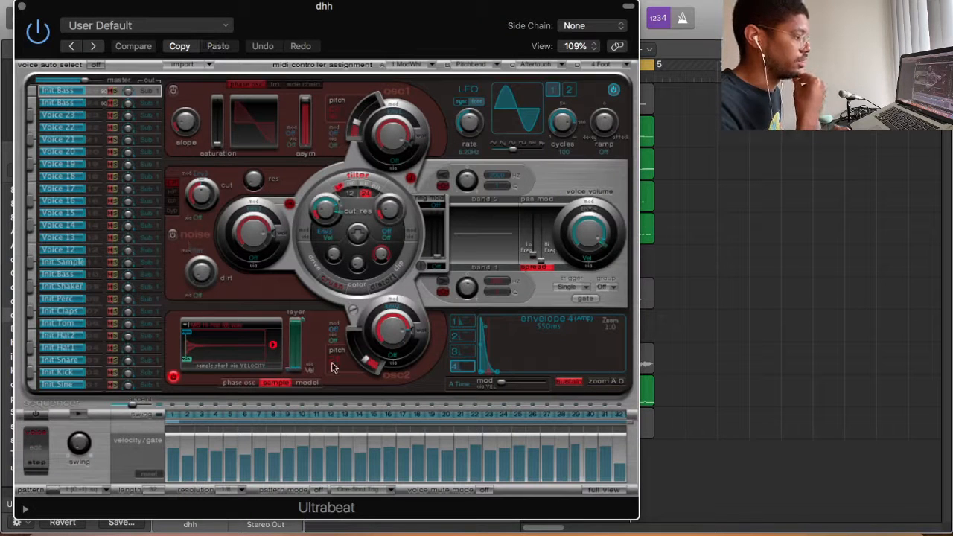
click(22, 7)
shift+click(549, 232)
drag(549, 232, 543, 260)
key(Return)
key(space)
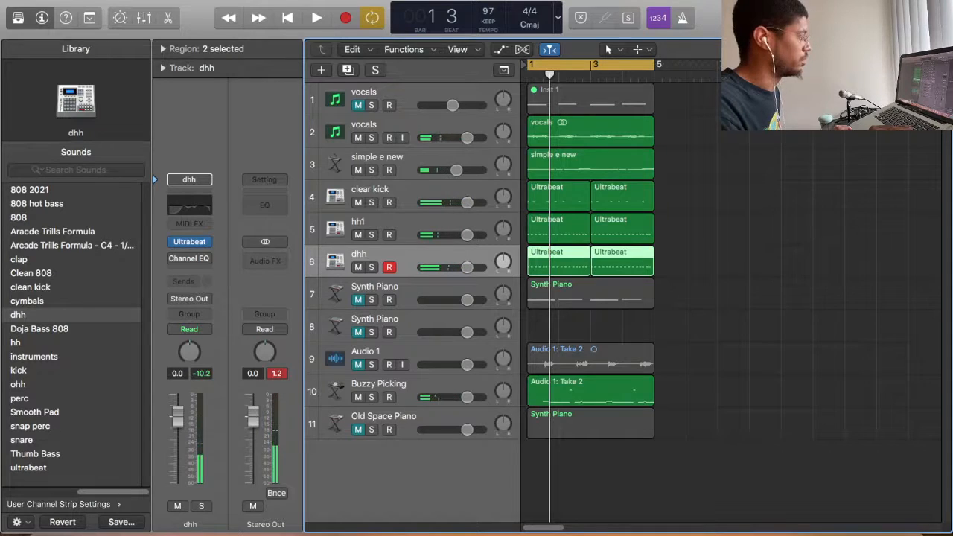
Step: Trim the starts of both dhh regions so they begin on beat 3 of bars 1 and 3
key(super+Right)
drag(535, 528, 520, 530)
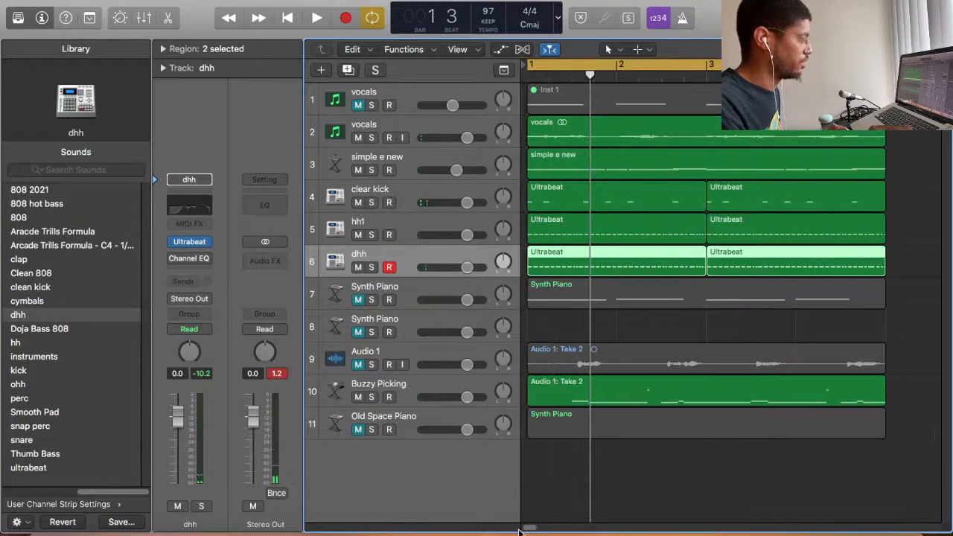
key(space)
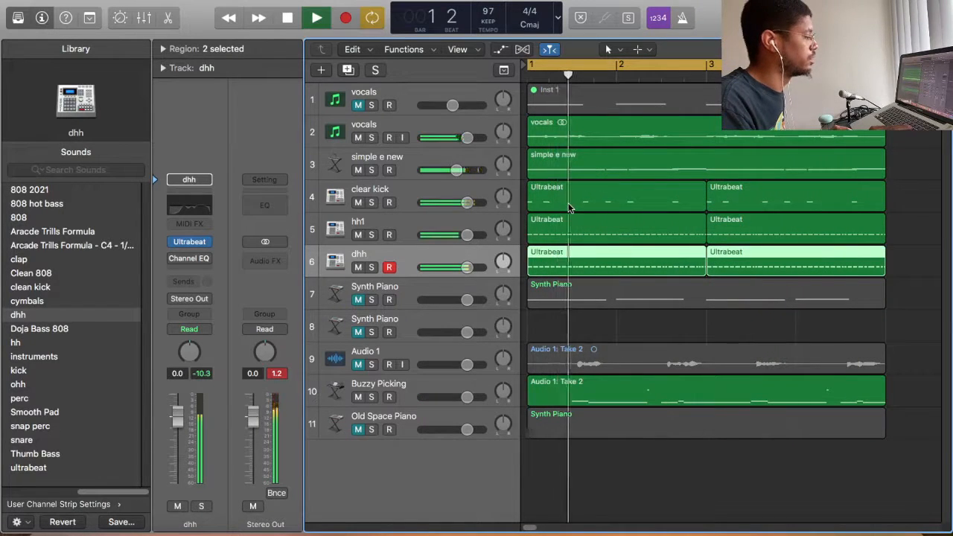
drag(544, 269, 575, 273)
click(714, 271)
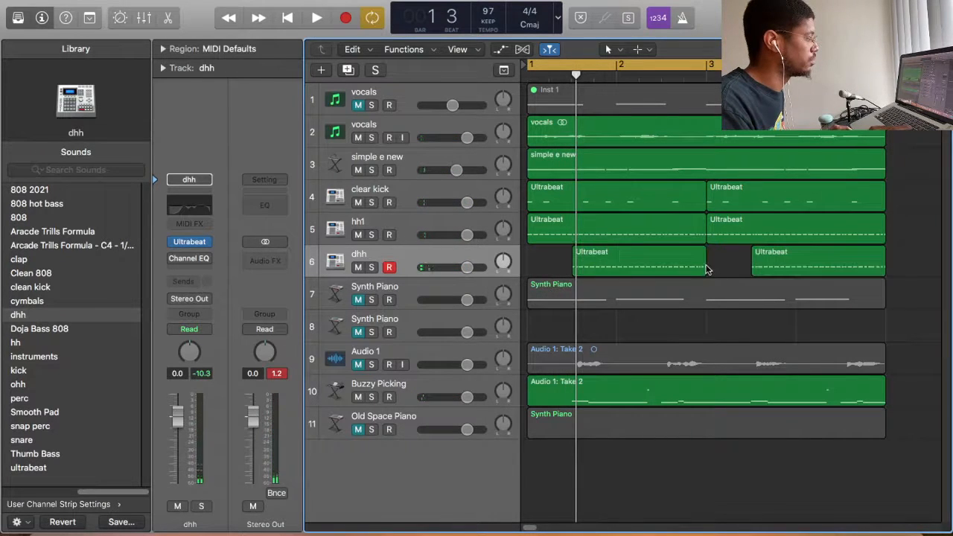
Step: Shorten the first dhh region to a length of 0 0 1 0 and move it to beat 4 of bar 1, auditioning the loop
click(704, 270)
drag(704, 270, 579, 260)
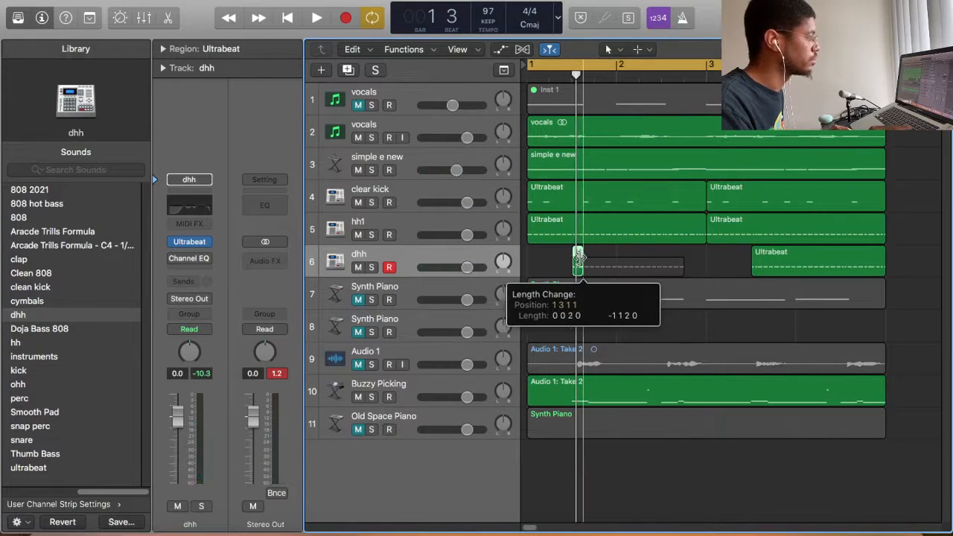
key(space)
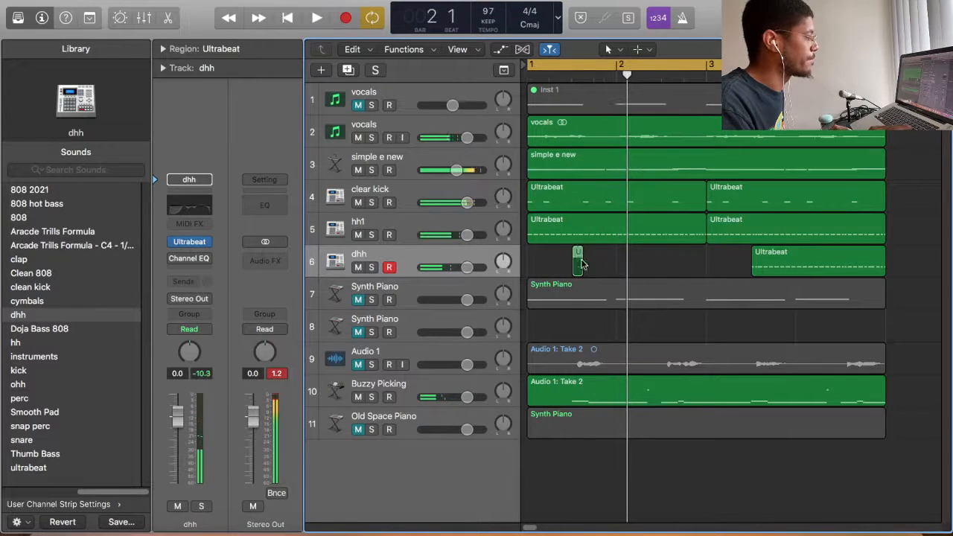
drag(582, 262, 605, 261)
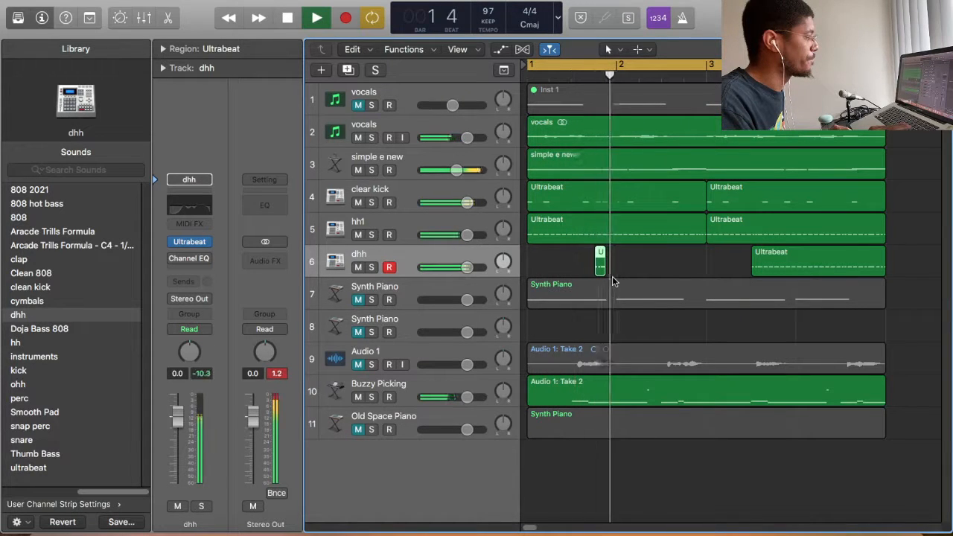
mouse_move(602, 263)
mouse_down()
mouse_move(660, 264)
mouse_move(601, 269)
mouse_up()
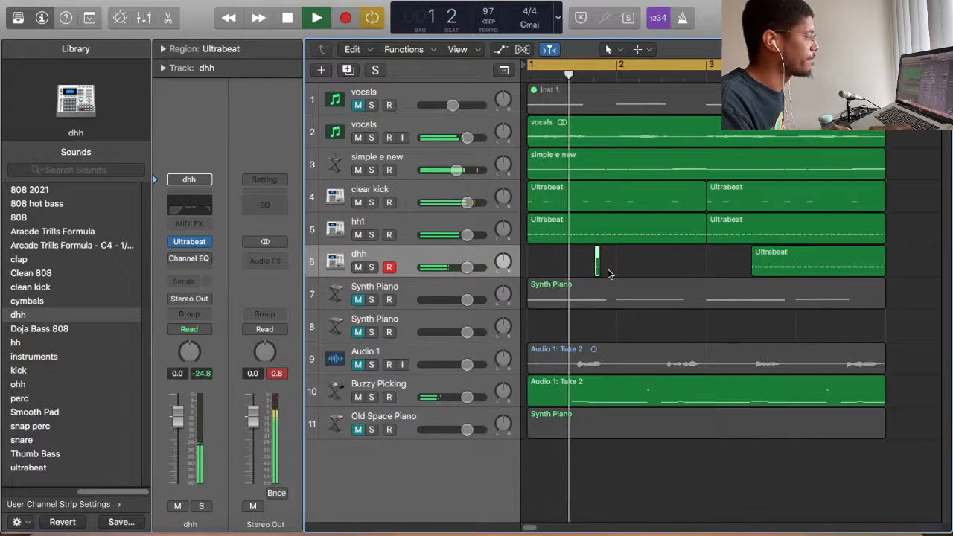
Step: Delete the long dhh region in bar 3 and stop playback
click(770, 260)
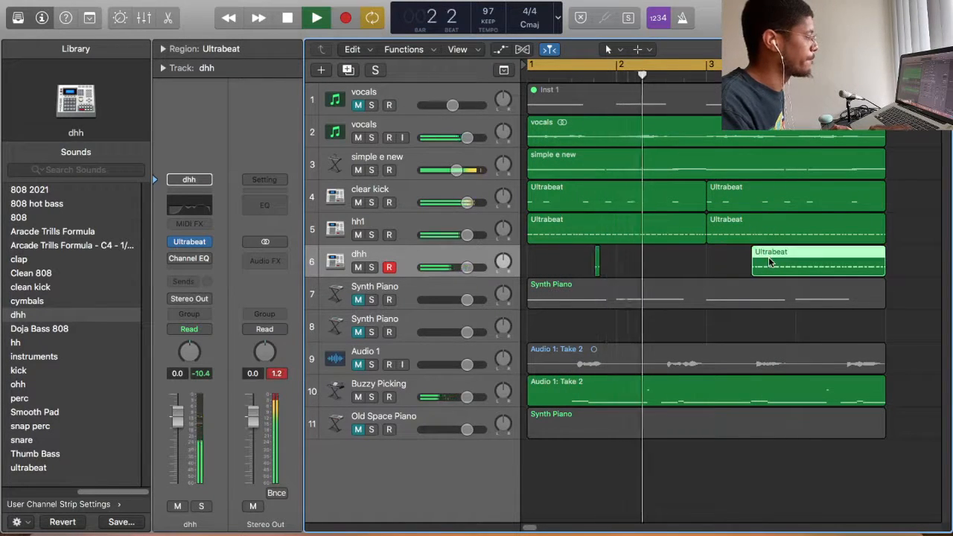
key(Delete)
key(space)
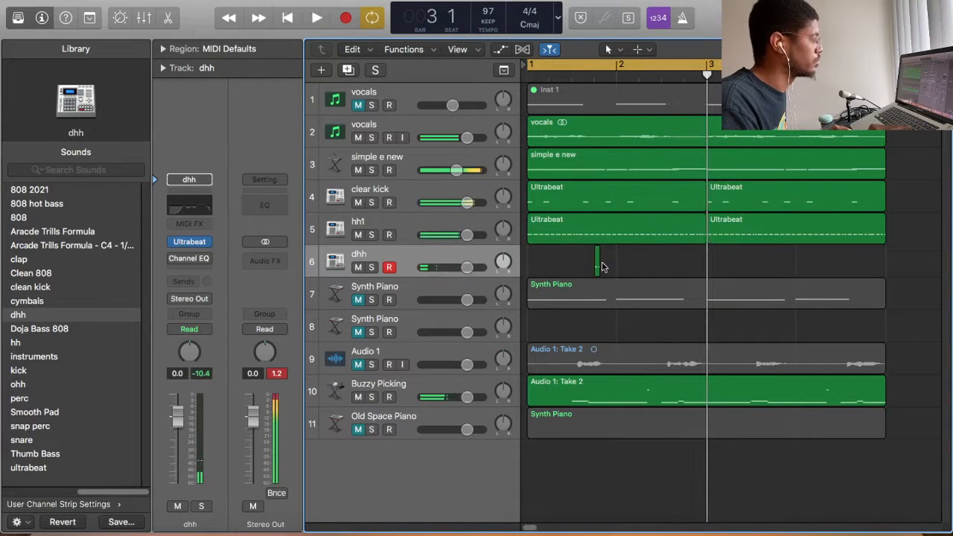
Step: Try a copy of the short dhh region on beat 3 and on beat 2 of bar 2, auditioning each in the loop
drag(616, 266, 666, 271)
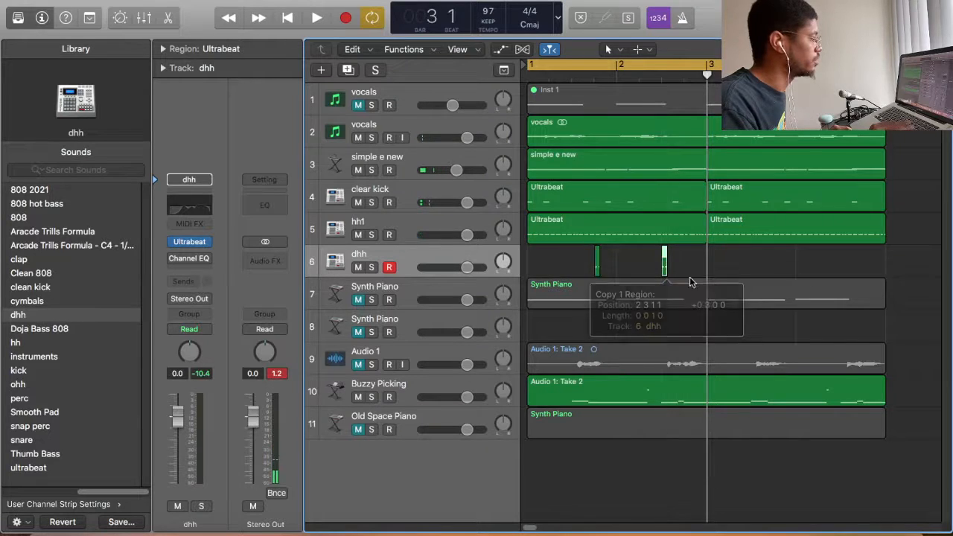
key(space)
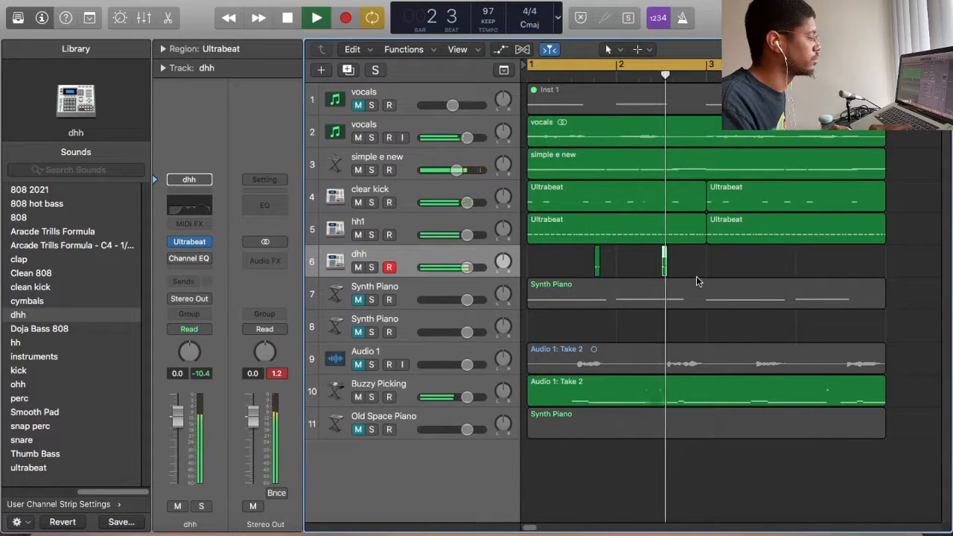
key(space)
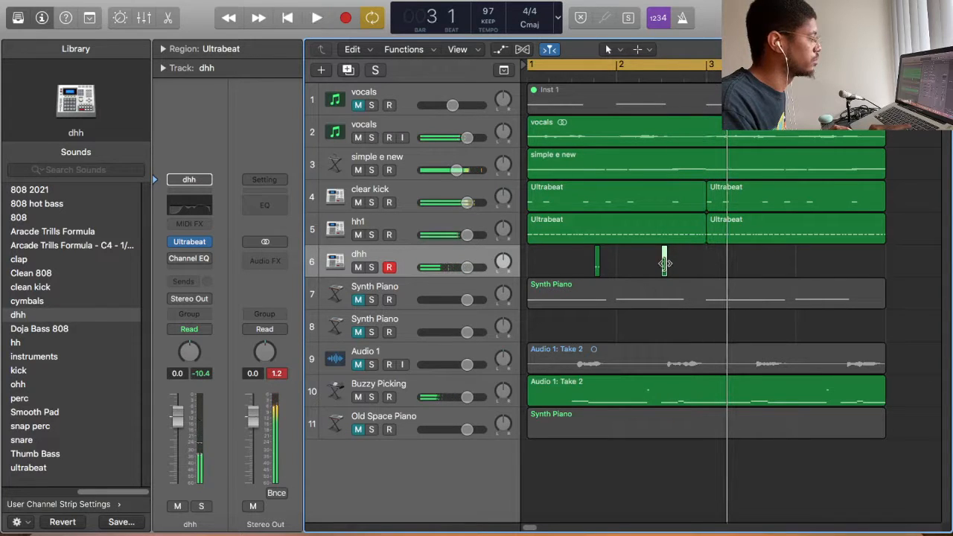
drag(660, 262, 642, 264)
key(space)
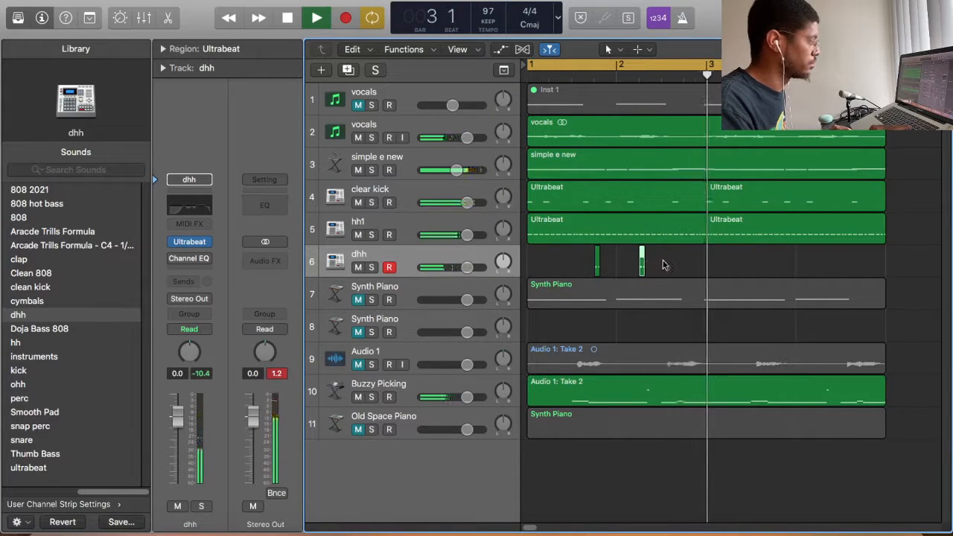
key(space)
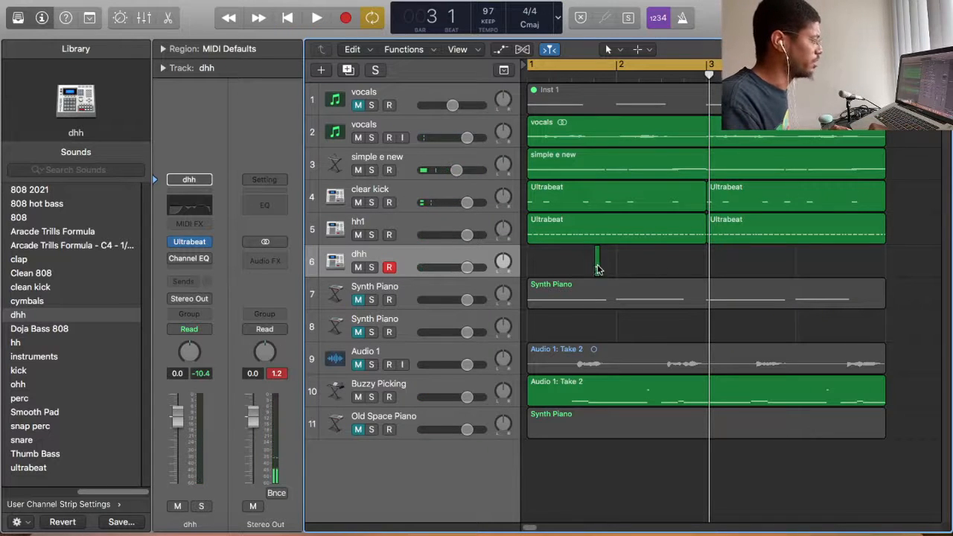
Step: Copy the short dhh region from bar 1 to beat 4 of bar 3 while auditioning the loop
drag(598, 270, 756, 266)
key(space)
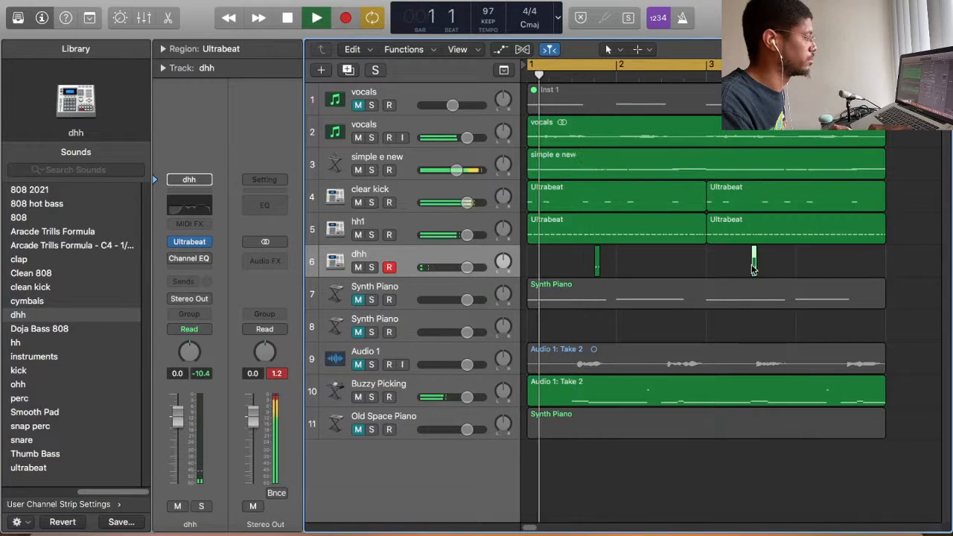
drag(755, 261, 777, 262)
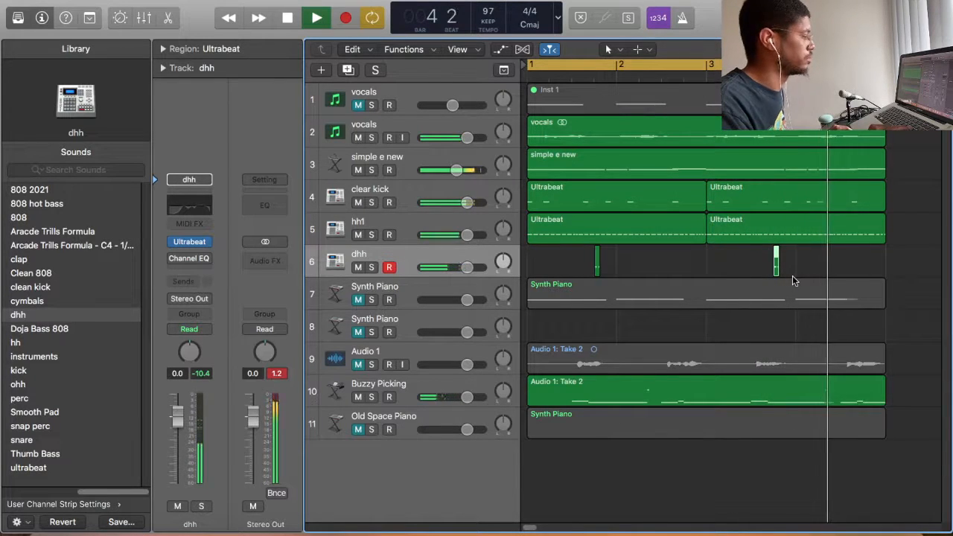
Step: Create a software instrument track below dhh and load the ohh channel strip setting on it
click(179, 0)
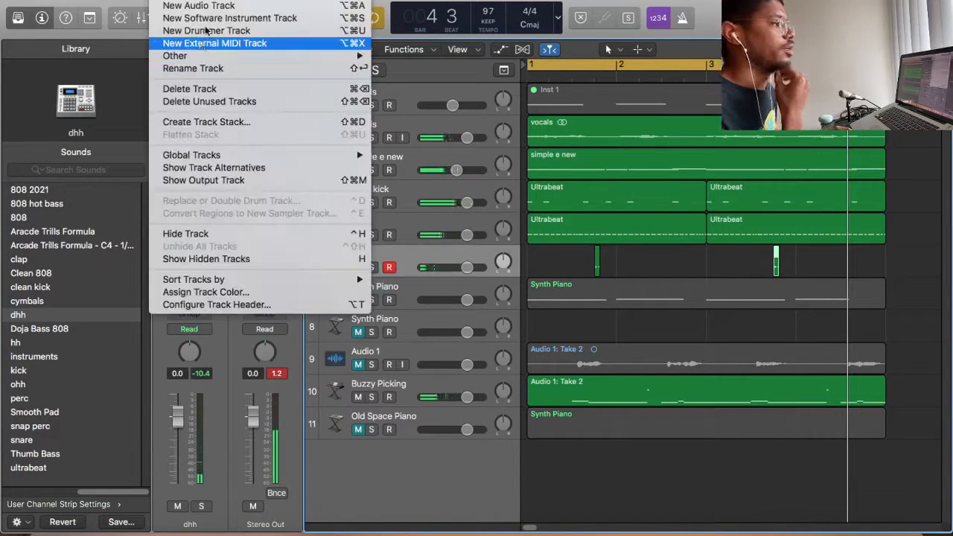
click(223, 18)
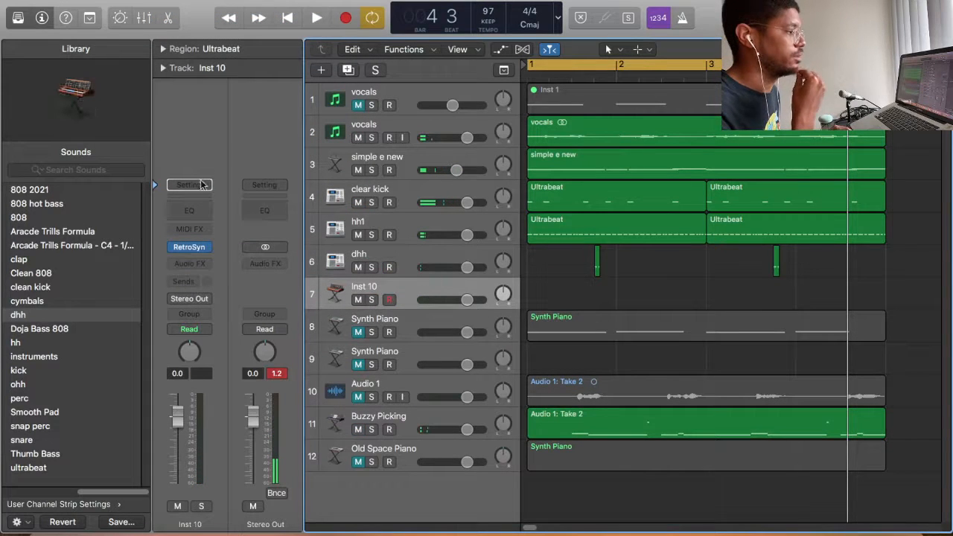
click(198, 185)
click(216, 211)
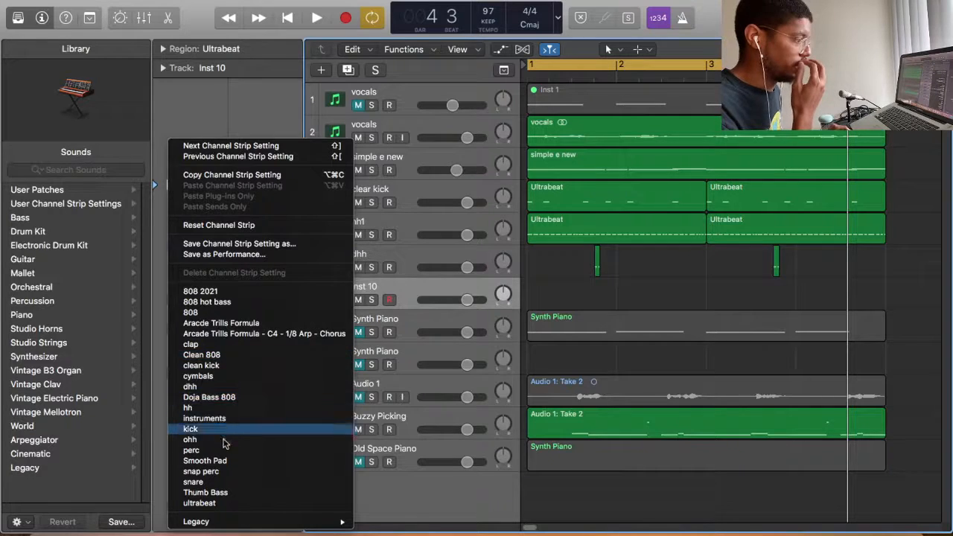
key(Escape)
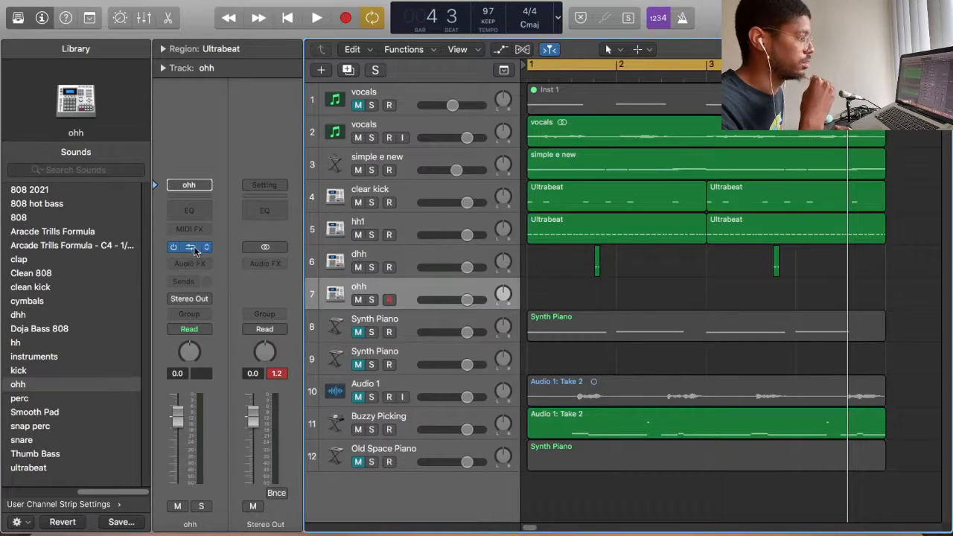
Step: Place the ohh Ultrabeat pattern as a region on its track, move that region to bar 3, and play the loop
key(v)
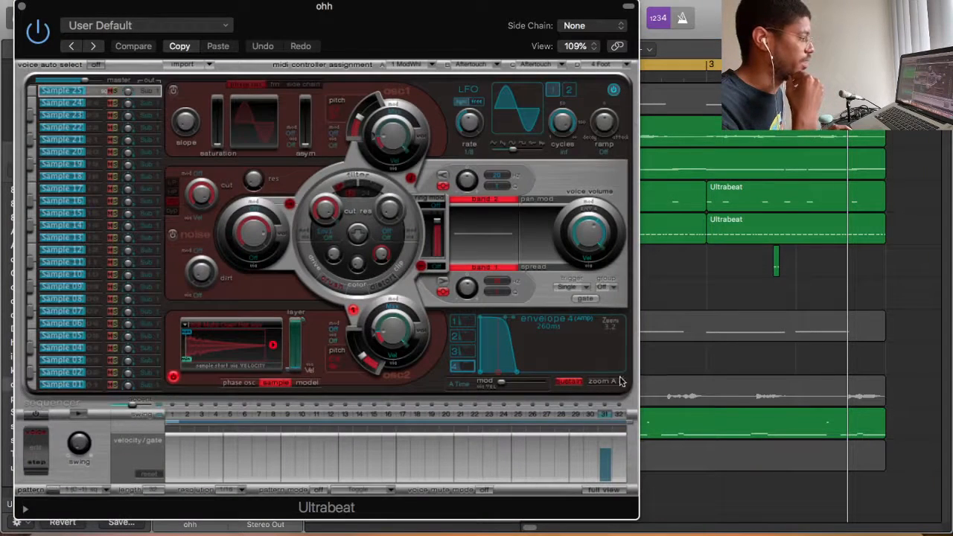
drag(428, 41, 952, 42)
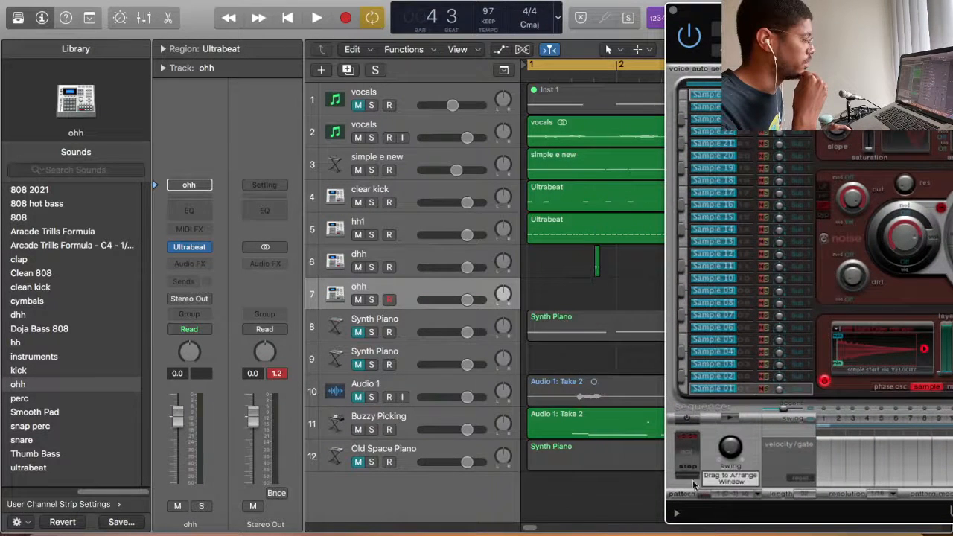
drag(695, 486, 543, 291)
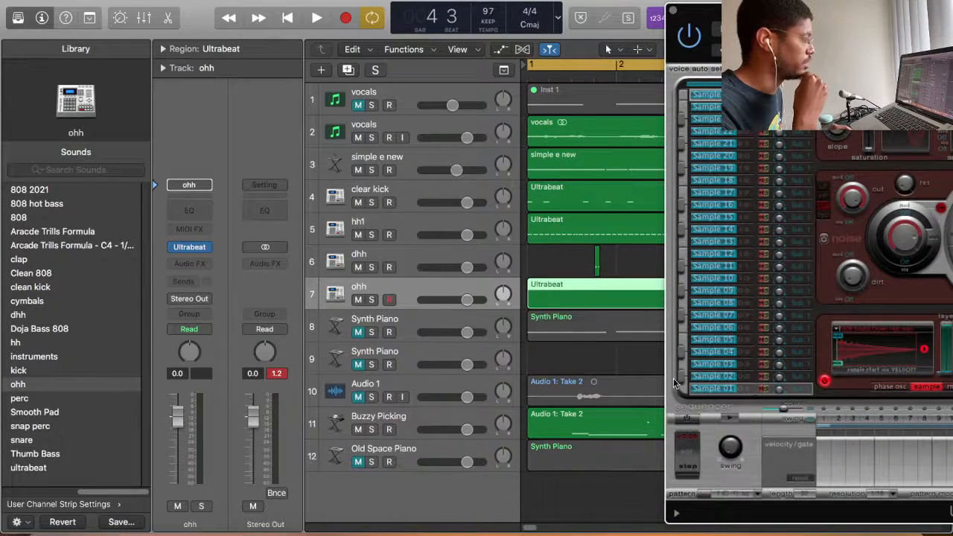
click(674, 12)
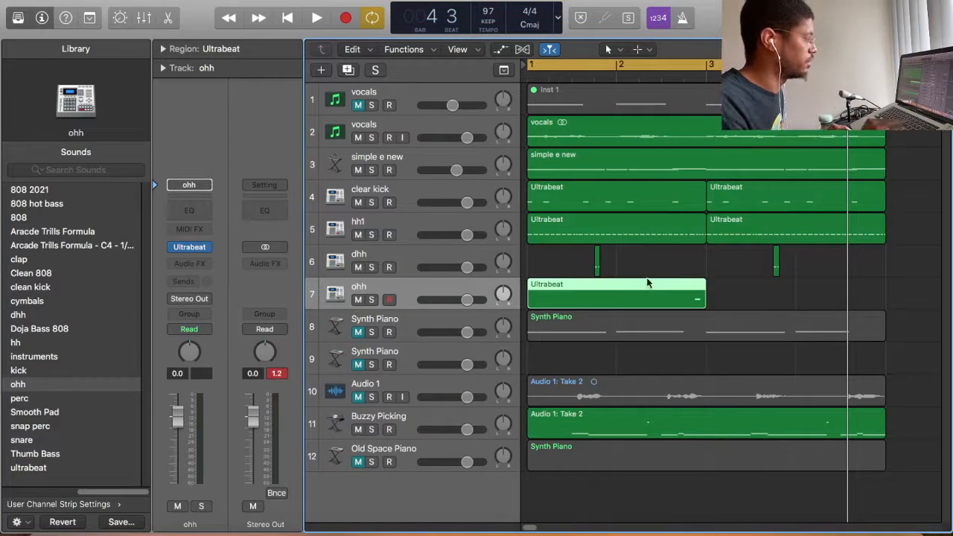
drag(647, 283, 819, 285)
key(space)
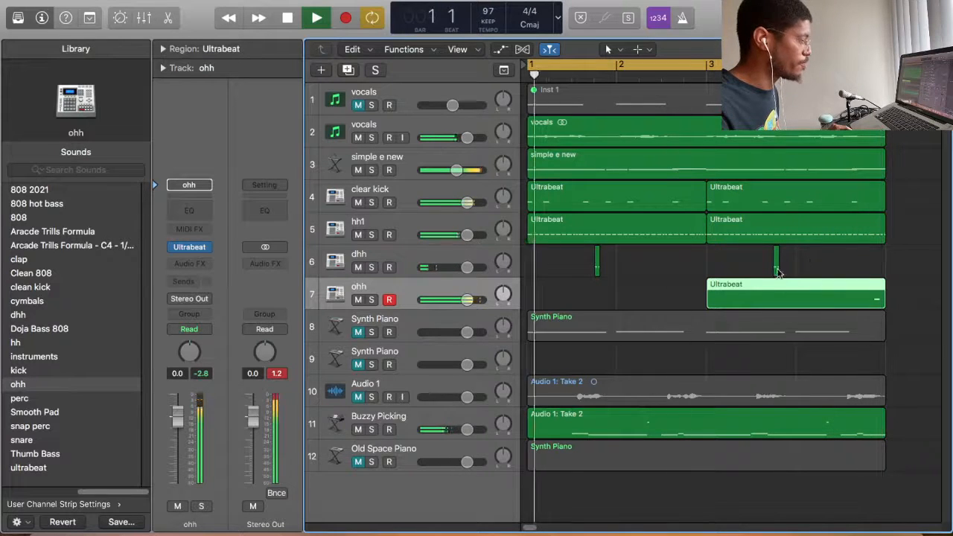
Step: Lower the ohh track's volume to -8.8 dB during playback, and stop the loop
drag(177, 419, 177, 441)
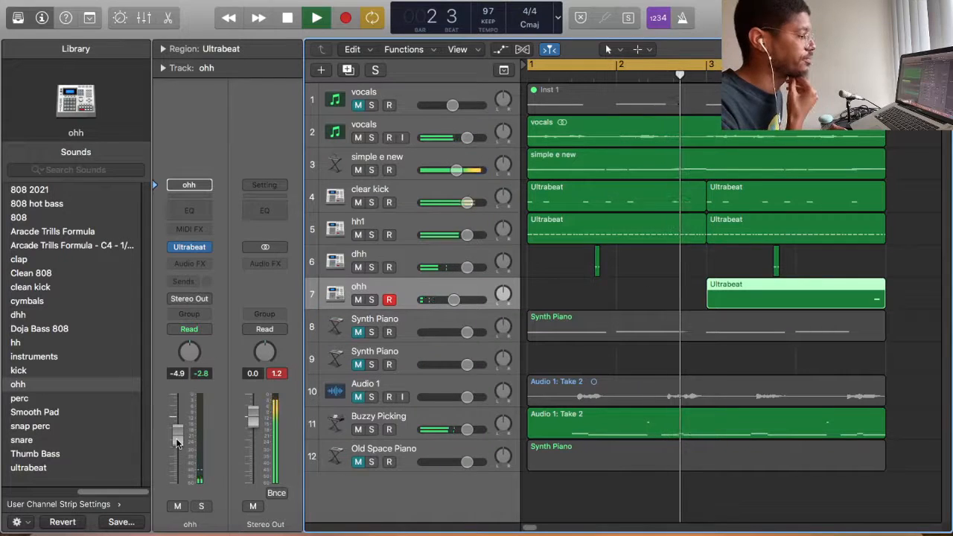
drag(177, 442, 176, 447)
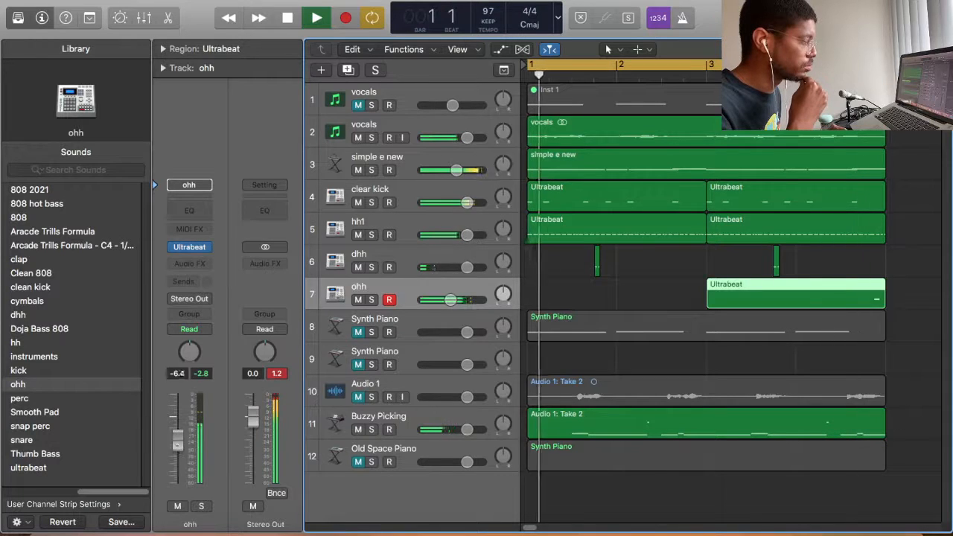
drag(177, 445, 177, 450)
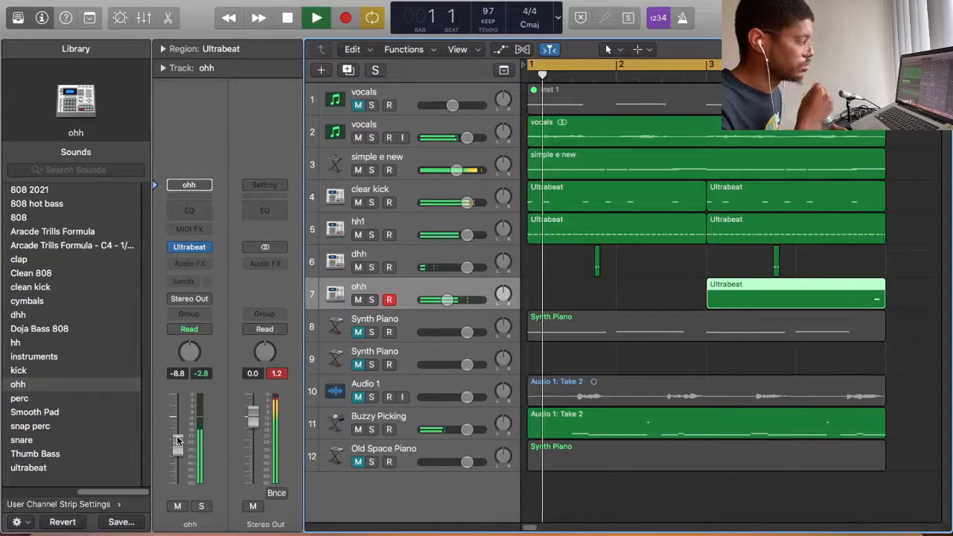
key(space)
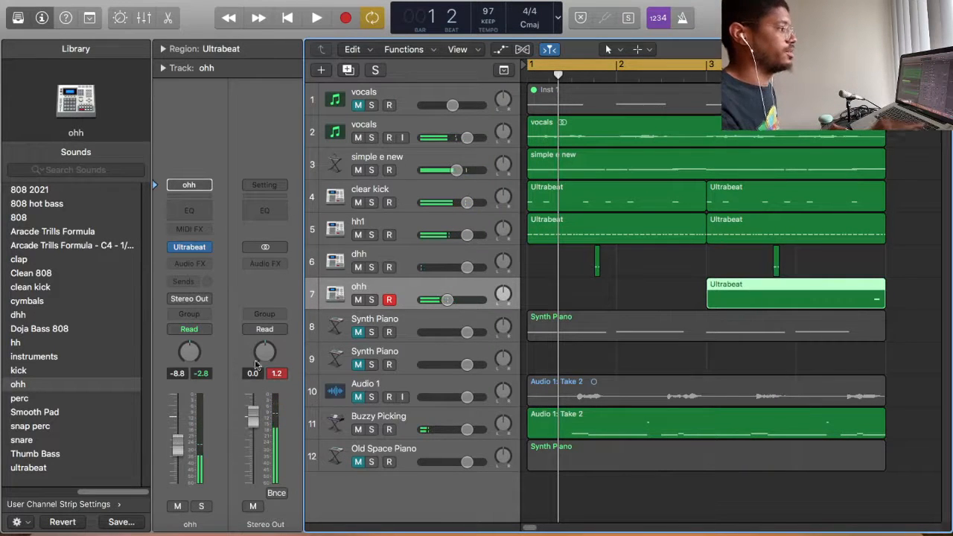
Step: Save the project as "just in case" in the Logic folder
key(super+s)
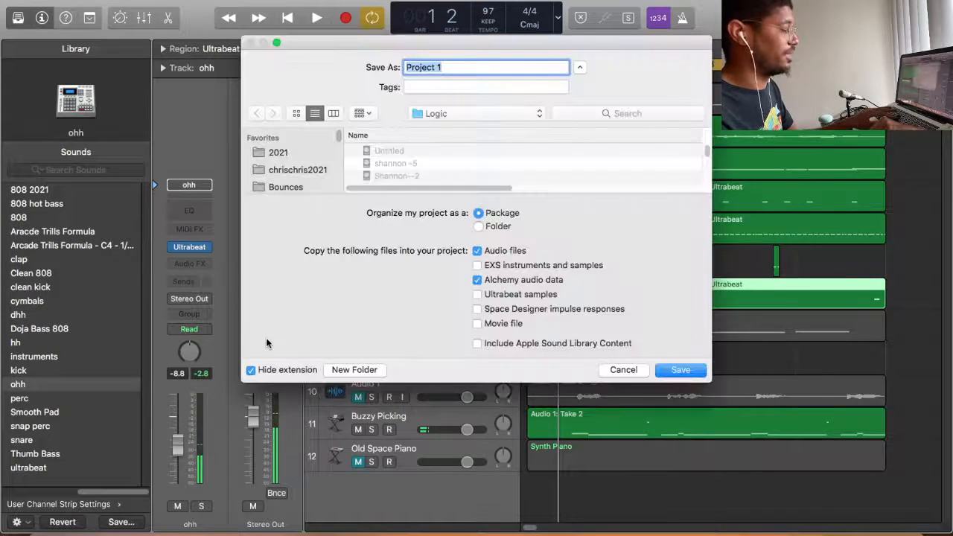
text(just in cas)
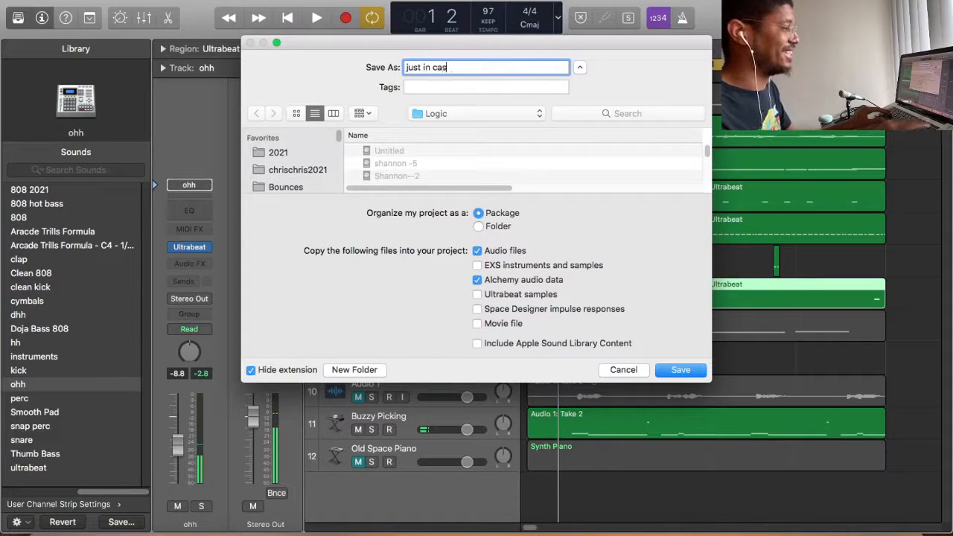
text(e)
key(Return)
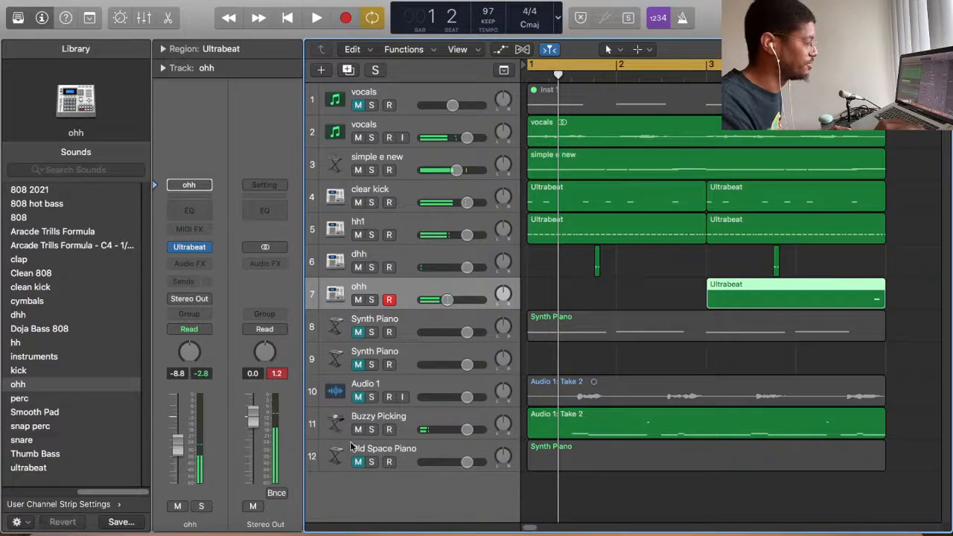
Step: Move the Buzzy Picking track up between the second vocals track and simple e new
drag(395, 422, 402, 157)
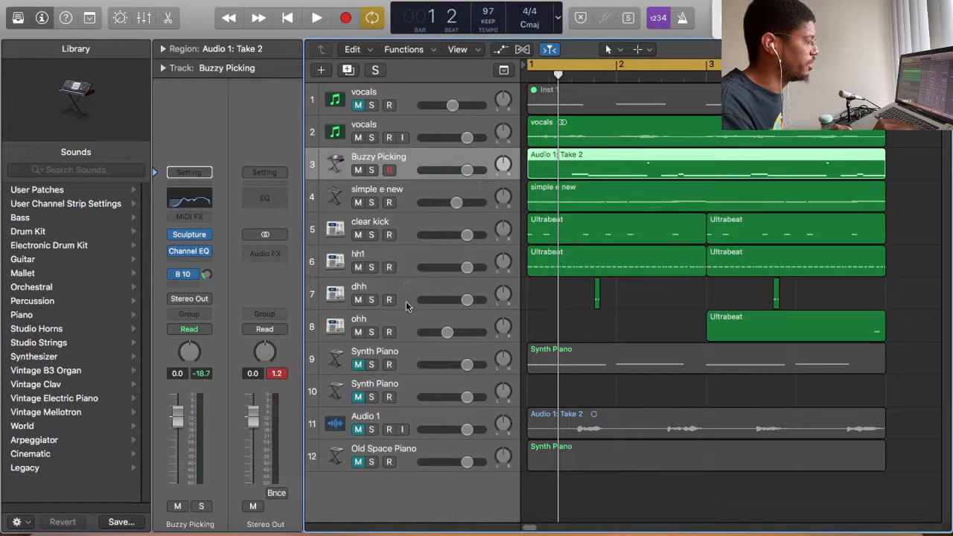
Step: Solo the upper Synth Piano track, play it briefly on its own, and turn the solo off again
click(368, 364)
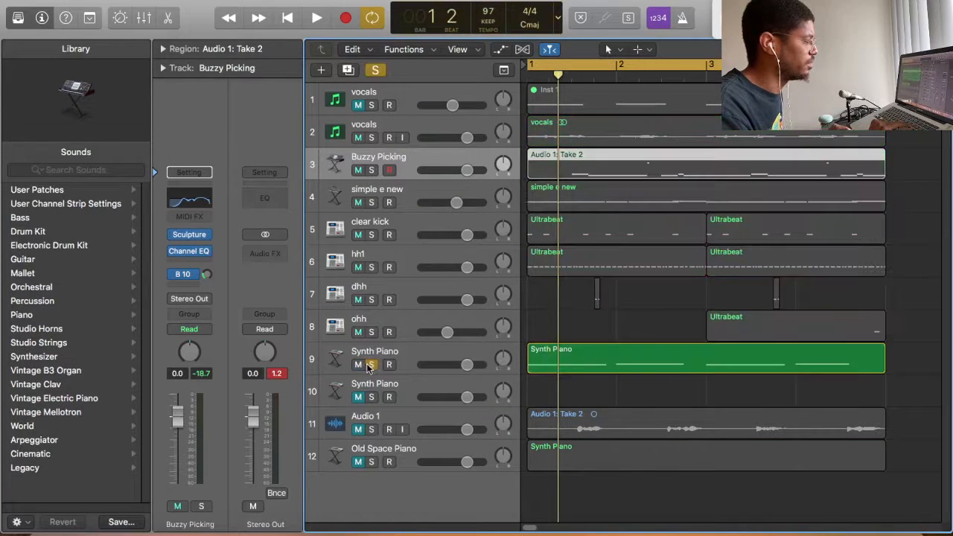
key(space)
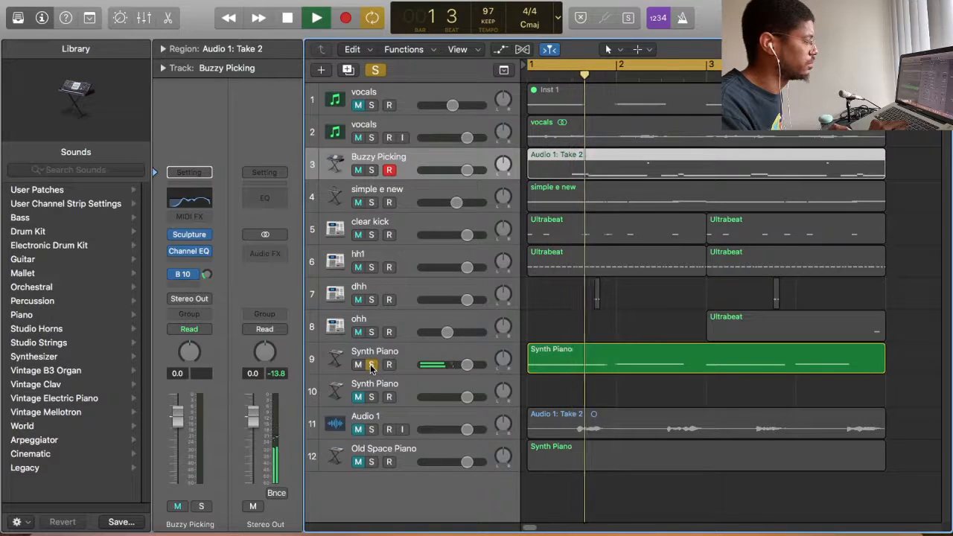
key(space)
click(371, 365)
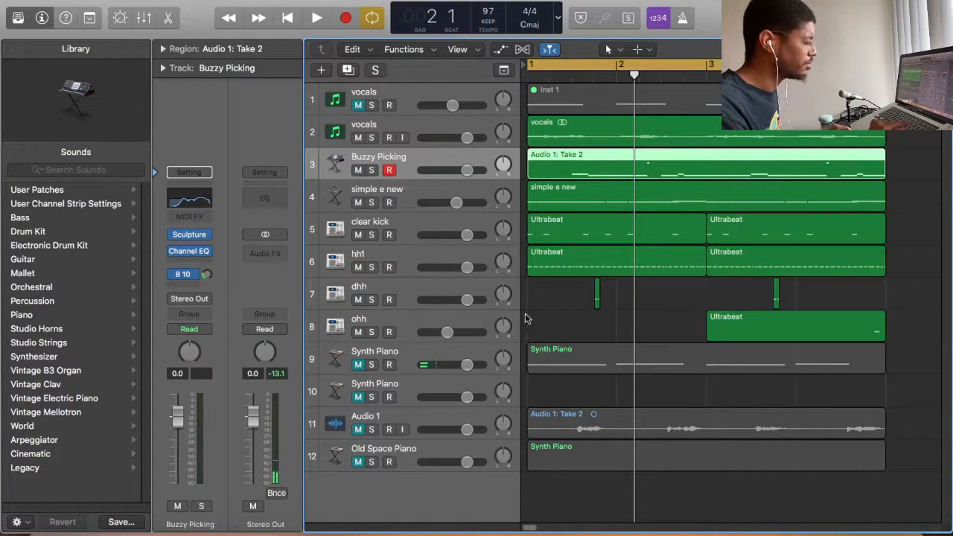
Step: Add a software instrument track below ohh, load Ultrabeat in stereo on it, and open the plug-in's list of presets
click(425, 320)
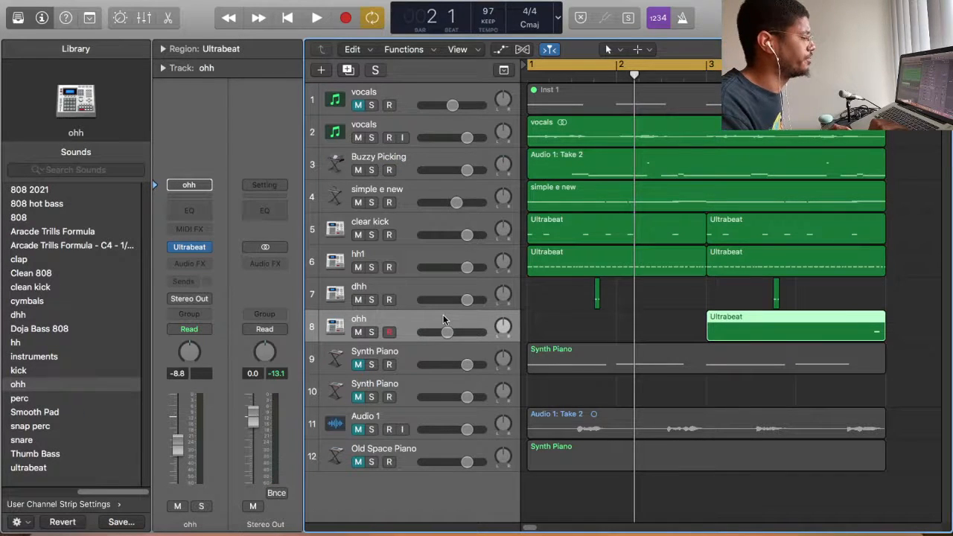
click(216, 23)
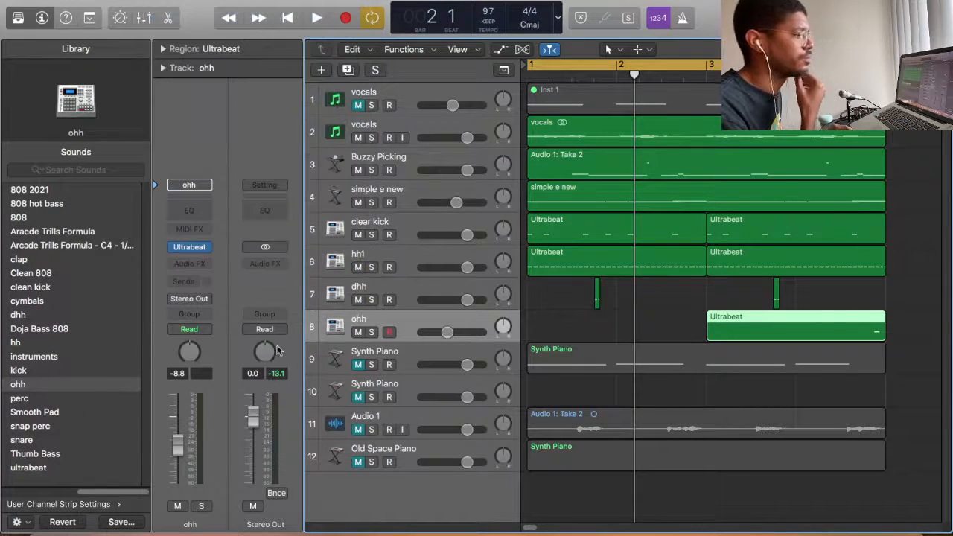
click(210, 255)
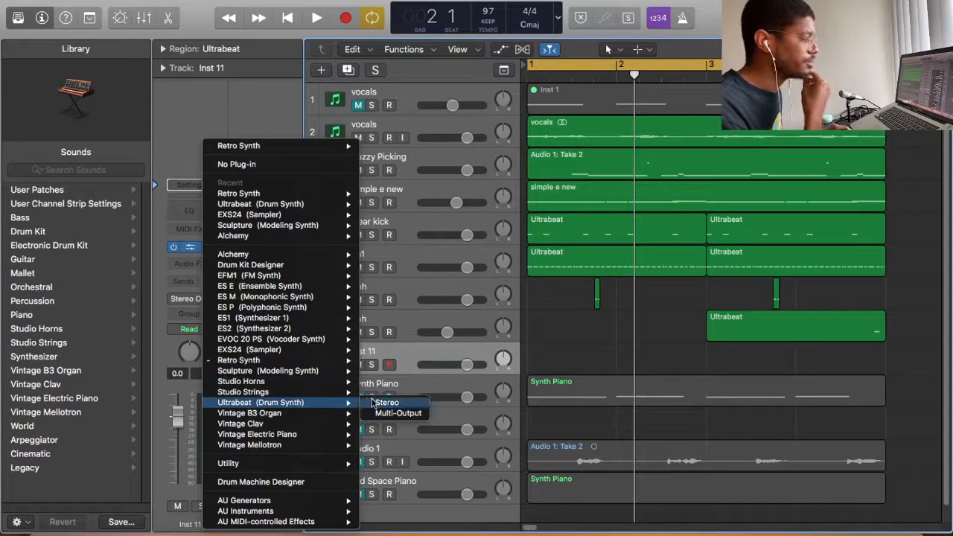
click(372, 402)
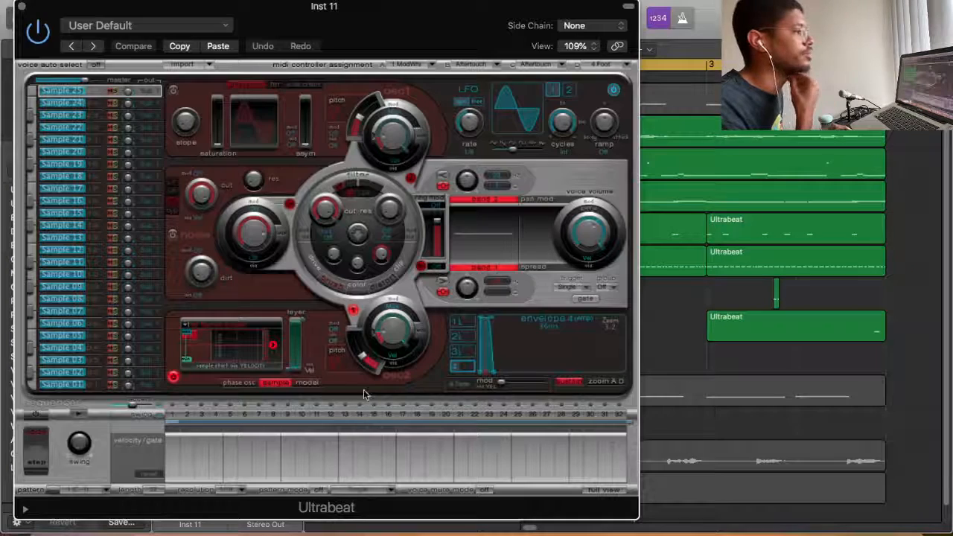
click(119, 25)
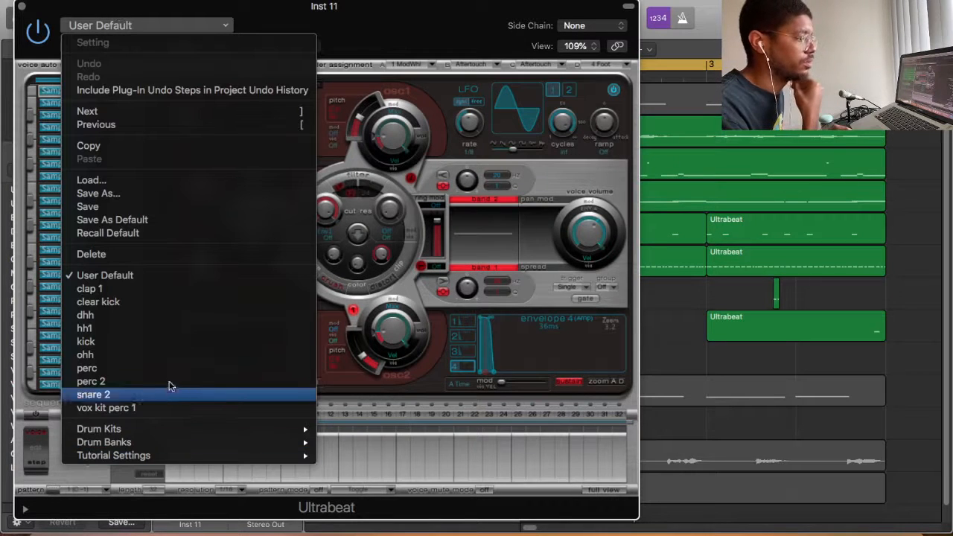
Step: Load the perc setting in Ultrabeat and run its step sequencer with only the step 19 hit kept
click(58, 414)
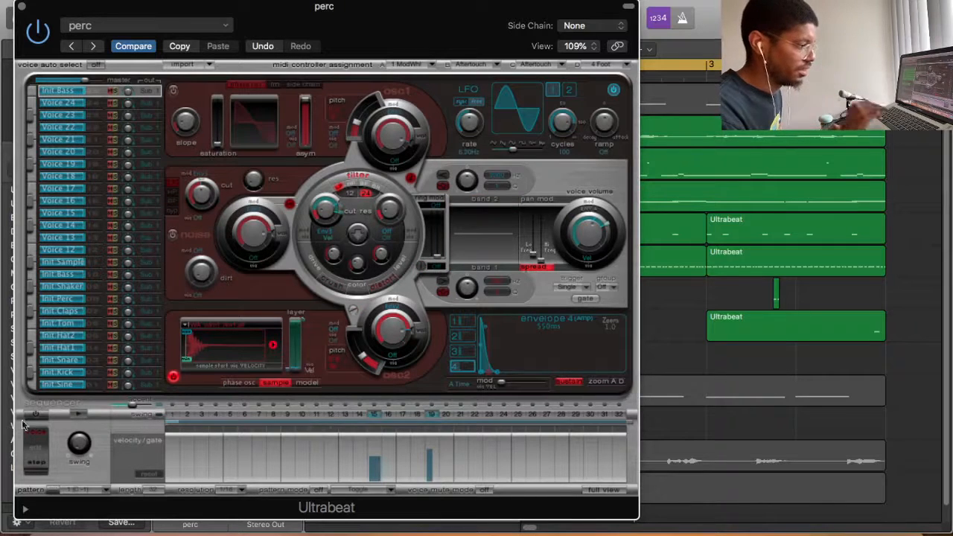
click(33, 416)
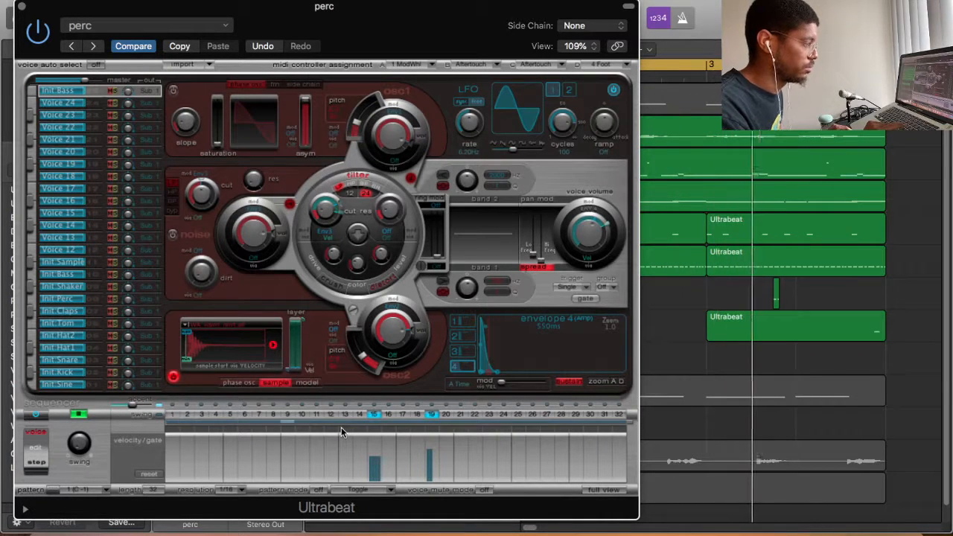
click(287, 414)
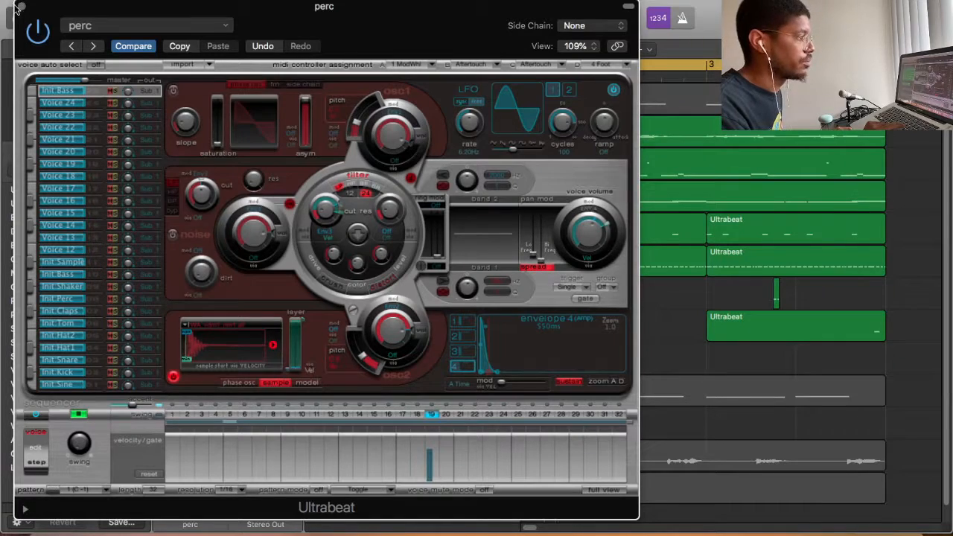
Step: Place the Ultrabeat pattern as a region at bar 1 of the perc track and switch the step sequencer off
drag(229, 21, 803, 8)
key(space)
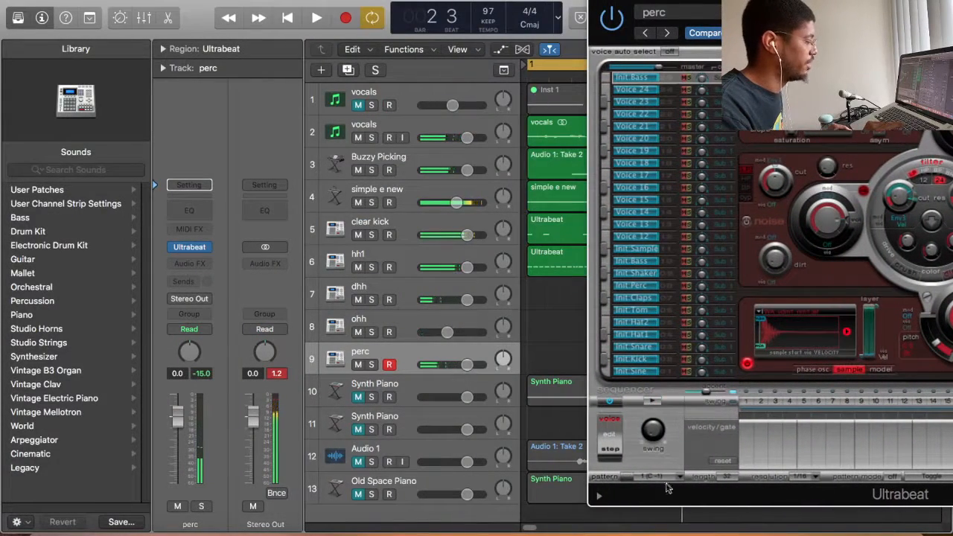
drag(624, 481, 548, 359)
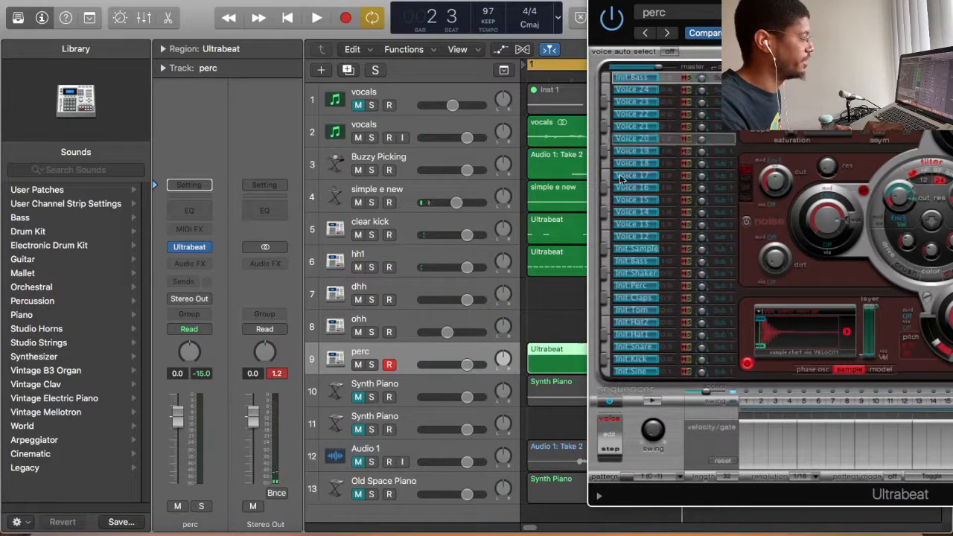
click(610, 403)
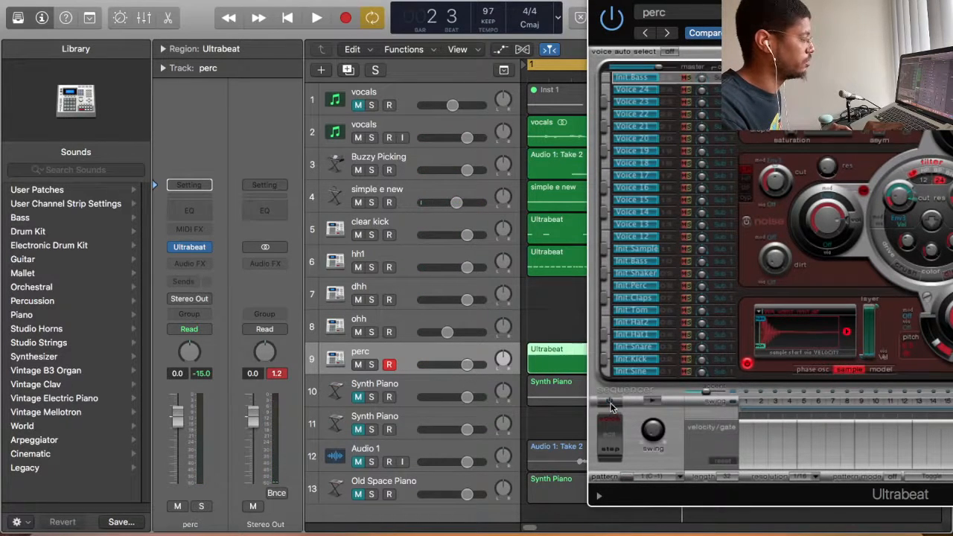
Step: Close the Ultrabeat window, copy the perc region to bar 3 of its track and play the loop
click(596, 3)
drag(607, 359, 791, 356)
key(space)
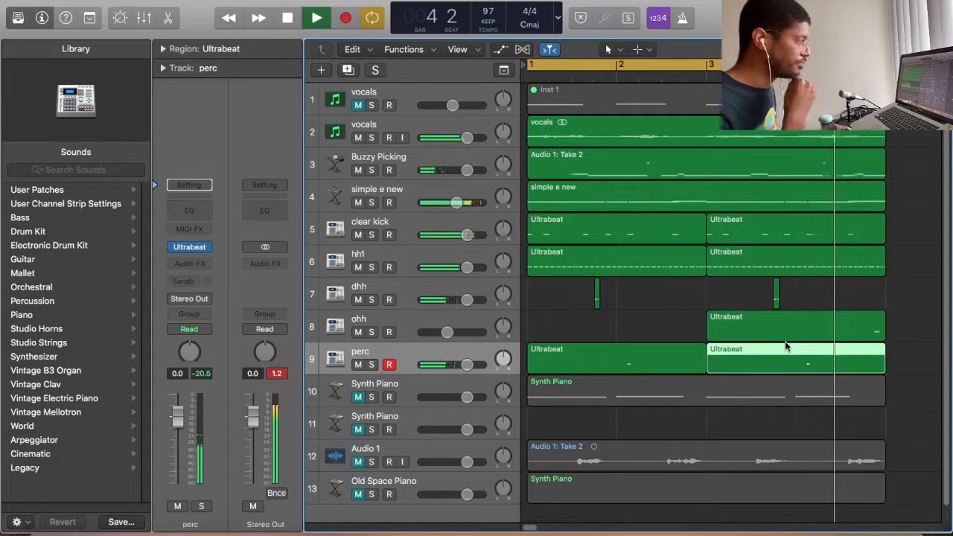
Step: Audition the loop from the start with the simple e new region selected
click(620, 200)
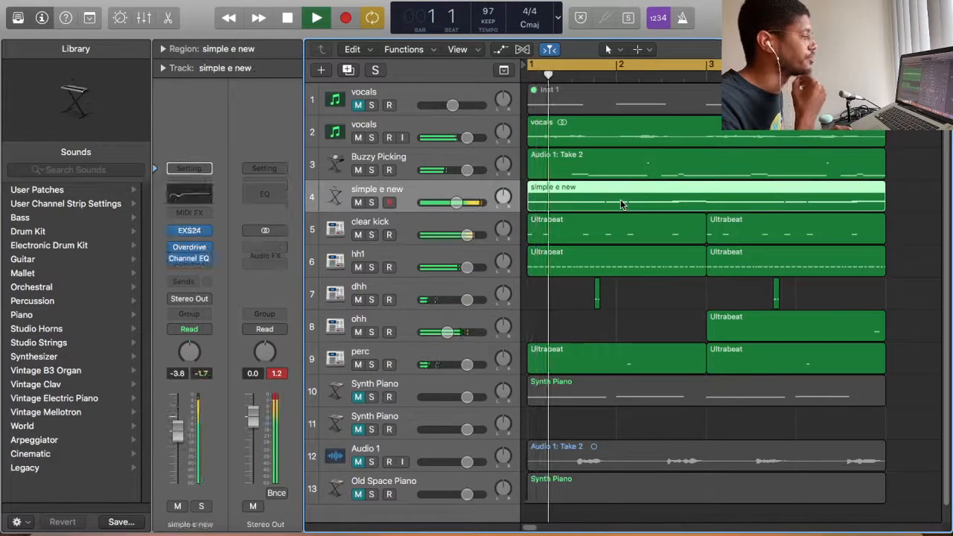
key(space)
key(space)
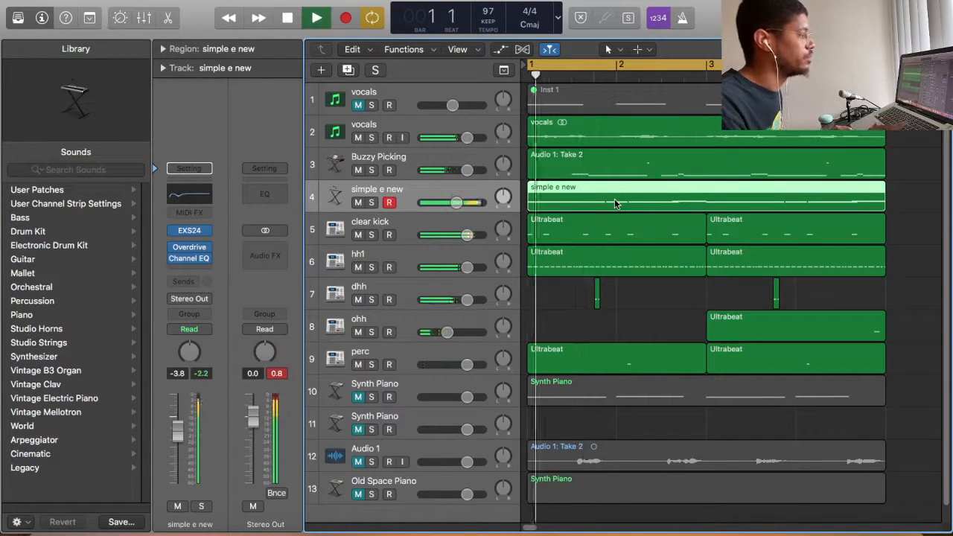
key(space)
Step: Open the simple e new region in the Piano Roll and split its first C3 note at beats 3 and 4 of bar 1
double_click(566, 201)
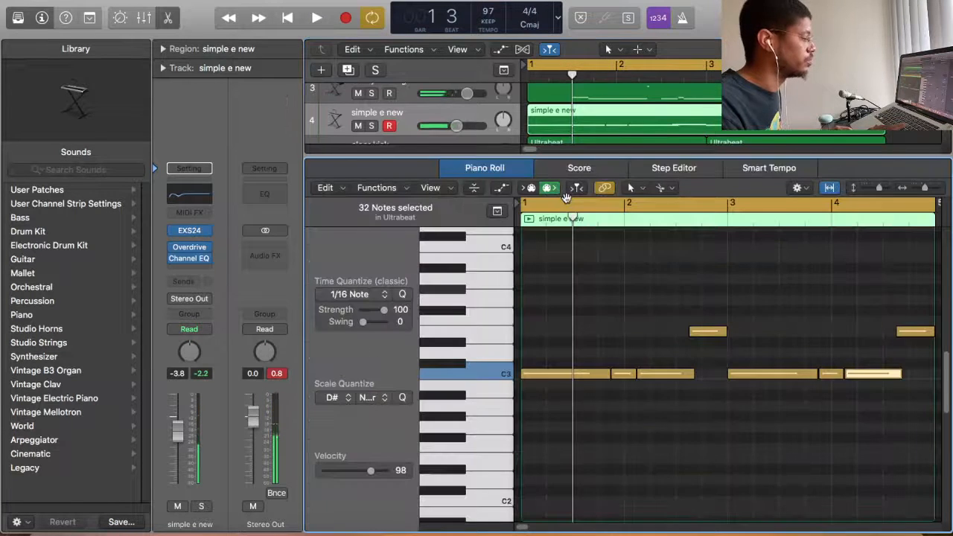
click(576, 376)
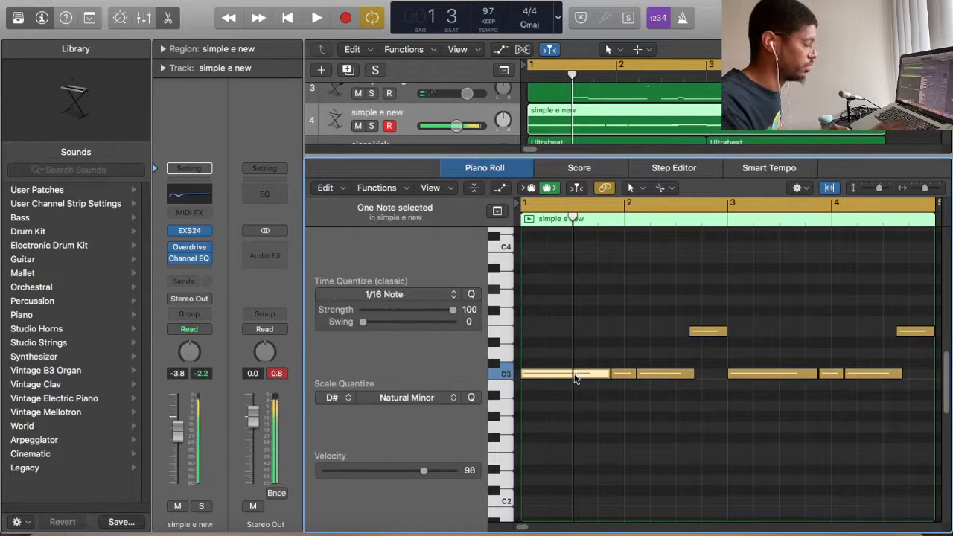
click(588, 377)
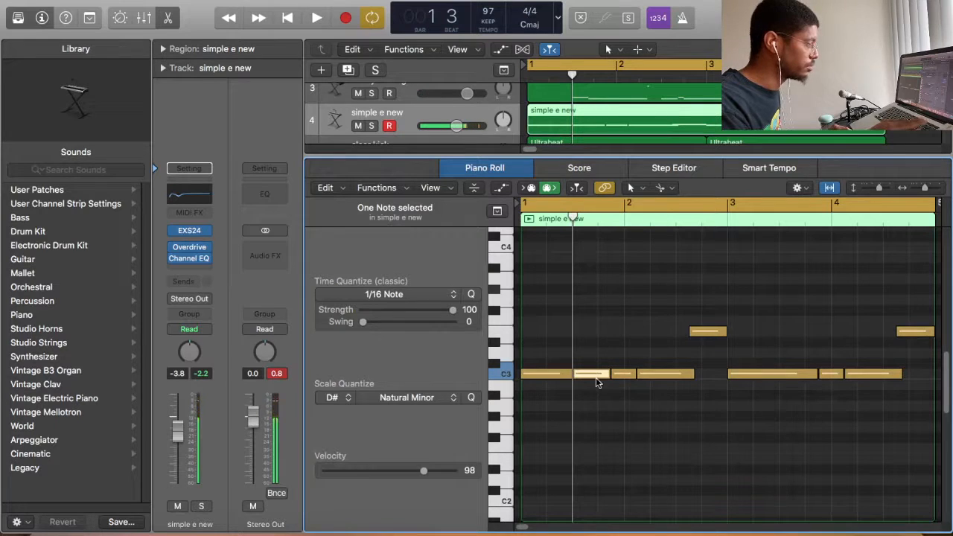
drag(572, 219, 600, 223)
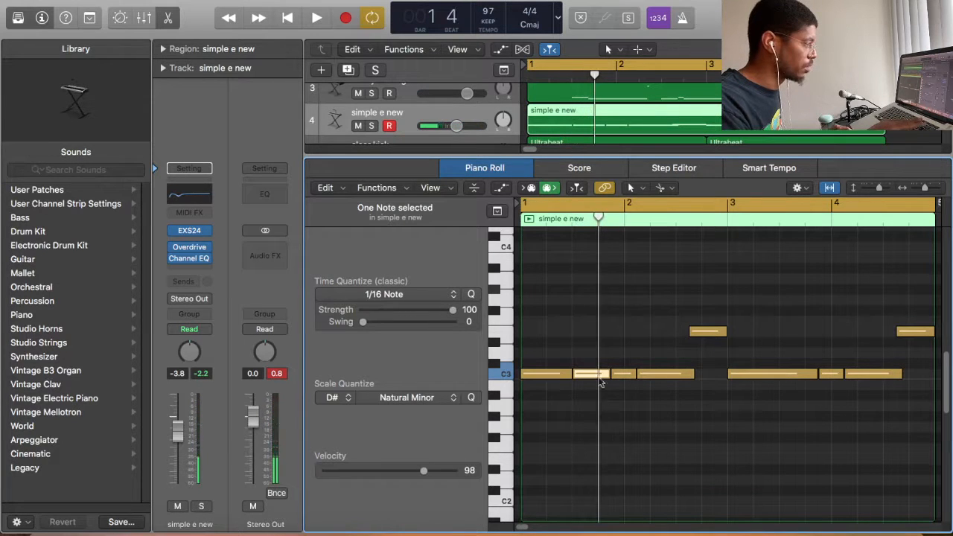
click(601, 386)
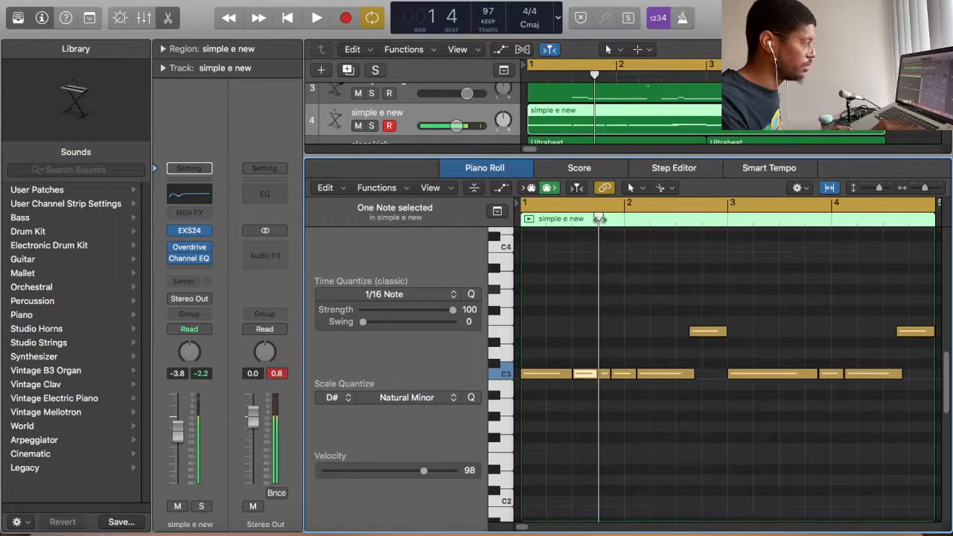
Step: Paste a copy of the split piece at beat 3 of bar 1, raise it an octave to C4 and audition it
drag(598, 219, 580, 220)
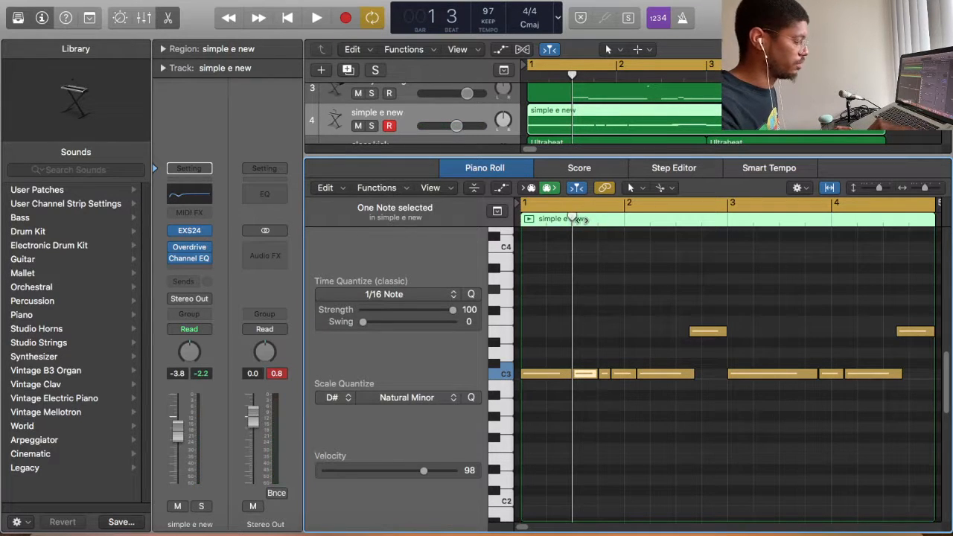
click(597, 219)
key(alt+shift+Up)
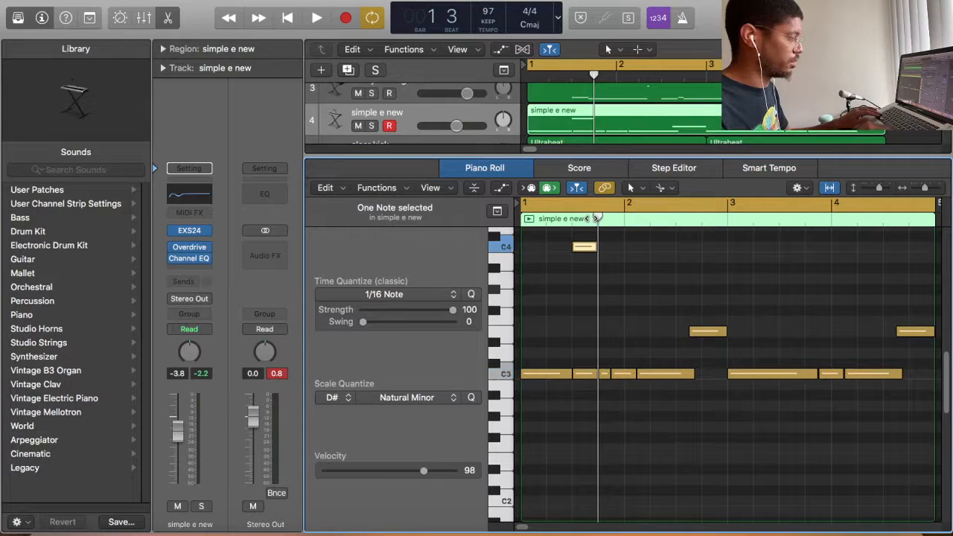
key(space)
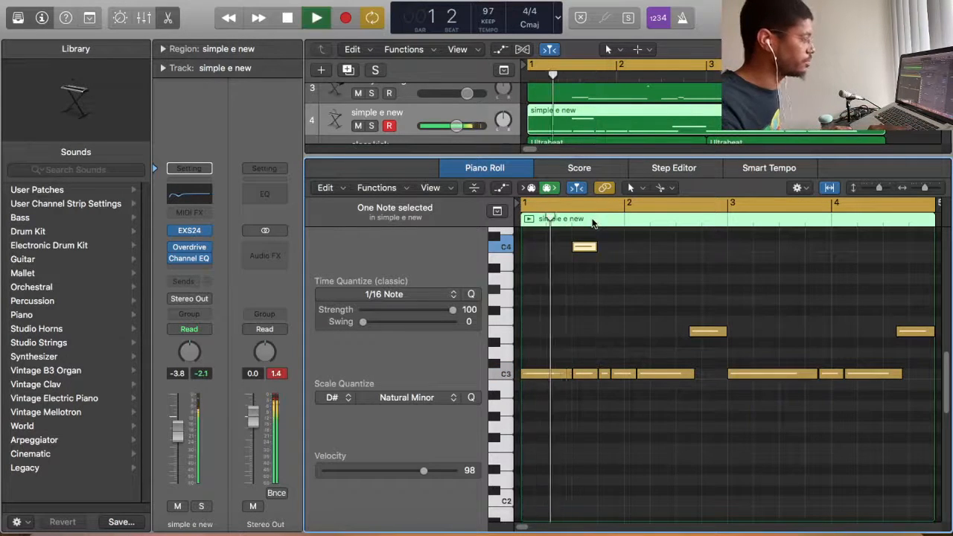
key(space)
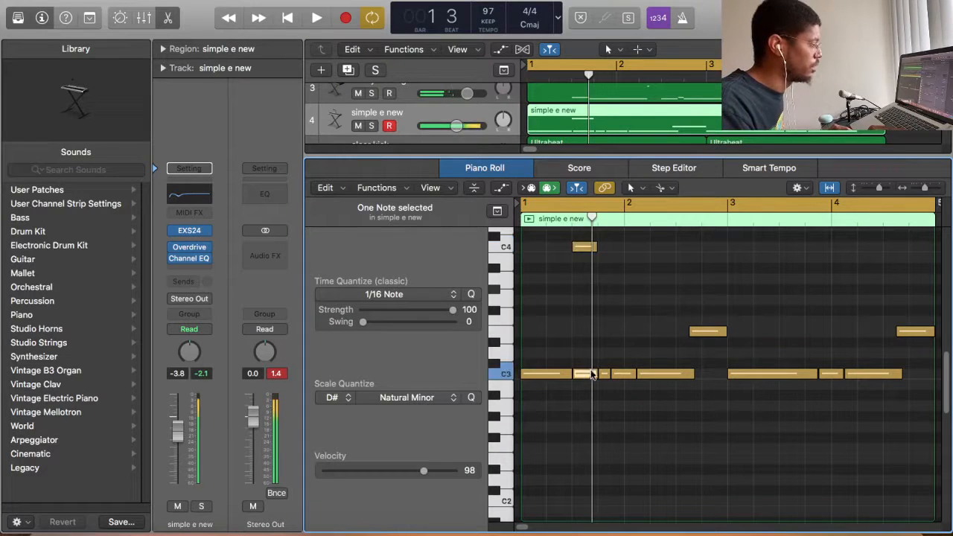
Step: Rejoin the split pieces of the first C3 note and remove the C4 copy
shift+click(564, 376)
key(space)
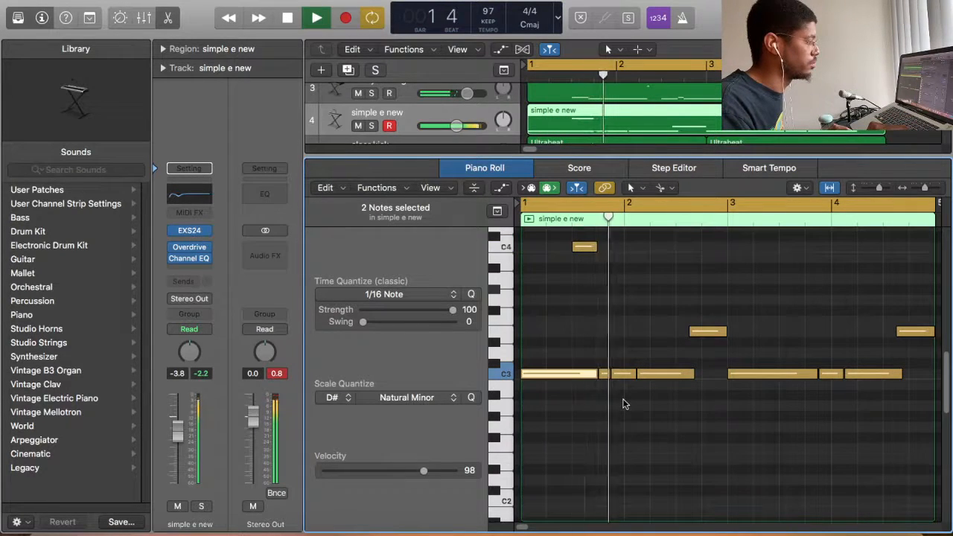
key(space)
drag(574, 246, 596, 244)
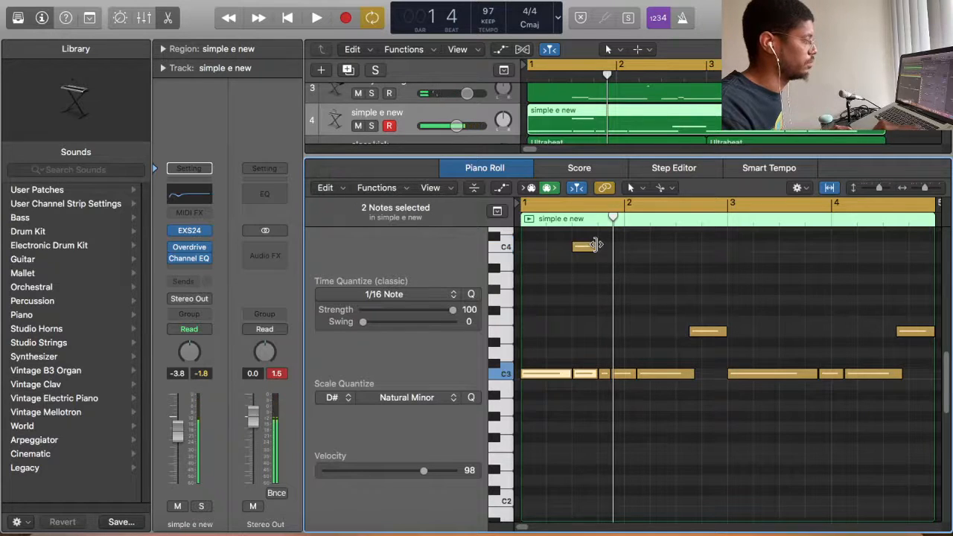
key(alt+shift+Down)
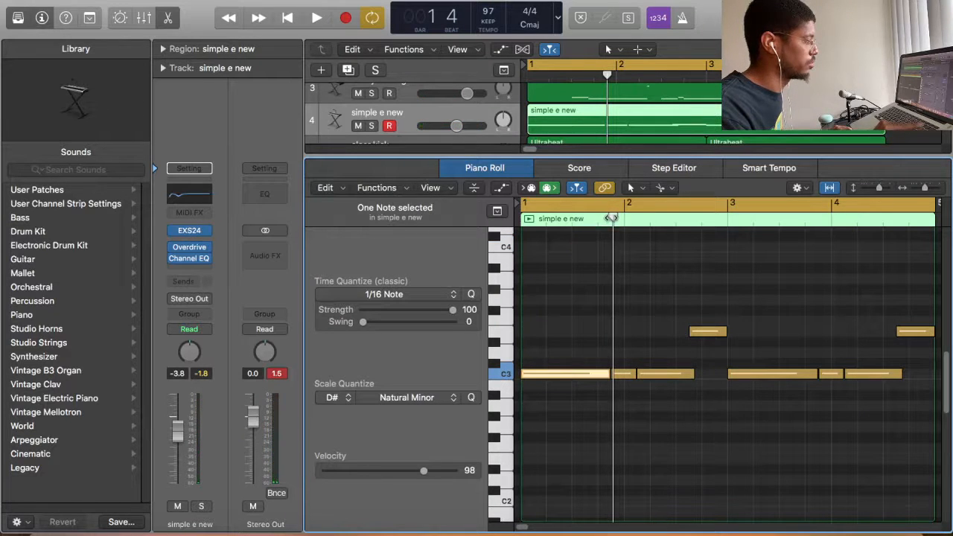
Step: Paste the short note at beat 3 of bar 1 on C4, then try it at beat 4 during playback
drag(612, 218, 573, 222)
key(super+v)
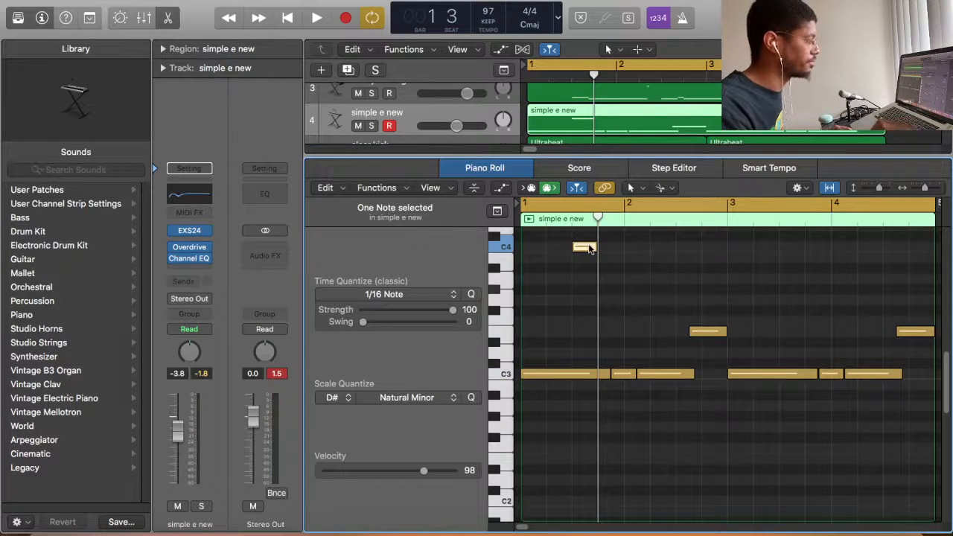
key(space)
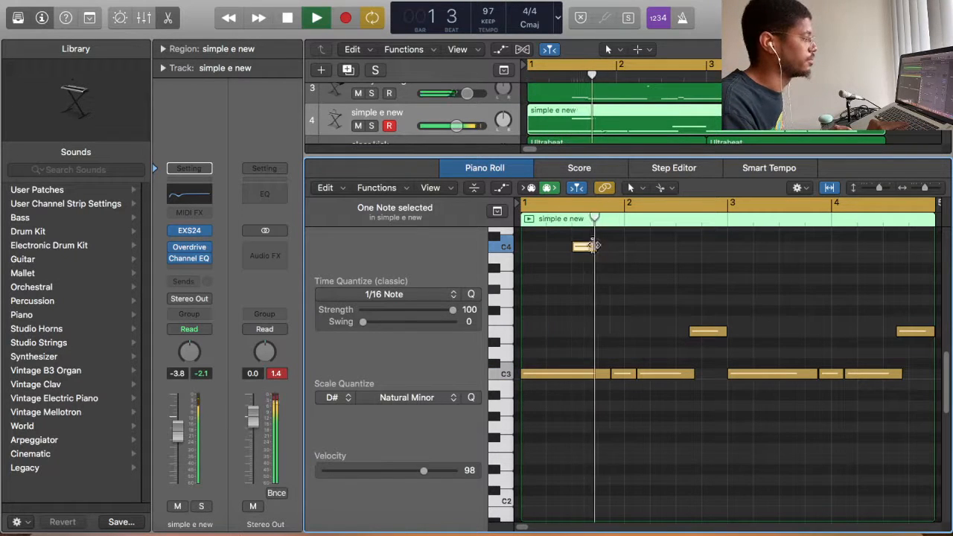
drag(592, 246, 612, 249)
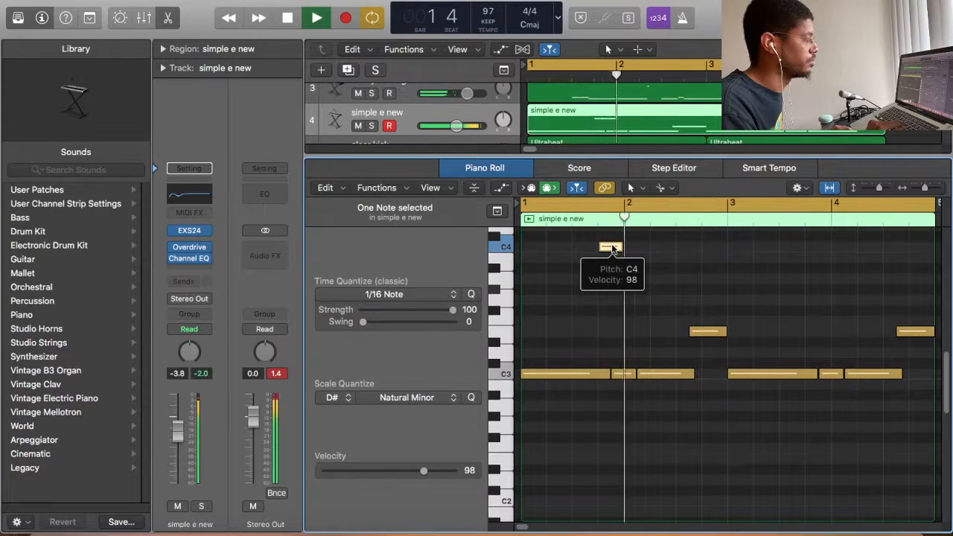
Step: Try the short note on D3, first around beat 2 of bar 1 and then after beat 3 of bar 3, while auditioning the loop
drag(612, 249, 577, 353)
key(space)
key(space)
click(587, 355)
key(space)
key(space)
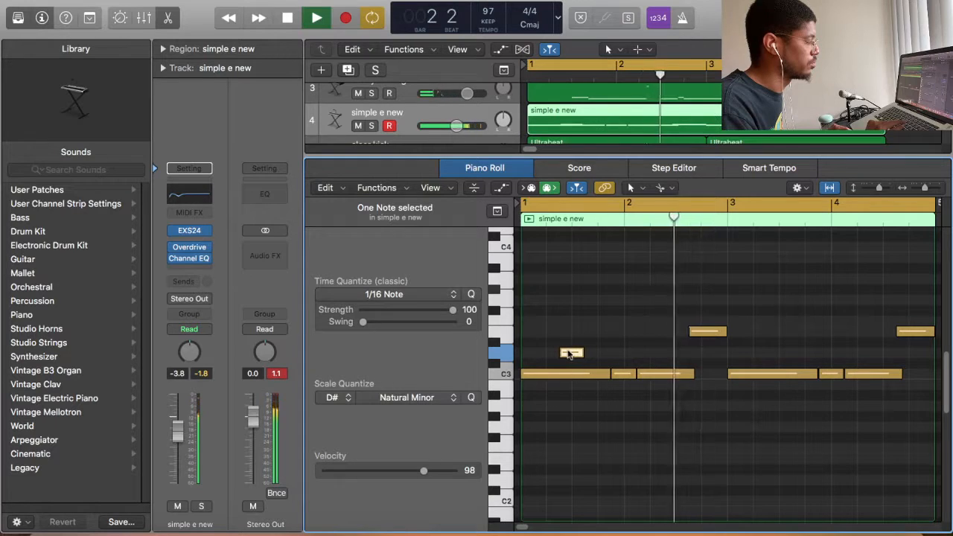
drag(567, 354, 798, 351)
key(Return)
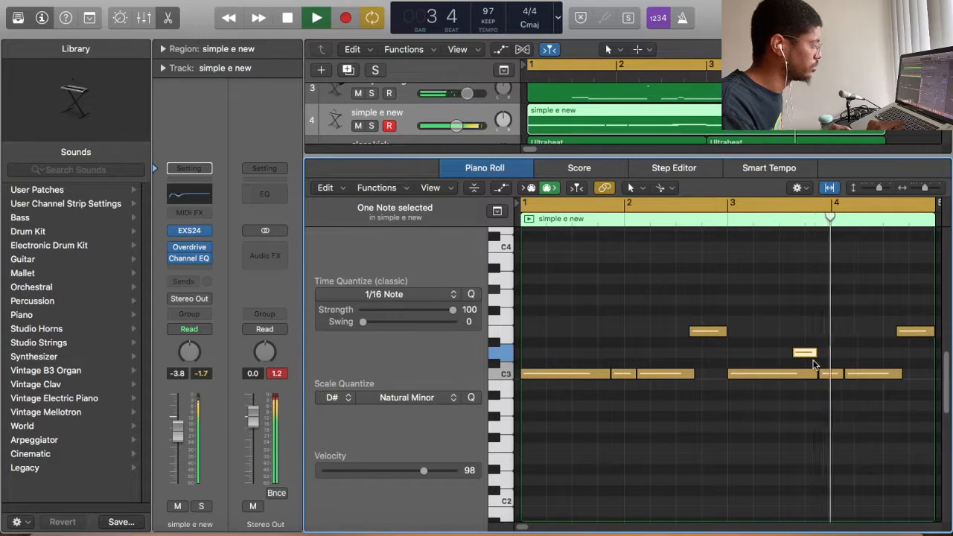
Step: Try the short C3 note just before bar 4 an octave lower on C2, then undo the change
click(831, 374)
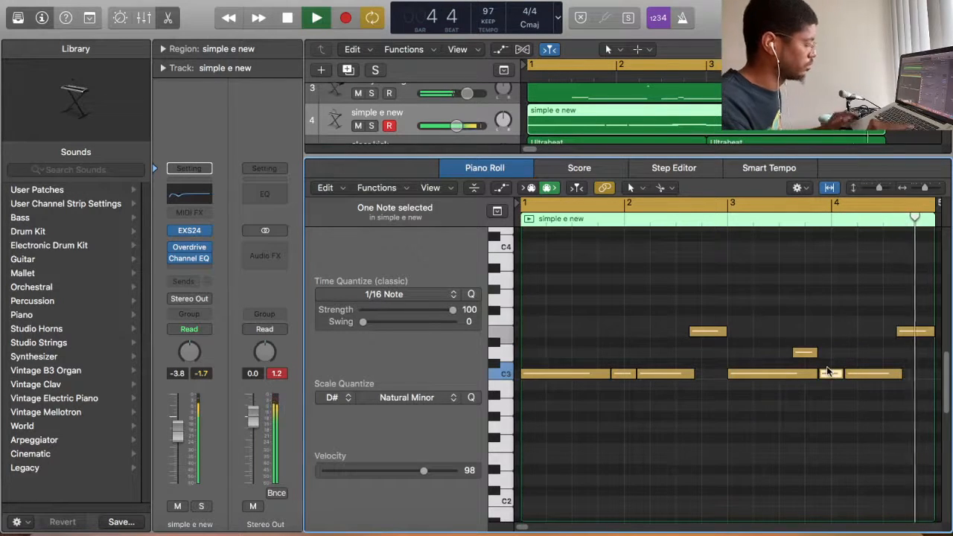
key(alt+shift+Down)
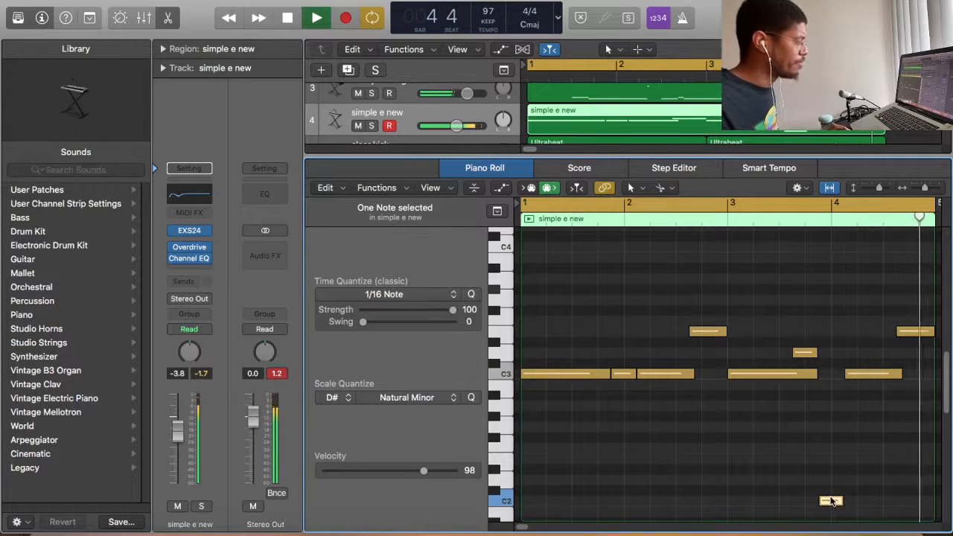
key(Delete)
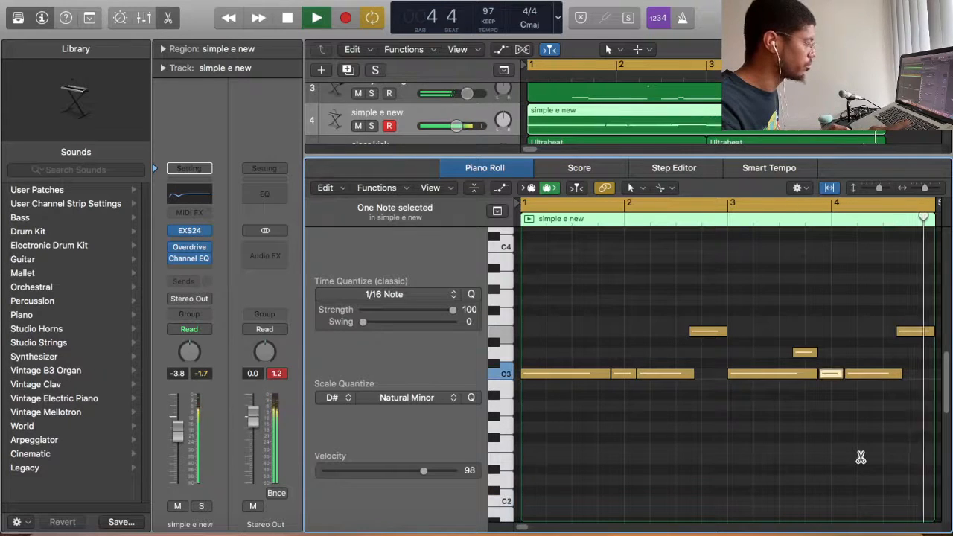
key(cmd+z)
Step: Delete the extra D3 note in bar 3 and close the Piano Roll
key(space)
click(811, 355)
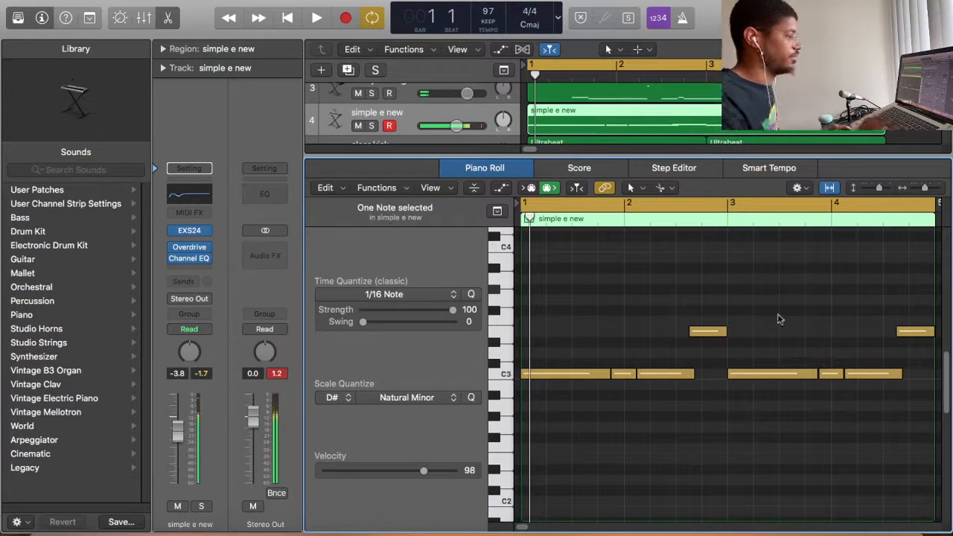
click(169, 18)
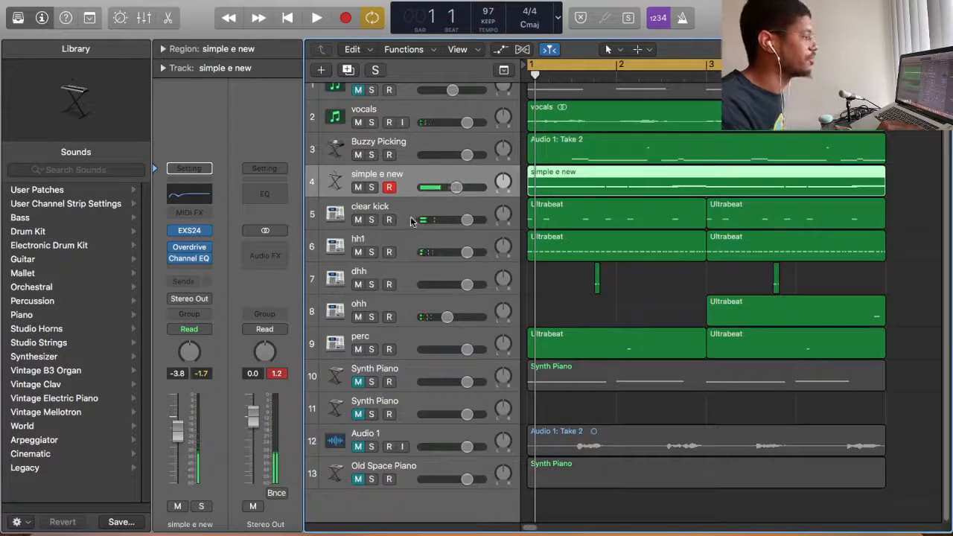
Step: Duplicate the simple e new track with its settings and copy its region to bar 1 of the new track
key(super+d)
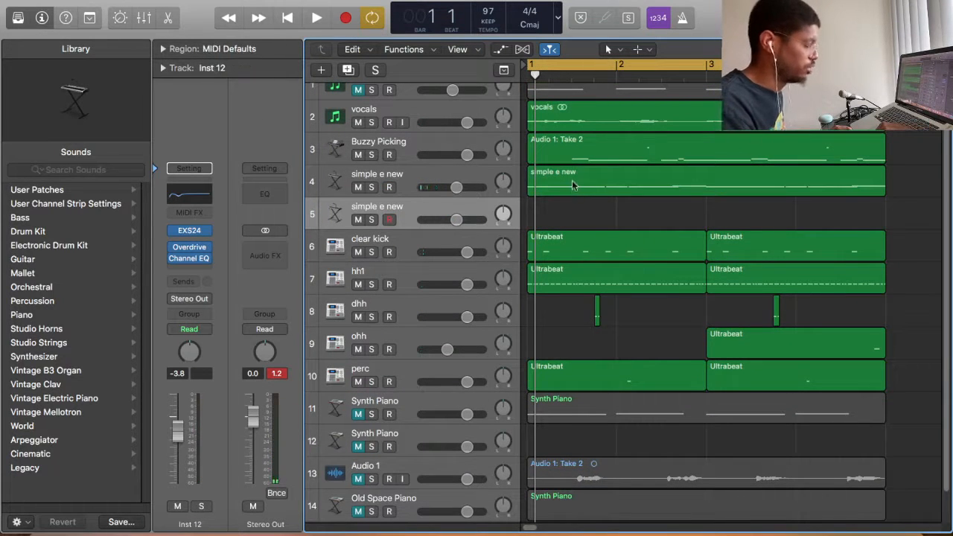
alt+drag(572, 184, 573, 221)
Step: Open the copied simple e new region, raise all its notes by one octave and audition the result
double_click(574, 221)
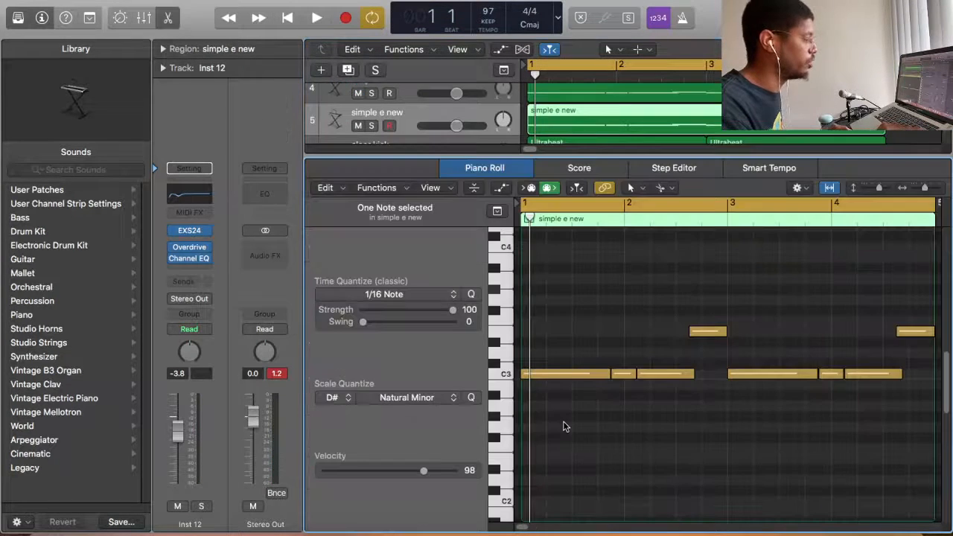
key(alt+shift+Up)
key(space)
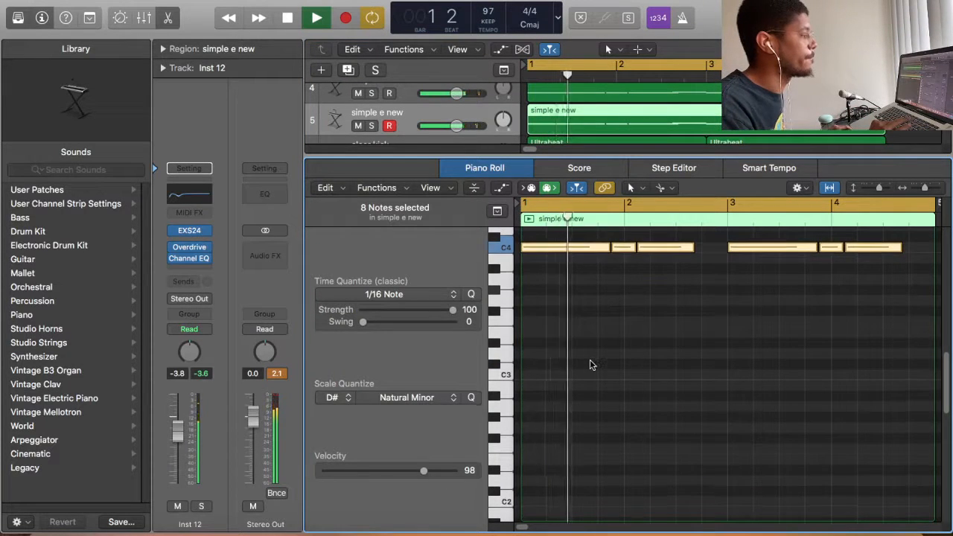
scroll(589, 362, up, 5)
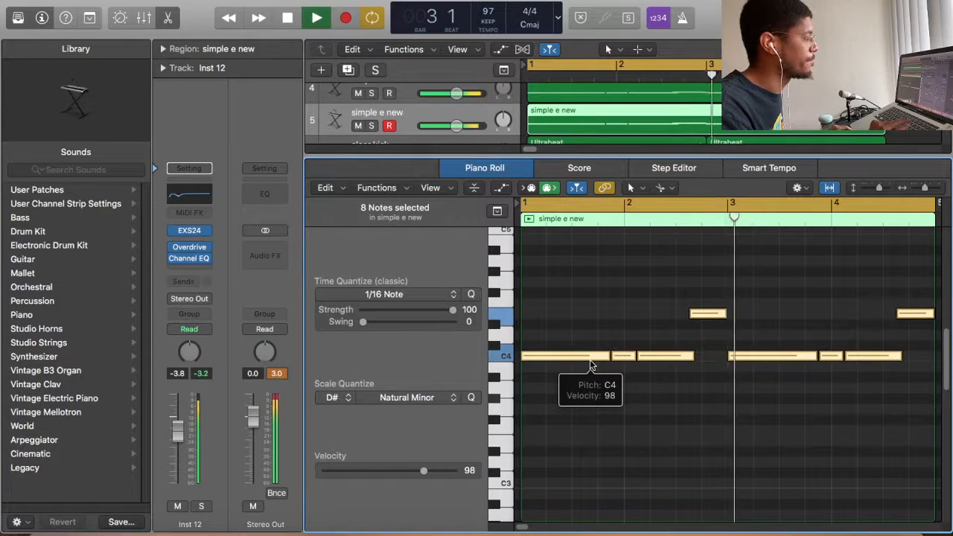
Step: Delete the two short higher notes above the C4 line at the ends of bars 2 and 4
key(space)
click(701, 313)
key(Delete)
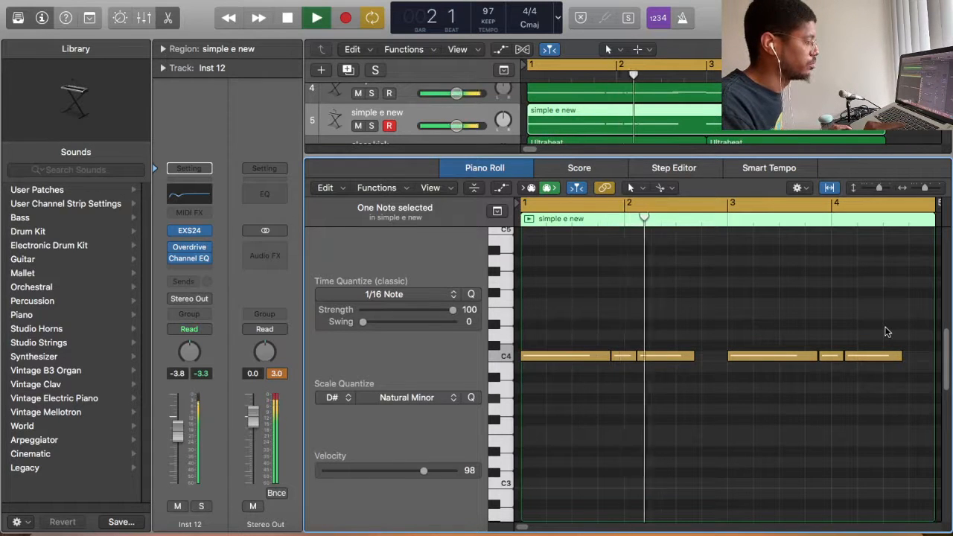
Step: Lower the copied bass track's volume to -12.4 dB during playback and close the Piano Roll
drag(178, 438, 181, 467)
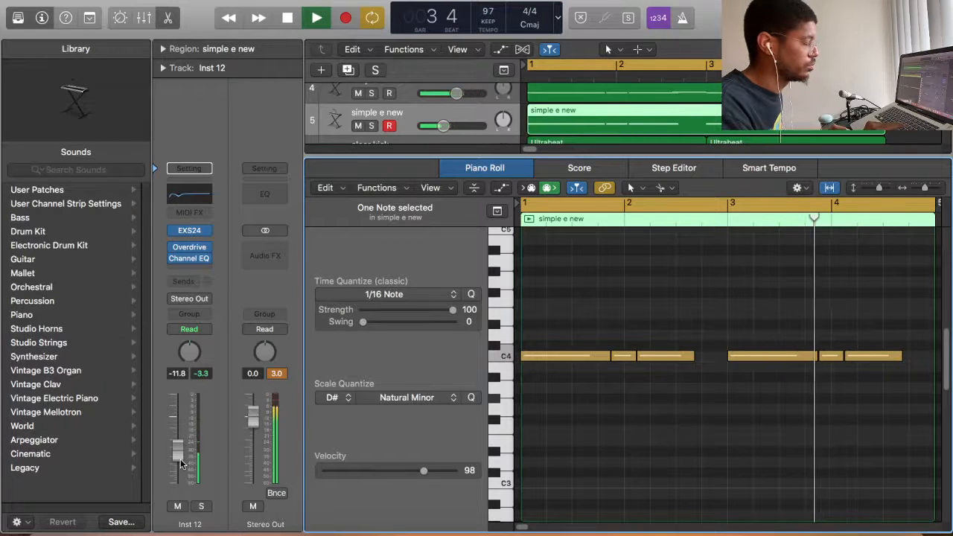
drag(178, 454, 178, 456)
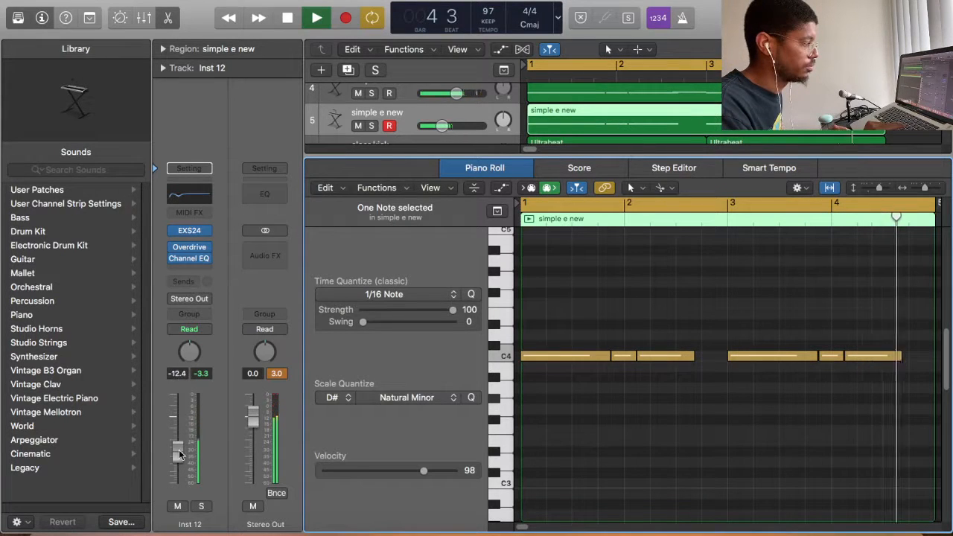
key(space)
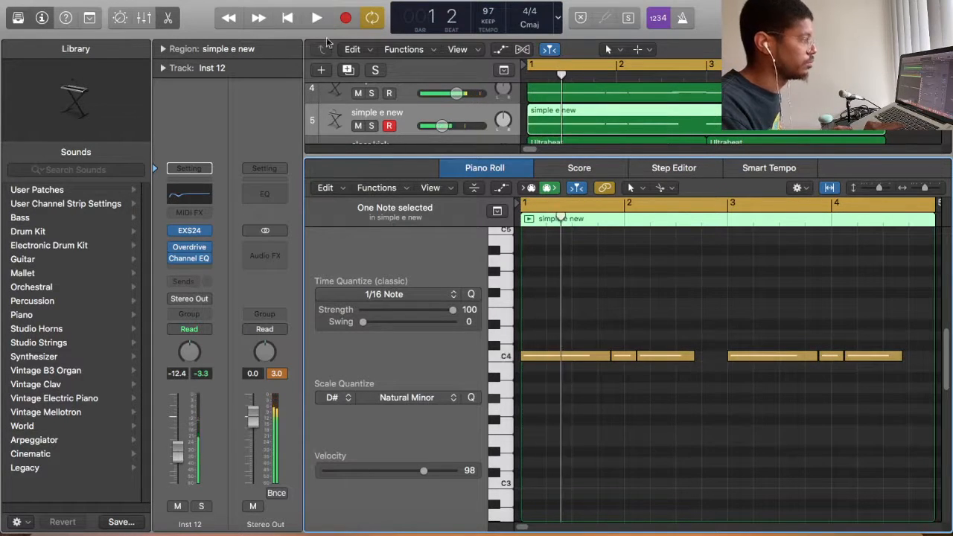
click(167, 18)
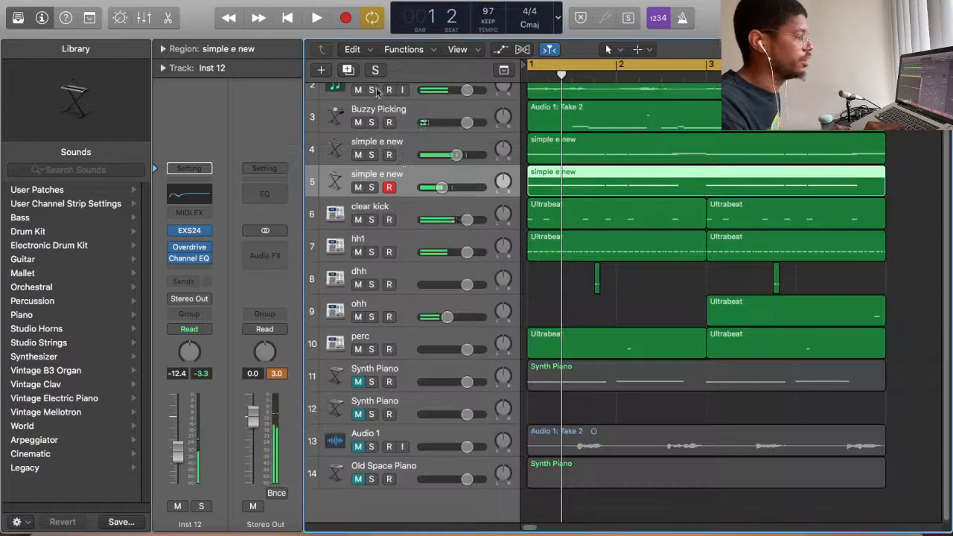
Step: Solo and play both simple e new tracks, and rename the octave-higher copy's track to higher octave 808
click(372, 186)
key(space)
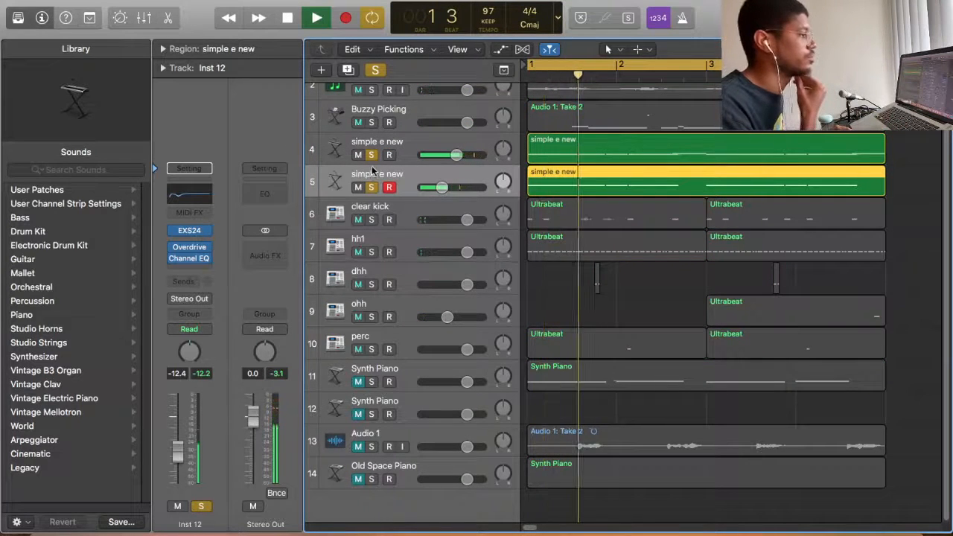
double_click(396, 172)
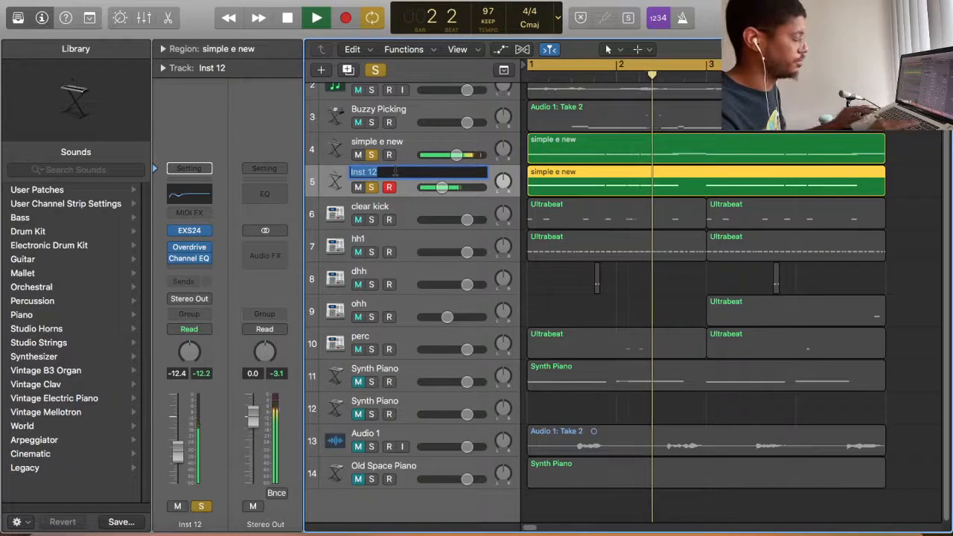
text(higher octave)
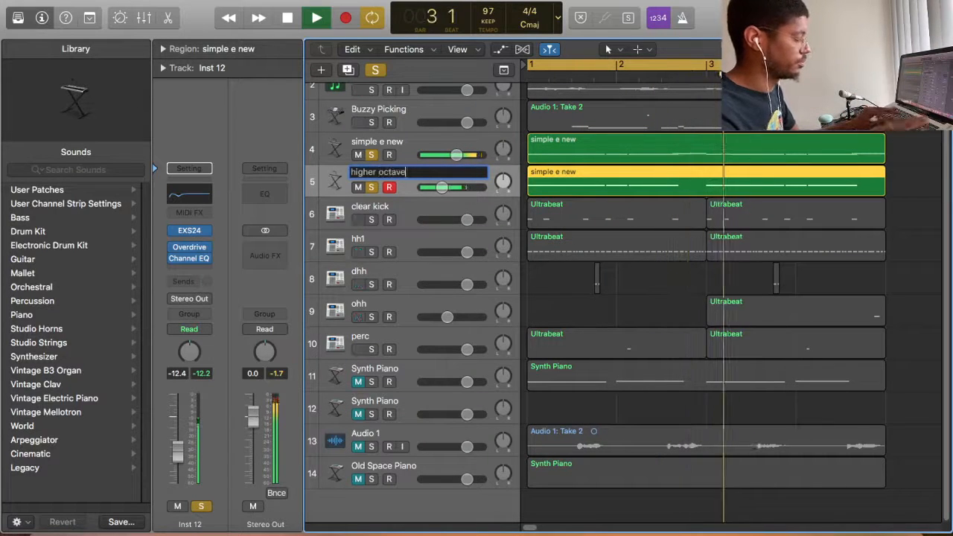
text( 808)
key(Return)
key(space)
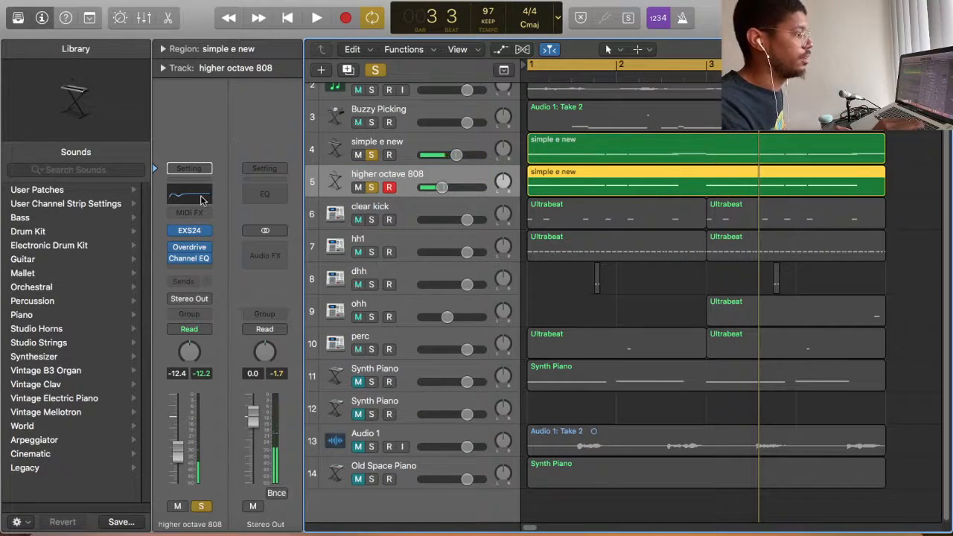
Step: Load the make room preset in the higher octave 808 track's Channel EQ and close the plug-in
click(189, 258)
click(143, 27)
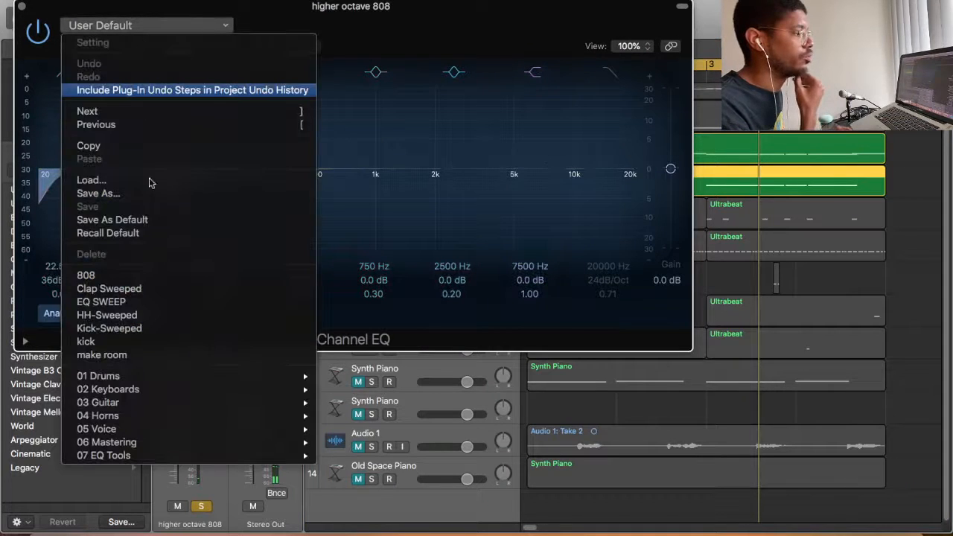
click(149, 355)
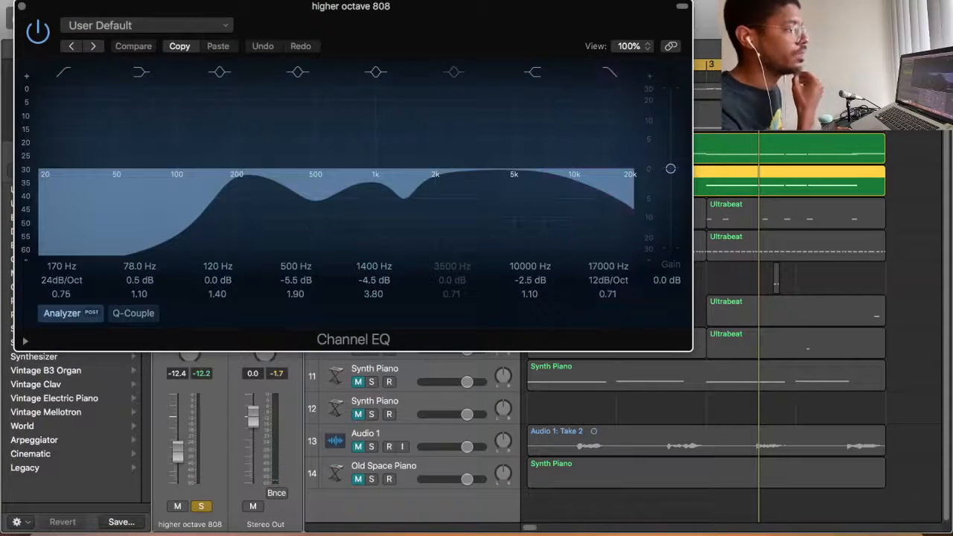
click(22, 7)
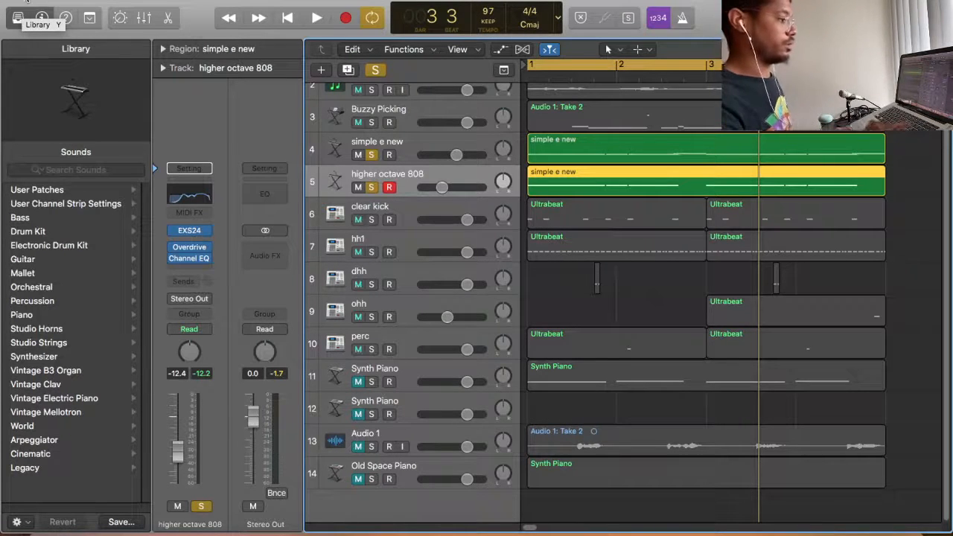
Step: Raise the higher octave 808 track's volume to -5.4 dB, auditioning it alone and together with simple e new
key(space)
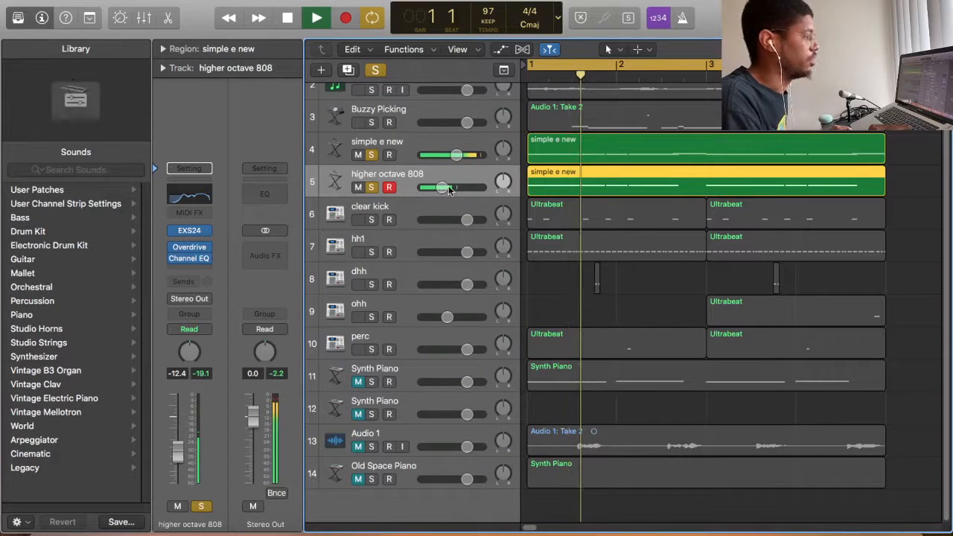
drag(447, 190, 450, 187)
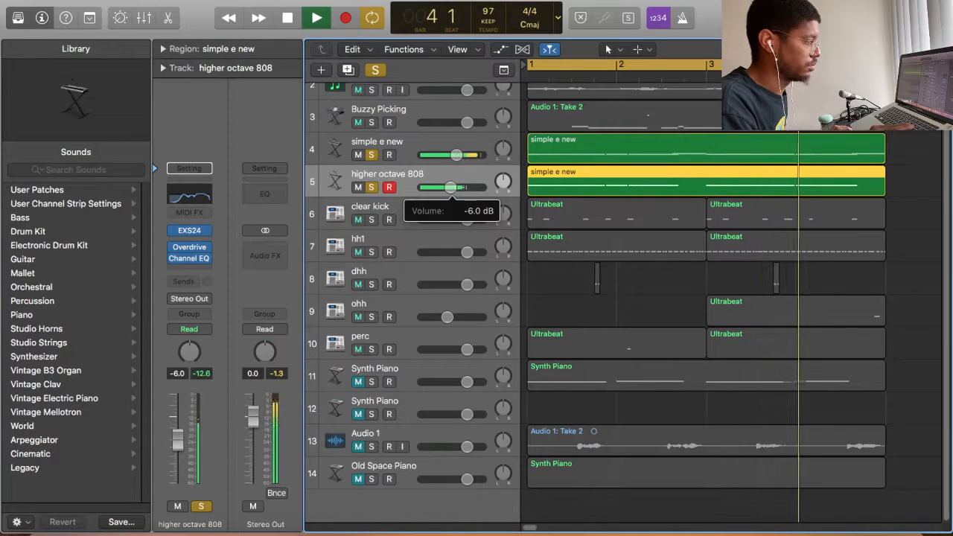
key(space)
click(373, 154)
key(space)
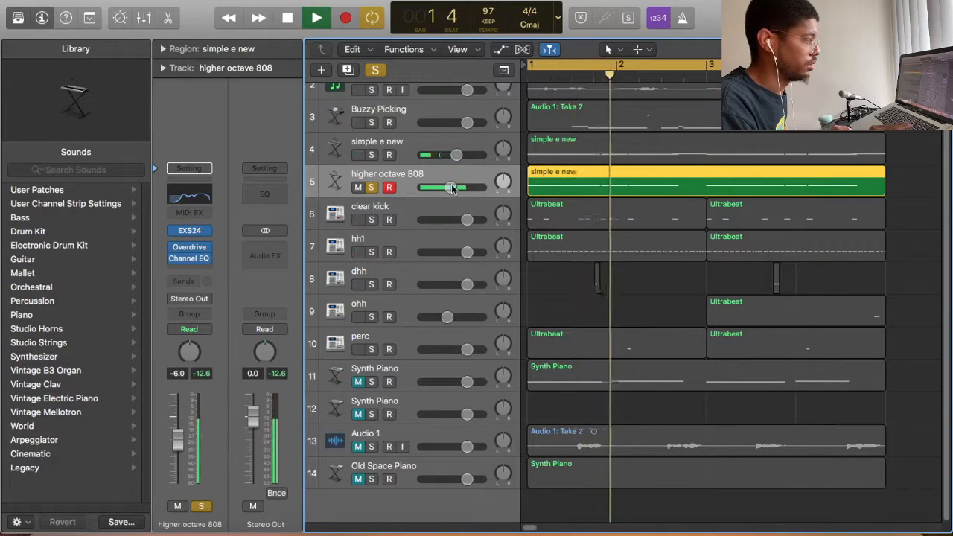
drag(450, 187, 454, 187)
click(371, 154)
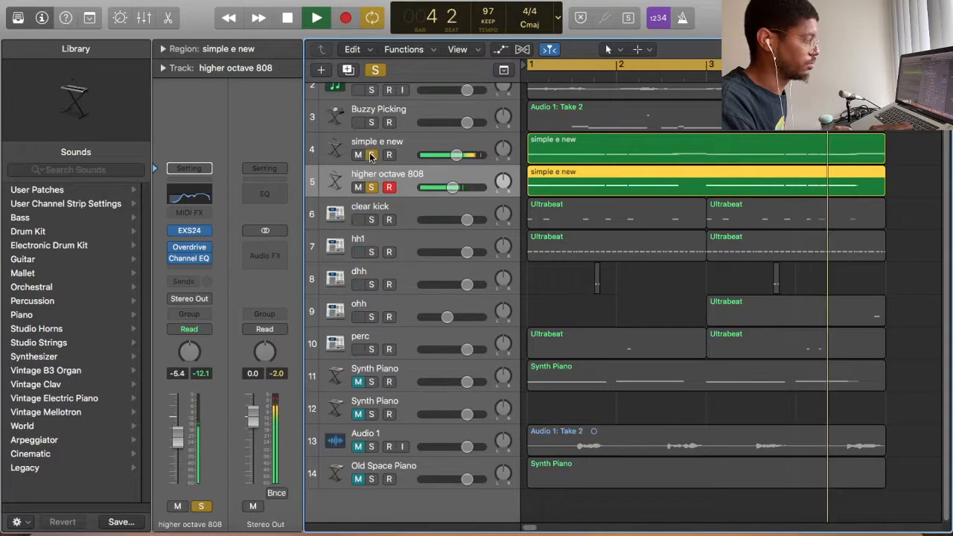
Step: Clear all track solos and play the full loop with the Inspector hidden
click(366, 146)
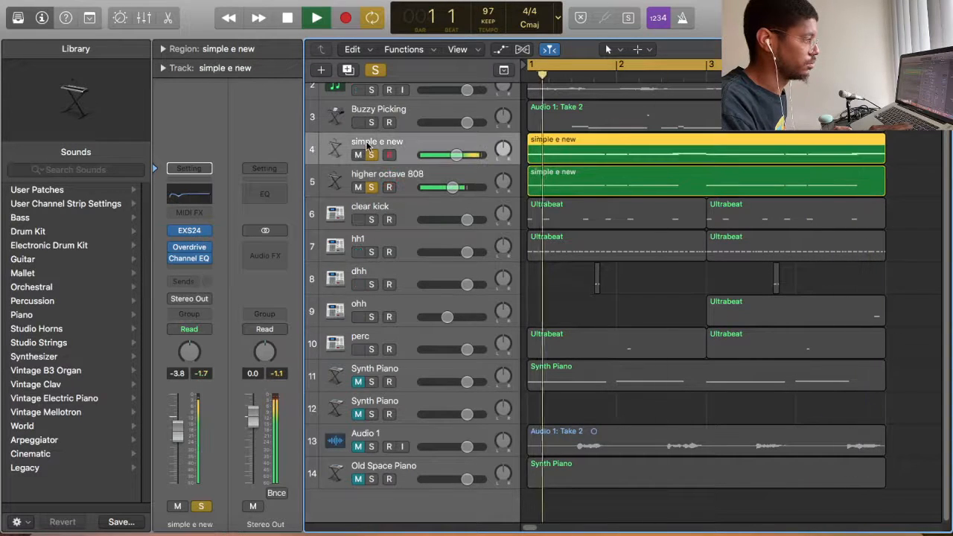
key(space)
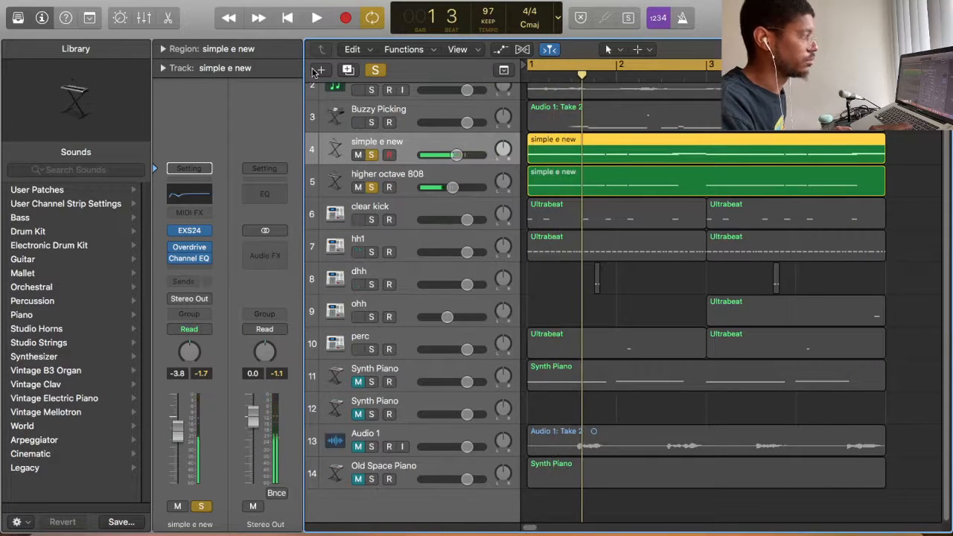
click(376, 71)
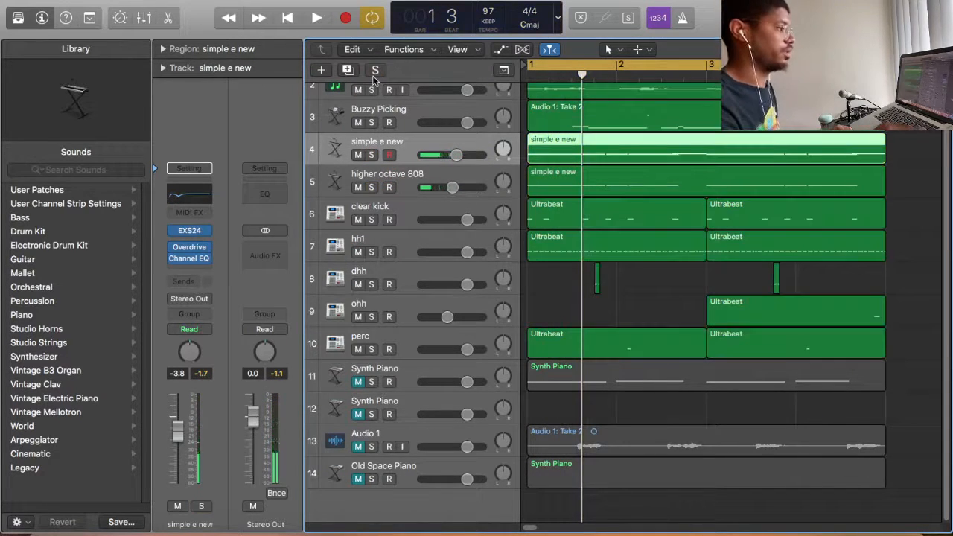
click(42, 19)
key(space)
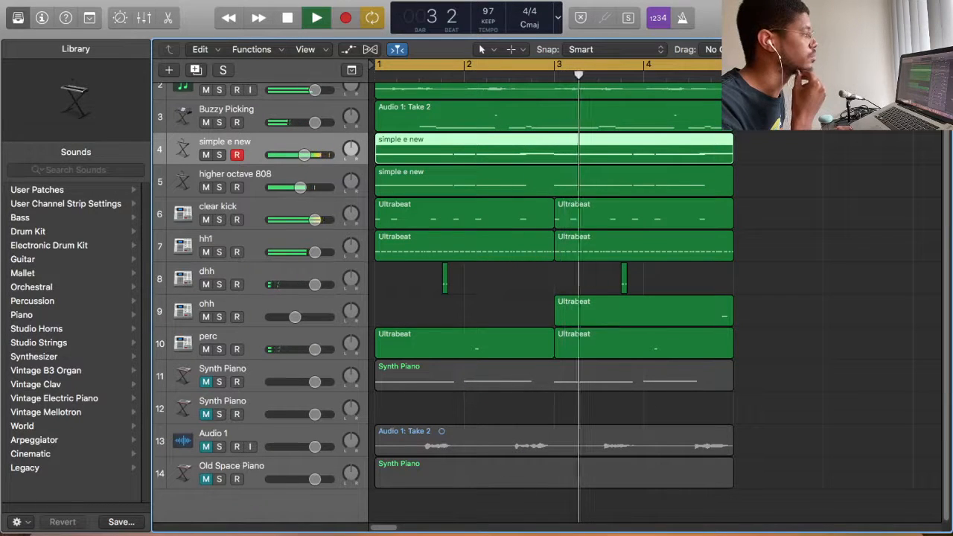
Step: Delete the short dhh region just before bar 4 and stop playback
click(625, 280)
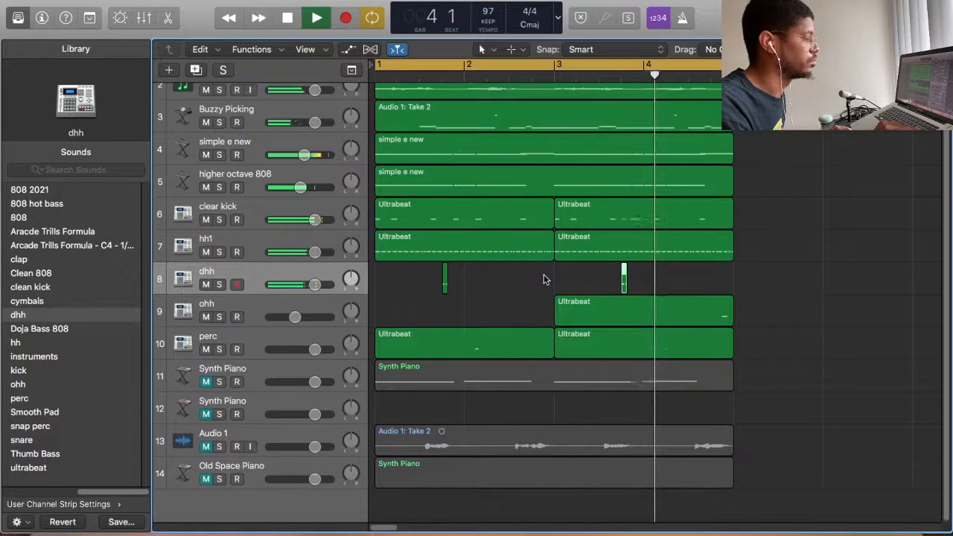
key(Delete)
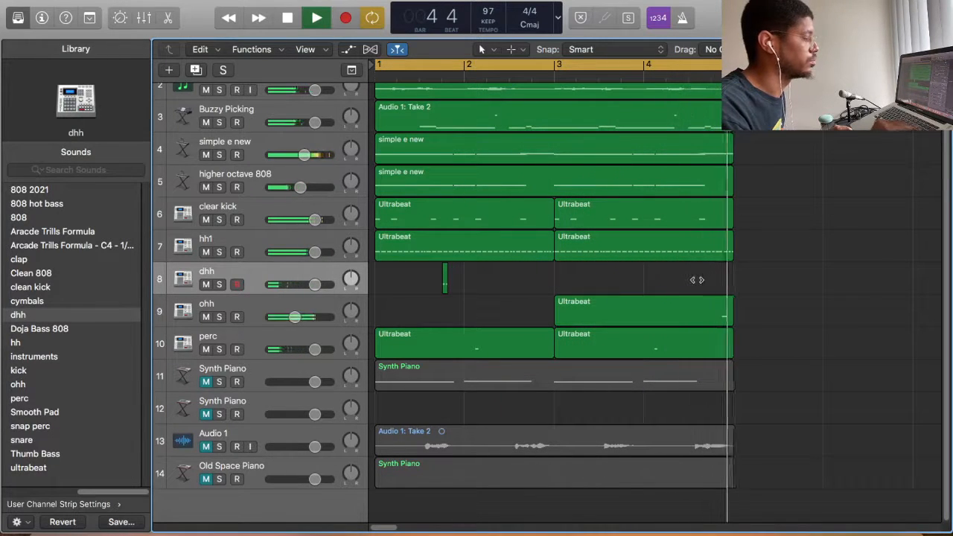
key(space)
Step: Audition the Buzzy Picking track on its own and remove its solo
scroll(482, 268, up, 2)
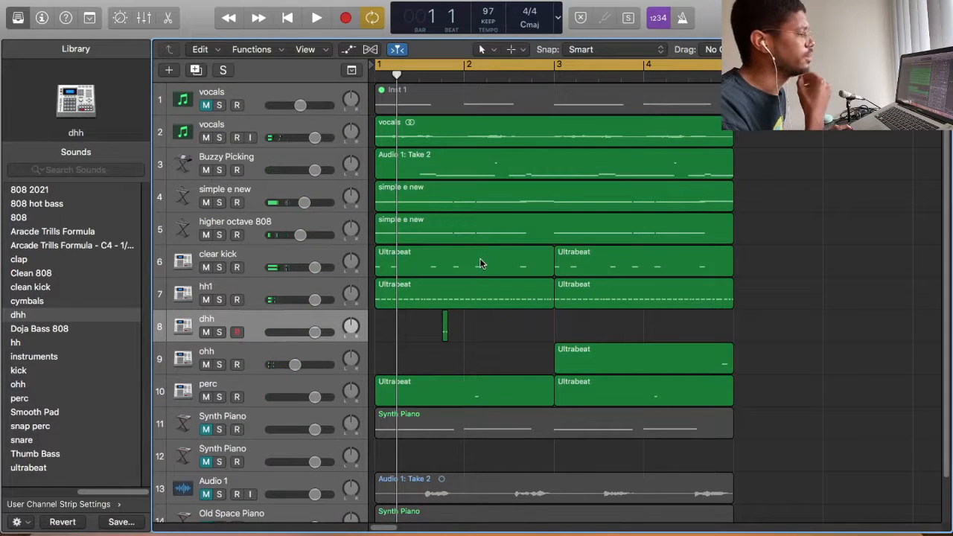
click(220, 170)
key(space)
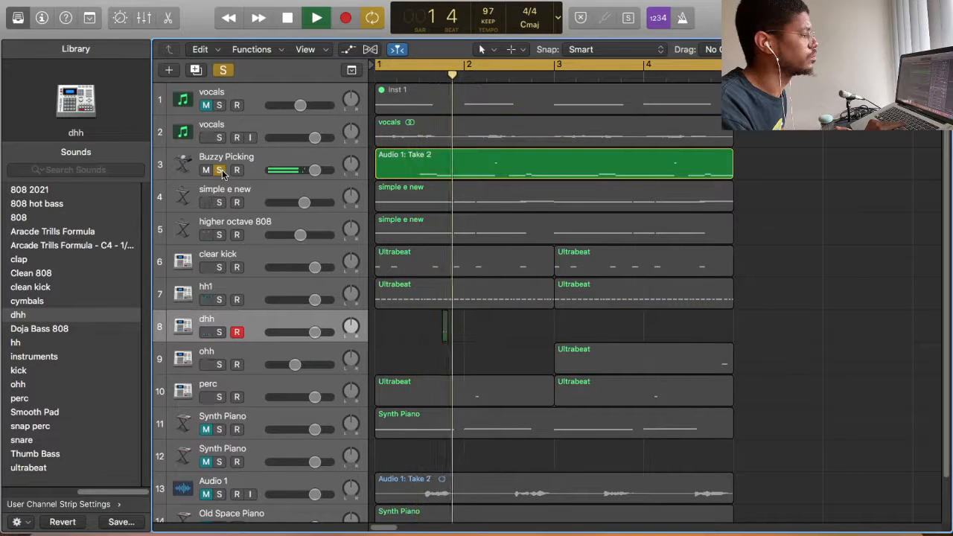
click(220, 170)
key(space)
Step: Insert a Tremolo modulation effect after the Channel EQ on the Buzzy Picking track
click(187, 159)
click(42, 18)
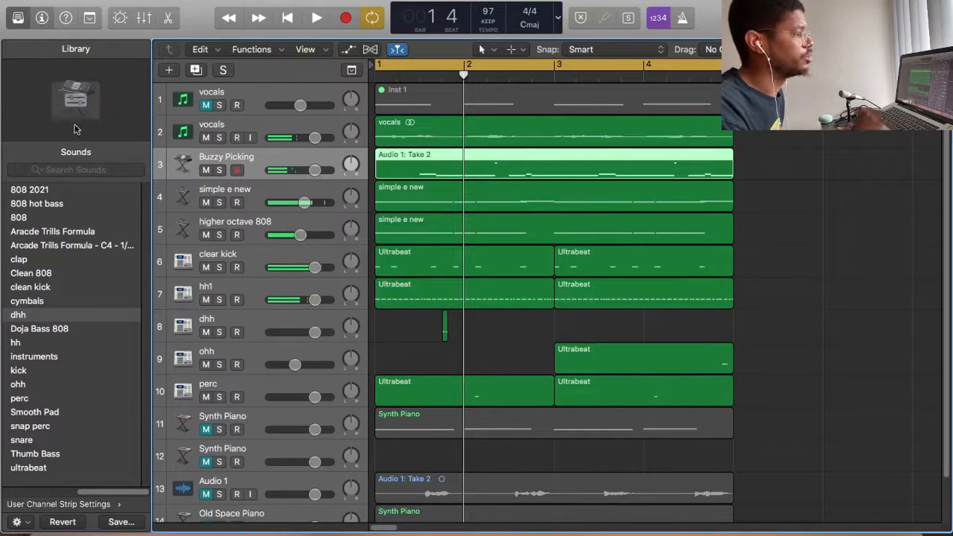
click(188, 263)
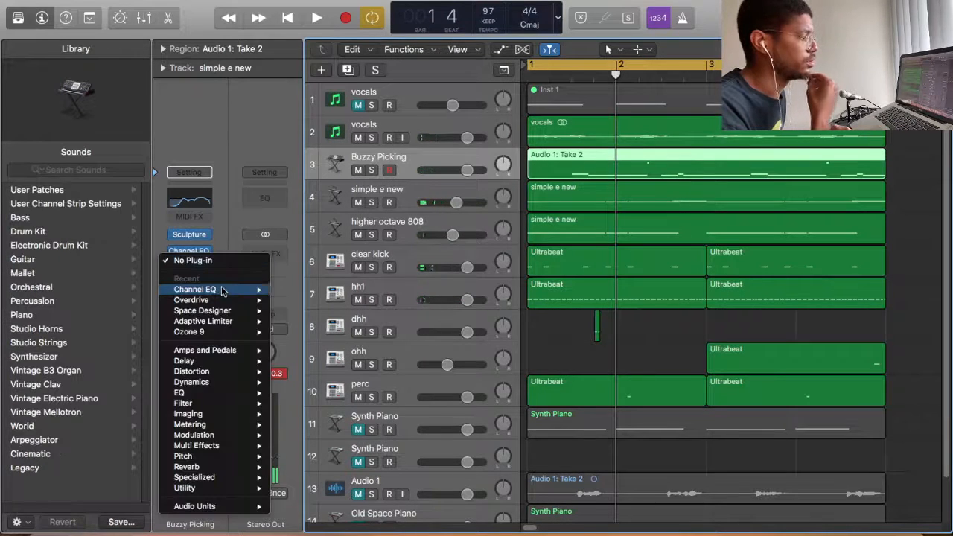
mouse_move(226, 438)
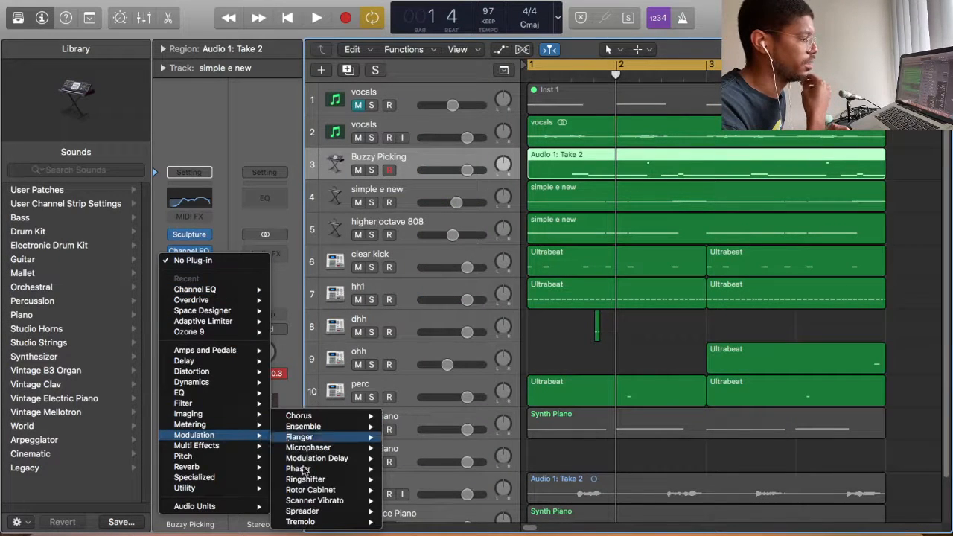
click(403, 511)
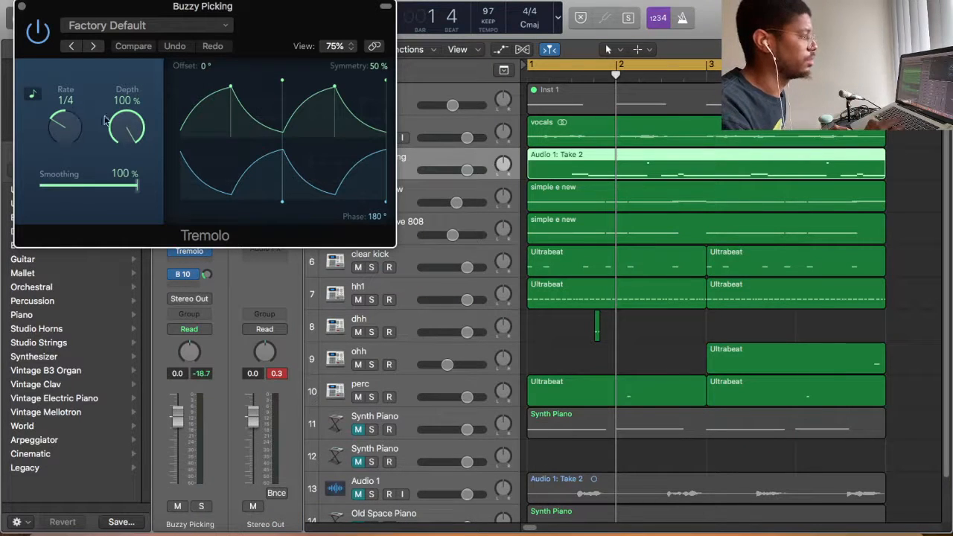
Step: Solo Buzzy Picking during playback and set its Tremolo to 64% depth and a 1/8 rate
key(space)
drag(321, 22, 378, 227)
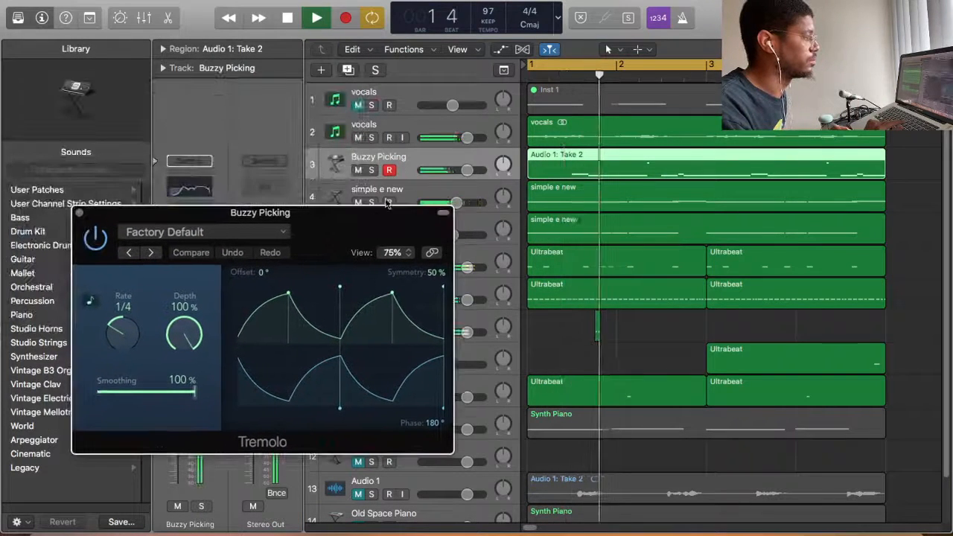
click(371, 170)
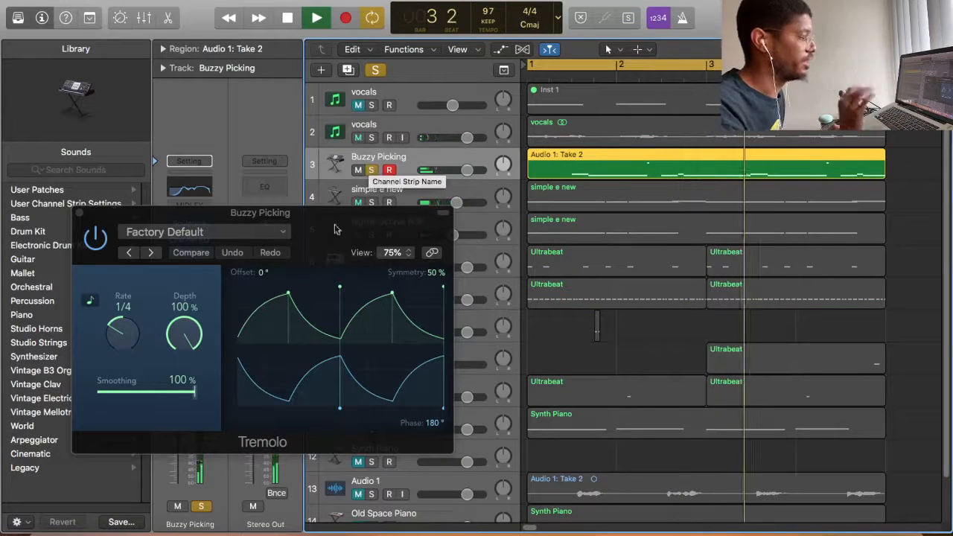
drag(187, 341, 186, 402)
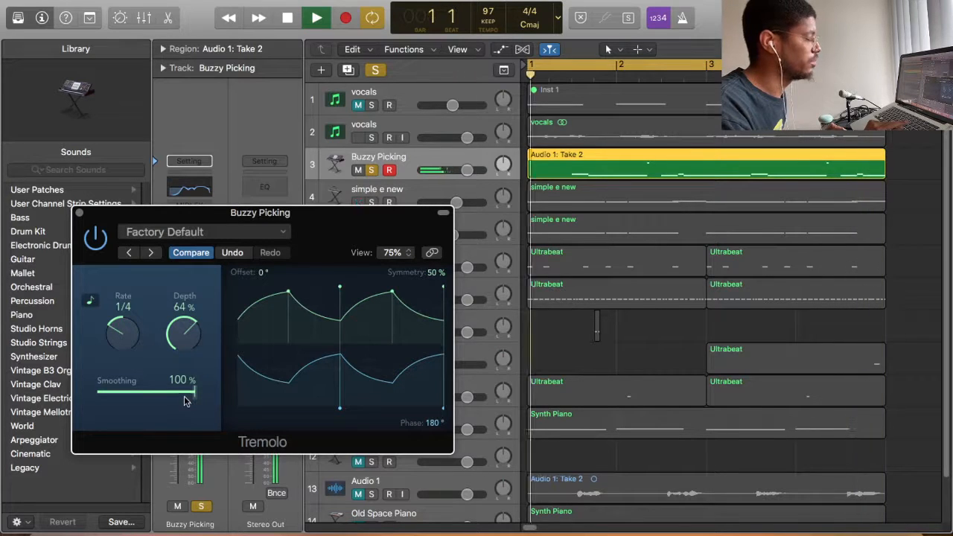
drag(112, 315, 115, 330)
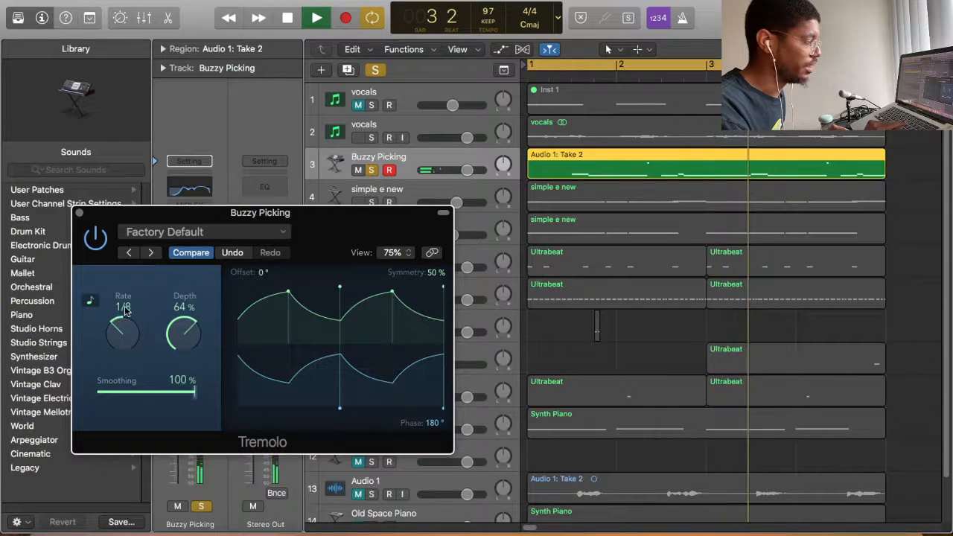
Step: Close the Tremolo plug-in, clear the Buzzy Picking solo and play the full loop with the Inspector hidden
click(78, 215)
key(space)
key(s)
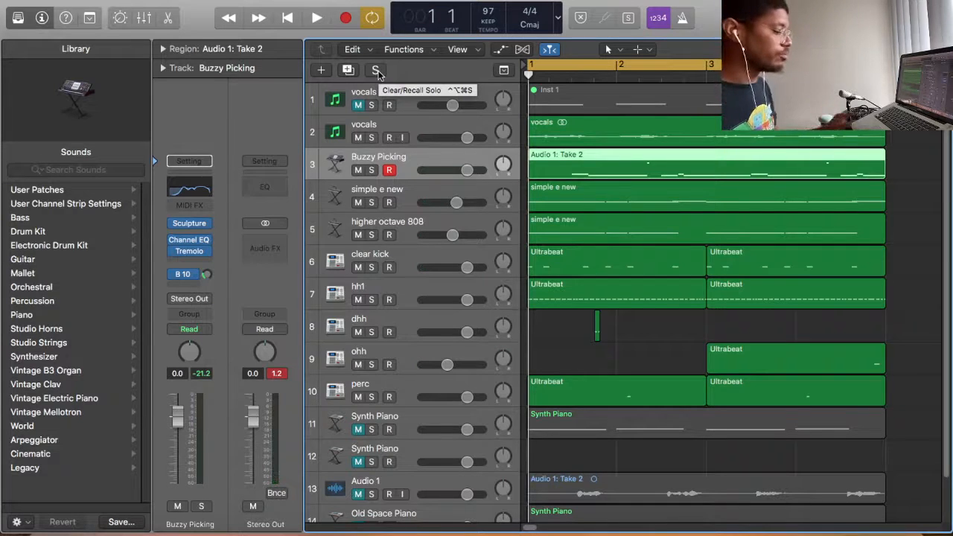
key(space)
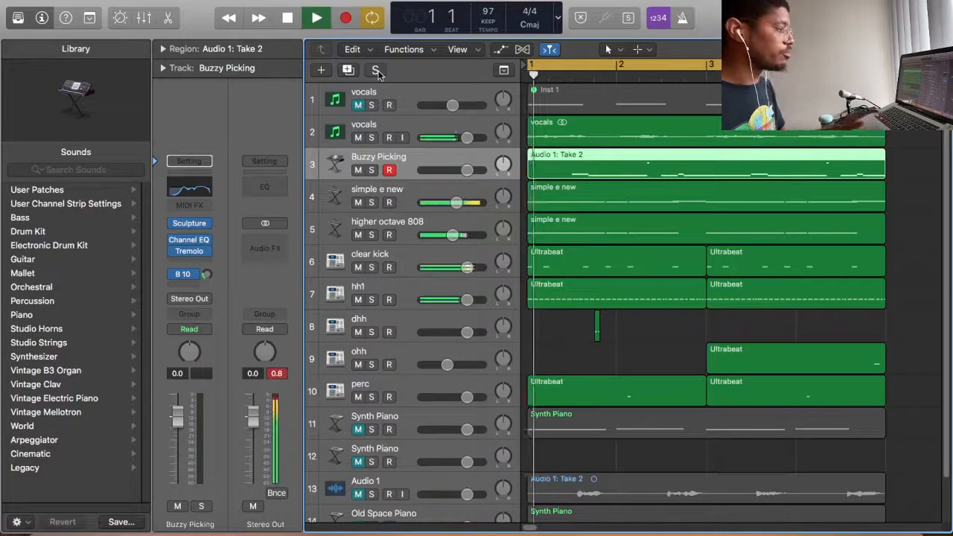
click(42, 18)
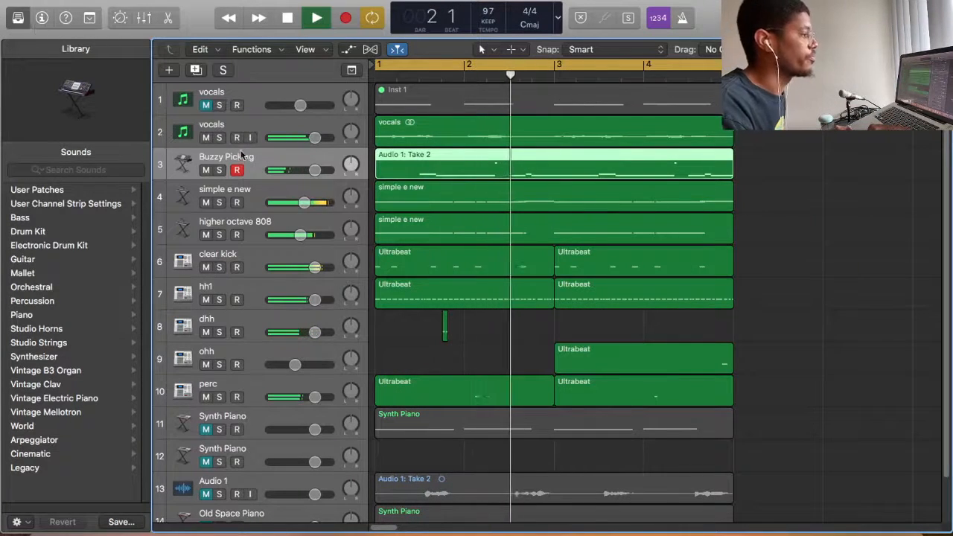
Step: Delete the muted regions on the Synth Piano, Audio 1 and Old Space Piano tracks and confirm the deletion
scroll(241, 153, down, 2)
scroll(241, 149, down, 1)
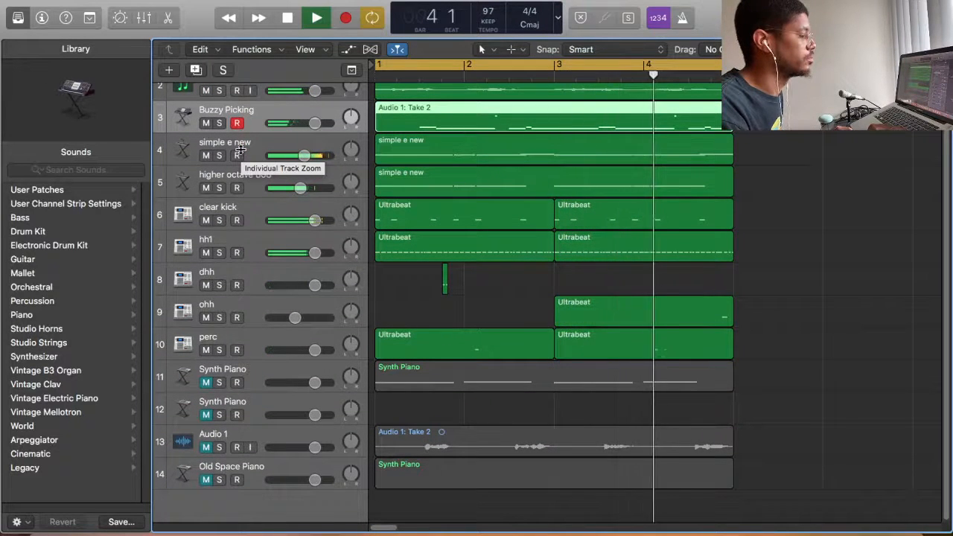
drag(765, 475, 484, 406)
shift+click(409, 367)
key(super+j)
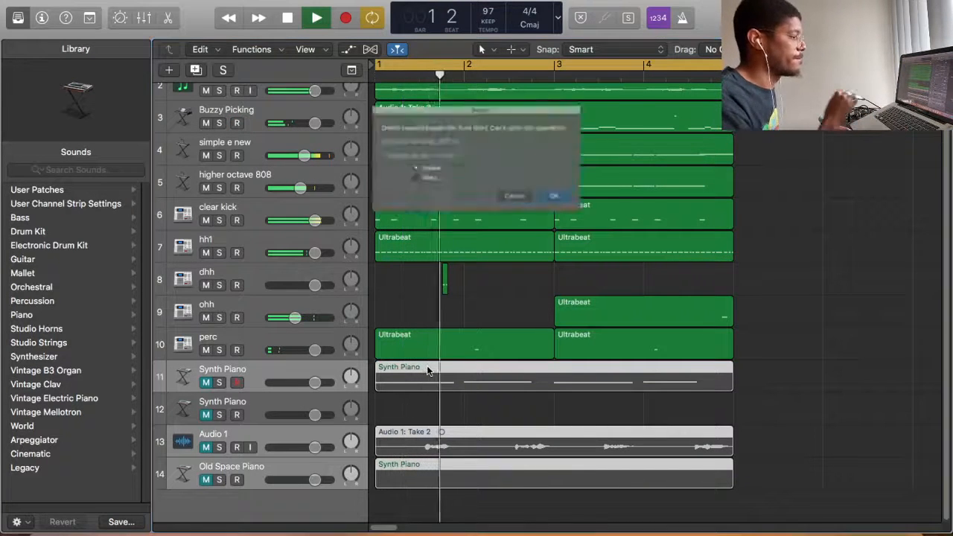
click(584, 212)
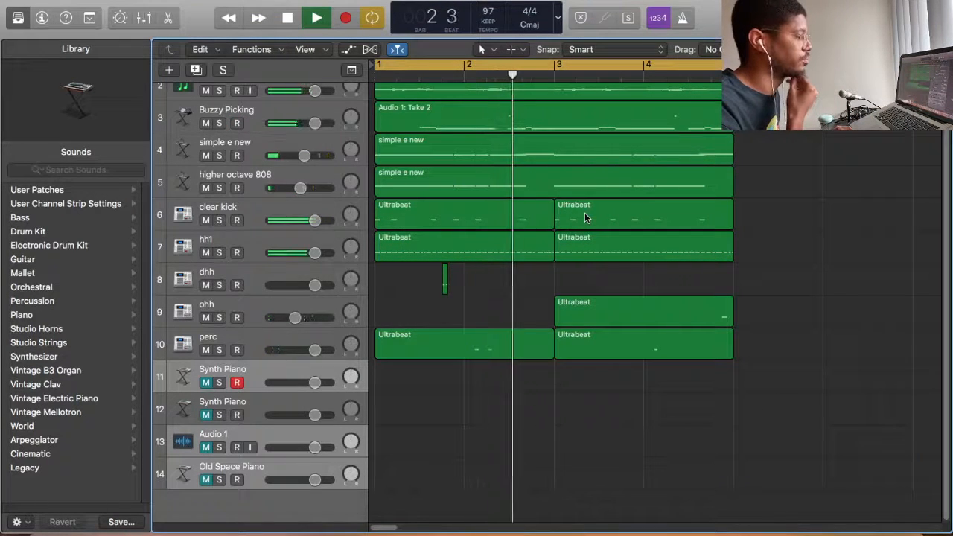
Step: Delete the four emptied tracks below perc: both Synth Piano tracks, Audio 1 and Old Space Piano
click(269, 370)
key(super+BackSpace)
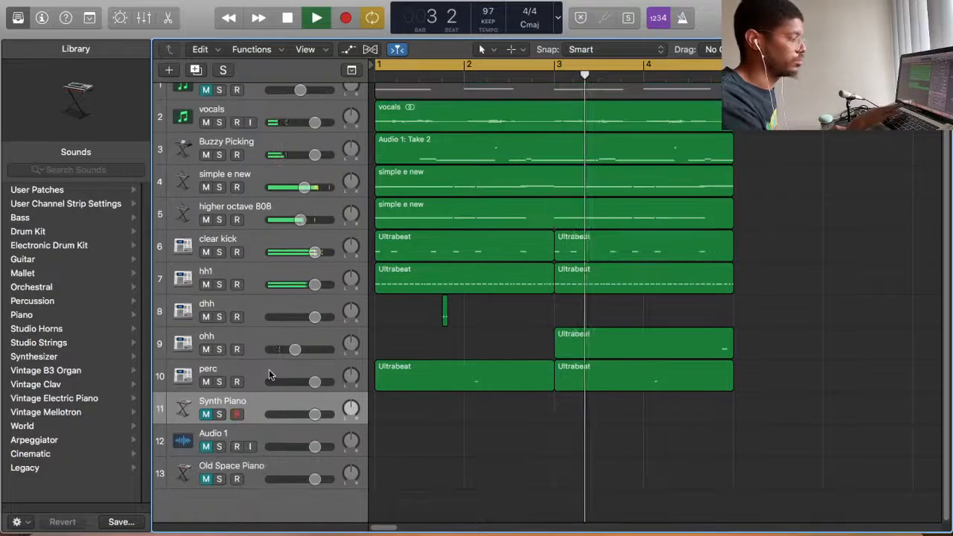
key(super+BackSpace)
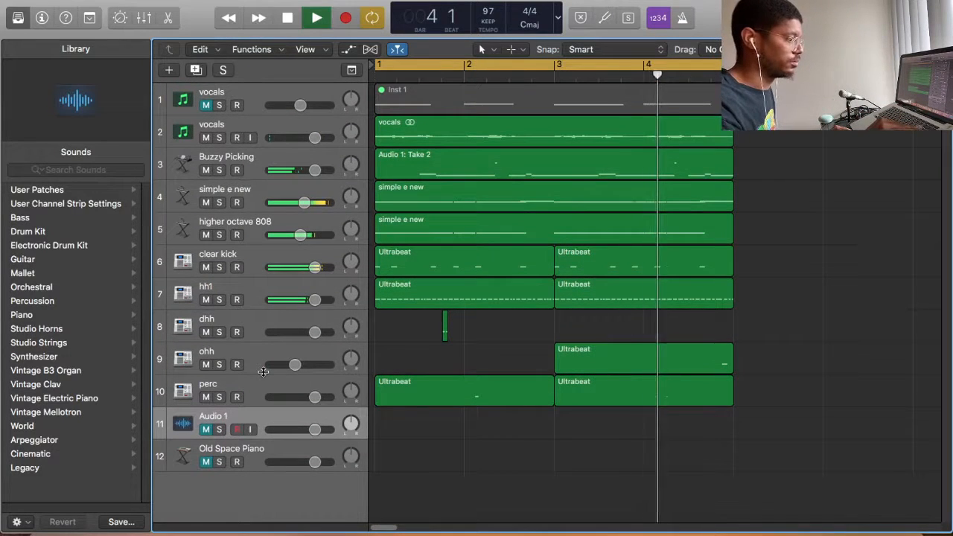
key(super+z)
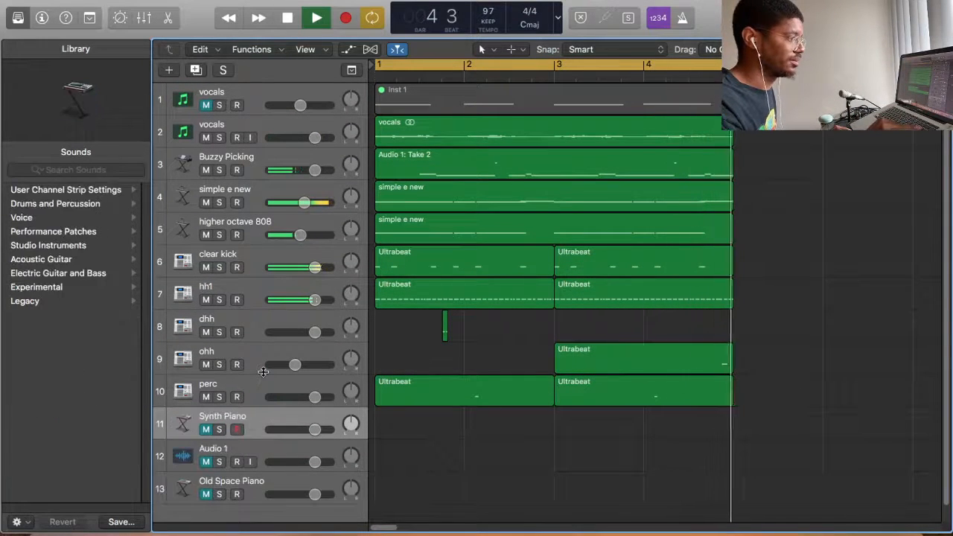
key(super+BackSpace)
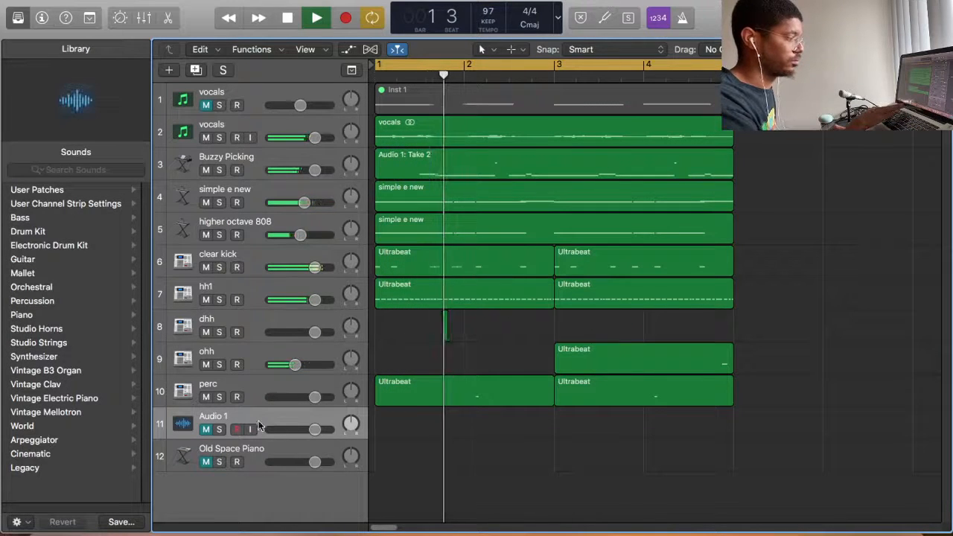
key(super+BackSpace)
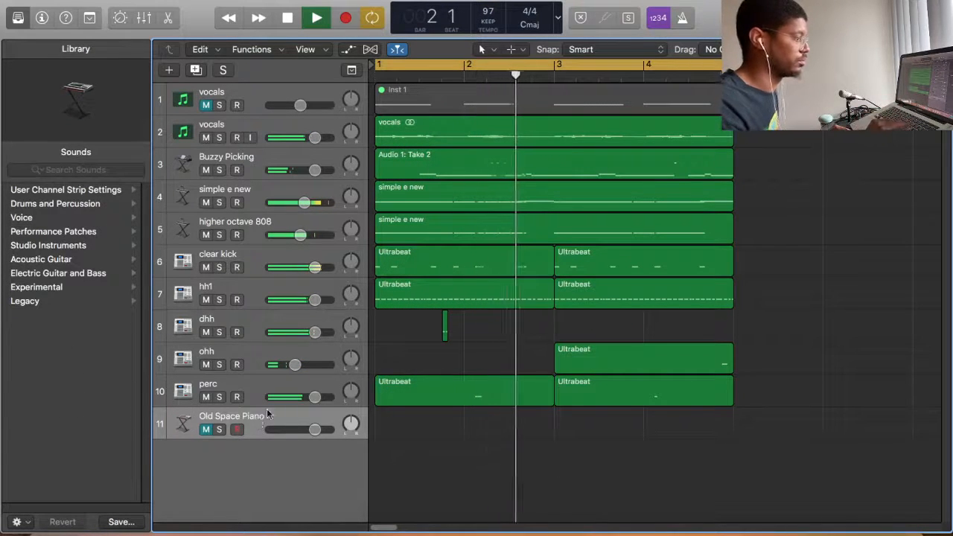
key(super+BackSpace)
Step: Delete the first Ultrabeat region on the perc track, starting at bar 1, and listen to the loop
click(470, 398)
key(BackSpace)
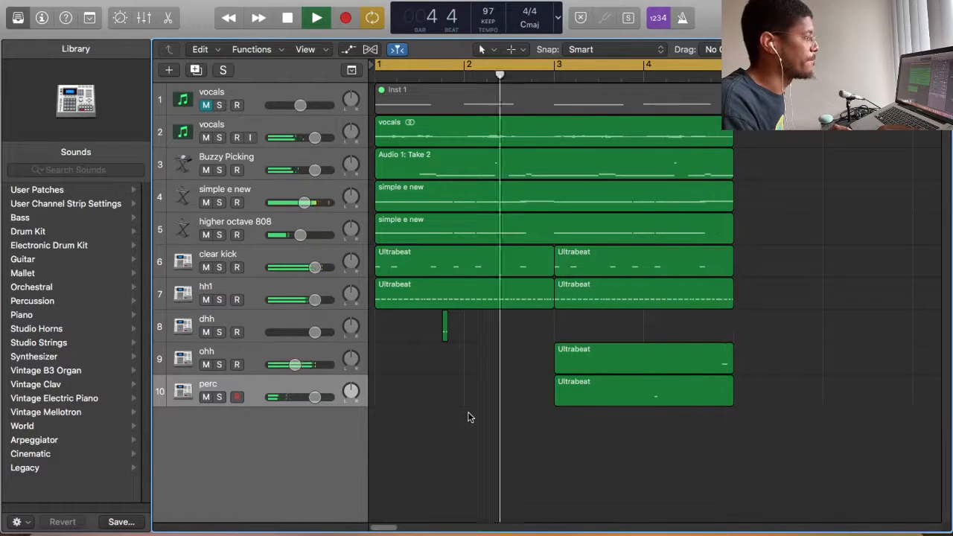
key(Return)
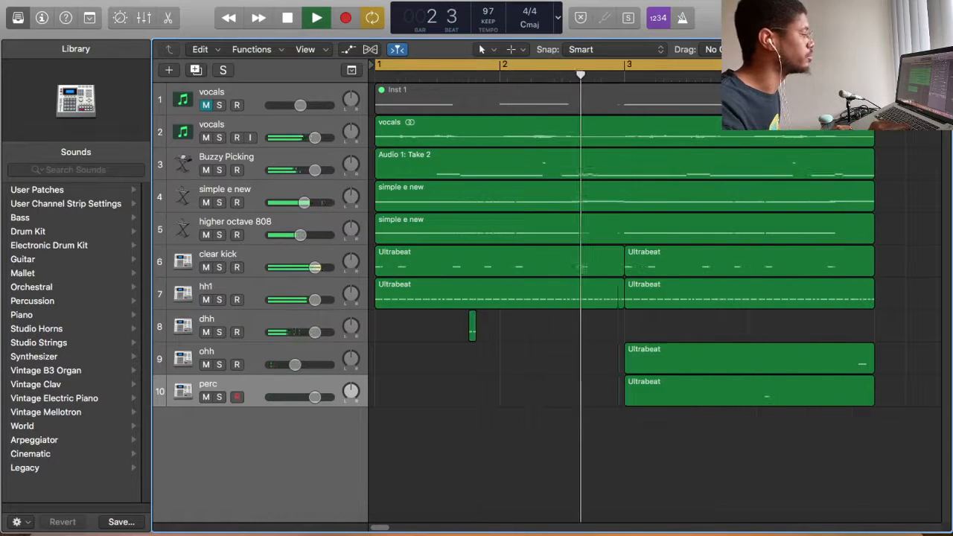
Step: Copy all active loop regions from bars 1–4 to bar 5, turn off cycling and play the extended arrangement
key(super+Left)
key(space)
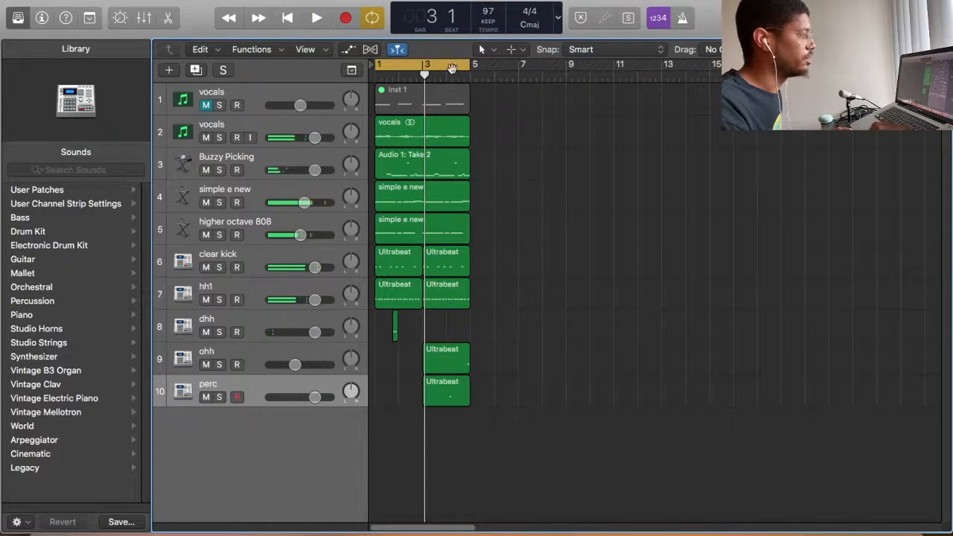
drag(506, 407, 374, 83)
drag(408, 136, 504, 138)
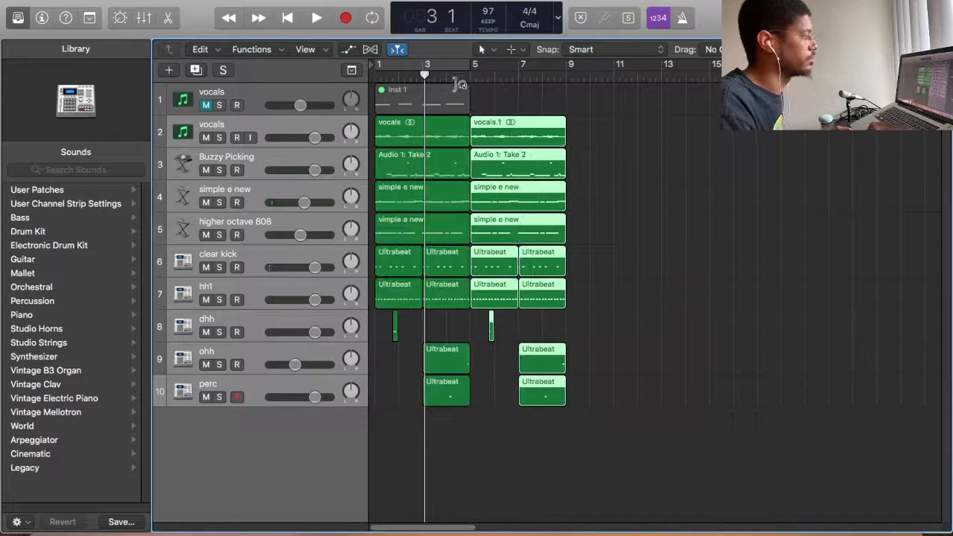
click(302, 29)
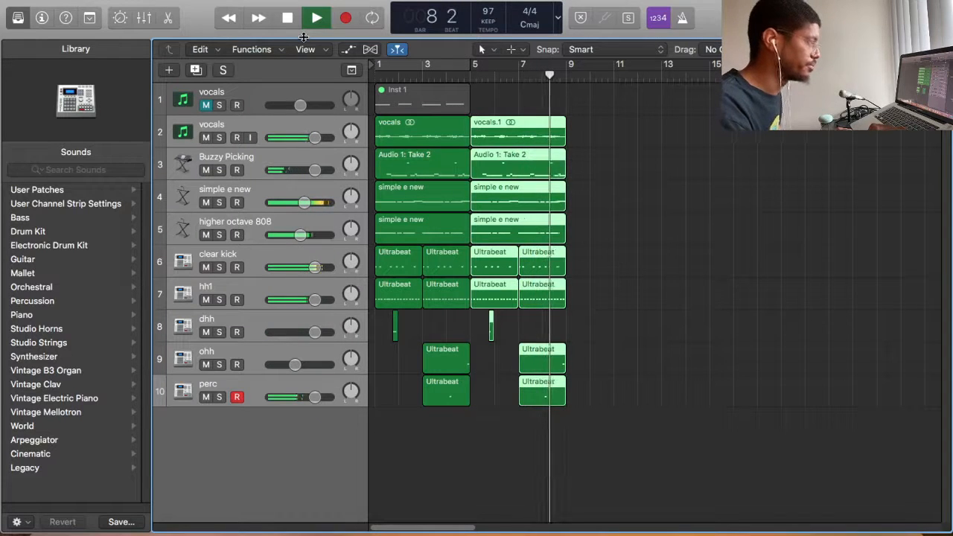
Step: Stop playback, set a cycle range starting at bar 9 and duplicate the muted vocals instrument track without its region
click(590, 117)
key(space)
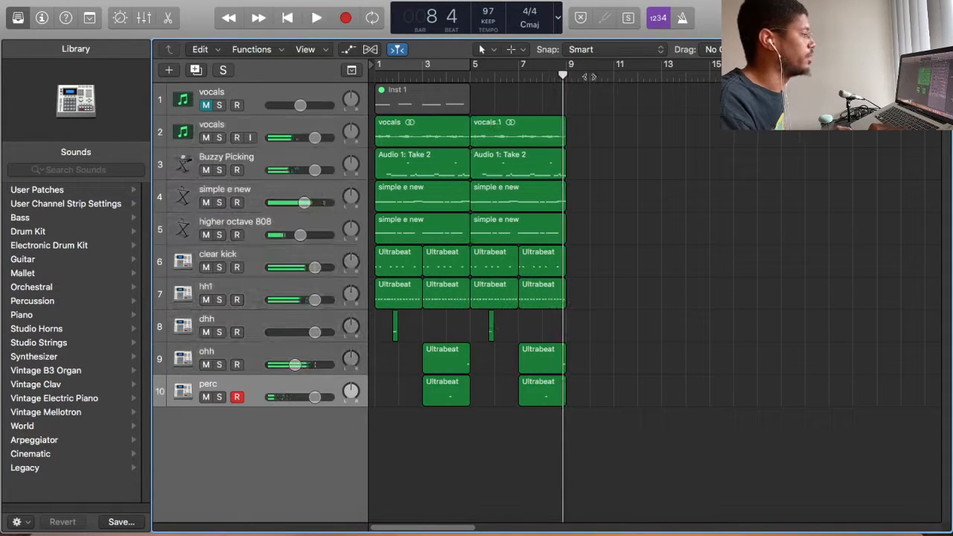
drag(573, 70, 734, 75)
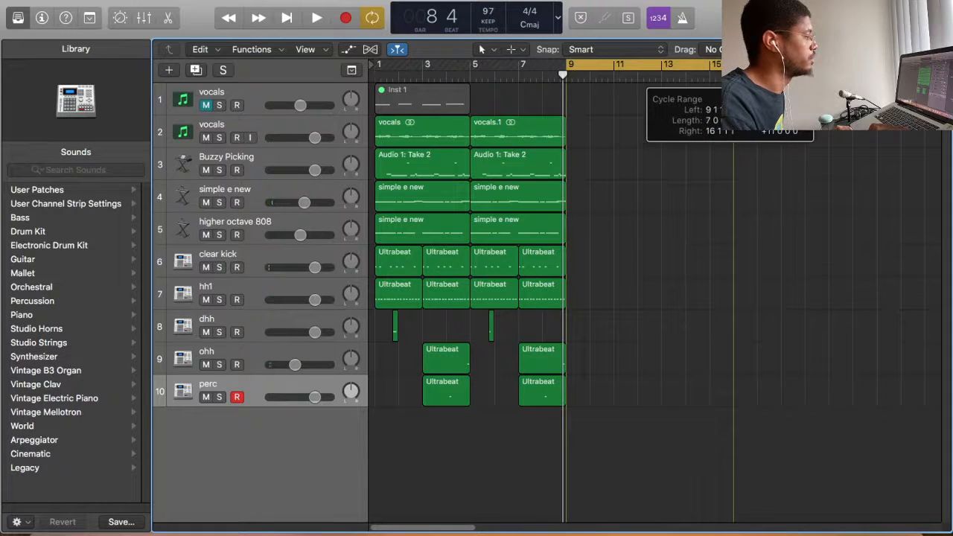
click(288, 91)
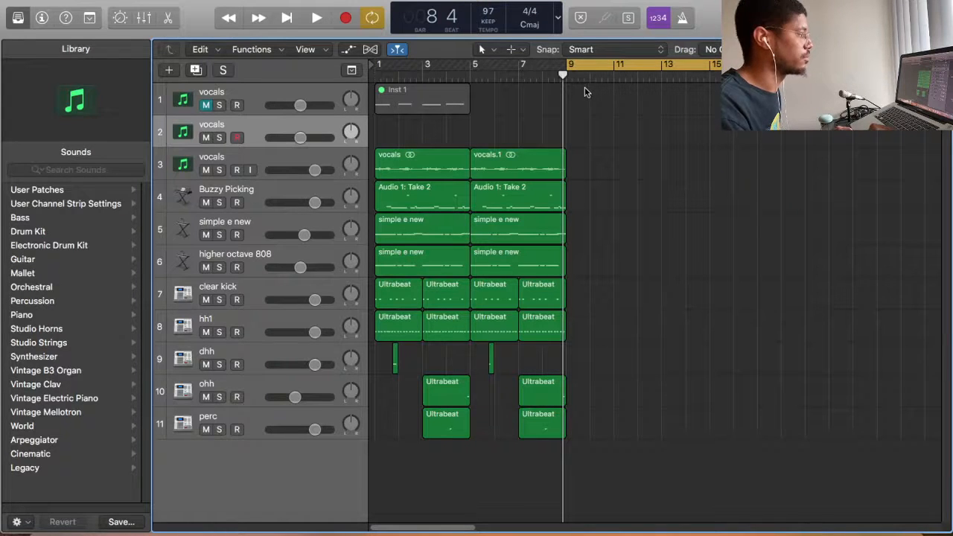
Step: Open Musical Typing for the new vocals track and try out the white-key notes from C up to A
key(super+k)
key(a)
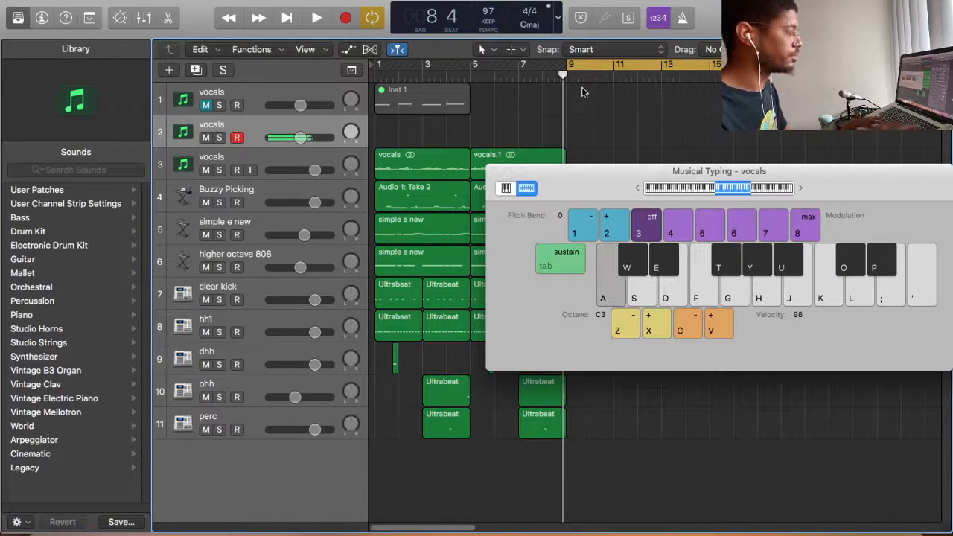
key(s)
key(d)
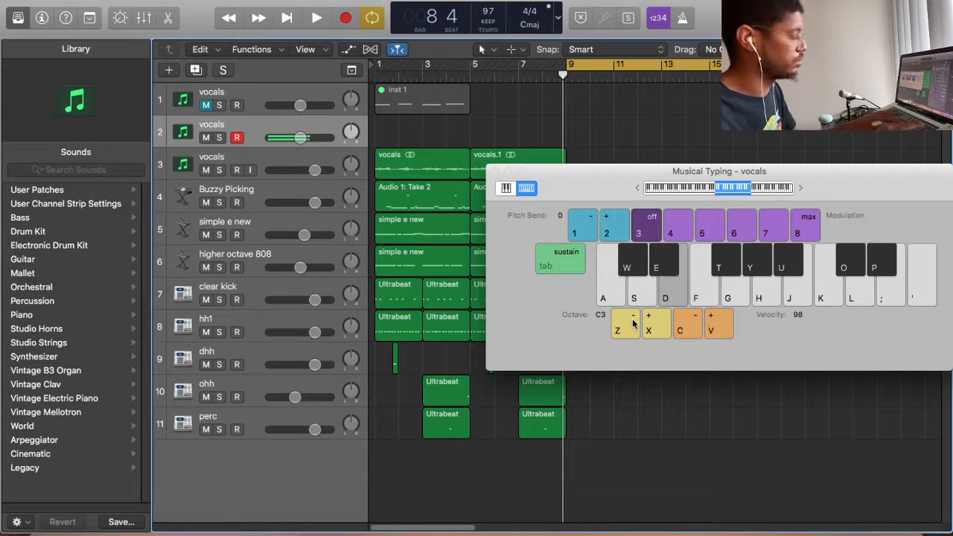
key(f)
key(g)
key(h)
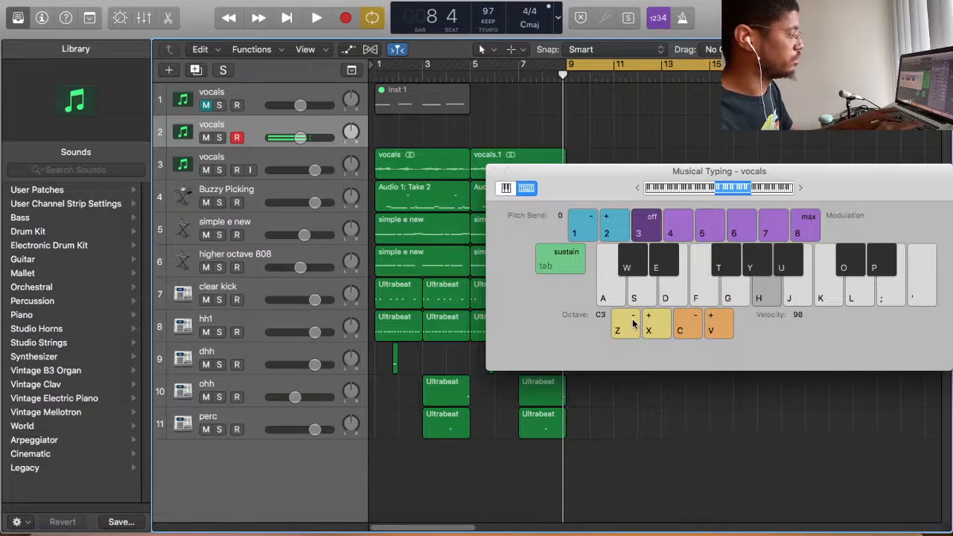
Step: Rehearse a phrase alternating the notes A and G on the new vocals track during playback from bar 9
key(space)
key(h)
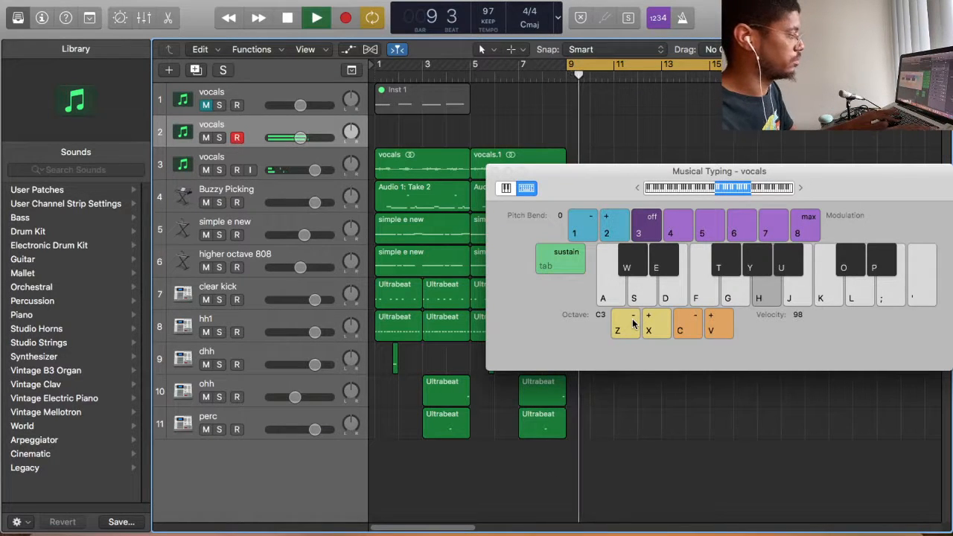
key(g)
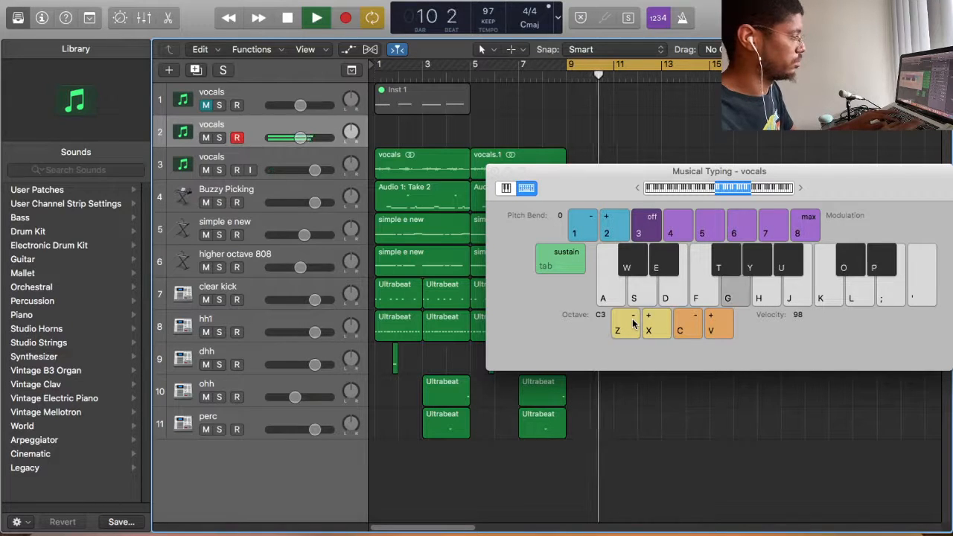
key(h)
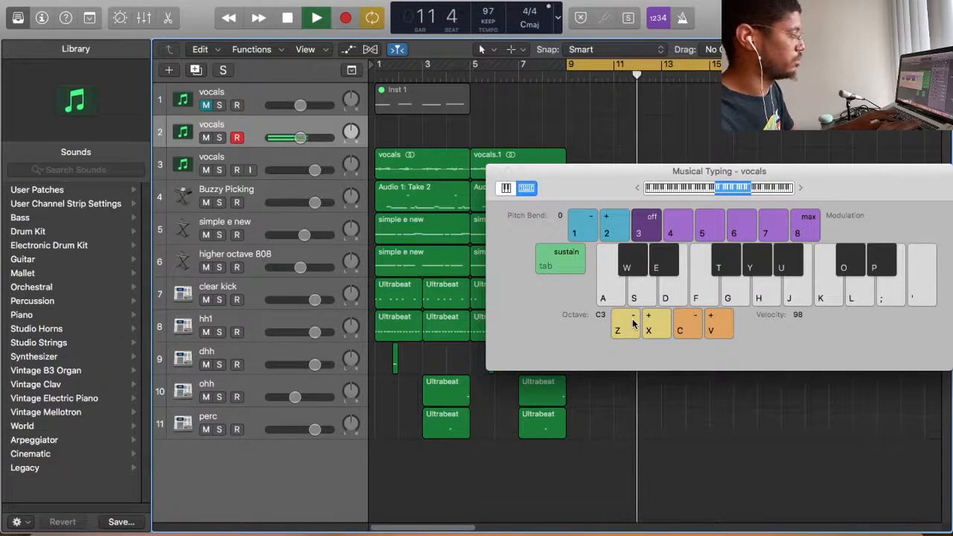
key(g)
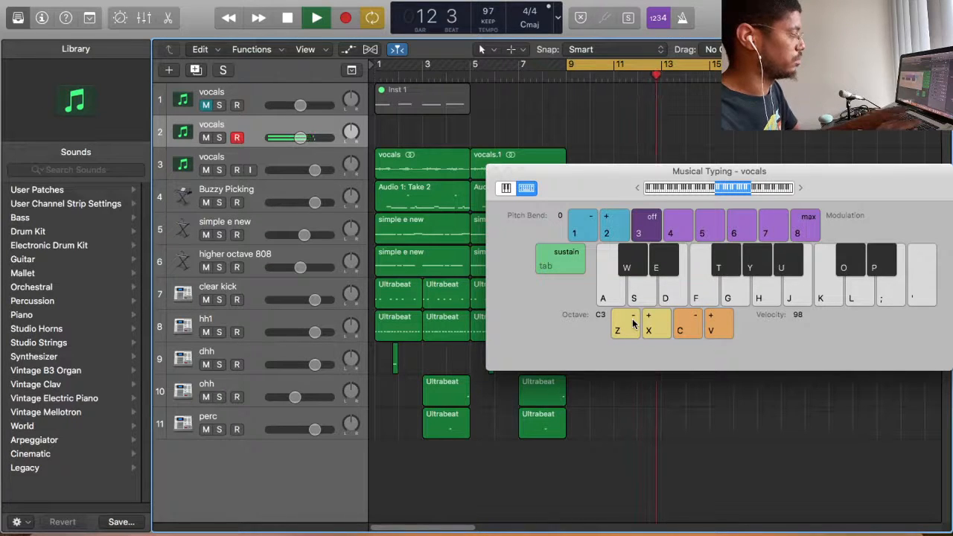
key(space)
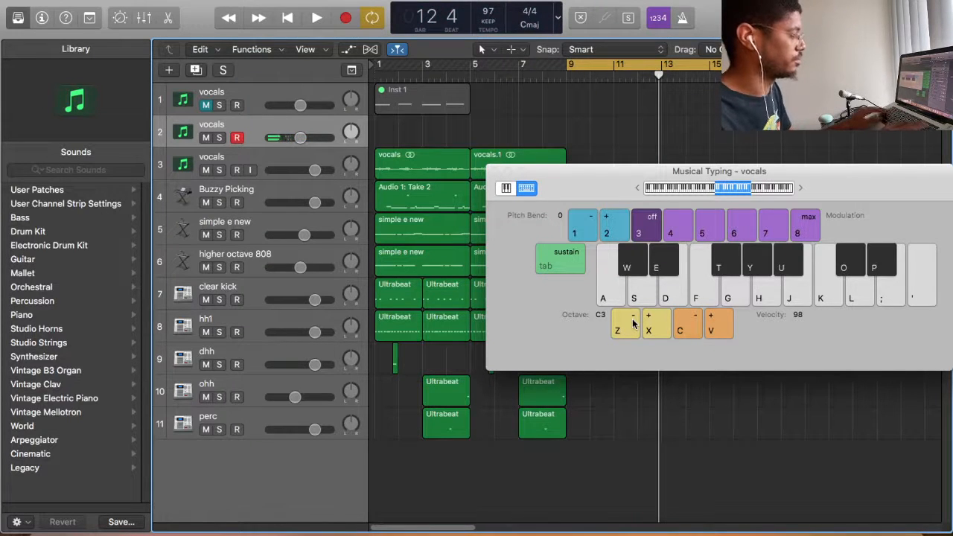
Step: Record the alternating A and G phrase on the new vocals track from bar 9, and close Musical Typing
key(space)
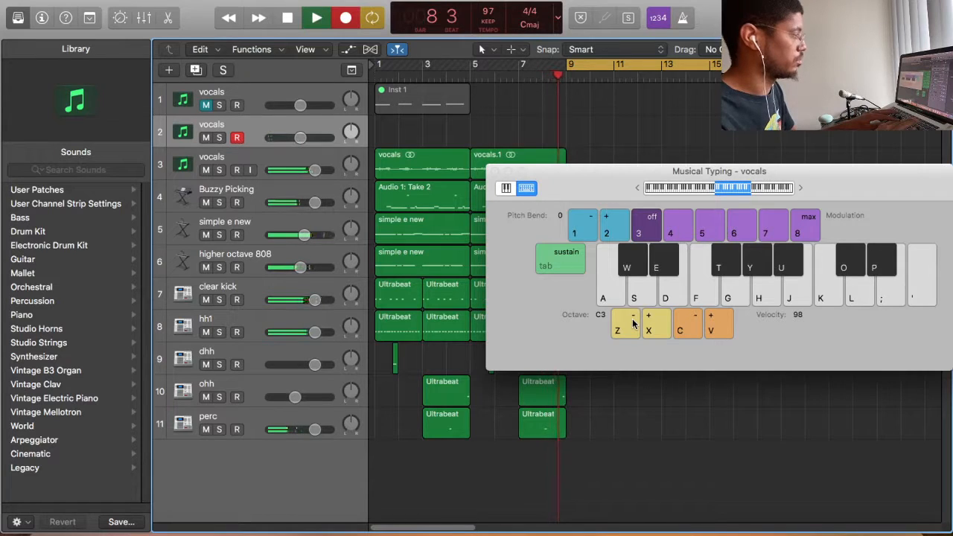
key(h)
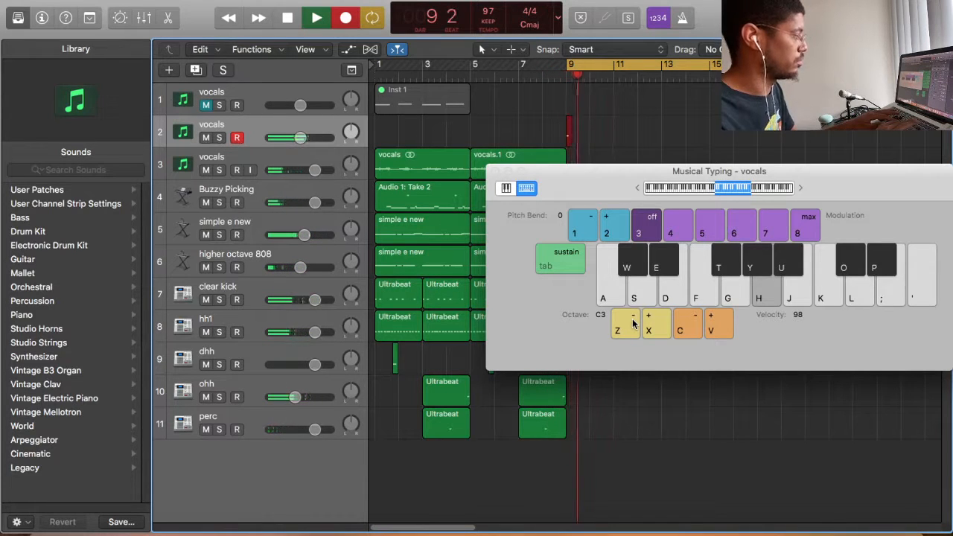
key(g)
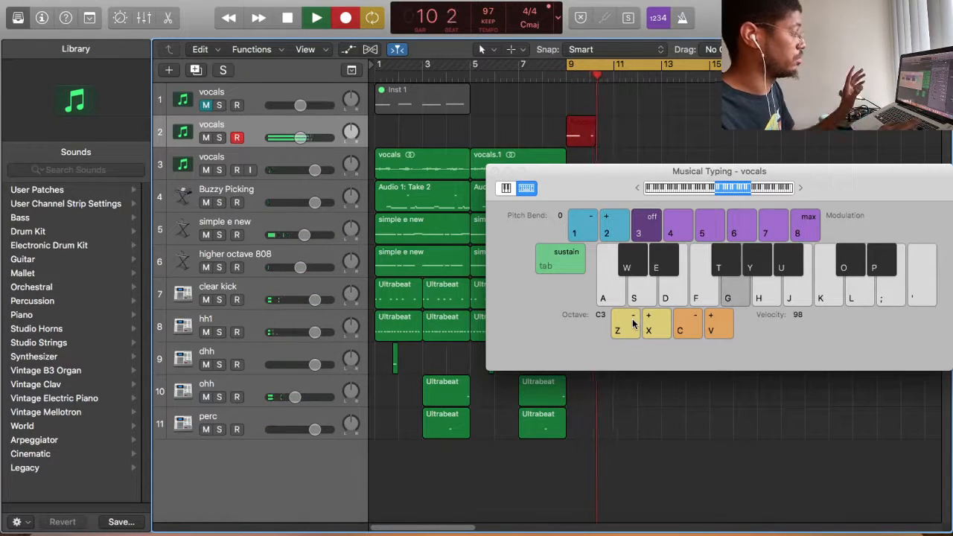
key(h)
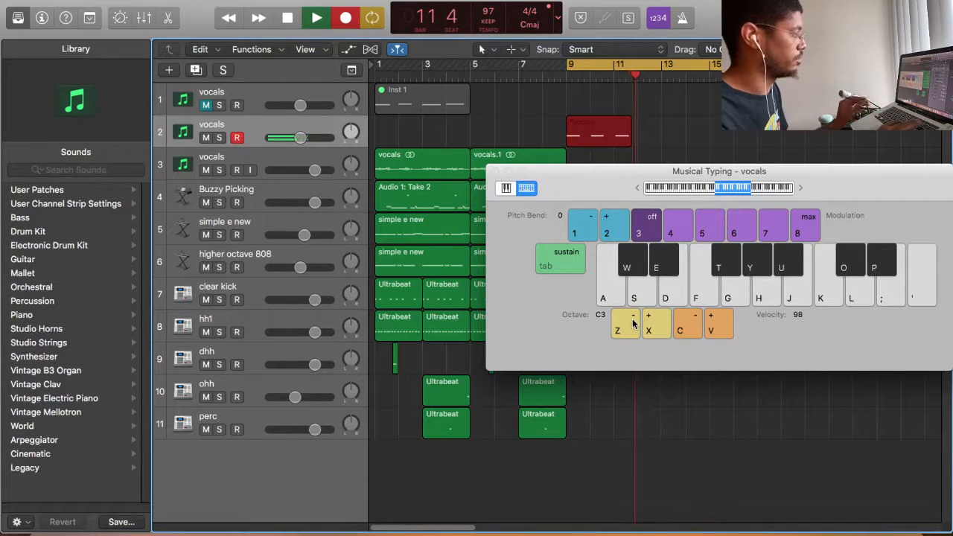
key(g)
key(g)
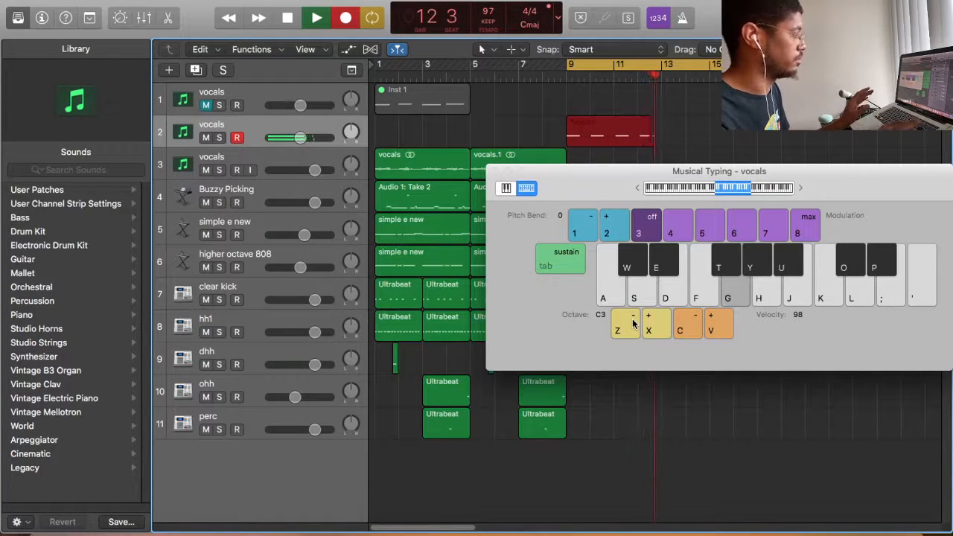
key(h)
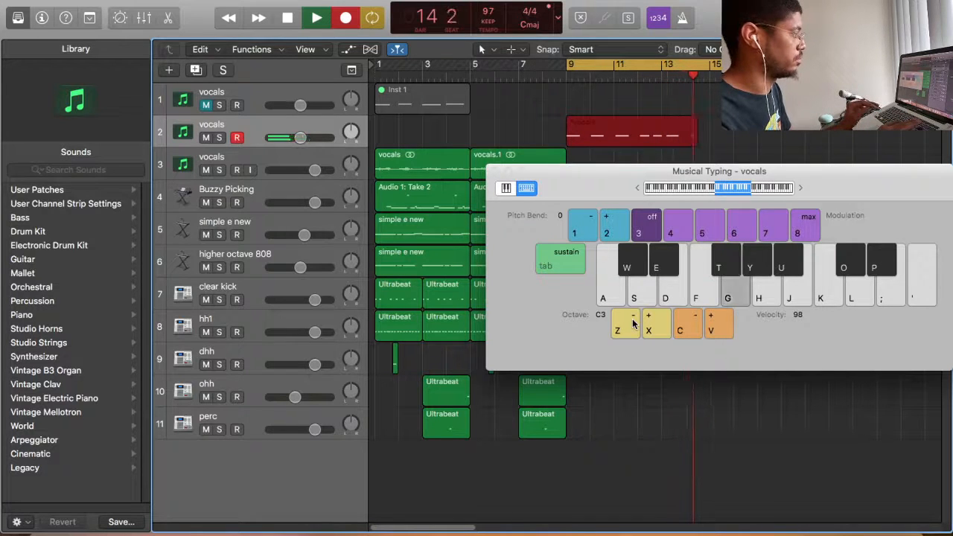
key(g)
key(space)
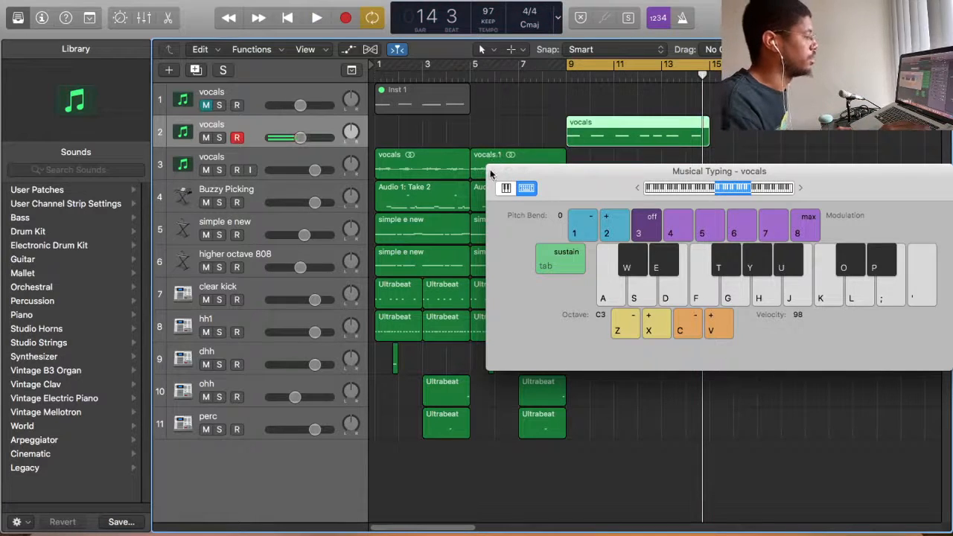
click(495, 172)
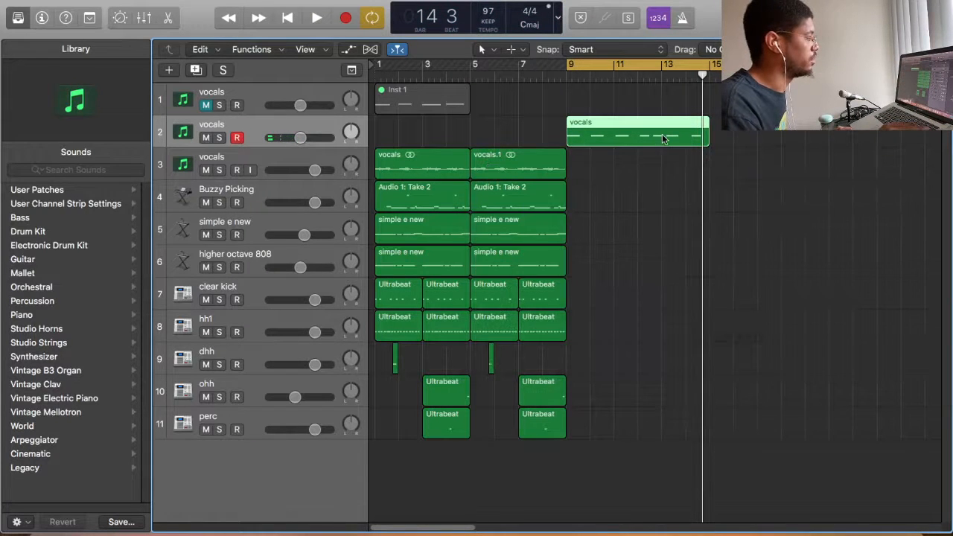
Step: Trim the recorded vocals region to four bars and quantize all its notes to 1/16 in the Piano Roll
drag(704, 136, 659, 139)
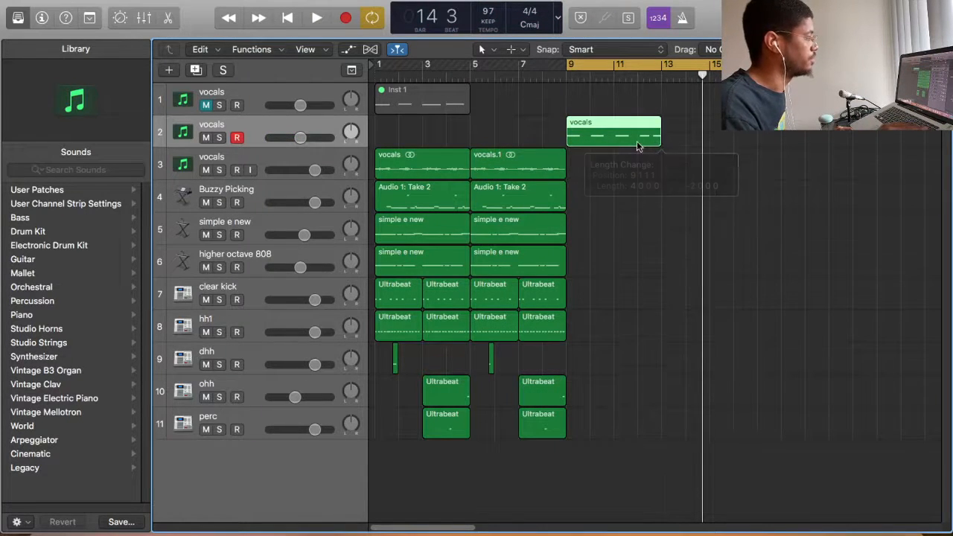
double_click(637, 141)
key(super+a)
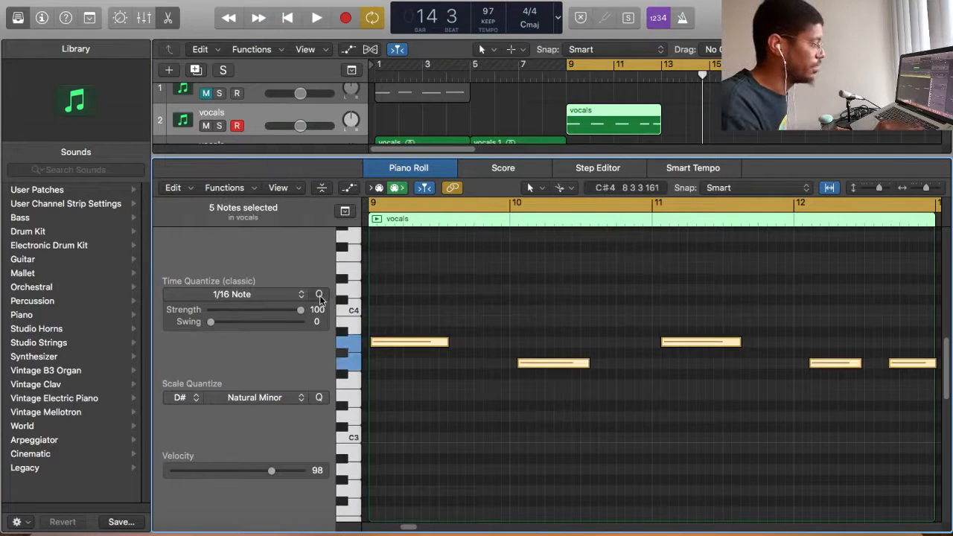
key(space)
click(526, 374)
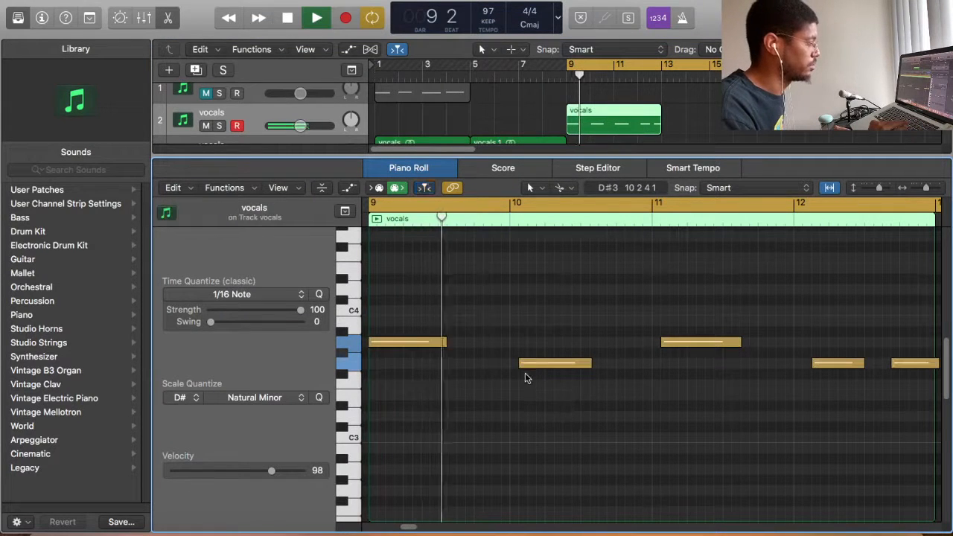
Step: Extend the second and third vocals notes back to bars 10 and 11, and move the last two notes earlier to start at bar 12
drag(521, 364, 511, 365)
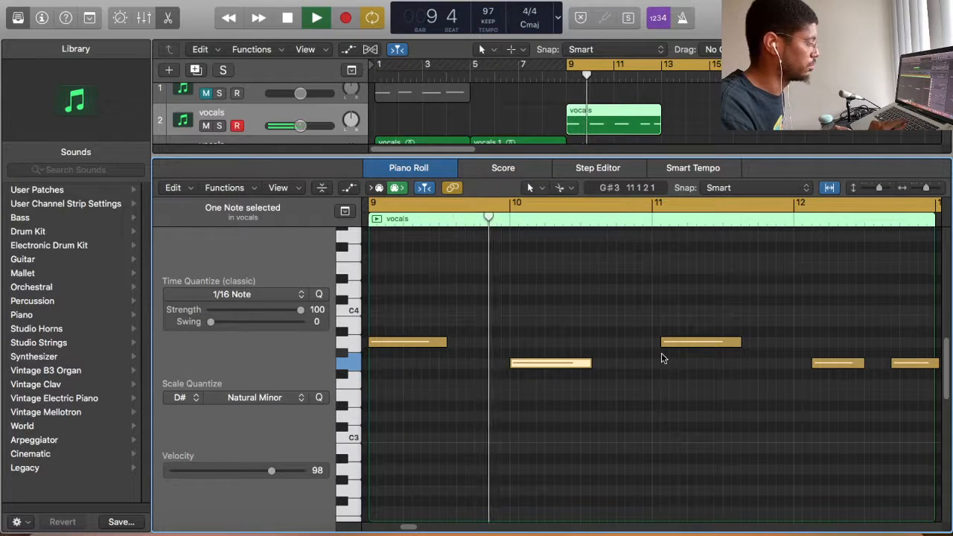
drag(662, 344, 654, 348)
click(771, 388)
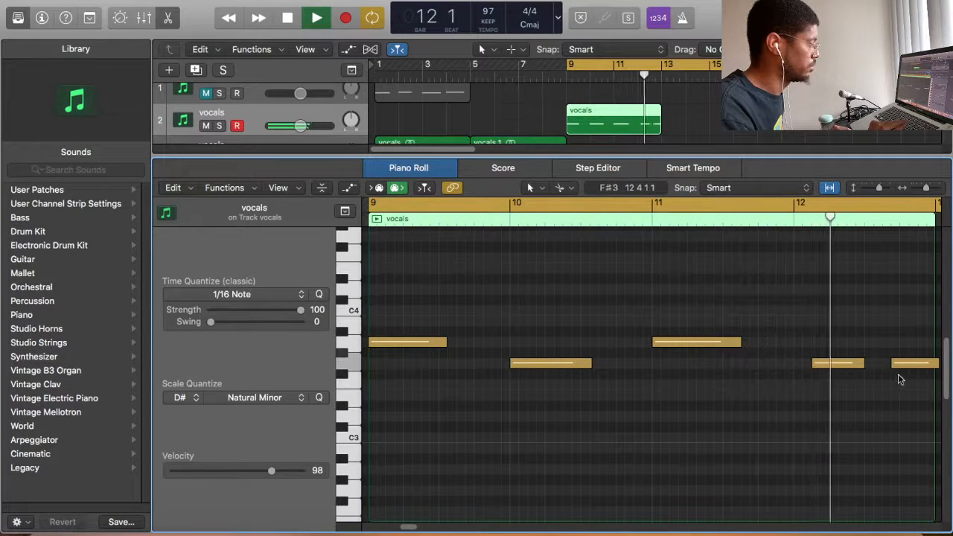
drag(928, 380, 804, 368)
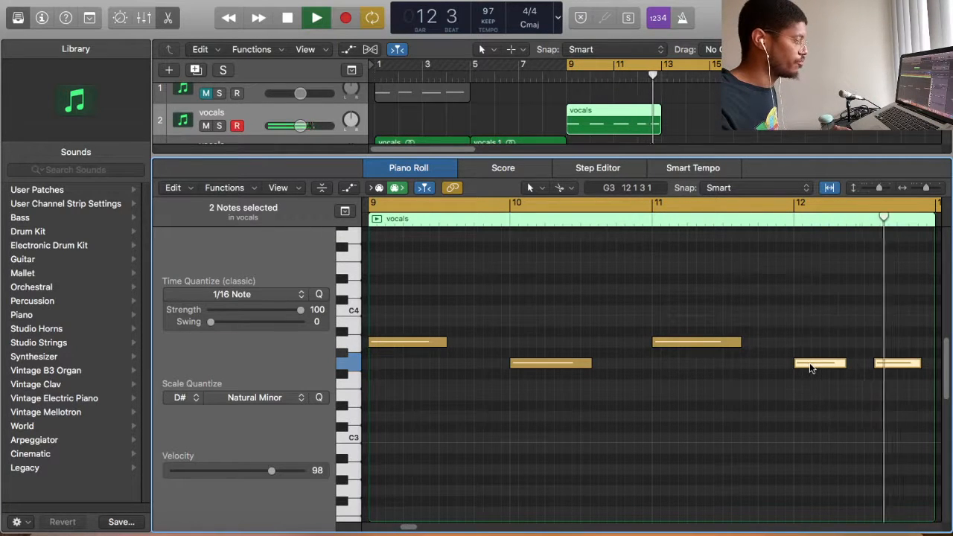
Step: Move the last note of the vocals region down to E3 and slightly earlier, and play back the phrase
drag(885, 365, 876, 397)
key(space)
key(space)
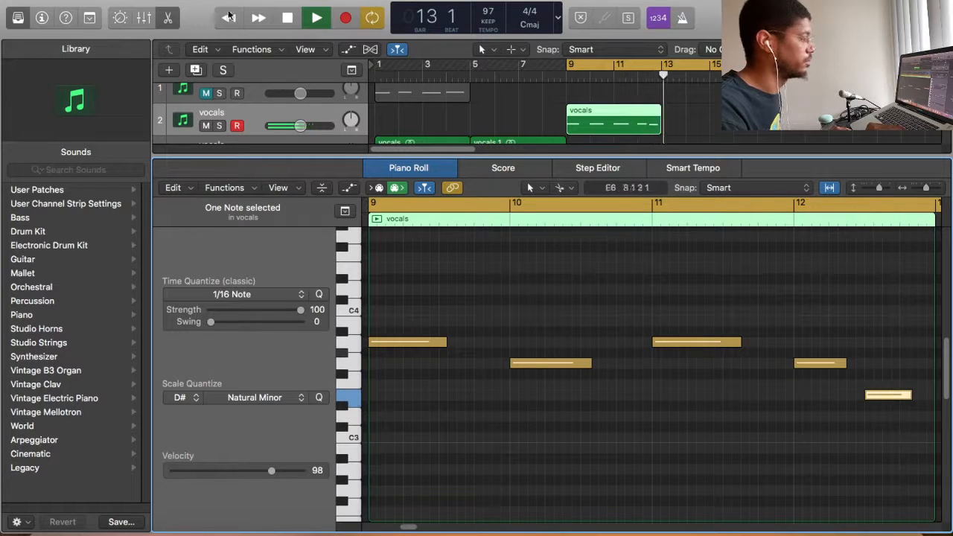
key(space)
Step: Join the vocals region with a copy at bar 13 into one eight-bar region, and duplicate it at bar 17
key(p)
key(space)
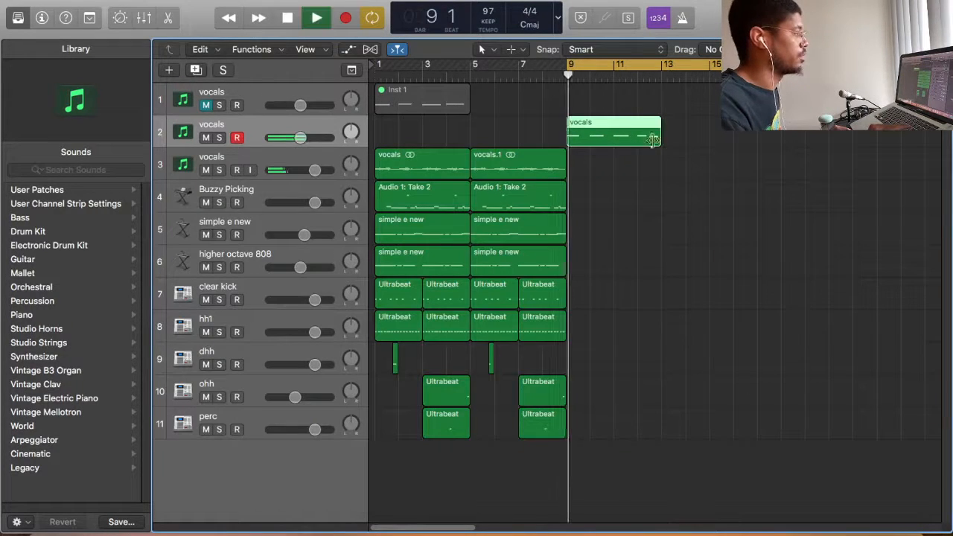
key(space)
drag(627, 134, 730, 172)
click(648, 129)
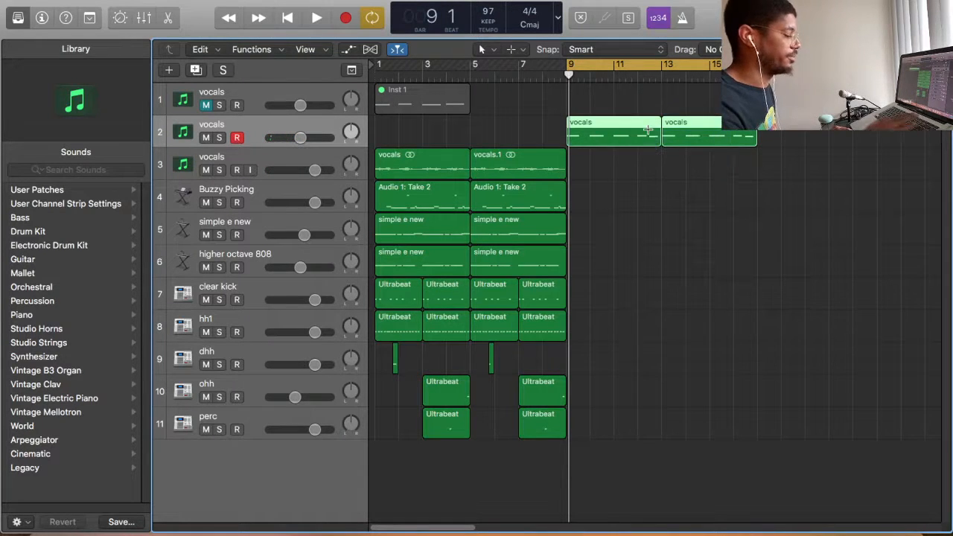
drag(658, 140, 832, 133)
key(c)
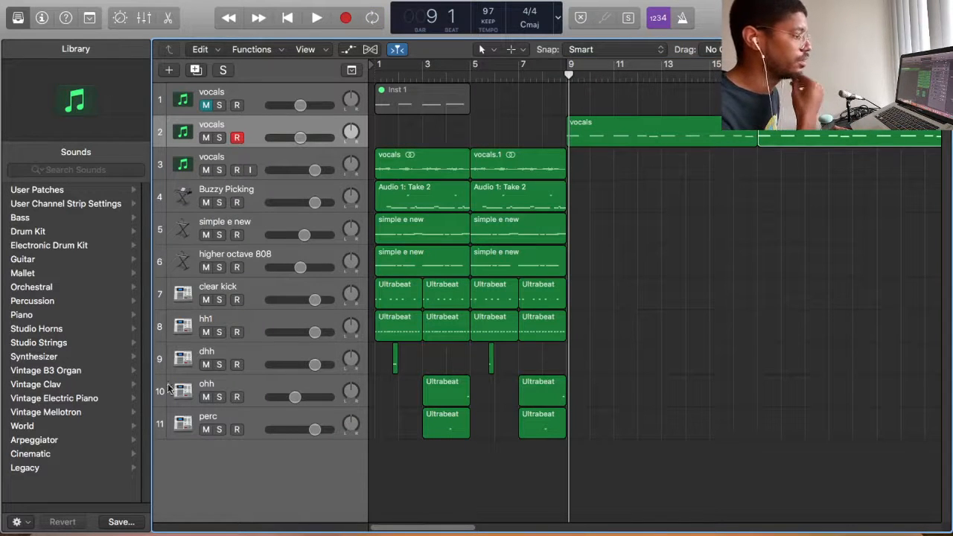
Step: Create a new software instrument track below the dhh track and set the cycle range to bars 1 to 9
click(237, 365)
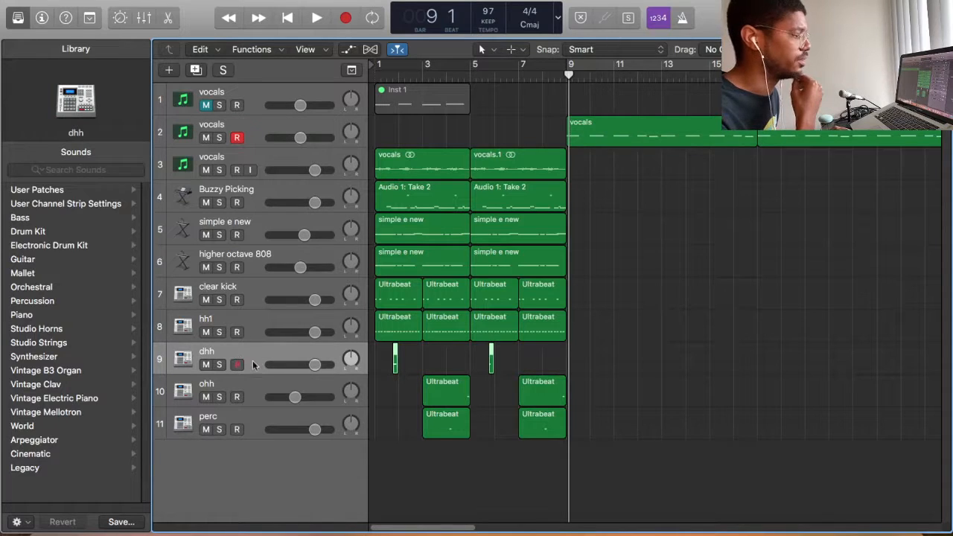
click(160, 0)
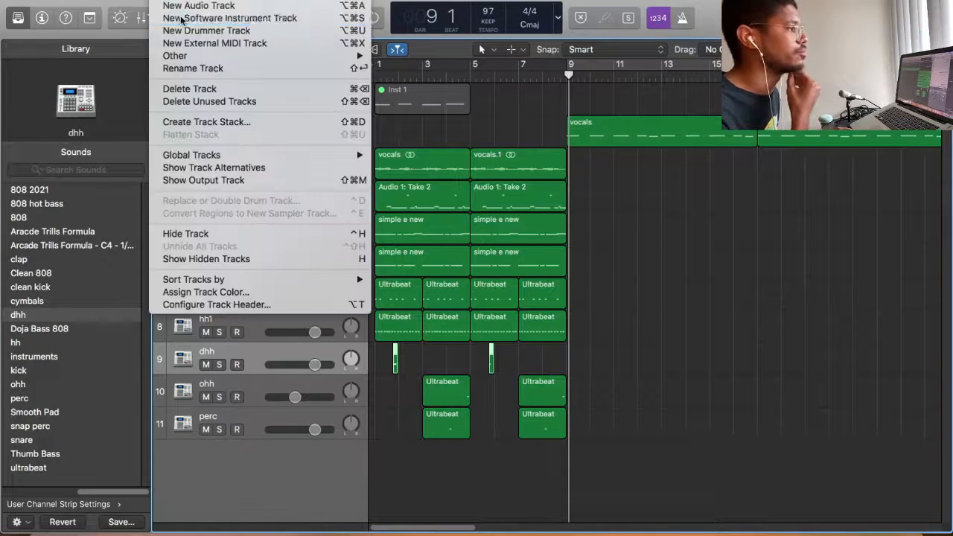
click(224, 17)
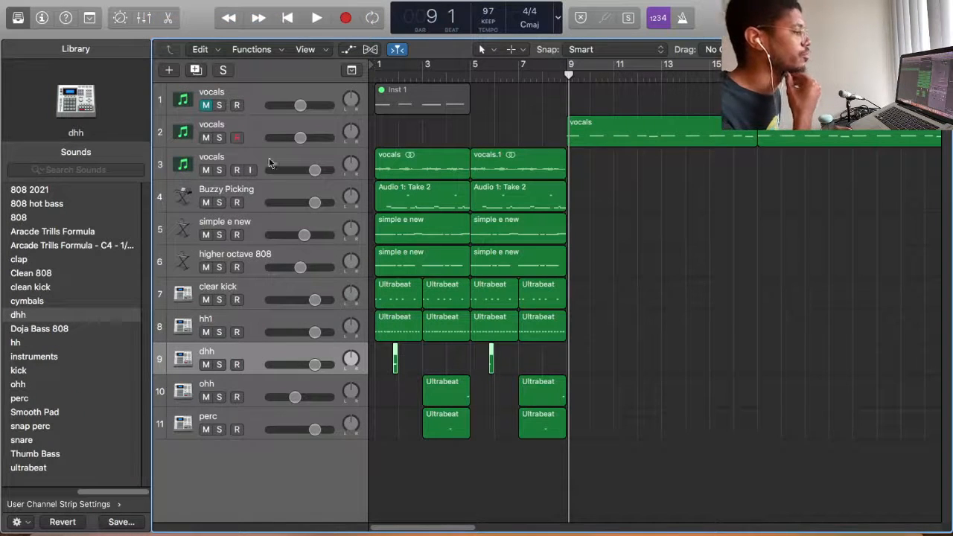
click(558, 72)
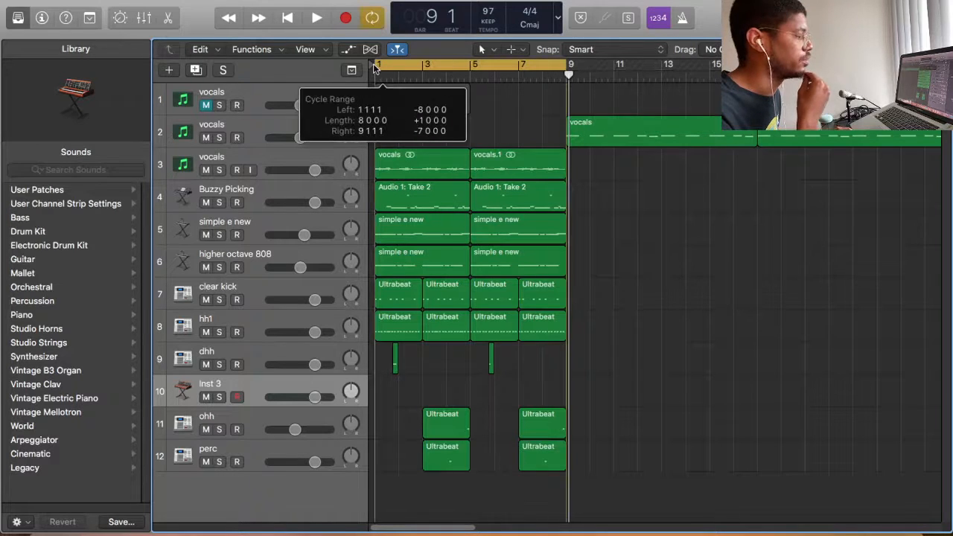
Step: Load the snare channel strip setting on the new instrument track and choose the snare 2 preset in its Ultrabeat plug-in
click(41, 18)
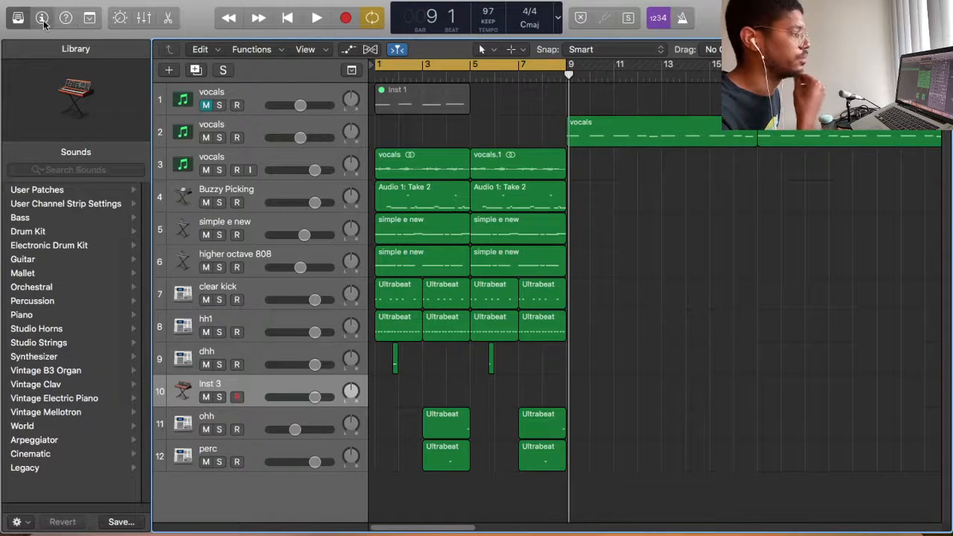
click(18, 21)
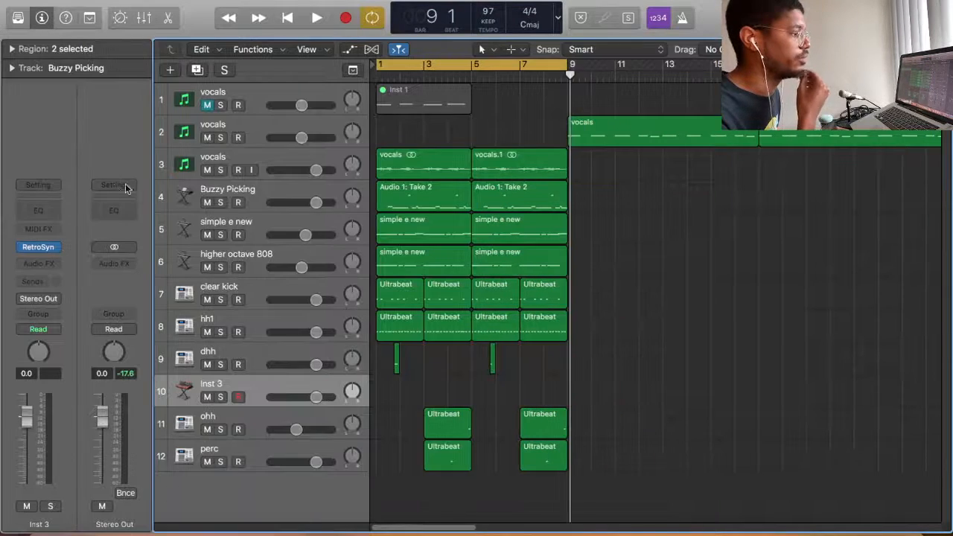
click(50, 189)
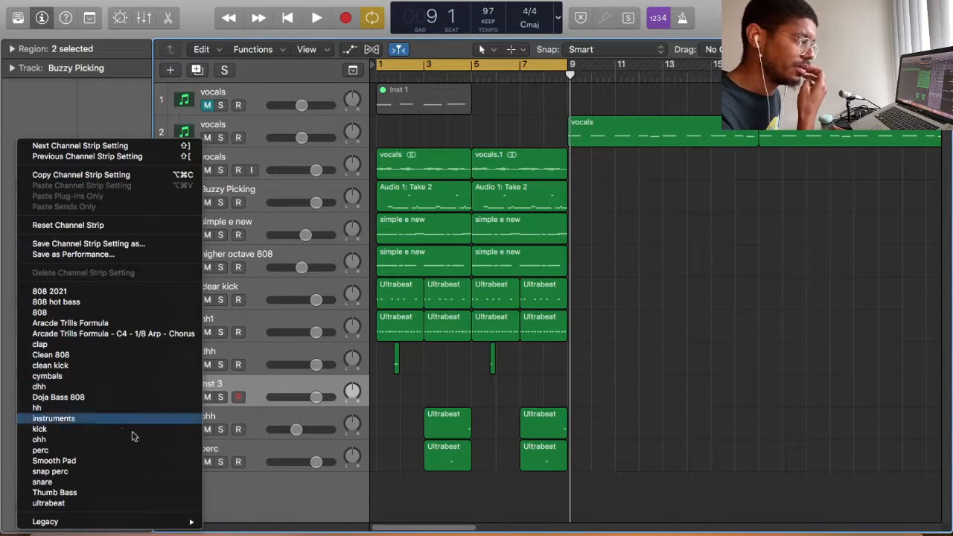
click(119, 482)
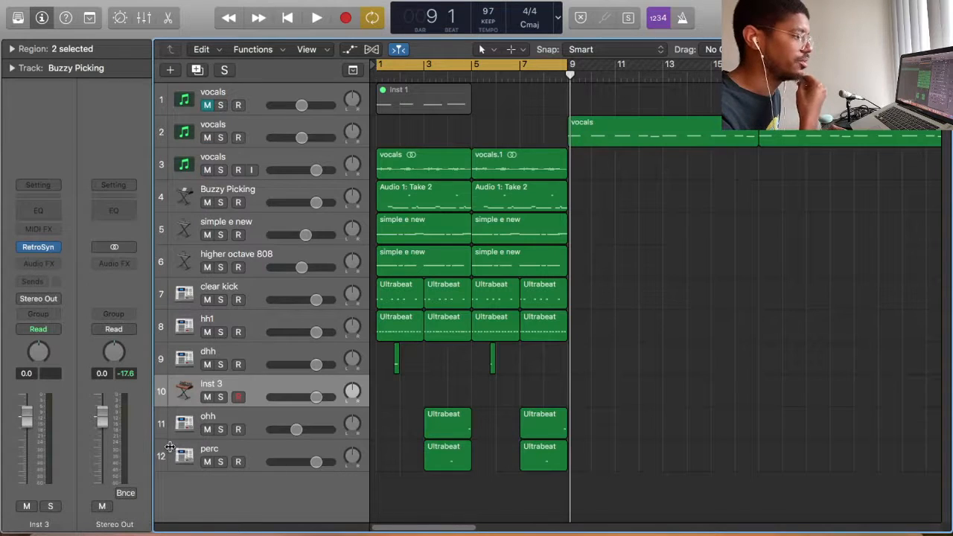
click(41, 247)
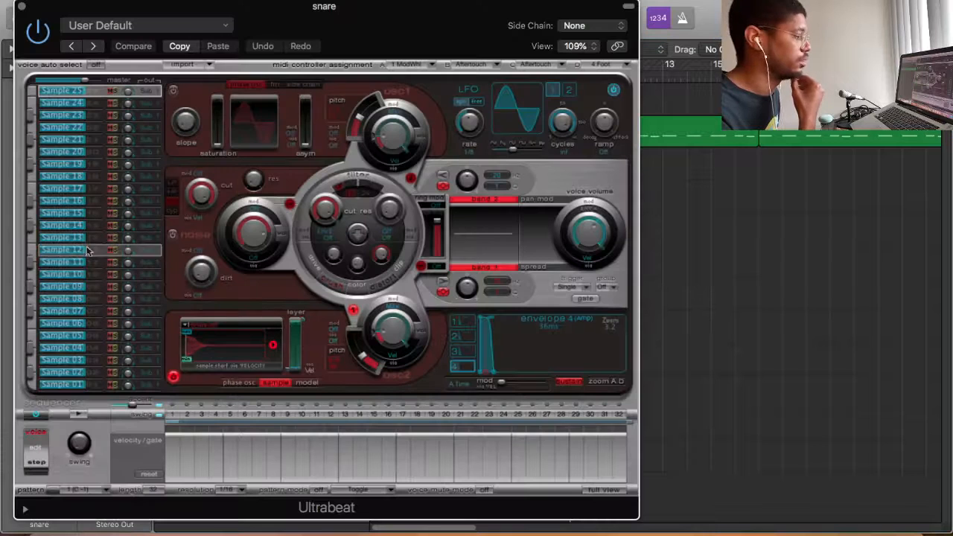
click(177, 30)
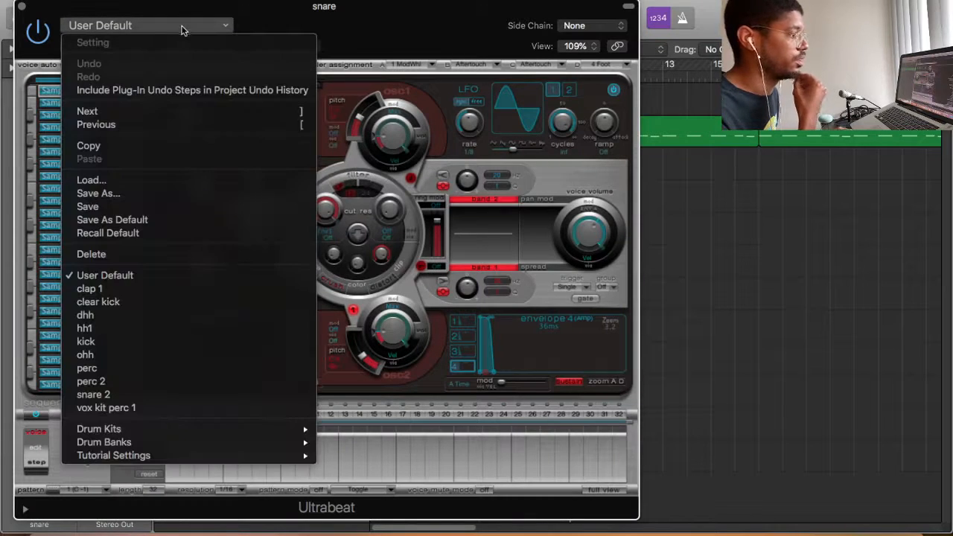
click(139, 395)
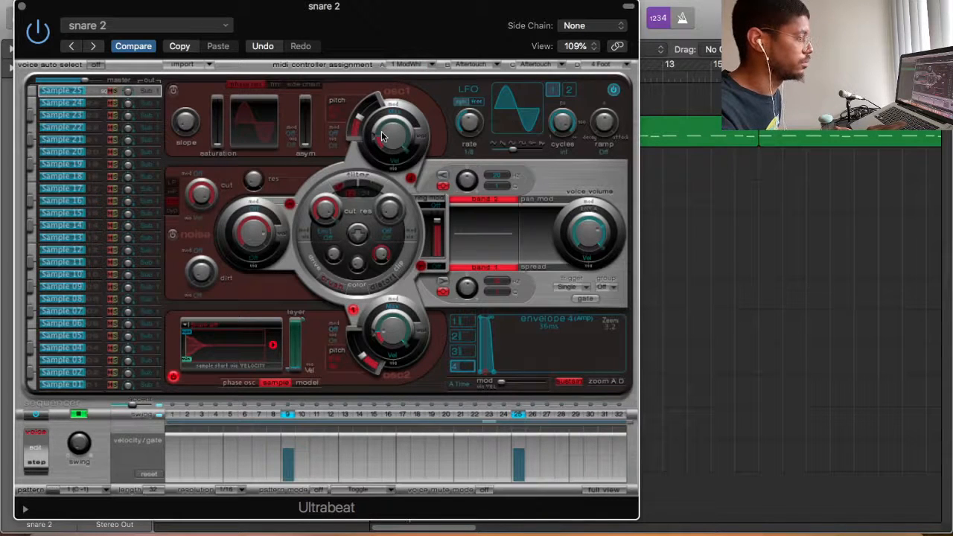
Step: Try the 1/8 resolution in the snare 2 step sequencer and set it back to 1/16
click(232, 490)
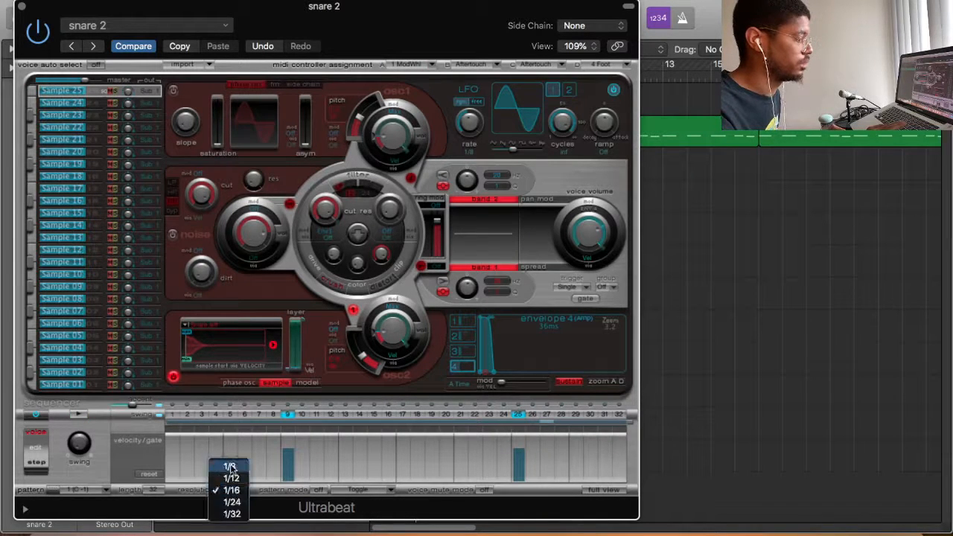
click(231, 465)
click(228, 491)
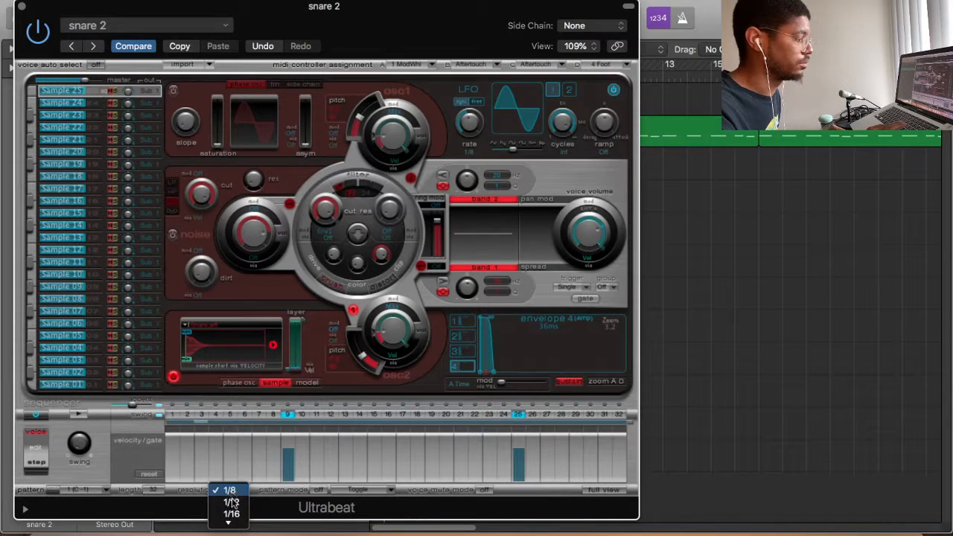
click(235, 507)
Step: Place the snare 2 hits on sequencer steps 5 and 13 and remove those on steps 9 and 25, checking against playback
key(space)
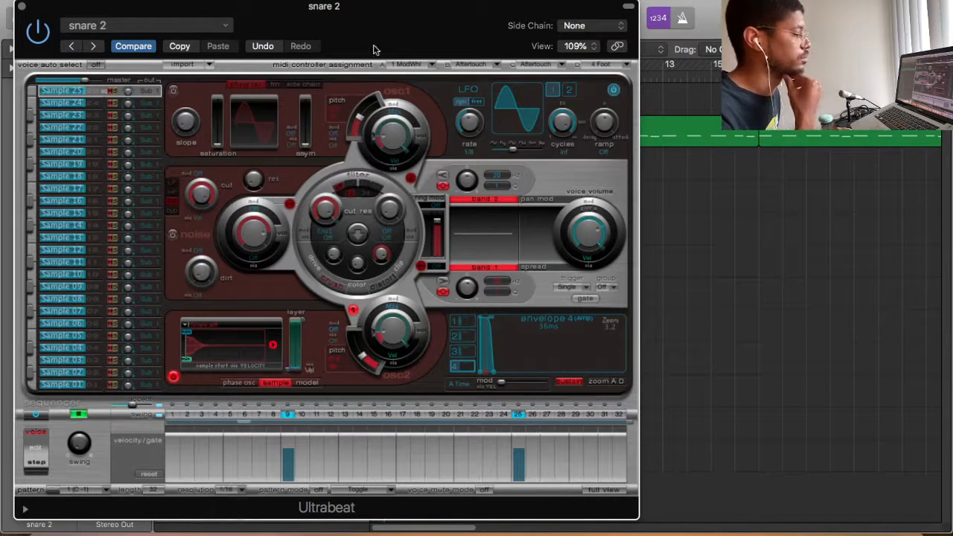
drag(387, 34, 683, 6)
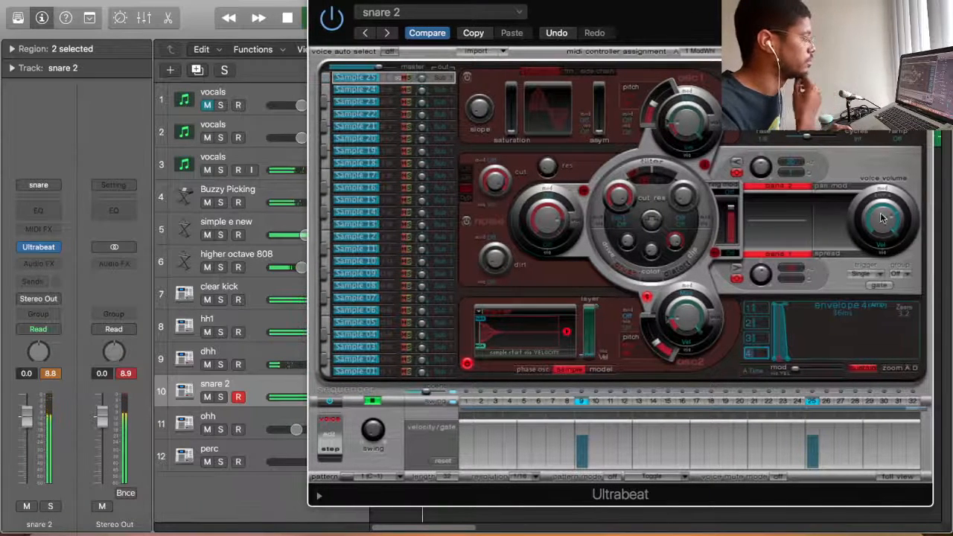
key(space)
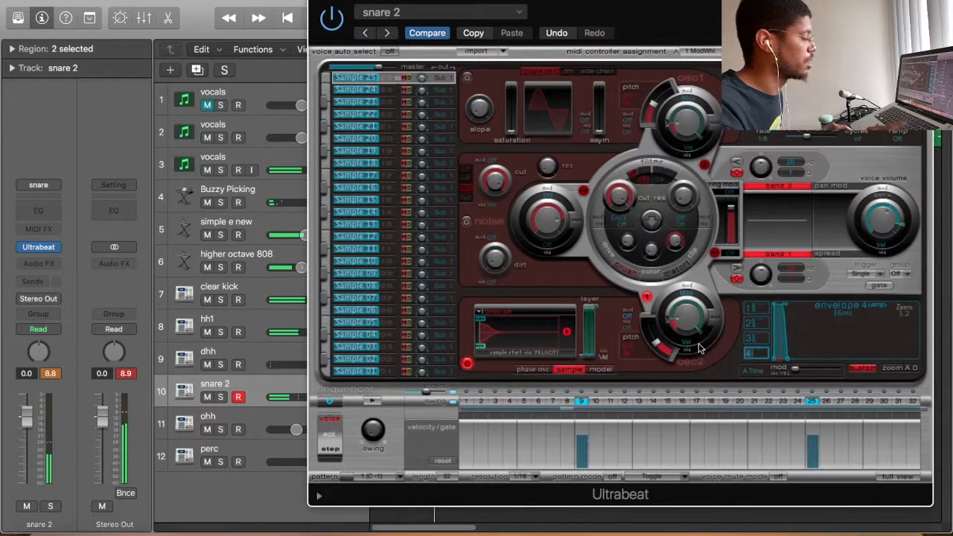
key(space)
click(525, 406)
key(space)
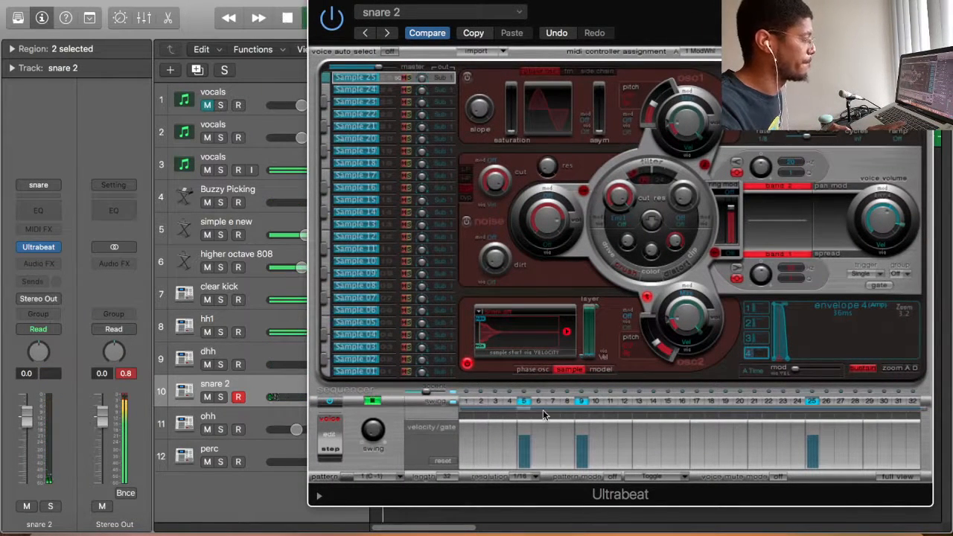
click(579, 405)
key(space)
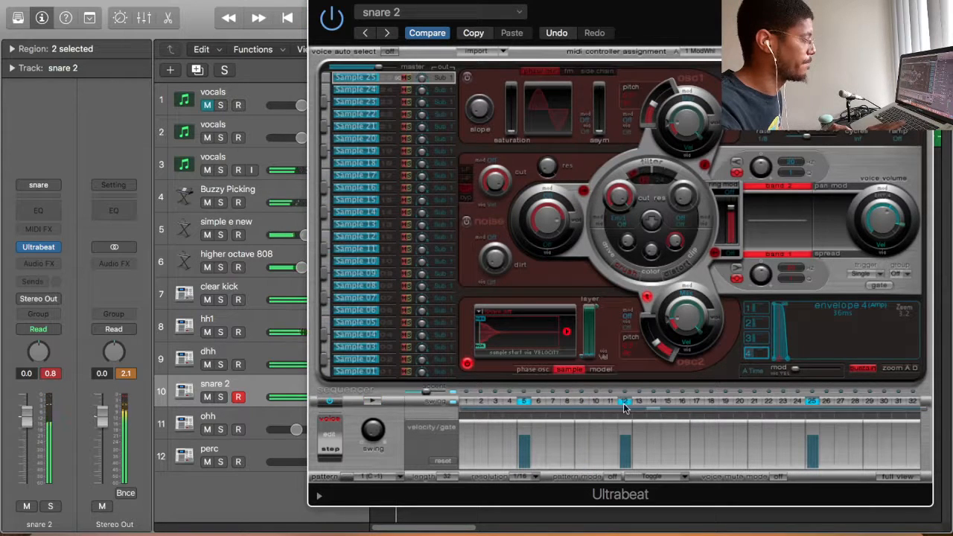
key(space)
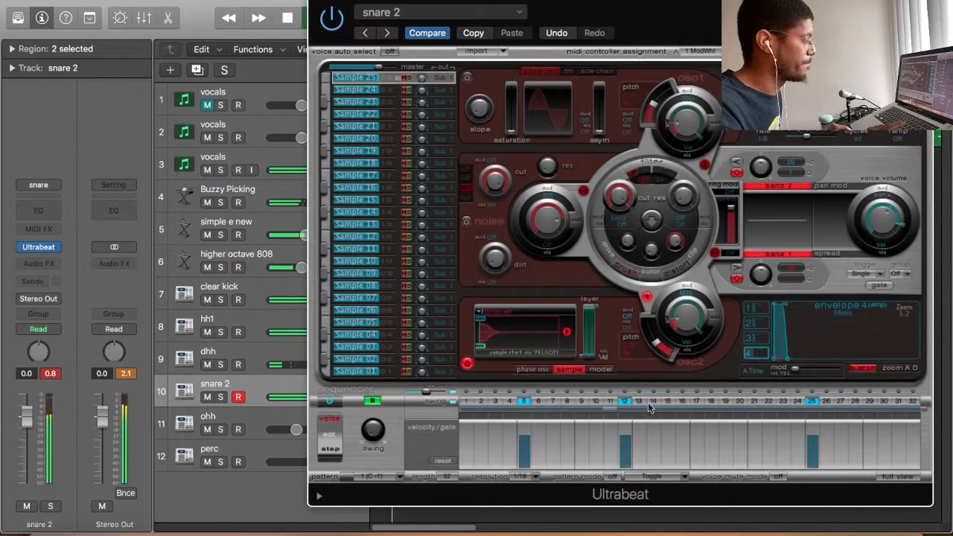
click(638, 403)
key(space)
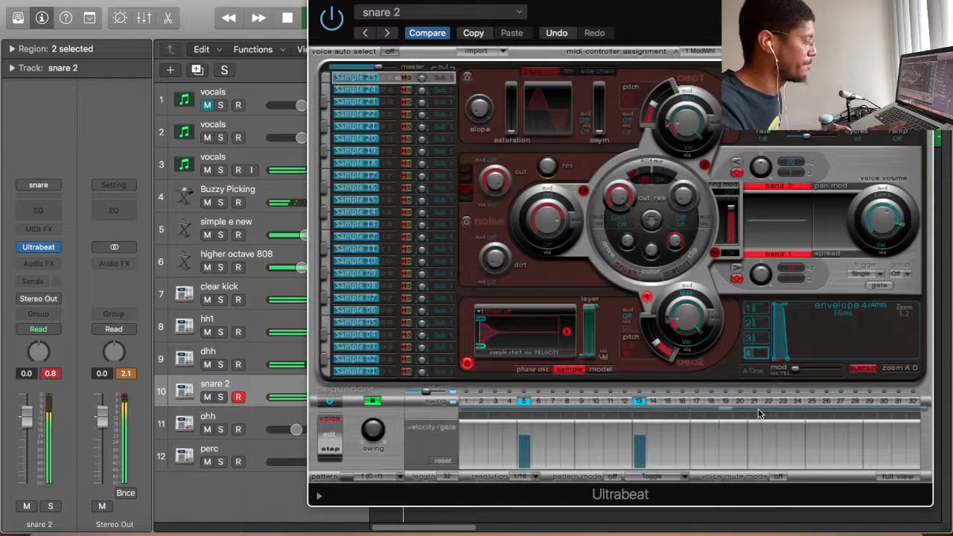
key(space)
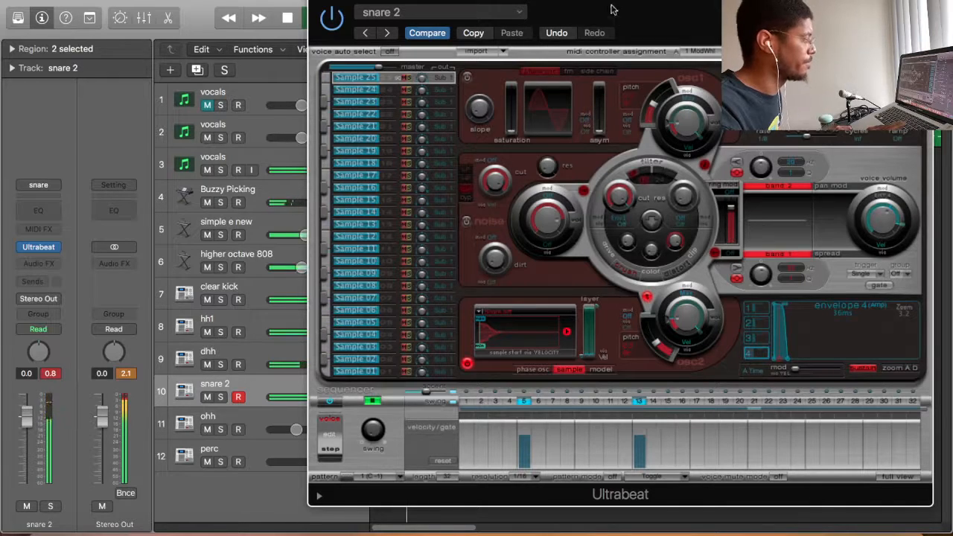
Step: Shift both dhh regions about one beat earlier and play the loop from the start
drag(612, 9, 765, 418)
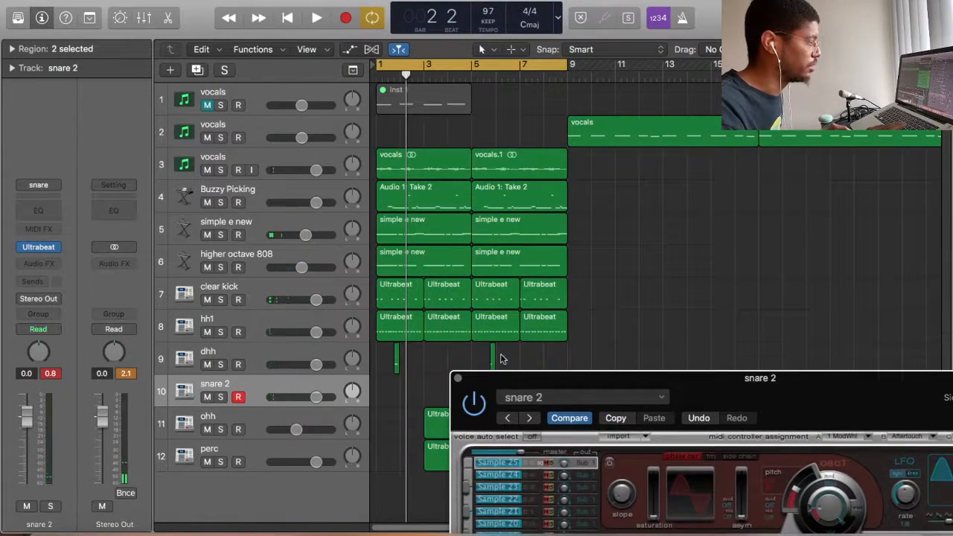
drag(516, 354, 391, 365)
key(Return)
key(space)
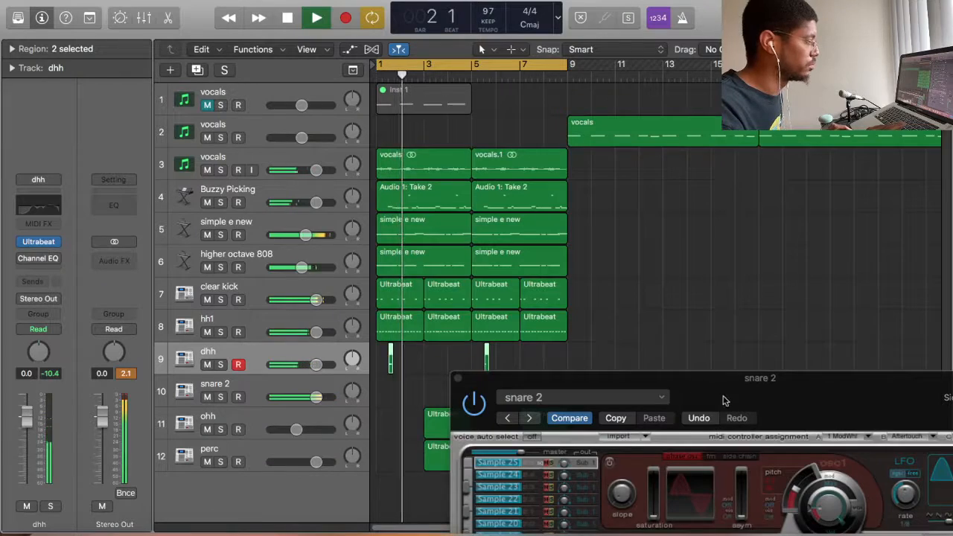
Step: Add snare 2 hits on steps 21, 27 and 29 of the Ultrabeat sequencer while listening to the loop
drag(723, 400, 495, 58)
key(space)
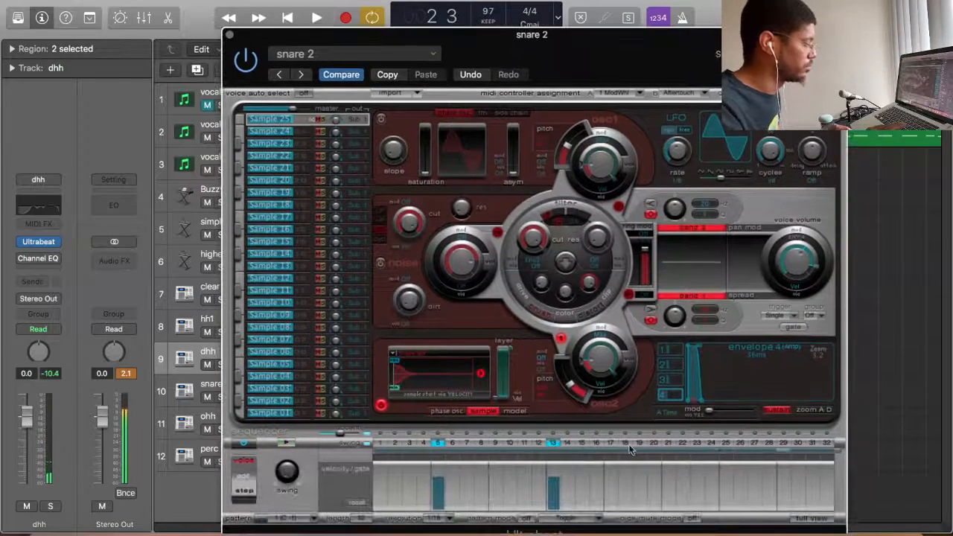
click(668, 443)
key(space)
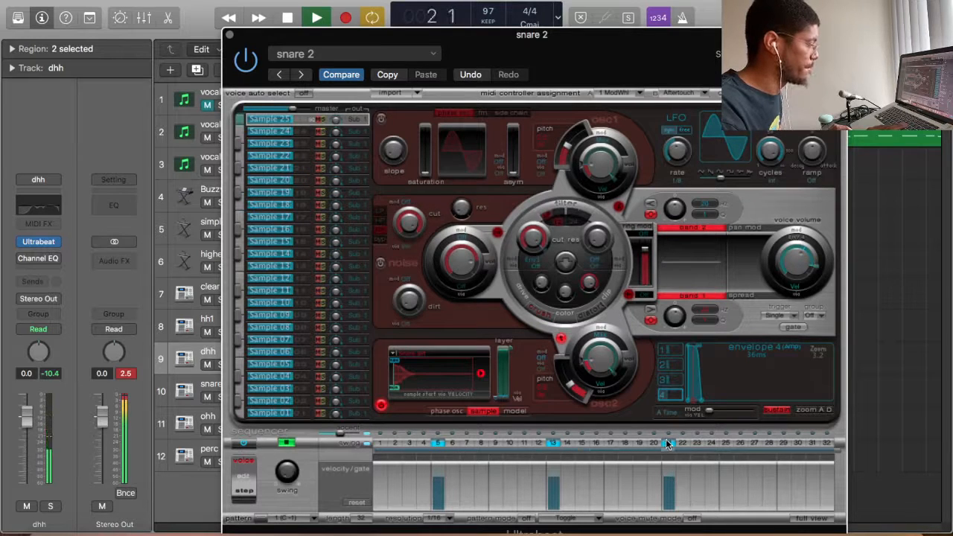
key(space)
key(space)
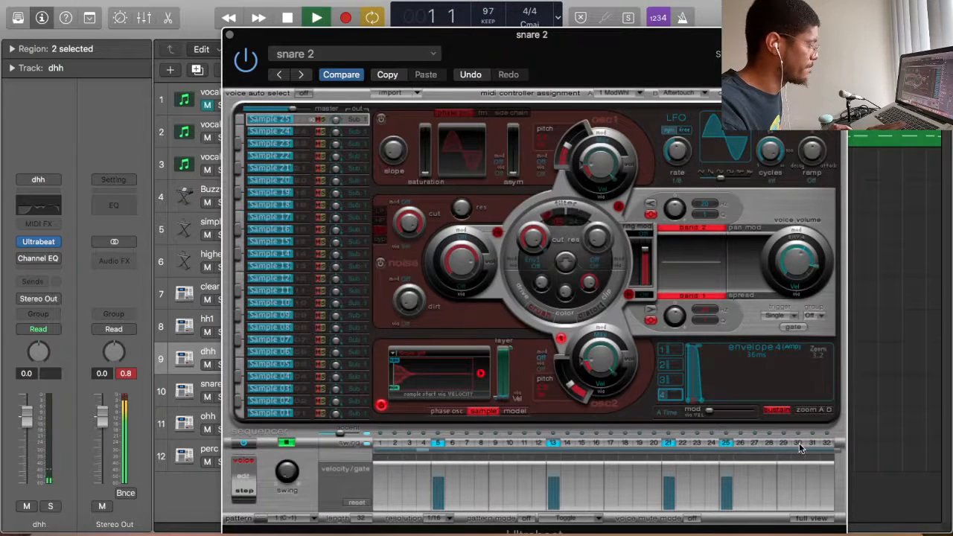
click(783, 443)
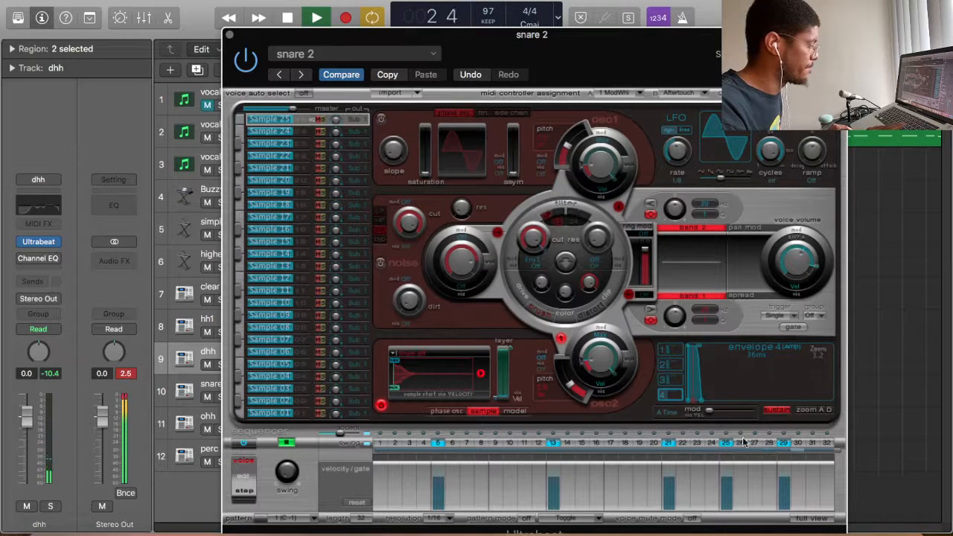
click(749, 442)
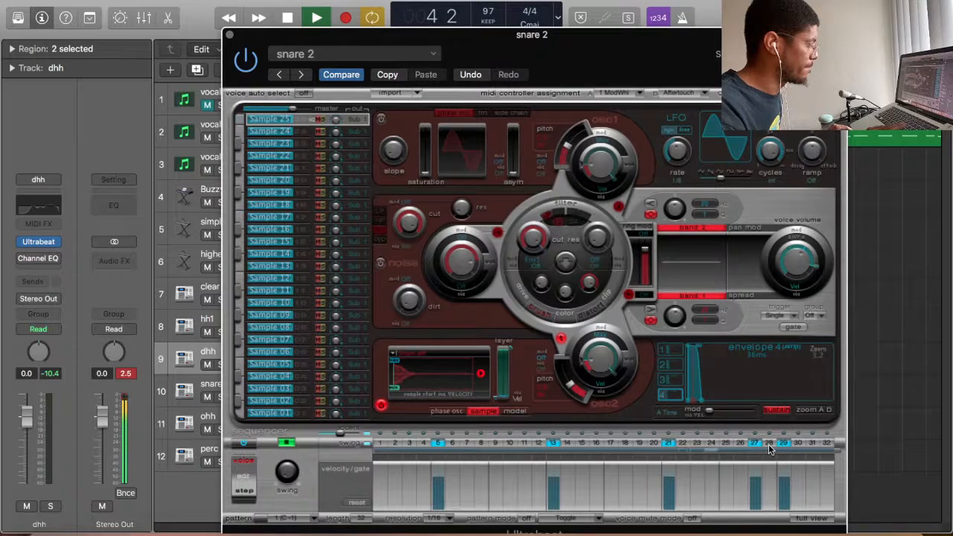
Step: Remove the snare 2 hit on sequencer step 27, add one on step 24, and stop playback
click(754, 442)
click(712, 442)
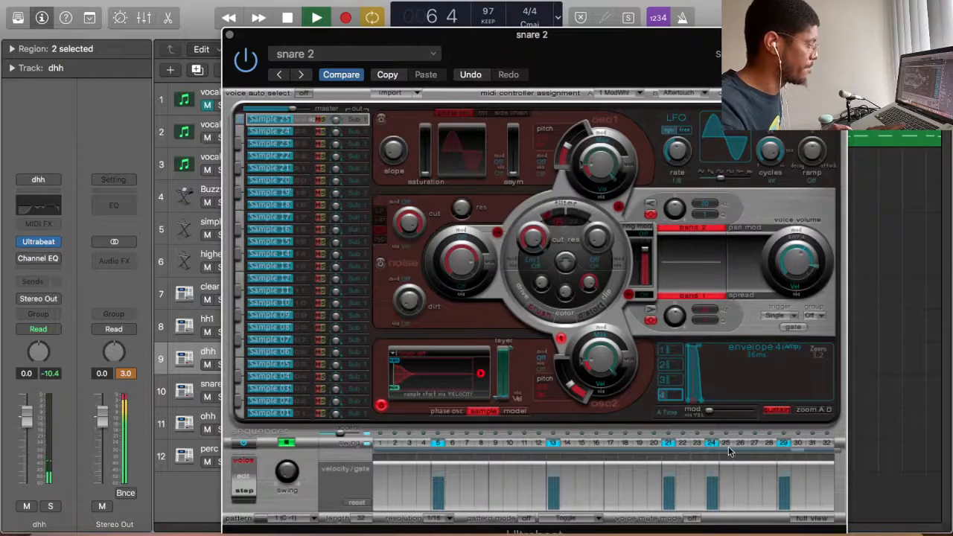
key(space)
Step: Place the Ultrabeat pattern as a region at bar 1 of the snare 2 track and repeat it through bar 8
drag(522, 34, 873, 4)
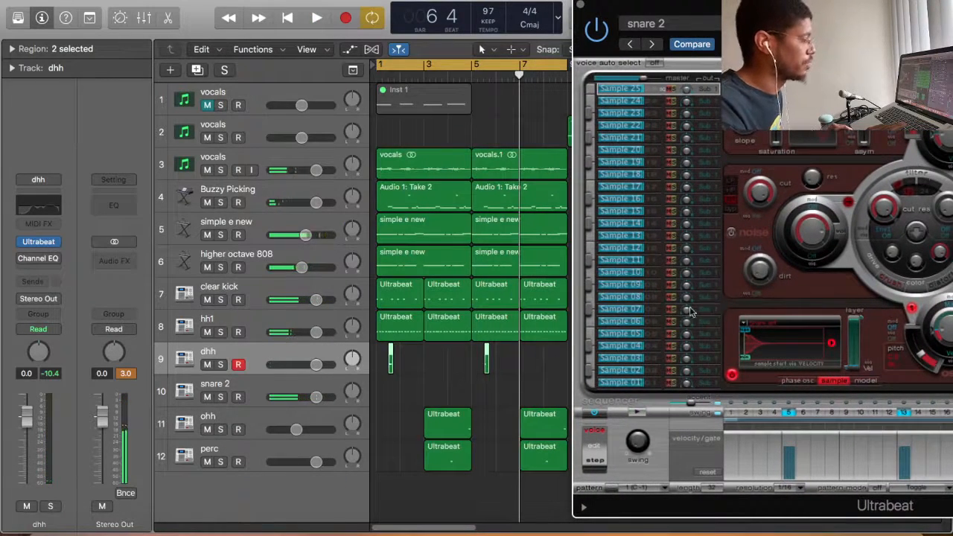
click(332, 381)
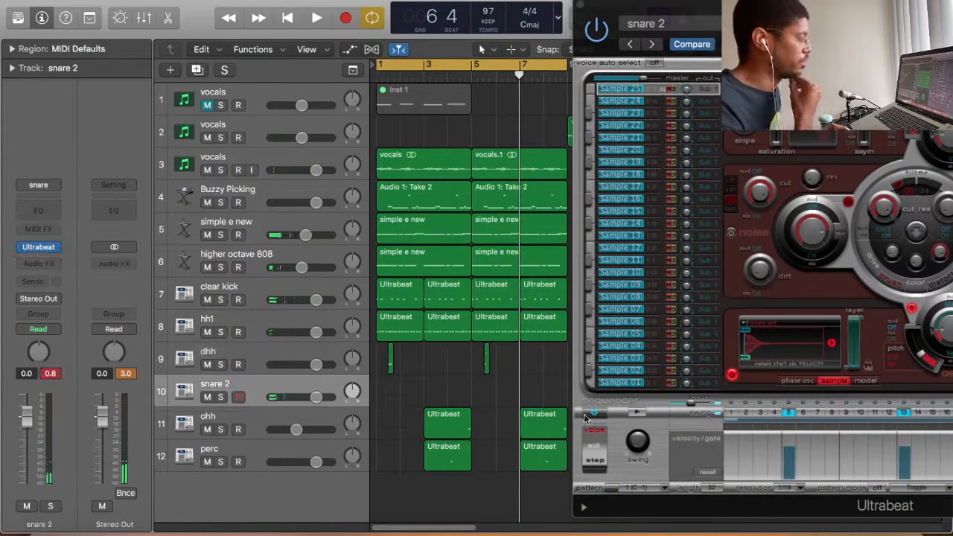
drag(654, 488, 389, 390)
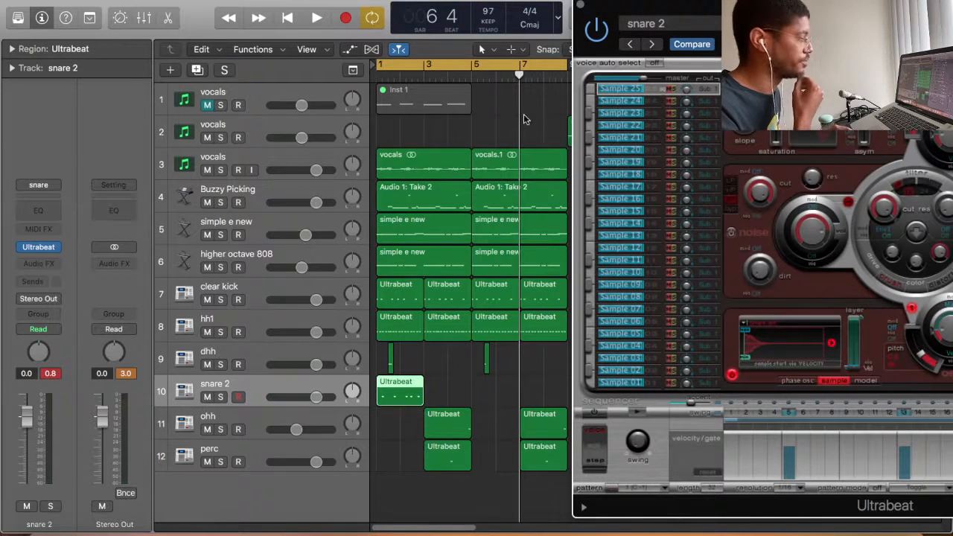
click(581, 6)
click(425, 402)
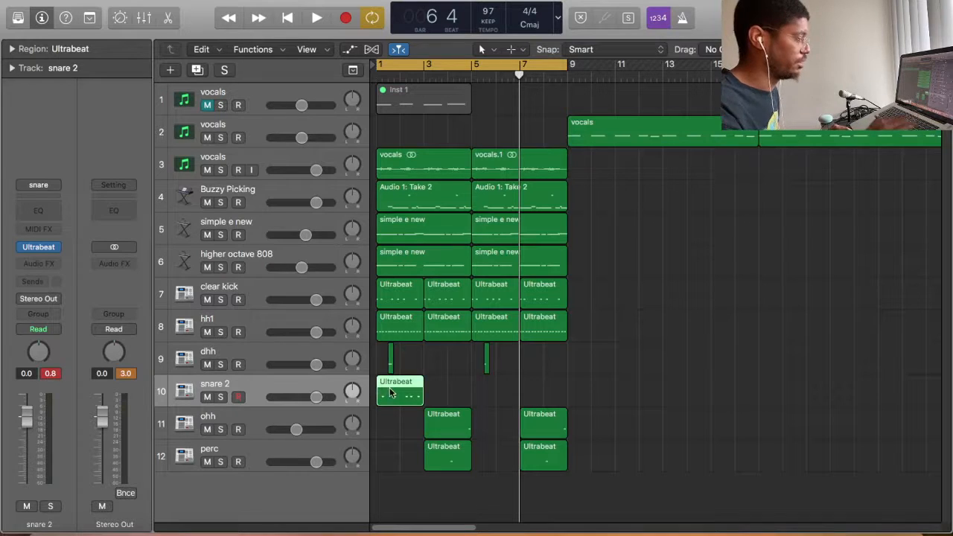
drag(409, 395, 511, 397)
Step: Lower the snare 2 track's volume to -8.4 while the loop plays
key(space)
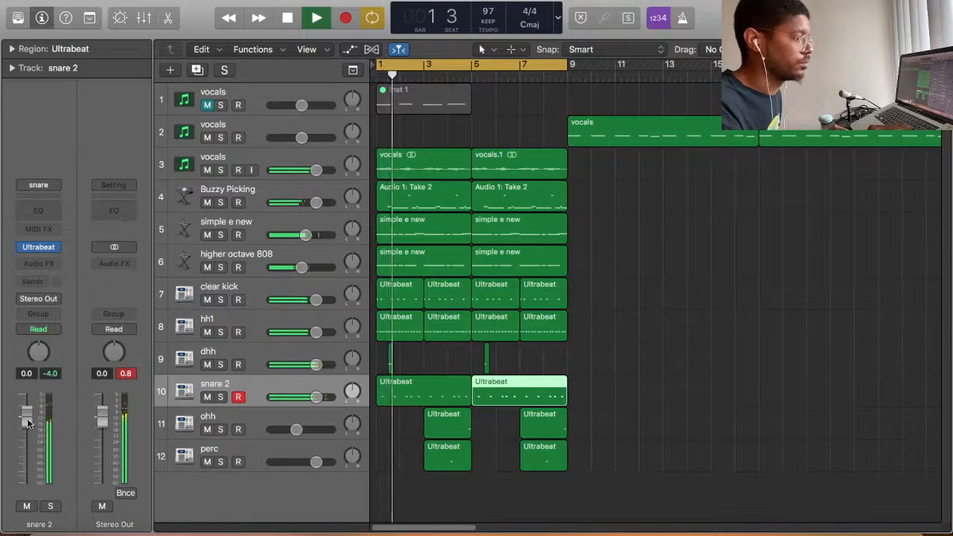
drag(27, 415, 27, 444)
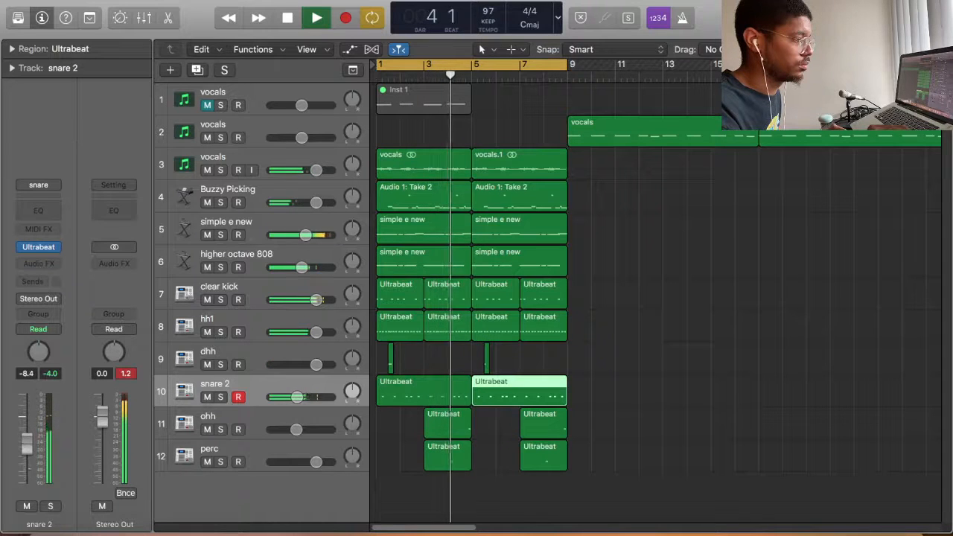
key(space)
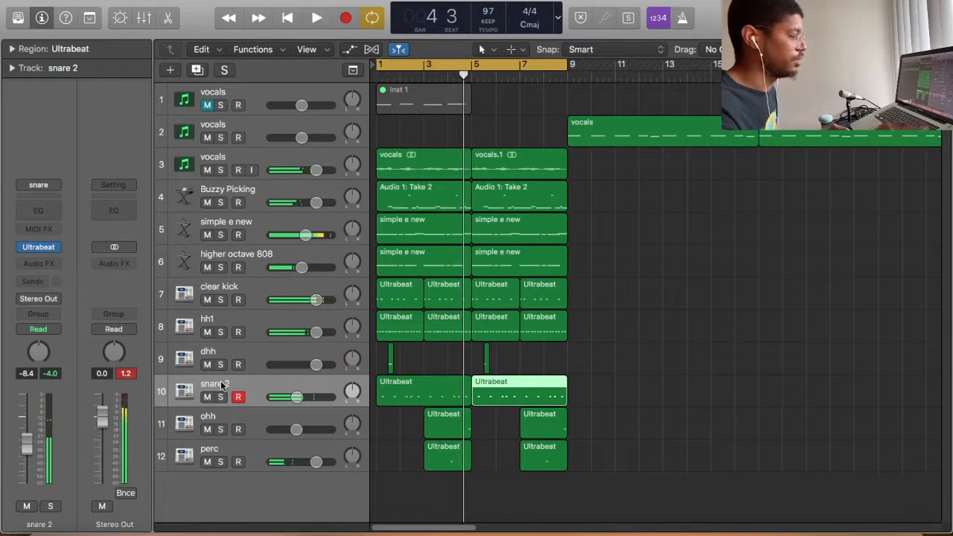
Step: Duplicate the snare 2 track and copy its two regions to bar 9 on the duplicate
key(super+d)
drag(509, 417, 645, 427)
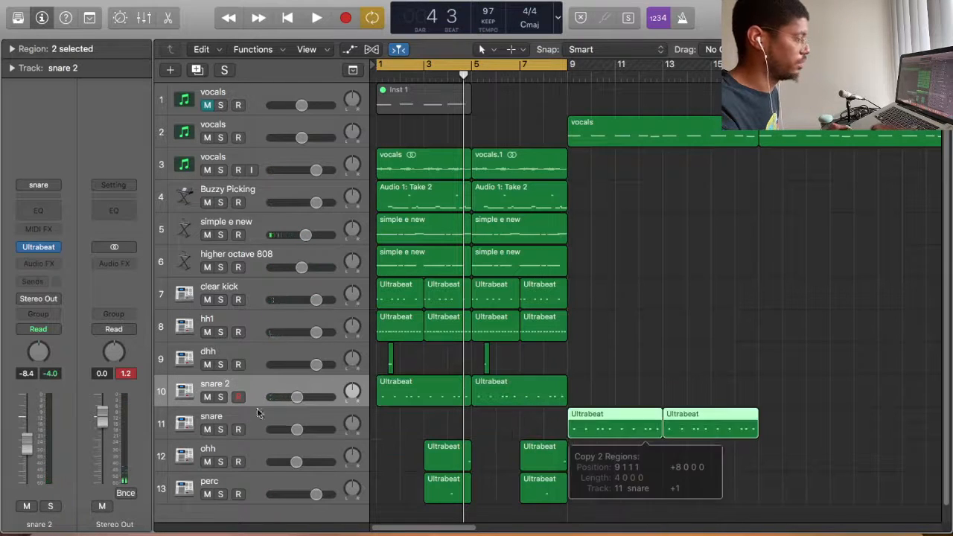
Step: Rename the duplicated snare track clap, load the clap preset on it, and check its Ultrabeat settings
double_click(211, 415)
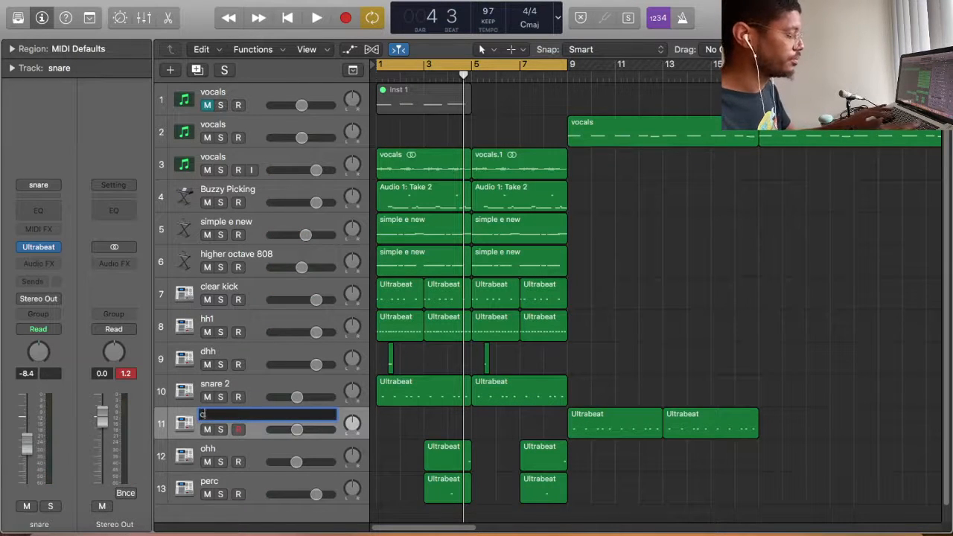
text(clap)
key(Return)
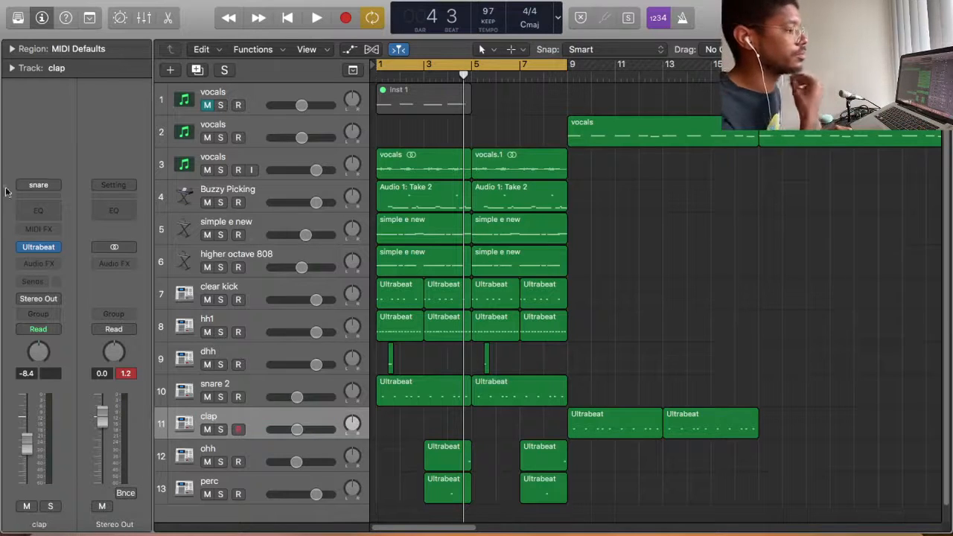
click(33, 189)
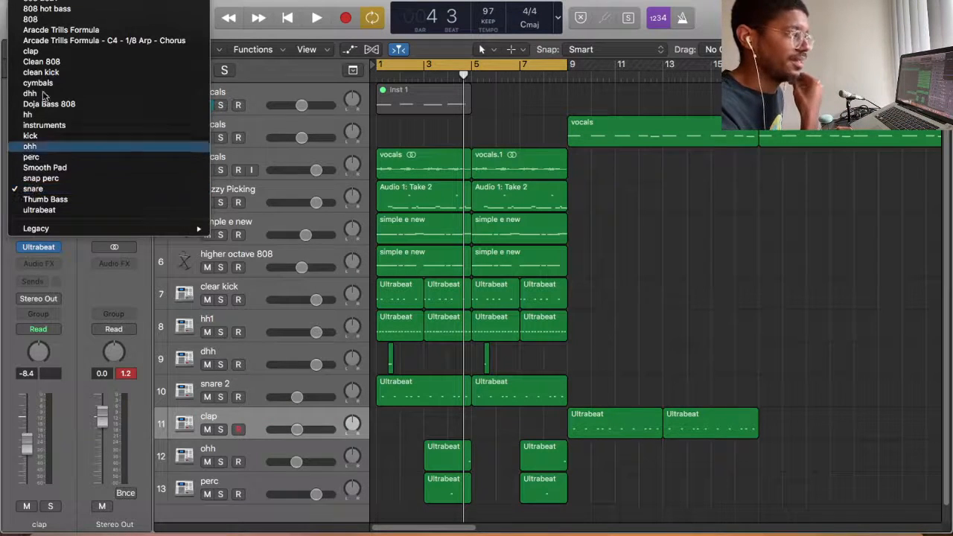
click(57, 61)
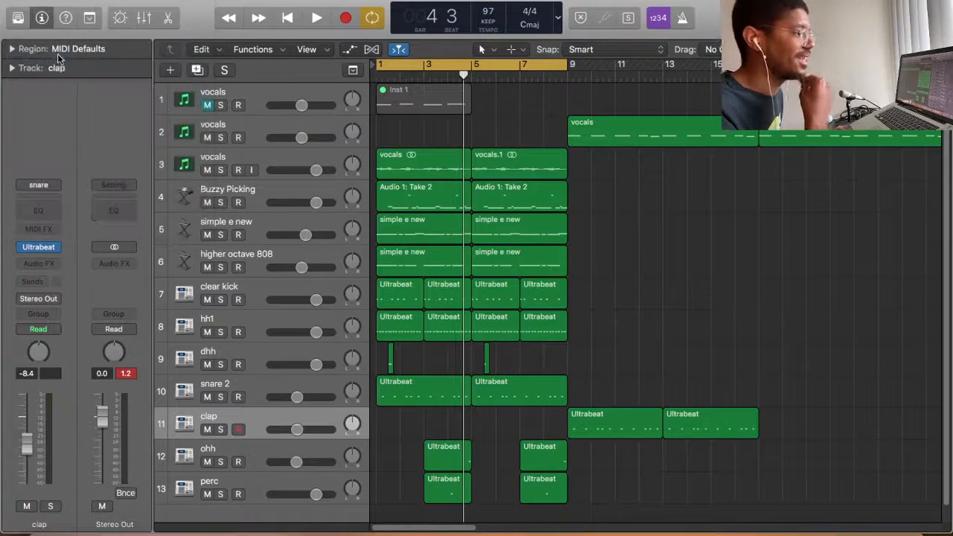
click(41, 247)
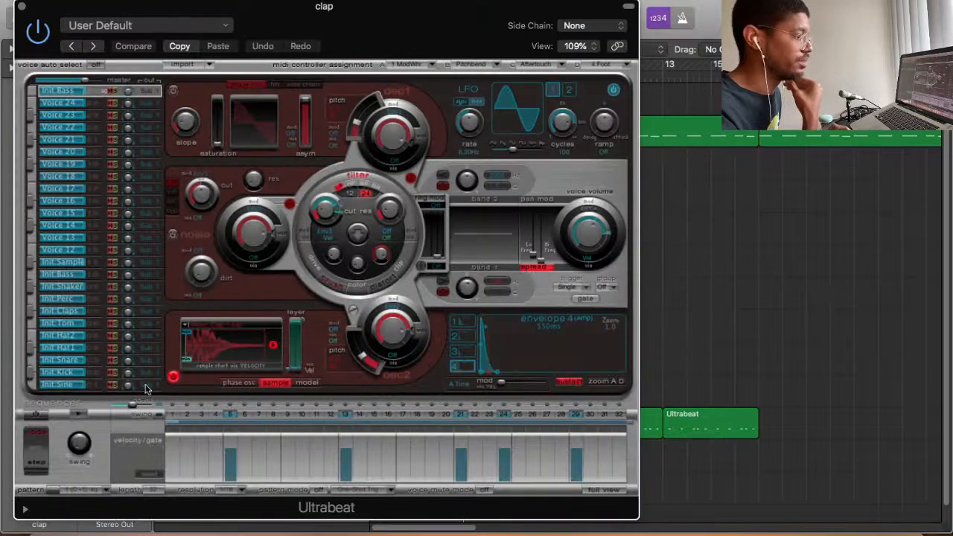
click(23, 7)
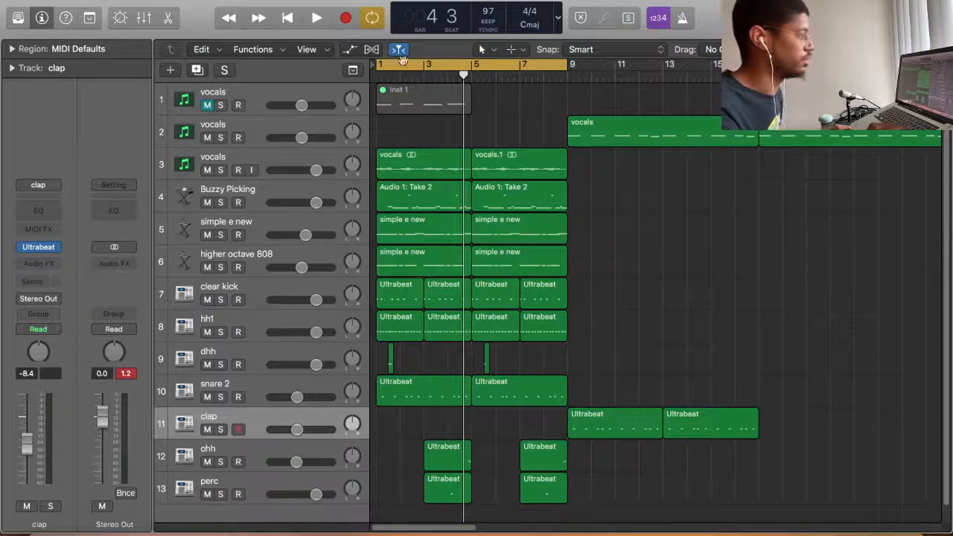
Step: Set the cycle range to bars 9 to 17 and raise the clap track's volume to 2.1 during playback
click(496, 66)
drag(578, 65, 703, 66)
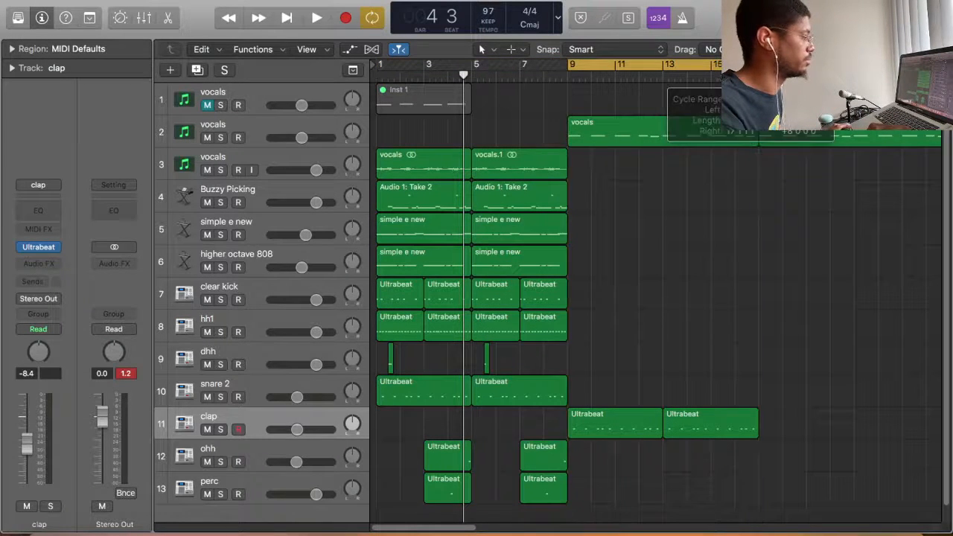
key(space)
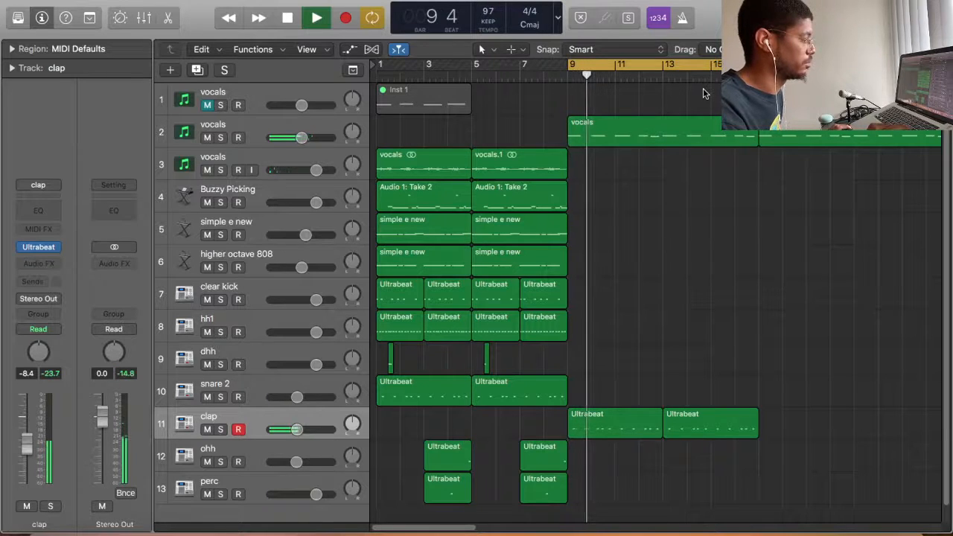
drag(27, 446, 27, 414)
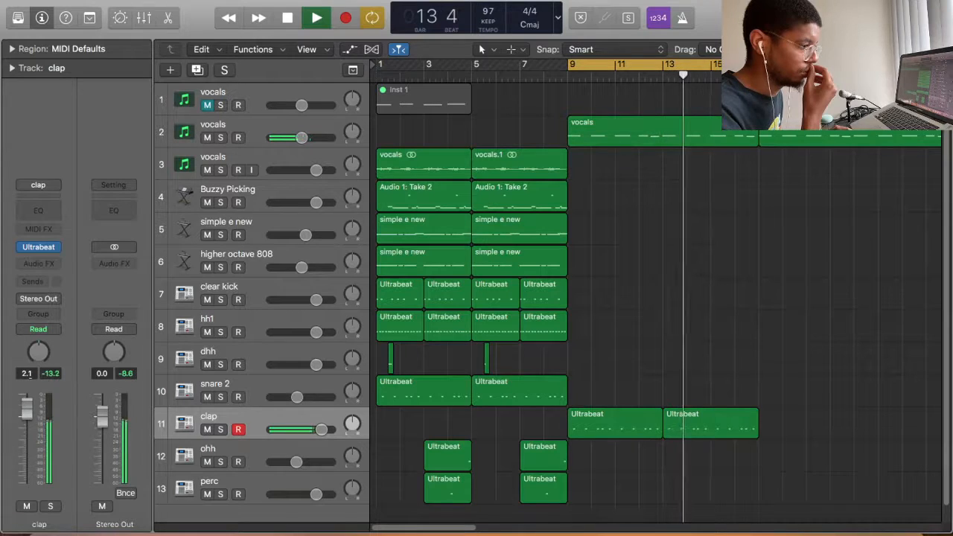
key(space)
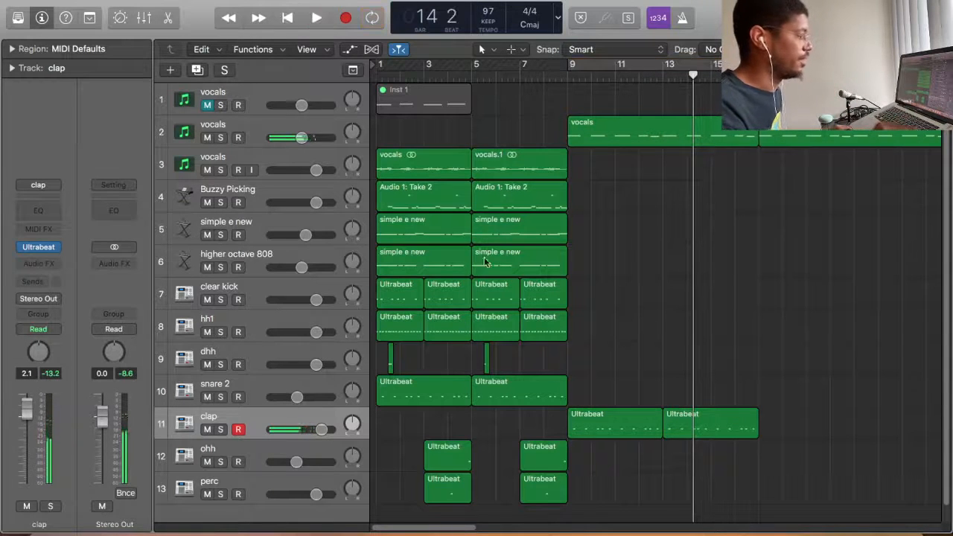
Step: Copy the hh1 hi-hat pattern from bars 1 to 8 to bar 9 as one eight-bar region
drag(612, 322, 475, 334)
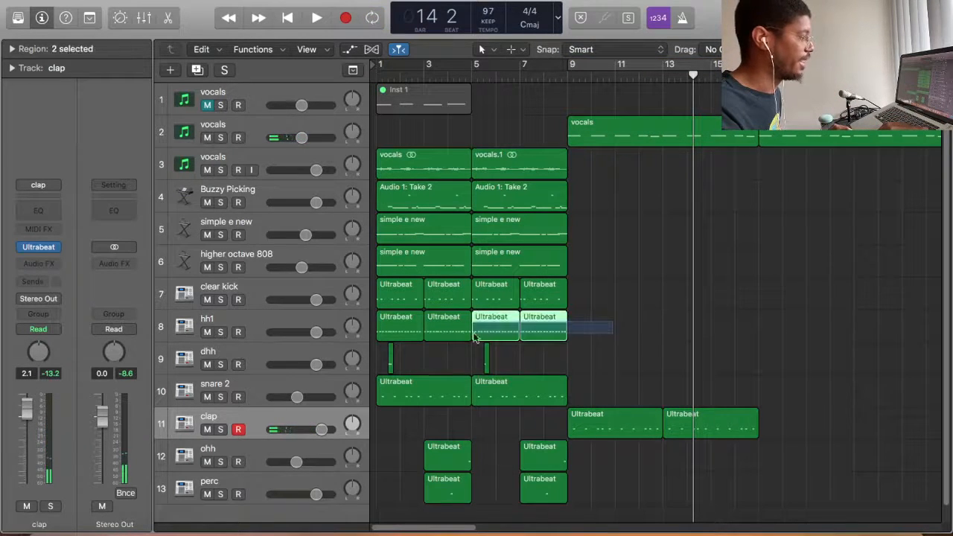
drag(408, 336, 408, 336)
drag(479, 334, 596, 323)
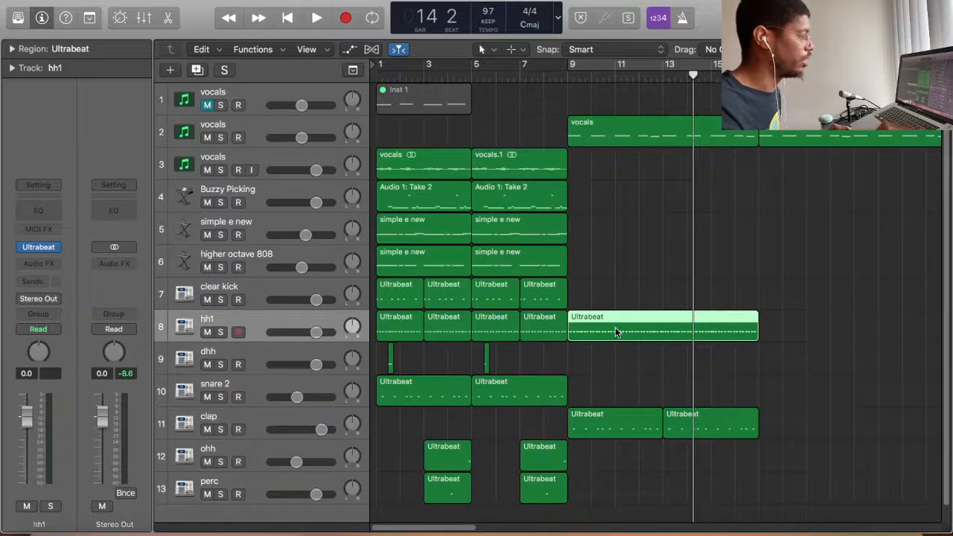
Step: Apply the Half Speed MIDI transform to the notes of the hh1 region at bar 9
double_click(616, 329)
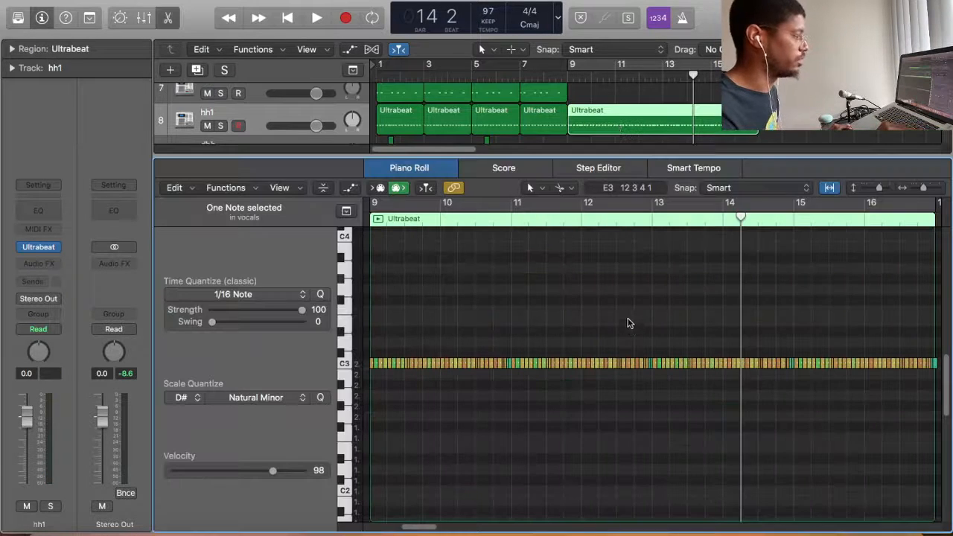
click(245, 189)
click(245, 189)
click(245, 190)
mouse_move(301, 316)
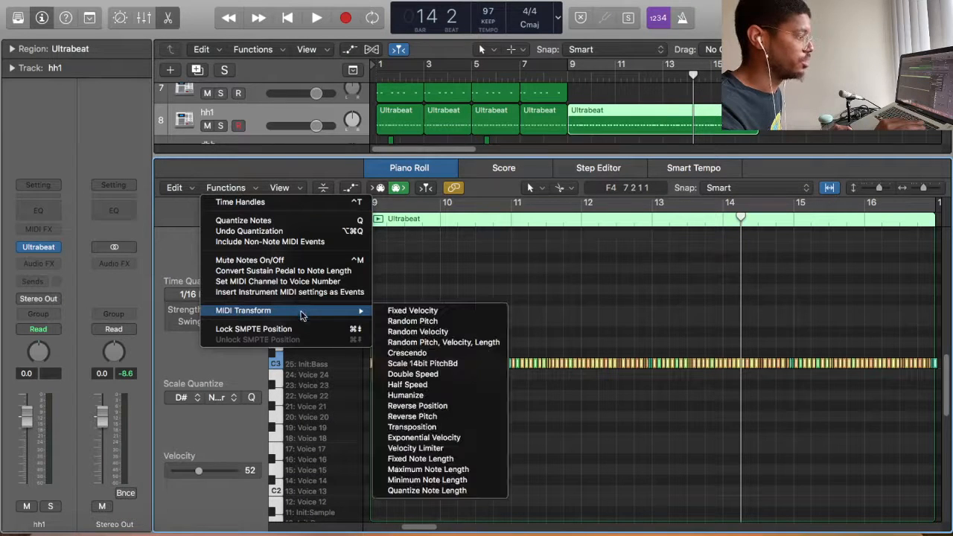
click(420, 384)
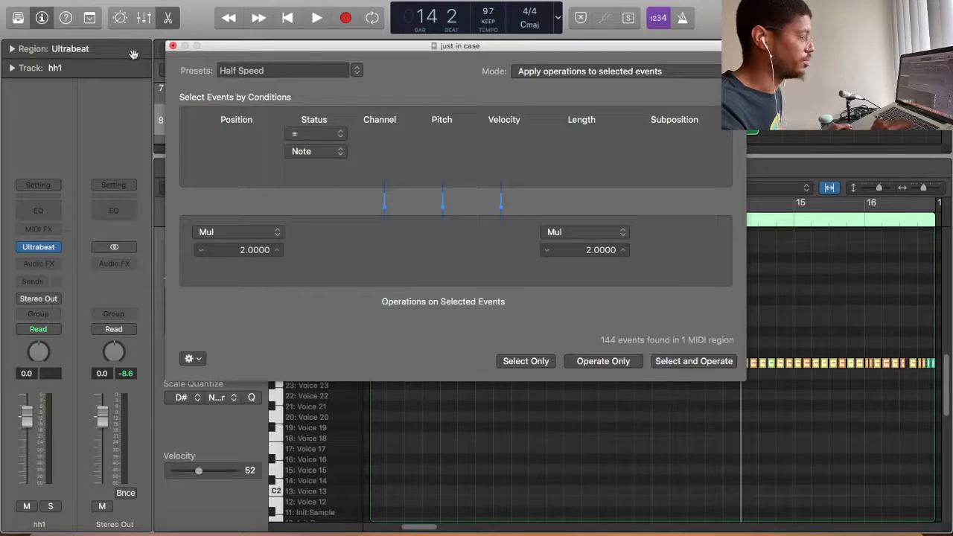
click(173, 46)
Step: Play the cycle from bar 9 and the transition from bar 7 to hear the half-speed hi-hats
key(space)
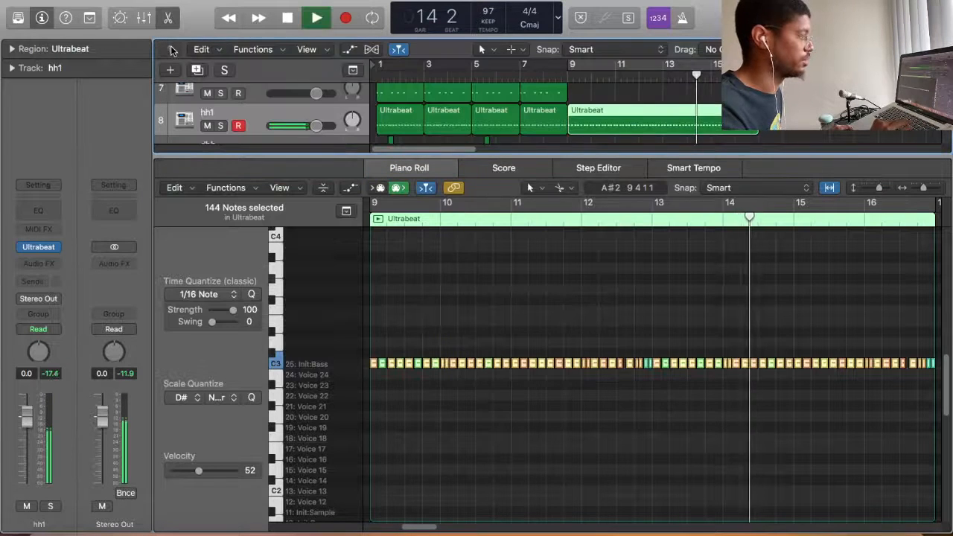
click(596, 69)
key(space)
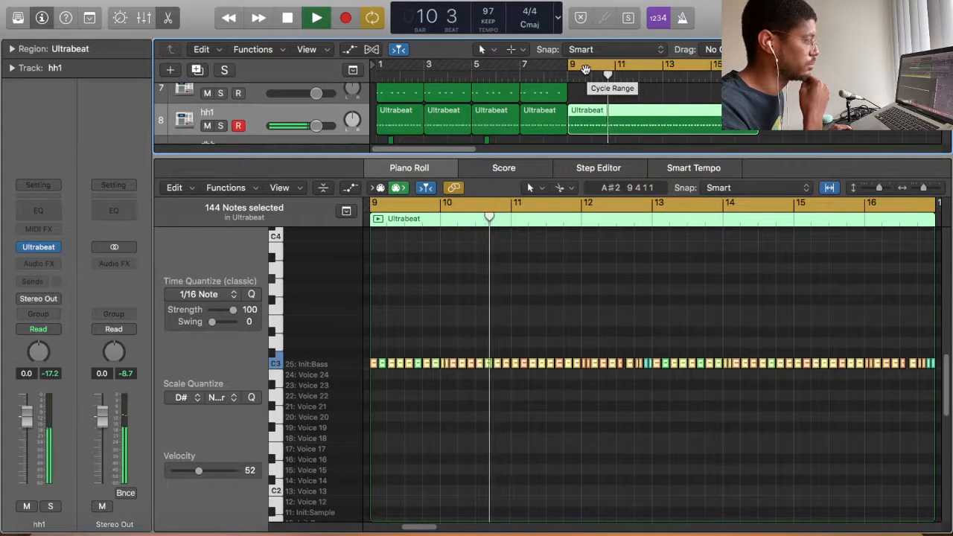
click(524, 71)
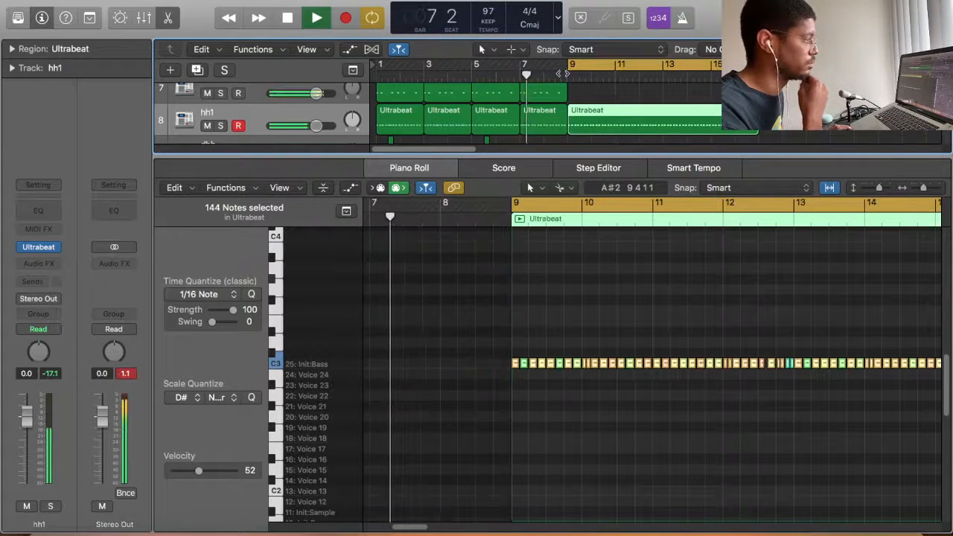
click(570, 74)
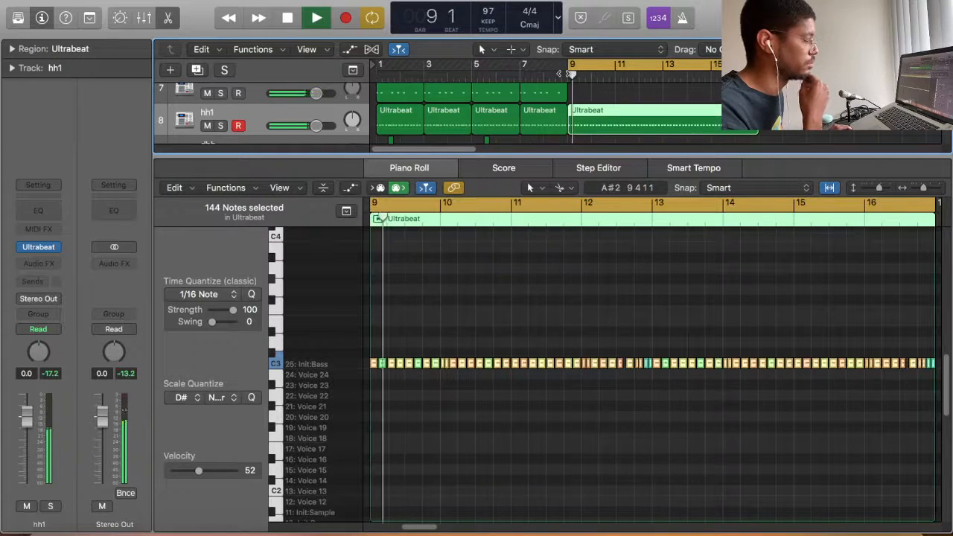
Step: Copy the half-speed hh1 region from bar 9 to bar 17, turn the cycle off and stop playback
click(167, 21)
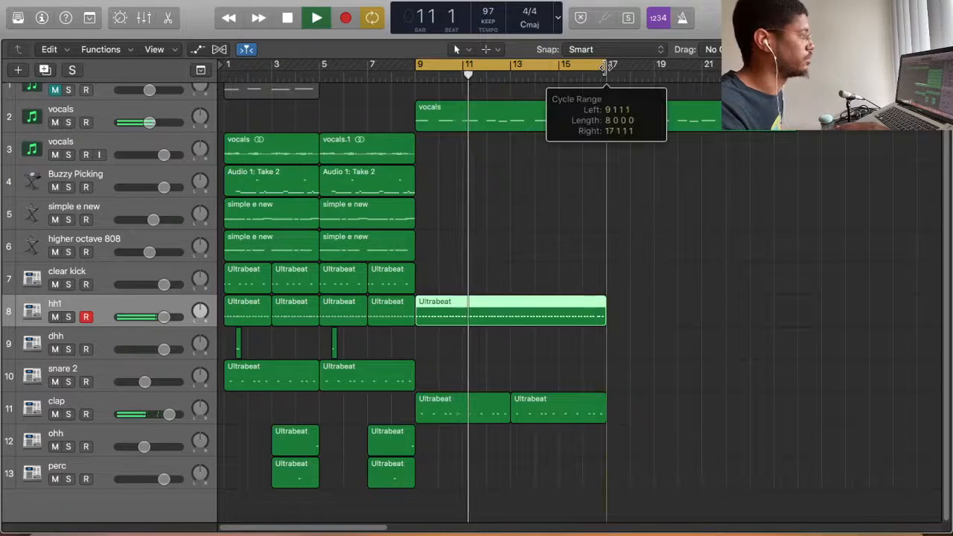
drag(568, 316, 760, 320)
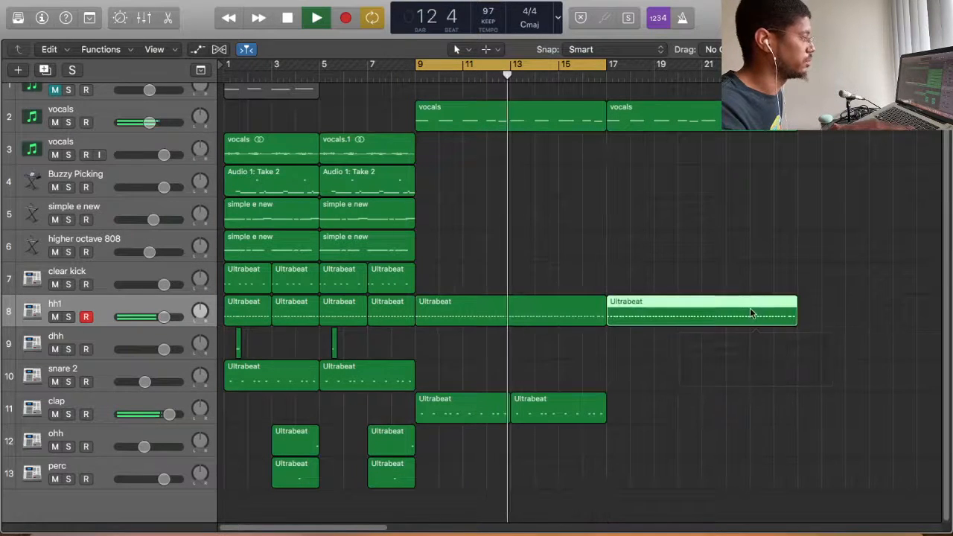
key(c)
key(space)
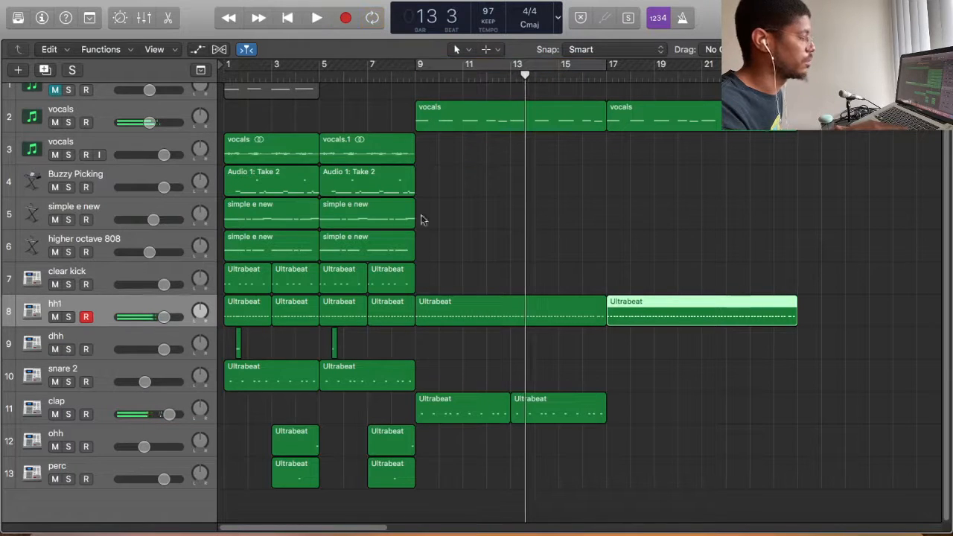
Step: Copy the first higher octave 808 region to bar 9 with only its first note kept, and play the cycle from bar 9
drag(264, 248, 458, 253)
double_click(467, 252)
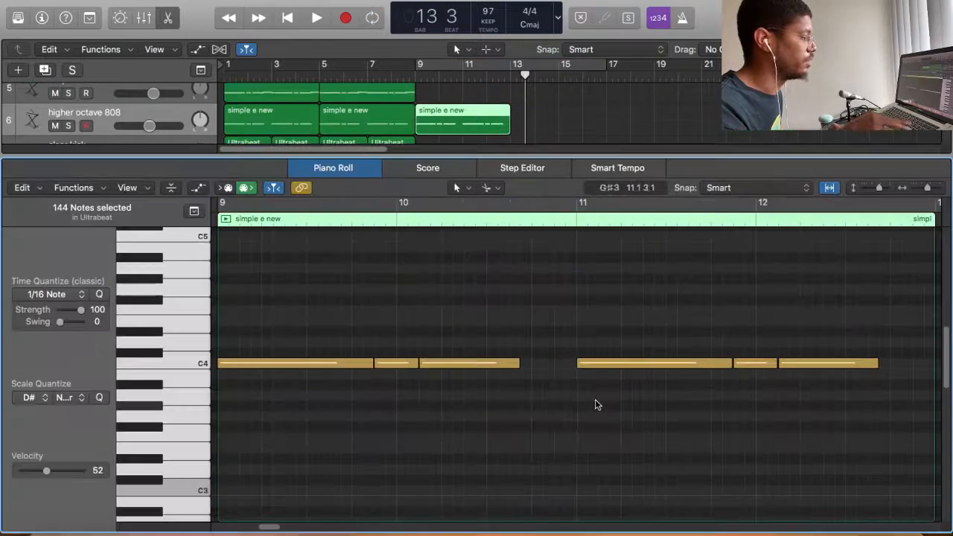
drag(822, 403, 407, 329)
key(Delete)
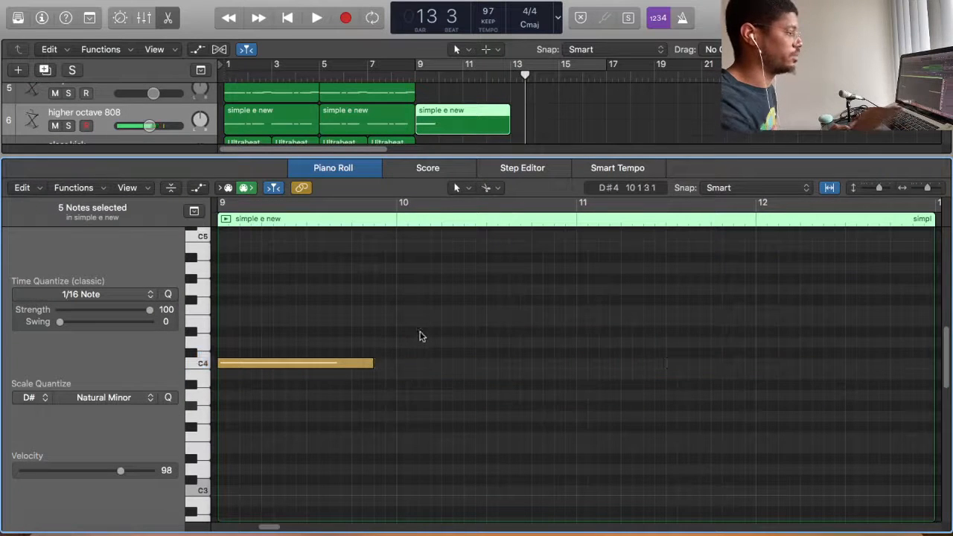
click(167, 17)
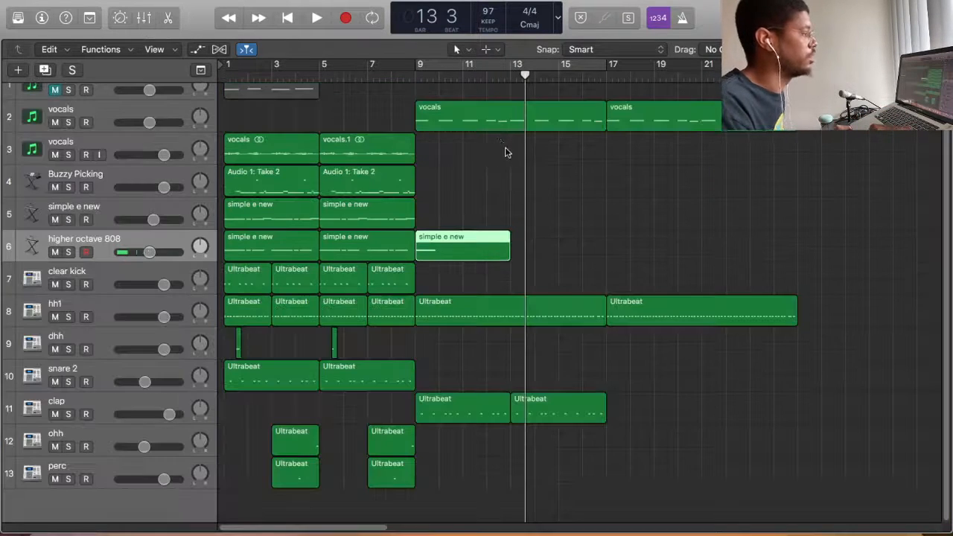
click(451, 69)
key(space)
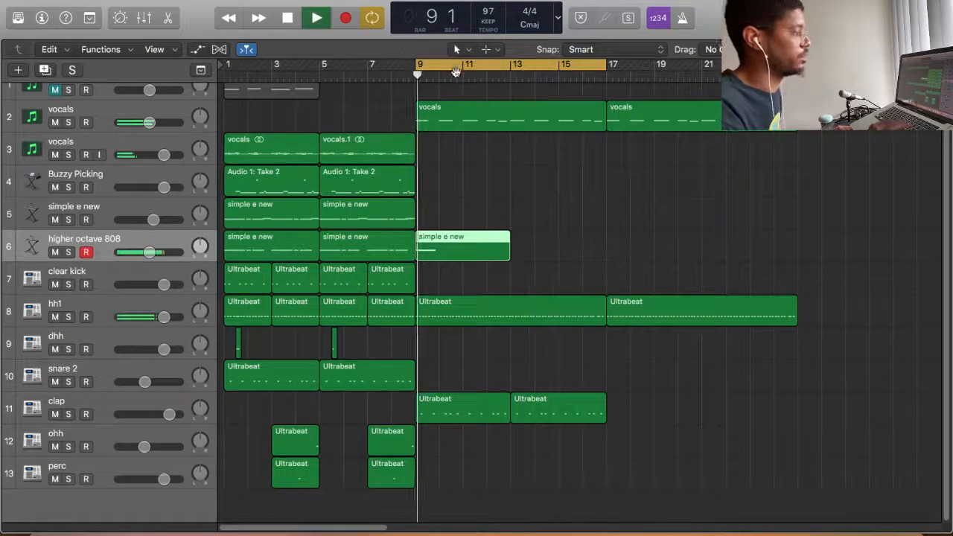
Step: Move the sparse 808 region at bar 9 from the higher octave 808 track to the simple e new track and play it
key(space)
drag(462, 246, 457, 225)
key(space)
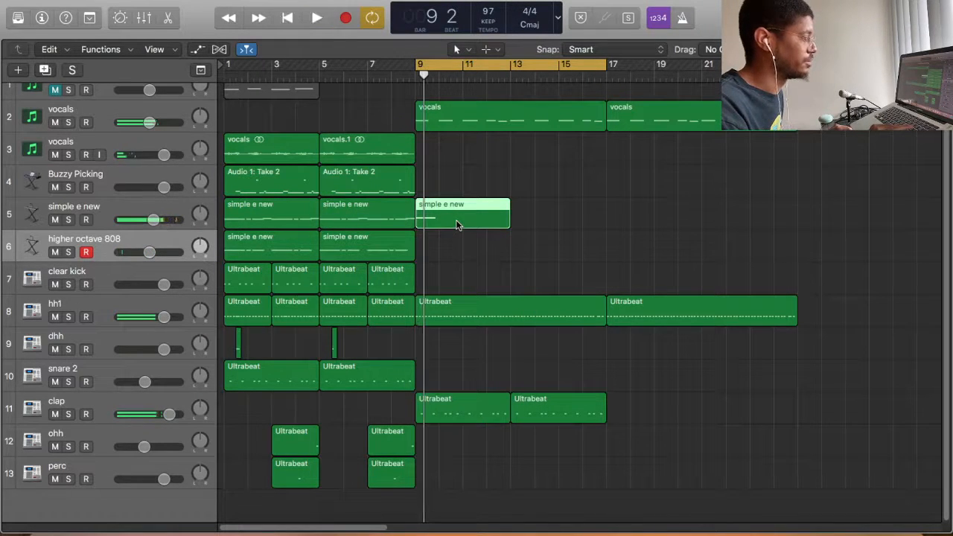
key(space)
Step: Transpose the note in the simple e new region at bar 9 down one octave to C3 and play the cycle
double_click(455, 219)
key(Right)
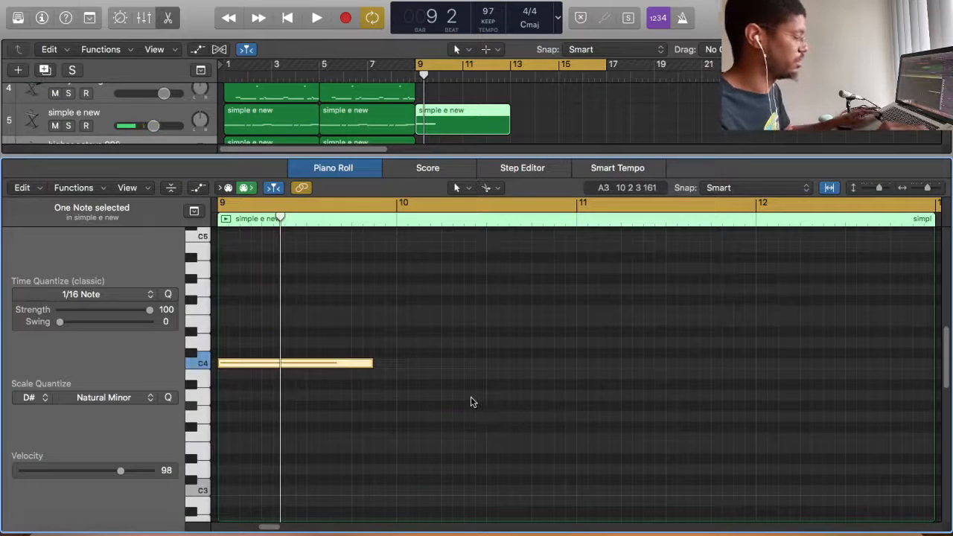
key(shift+alt+Down)
key(space)
key(space)
key(space)
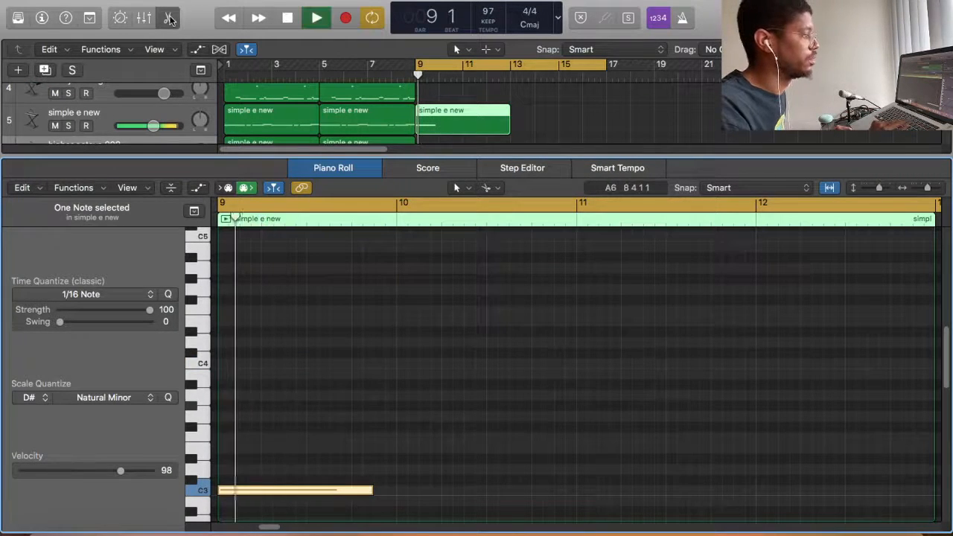
key(e)
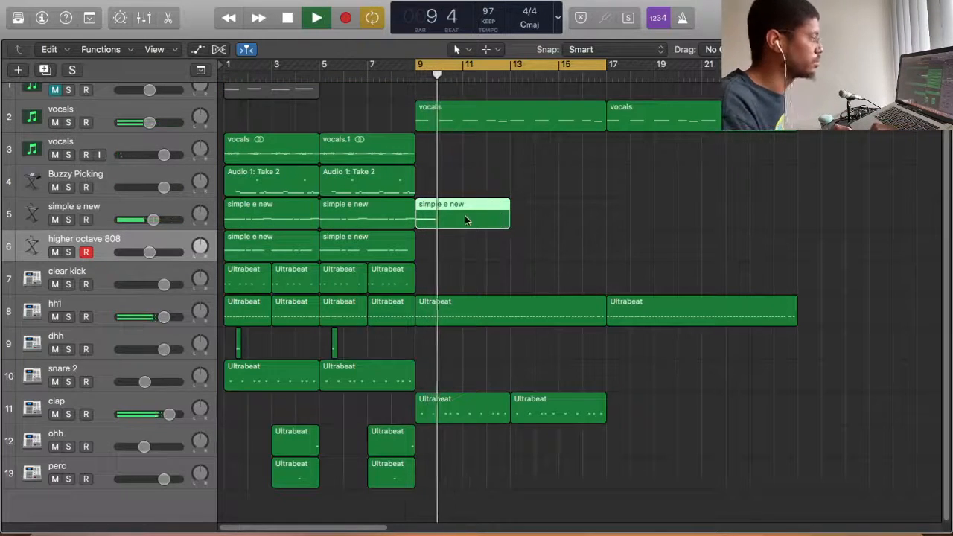
Step: Copy the bar 9 simple e new region to bar 13 and the two clap regions from bar 9 to bar 17
drag(466, 220, 551, 224)
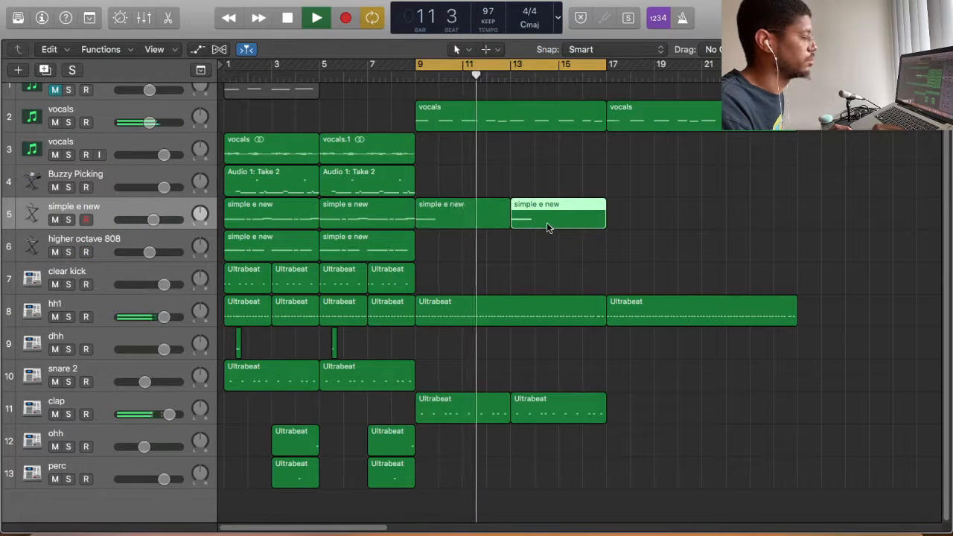
drag(669, 448, 521, 419)
drag(464, 400, 660, 407)
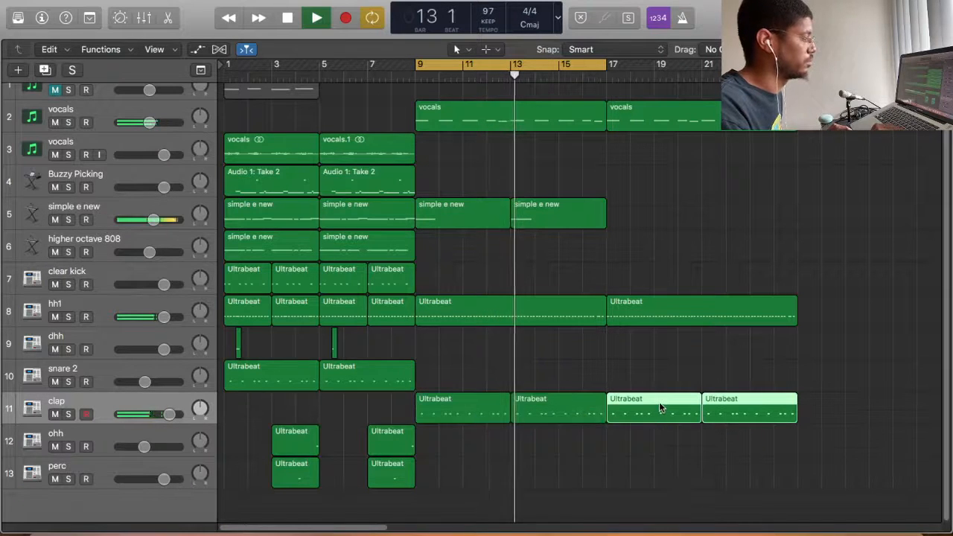
Step: Copy a full simple e new pattern to bars 17 and 21, shortened to two bars each, with the cycle turned off
click(626, 215)
drag(408, 221, 654, 237)
click(563, 69)
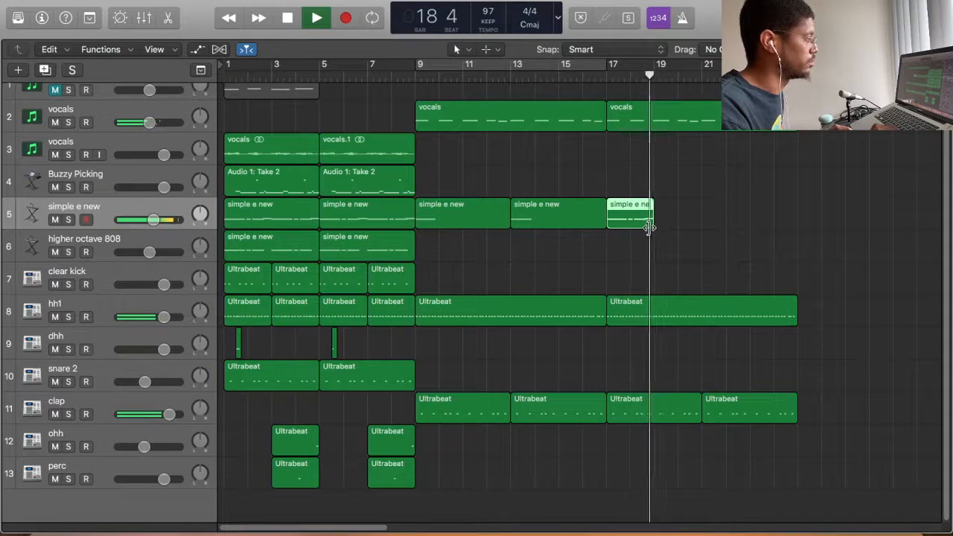
drag(643, 219, 734, 232)
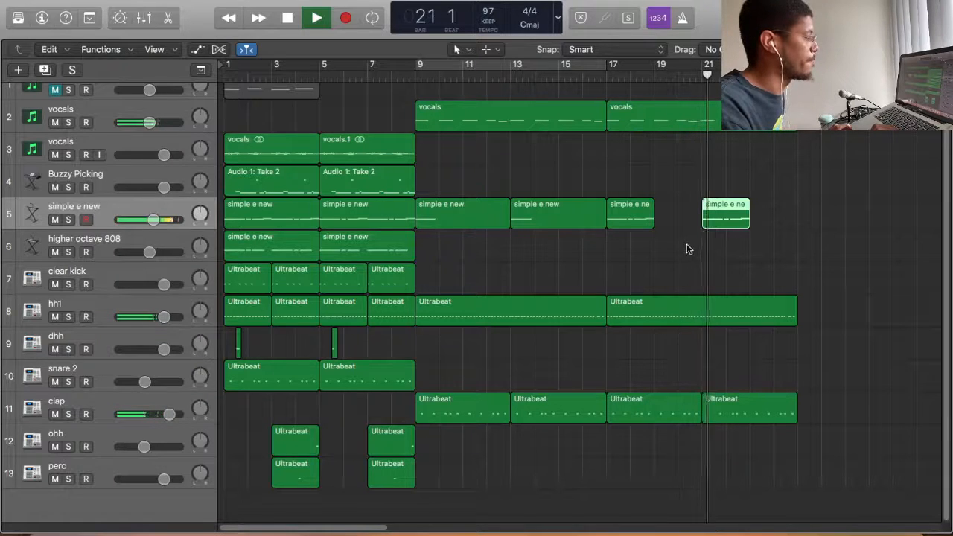
key(space)
Step: Copy a two-bar clear kick region to bars 17 and 21, and play the section from bar 9
click(377, 281)
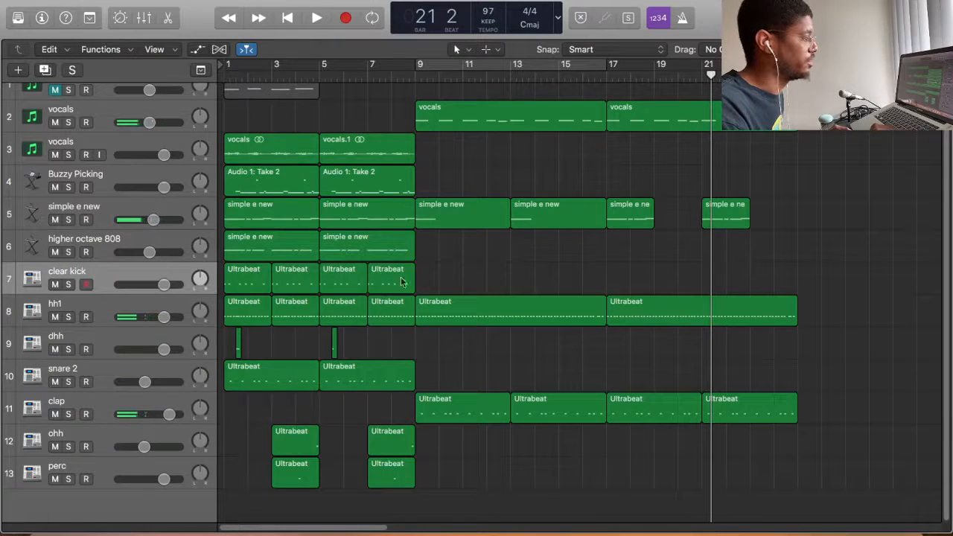
drag(354, 283, 736, 279)
key(space)
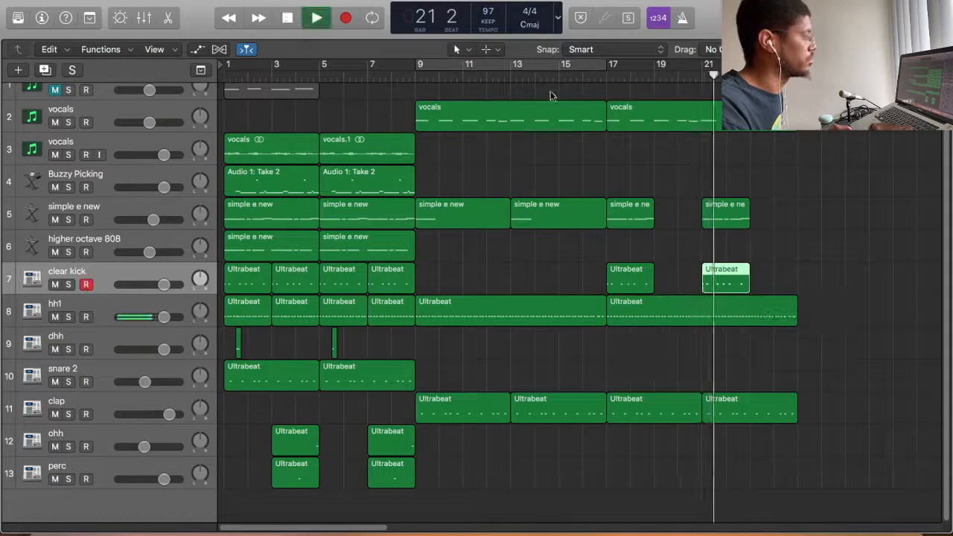
key(space)
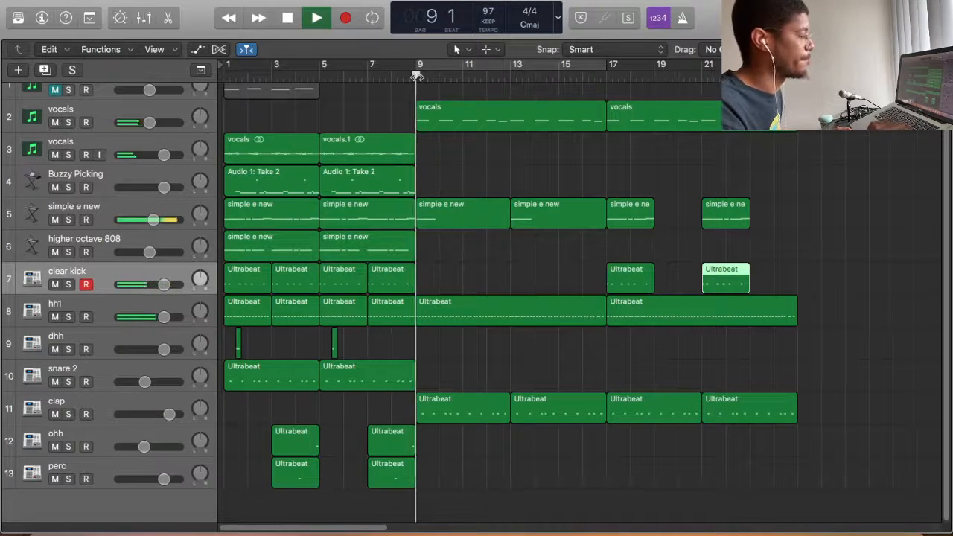
Step: Move the first ohh region from bar 3 to bar 23 and stop playback
click(305, 443)
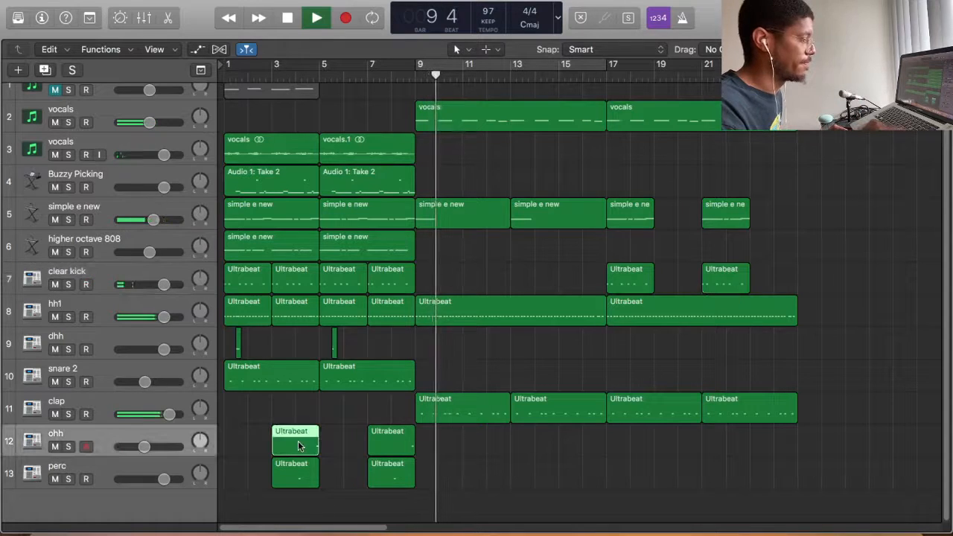
drag(402, 443, 776, 442)
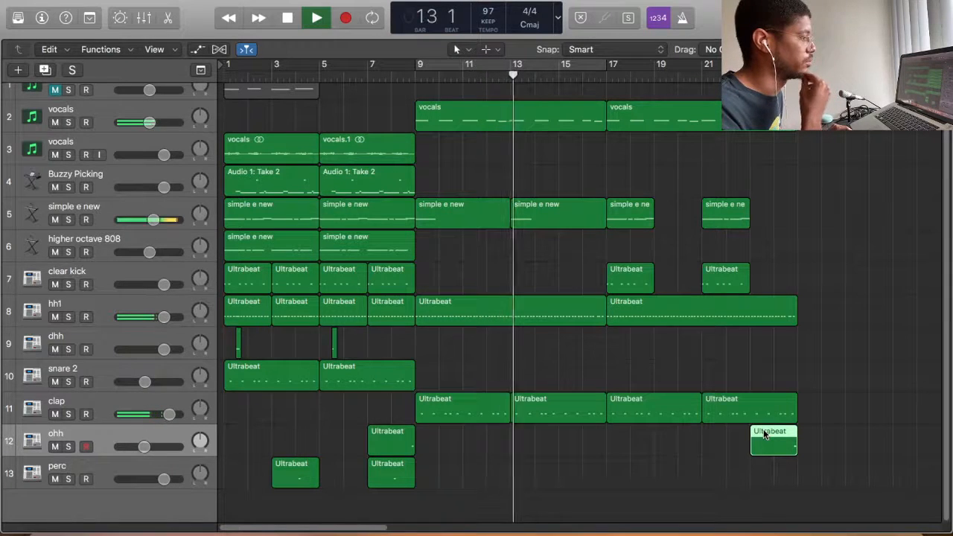
key(space)
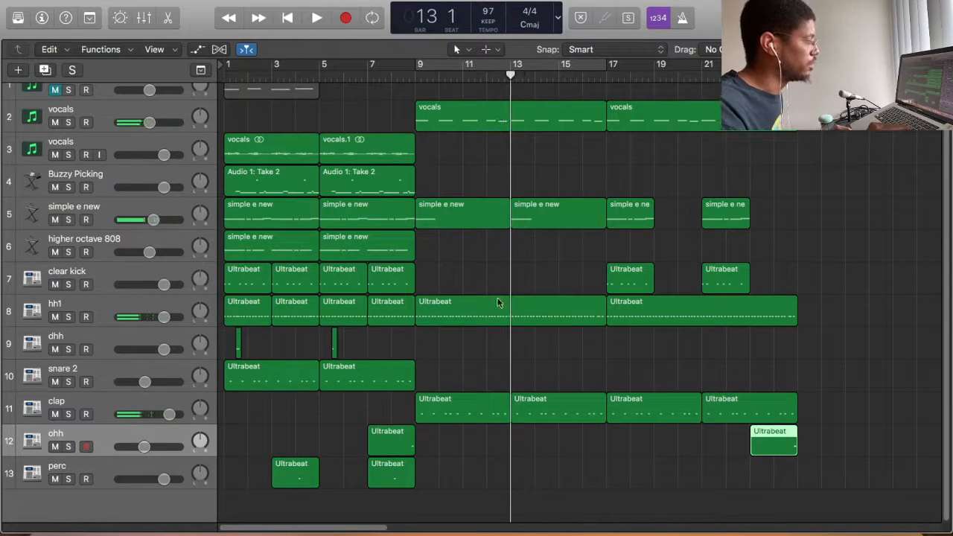
Step: Open the notes of the hh1 region at bar 9 and play a cycle over bars 12 to 14
click(496, 315)
double_click(496, 314)
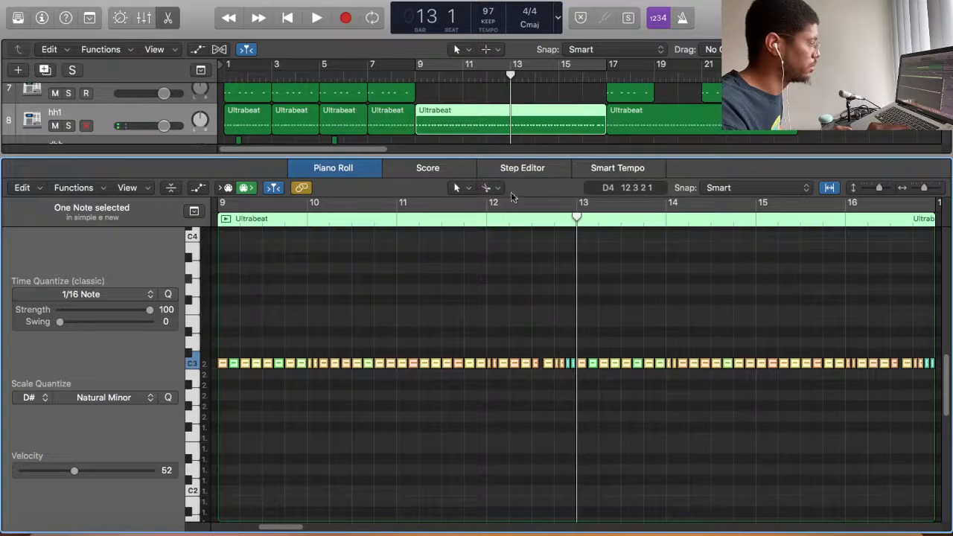
drag(504, 73, 546, 73)
key(space)
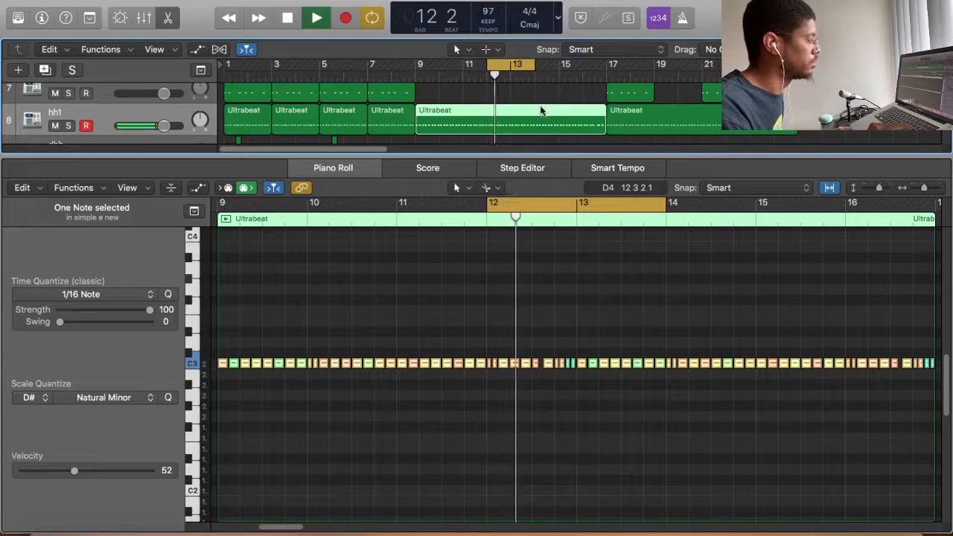
key(space)
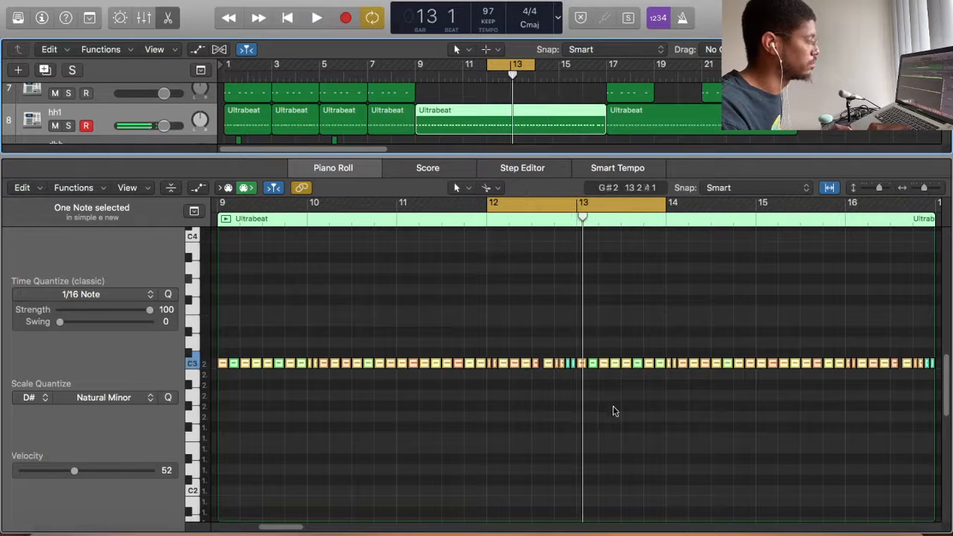
Step: Delete the last four hi-hat notes just before bar 13 in the hh1 region and play the cycle
click(571, 345)
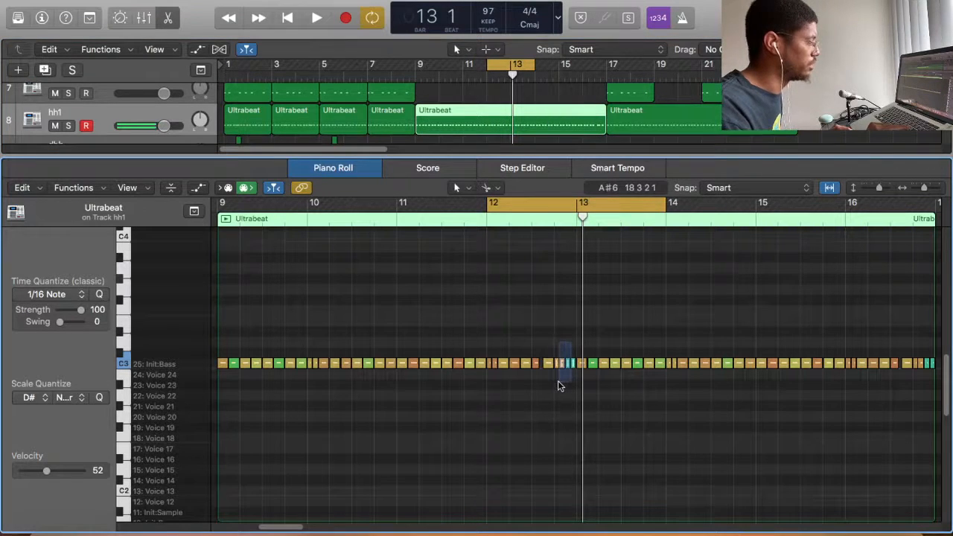
drag(561, 386, 562, 386)
key(space)
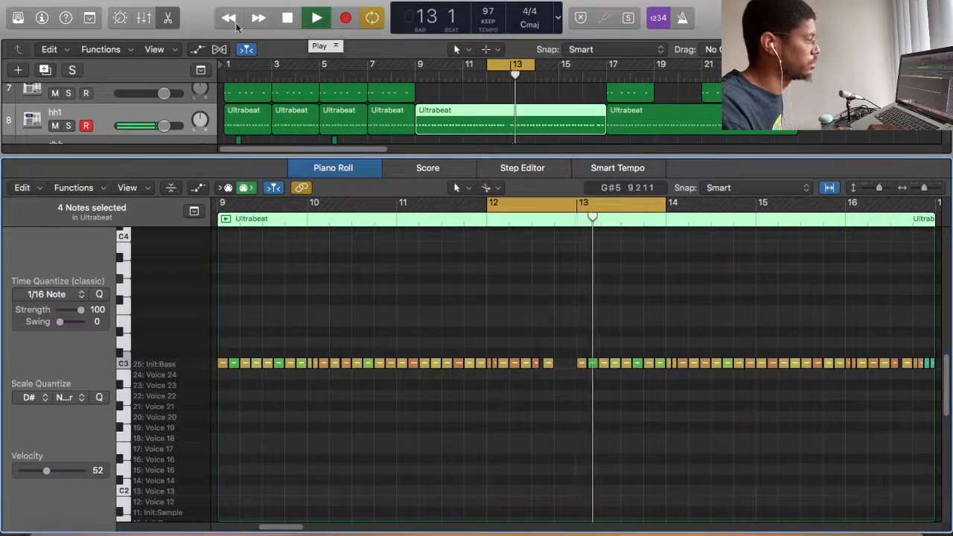
key(e)
key(space)
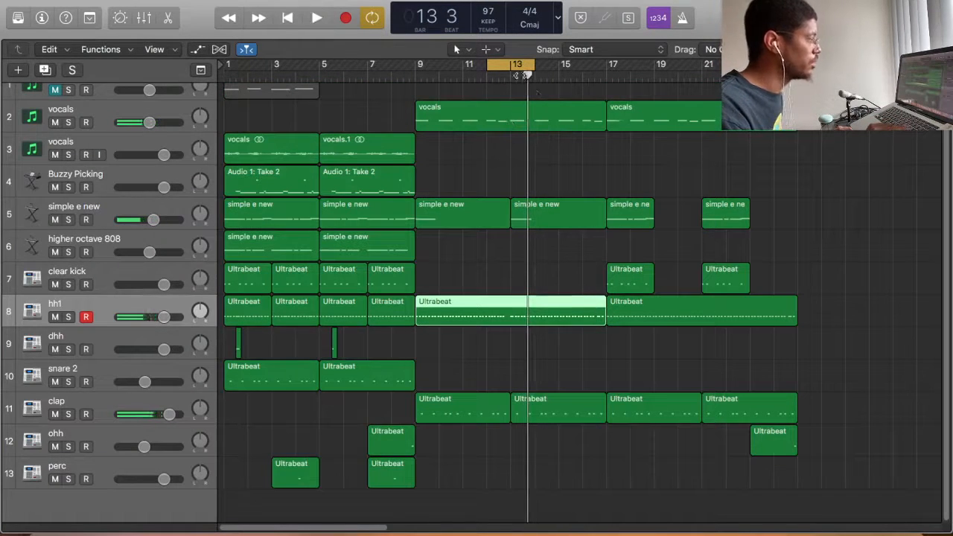
Step: Split the hh1 region at bar 13, replace its second half with a copy of the first, and play it with the cycle off
drag(526, 76, 511, 77)
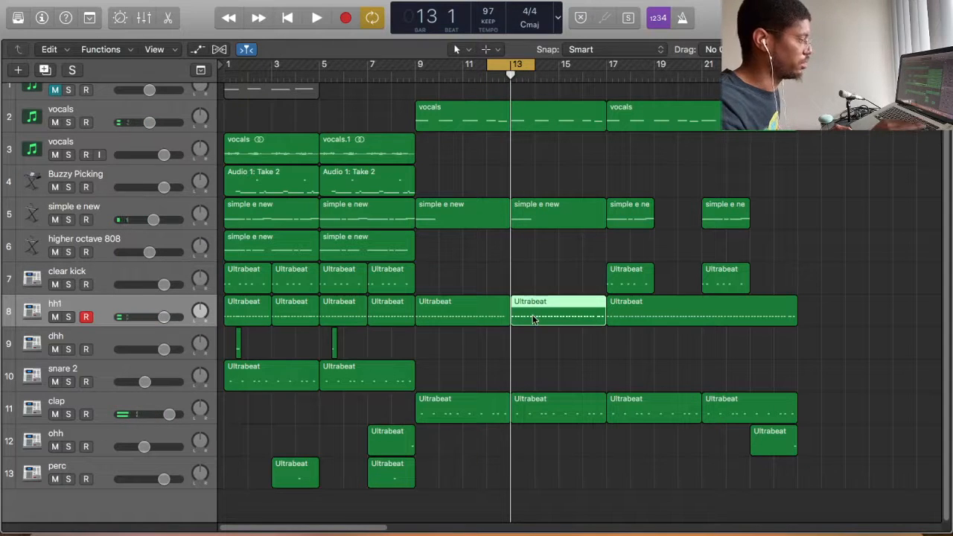
key(Delete)
drag(469, 316, 571, 319)
key(space)
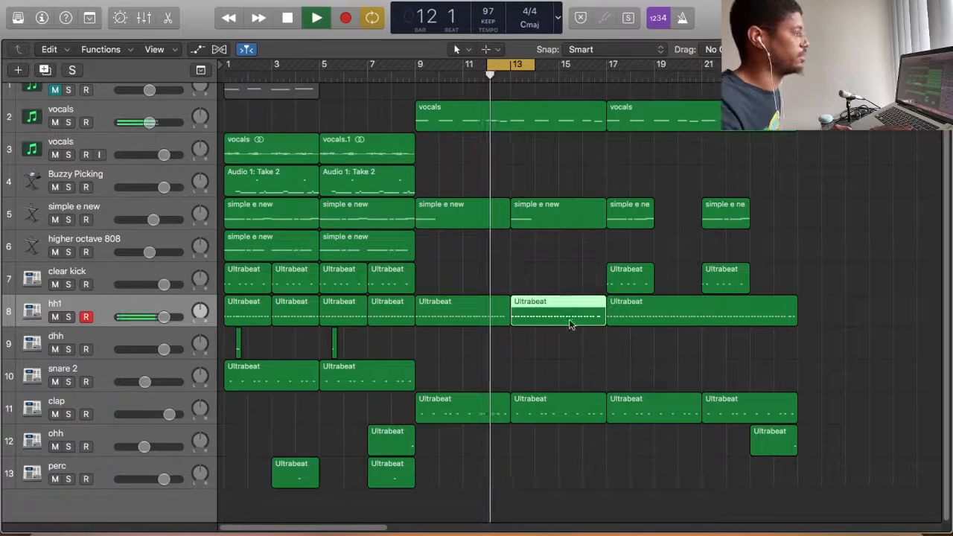
click(507, 66)
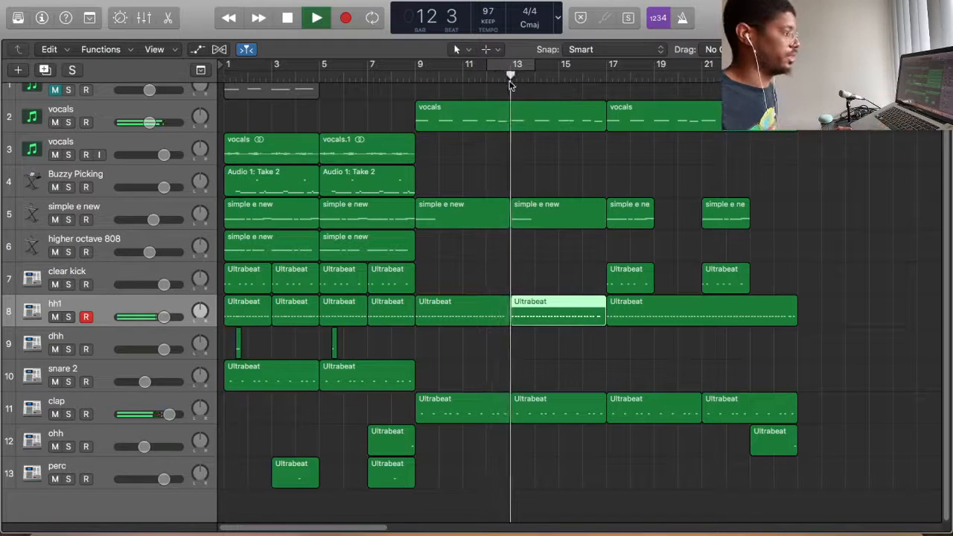
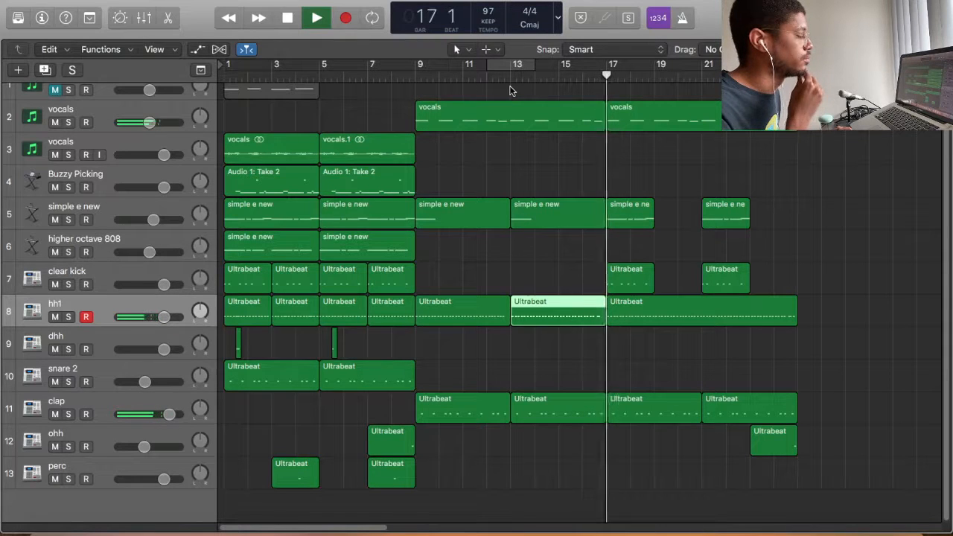
key(space)
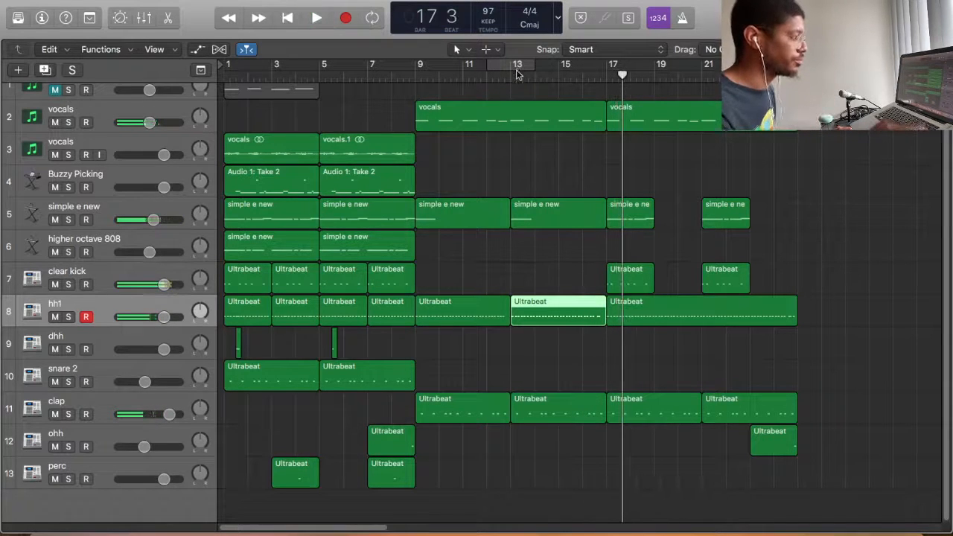
Step: Duplicate the Buzzy Picking track, copy its two regions to bar 9 on the new track, and play from there
click(121, 186)
key(super+d)
click(321, 187)
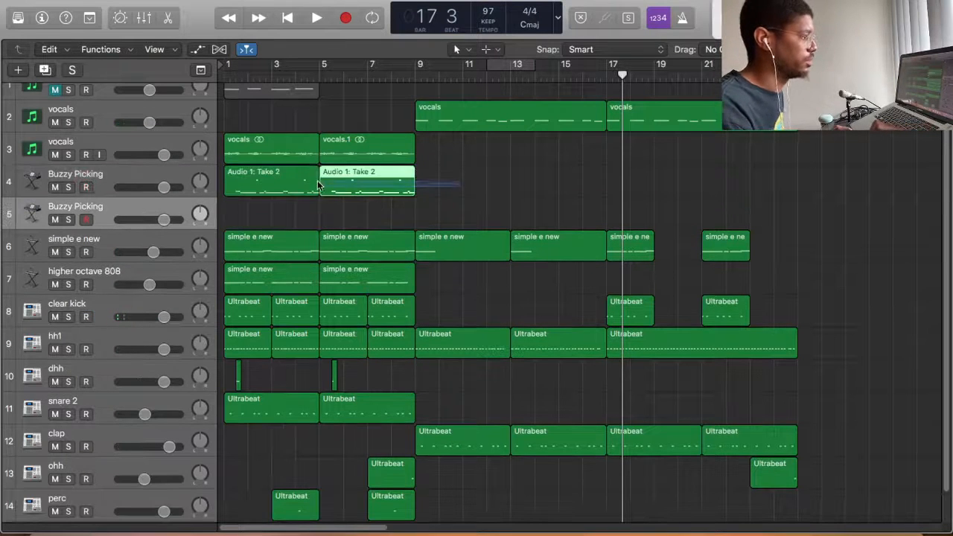
shift+click(316, 186)
drag(319, 186, 475, 200)
key(shift+space)
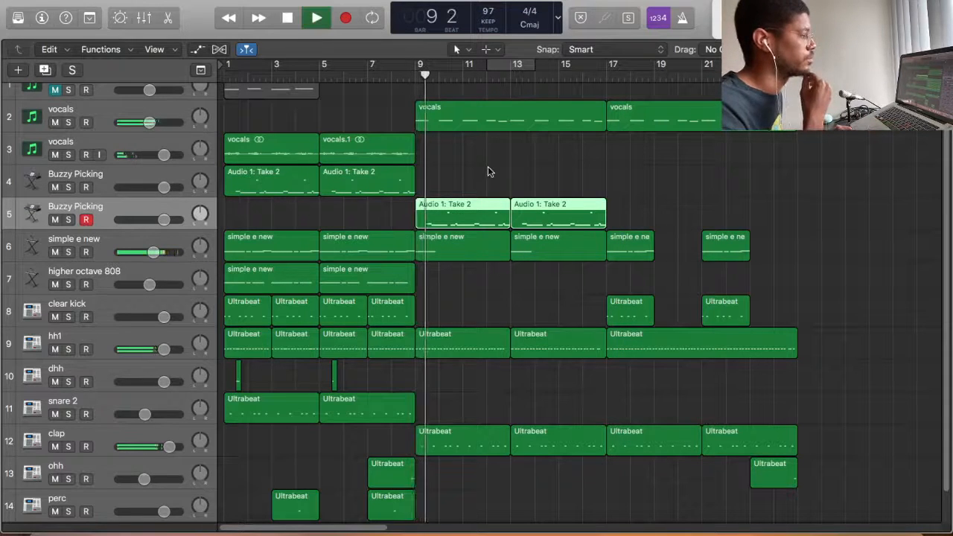
Step: Insert the Arpeggiator MIDI effect on the new Buzzy Picking track and play the section from bar 9
click(41, 17)
click(29, 206)
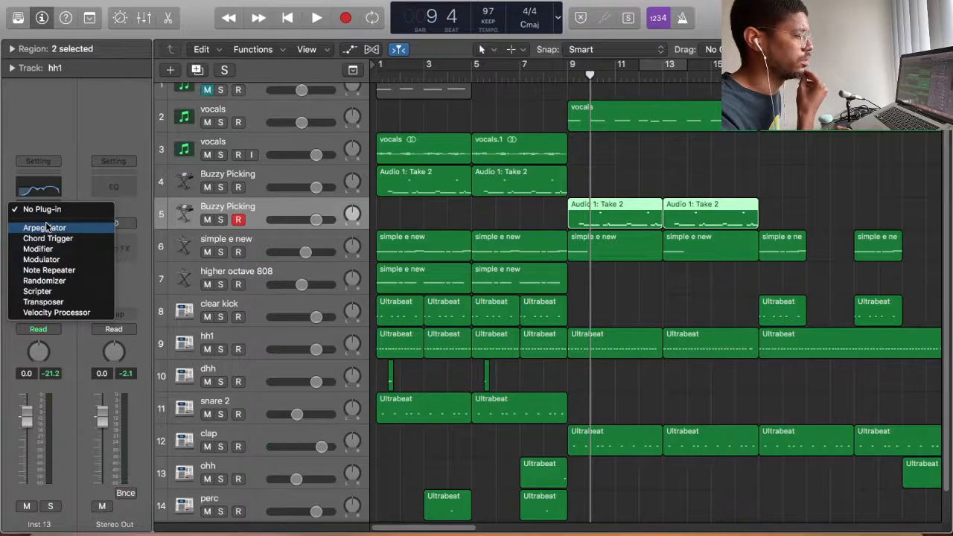
click(52, 226)
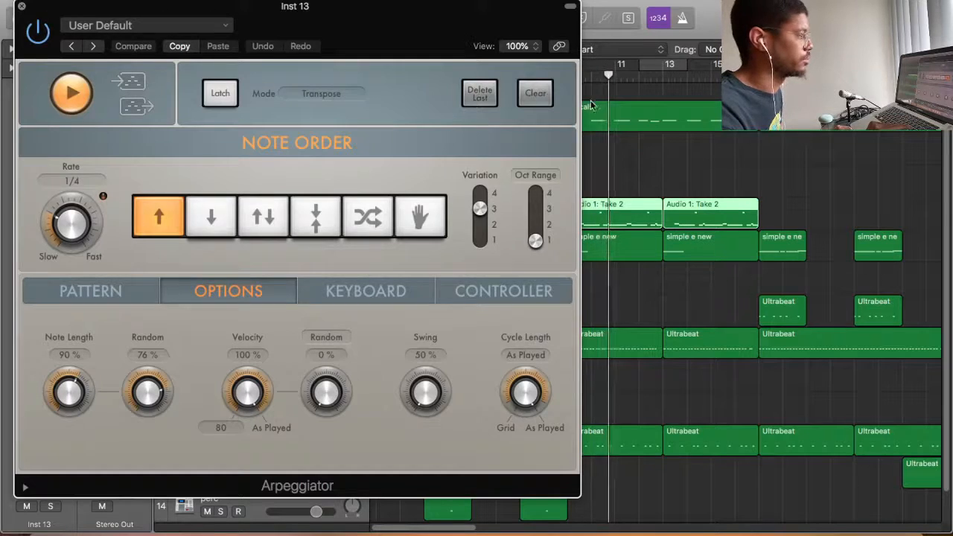
key(super+w)
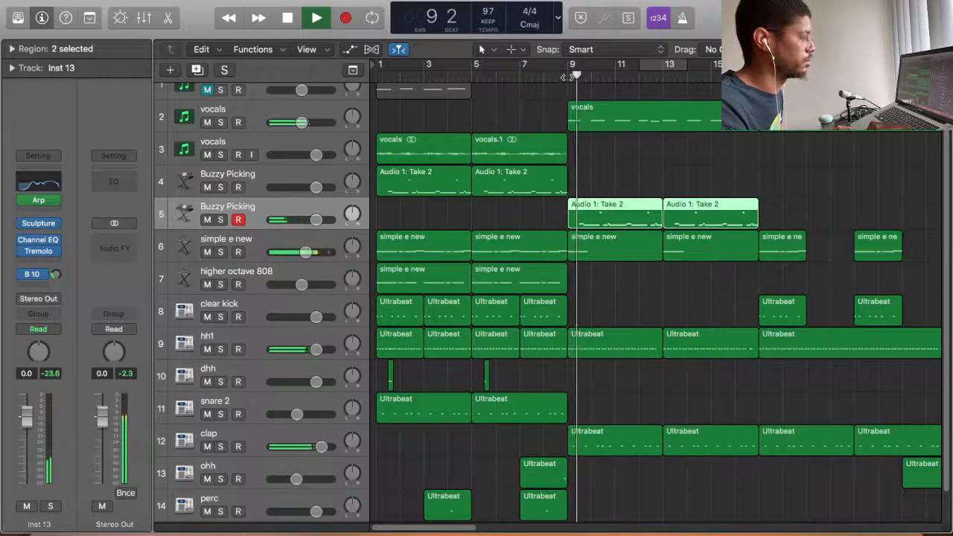
Step: Try the Arpeggiator at a 1/8 rate, set its variation to 1 and its rate to 1/4, and close the plug-in
click(59, 202)
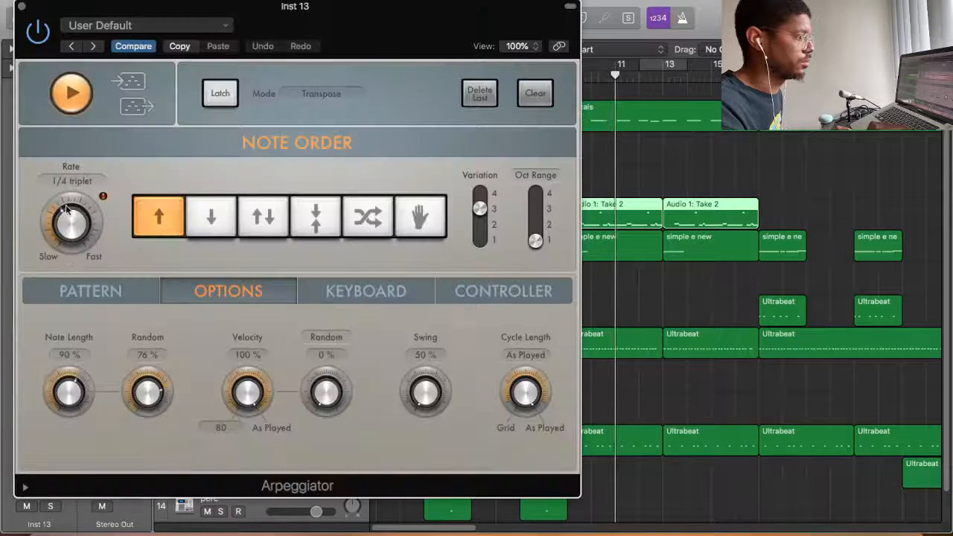
drag(67, 210, 68, 204)
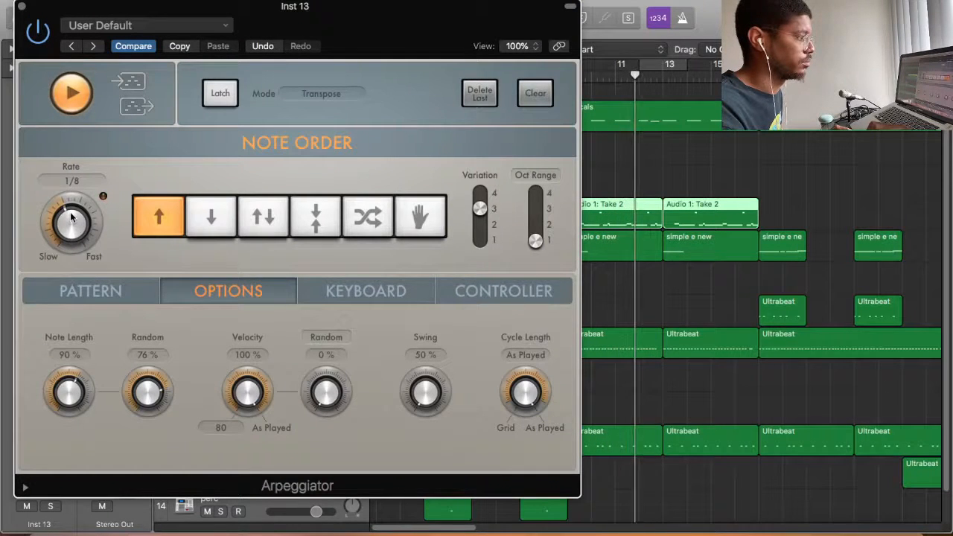
click(480, 240)
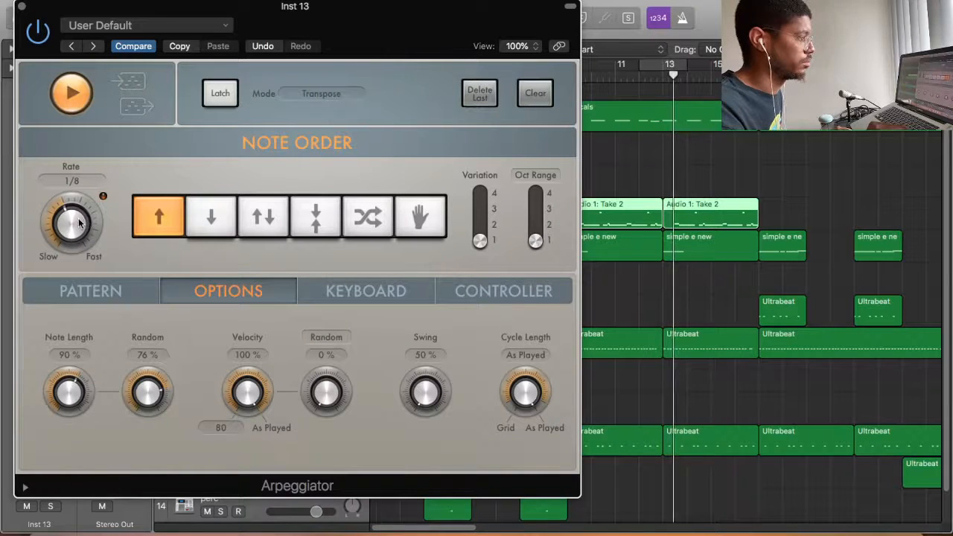
drag(80, 222, 88, 253)
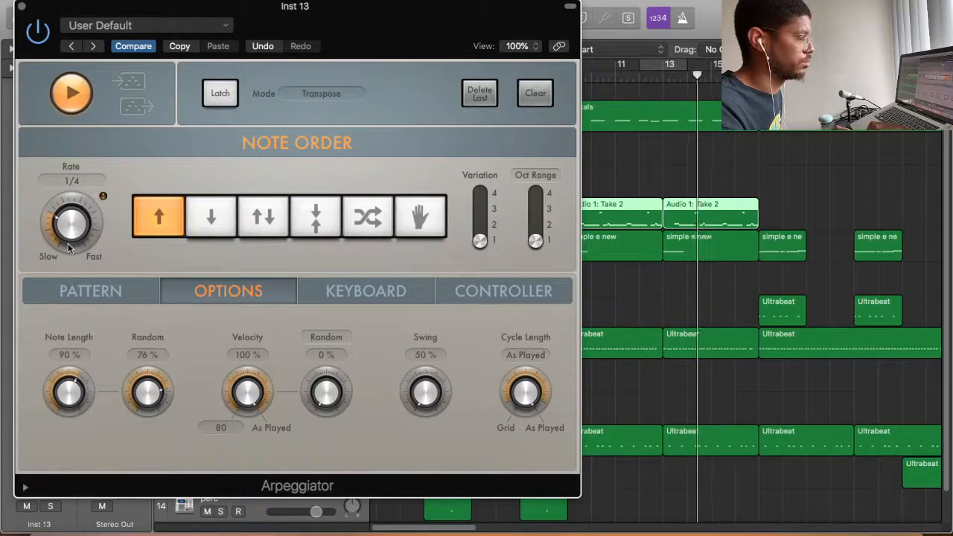
click(21, 7)
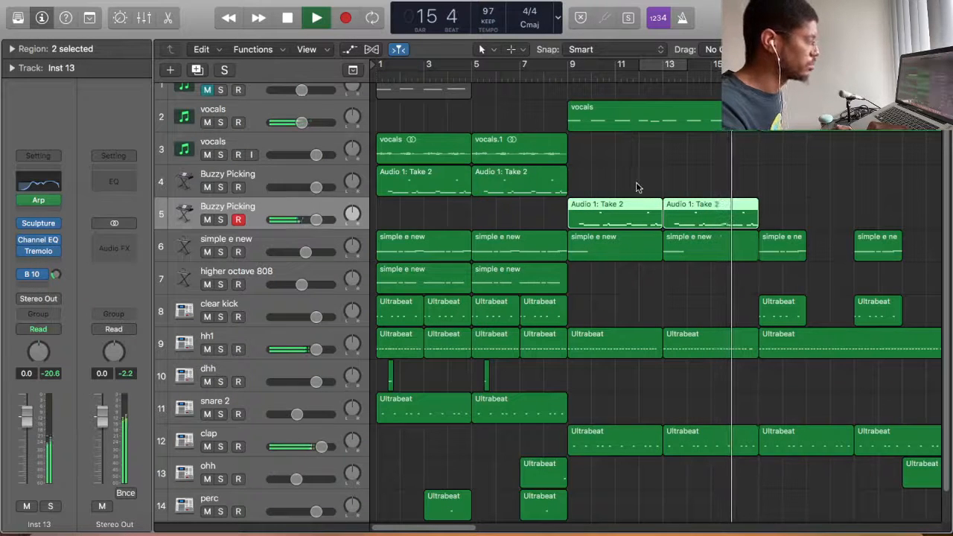
Step: Stop playback and delete the bar 13 region from the arpeggiated Buzzy Picking track
click(719, 179)
click(695, 210)
key(Delete)
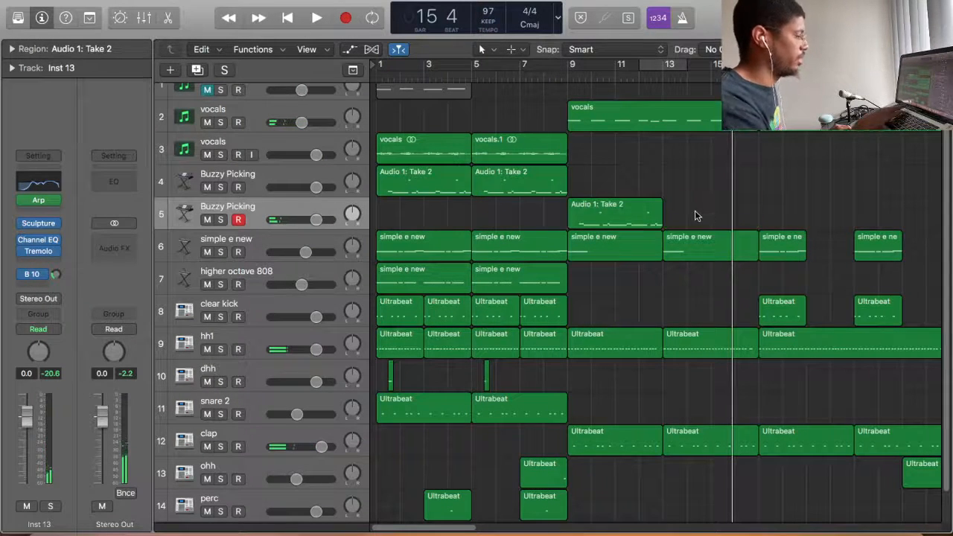
Step: Try stereo Alchemy in place of Sculpture as the instrument on the arpeggiated Buzzy Picking track, and close its window
click(37, 156)
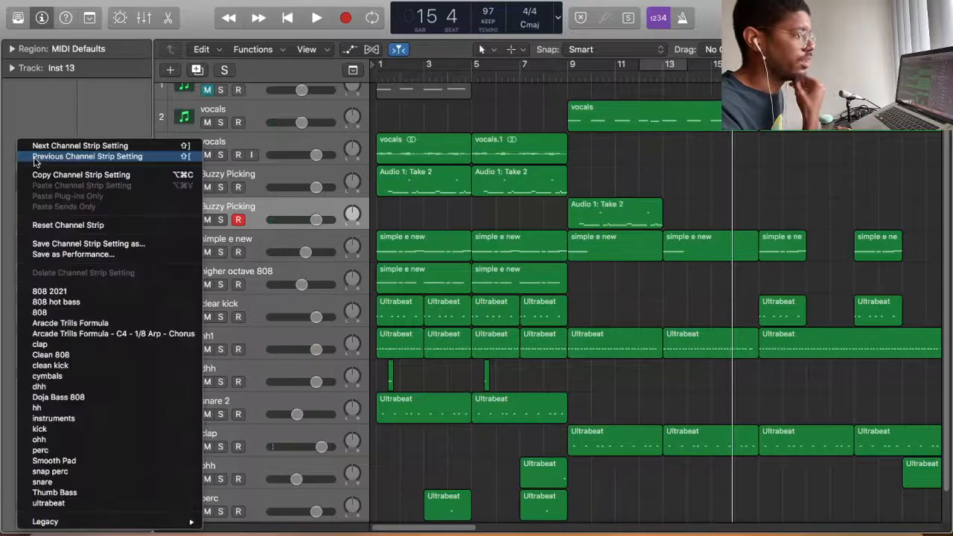
click(52, 117)
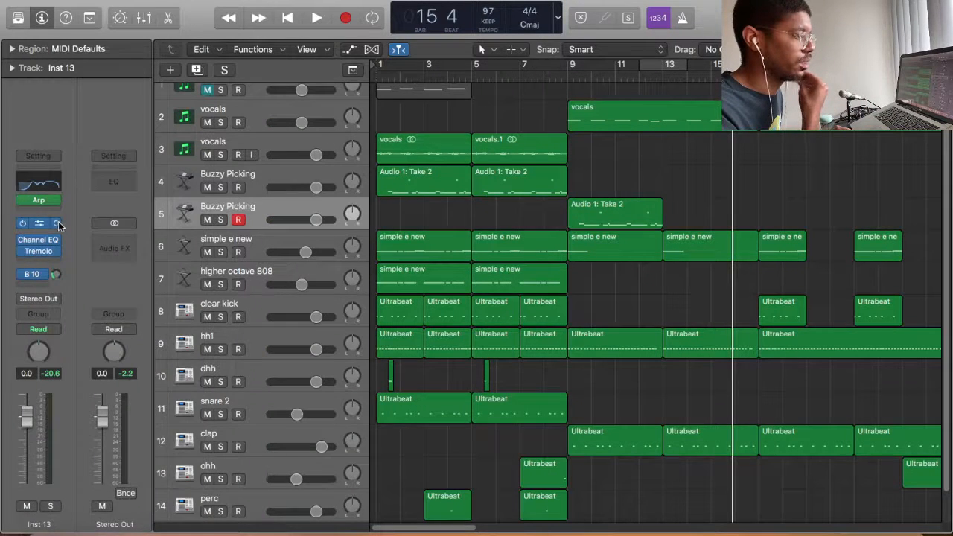
click(59, 225)
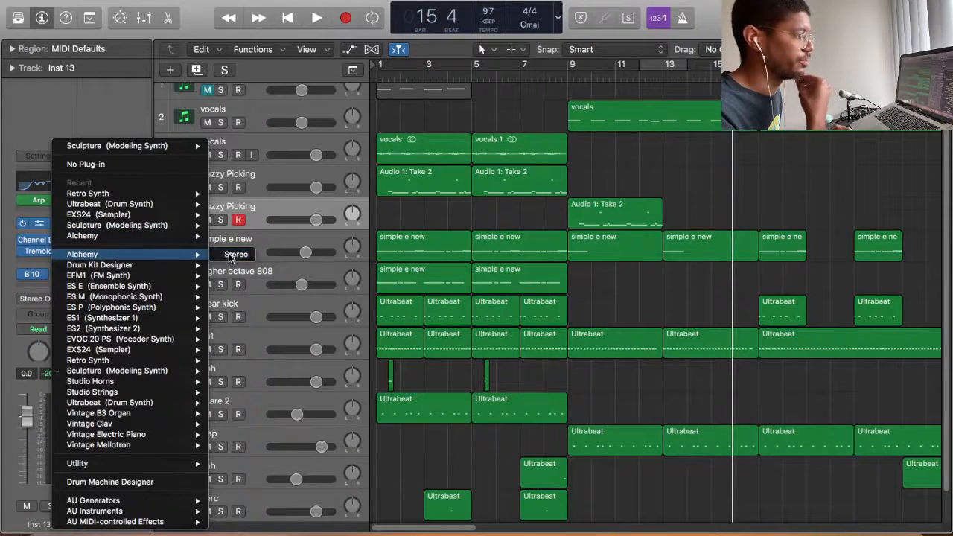
click(229, 257)
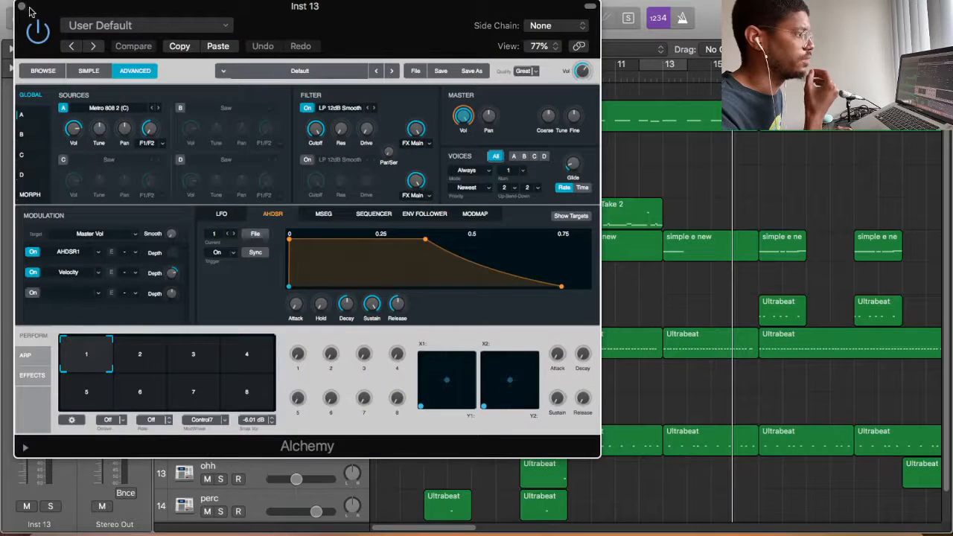
key(super+w)
Step: Open the arpeggiated track's bar 9 region for note editing and transpose all its notes up one octave
click(623, 214)
double_click(623, 214)
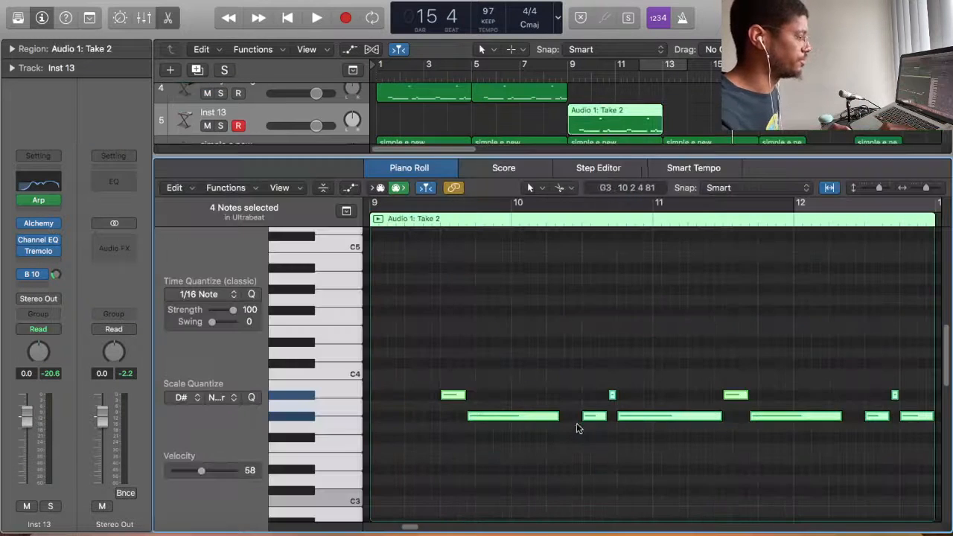
key(super+a)
key(alt+shift+Up)
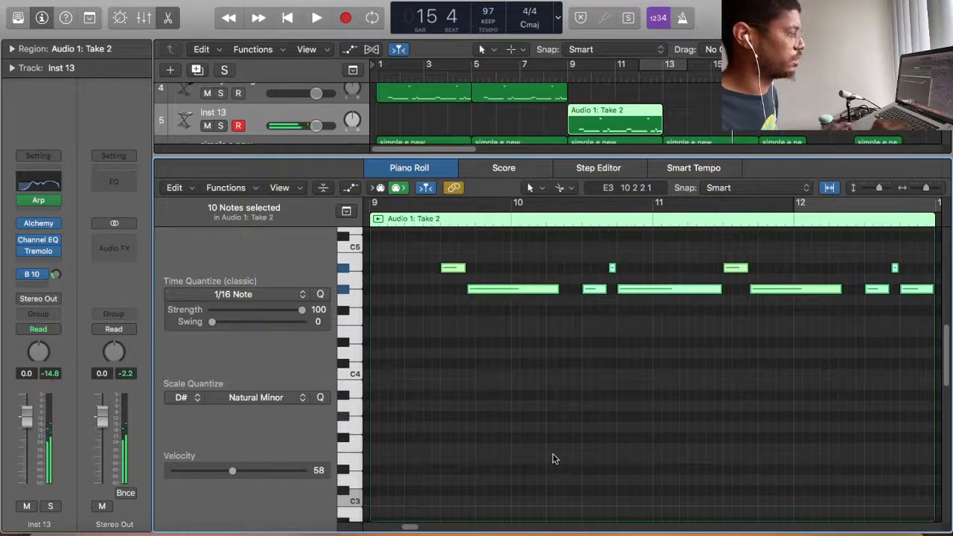
Step: Set the cycle range over the four bars starting at bar 9 and play it back
key(space)
key(space)
drag(574, 67, 659, 80)
key(space)
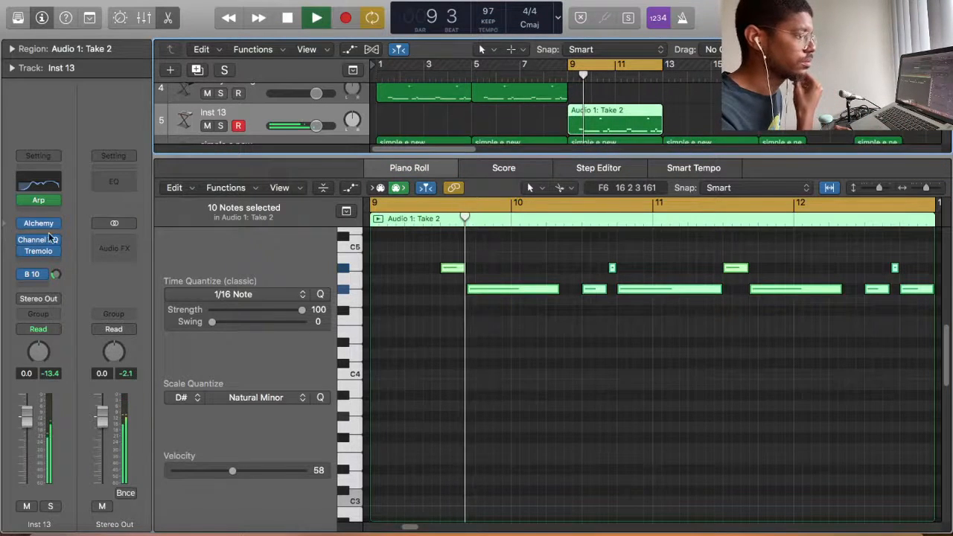
Step: Switch the track's instrument back to Sculpture and load the Glockenspiel sound from 04 Modeled Bells
key(y)
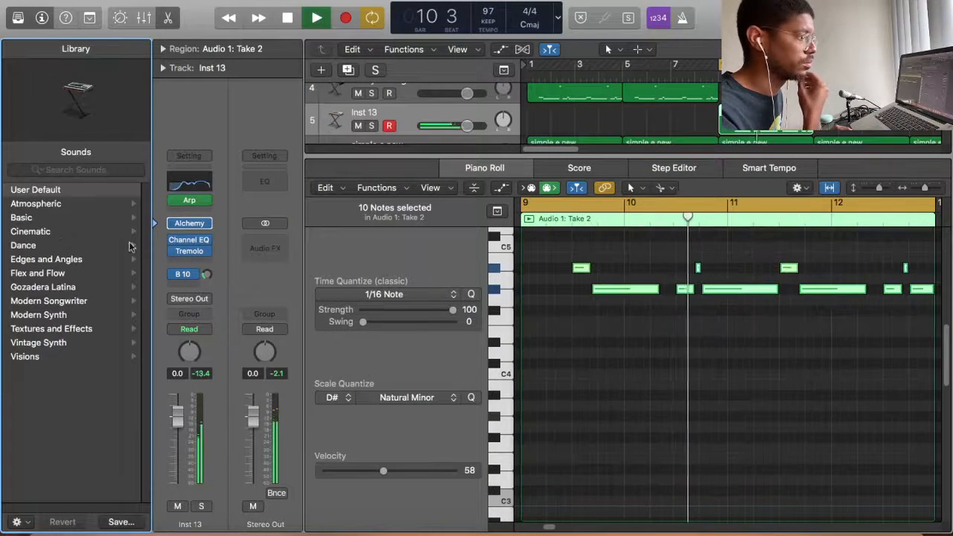
click(207, 223)
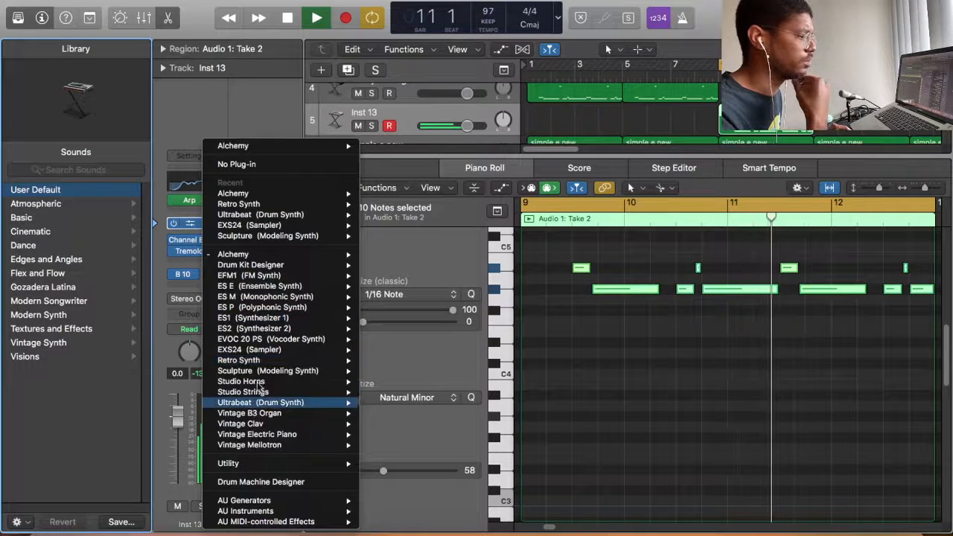
click(373, 371)
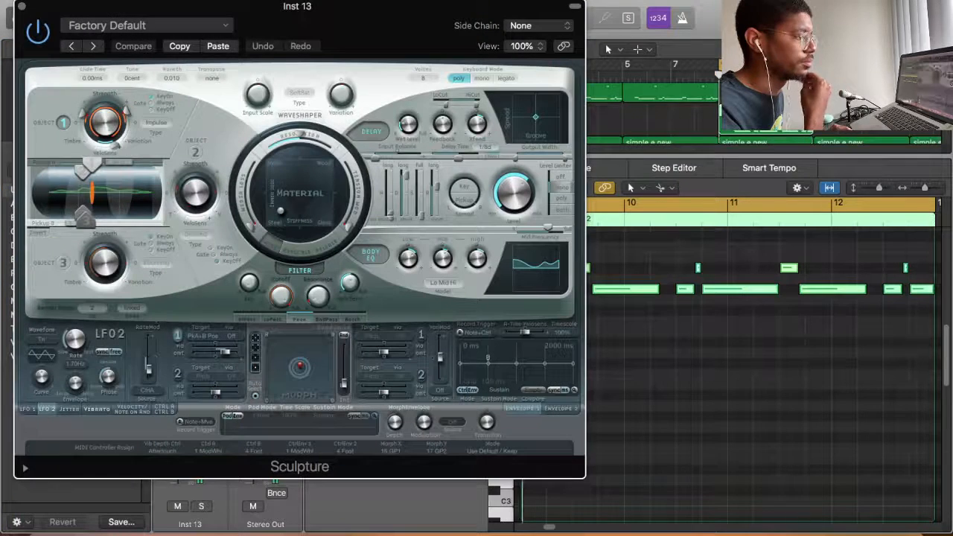
click(21, 8)
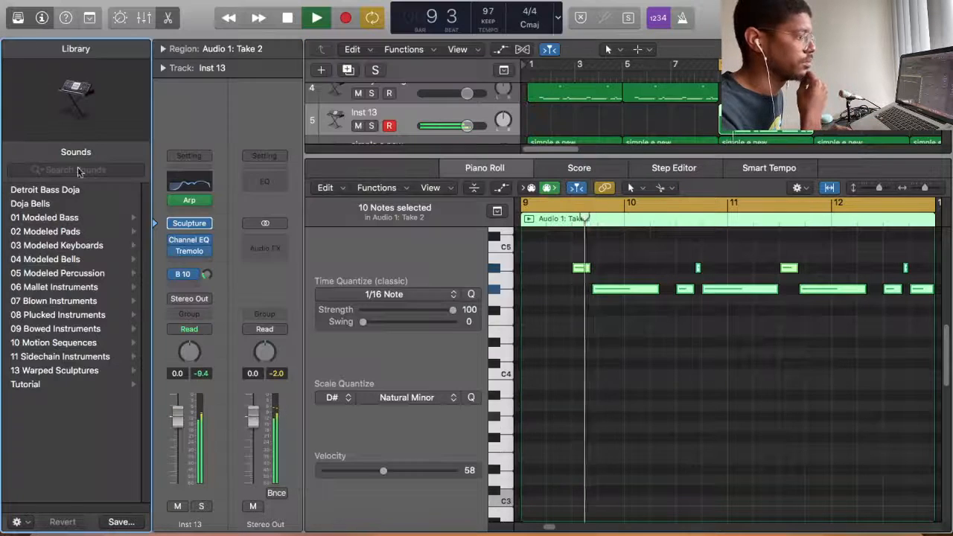
click(67, 259)
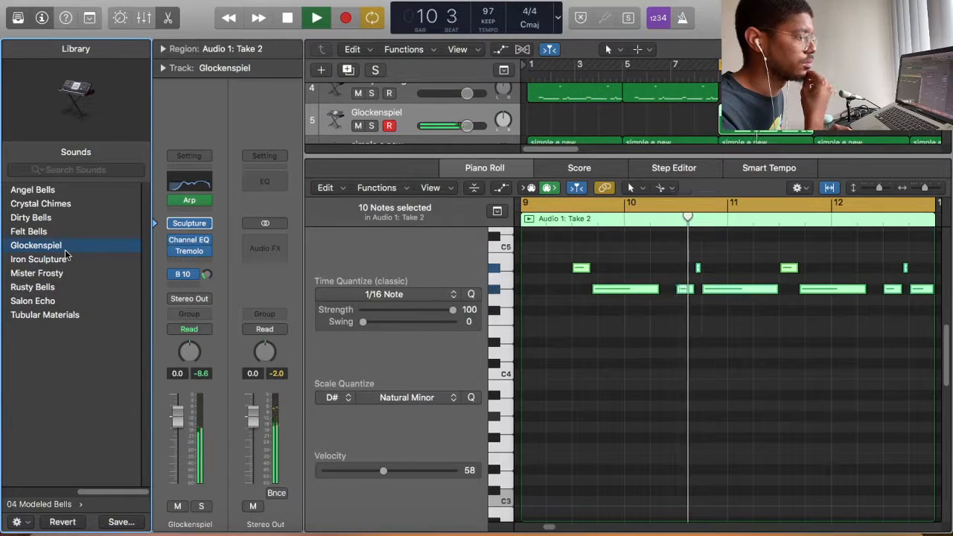
Step: Transpose all notes of the Glockenspiel region down one octave and set their velocity to 22
click(702, 336)
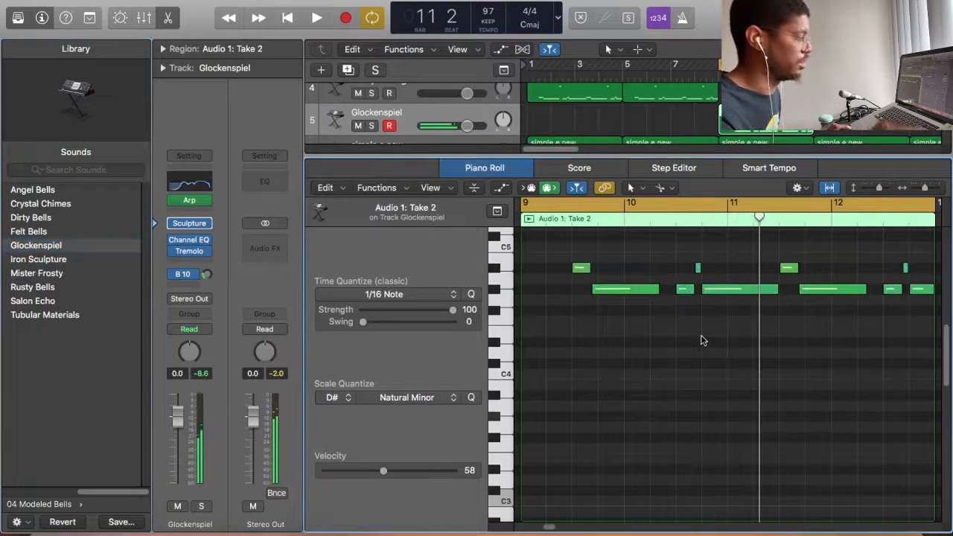
key(super+a)
key(alt+shift+Down)
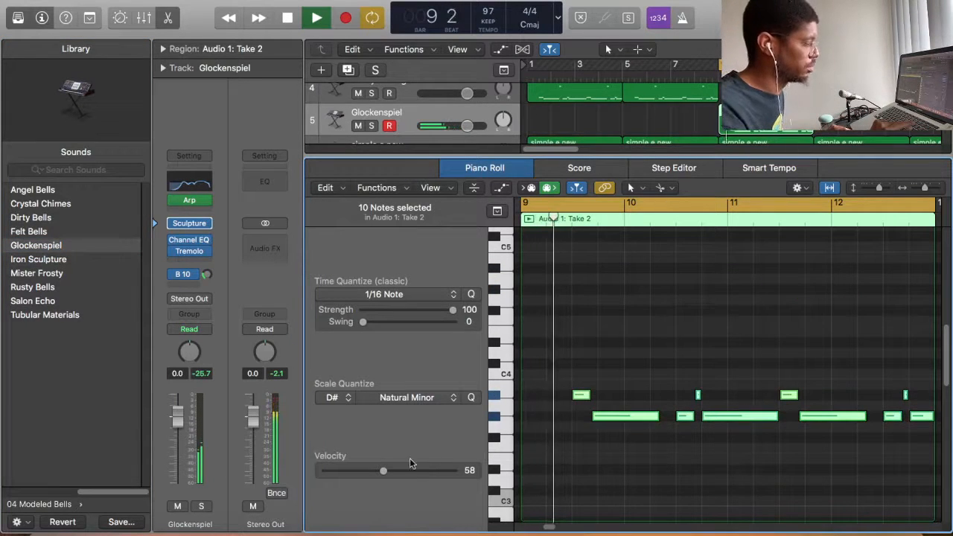
drag(383, 471, 347, 474)
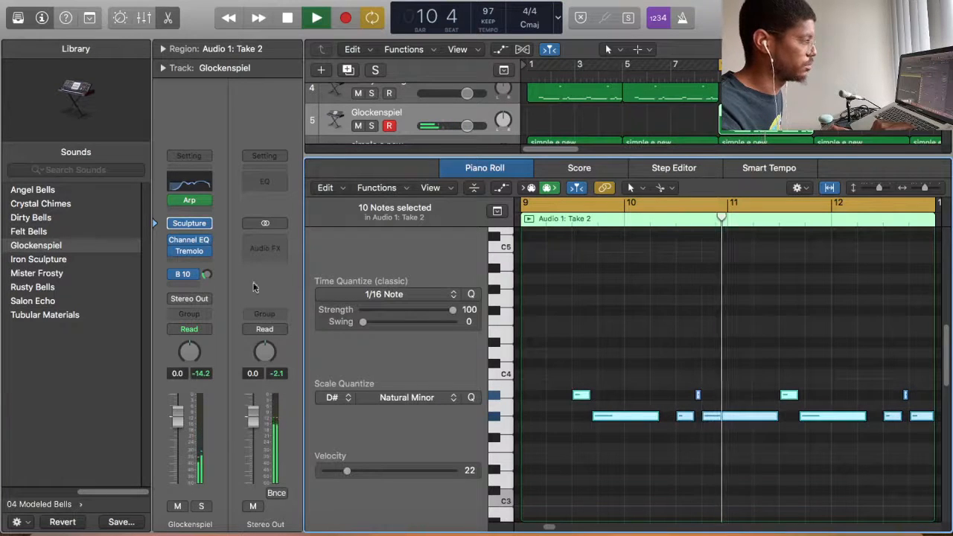
Step: Bypass the Arpeggiator on the Glockenspiel track and hide the inspector and Piano Roll
mouse_move(183, 204)
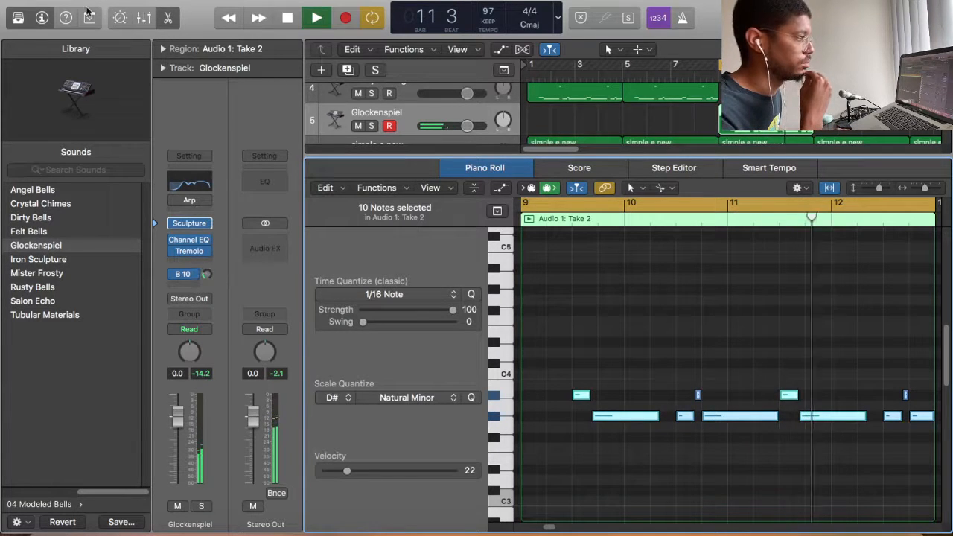
key(i)
key(p)
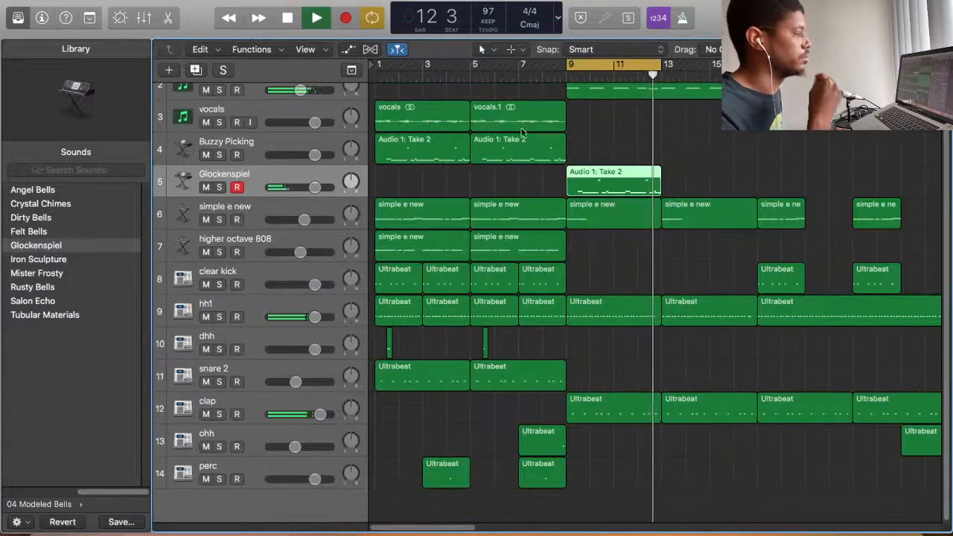
Step: Turn the cycle off and copy the Glockenspiel region to bars 13, 17 and 21
key(c)
drag(724, 158, 724, 189)
drag(726, 190, 819, 194)
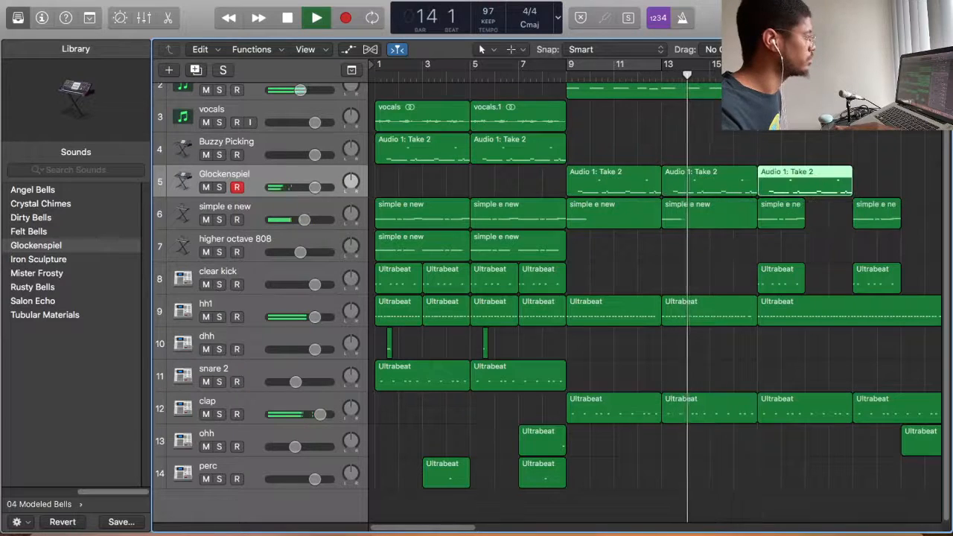
key(super+Right)
key(super+Right)
key(super+Right)
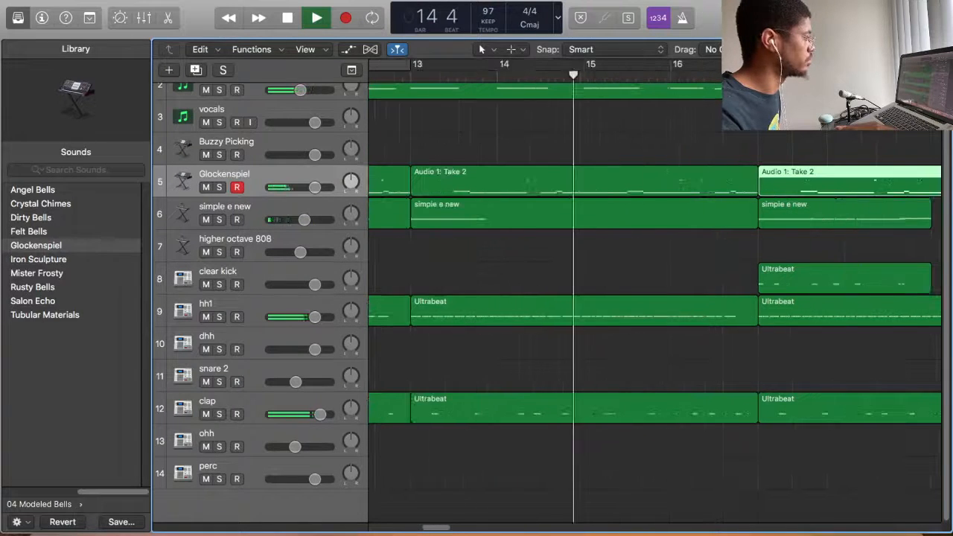
key(super+Left)
key(super+Left)
key(super+Left)
key(super+Left)
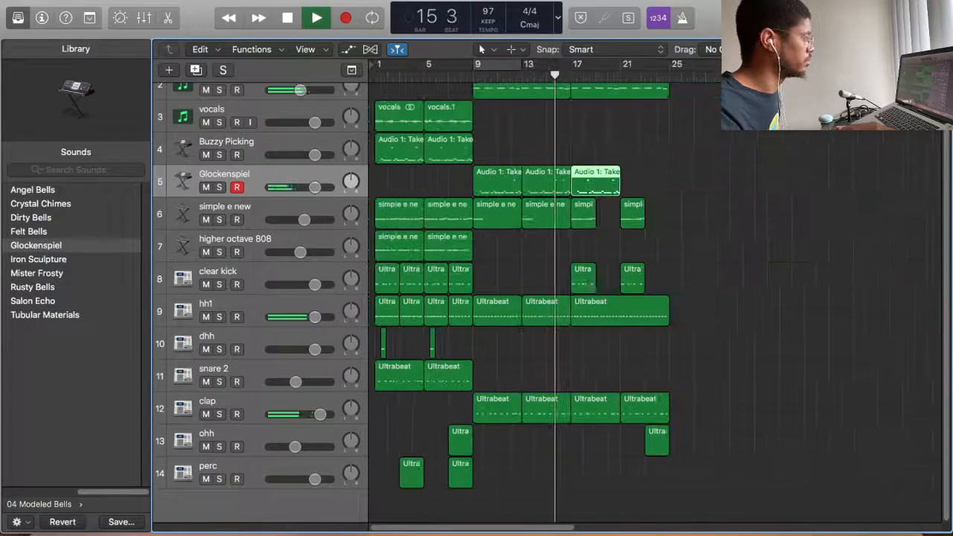
drag(607, 181, 656, 182)
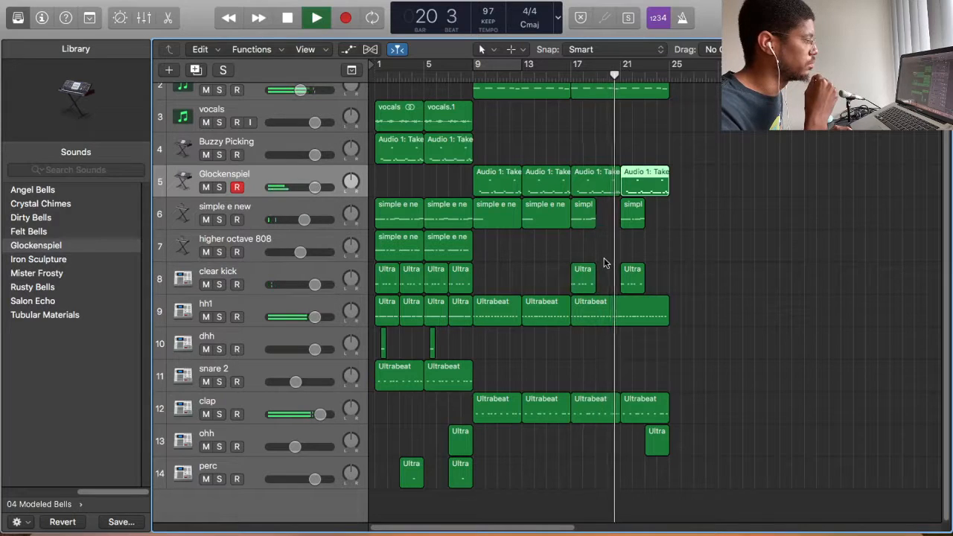
Step: Copy the clear kick region to bars 19 and 23, and trim the last copy to end just before bar 25
click(581, 278)
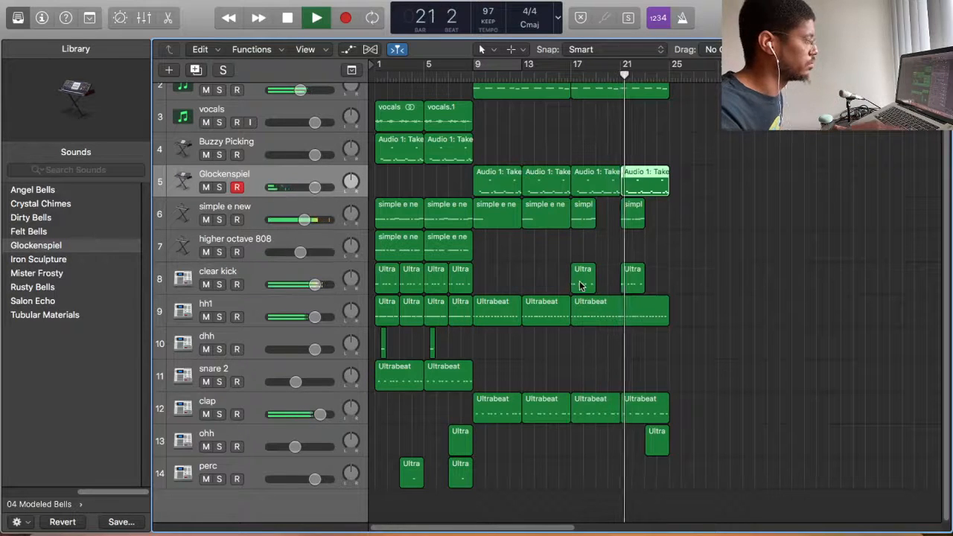
drag(594, 287, 658, 285)
key(super+Right)
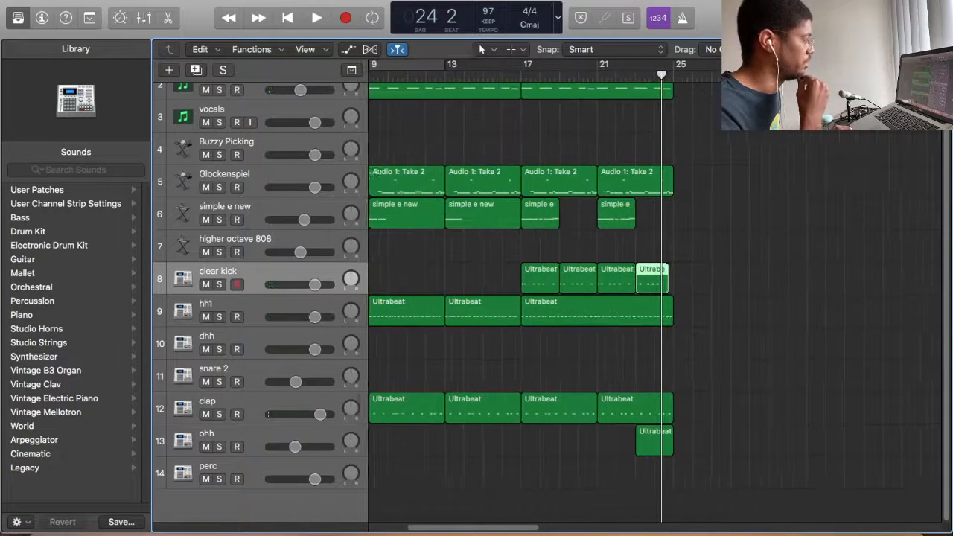
key(super+Right)
Step: Trim the last Glockenspiel region and the last hh1 region to end just before bar 25
drag(676, 186, 667, 184)
scroll(668, 178, up, 2)
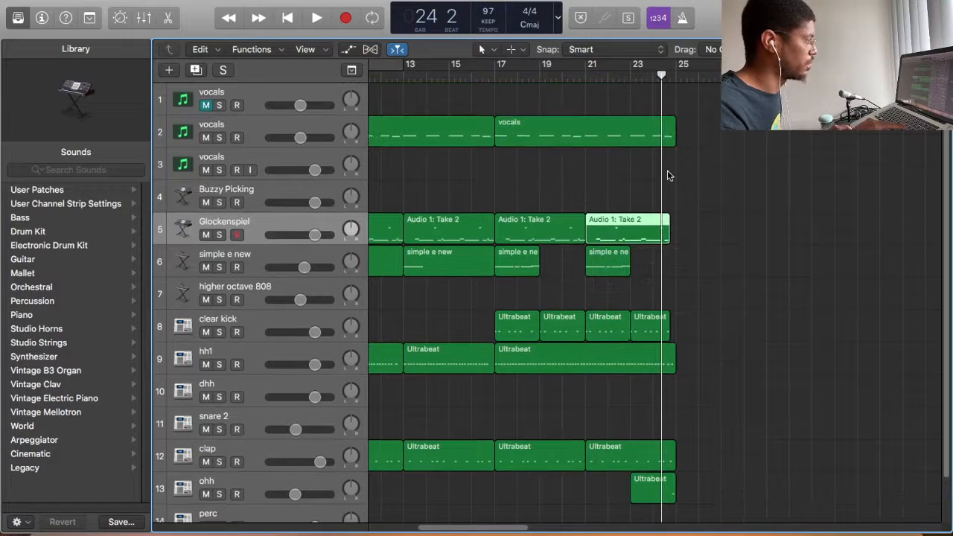
scroll(668, 175, down, 1)
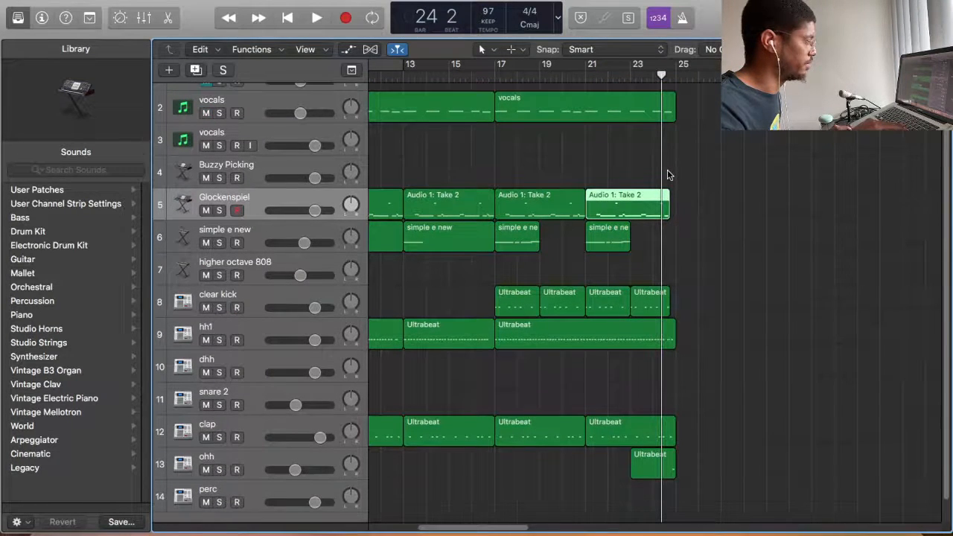
drag(669, 336, 664, 330)
scroll(665, 370, down, 1)
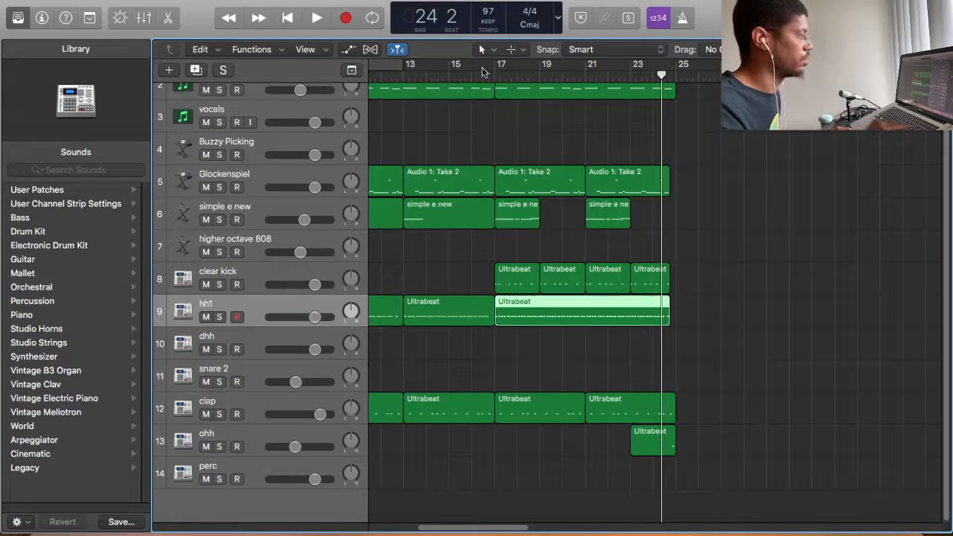
Step: Copy the opening eight-bar section's regions to bar 25 and play the arrangement from the start
click(323, 26)
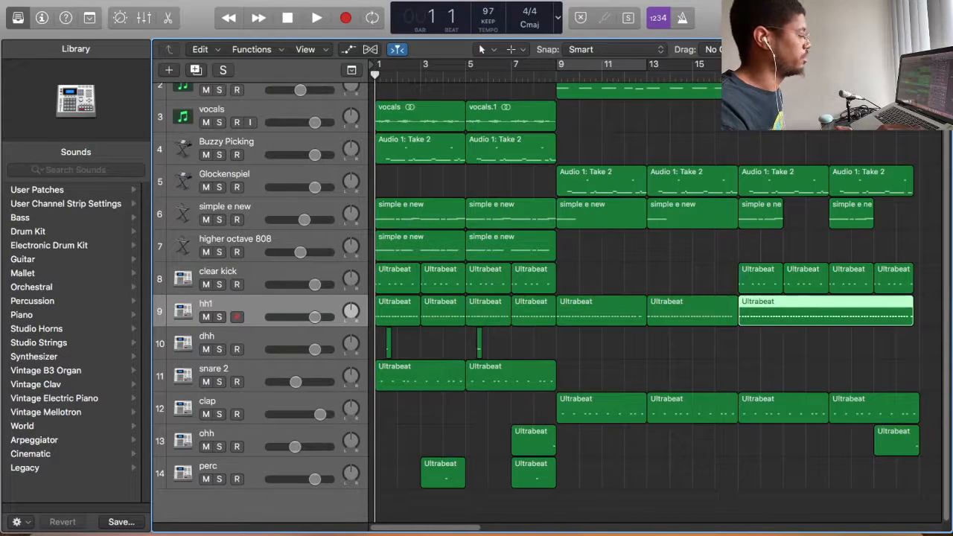
scroll(439, 305, down, 5)
drag(447, 506, 596, 184)
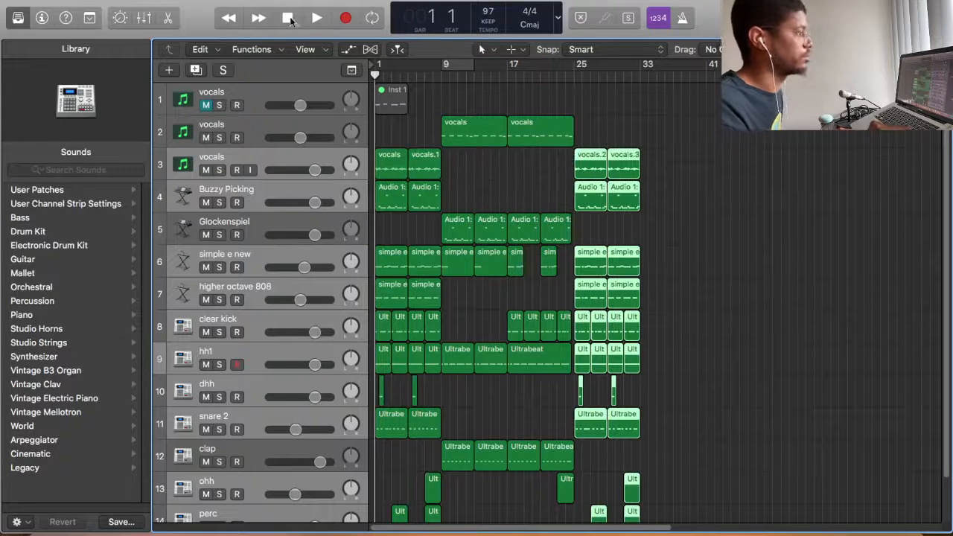
key(space)
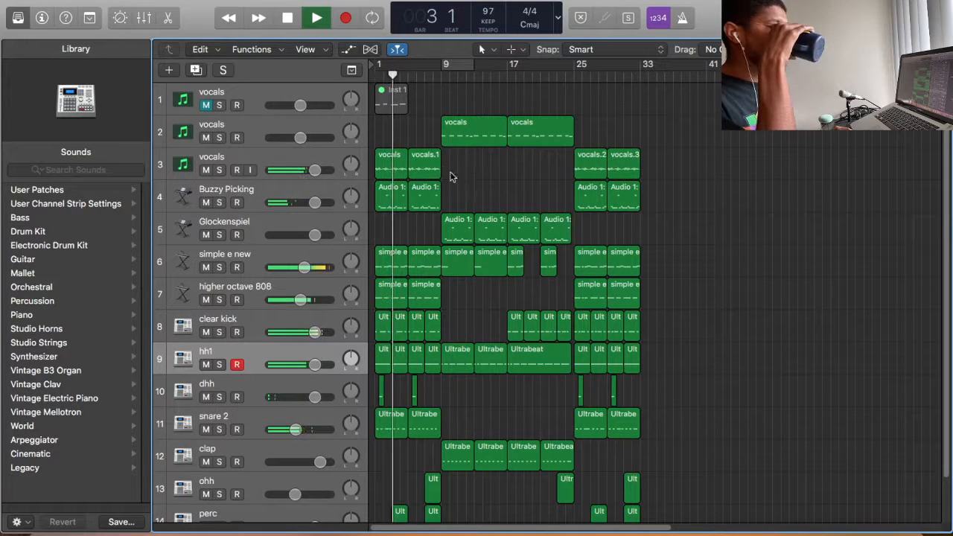
Step: Show the second vocals track's channel strip with the library closed, and listen through to the transition into bar 25
click(266, 119)
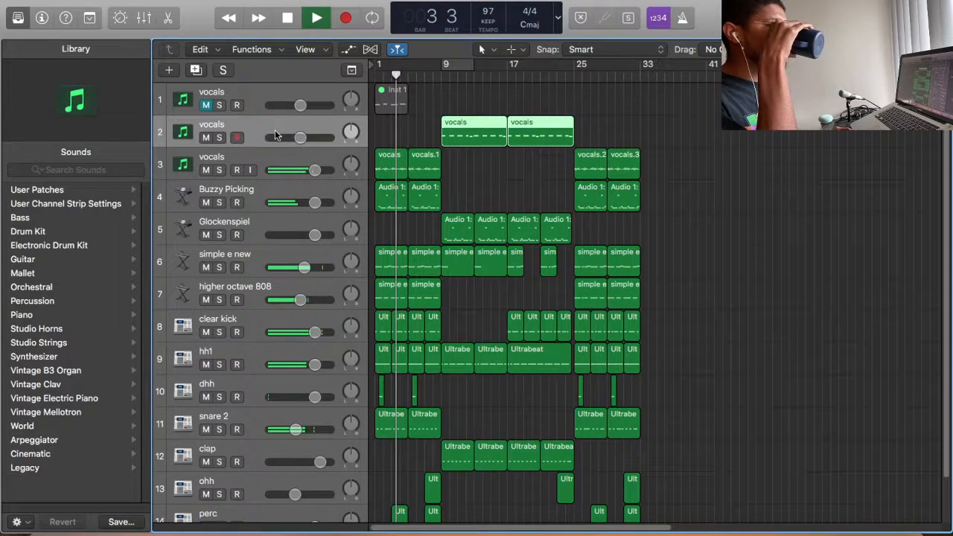
click(41, 18)
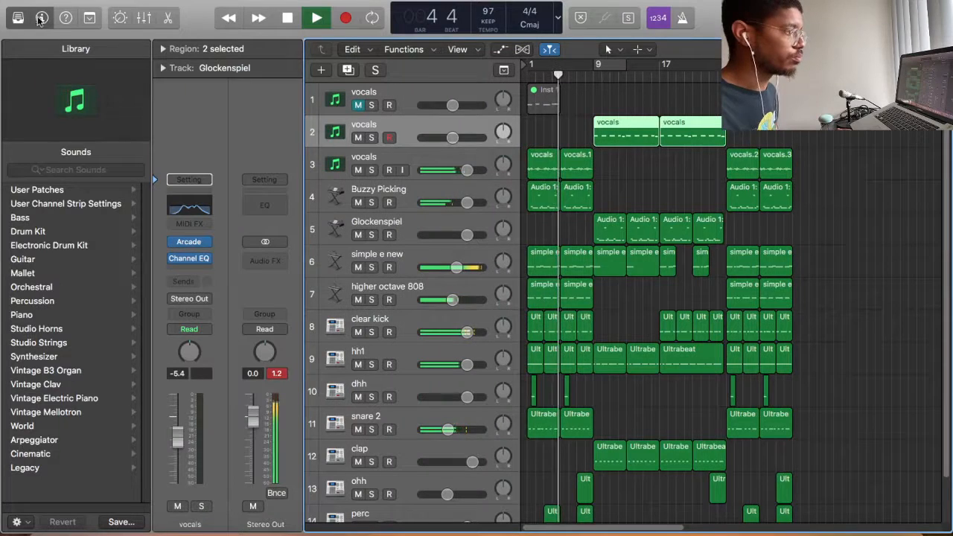
click(18, 18)
click(41, 18)
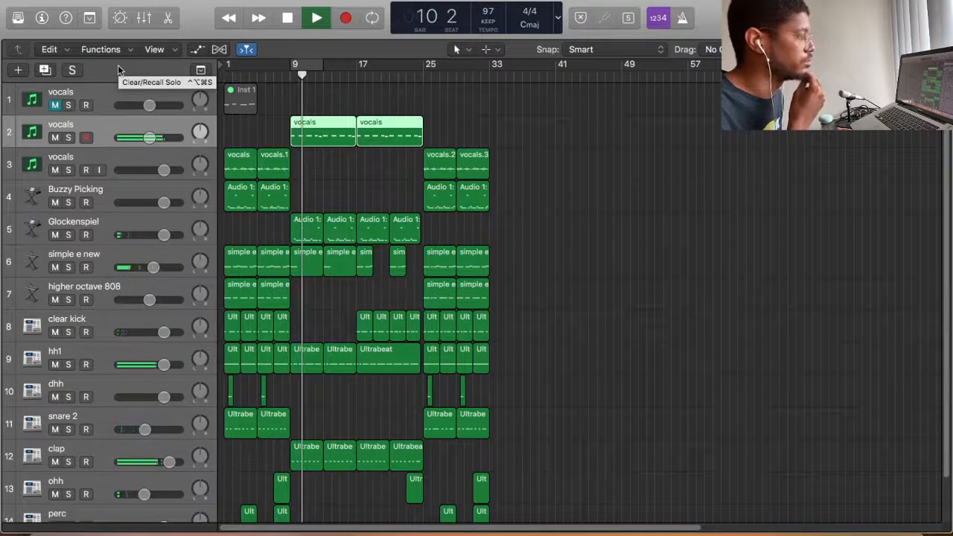
click(42, 18)
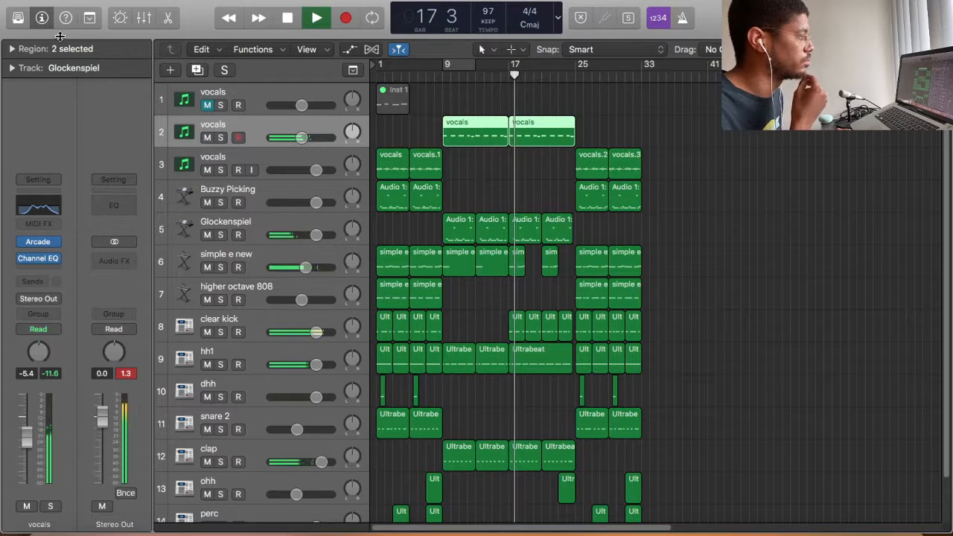
click(573, 77)
scroll(588, 130, down, 2)
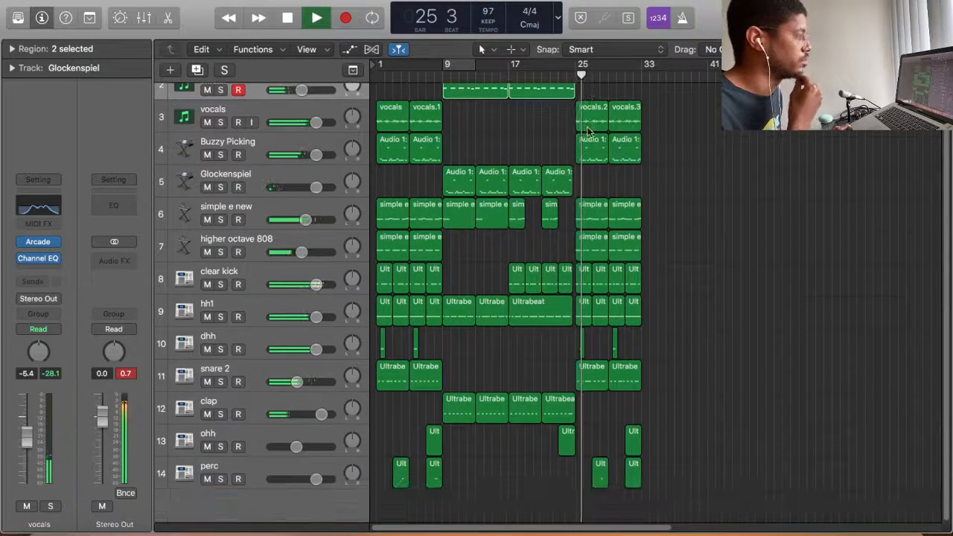
Step: Stop playback and move all regions except the muted Inst 1 region four bars later, so the arrangement starts at bar 5
scroll(588, 129, up, 2)
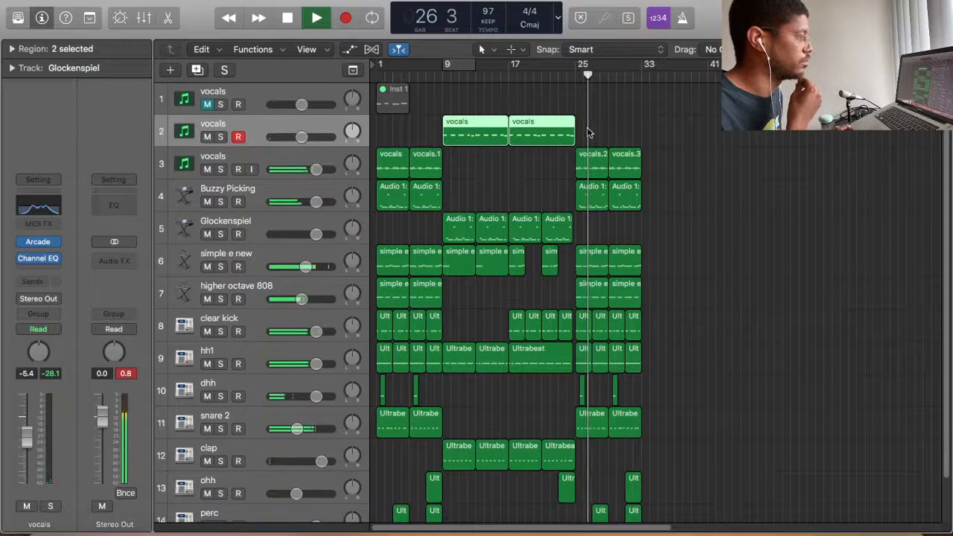
scroll(588, 132, down, 2)
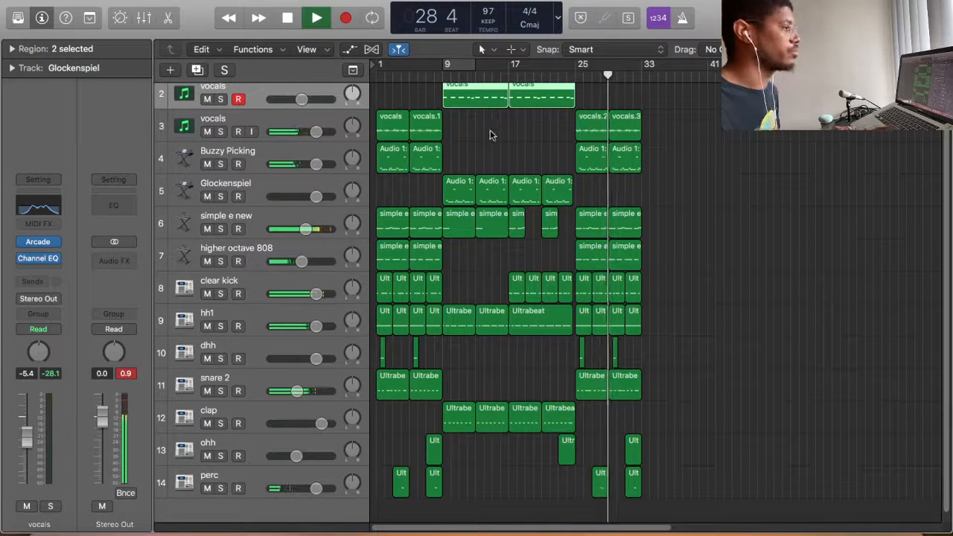
key(space)
scroll(494, 153, down, 1)
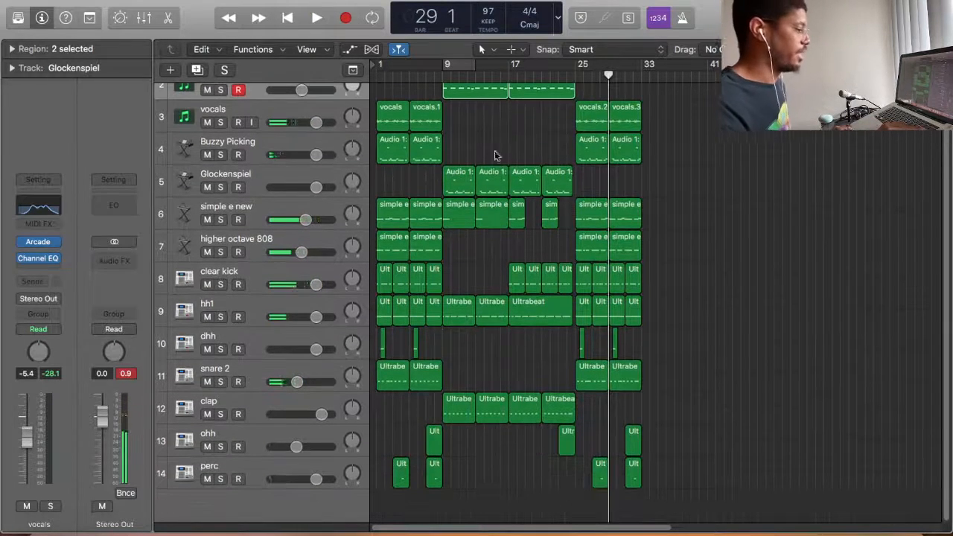
drag(684, 424, 572, 485)
scroll(319, 121, up, 1)
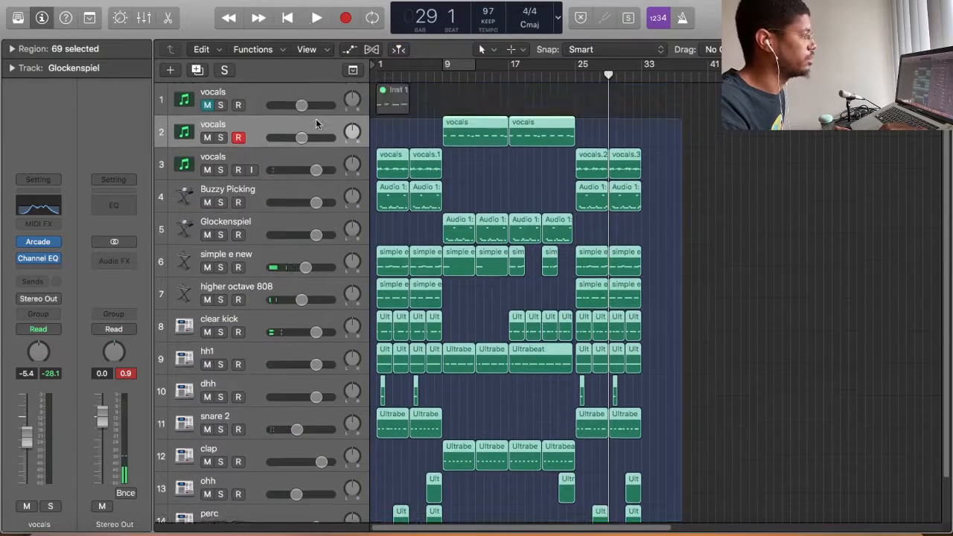
drag(397, 160, 432, 160)
Step: Duplicate the second vocals track with the empty copy placed directly above it, and set the cycle range from bar 1 to bar 5
click(393, 164)
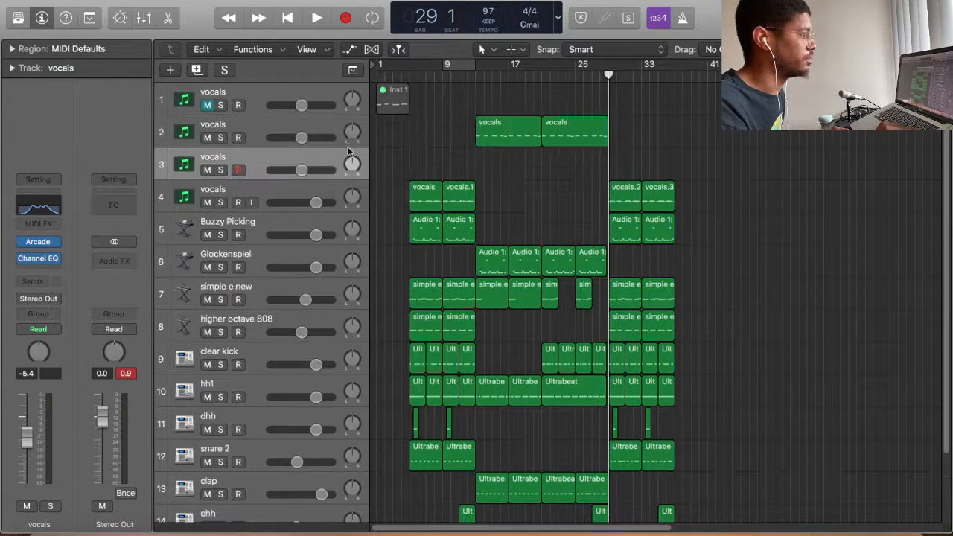
drag(307, 161, 302, 114)
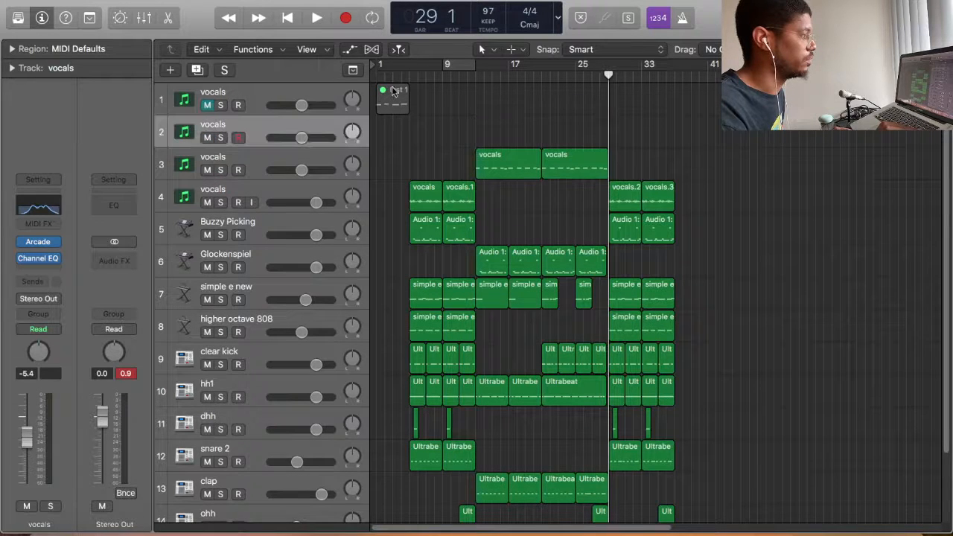
drag(406, 64, 380, 64)
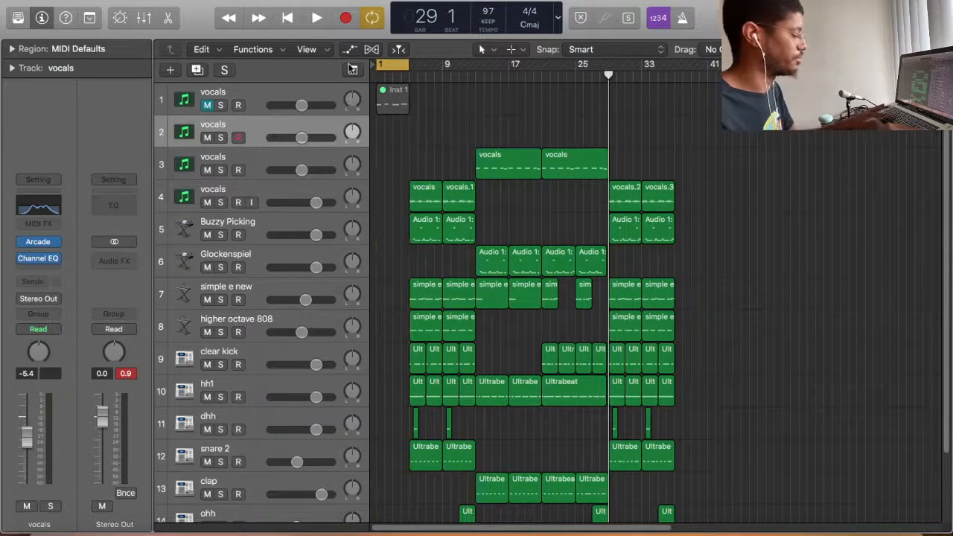
Step: Show Musical Typing for the empty vocals track, set its octave to C2, and audition notes while stopped and during playback
key(super+k)
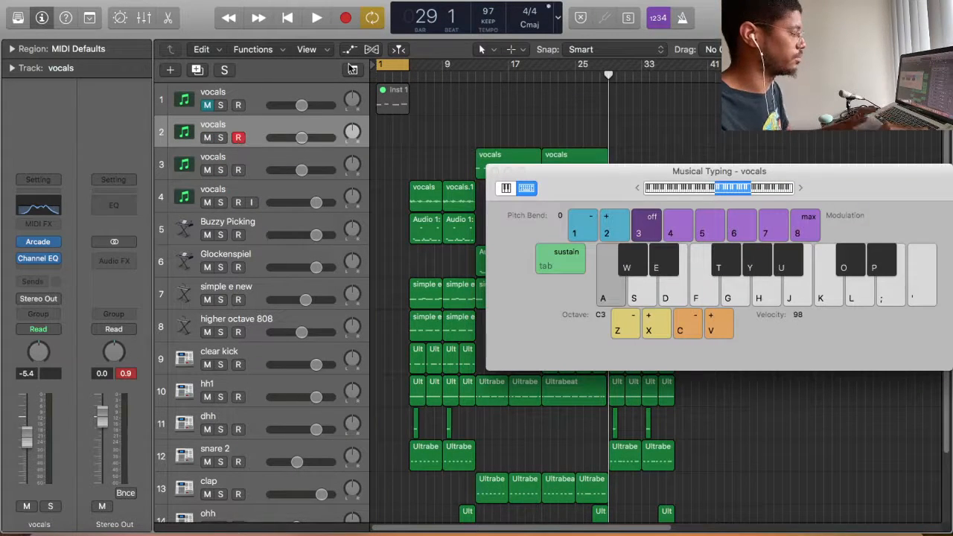
click(638, 322)
drag(635, 295, 796, 298)
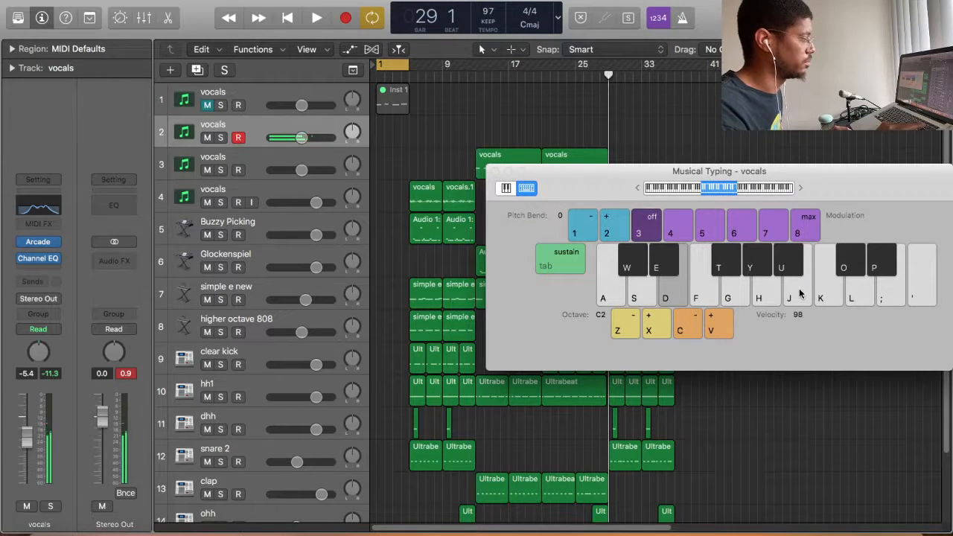
key(s)
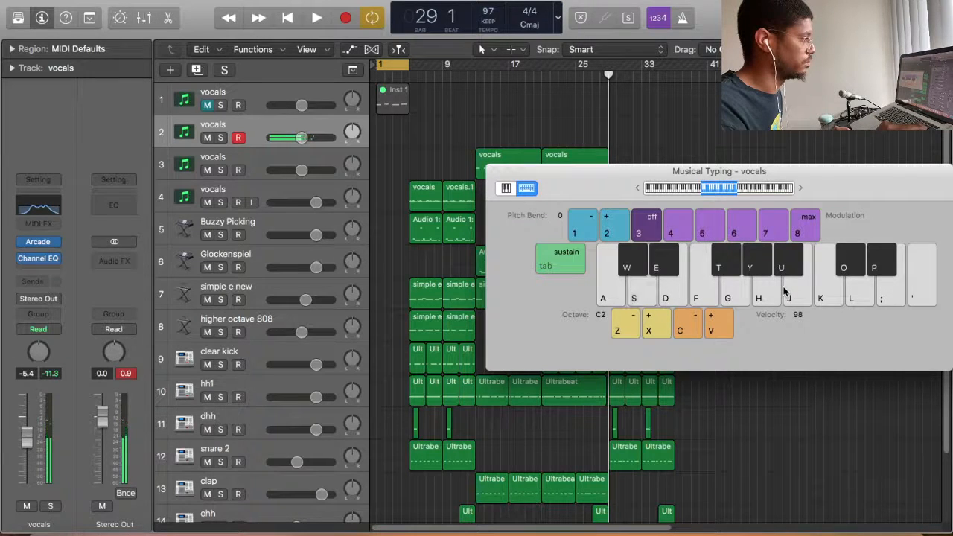
key(space)
key(s)
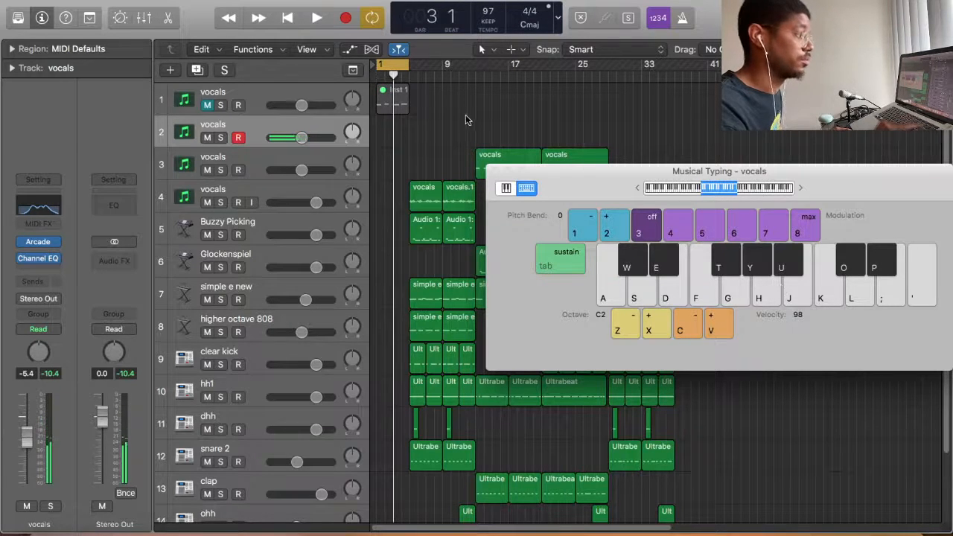
Step: Record a sustained D2 note from bar 1 on the empty vocals track, and close Musical Typing
click(346, 18)
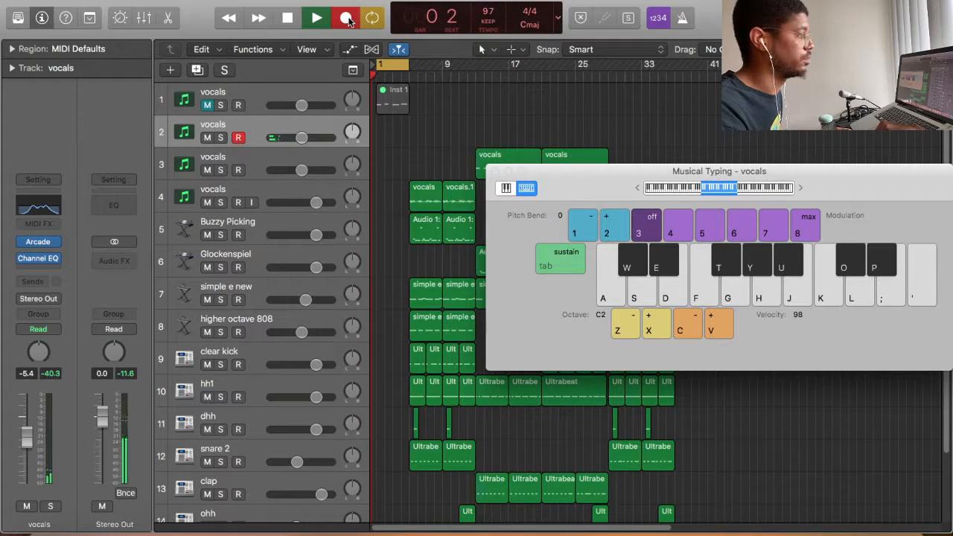
key(s)
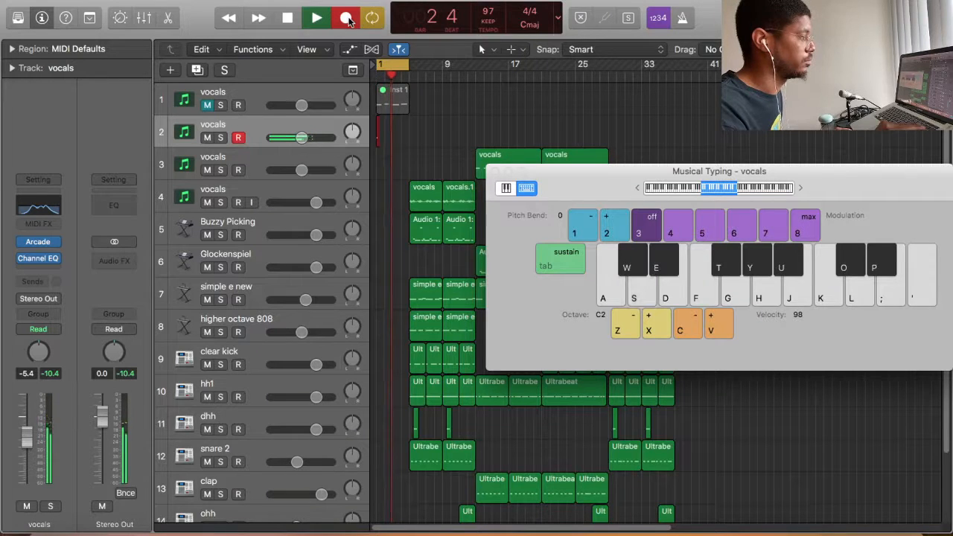
key(space)
click(495, 171)
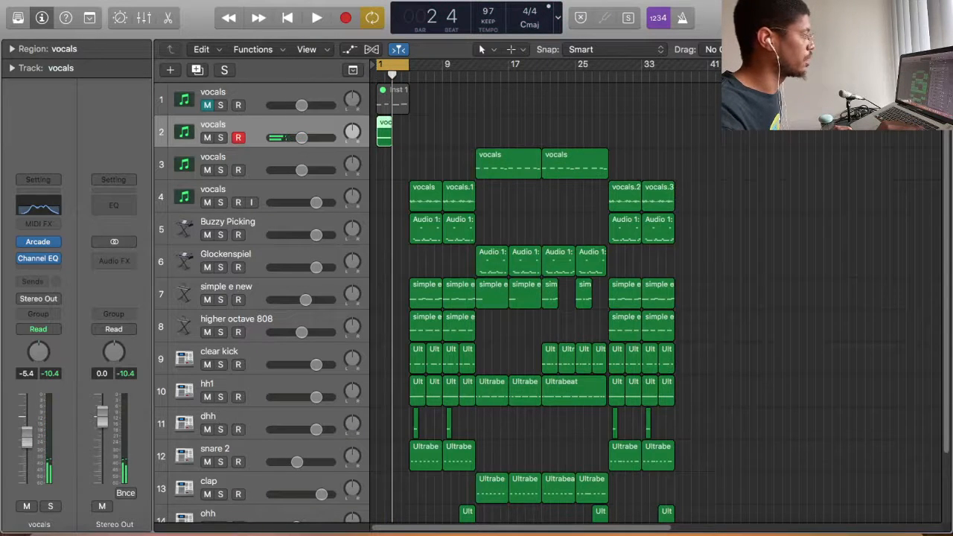
Step: Align the recorded vocals note to the start of bar 1 in the Piano Roll, play it back and close the editor
key(super+Right)
double_click(382, 138)
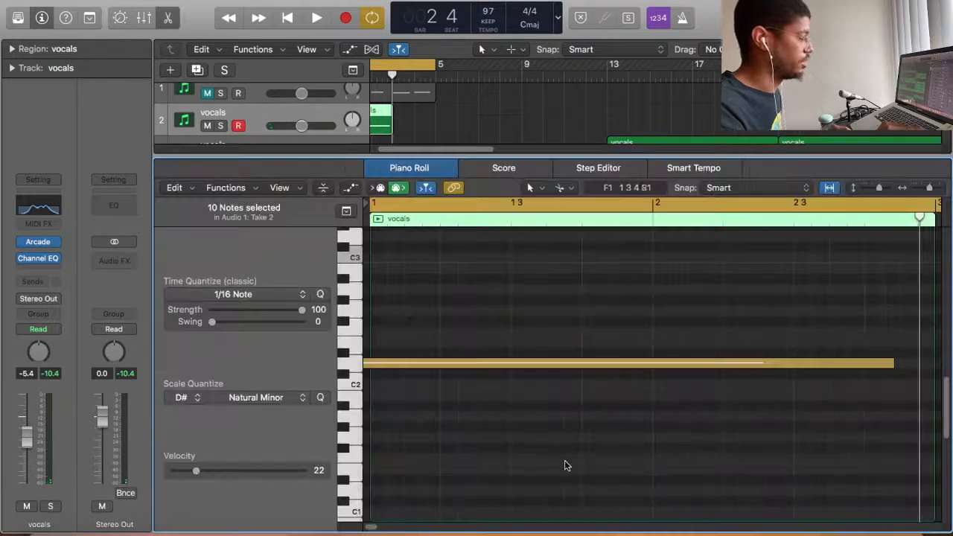
key(super+a)
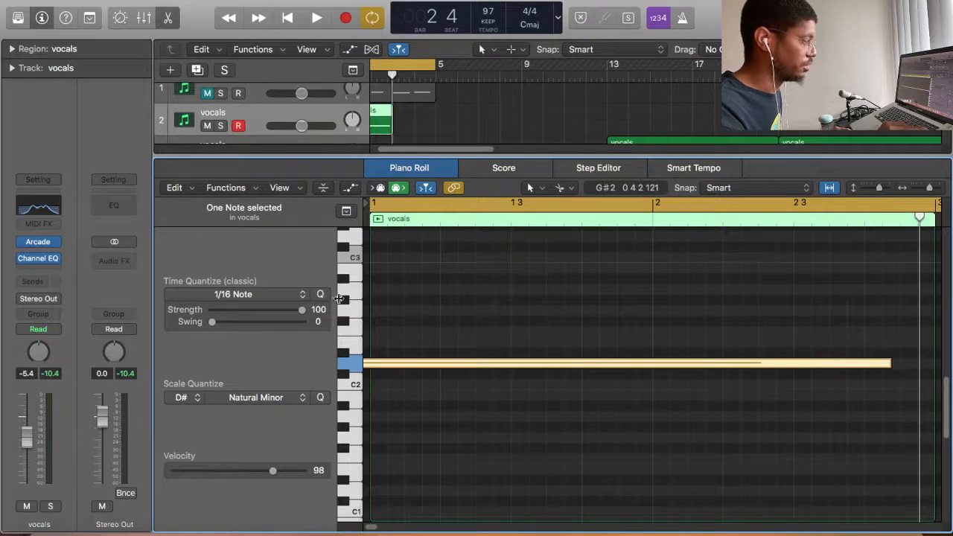
drag(430, 364, 459, 376)
key(space)
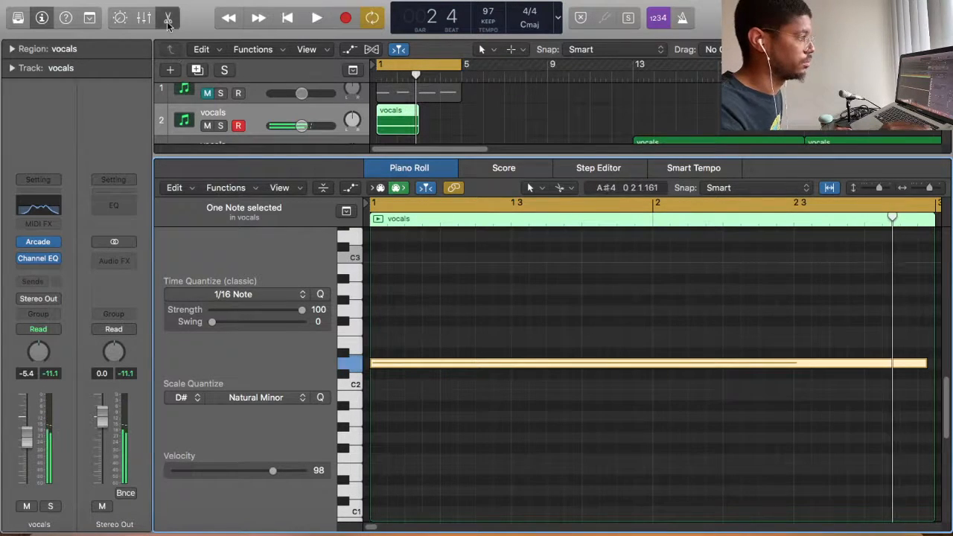
key(space)
key(e)
Step: Copy the simple e new region from bar 5 to bar 1 and trim it to about one and a half bars, checking it in playback
mouse_move(462, 67)
mouse_down()
mouse_move(451, 67)
mouse_move(462, 67)
mouse_up()
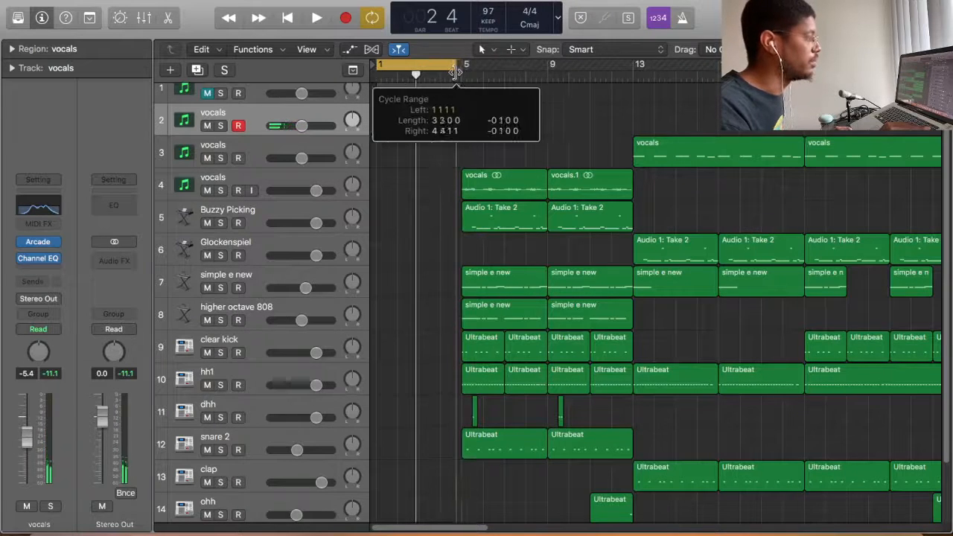
drag(492, 280, 397, 289)
key(space)
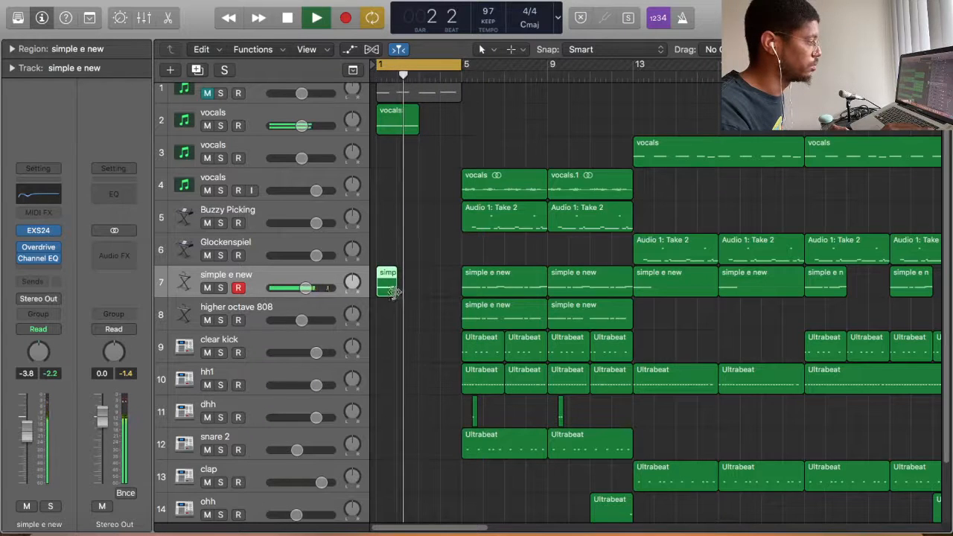
key(space)
key(space)
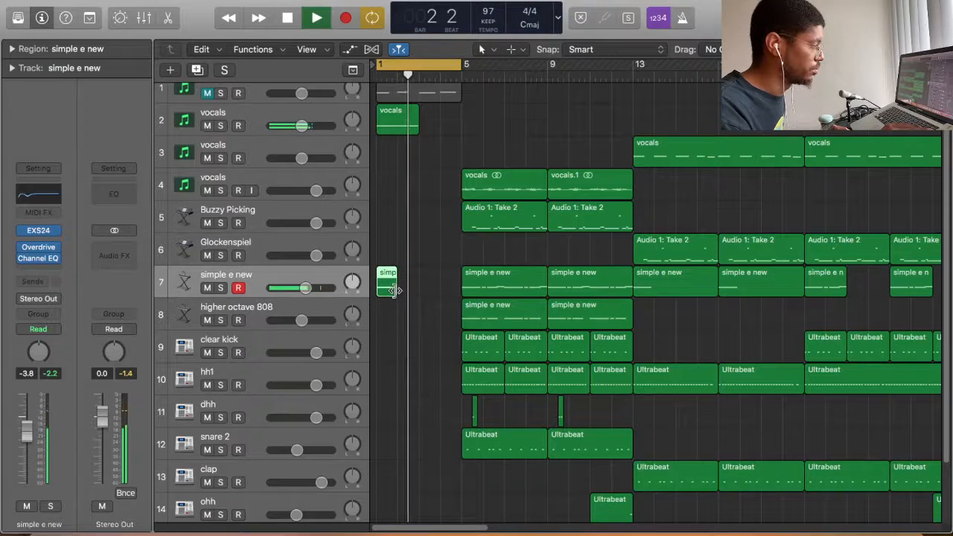
drag(395, 290, 407, 290)
key(space)
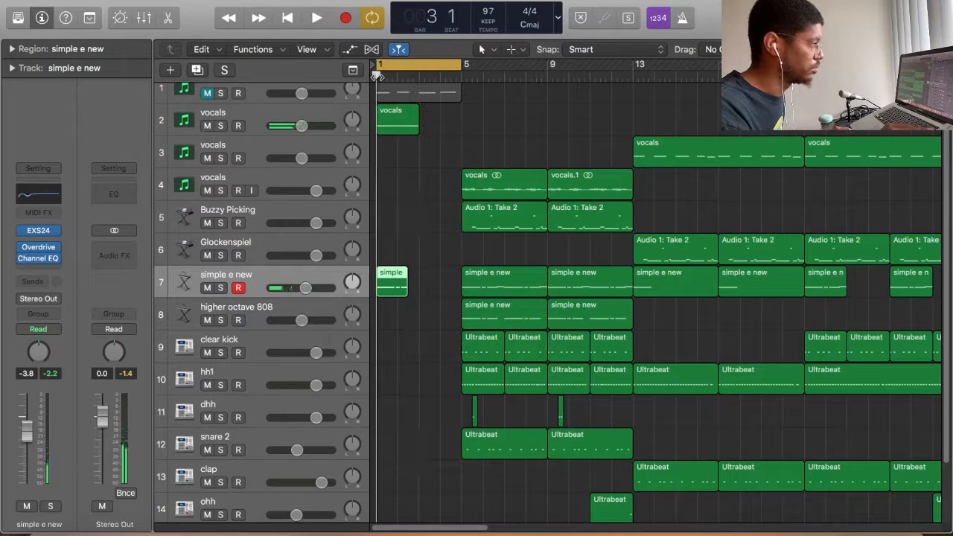
key(space)
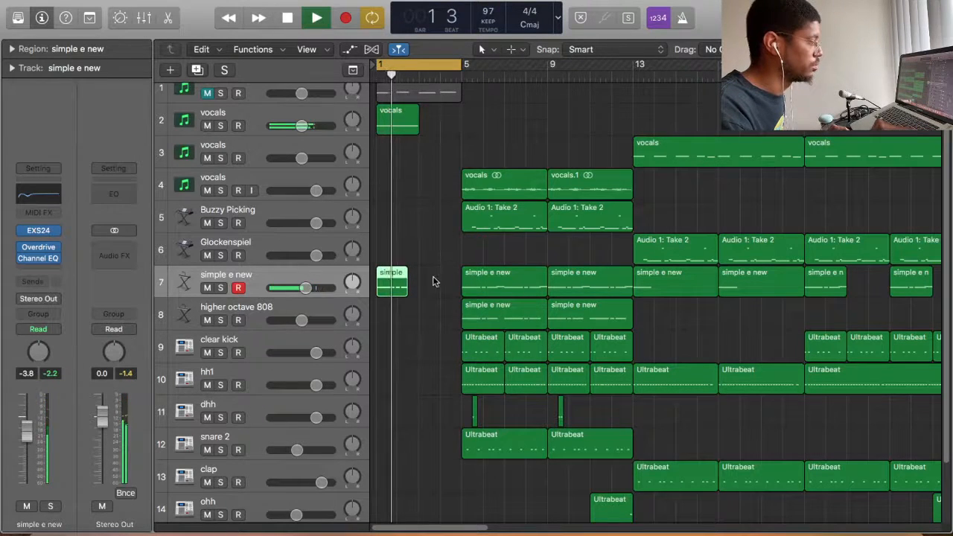
Step: Trim the opening simple e new region to about one and a quarter bars, and copy it with the new vocals region to bar 3
drag(403, 297, 387, 168)
key(space)
key(space)
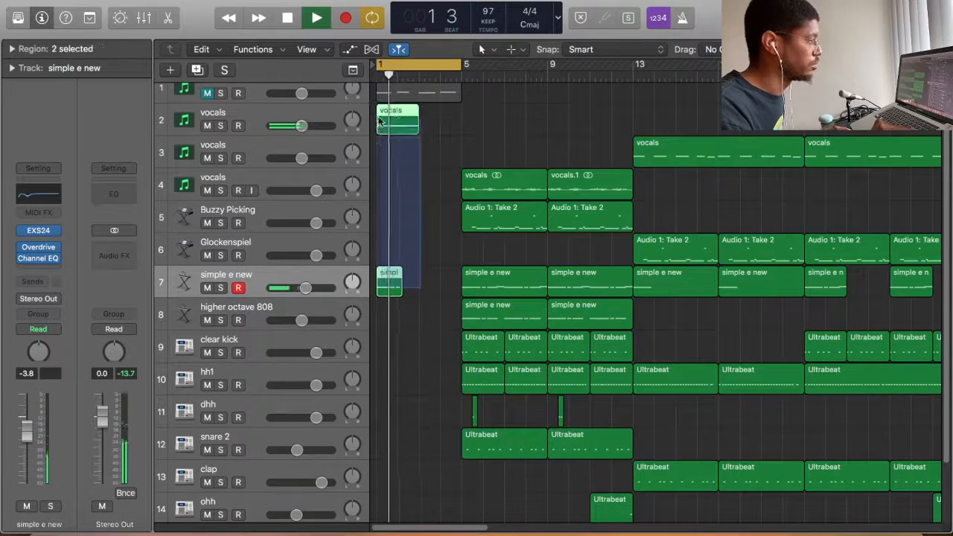
drag(380, 122, 423, 122)
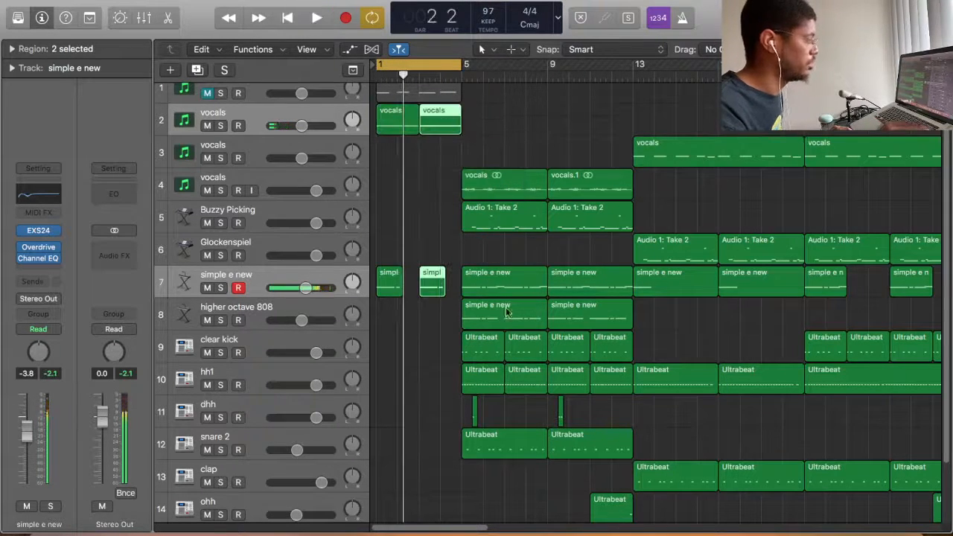
Step: Copy the ohh region from bar 11 to bar 3 and play the cycled intro
click(457, 362)
scroll(521, 426, down, 3)
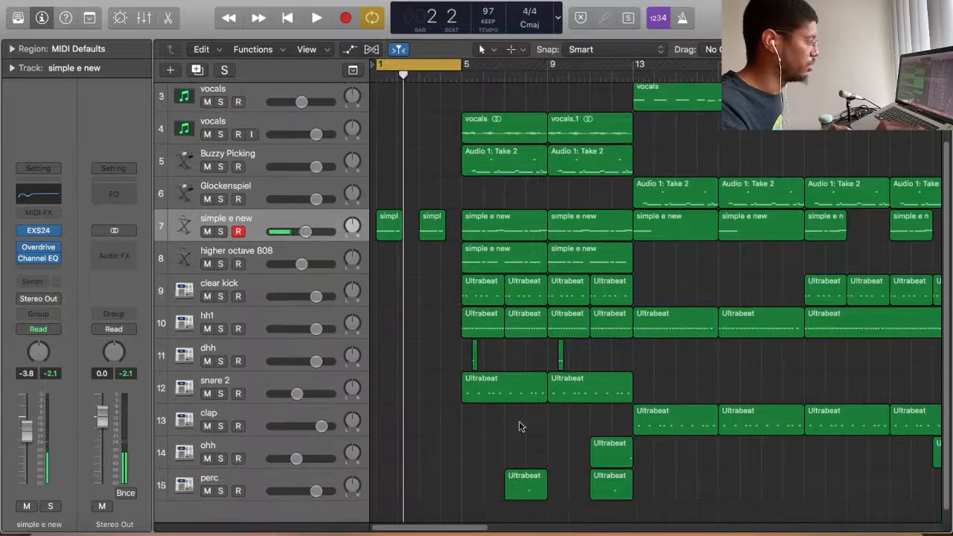
drag(595, 453, 425, 453)
key(space)
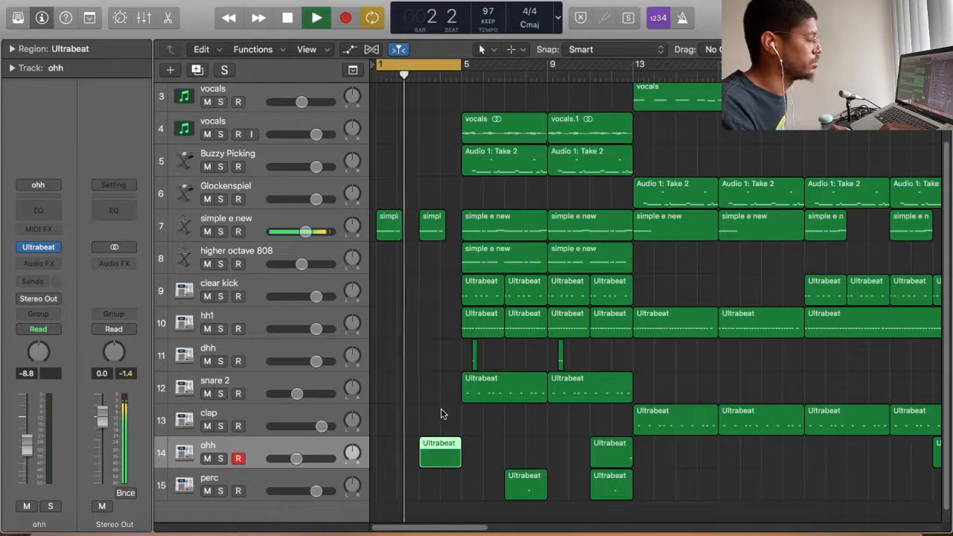
Step: Extend the two intro simple e new regions to end at beat 3 of bars 2 and 4
key(super+Right)
key(super+Right)
key(super+Right)
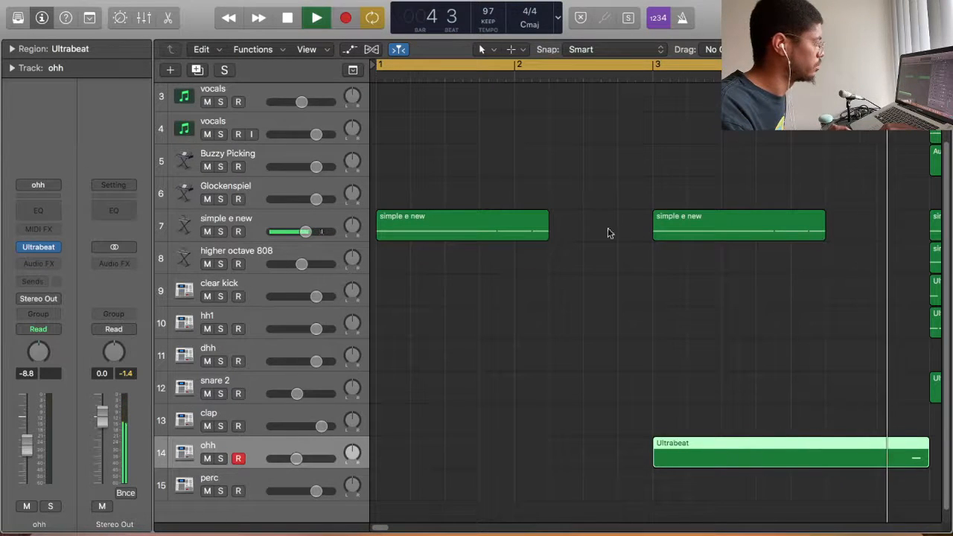
click(549, 239)
click(551, 238)
drag(557, 239, 585, 254)
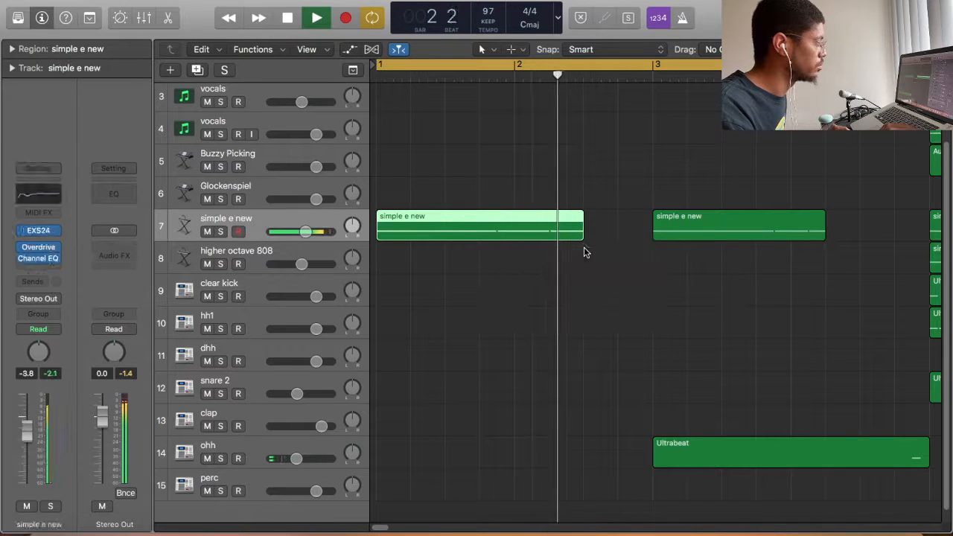
drag(824, 231, 861, 233)
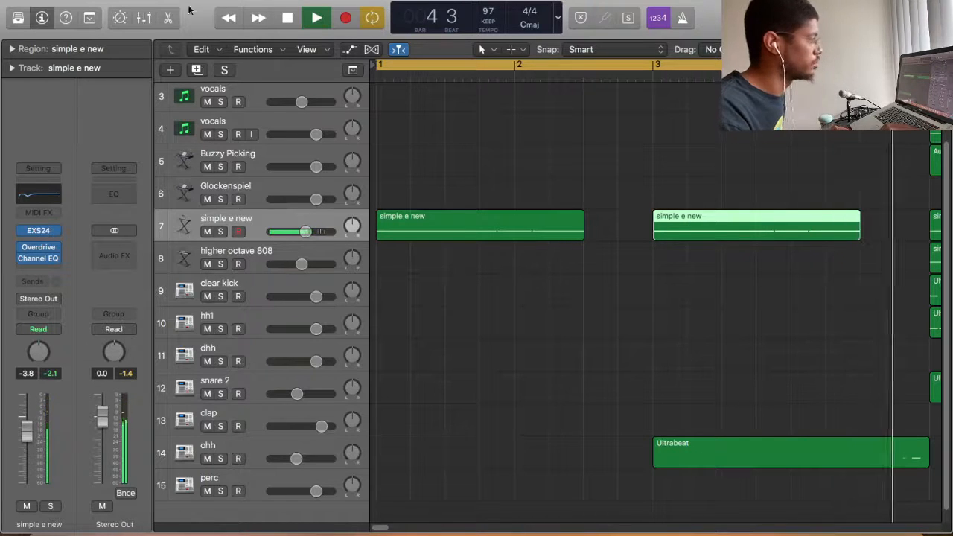
Step: Hide the inspector and play the whole arrangement from bar 1 with cycling turned off
click(39, 20)
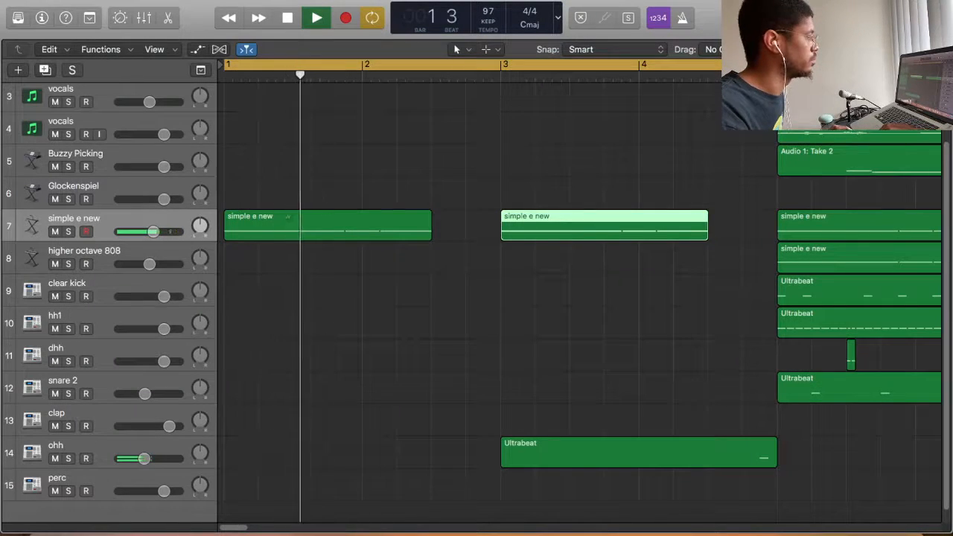
key(super+Left)
key(super+Left)
key(super+Left)
key(super+Left)
key(super+Left)
key(super+Left)
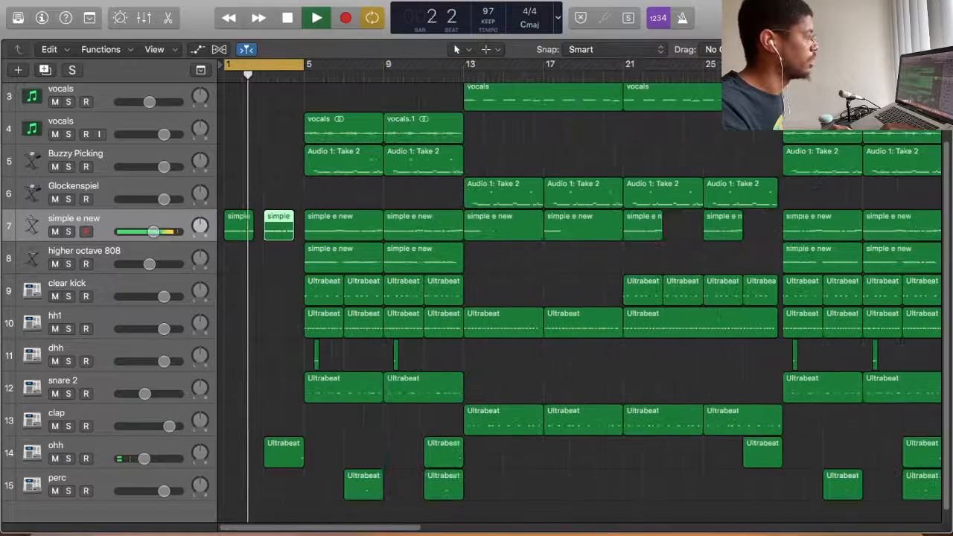
key(c)
click(288, 17)
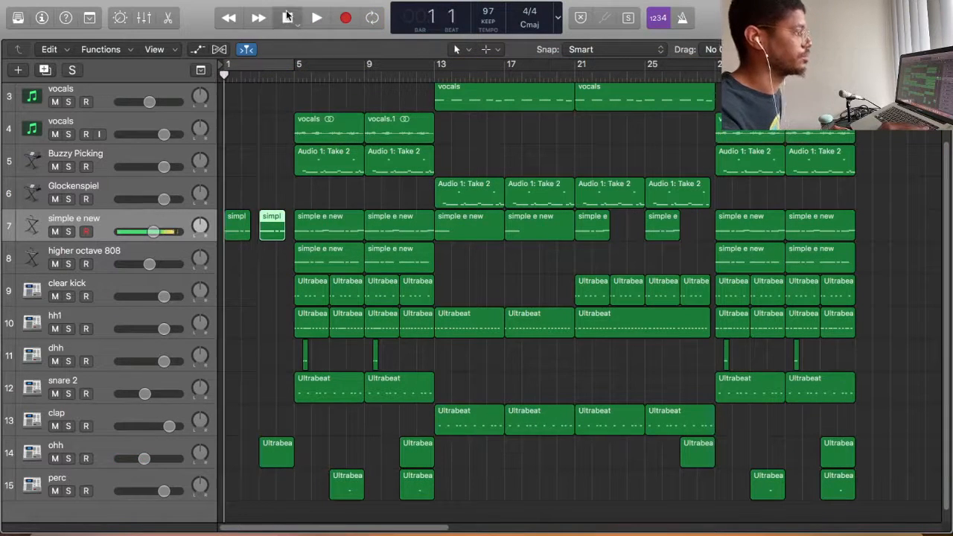
key(space)
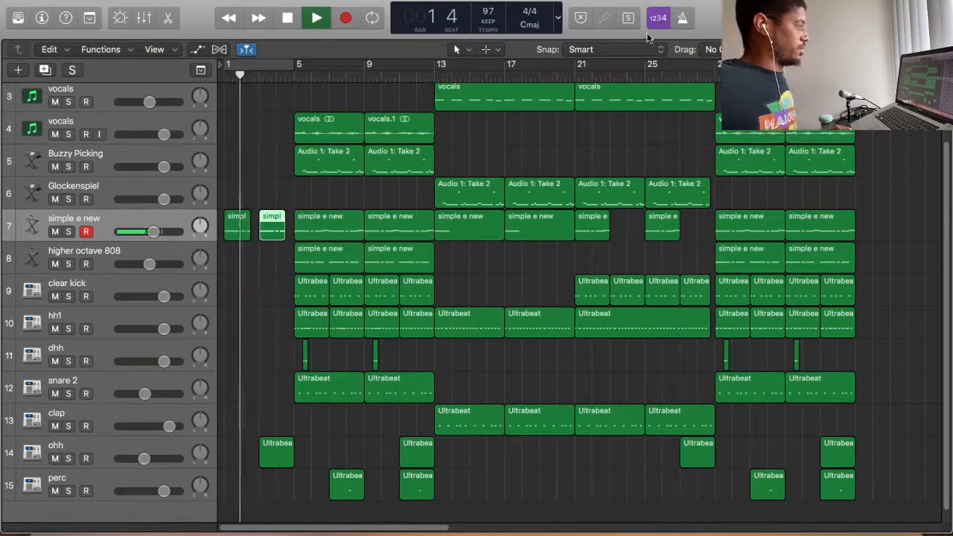
Step: Fit all tracks in view and listen through the arrangement up to bar 21
key(z)
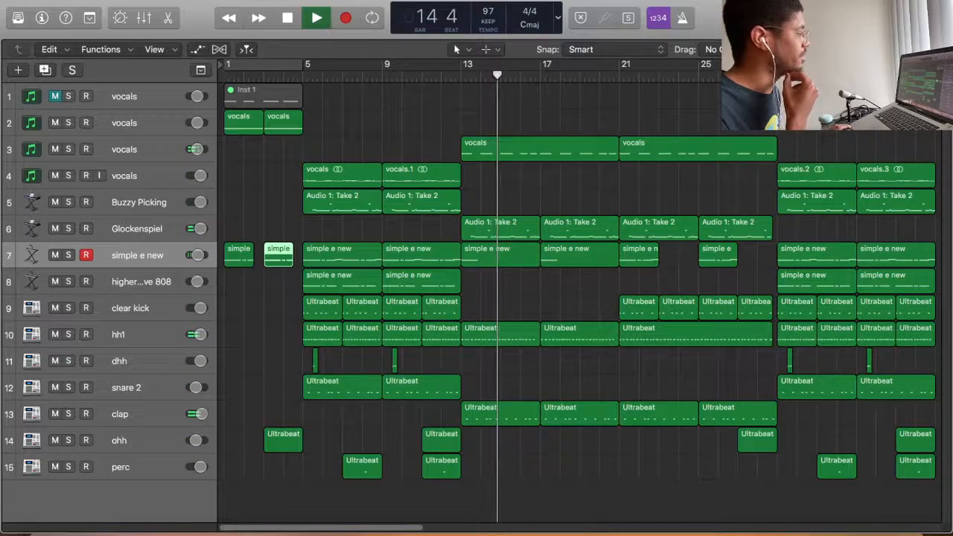
key(super+Right)
key(super+Right)
key(super+Right)
key(super+Right)
key(super+Right)
key(super+Right)
key(super+Left)
key(super+Left)
key(super+Left)
key(super+Left)
key(super+Left)
key(super+Left)
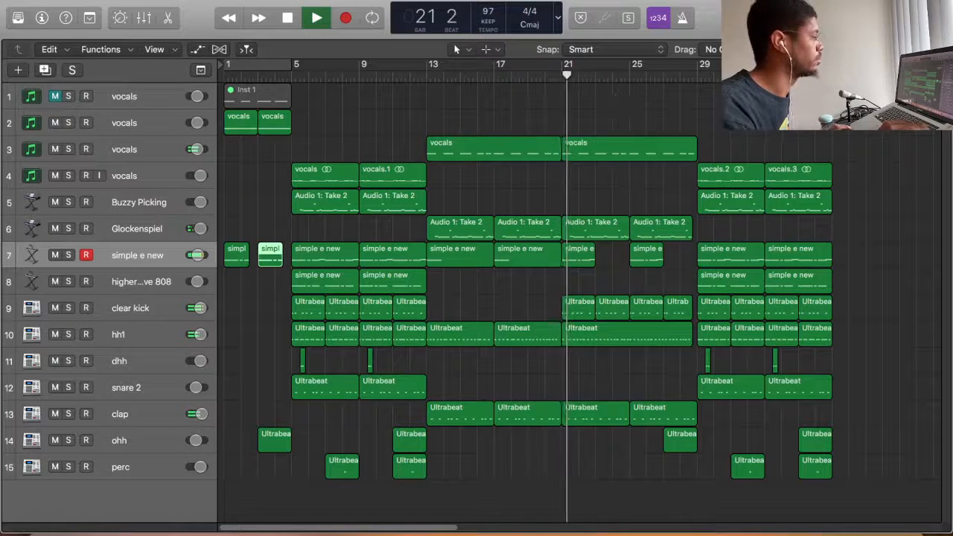
Step: Stop playback and set the cycle range across the whole arrangement, starting at bar 1
key(space)
drag(641, 69, 167, 57)
click(112, 2)
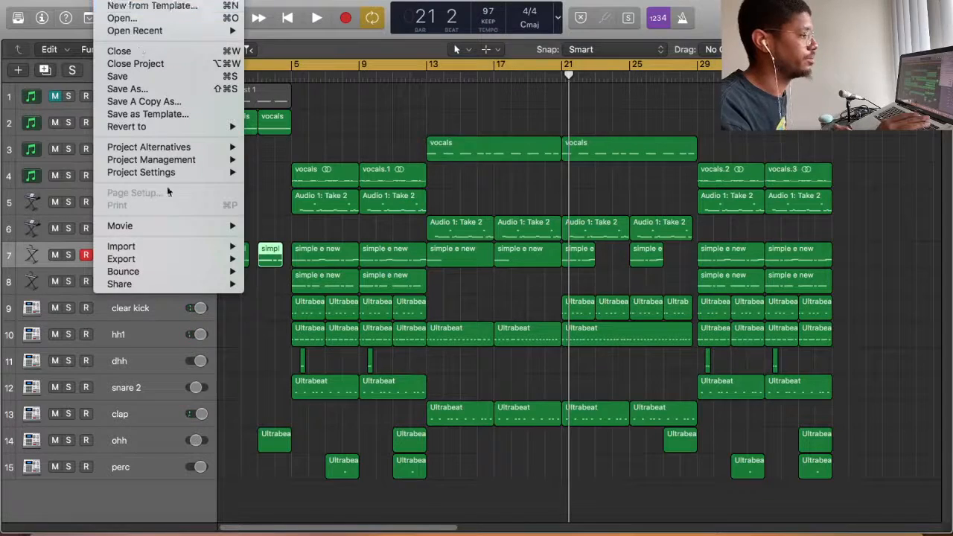
click(592, 324)
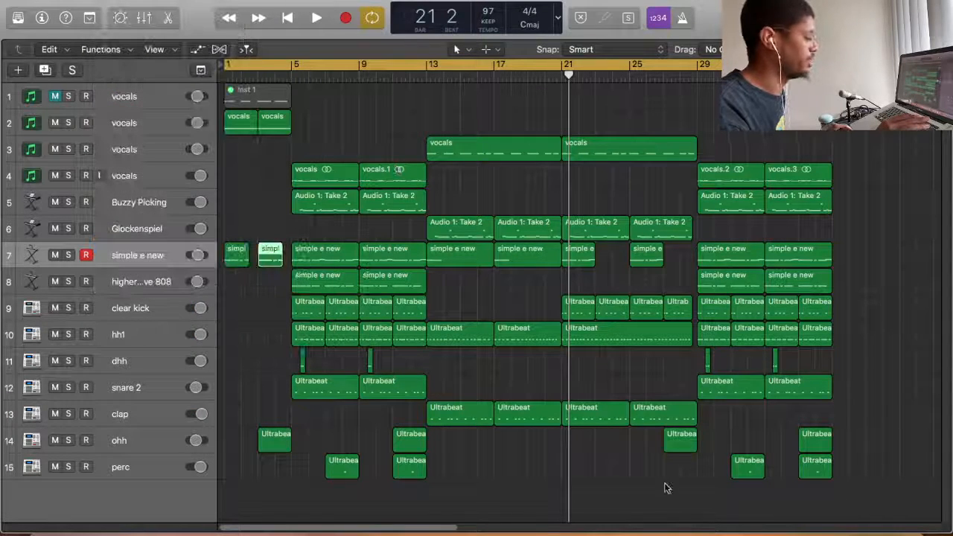